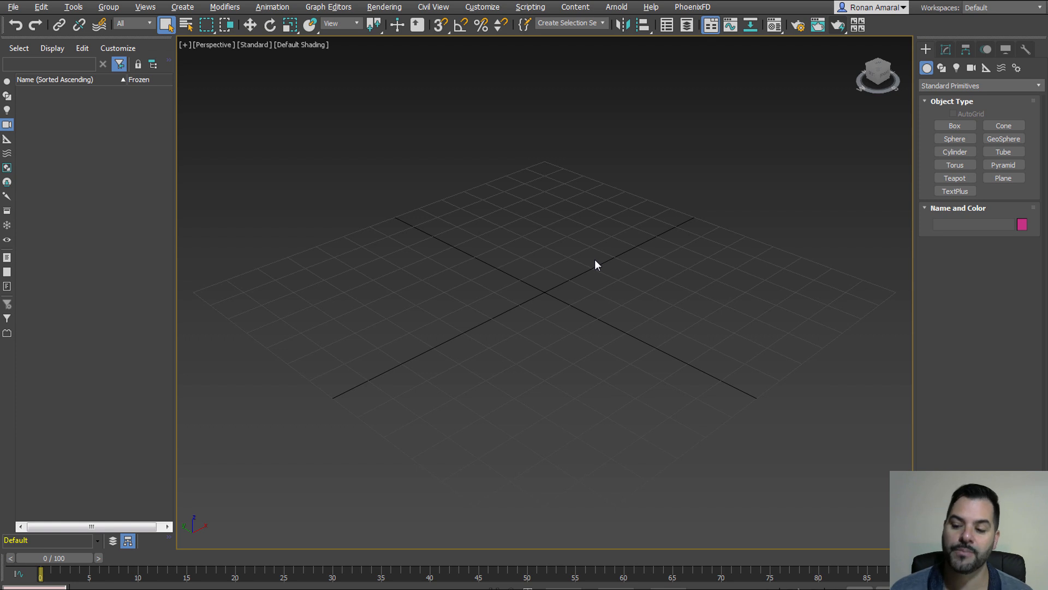
Open the Render Setup dialog and move it to a clear spot over the viewport
{"action": "key", "text": "F10"}
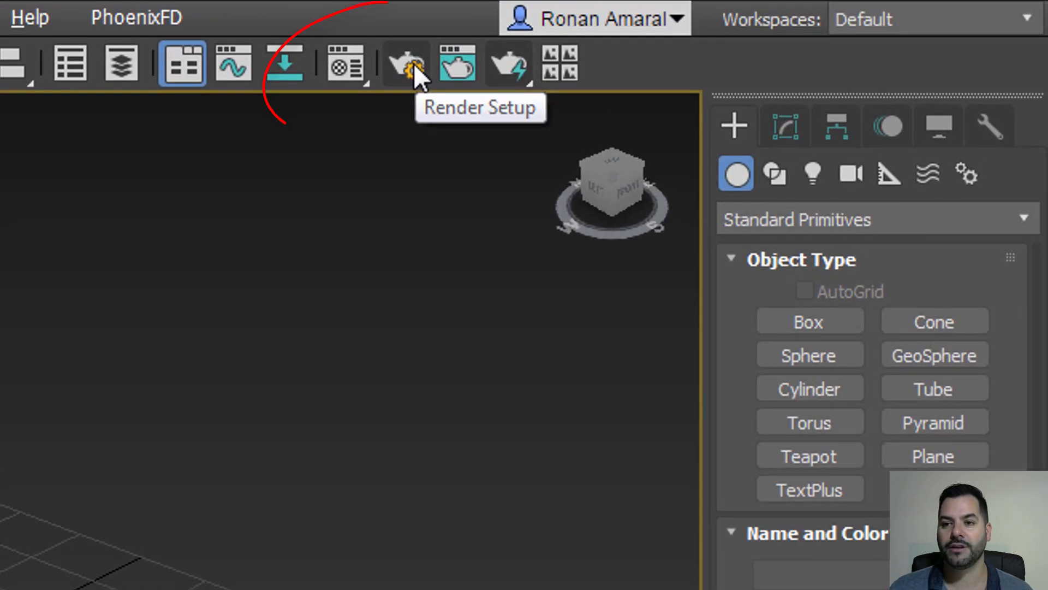
{"action": "left_click", "coordinate": [408, 66]}
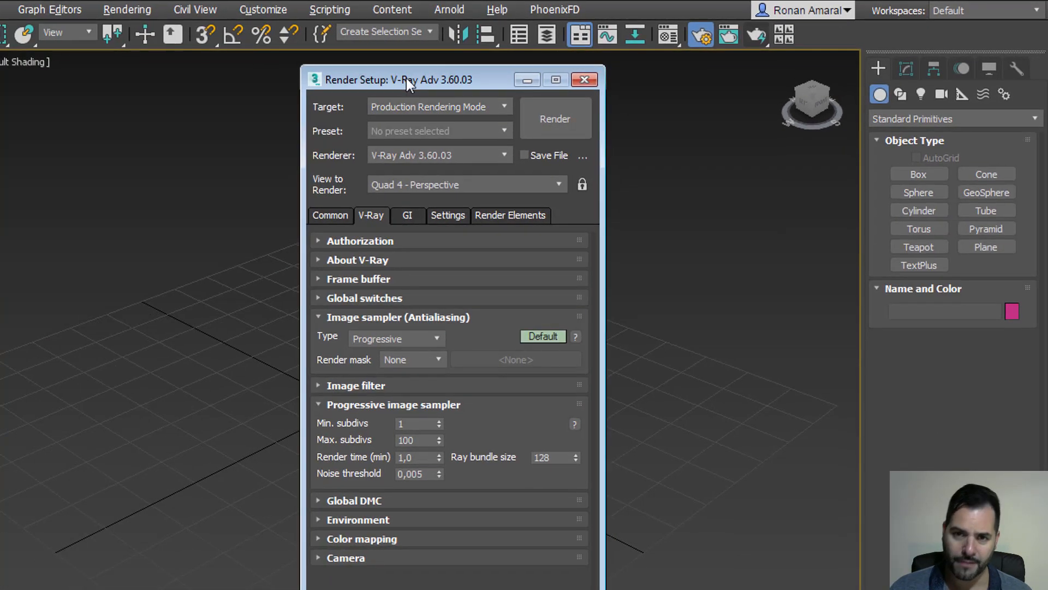
{"action": "left_click_drag", "start_coordinate": [406, 77], "coordinate": [278, 68]}
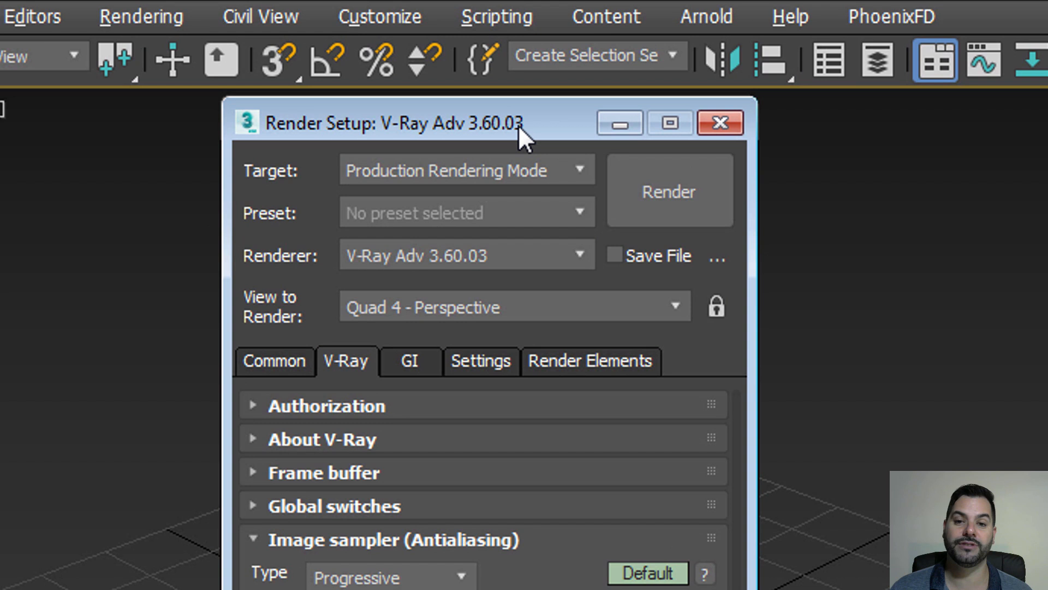
{"action": "left_click_drag", "start_coordinate": [519, 127], "coordinate": [537, 126]}
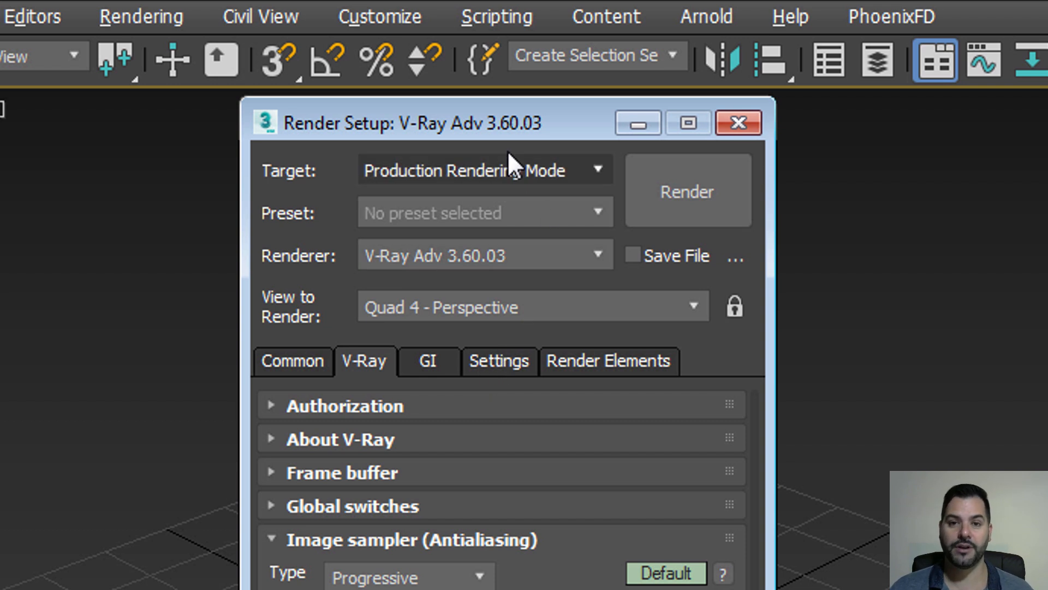
Open the Custom UI and Defaults Switcher, read the description of the Max initial settings, and leave the dialog
{"action": "left_click", "coordinate": [386, 18]}
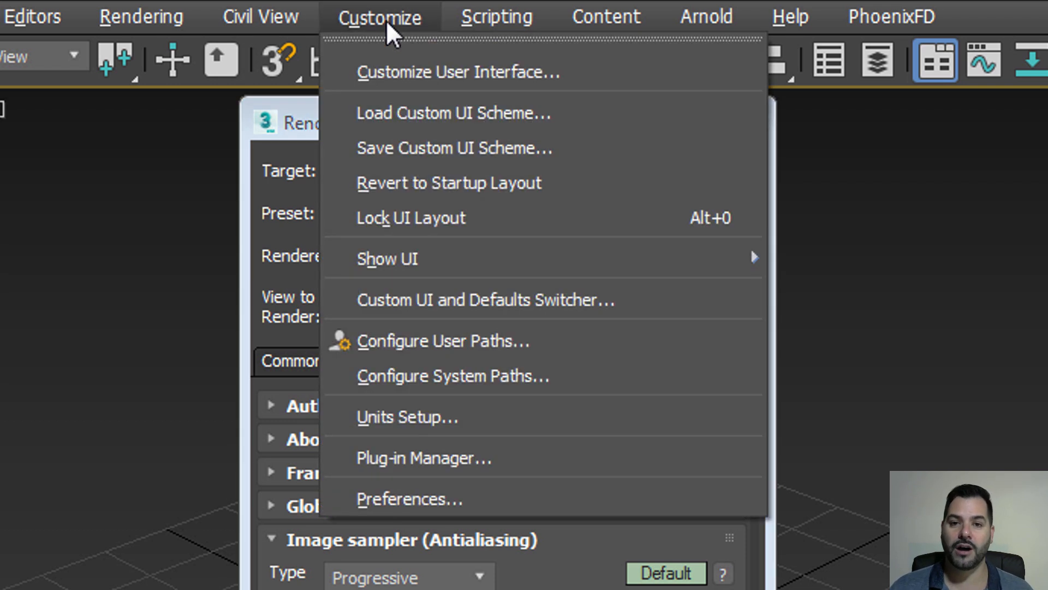
{"action": "left_click", "coordinate": [471, 300]}
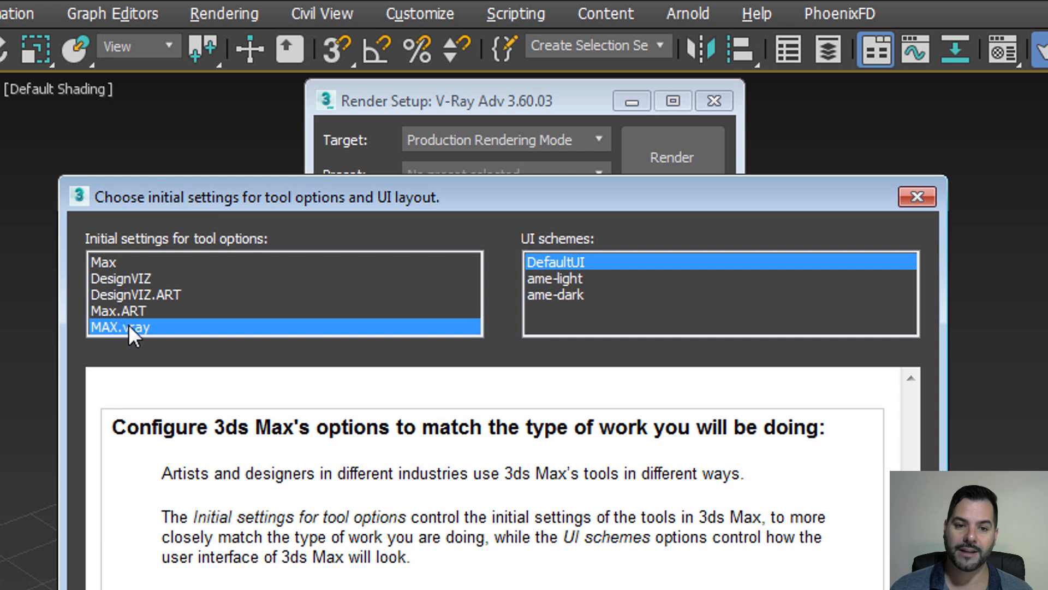
{"action": "left_click", "coordinate": [150, 265]}
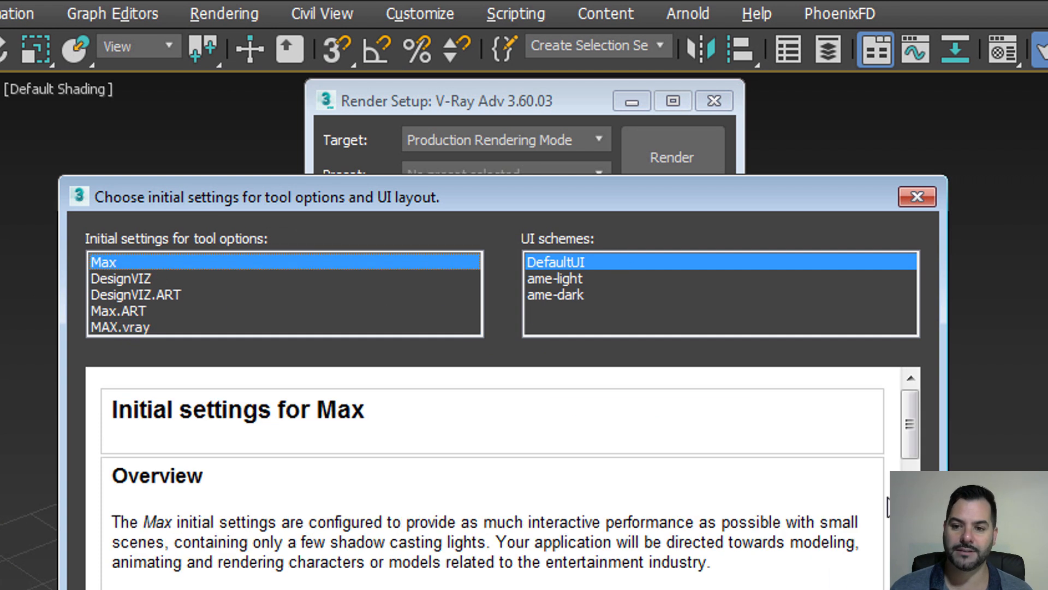
{"action": "left_click_drag", "start_coordinate": [906, 438], "coordinate": [907, 571]}
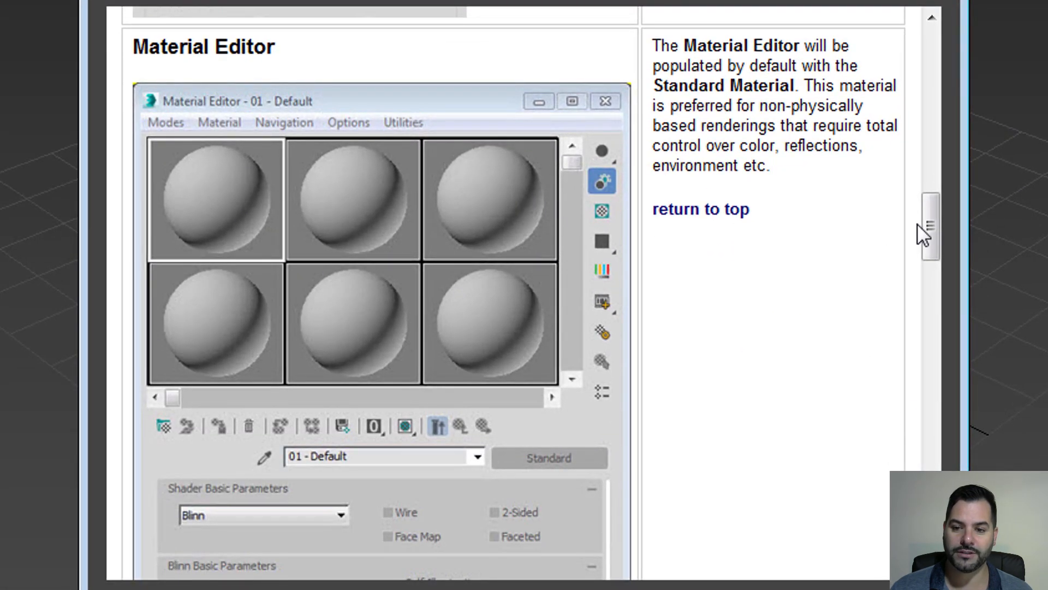
{"action": "mouse_move", "coordinate": [930, 226]}
{"action": "left_mouse_down"}
{"action": "mouse_move", "coordinate": [930, 236]}
{"action": "mouse_move", "coordinate": [929, 223]}
{"action": "left_mouse_up"}
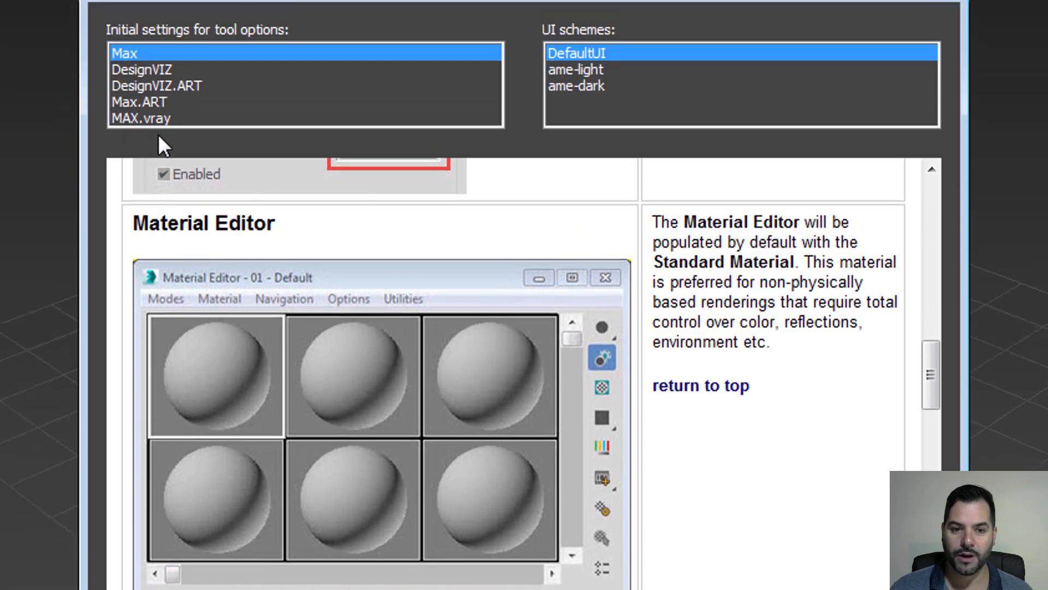
{"action": "left_click", "coordinate": [156, 210]}
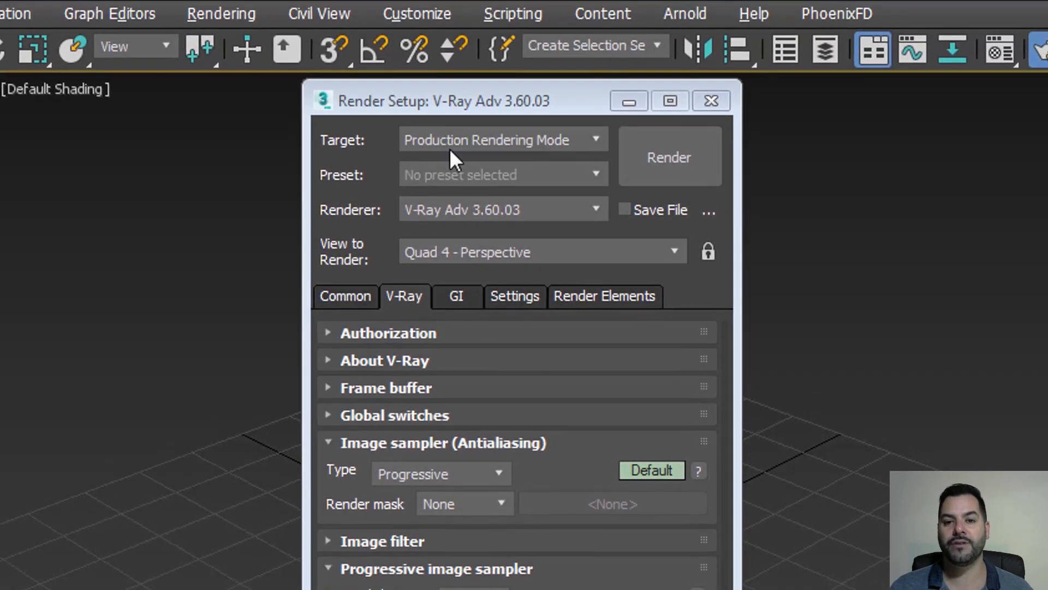
Choose V-Ray Adv 3.60.03 as the production renderer and look through its settings pages
{"action": "left_click", "coordinate": [473, 131]}
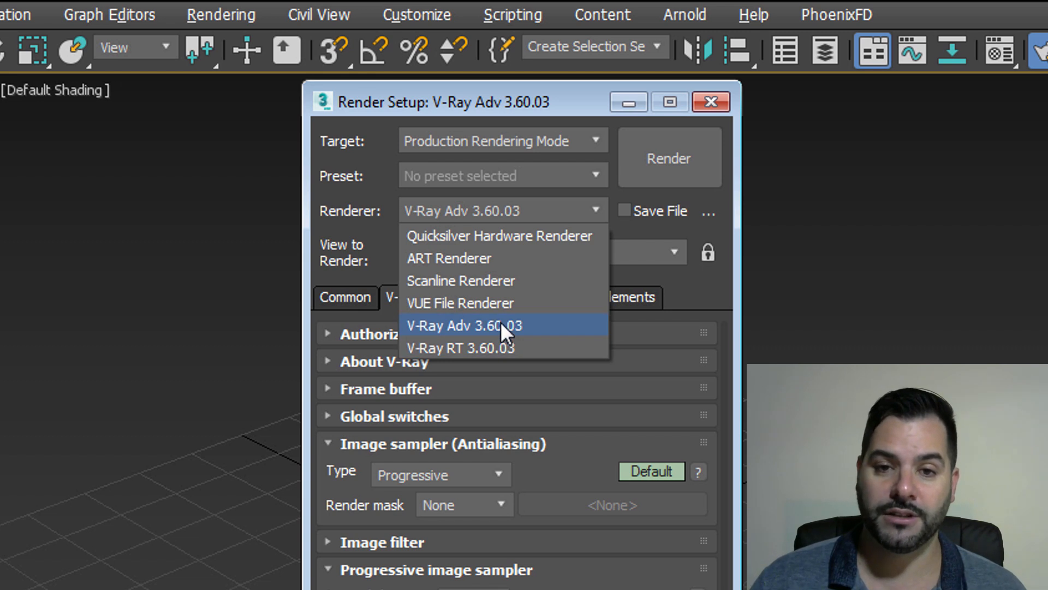
{"action": "left_click", "coordinate": [501, 324]}
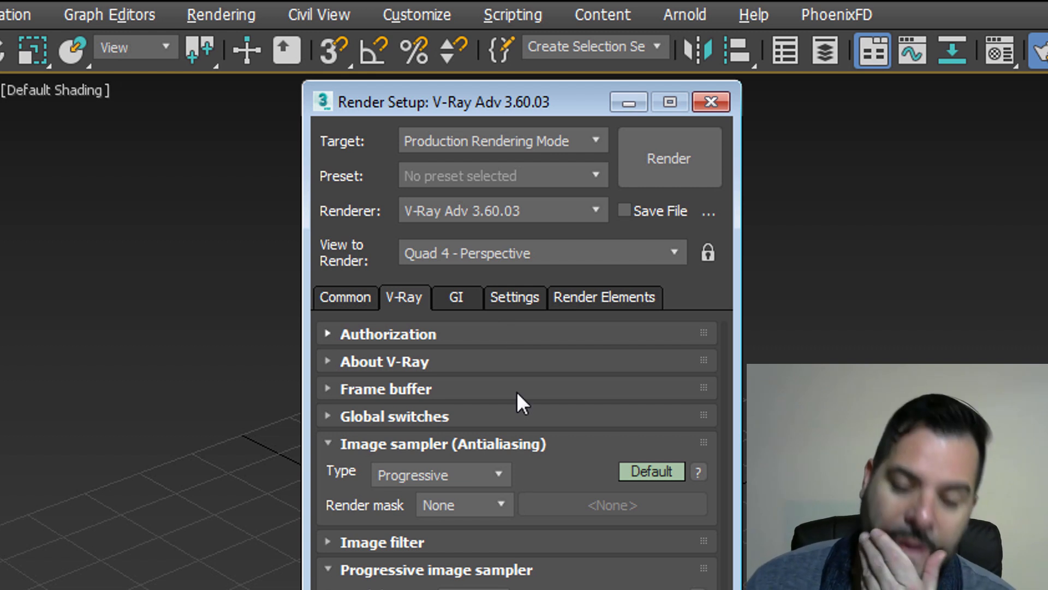
{"action": "left_click", "coordinate": [376, 299]}
{"action": "left_click", "coordinate": [418, 297]}
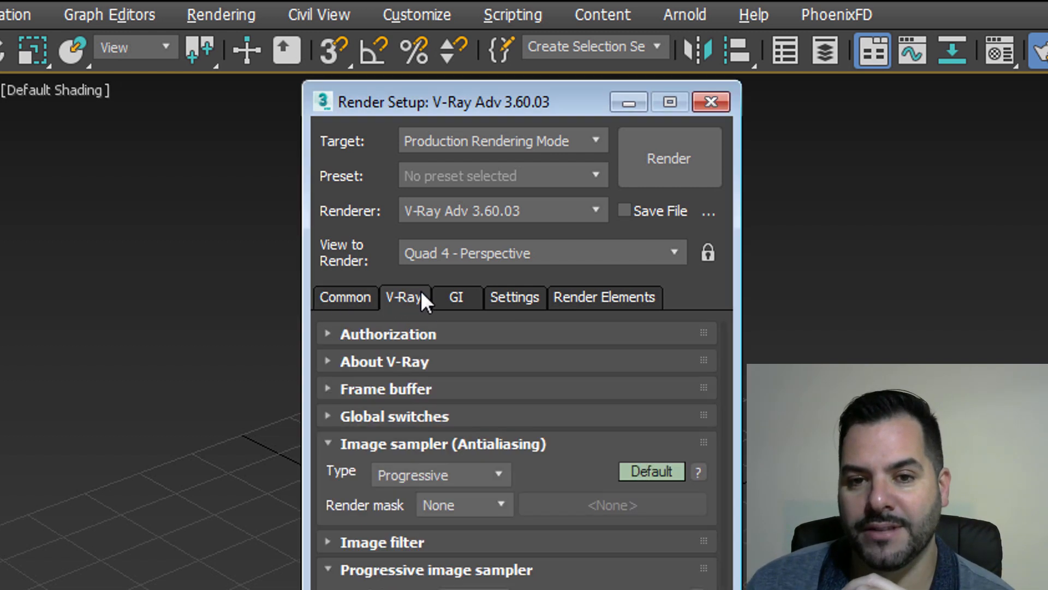
{"action": "left_click", "coordinate": [457, 298]}
{"action": "left_click", "coordinate": [516, 298]}
{"action": "left_click", "coordinate": [570, 301]}
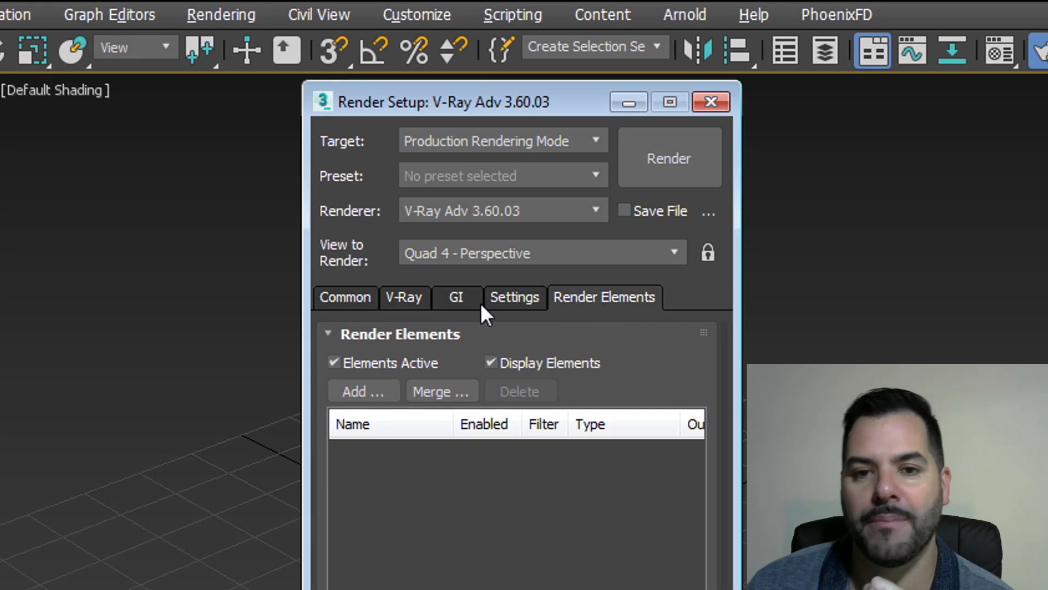
{"action": "left_click", "coordinate": [362, 298]}
Switch to the Scanline Renderer to compare its settings pages, and restore V-Ray Adv 3.60.03 as the renderer
{"action": "left_click", "coordinate": [440, 205]}
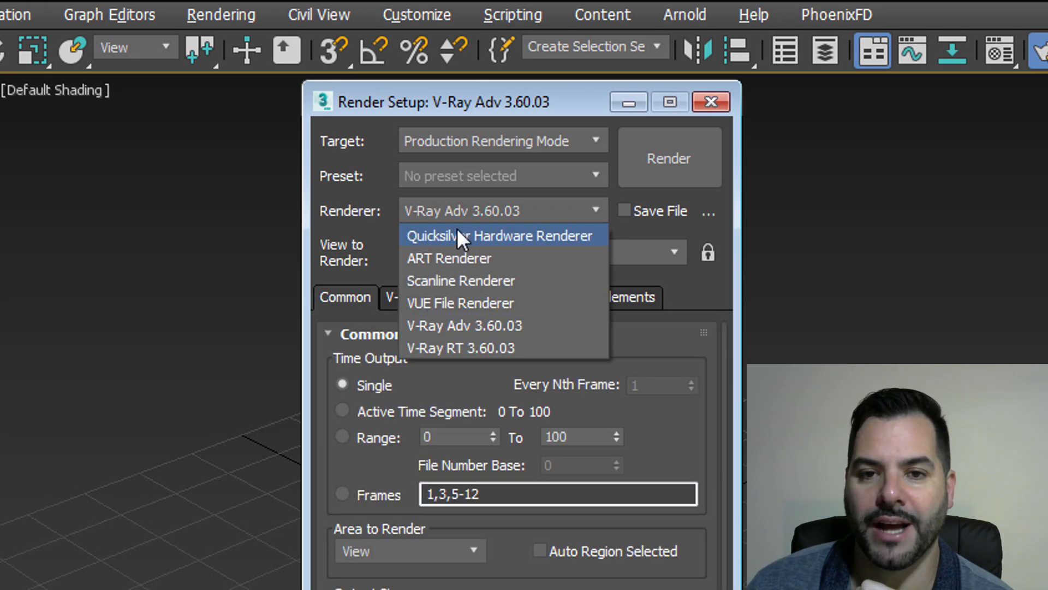
{"action": "left_click", "coordinate": [460, 280]}
{"action": "left_click", "coordinate": [427, 301]}
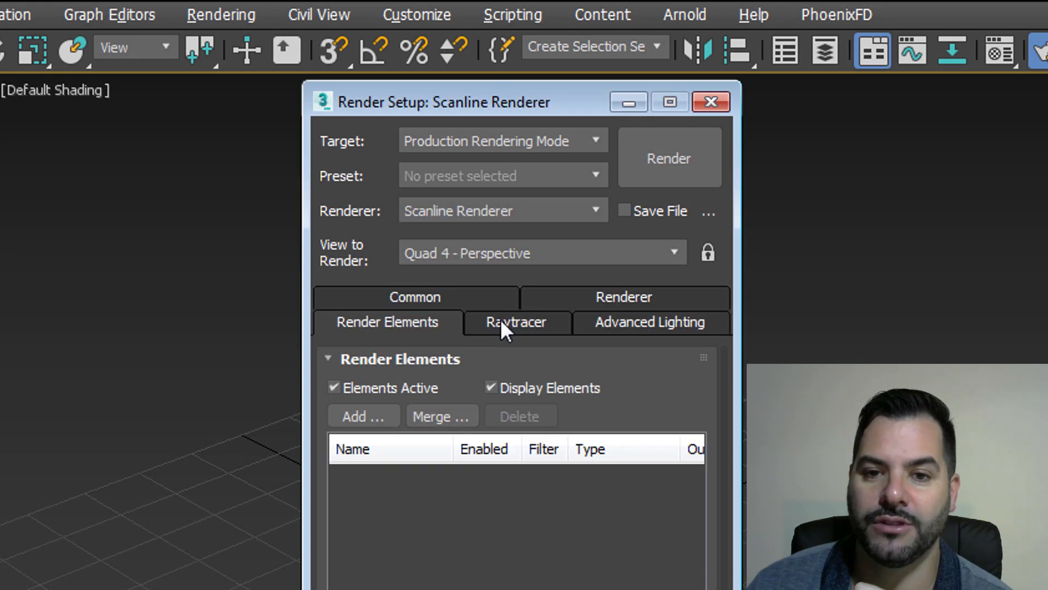
{"action": "left_click", "coordinate": [500, 320]}
{"action": "left_click", "coordinate": [472, 296]}
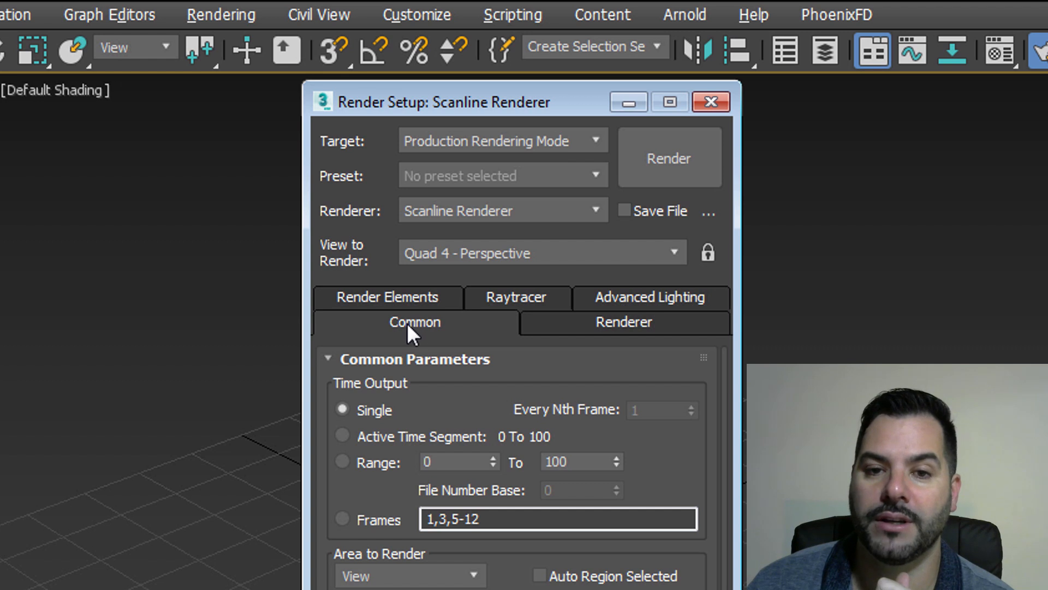
{"action": "left_click", "coordinate": [410, 297]}
{"action": "left_click", "coordinate": [408, 302]}
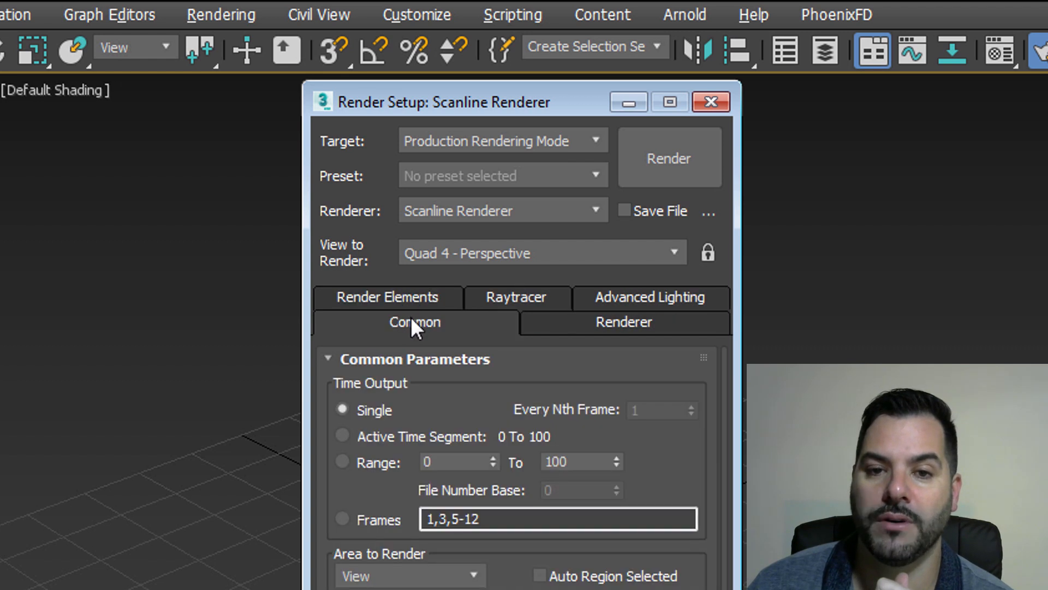
{"action": "left_click", "coordinate": [479, 207]}
{"action": "left_click", "coordinate": [467, 325]}
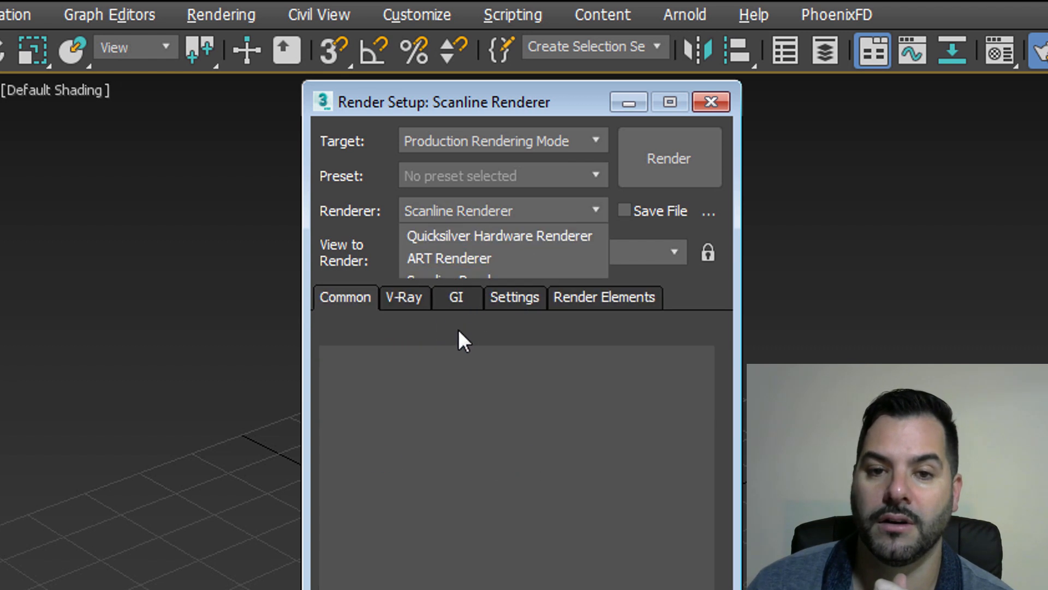
Look through V-Ray's Render Elements, V-Ray, GI and Settings pages, ending on the global illumination options
{"action": "left_click", "coordinate": [567, 299]}
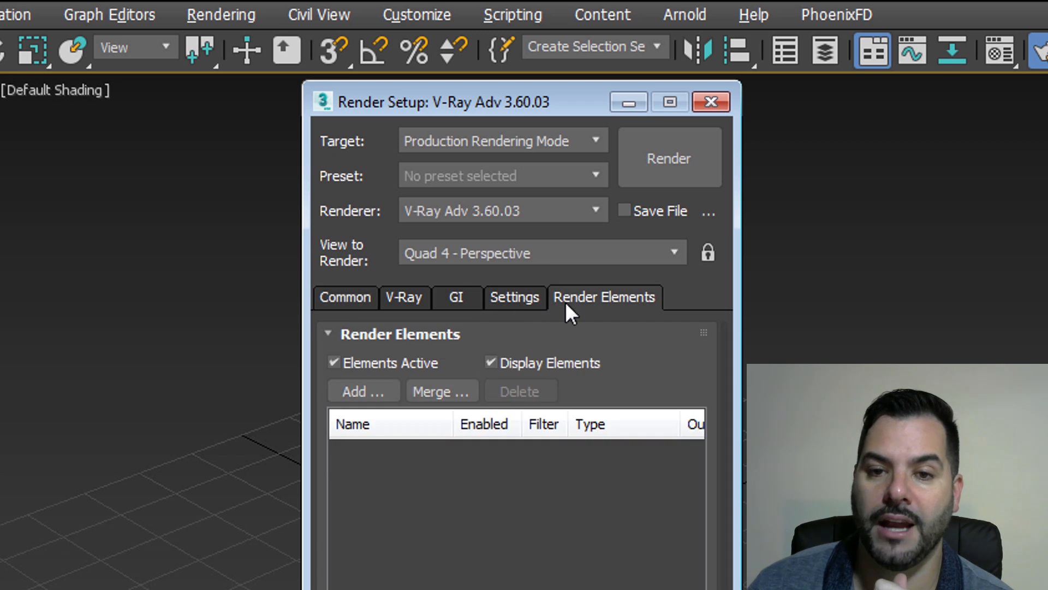
{"action": "left_click", "coordinate": [417, 294]}
{"action": "left_click", "coordinate": [451, 297]}
{"action": "left_click", "coordinate": [494, 300]}
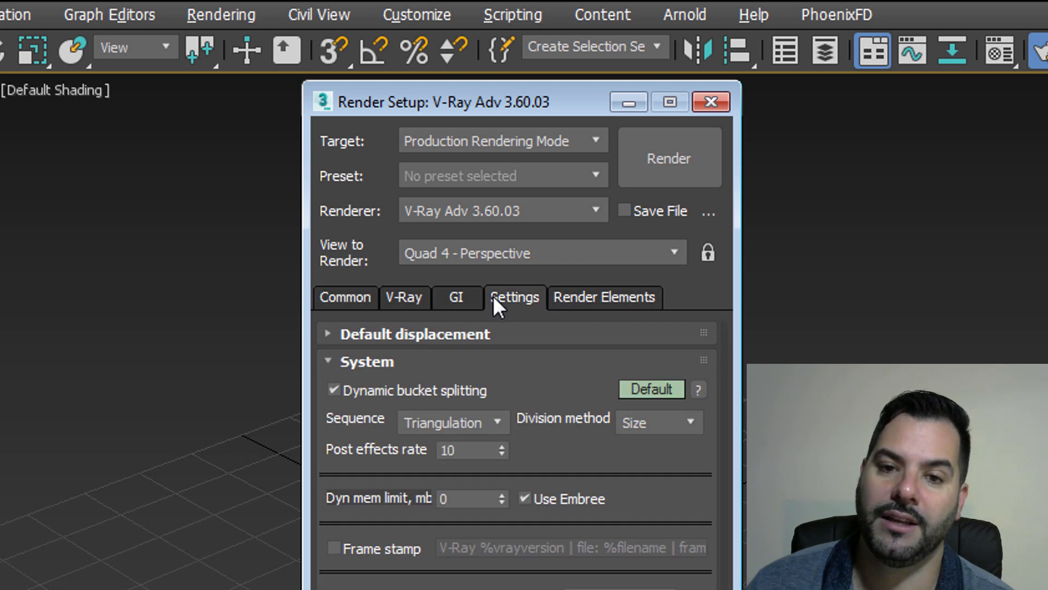
{"action": "left_click", "coordinate": [410, 294]}
{"action": "left_click", "coordinate": [459, 295]}
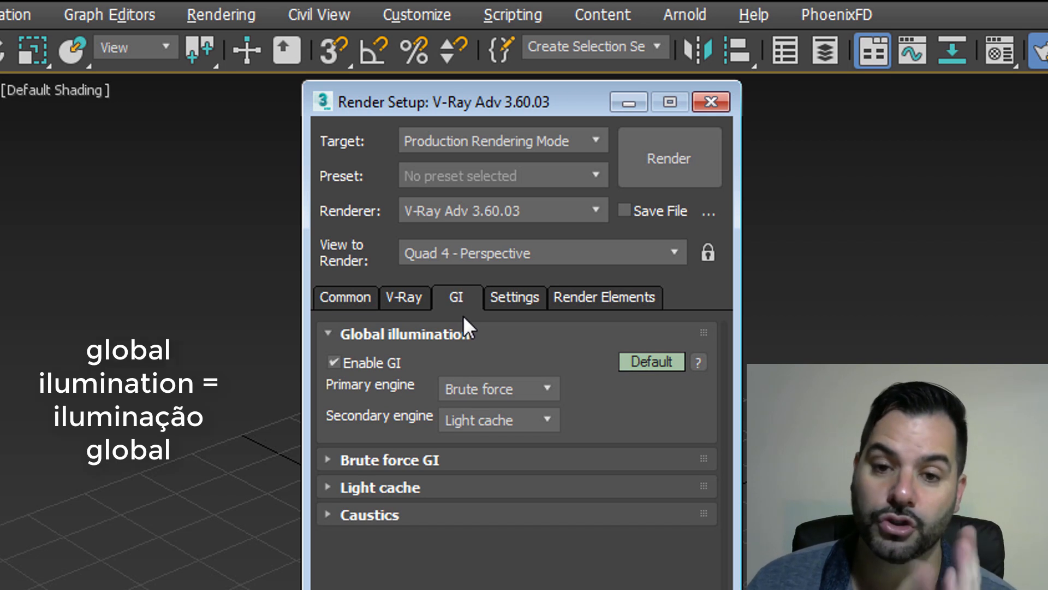
Collapse the Image sampler and Progressive image sampler rollouts in the V-Ray settings and the System rollout in Settings
{"action": "left_click", "coordinate": [422, 299]}
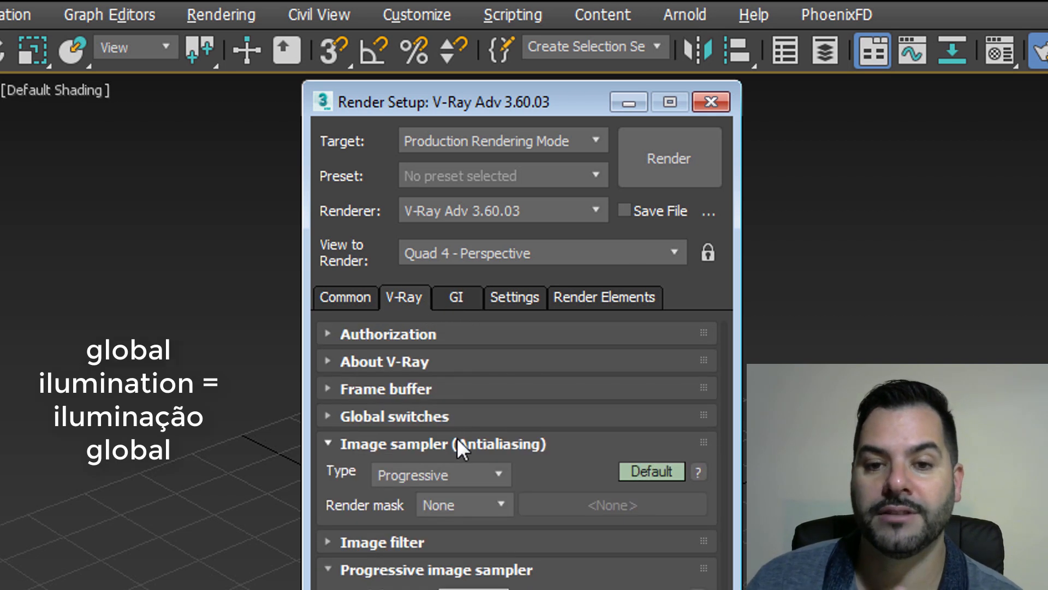
{"action": "left_click", "coordinate": [461, 443]}
{"action": "left_click", "coordinate": [473, 496]}
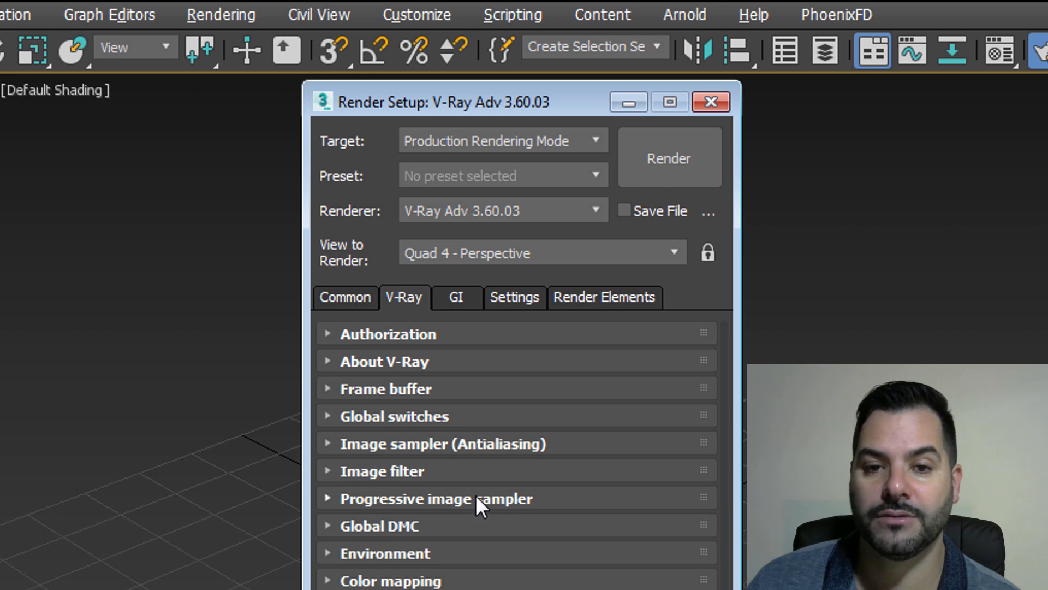
{"action": "left_click", "coordinate": [518, 302]}
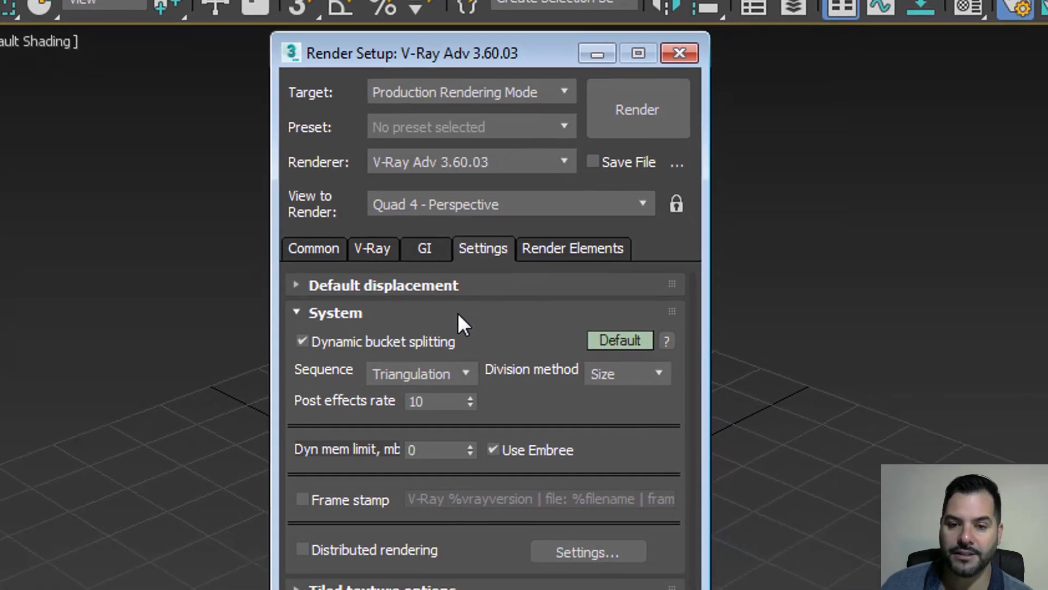
{"action": "left_click", "coordinate": [483, 362]}
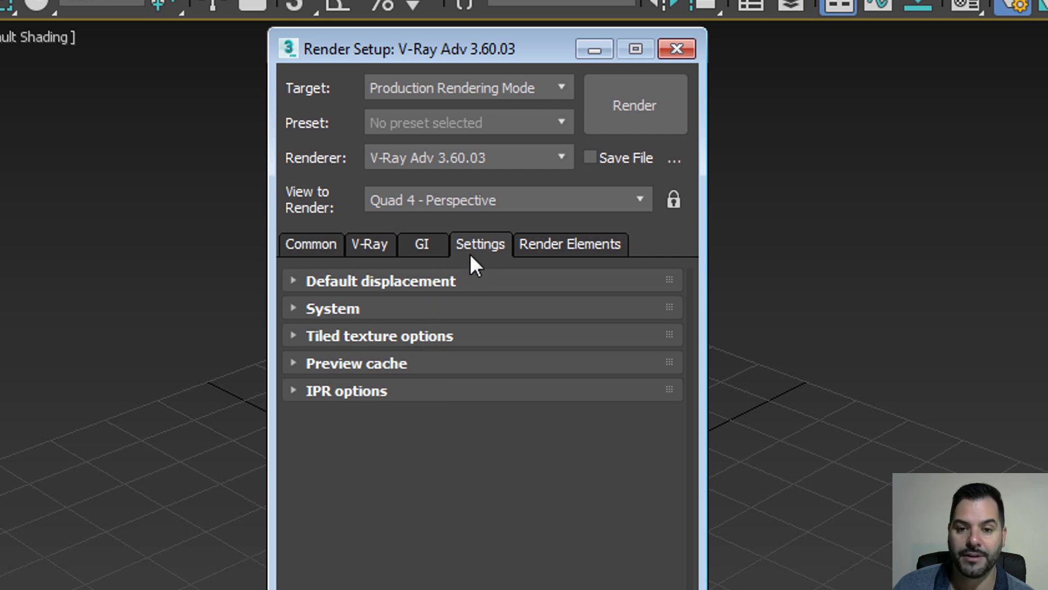
Expand and collapse the Default displacement, System, Tiled texture options, Preview cache and IPR options rollouts to view their contents
{"action": "left_click", "coordinate": [464, 280]}
{"action": "left_click", "coordinate": [464, 280]}
{"action": "left_click", "coordinate": [466, 309]}
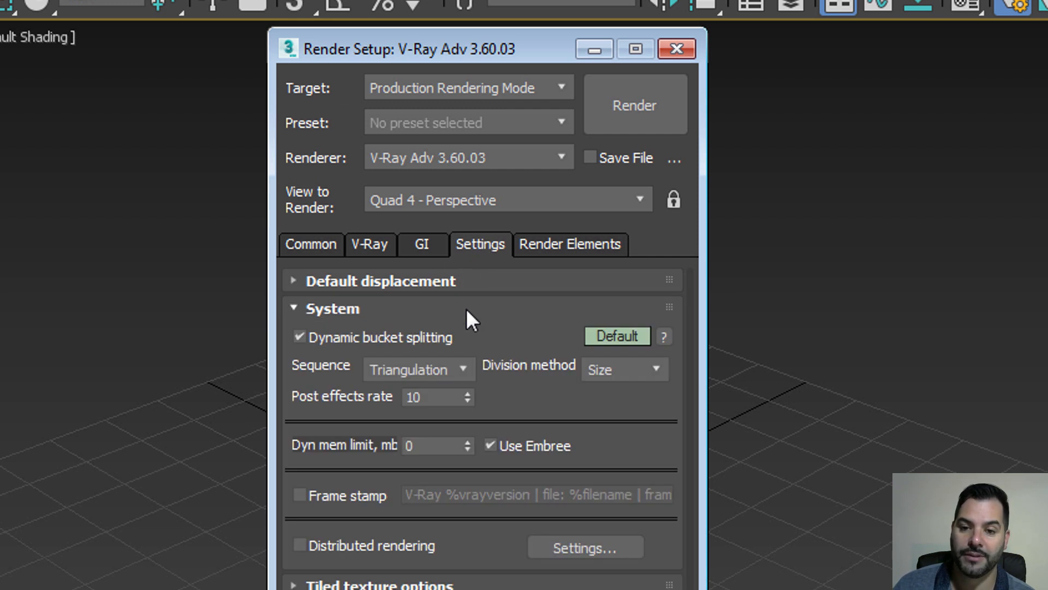
{"action": "left_click", "coordinate": [466, 309]}
{"action": "left_click", "coordinate": [473, 339]}
{"action": "left_click", "coordinate": [473, 338]}
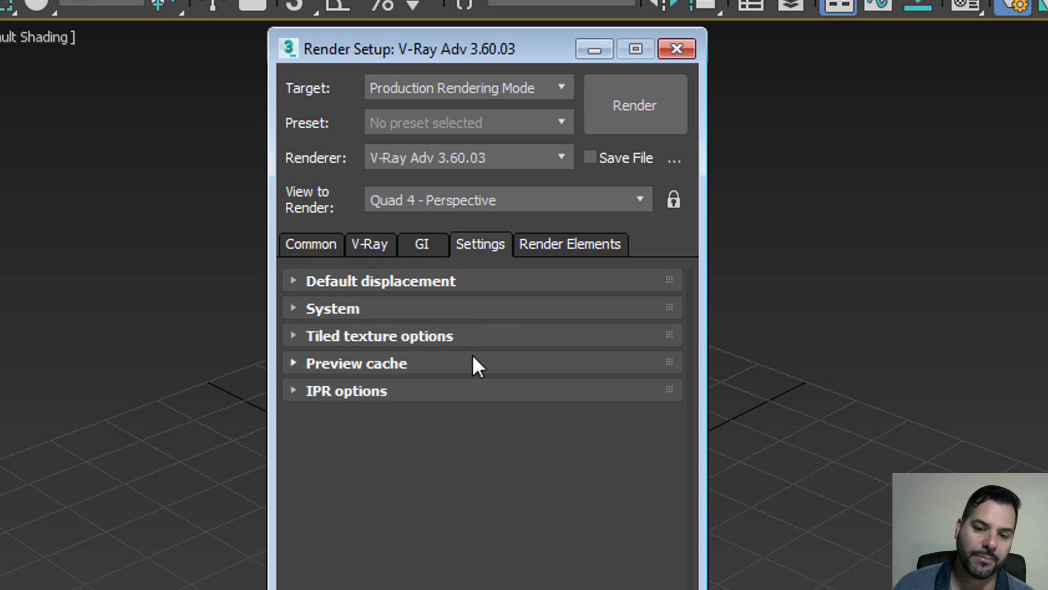
{"action": "left_click", "coordinate": [473, 356]}
{"action": "left_click", "coordinate": [473, 356]}
{"action": "left_click", "coordinate": [468, 392]}
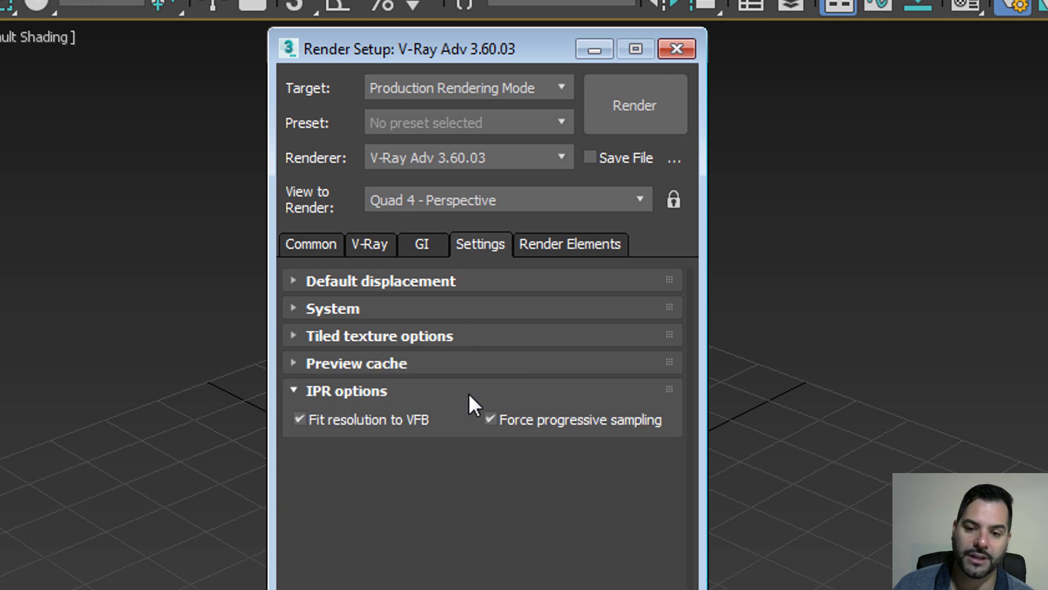
{"action": "left_click", "coordinate": [469, 392]}
Compare the Common, V-Ray and GI settings pages of Render Setup
{"action": "left_click", "coordinate": [419, 245]}
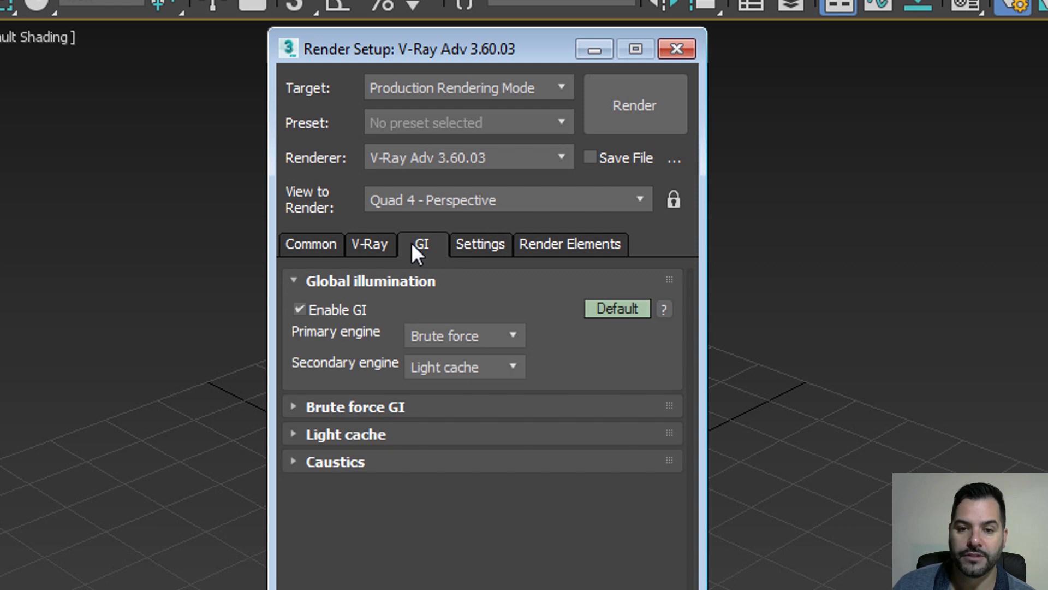
{"action": "left_click", "coordinate": [389, 243]}
{"action": "left_click", "coordinate": [322, 240]}
{"action": "left_click", "coordinate": [376, 243]}
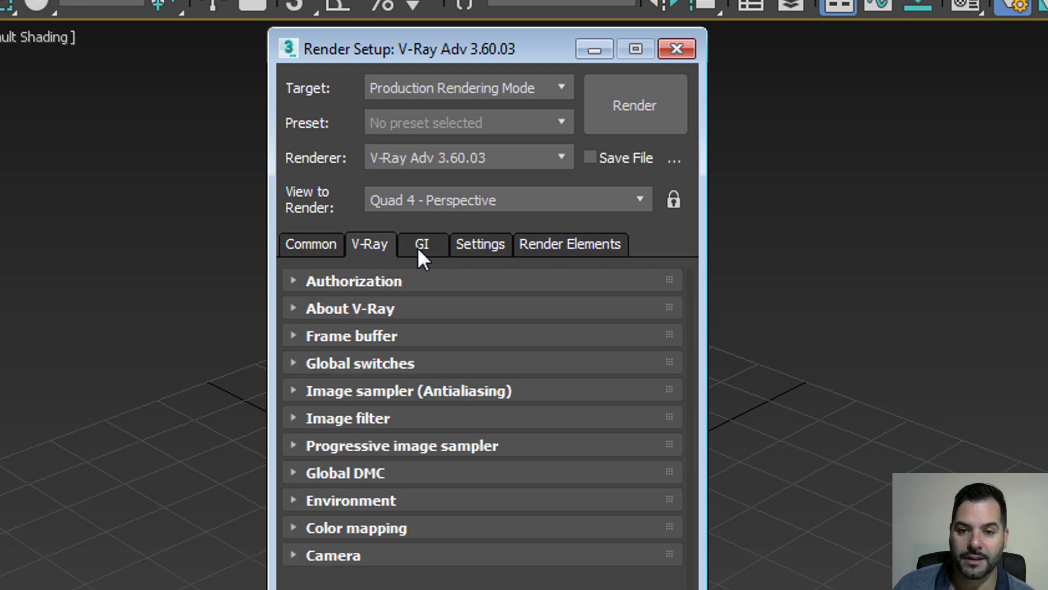
{"action": "left_click", "coordinate": [418, 245]}
{"action": "left_click", "coordinate": [380, 245]}
{"action": "left_click", "coordinate": [322, 240]}
{"action": "left_click", "coordinate": [380, 246]}
{"action": "left_click", "coordinate": [406, 245]}
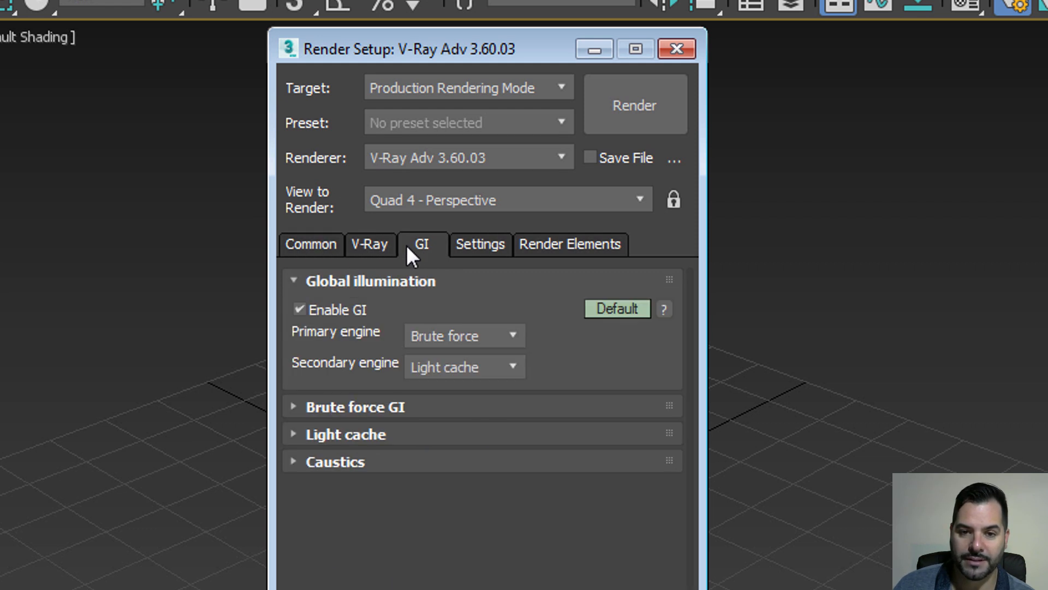
{"action": "left_click", "coordinate": [363, 243]}
Examine the Time Output, Area to Render and Output Size groups in the Common Parameters
{"action": "left_click", "coordinate": [319, 244]}
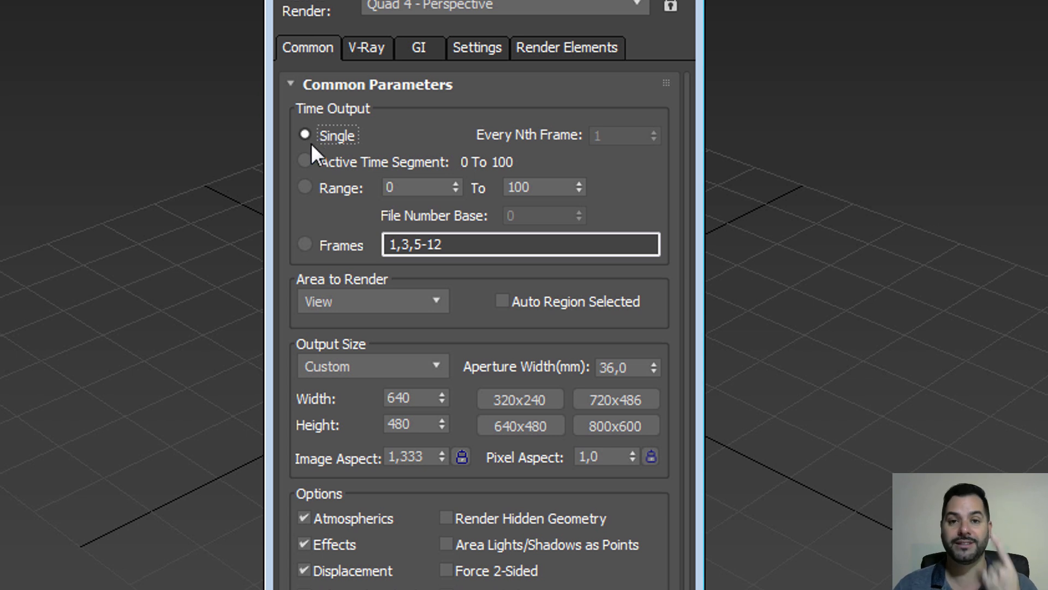
{"action": "left_click_drag", "start_coordinate": [304, 440], "coordinate": [302, 377]}
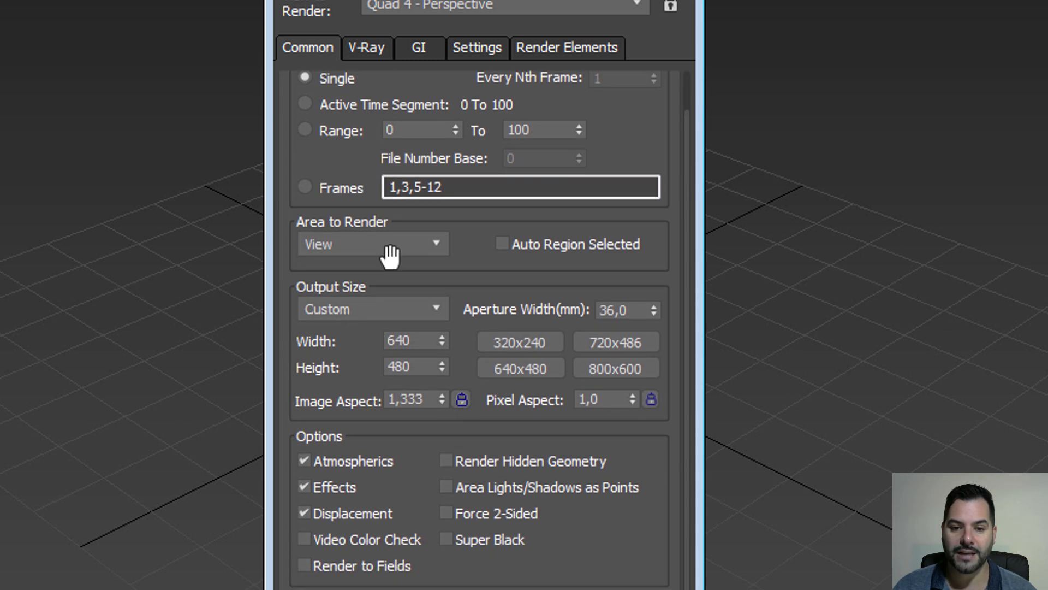
{"action": "left_click_drag", "start_coordinate": [390, 258], "coordinate": [390, 257]}
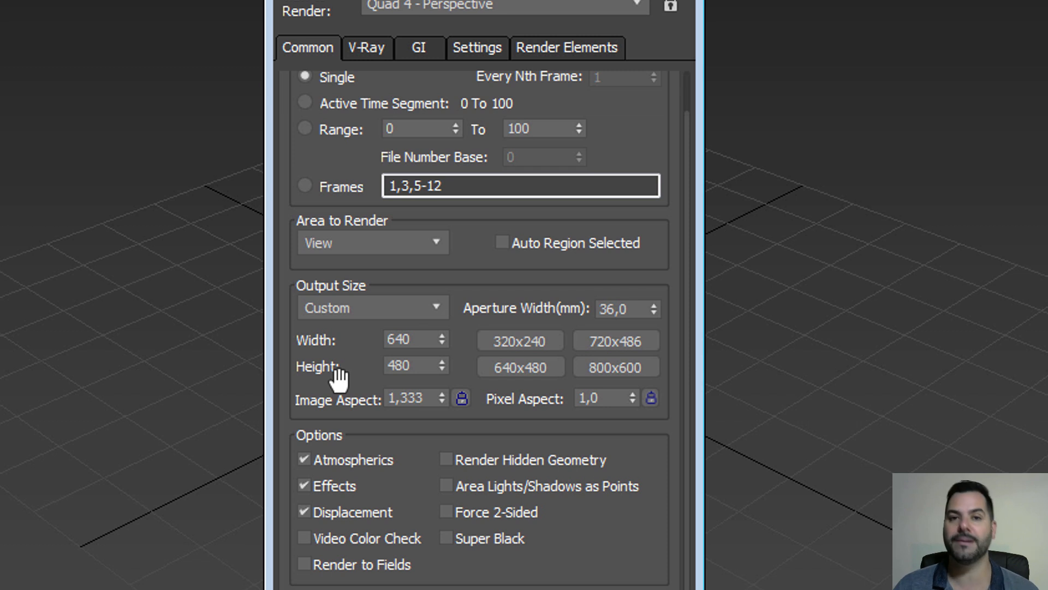
Set the Output Size to the HDTV (video) format at 1280x720
{"action": "left_click", "coordinate": [400, 315]}
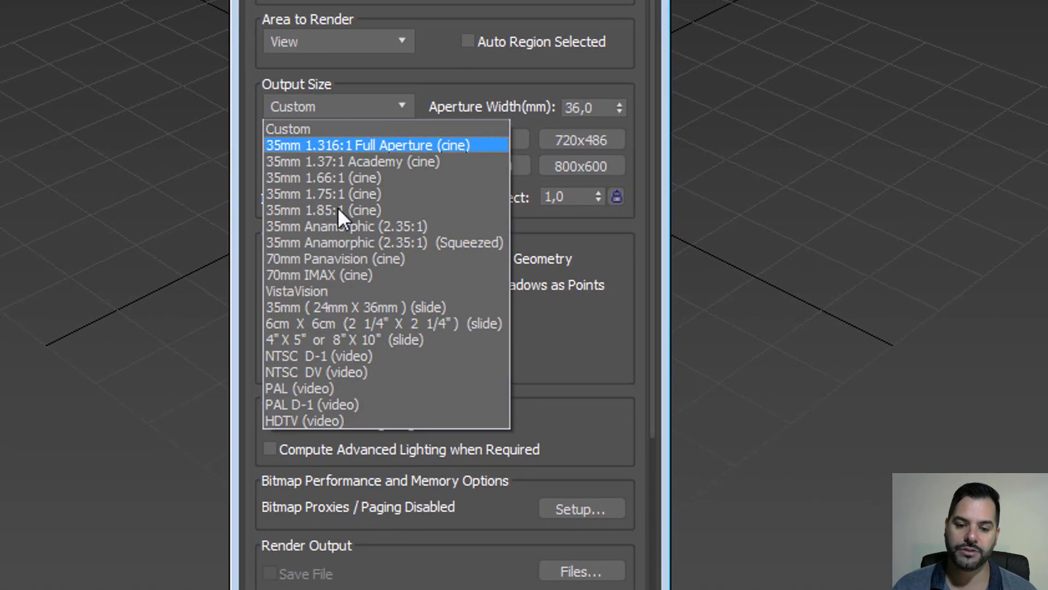
{"action": "left_click", "coordinate": [327, 420]}
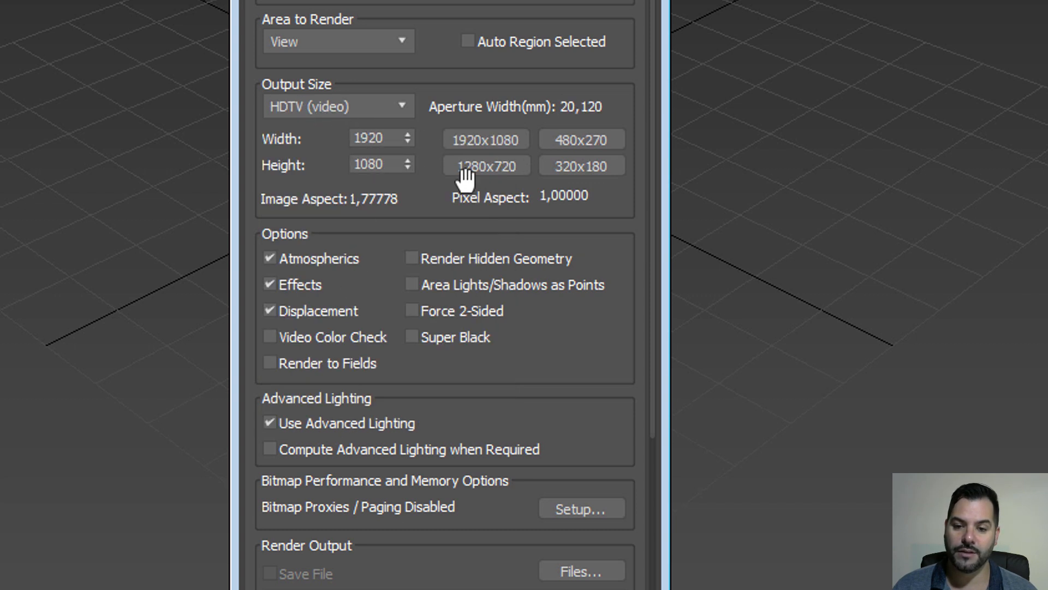
{"action": "left_click", "coordinate": [486, 167]}
{"action": "left_click_drag", "start_coordinate": [388, 139], "coordinate": [336, 129]}
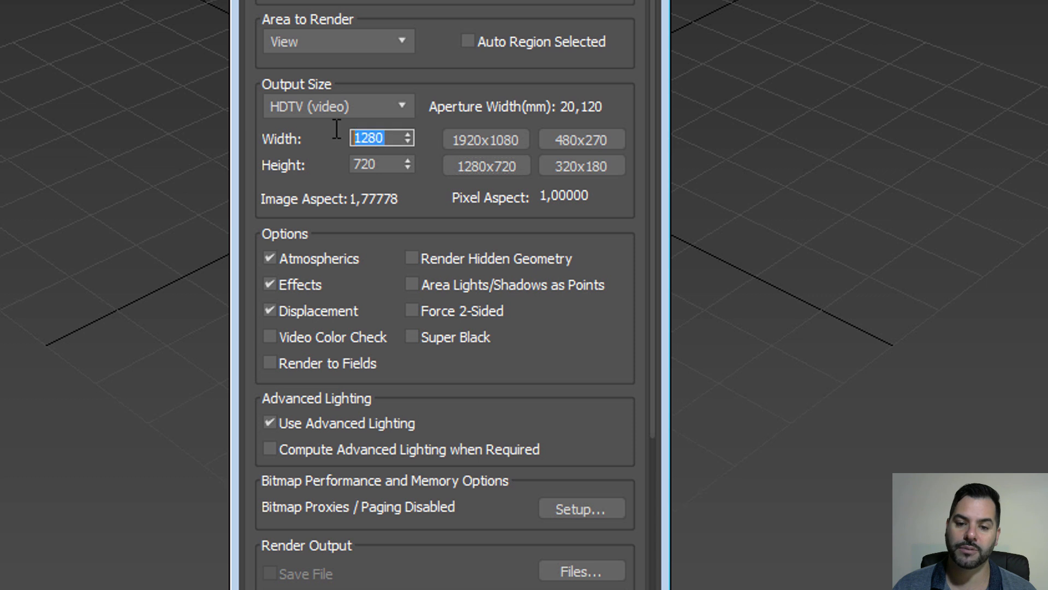
{"action": "left_click_drag", "start_coordinate": [391, 166], "coordinate": [335, 165]}
{"action": "left_click", "coordinate": [318, 157]}
{"action": "scroll", "coordinate": [317, 157], "scroll_direction": "down", "scroll_amount": 1}
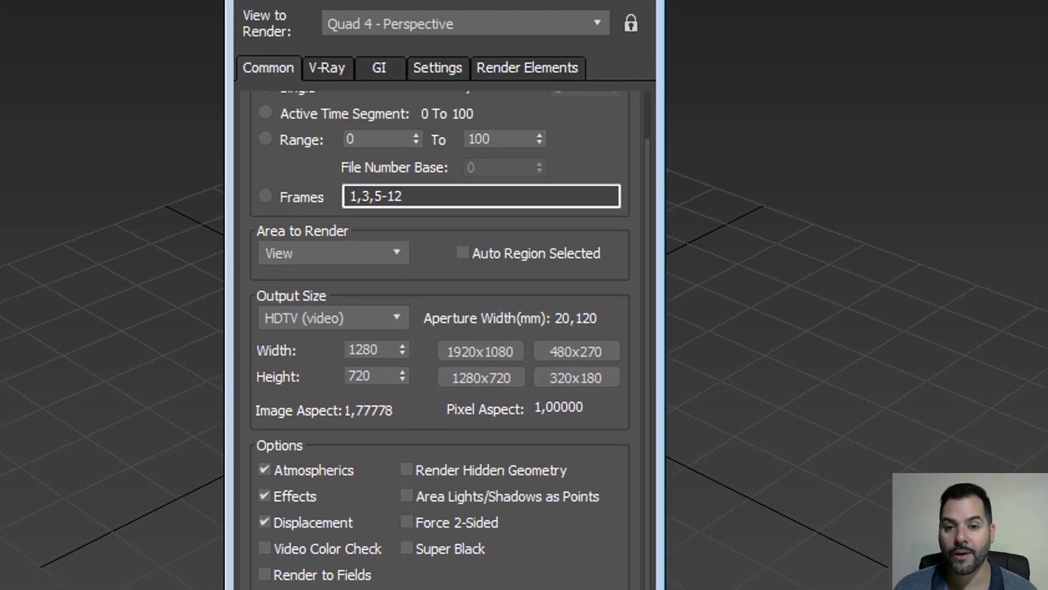
Load the low externas render preset with all its categories and check its width and height in Output Size
{"action": "left_click", "coordinate": [382, 120]}
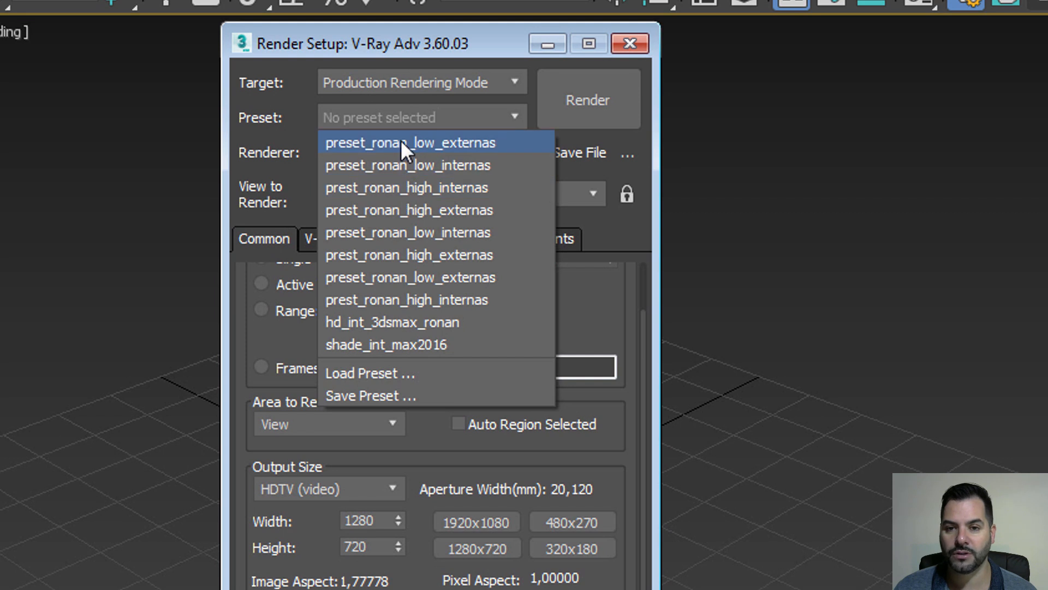
{"action": "left_click", "coordinate": [402, 141]}
{"action": "left_click", "coordinate": [299, 427]}
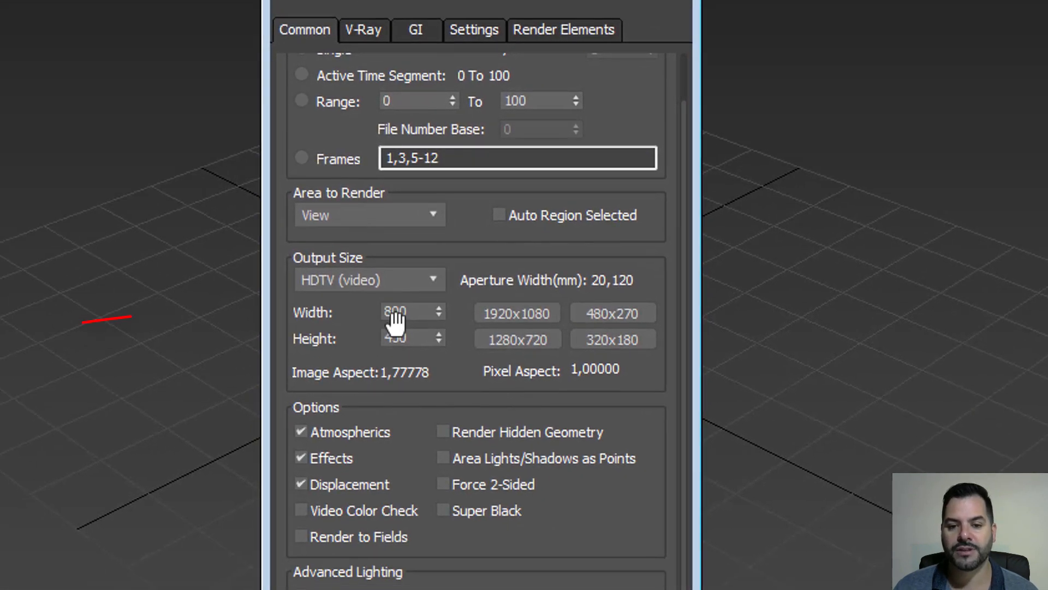
{"action": "double_click", "coordinate": [389, 358]}
{"action": "key", "text": "Tab"}
{"action": "left_click", "coordinate": [332, 333]}
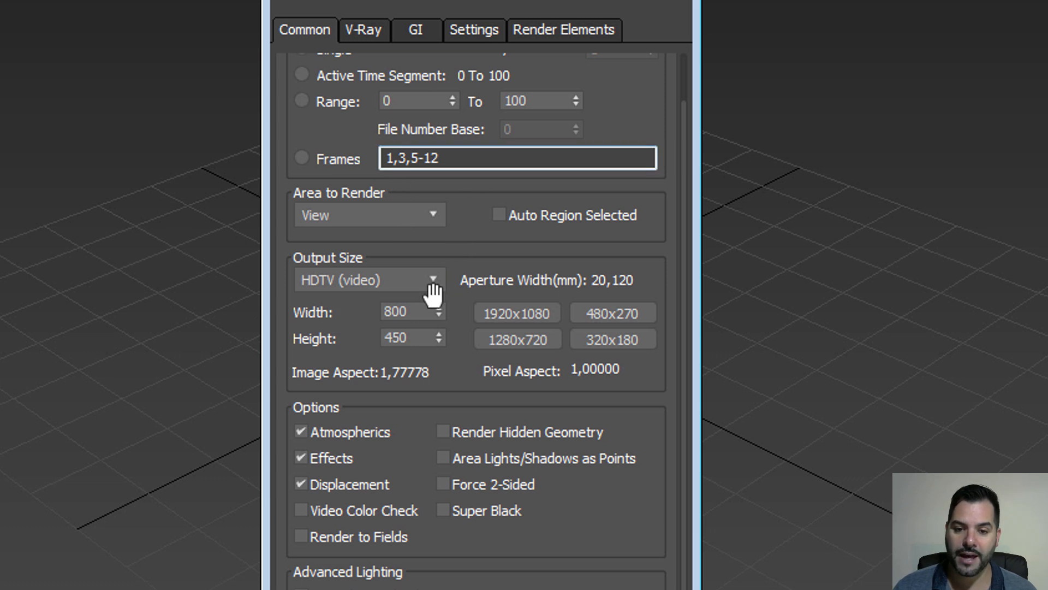
{"action": "double_click", "coordinate": [413, 312]}
Load a high-quality render preset with all its categories and review its Output Size and Options settings
{"action": "left_click", "coordinate": [478, 1]}
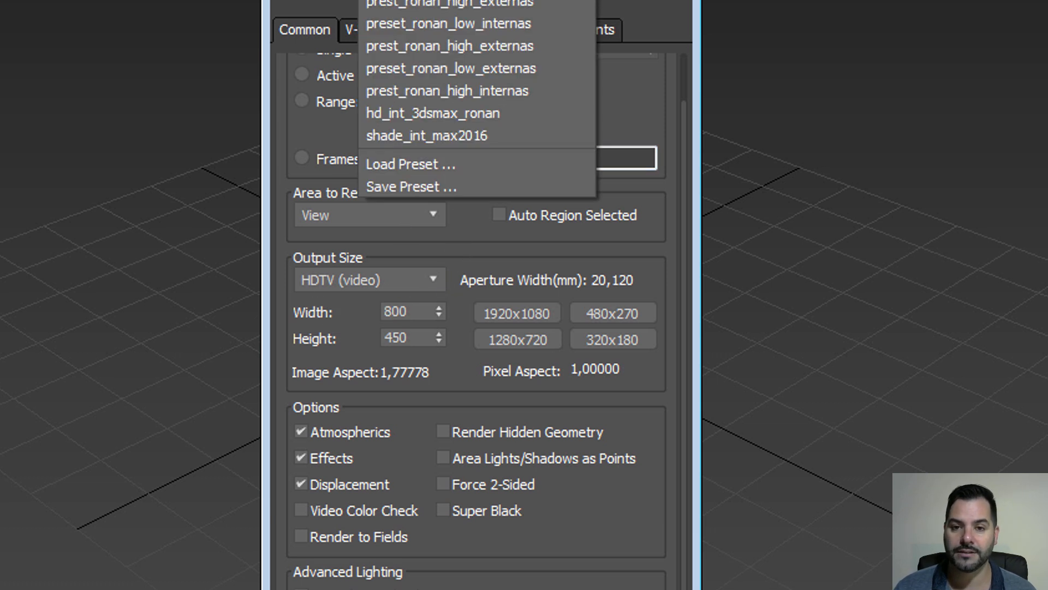
{"action": "left_click", "coordinate": [464, 2]}
{"action": "left_click", "coordinate": [341, 212]}
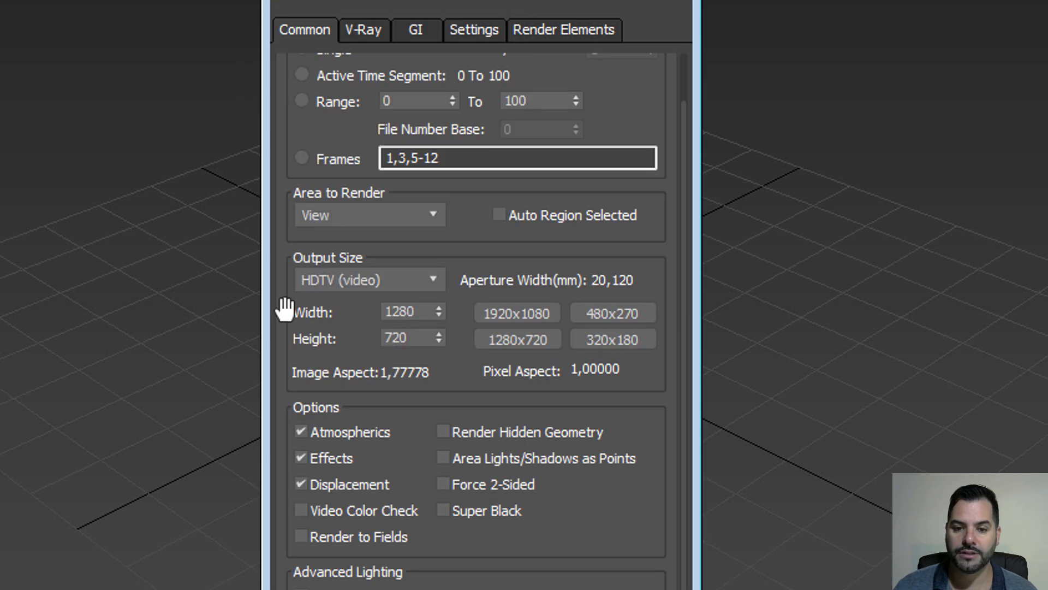
{"action": "scroll", "coordinate": [326, 320], "scroll_direction": "down", "scroll_amount": 1}
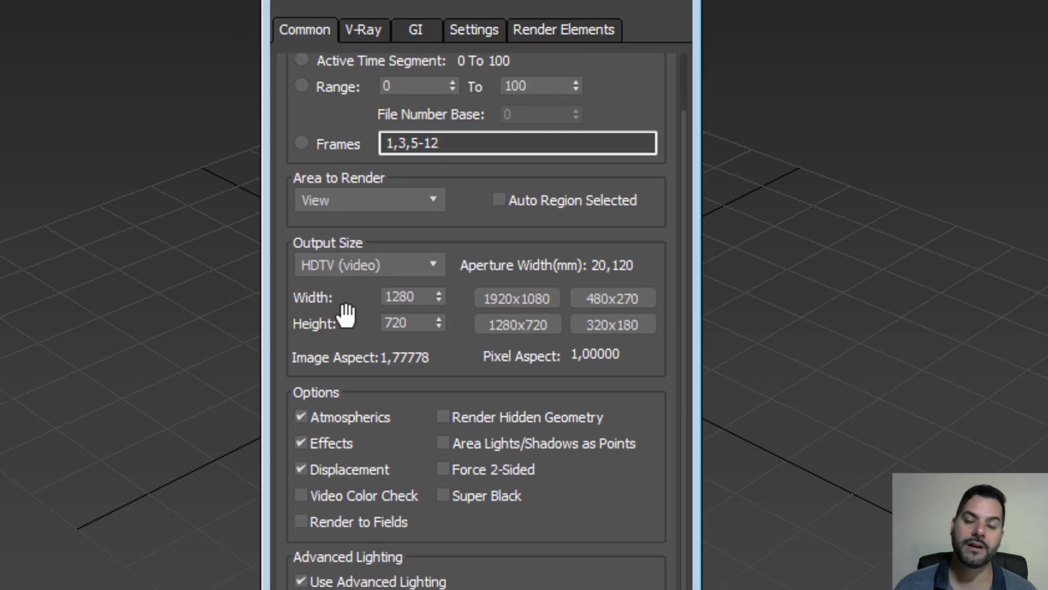
{"action": "scroll", "coordinate": [328, 311], "scroll_direction": "down", "scroll_amount": 1}
{"action": "scroll", "coordinate": [344, 303], "scroll_direction": "up", "scroll_amount": 3}
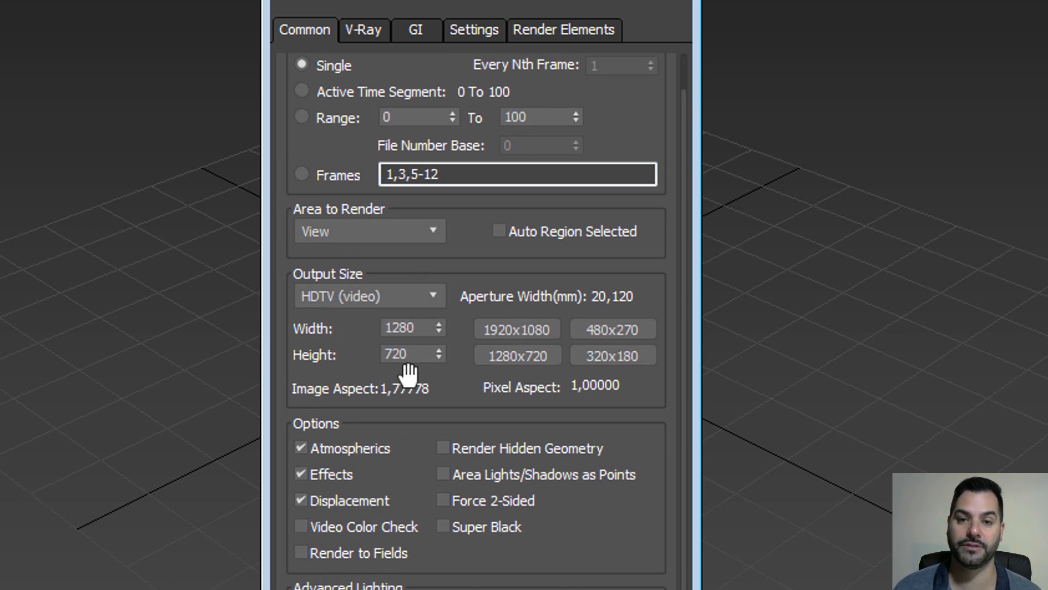
{"action": "scroll", "coordinate": [350, 306], "scroll_direction": "down", "scroll_amount": 8}
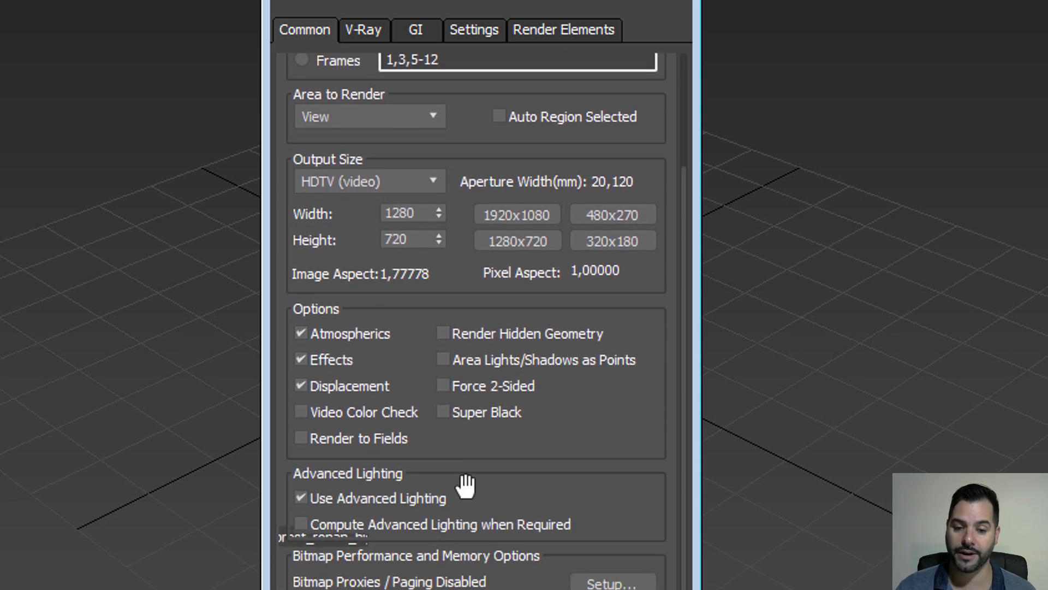
{"action": "left_click_drag", "start_coordinate": [552, 461], "coordinate": [508, 444]}
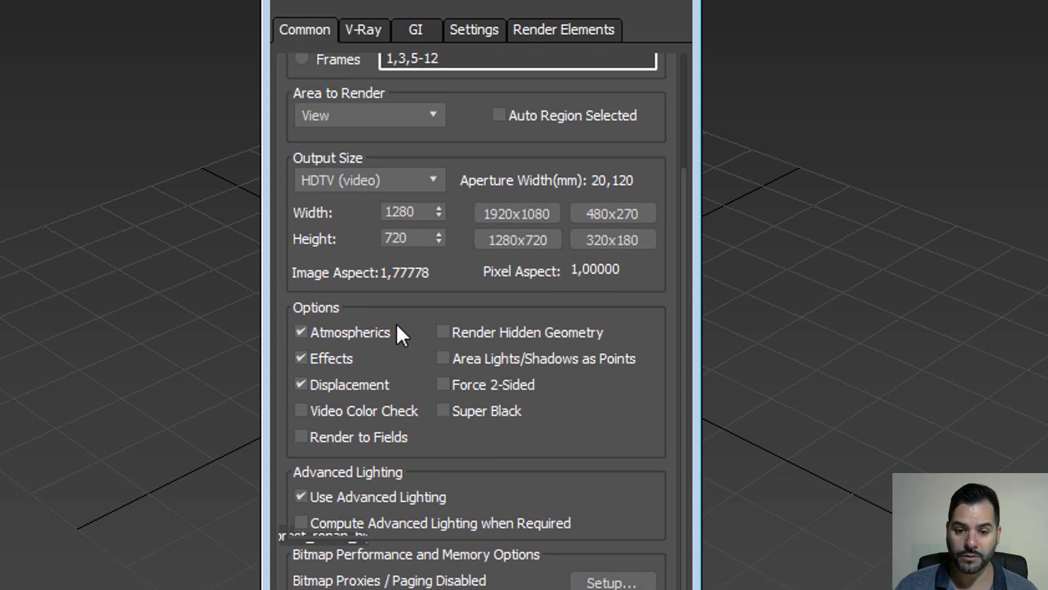
Switch back to the low-quality render preset, loading all its categories
{"action": "left_click", "coordinate": [415, 0]}
{"action": "left_click", "coordinate": [429, 0]}
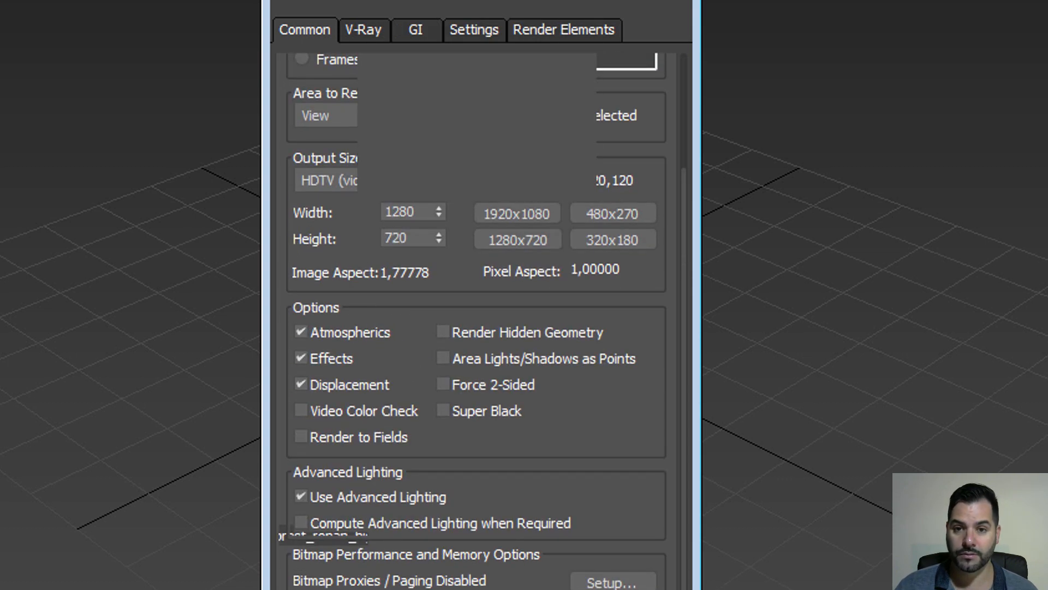
{"action": "left_click", "coordinate": [350, 211]}
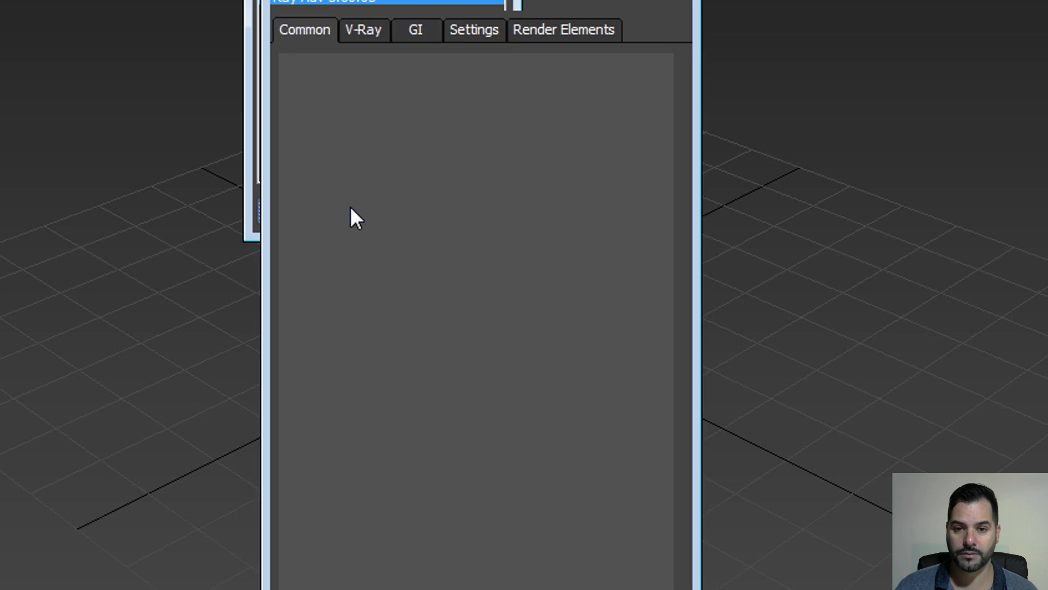
Reopen Render Setup and open the Render Output file selection in the Common Parameters
{"action": "scroll", "coordinate": [577, 447], "scroll_direction": "down", "scroll_amount": 5}
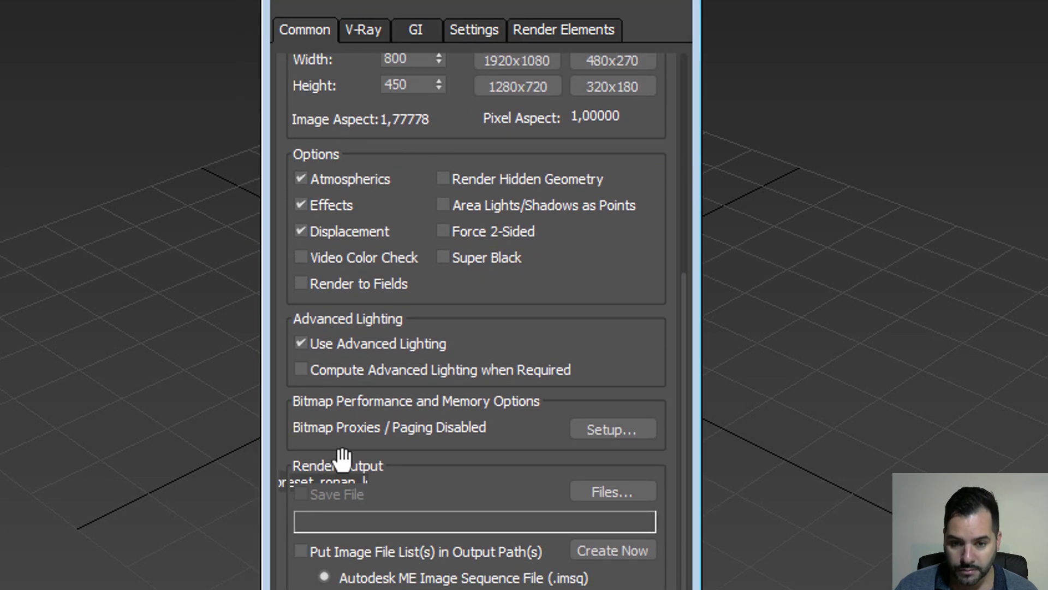
{"action": "scroll", "coordinate": [317, 487], "scroll_direction": "up", "scroll_amount": 1}
{"action": "left_click_drag", "start_coordinate": [324, 490], "coordinate": [325, 485]}
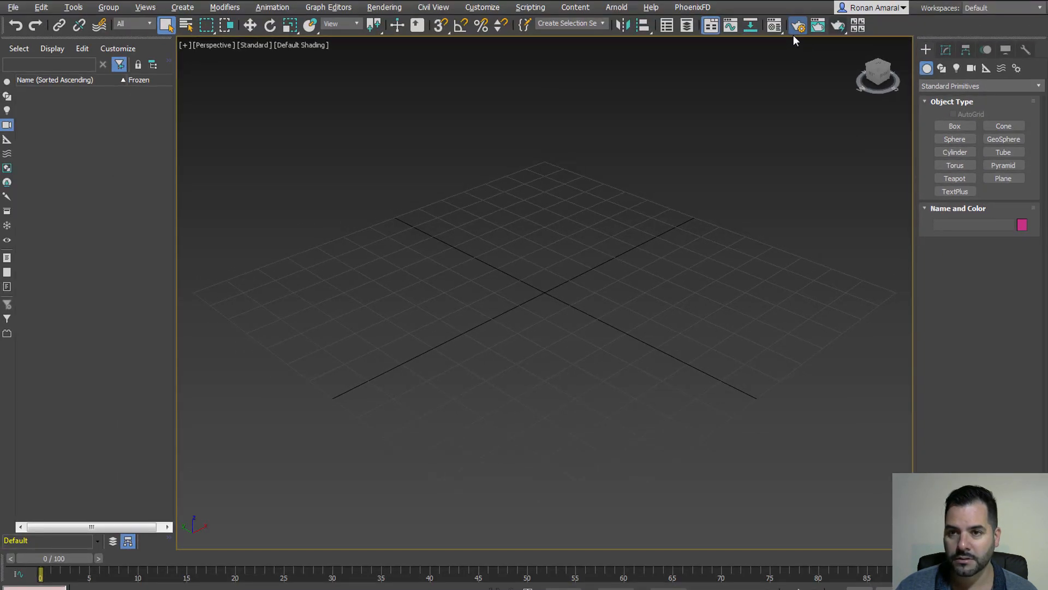
{"action": "left_click", "coordinate": [793, 34]}
{"action": "left_click_drag", "start_coordinate": [599, 410], "coordinate": [580, 199]}
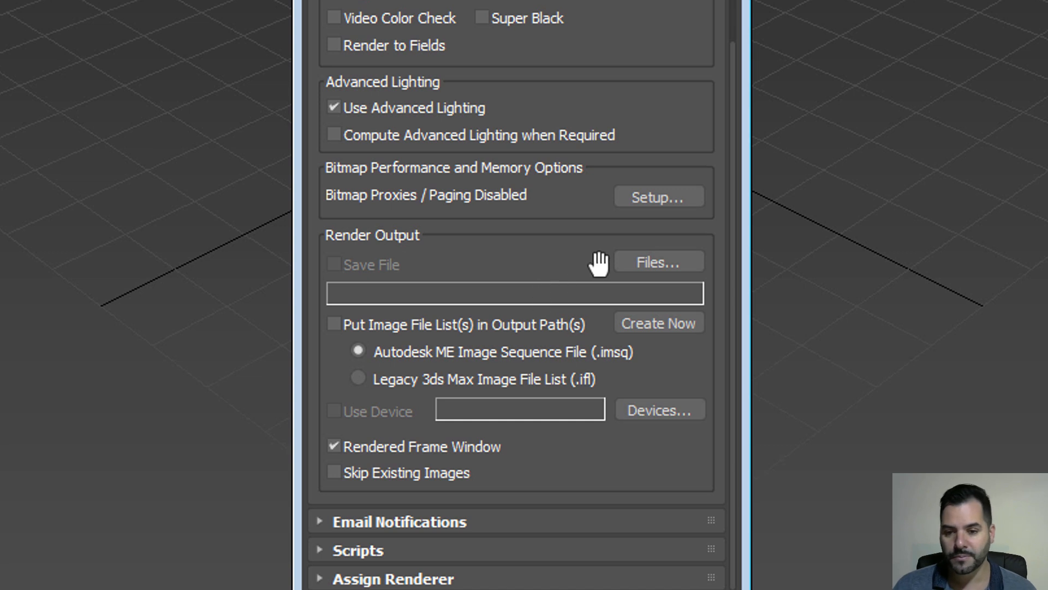
{"action": "left_click", "coordinate": [650, 250]}
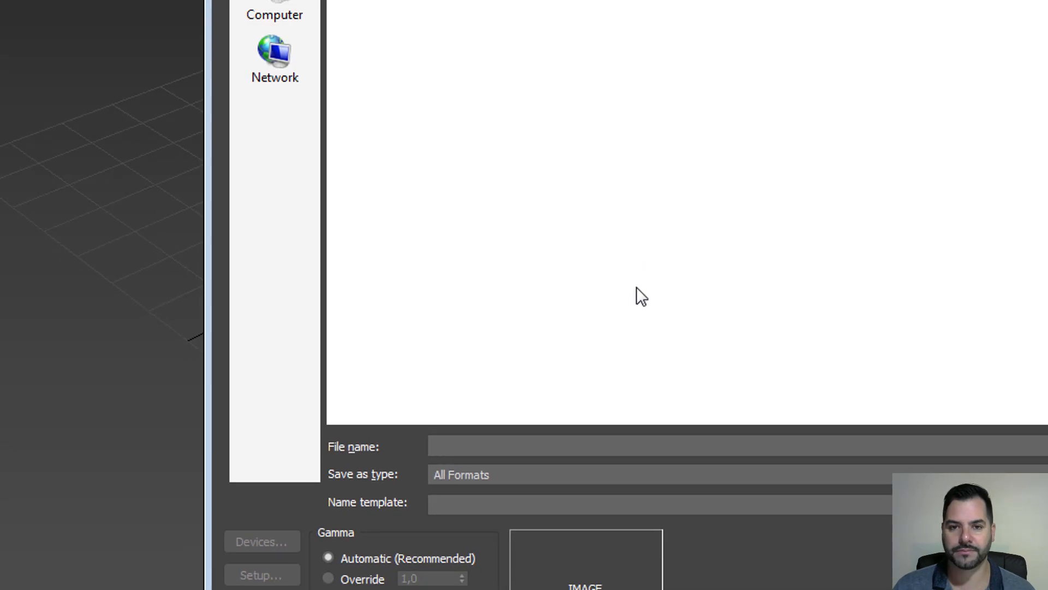
Save the render output to the Desktop as teste in JPEG format with the default image options
{"action": "left_click", "coordinate": [379, 188]}
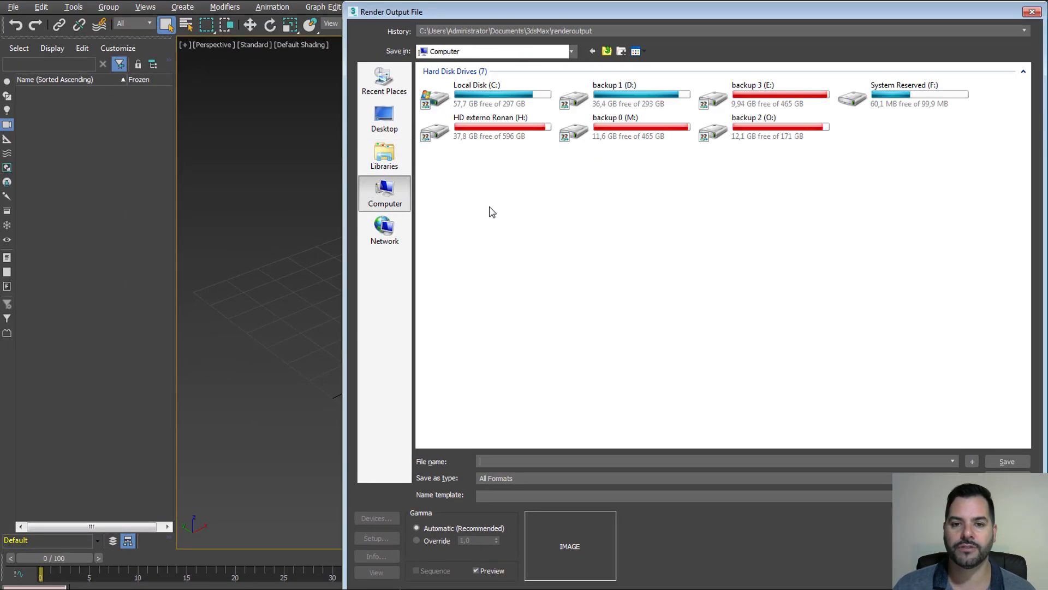
{"action": "left_click", "coordinate": [384, 117]}
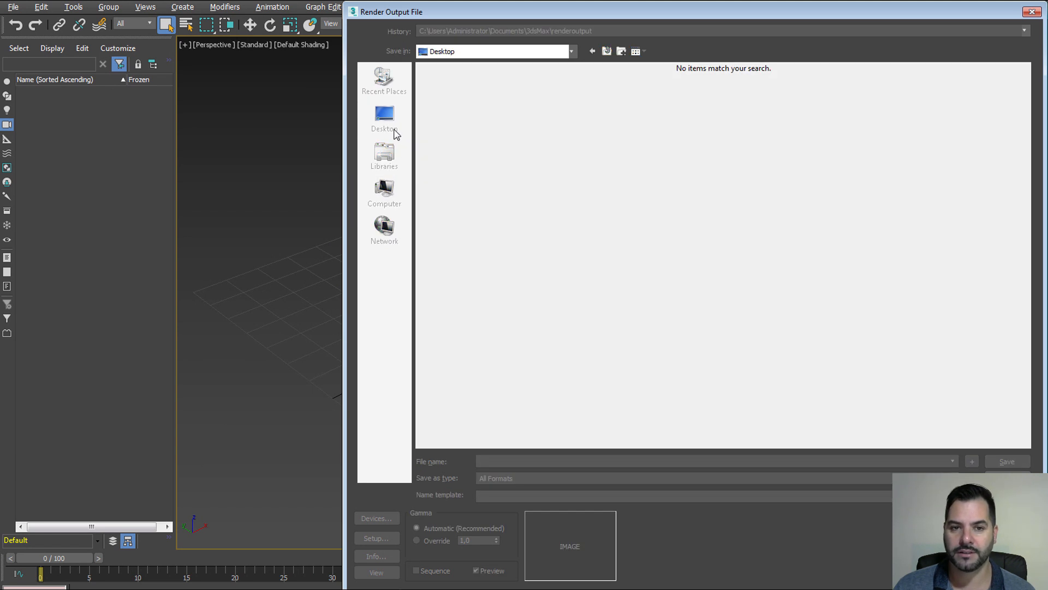
{"action": "left_click", "coordinate": [402, 204]}
{"action": "left_click", "coordinate": [375, 121]}
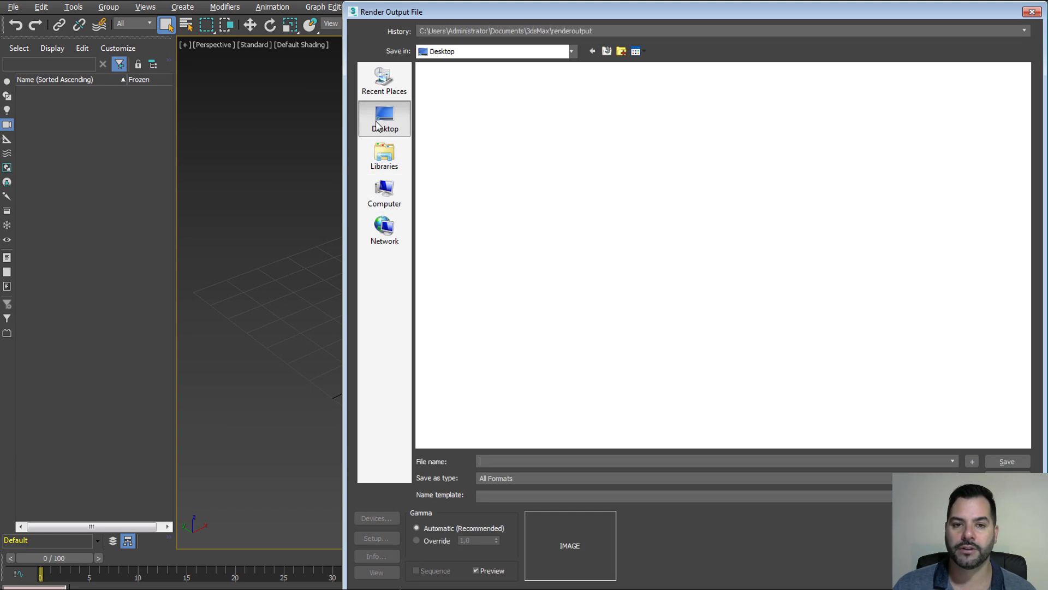
{"action": "type", "text": "teste"}
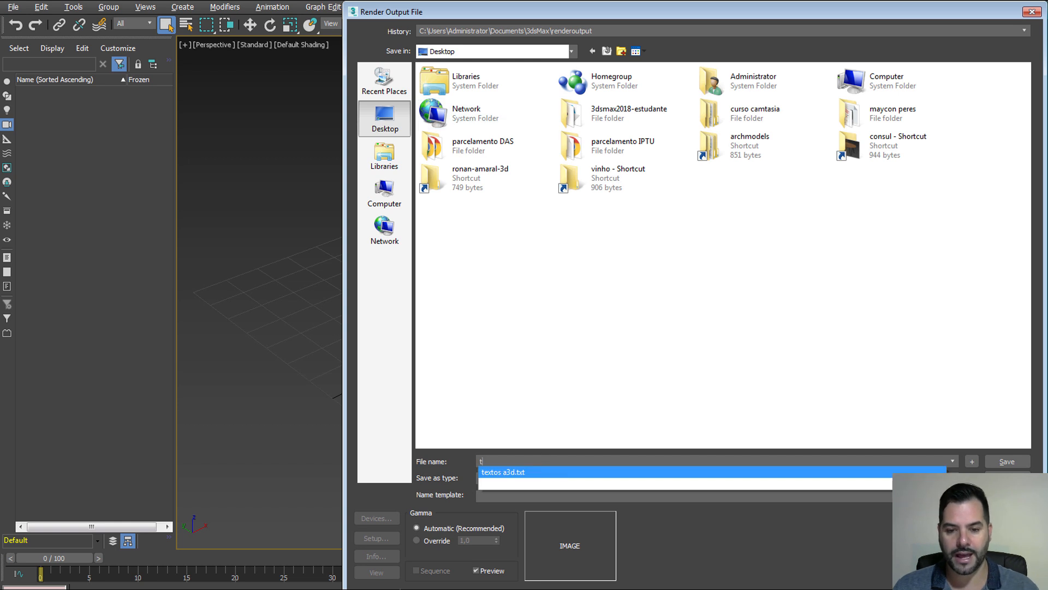
{"action": "key", "text": "Tab"}
{"action": "key", "text": "j"}
{"action": "key", "text": "Return"}
{"action": "key", "text": "Return"}
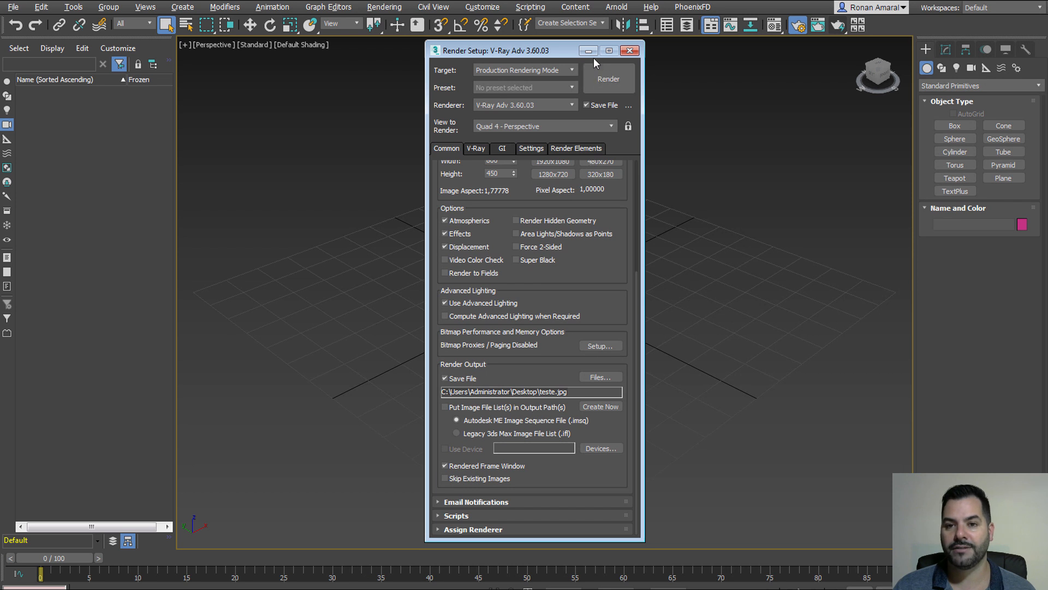
Move Render Setup aside, create a teapot of about 22.6 cm radius at the grid centre and set its segments to 64
{"action": "left_click_drag", "start_coordinate": [567, 52], "coordinate": [339, 68]}
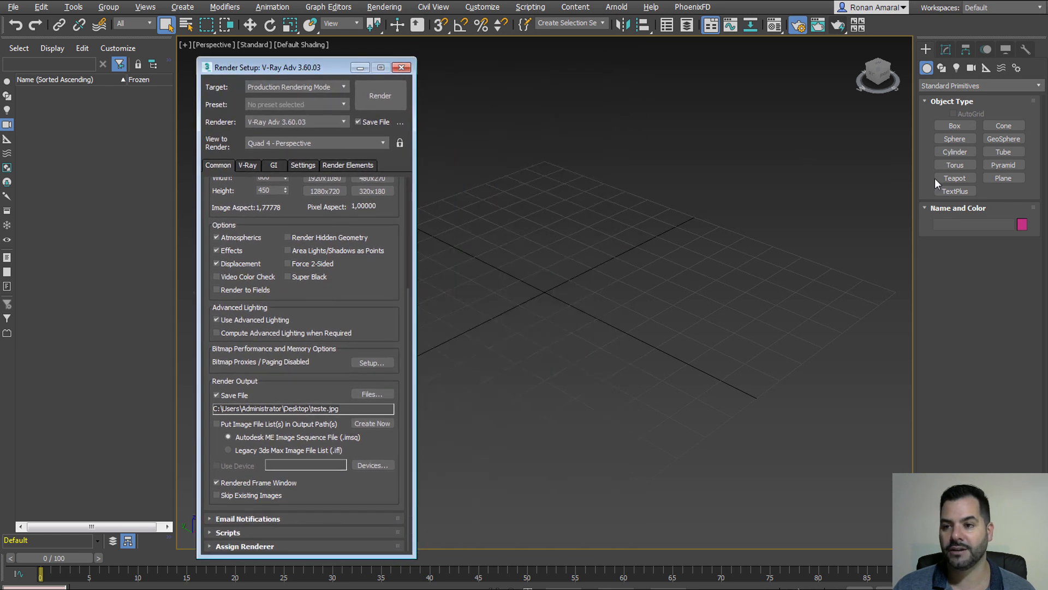
{"action": "left_click", "coordinate": [963, 176]}
{"action": "left_click_drag", "start_coordinate": [545, 295], "coordinate": [538, 257]}
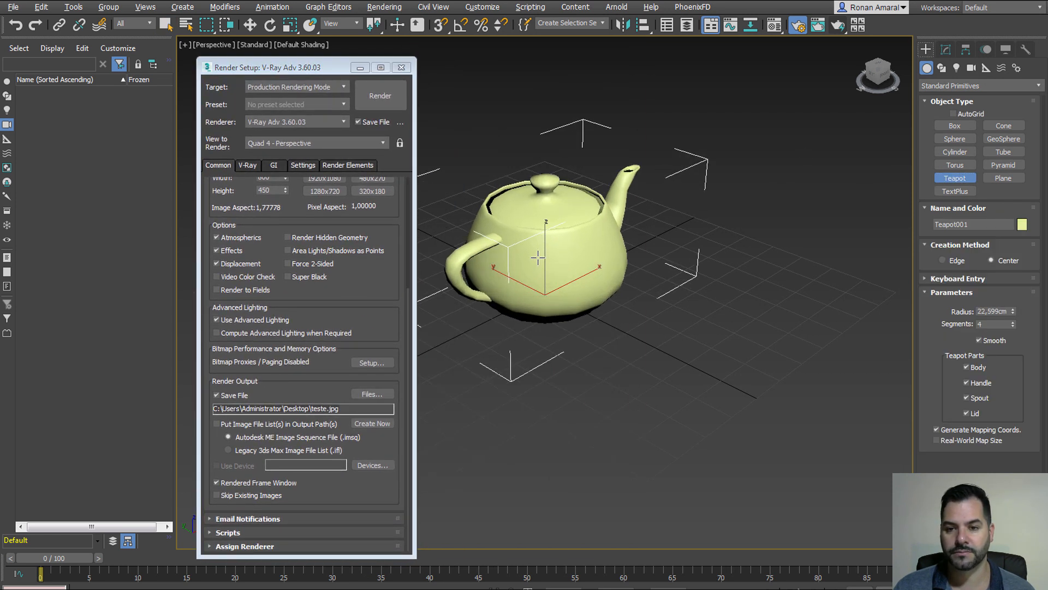
{"action": "left_click_drag", "start_coordinate": [1014, 323], "coordinate": [1008, 286]}
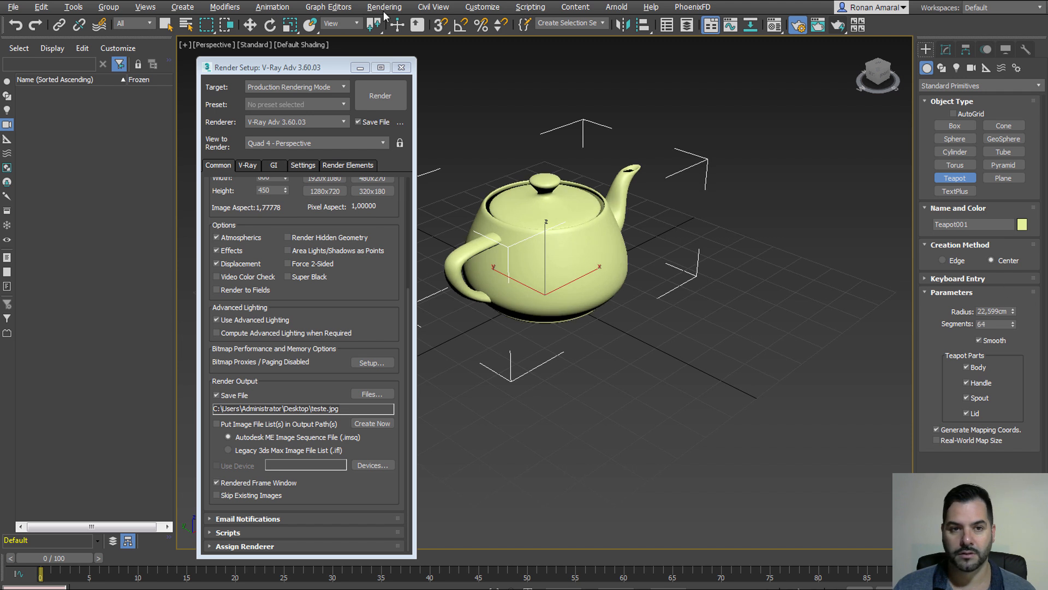
Move the teapot toward the viewer, frame it in the Perspective view and turn on the safe frames
{"action": "left_click", "coordinate": [250, 25]}
{"action": "left_click_drag", "start_coordinate": [558, 289], "coordinate": [561, 325]}
{"action": "key", "text": "alt+z"}
{"action": "key", "text": "z"}
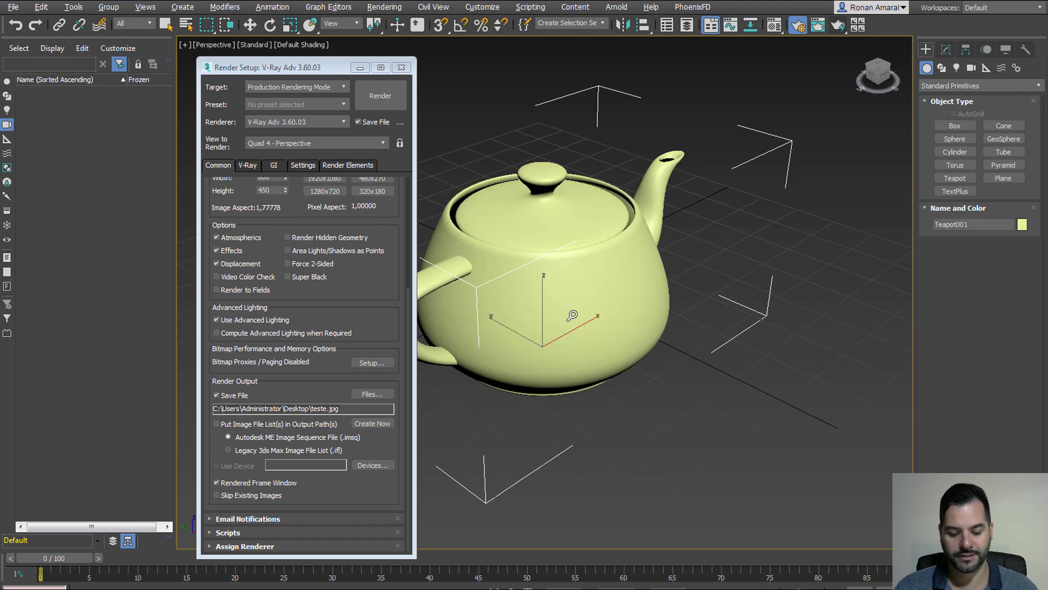
{"action": "key", "text": "shift+f"}
{"action": "middle_click_drag", "start_coordinate": [683, 353], "coordinate": [697, 366]}
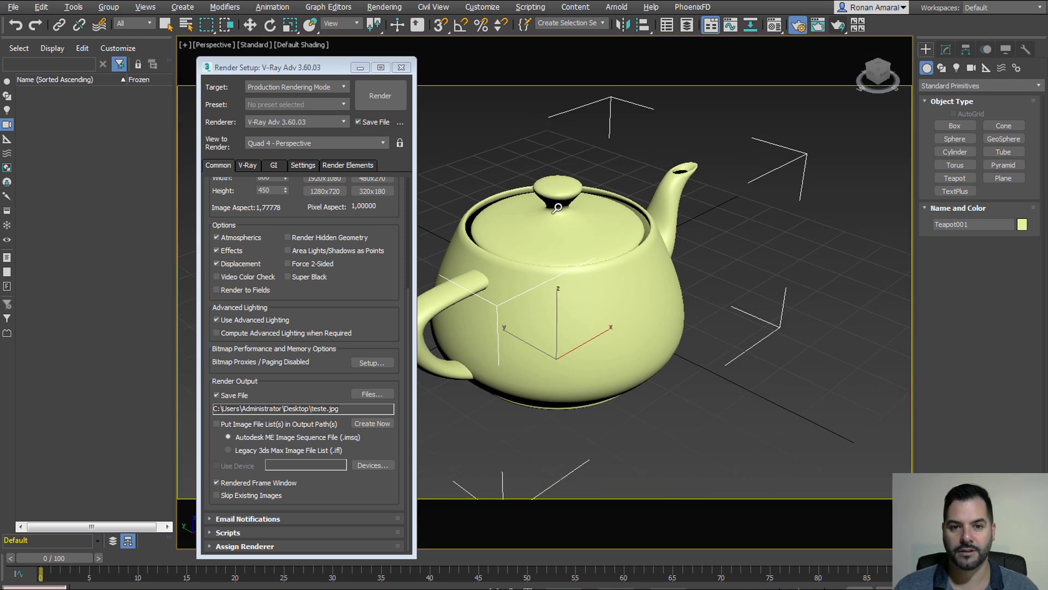
Load the low externas render preset with all categories, start a test render of the teapot and cancel it
{"action": "left_click", "coordinate": [297, 105]}
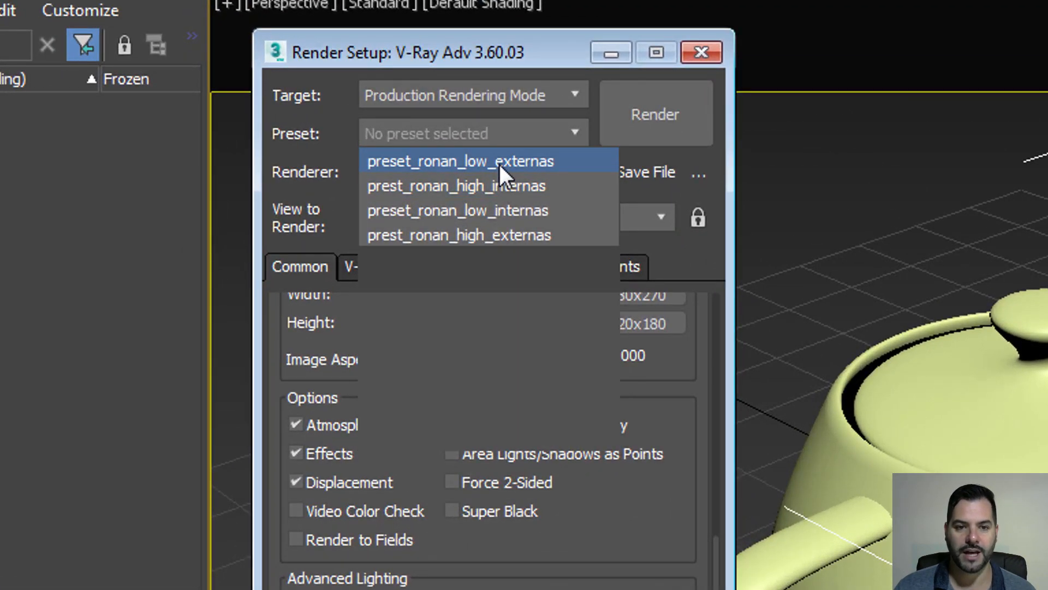
{"action": "left_click", "coordinate": [499, 162]}
{"action": "left_click", "coordinate": [796, 434]}
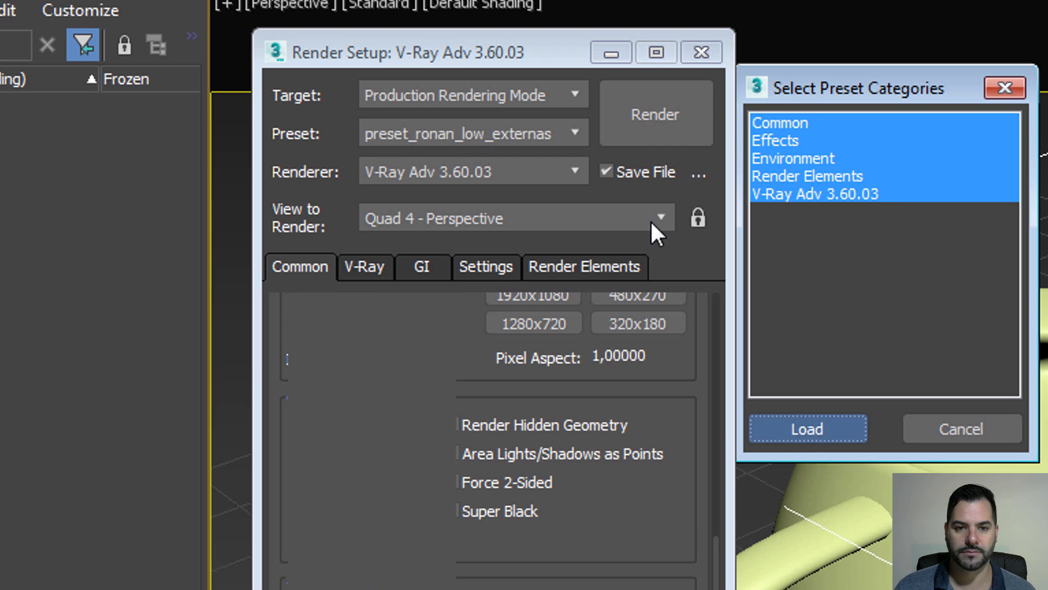
{"action": "left_click", "coordinate": [656, 121]}
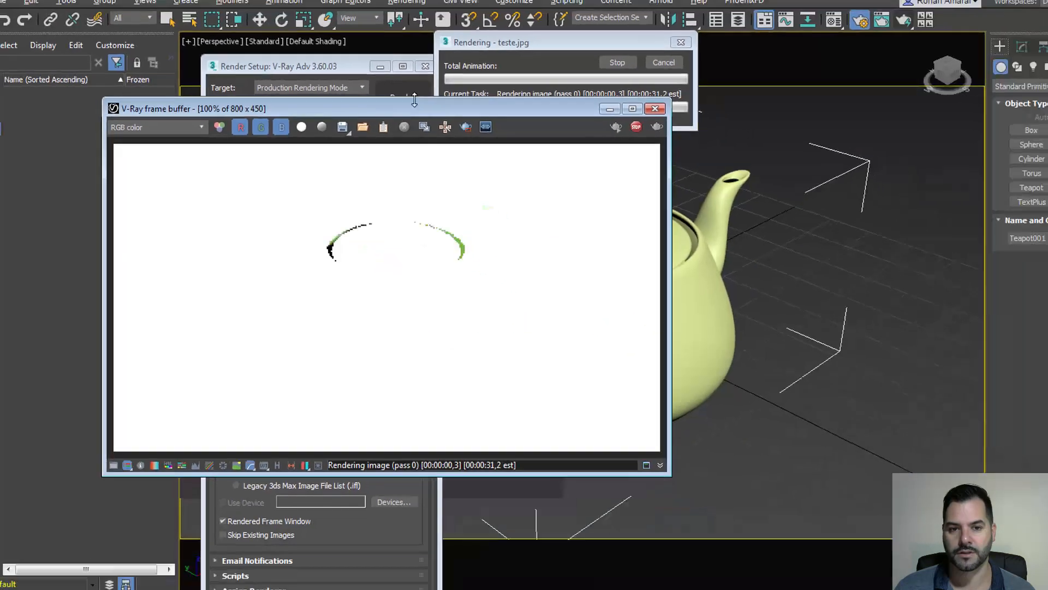
{"action": "left_click", "coordinate": [665, 62]}
Load the low internas render preset with all its categories
{"action": "left_click", "coordinate": [312, 98]}
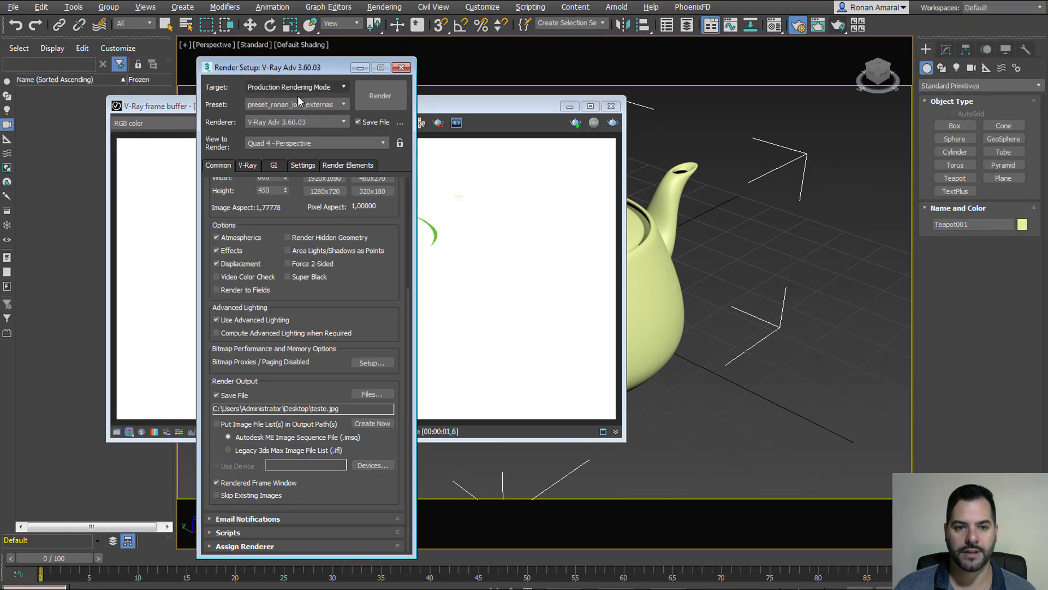
{"action": "left_click", "coordinate": [305, 105]}
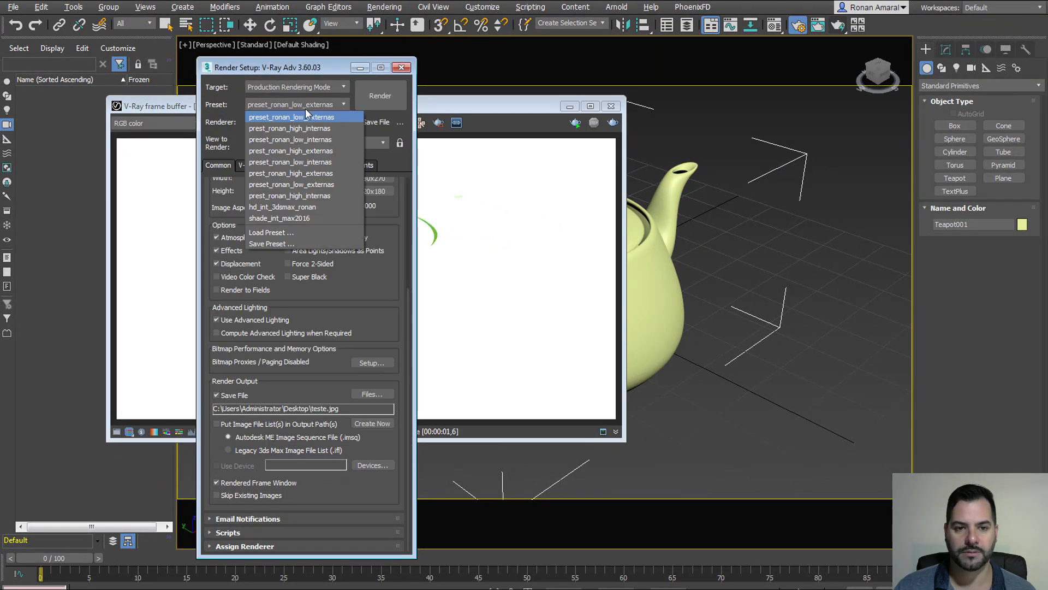
{"action": "left_click", "coordinate": [323, 140]}
{"action": "left_click", "coordinate": [449, 240]}
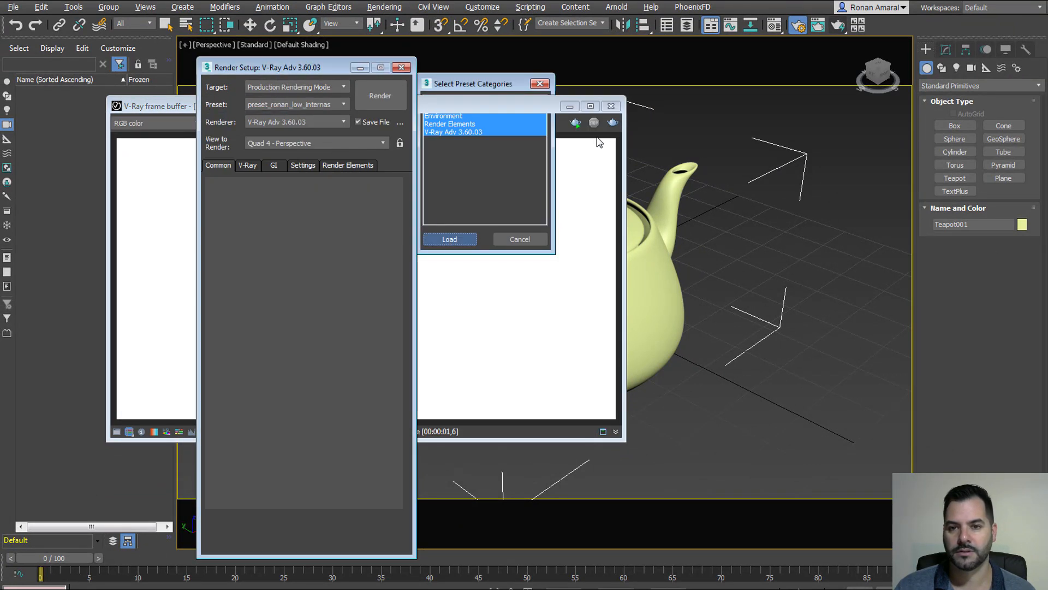
Test-render the teapot from the Perspective view with the loaded preset, and close the frame buffer and Render Setup
{"action": "left_click", "coordinate": [839, 25]}
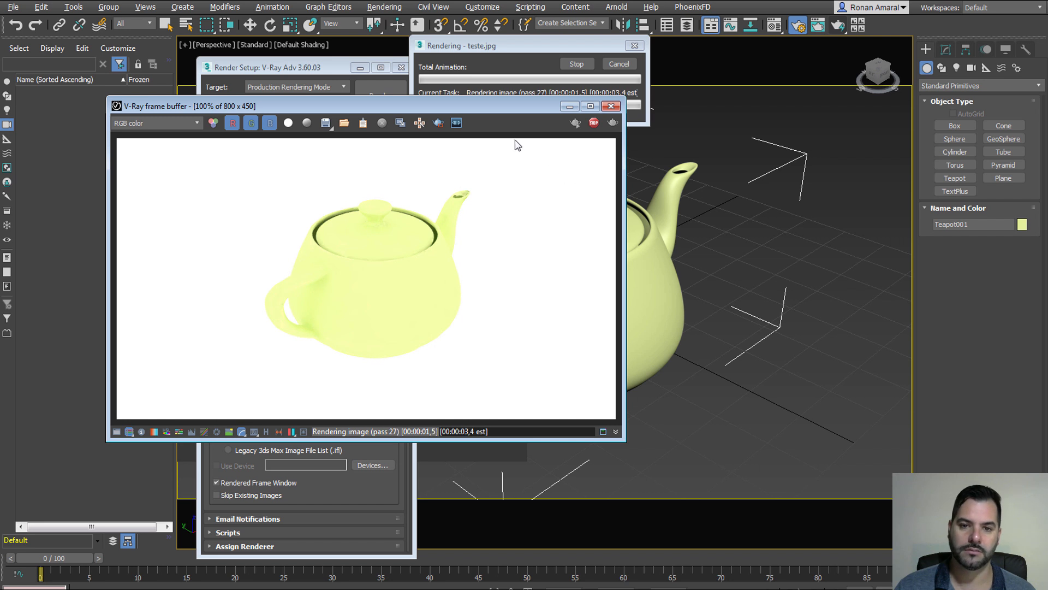
{"action": "left_click_drag", "start_coordinate": [498, 107], "coordinate": [689, 147]}
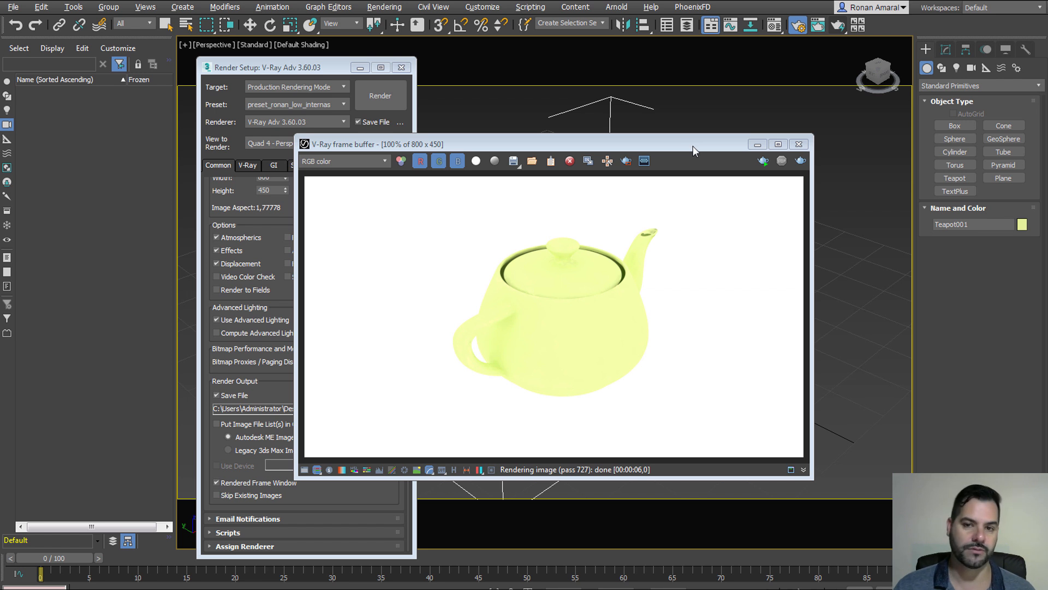
{"action": "left_click", "coordinate": [798, 144]}
{"action": "left_click", "coordinate": [401, 67]}
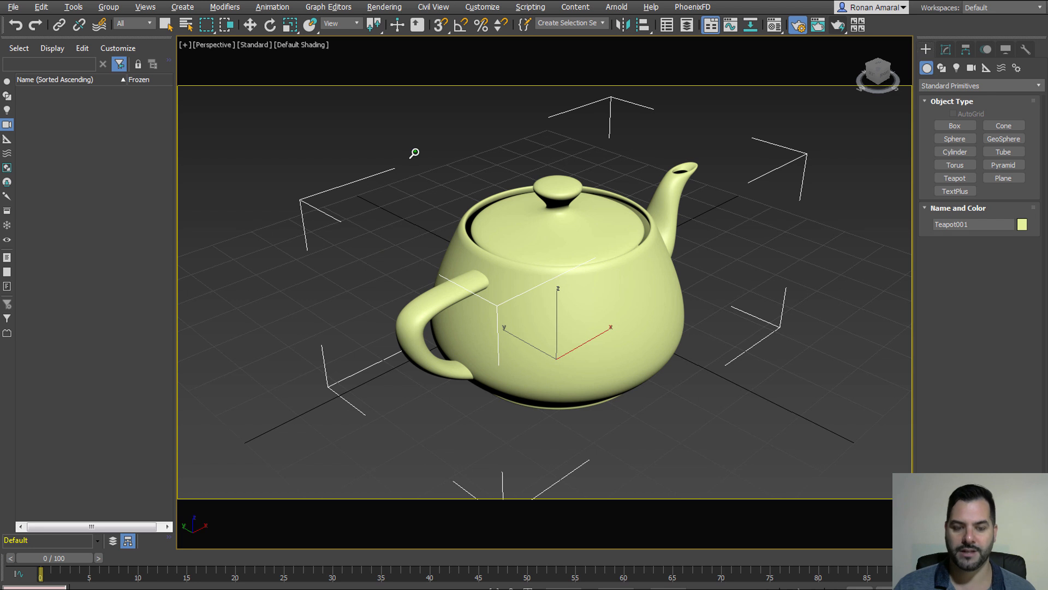
Deselect the teapot and create a targeted Physical camera aimed at it from about 168.5 cm away
{"action": "right_click", "coordinate": [414, 154]}
{"action": "left_click", "coordinate": [414, 154]}
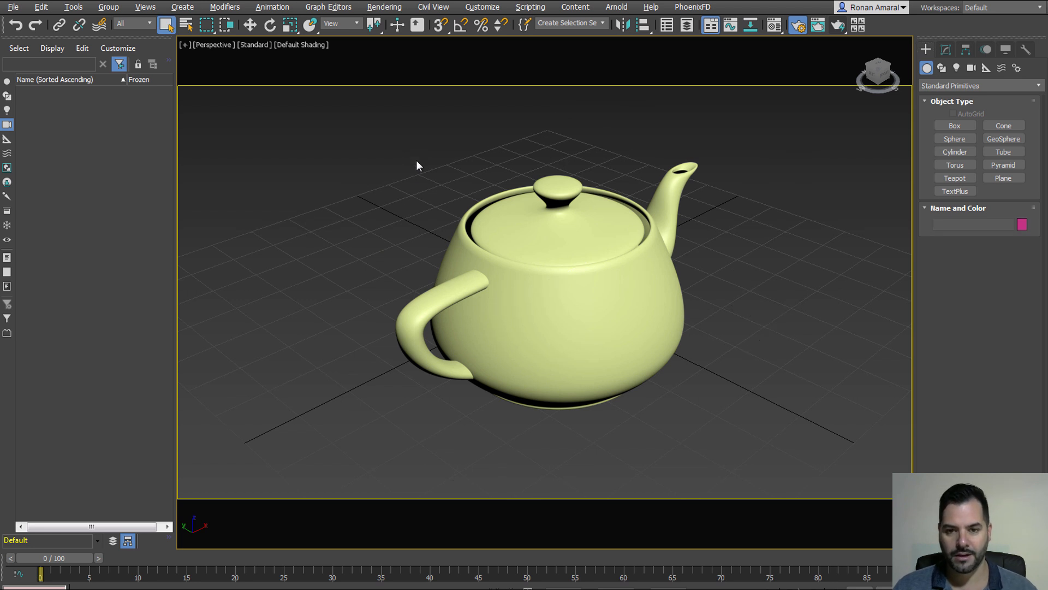
{"action": "middle_click_drag", "start_coordinate": [416, 161], "coordinate": [441, 225], "text": "alt"}
{"action": "scroll", "coordinate": [442, 226], "scroll_direction": "down", "scroll_amount": 5}
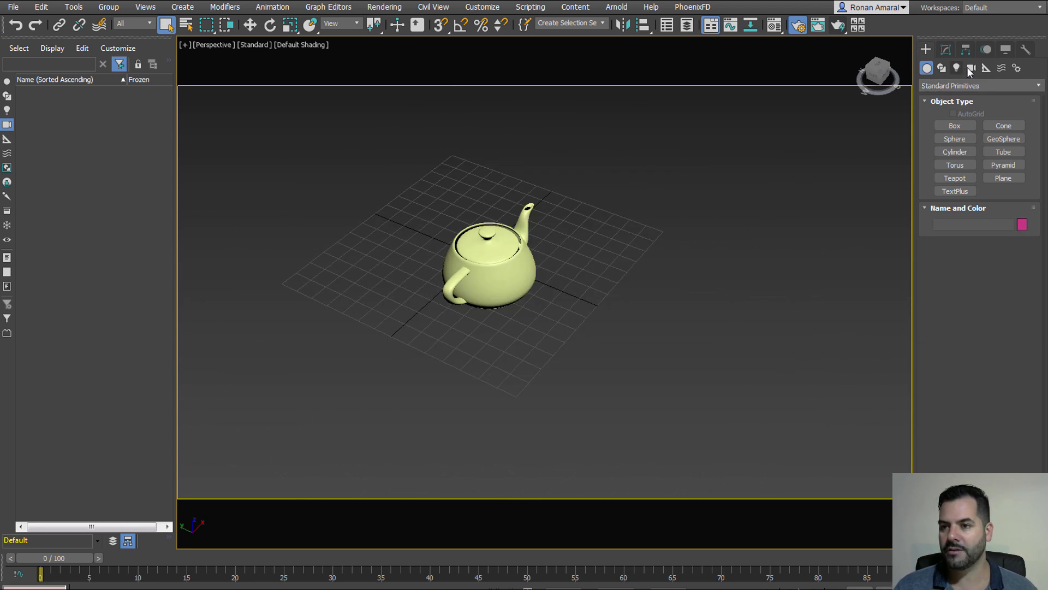
{"action": "left_click", "coordinate": [971, 68]}
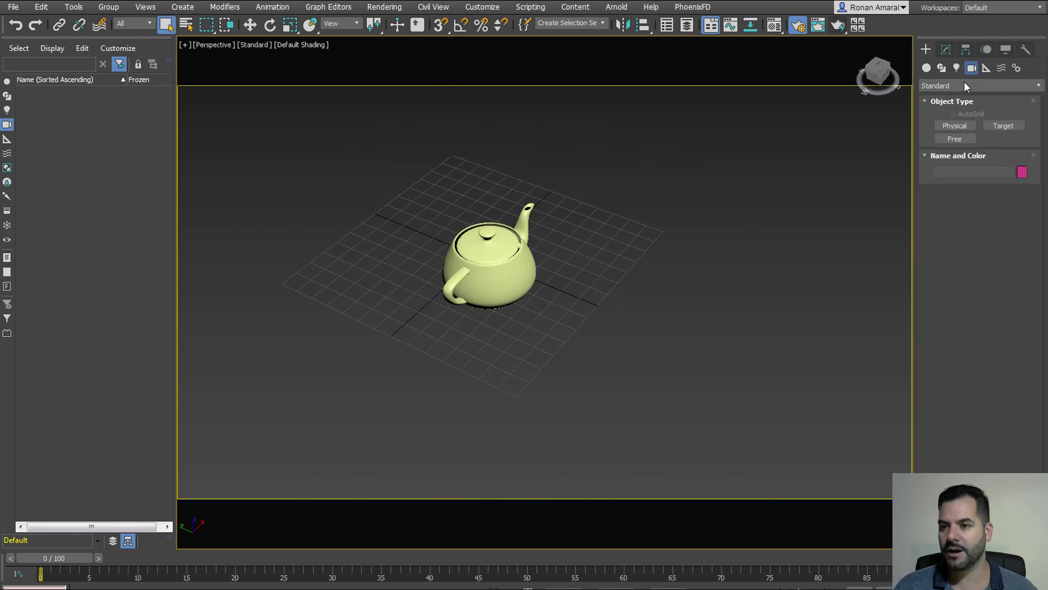
{"action": "left_click", "coordinate": [958, 126]}
{"action": "middle_click_drag", "start_coordinate": [594, 359], "coordinate": [590, 316]}
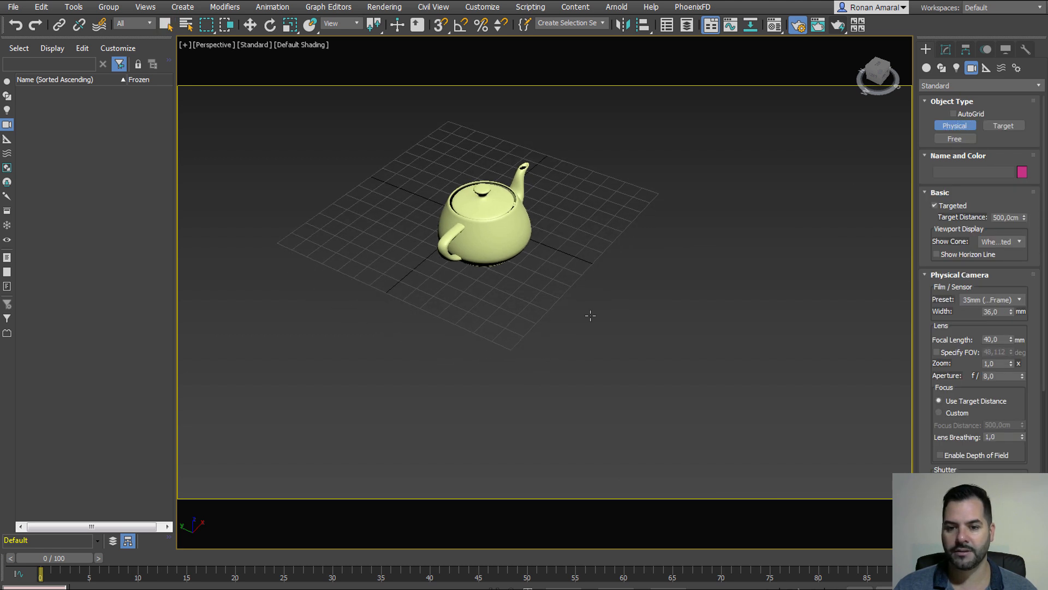
{"action": "scroll", "coordinate": [589, 311], "scroll_direction": "down", "scroll_amount": 3}
{"action": "left_click_drag", "start_coordinate": [625, 393], "coordinate": [498, 219]}
Activate the Move tool and switch the viewport to the new camera's view
{"action": "key", "text": "w"}
{"action": "middle_click_drag", "start_coordinate": [585, 321], "coordinate": [568, 278], "text": "alt"}
{"action": "key", "text": "c"}
{"action": "scroll", "coordinate": [568, 295], "scroll_direction": "down", "scroll_amount": 2}
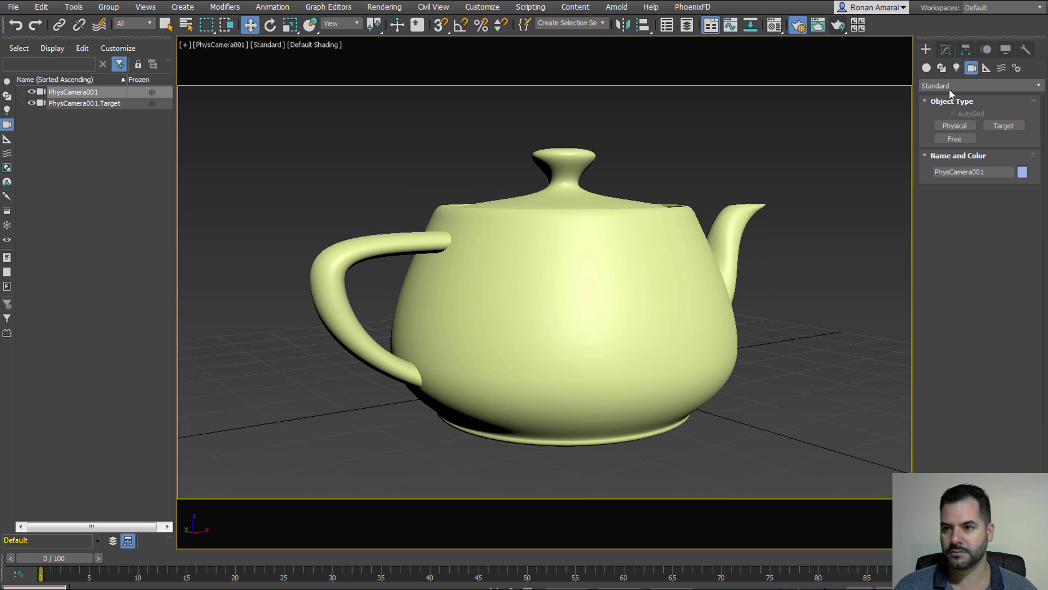
Set the Physical camera's exposure gain to Manual at 1000 ISO
{"action": "left_click", "coordinate": [945, 51]}
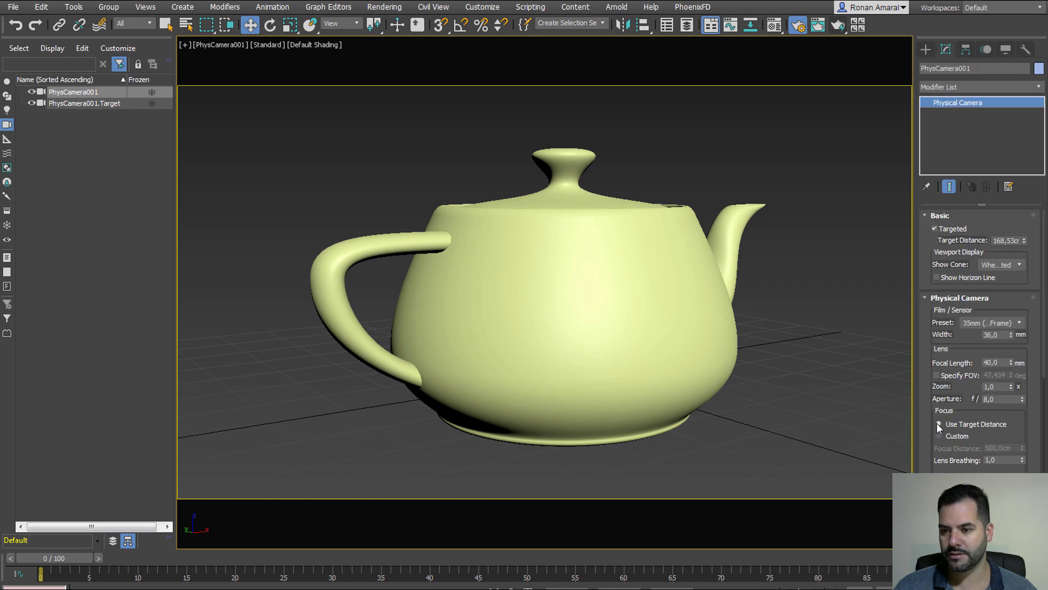
{"action": "scroll", "coordinate": [928, 443], "scroll_direction": "down", "scroll_amount": 5}
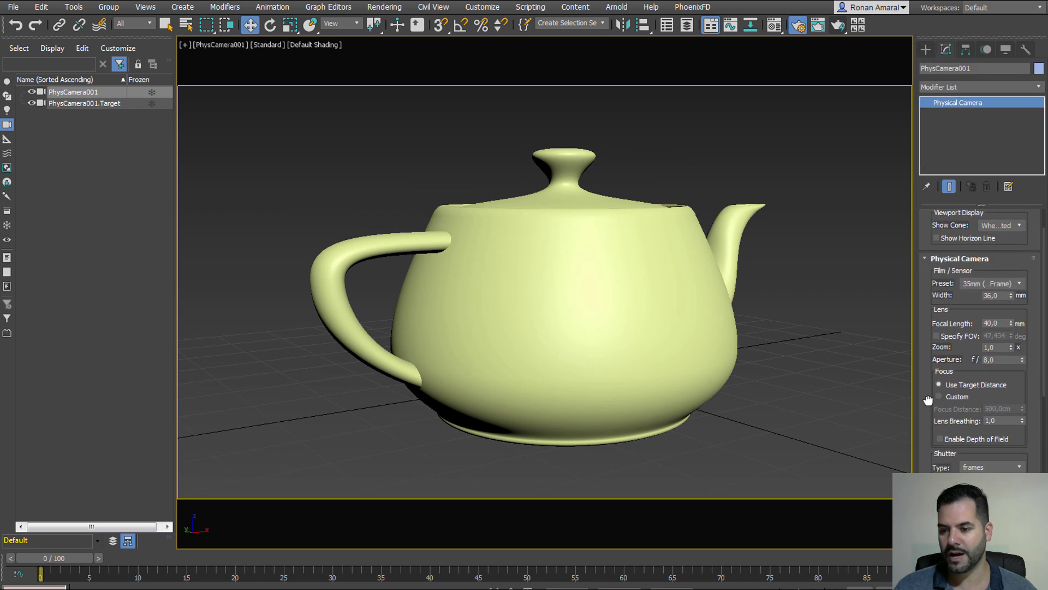
{"action": "left_click", "coordinate": [60, 93]}
{"action": "left_click", "coordinate": [63, 102]}
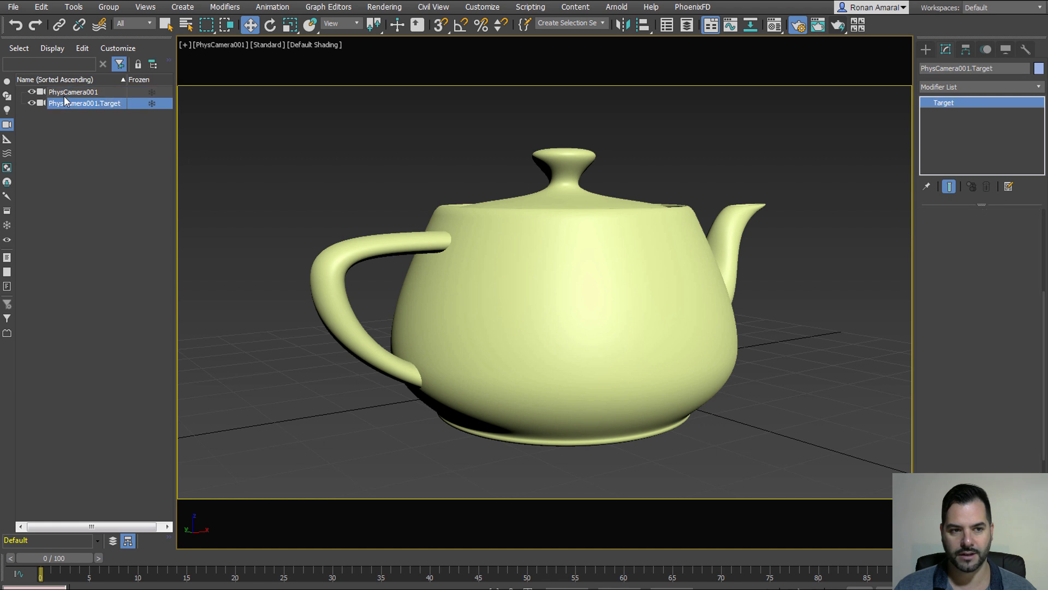
{"action": "left_click", "coordinate": [62, 92]}
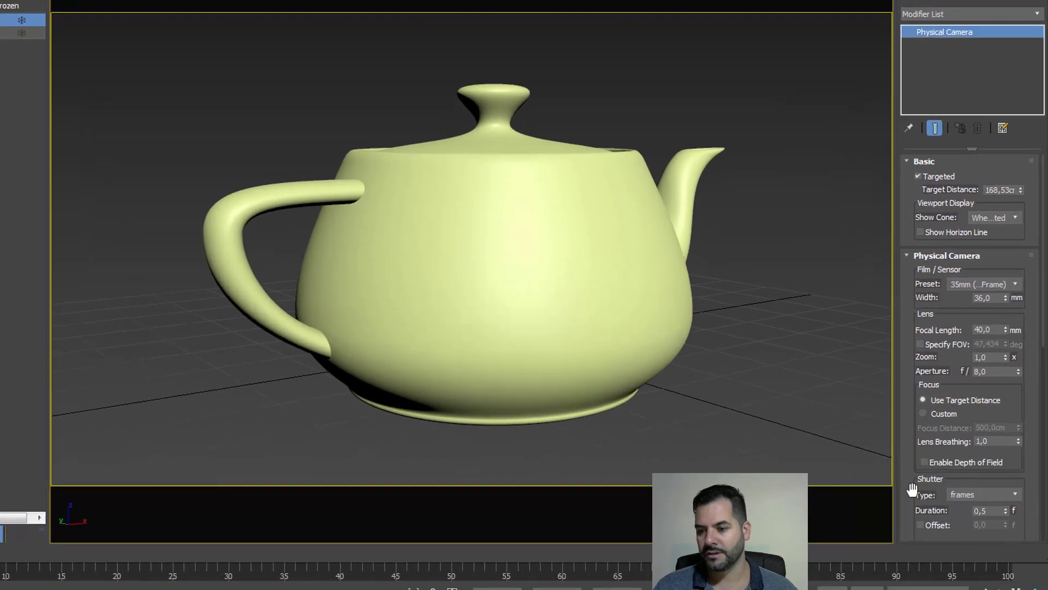
{"action": "scroll", "coordinate": [871, 310], "scroll_direction": "down", "scroll_amount": 5}
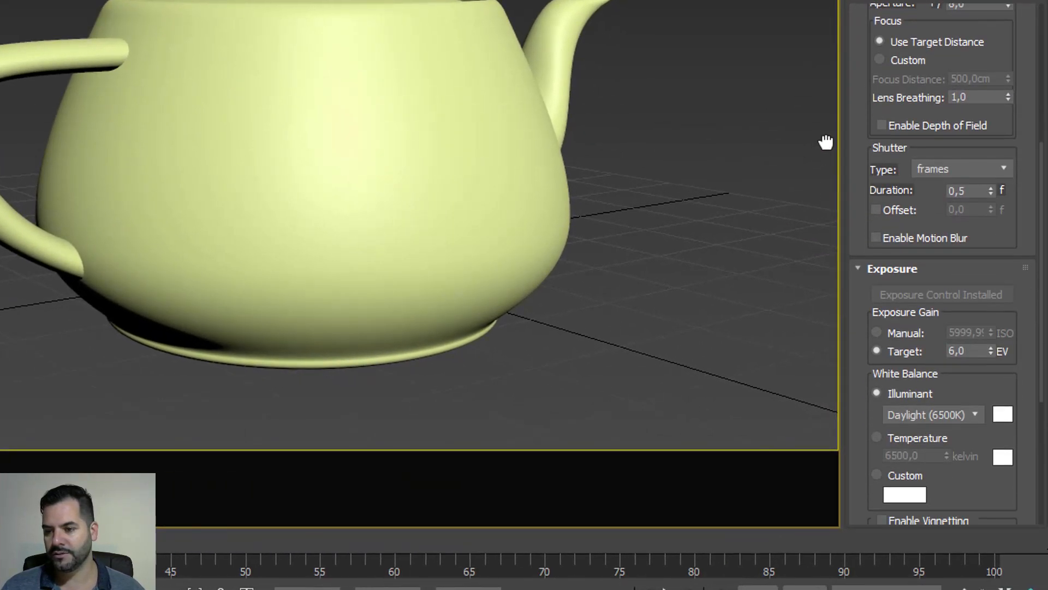
{"action": "left_click", "coordinate": [893, 329]}
{"action": "left_click", "coordinate": [953, 329]}
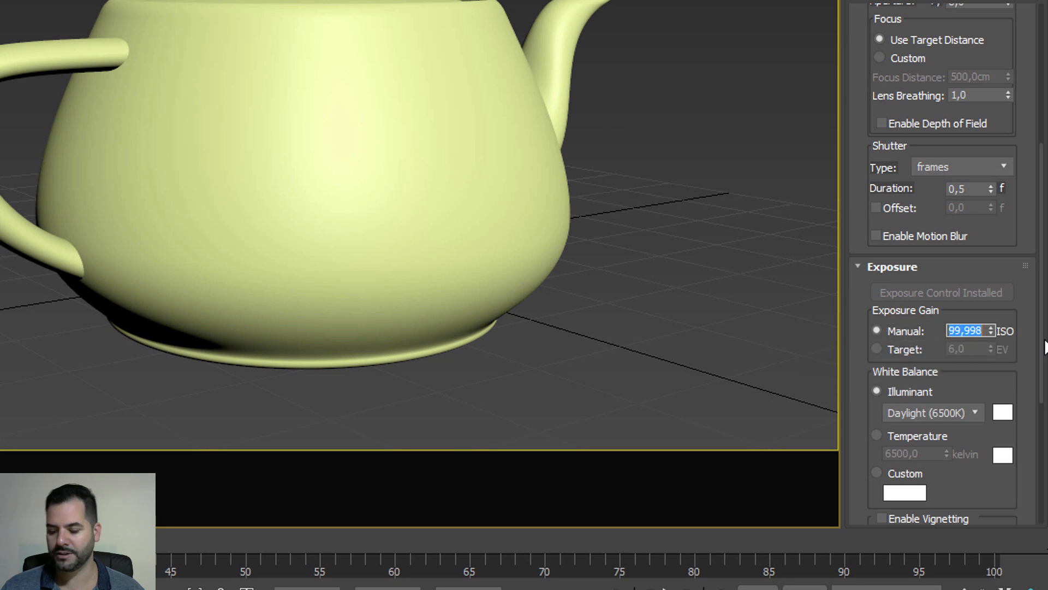
{"action": "type", "text": "1000"}
{"action": "key", "text": "Return"}
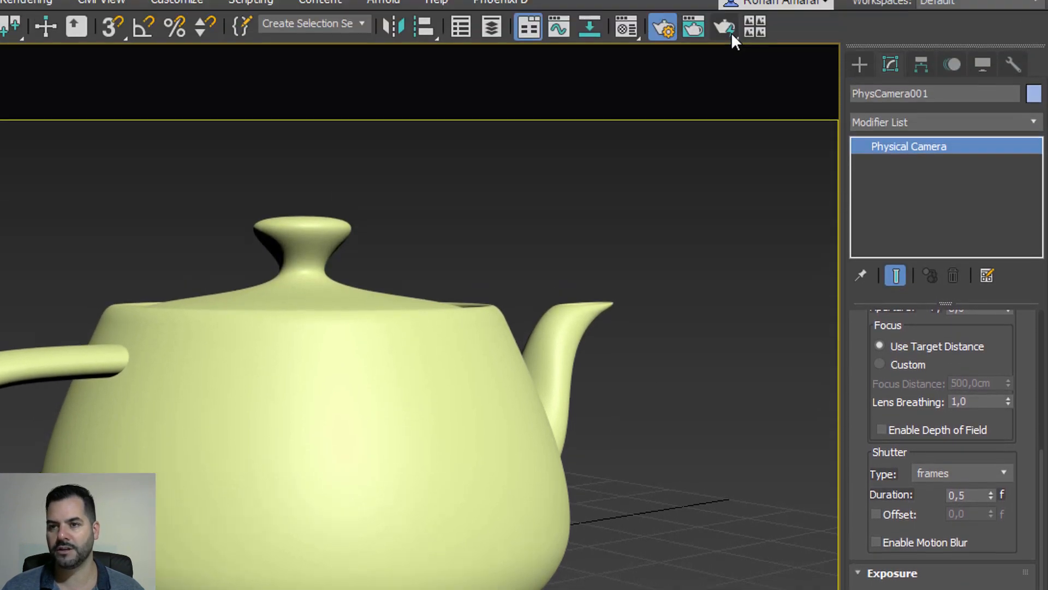
Start a render of the camera view and open the existing teste.jpg from the Desktop folder to inspect it
{"action": "left_click", "coordinate": [728, 31]}
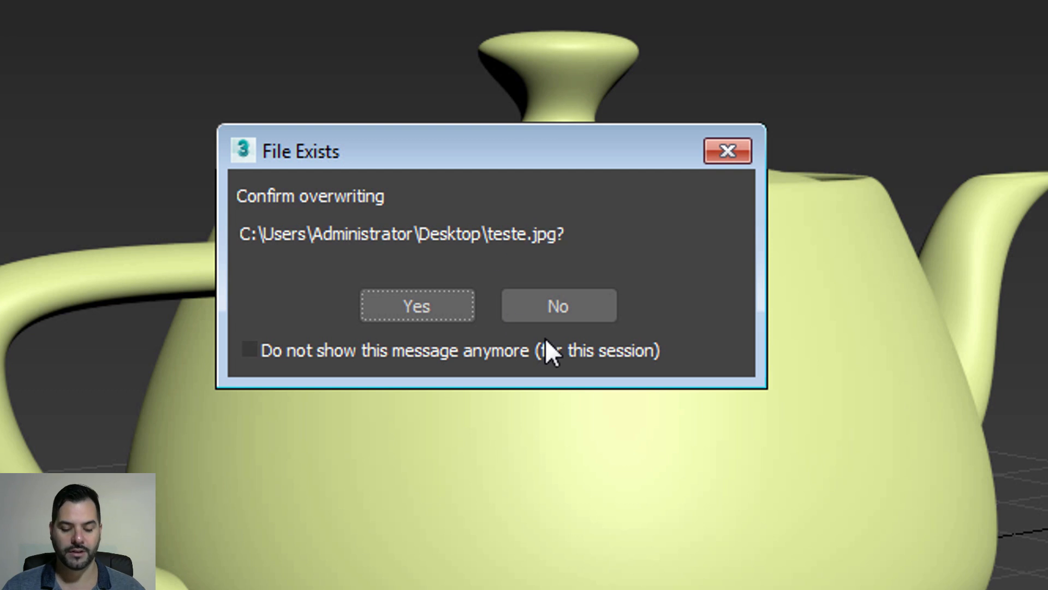
{"action": "key", "text": "super+e"}
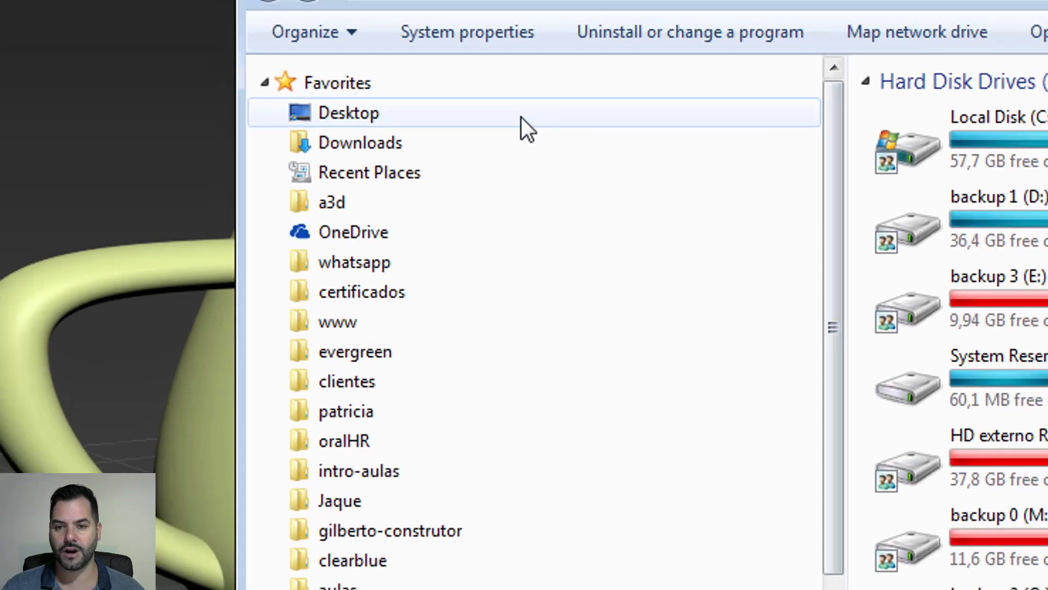
{"action": "left_click", "coordinate": [521, 115]}
{"action": "left_click_drag", "start_coordinate": [1003, 264], "coordinate": [1034, 538]}
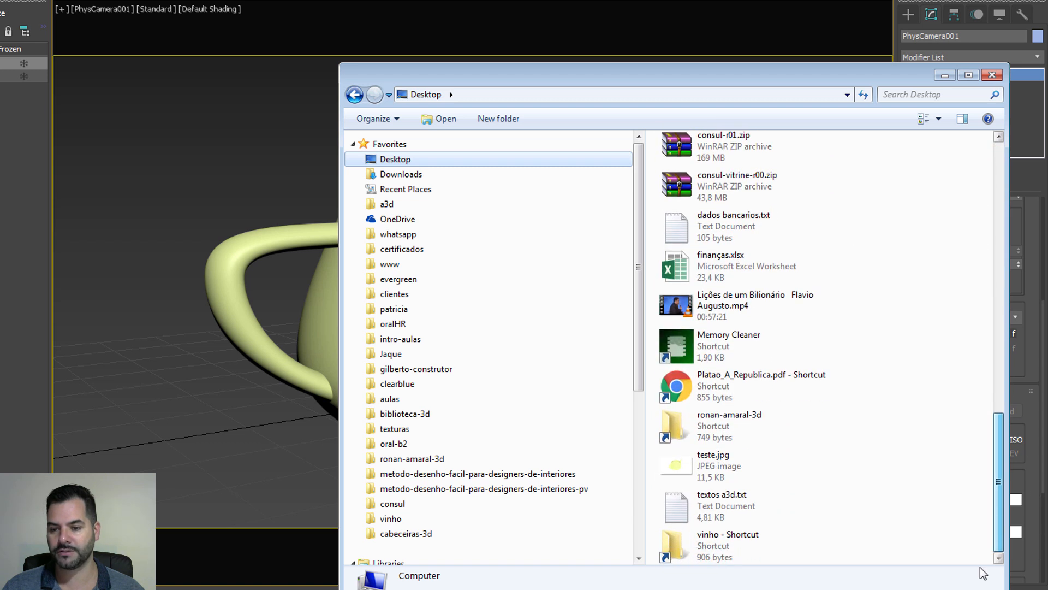
{"action": "left_click", "coordinate": [717, 463]}
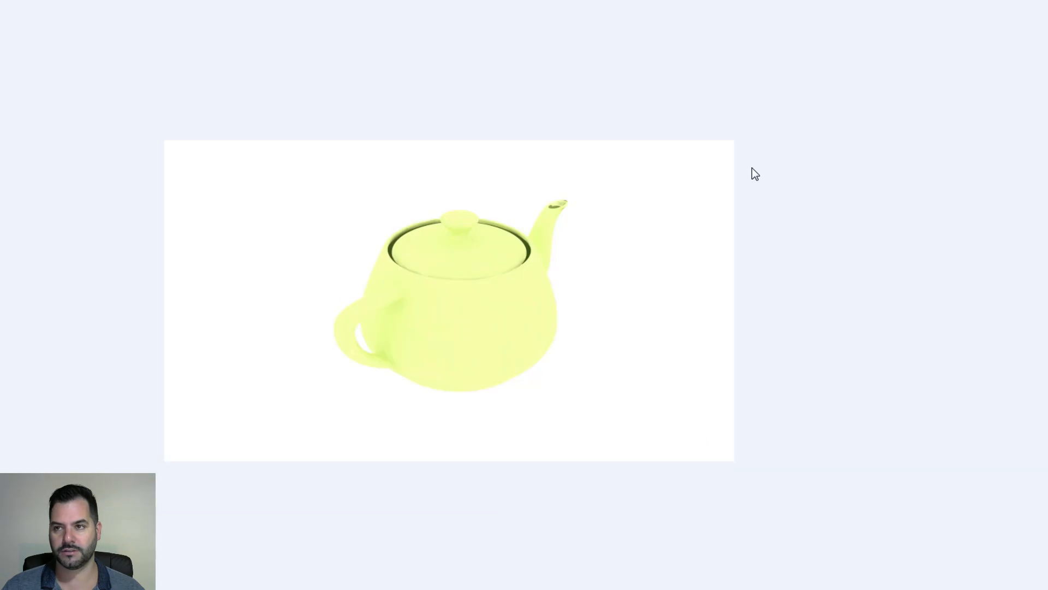
{"action": "left_click_drag", "start_coordinate": [531, 51], "coordinate": [329, 132]}
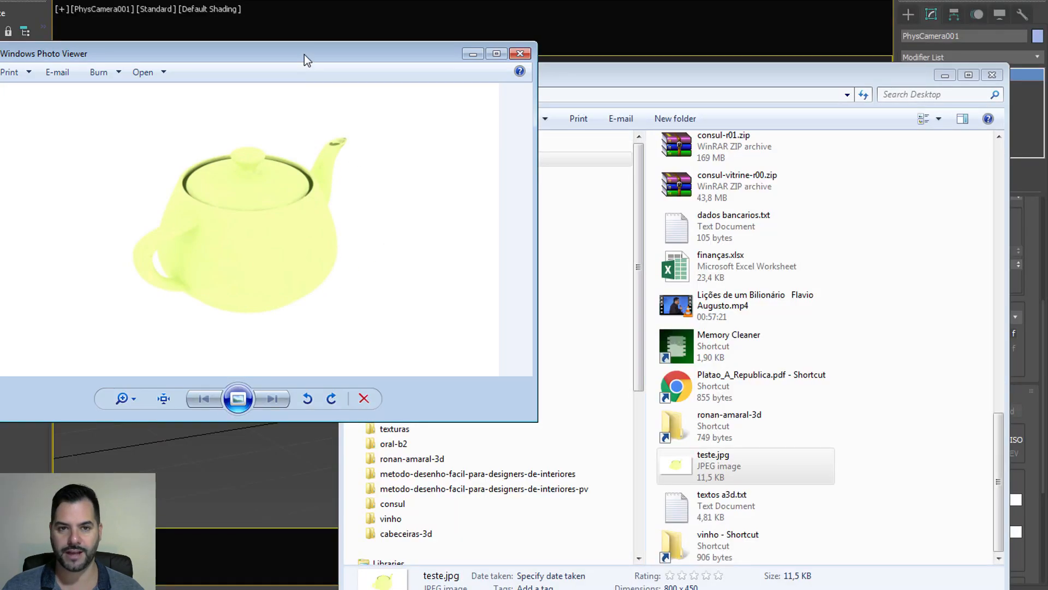
{"action": "left_click_drag", "start_coordinate": [304, 54], "coordinate": [324, 72]}
Clear the folder and image windows away and accept overwriting teste.jpg to render the camera view
{"action": "left_click", "coordinate": [945, 74]}
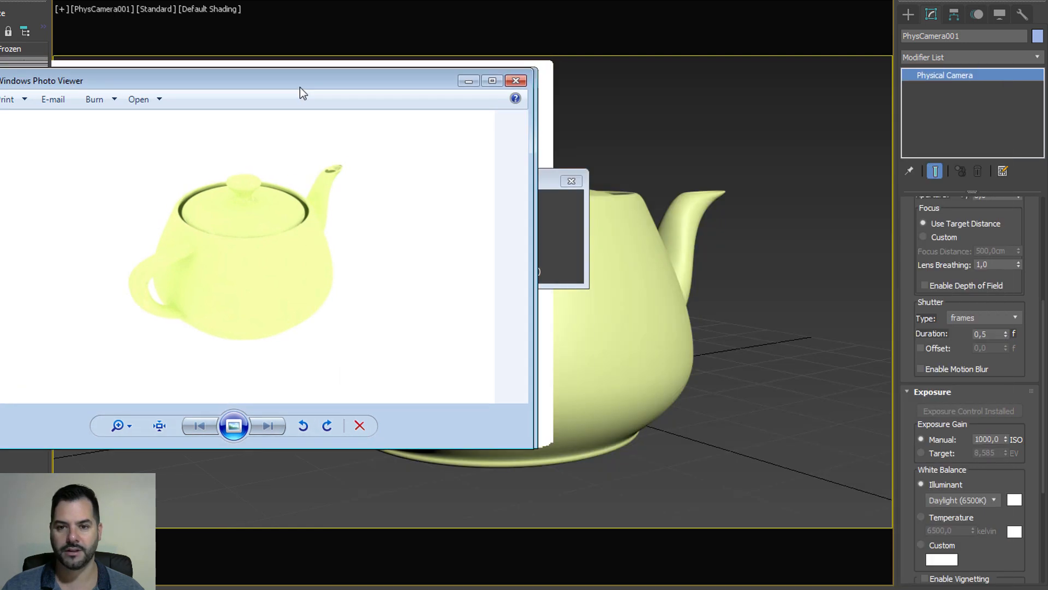
{"action": "left_click", "coordinate": [494, 73]}
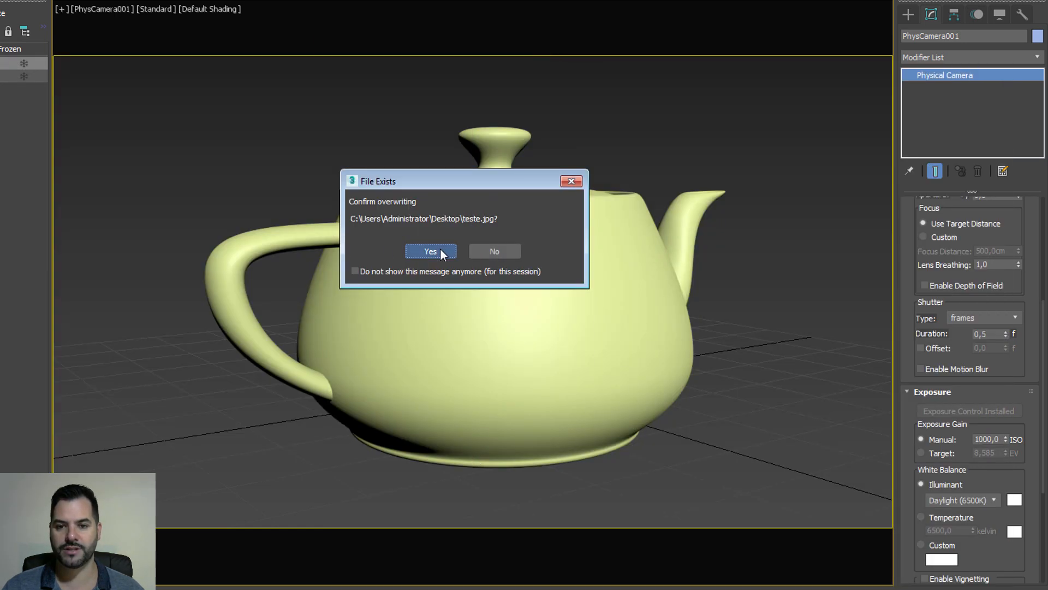
{"action": "left_click", "coordinate": [431, 251]}
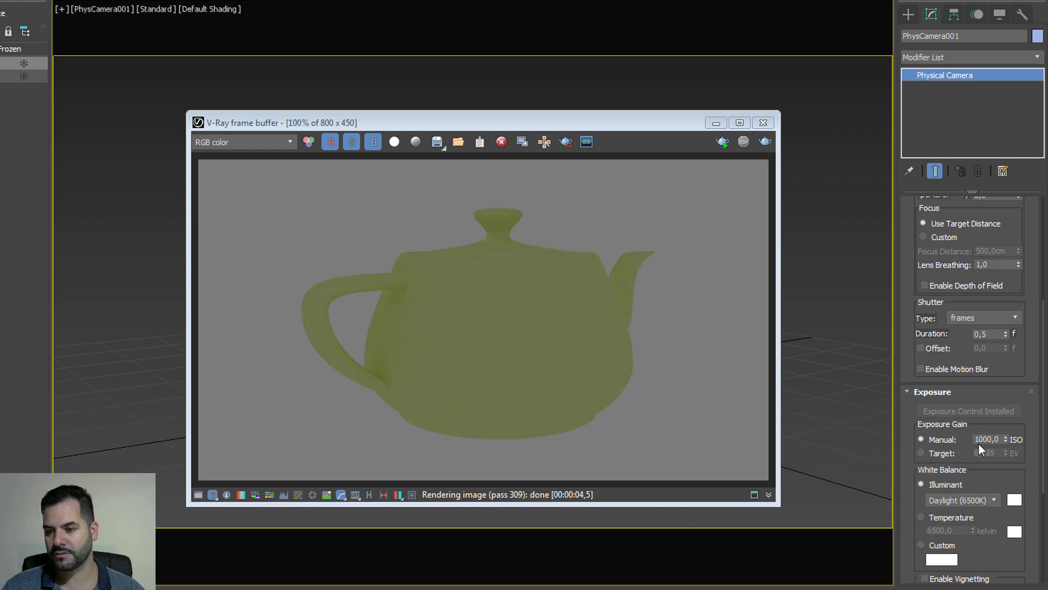
Raise the camera's manual exposure to 2000 ISO, render the teapot again and close the frame buffer
{"action": "left_click_drag", "start_coordinate": [980, 439], "coordinate": [966, 437]}
{"action": "type", "text": "2"}
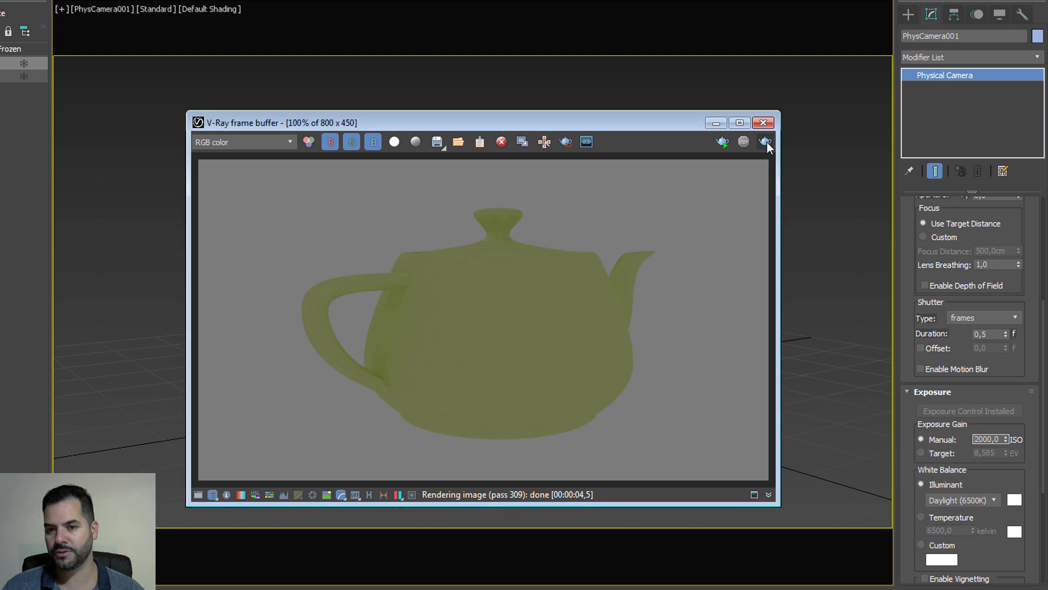
{"action": "left_click", "coordinate": [765, 141]}
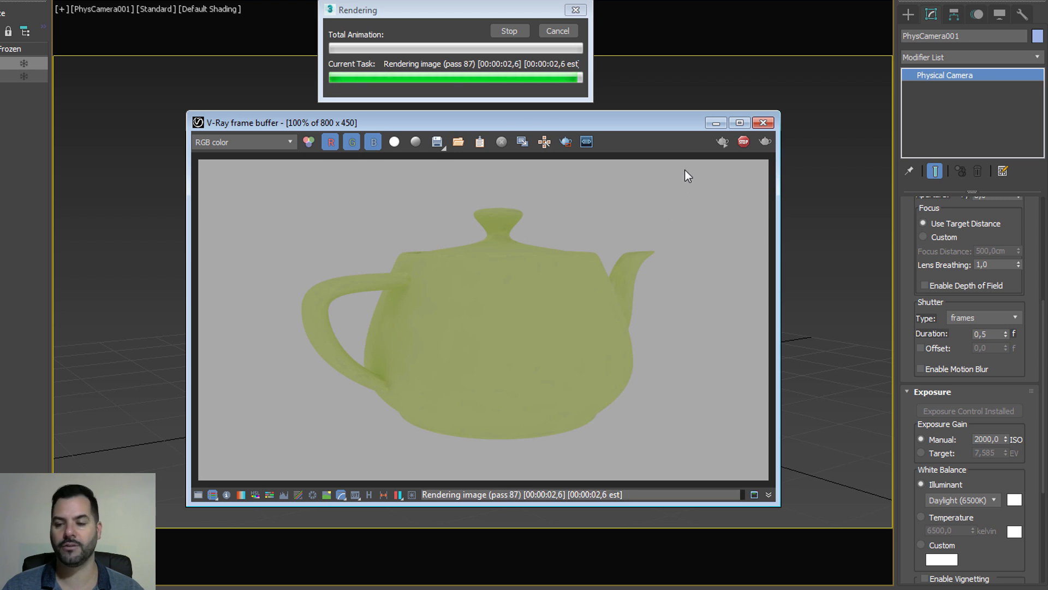
{"action": "left_click", "coordinate": [763, 123]}
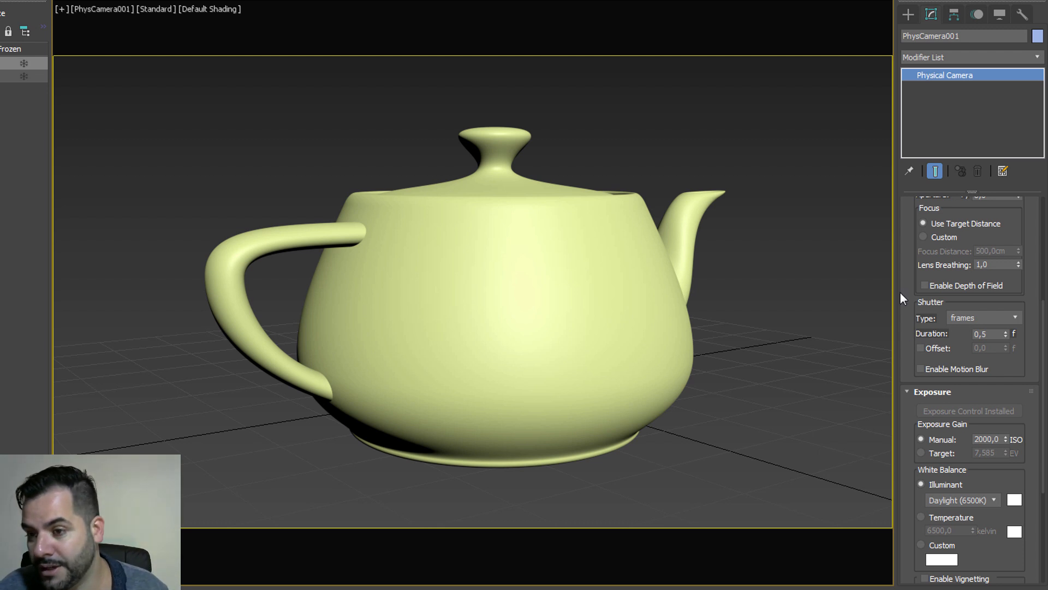
Examine the Physical camera's lens aperture, focus and shutter settings
{"action": "left_click_drag", "start_coordinate": [906, 285], "coordinate": [946, 448]}
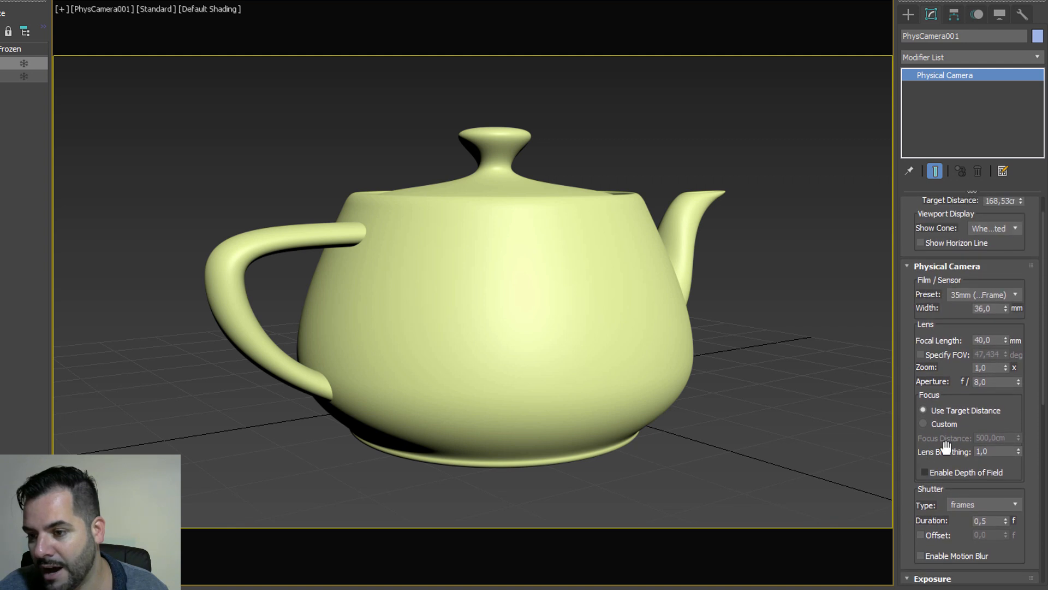
{"action": "double_click", "coordinate": [996, 381]}
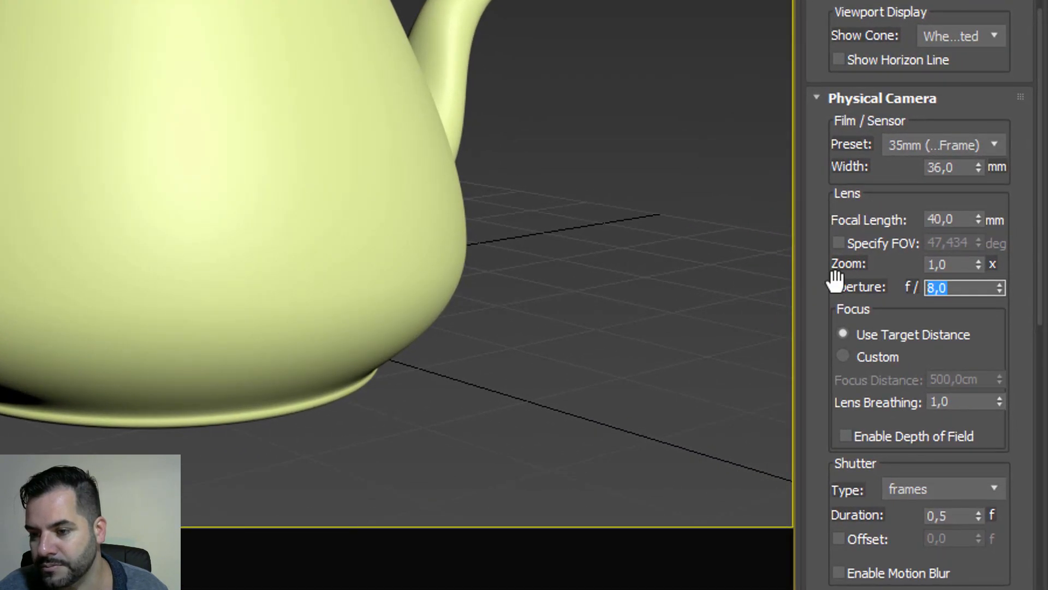
{"action": "left_click", "coordinate": [828, 276]}
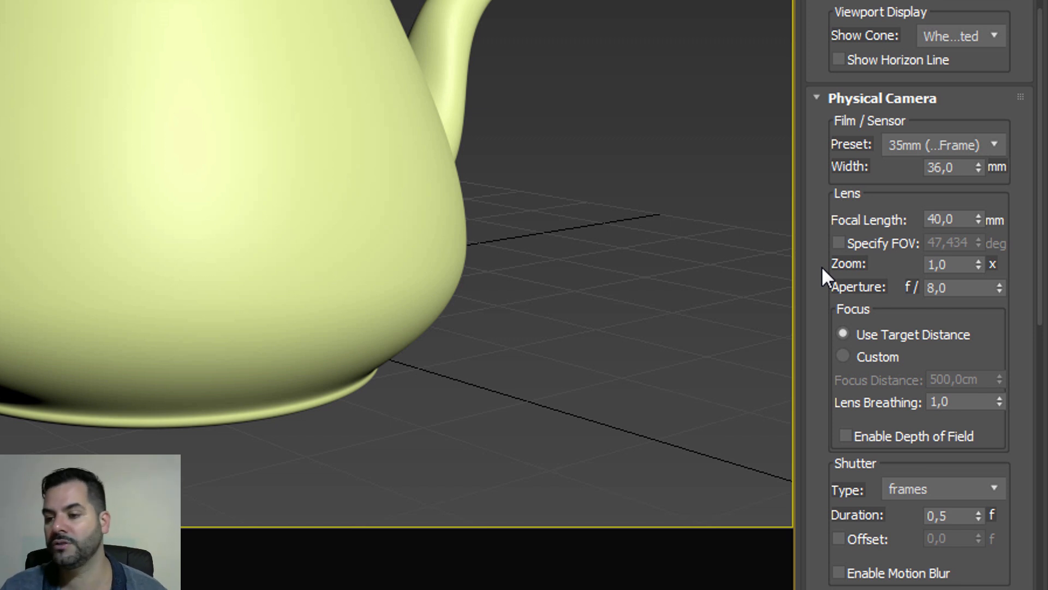
{"action": "left_click_drag", "start_coordinate": [960, 287], "coordinate": [805, 288]}
{"action": "left_click", "coordinate": [814, 273]}
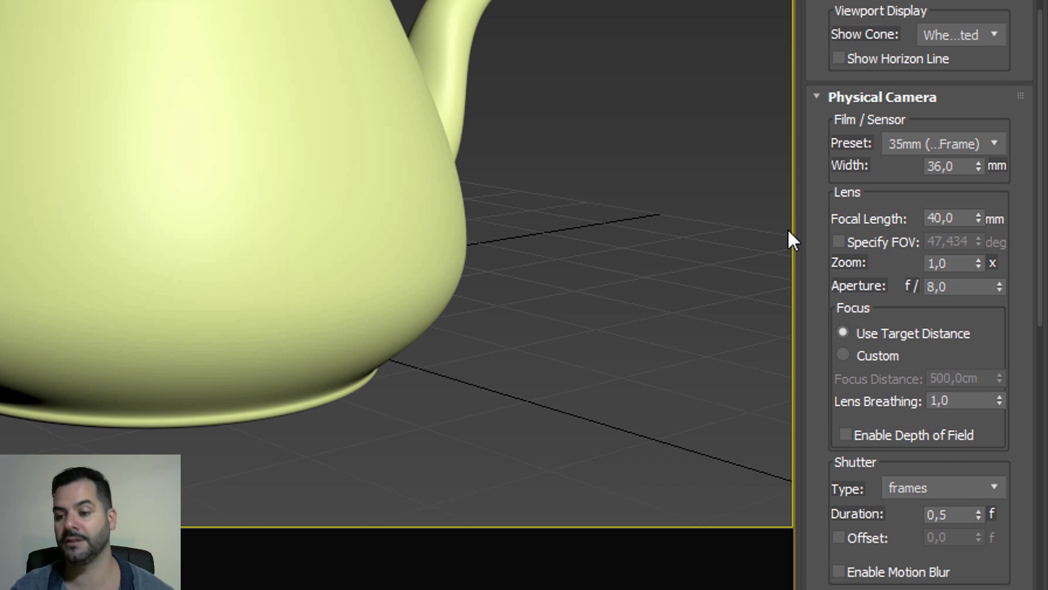
{"action": "left_click_drag", "start_coordinate": [964, 286], "coordinate": [901, 285]}
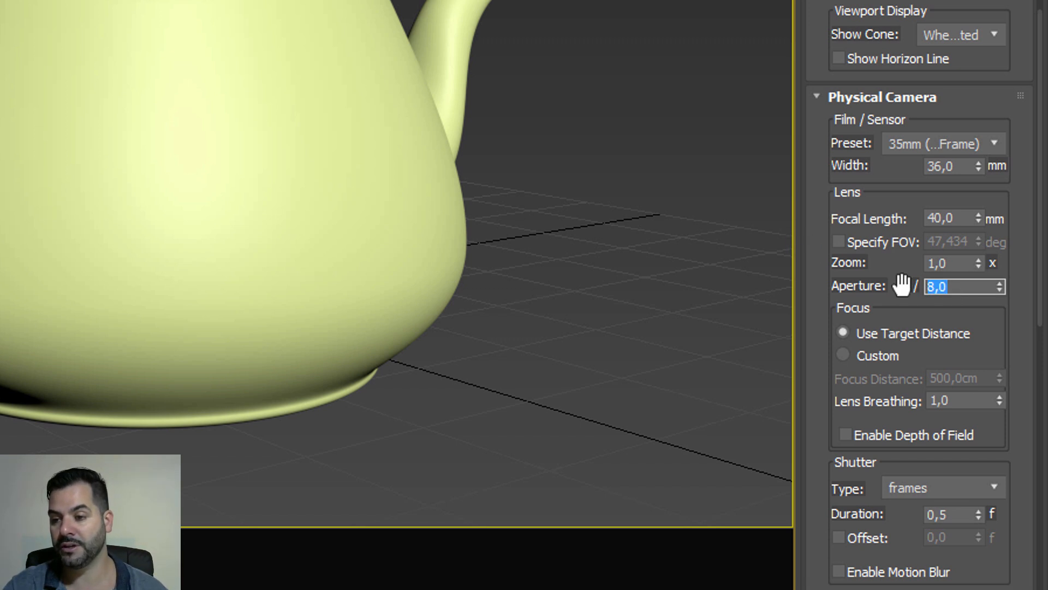
{"action": "left_click_drag", "start_coordinate": [817, 329], "coordinate": [824, 271]}
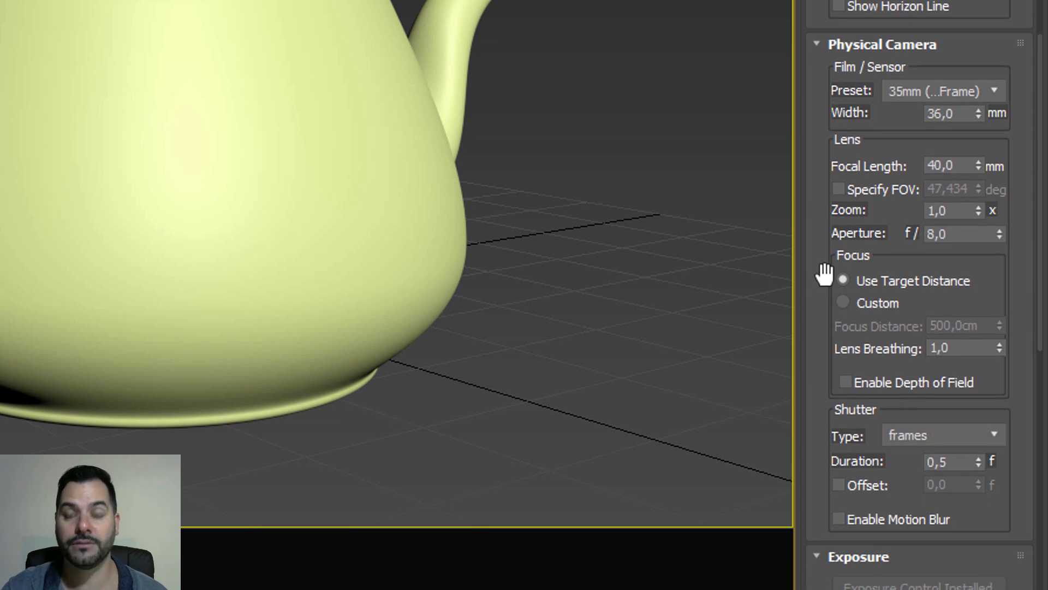
{"action": "left_click_drag", "start_coordinate": [823, 477], "coordinate": [827, 502]}
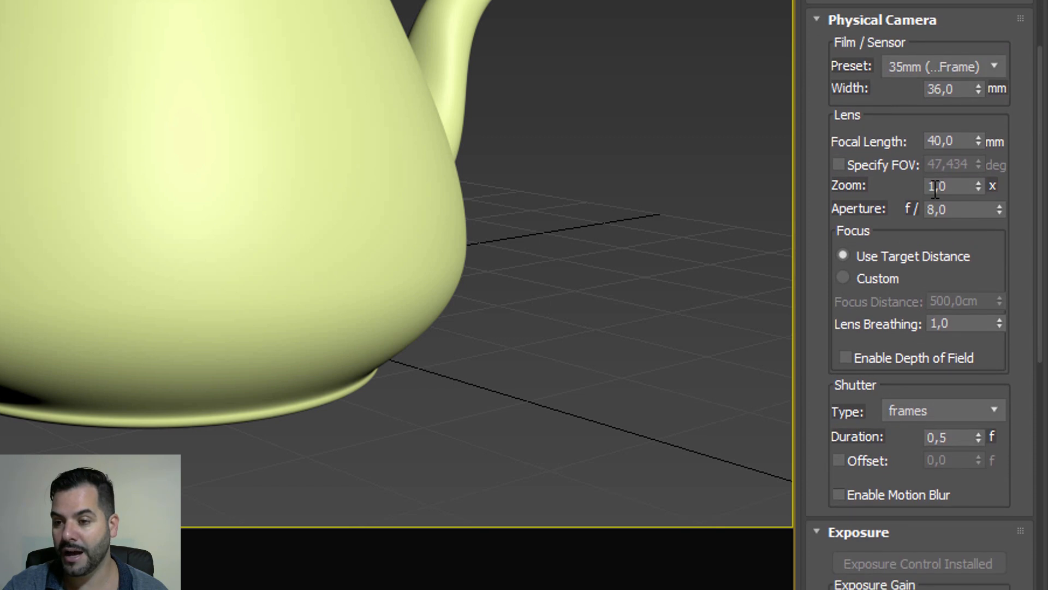
Try a film sensor width of 80 mm in the camera view and return the width to 36 mm
{"action": "mouse_move", "coordinate": [975, 83]}
{"action": "left_mouse_down"}
{"action": "mouse_move", "coordinate": [978, 67]}
{"action": "mouse_move", "coordinate": [983, 90]}
{"action": "mouse_move", "coordinate": [972, 38]}
{"action": "left_mouse_up"}
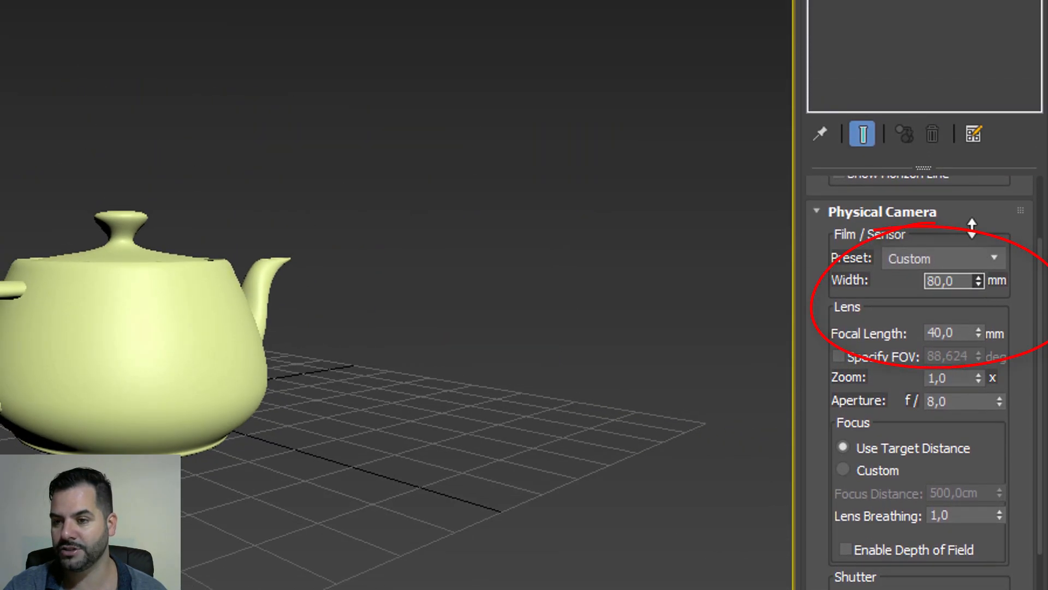
{"action": "left_click_drag", "start_coordinate": [972, 227], "coordinate": [974, 280]}
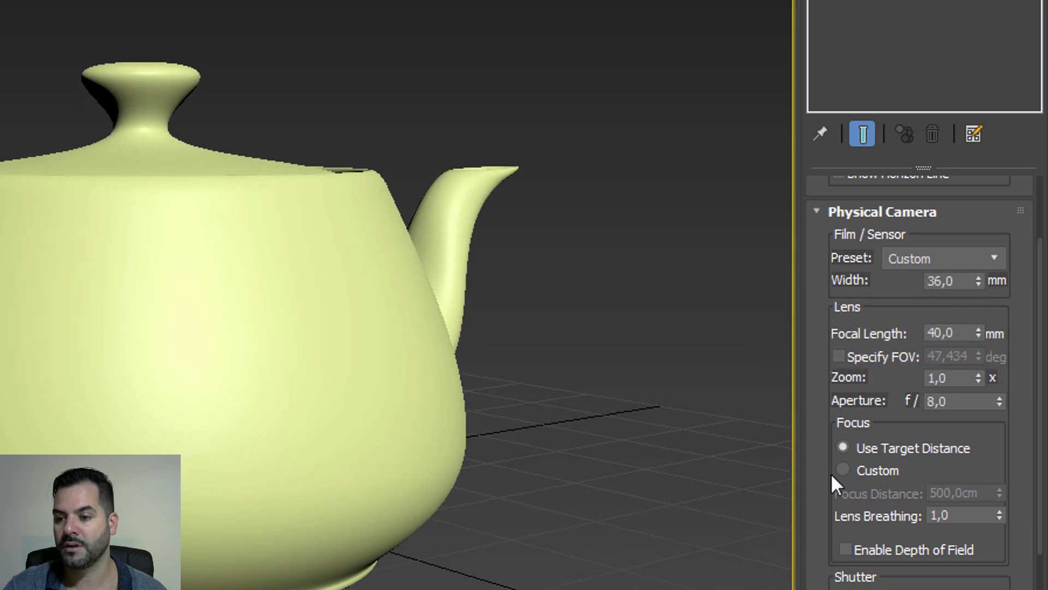
Set the camera's white balance illuminant to Sunlight (5200K), render over teste.jpg and put the frame buffer away
{"action": "scroll", "coordinate": [825, 494], "scroll_direction": "down", "scroll_amount": 5}
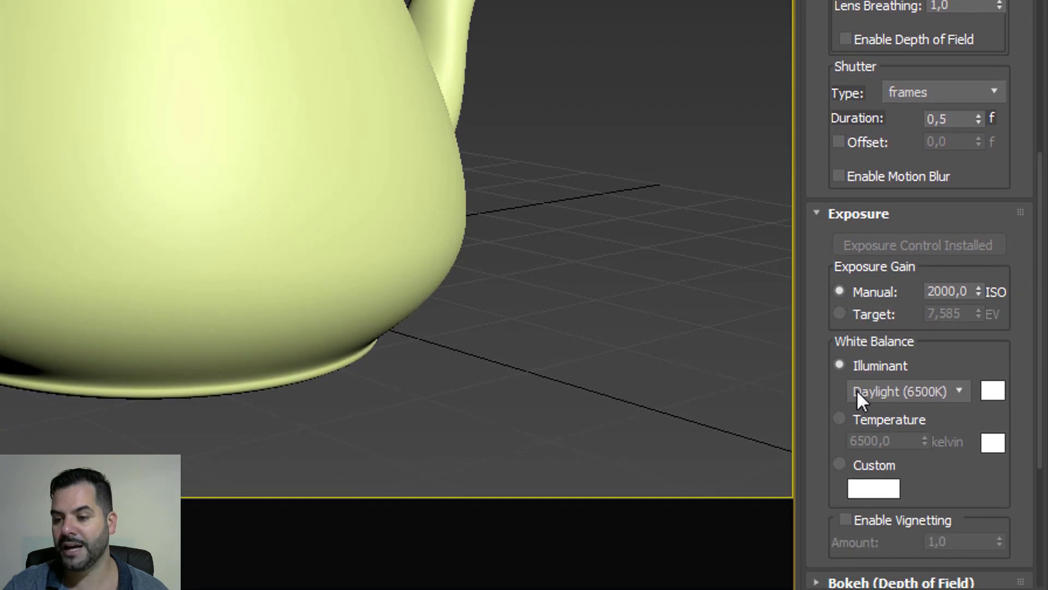
{"action": "left_click", "coordinate": [857, 390]}
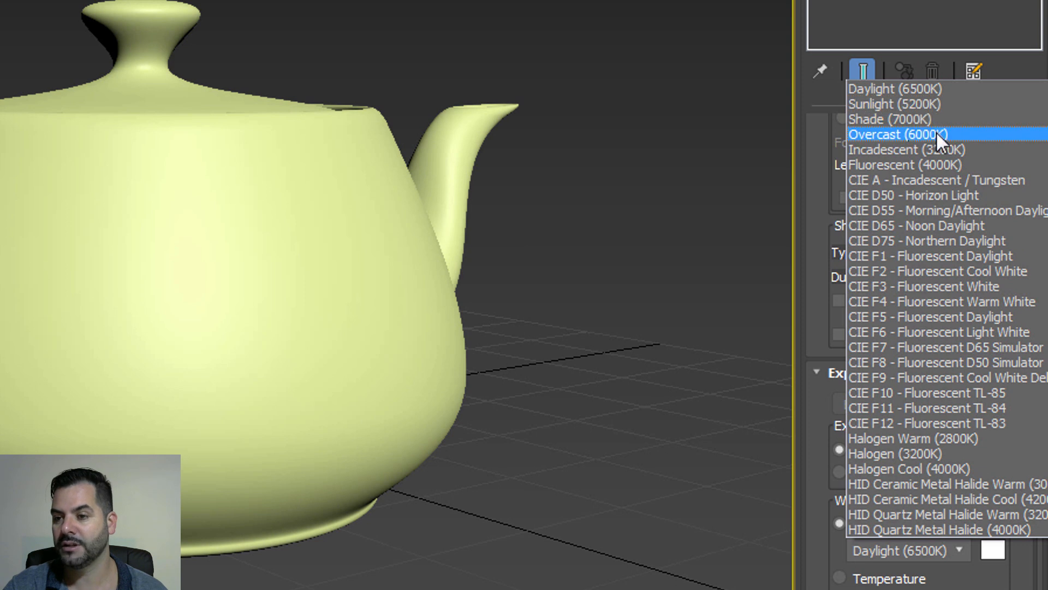
{"action": "left_click", "coordinate": [934, 106]}
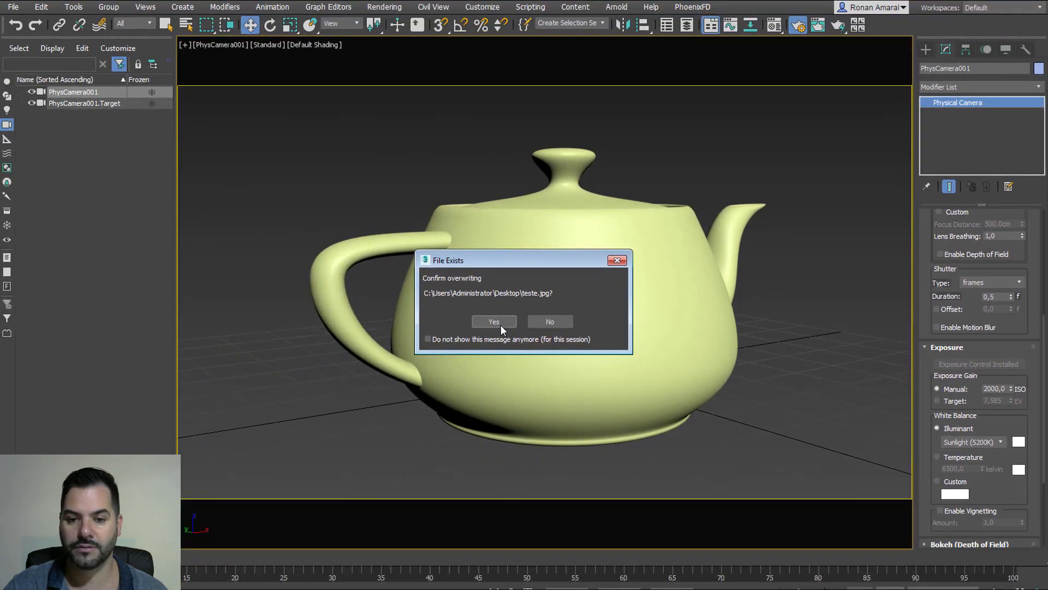
{"action": "left_click", "coordinate": [97, 323]}
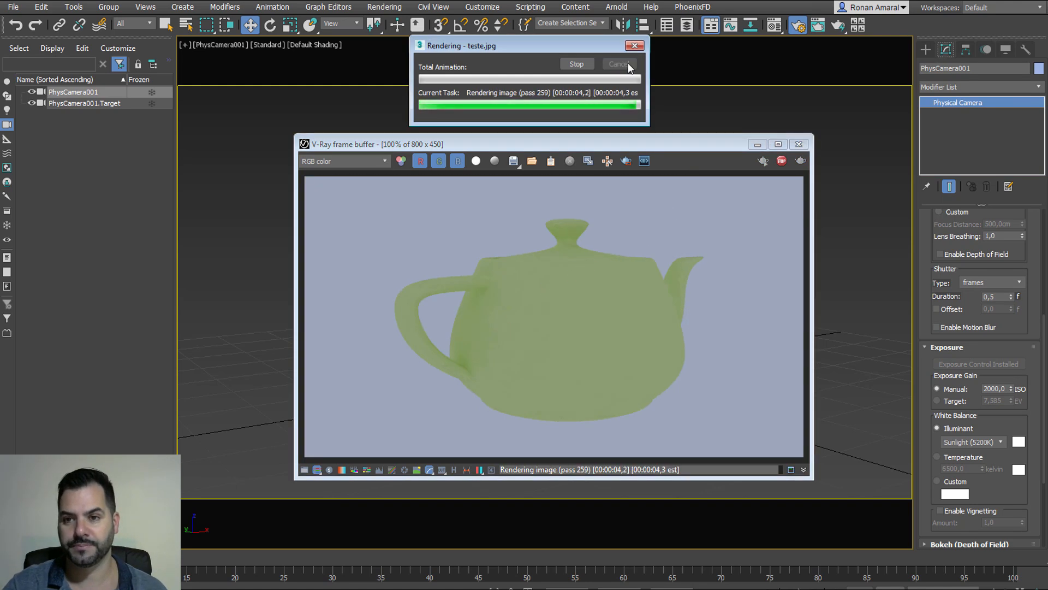
{"action": "left_click", "coordinate": [755, 147]}
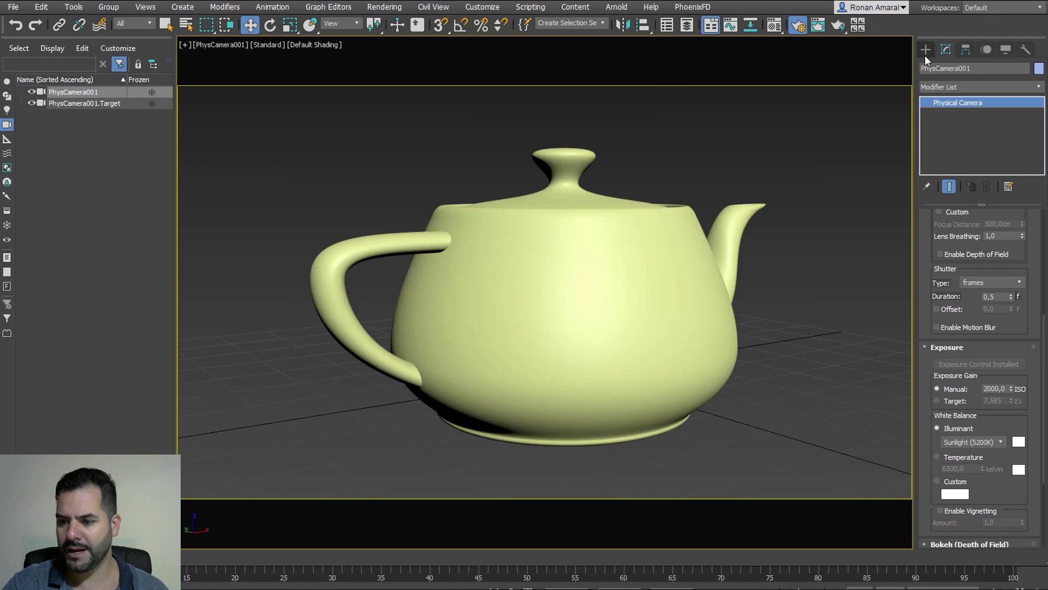
Turn off saving the render to a file in the render setup and leave the output file choice without changing it
{"action": "left_click", "coordinate": [925, 49]}
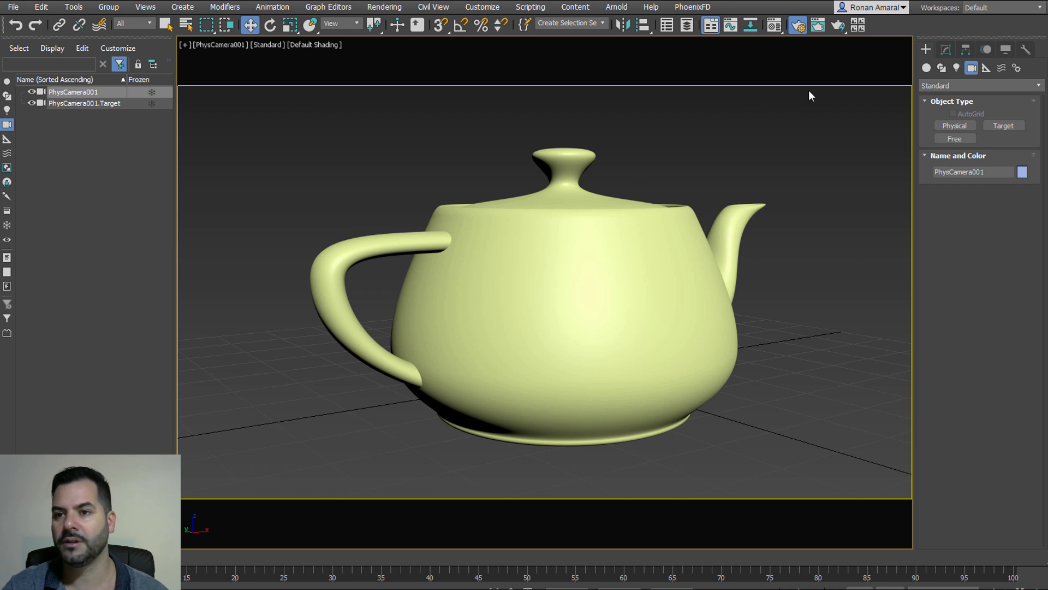
{"action": "left_click", "coordinate": [798, 25]}
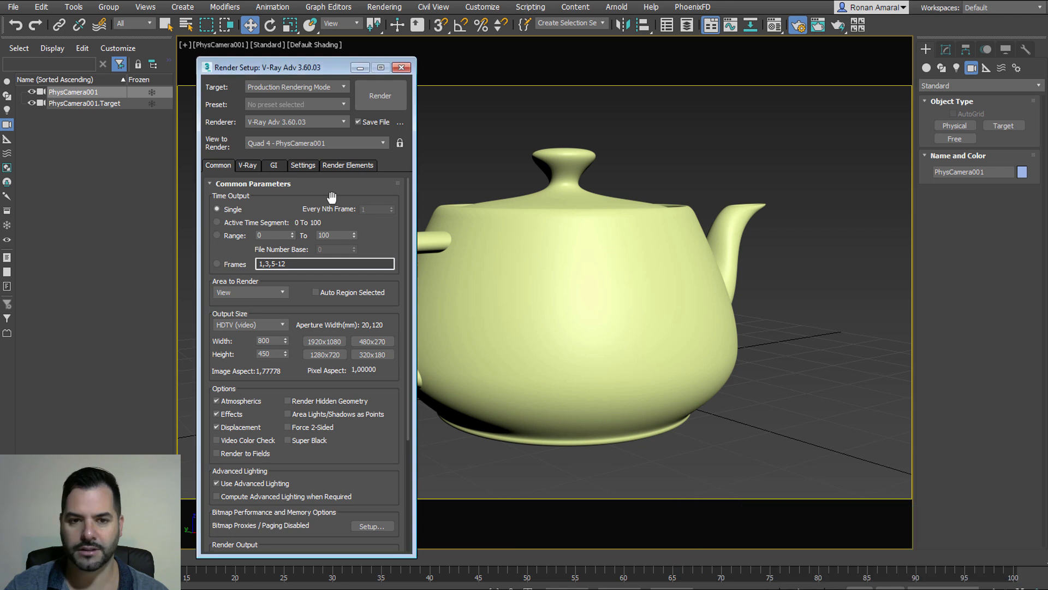
{"action": "left_click_drag", "start_coordinate": [302, 68], "coordinate": [526, 62]}
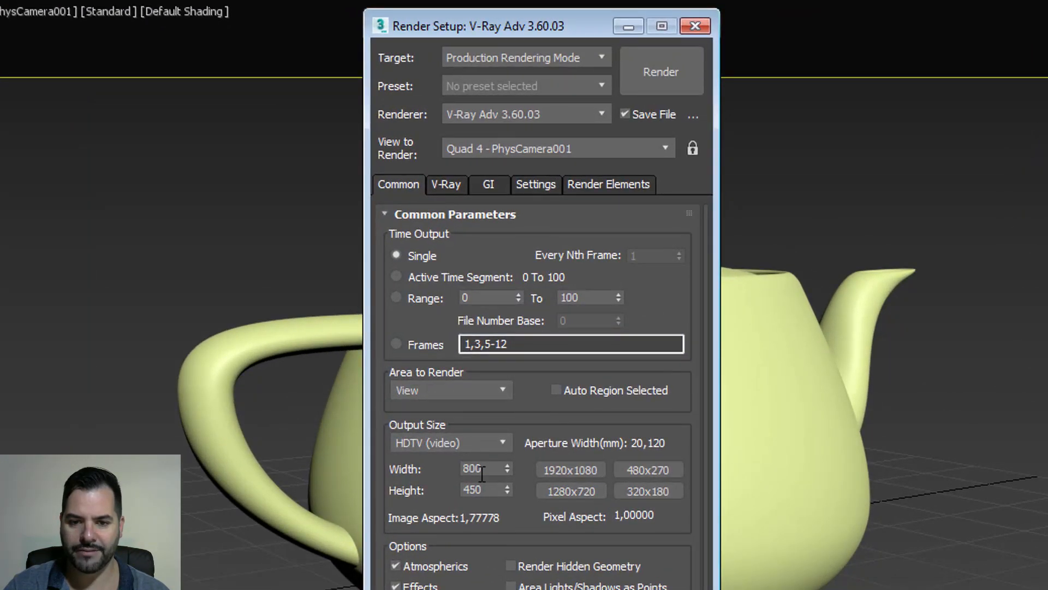
{"action": "double_click", "coordinate": [487, 468]}
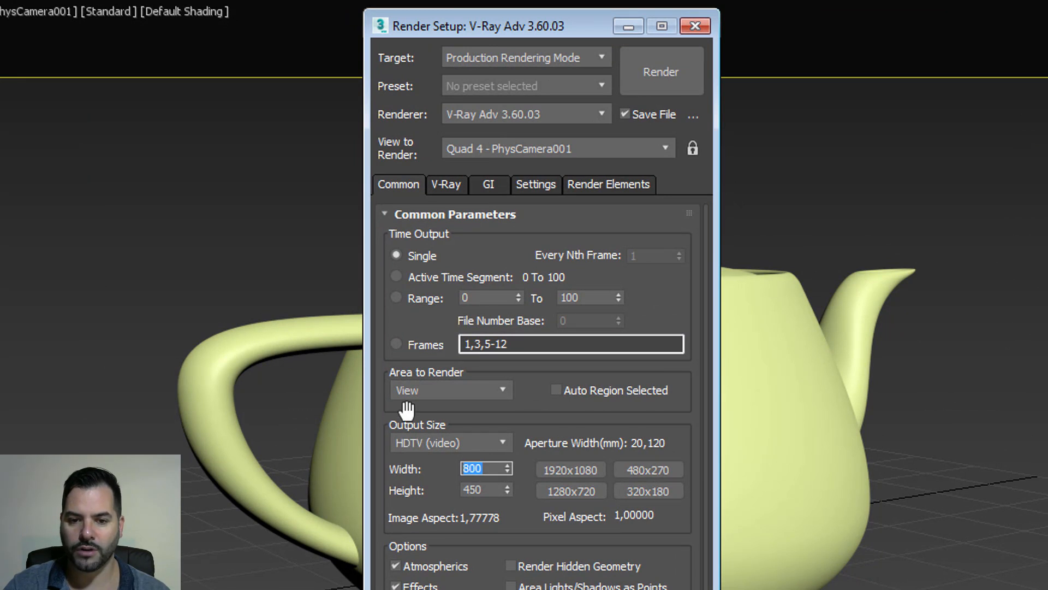
{"action": "key", "text": "Tab"}
{"action": "left_click_drag", "start_coordinate": [407, 487], "coordinate": [337, 145]}
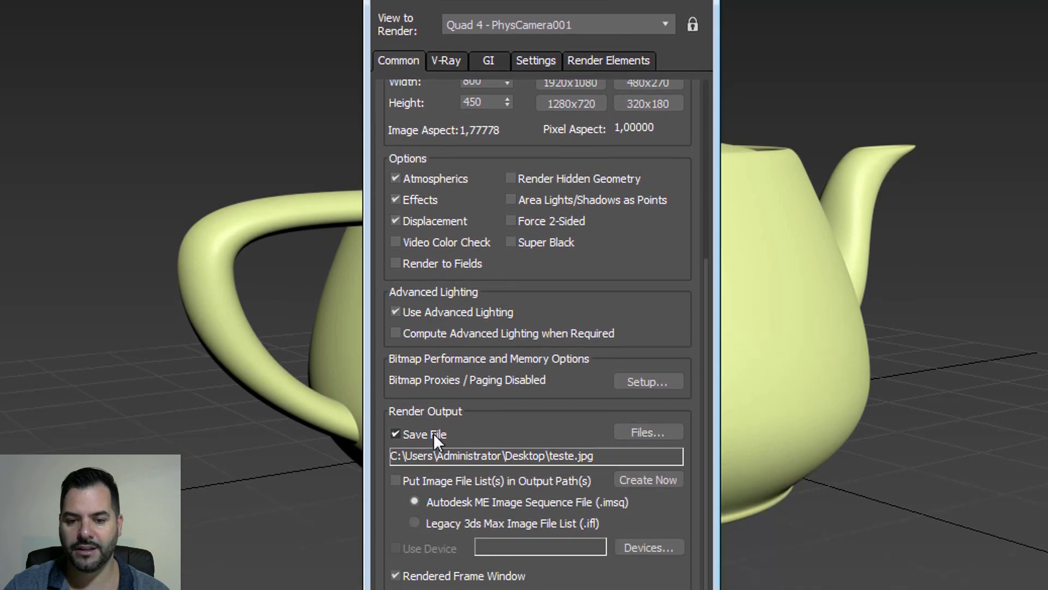
{"action": "left_click", "coordinate": [395, 549]}
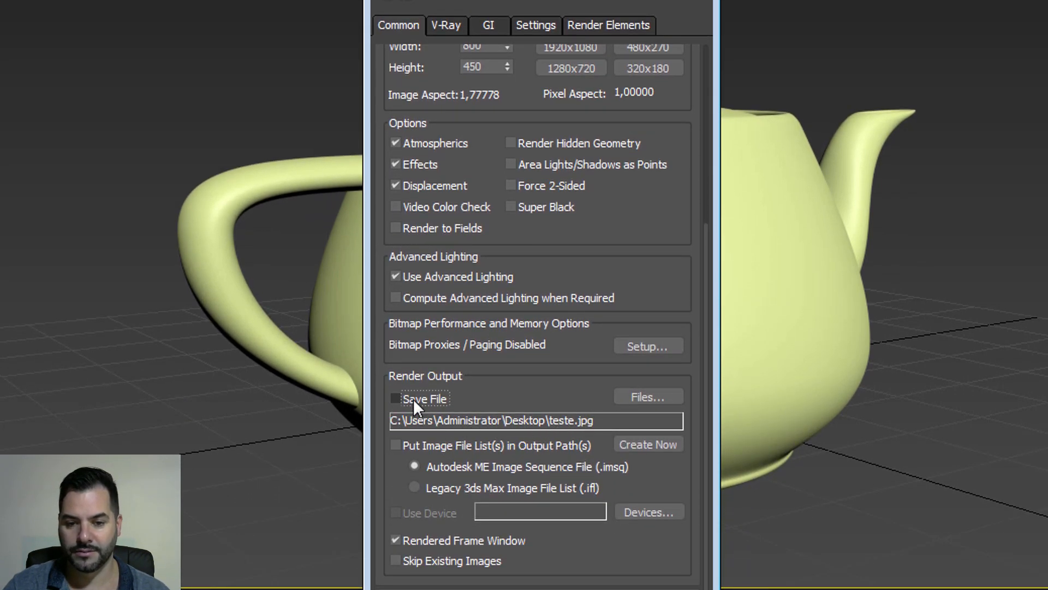
{"action": "left_click", "coordinate": [646, 397]}
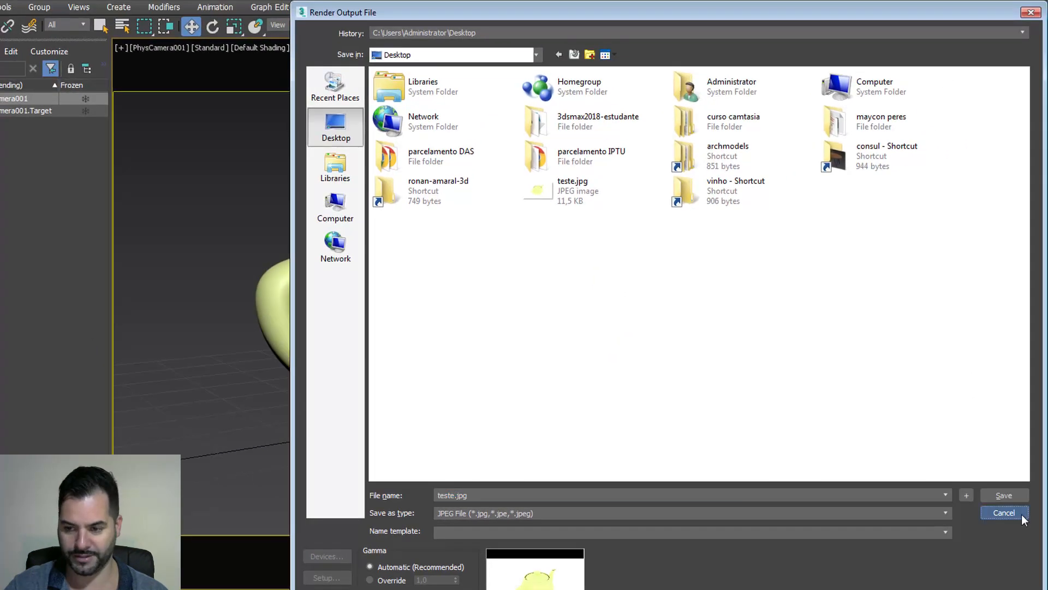
{"action": "left_click", "coordinate": [1022, 515]}
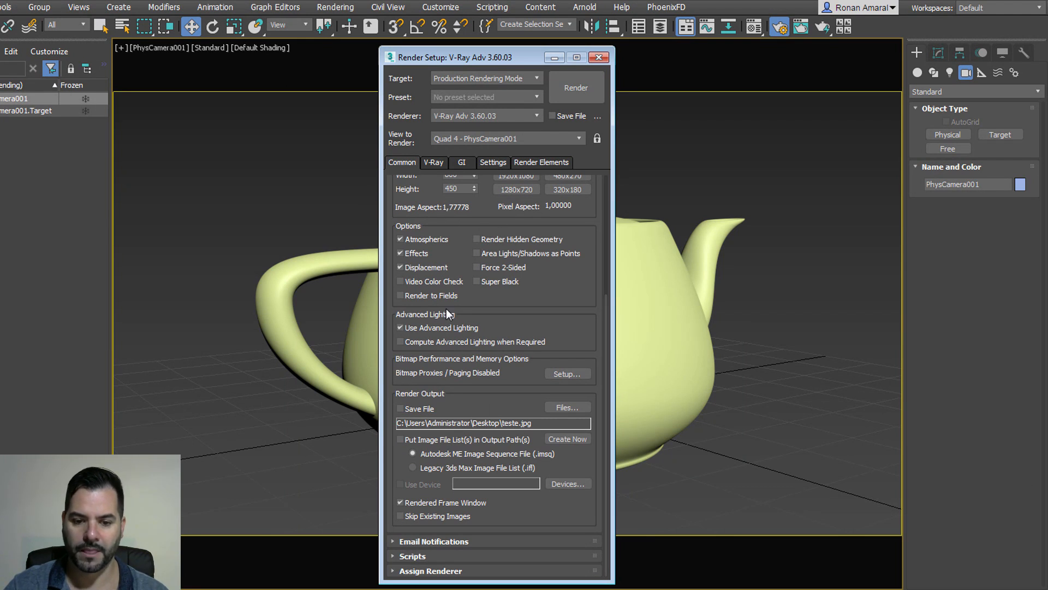
Unlock the Material Editor renderer from the production one and browse the available renderers for both, cancelling each choice
{"action": "left_click", "coordinate": [443, 571]}
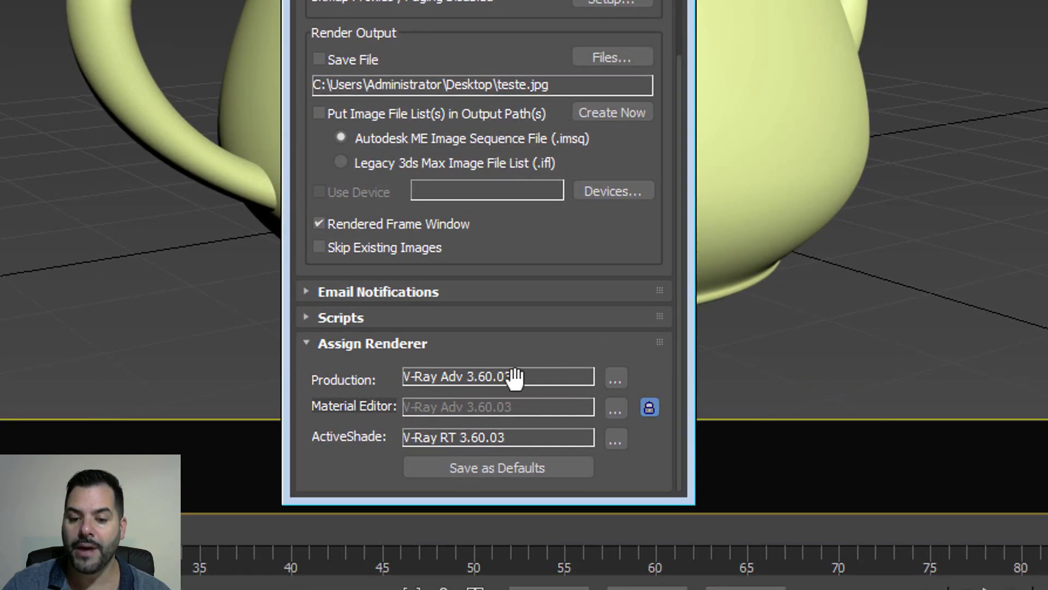
{"action": "left_click", "coordinate": [615, 378]}
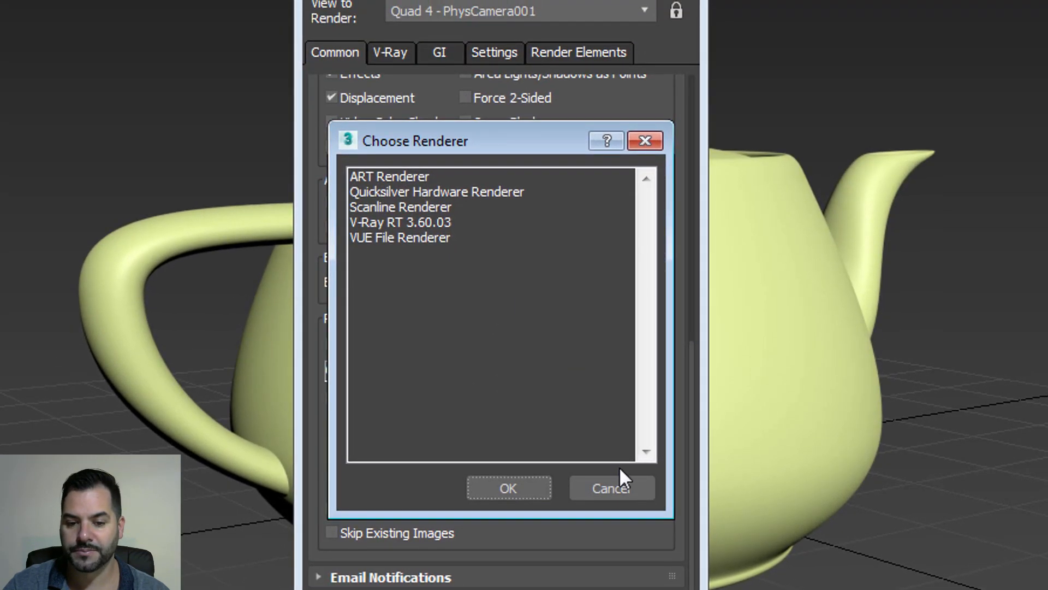
{"action": "left_click", "coordinate": [613, 480]}
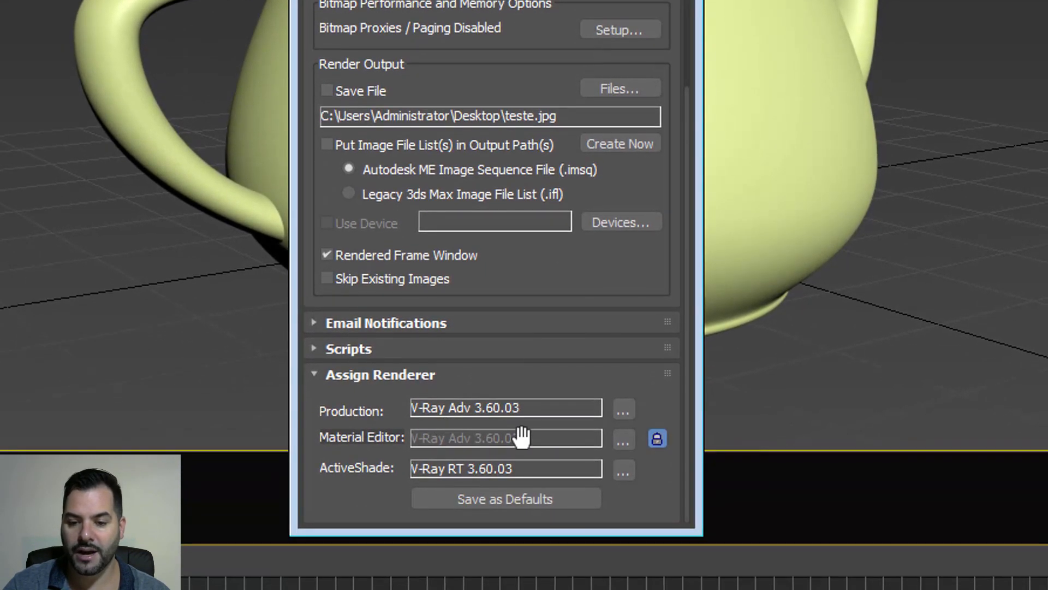
{"action": "left_click", "coordinate": [656, 439]}
{"action": "left_click", "coordinate": [627, 441]}
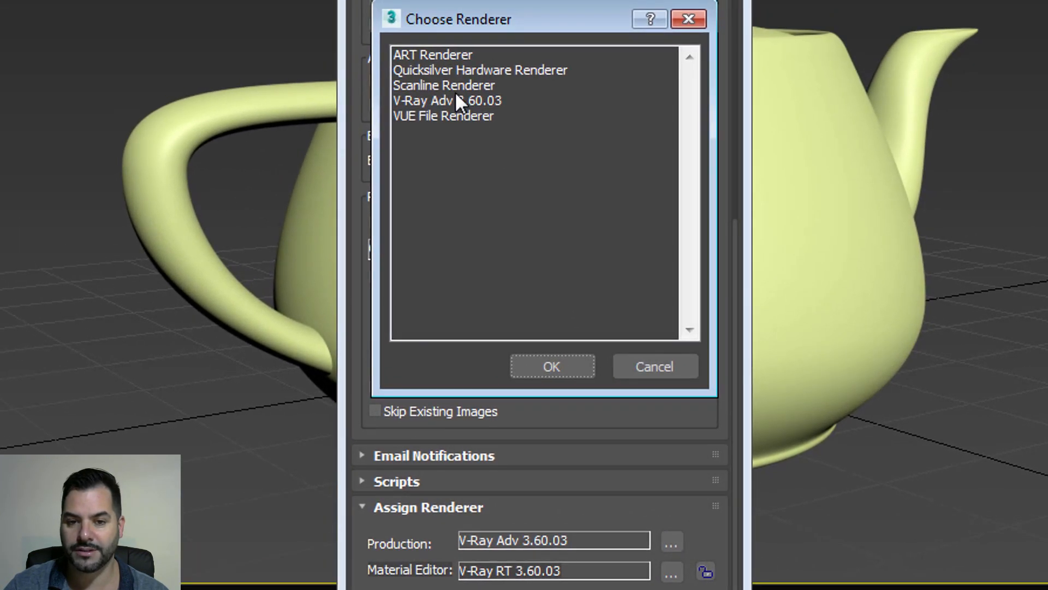
{"action": "left_click", "coordinate": [453, 87]}
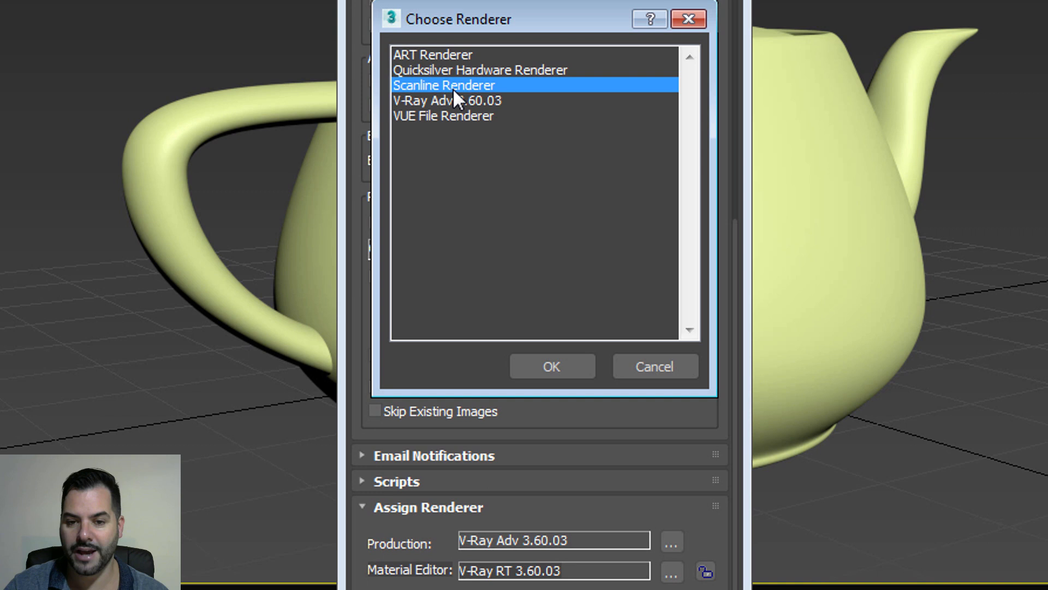
{"action": "left_click", "coordinate": [654, 369]}
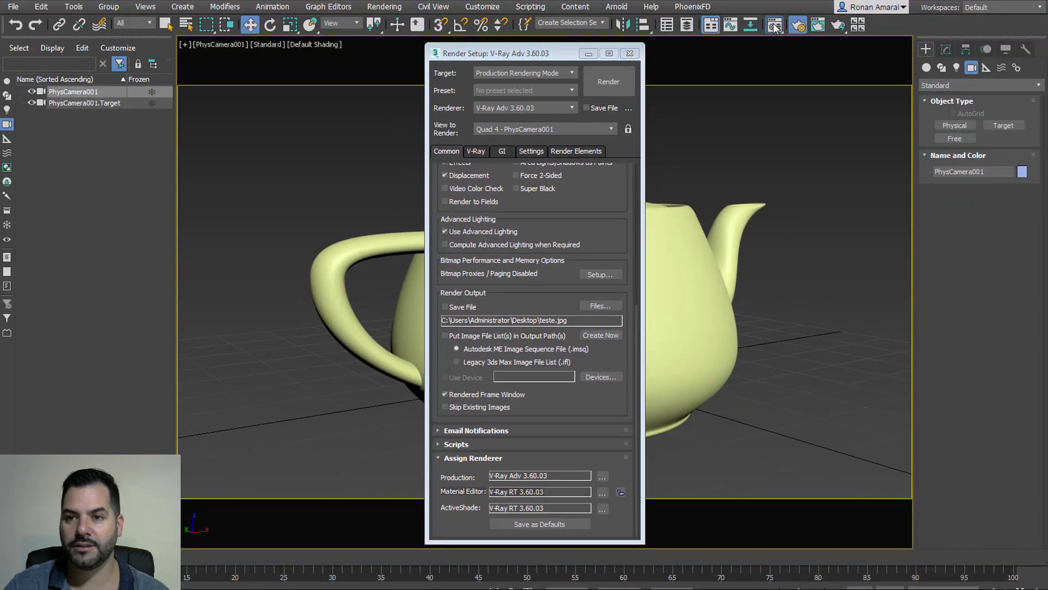
Place the Material Editor beside the render setup and look through its sample materials
{"action": "left_click", "coordinate": [775, 26]}
{"action": "left_click_drag", "start_coordinate": [526, 68], "coordinate": [313, 28]}
{"action": "left_click", "coordinate": [323, 70]}
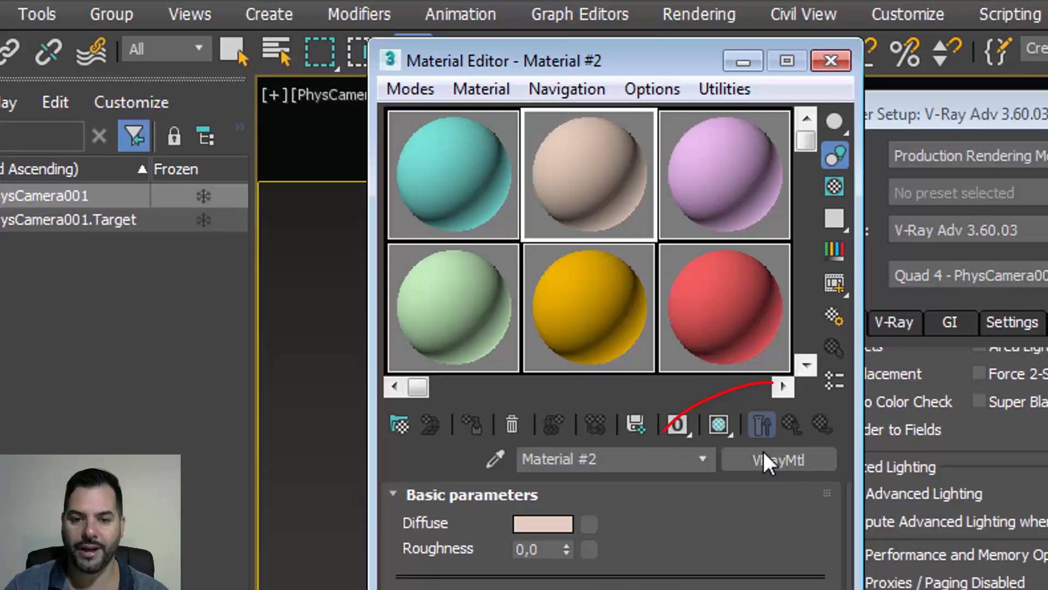
{"action": "left_click", "coordinate": [442, 189]}
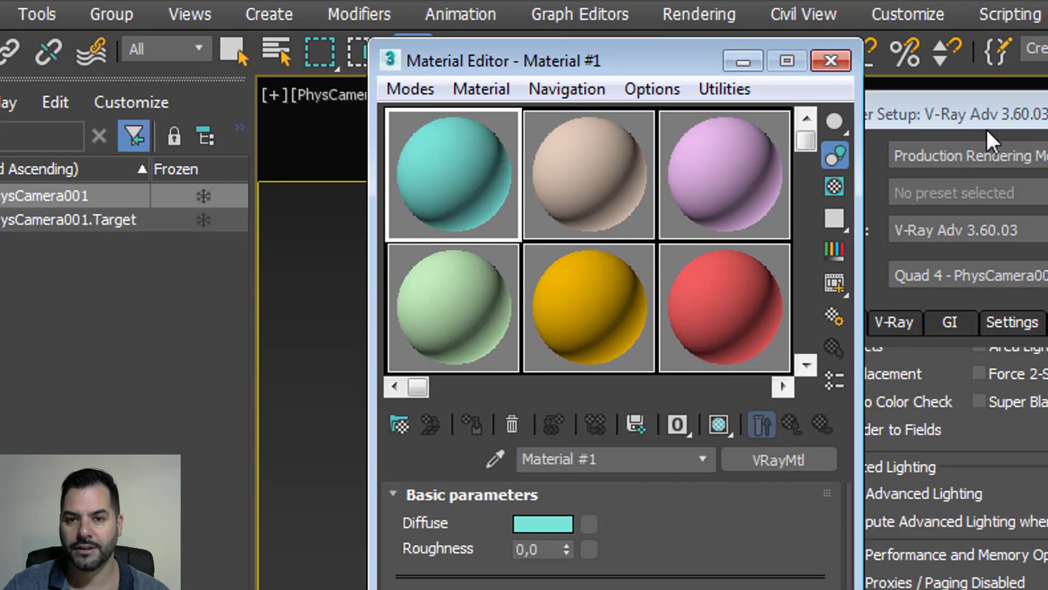
{"action": "left_click_drag", "start_coordinate": [985, 118], "coordinate": [1047, 103]}
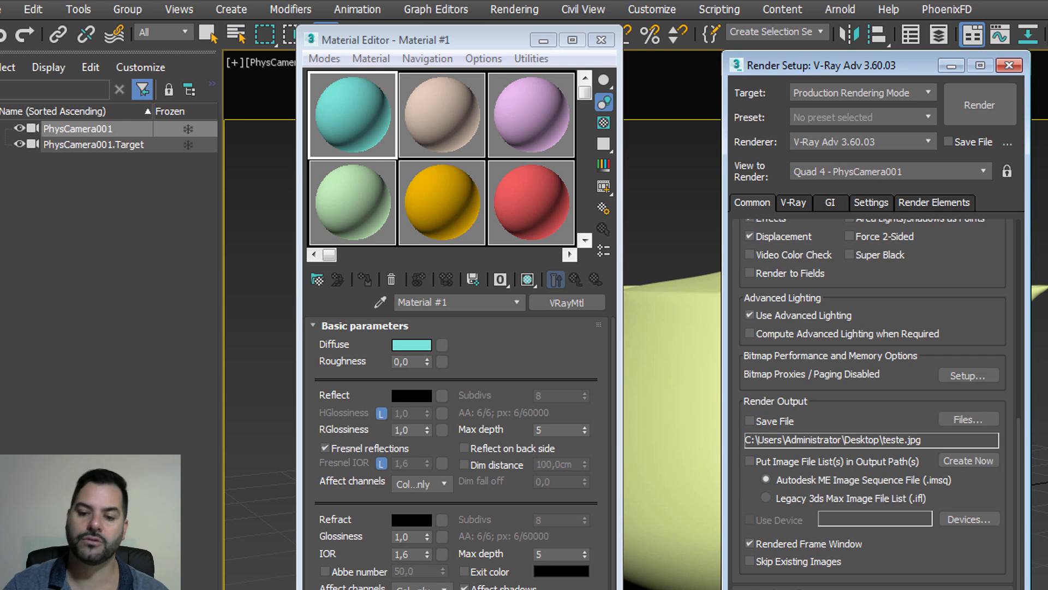
{"action": "left_click", "coordinate": [437, 130]}
{"action": "left_click", "coordinate": [371, 112]}
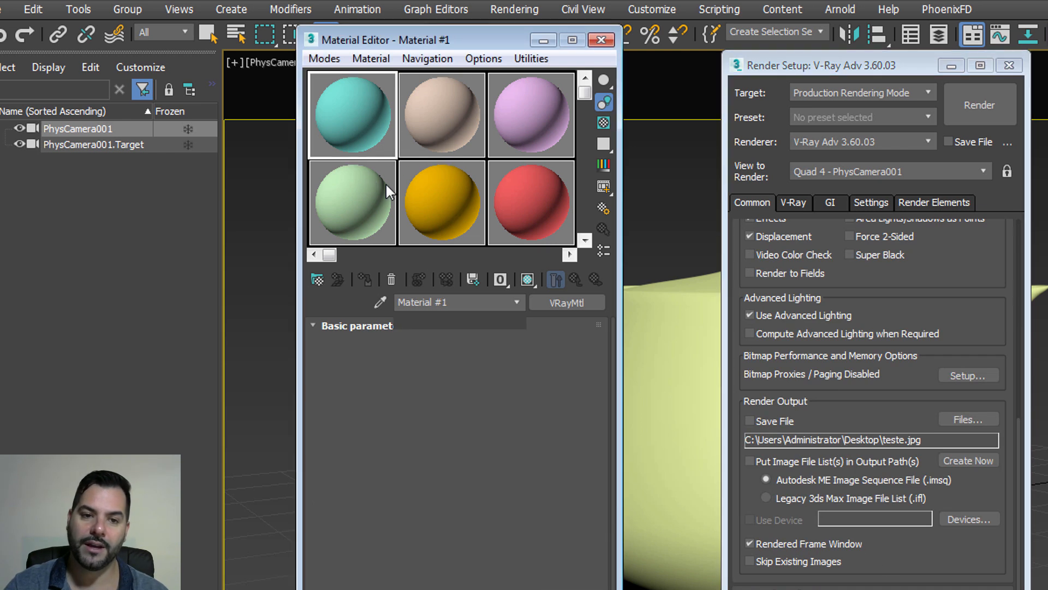
{"action": "left_click", "coordinate": [385, 185]}
{"action": "left_click", "coordinate": [440, 201]}
Load the preset_ronan_low_internas render preset with all its categories, keeping the target at Production Rendering Mode
{"action": "left_click", "coordinate": [835, 123]}
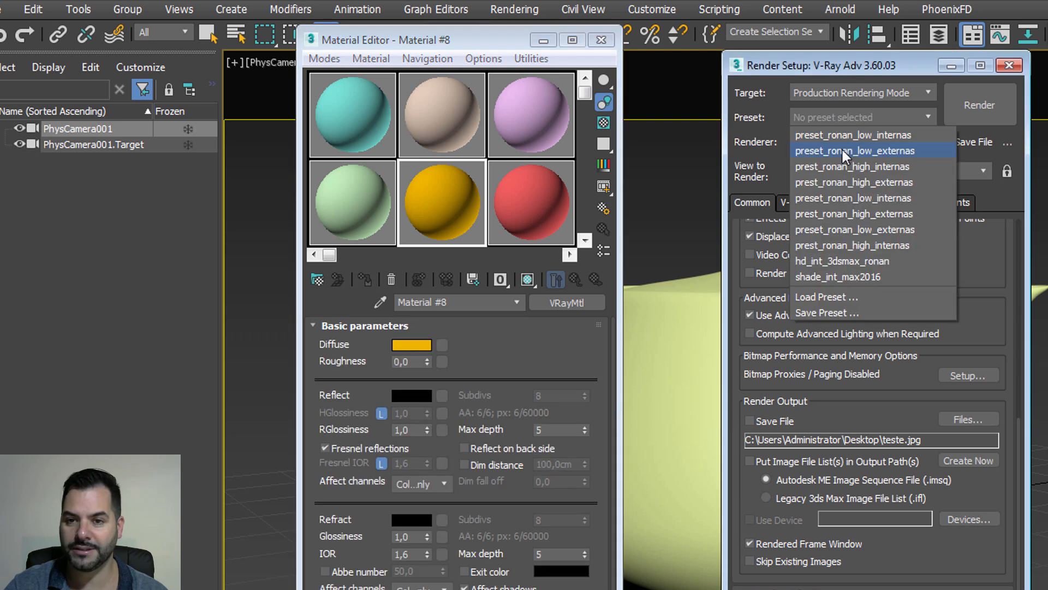
{"action": "left_click", "coordinate": [844, 139]}
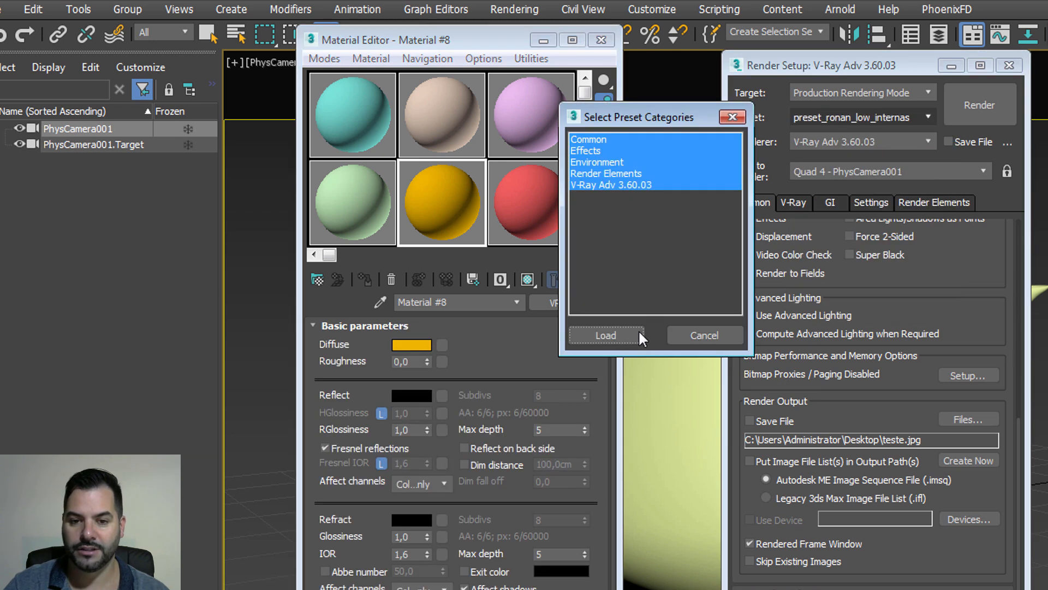
{"action": "left_click", "coordinate": [637, 333]}
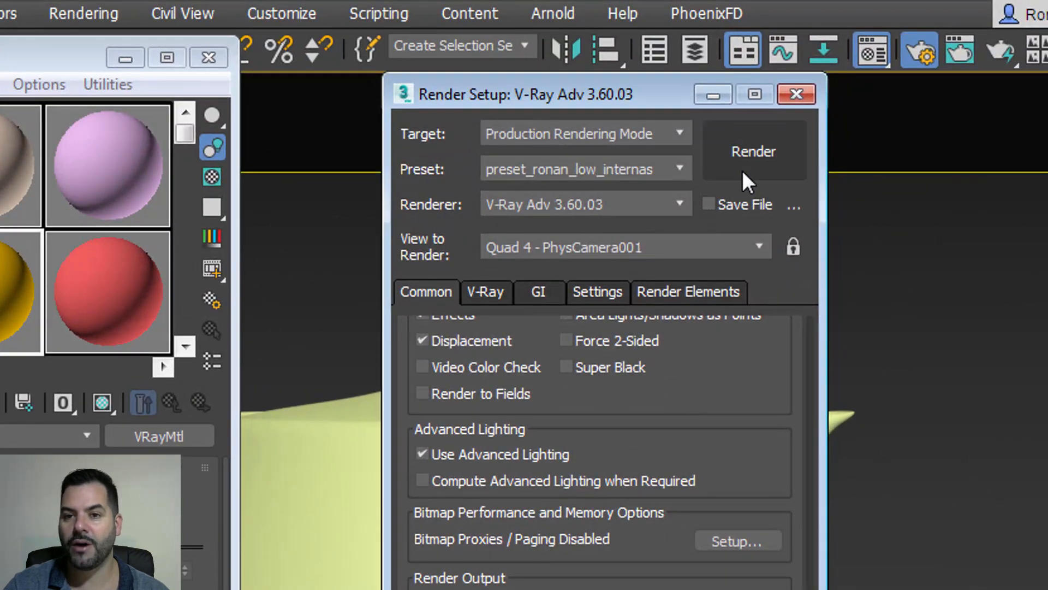
{"action": "left_click", "coordinate": [681, 131]}
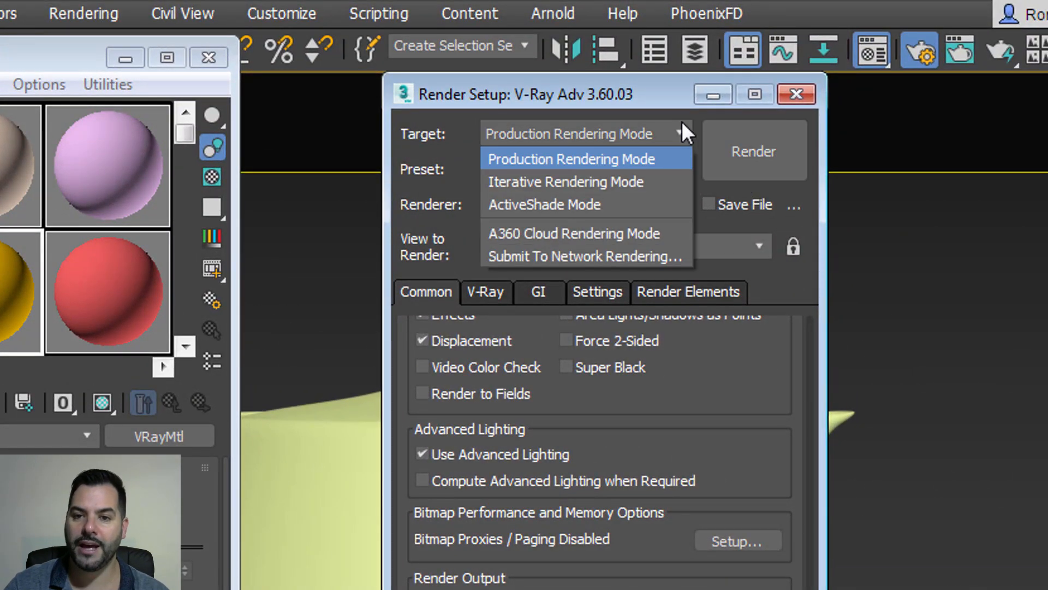
{"action": "left_click", "coordinate": [584, 89]}
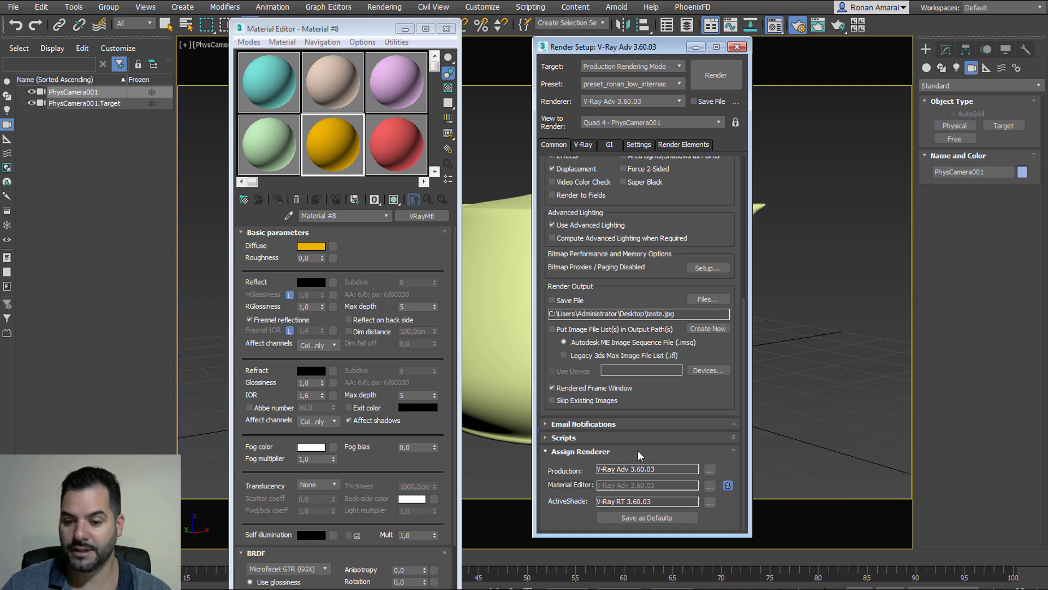
Collapse the Assign Renderer and Common Parameters sections of the common render settings
{"action": "left_click", "coordinate": [637, 451]}
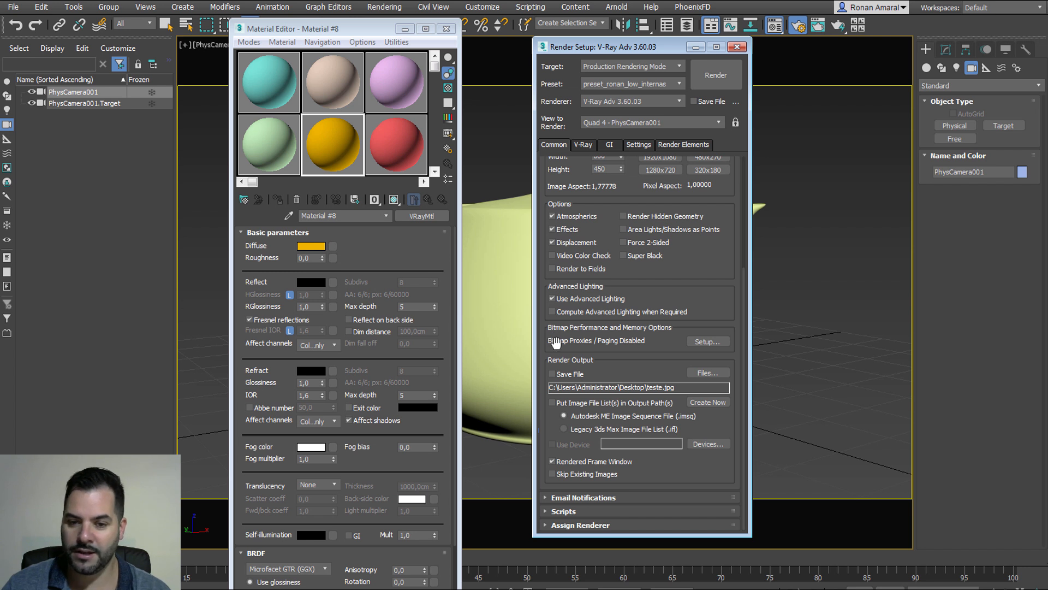
{"action": "left_click_drag", "start_coordinate": [538, 284], "coordinate": [556, 420]}
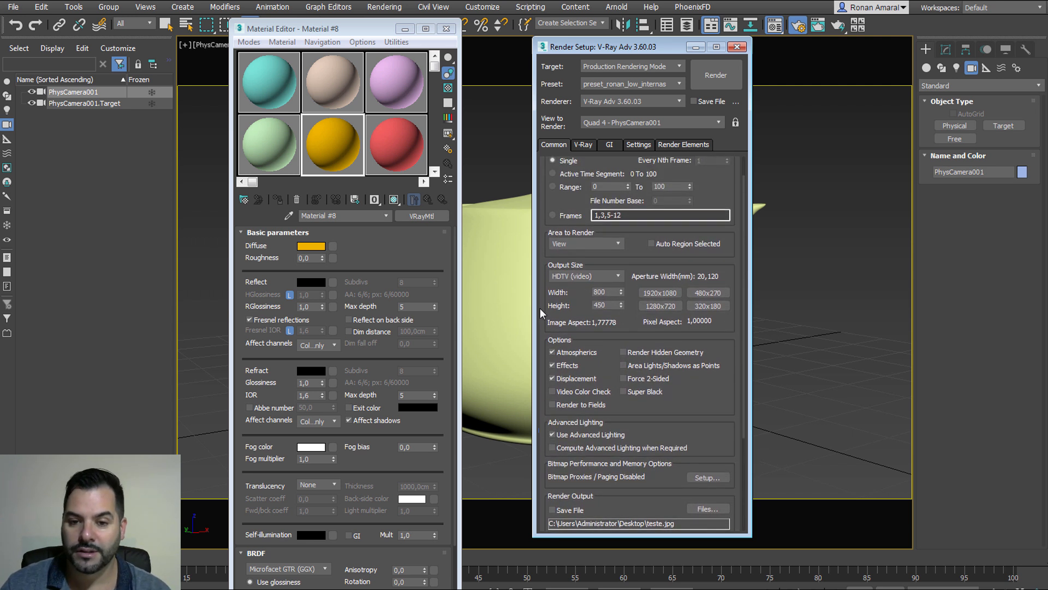
{"action": "scroll", "coordinate": [546, 339], "scroll_direction": "up", "scroll_amount": 2}
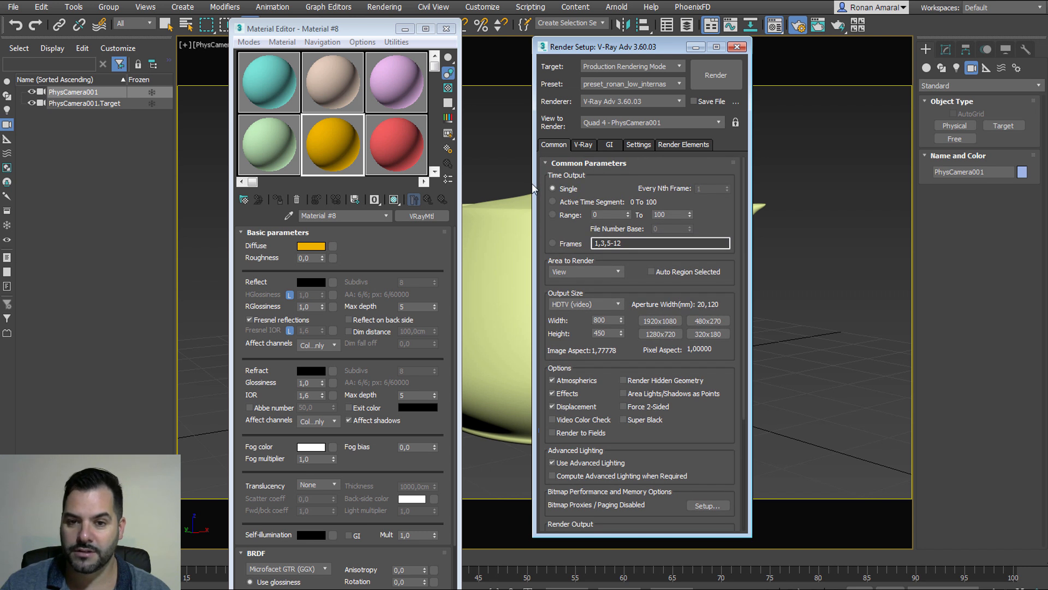
{"action": "left_click", "coordinate": [550, 167]}
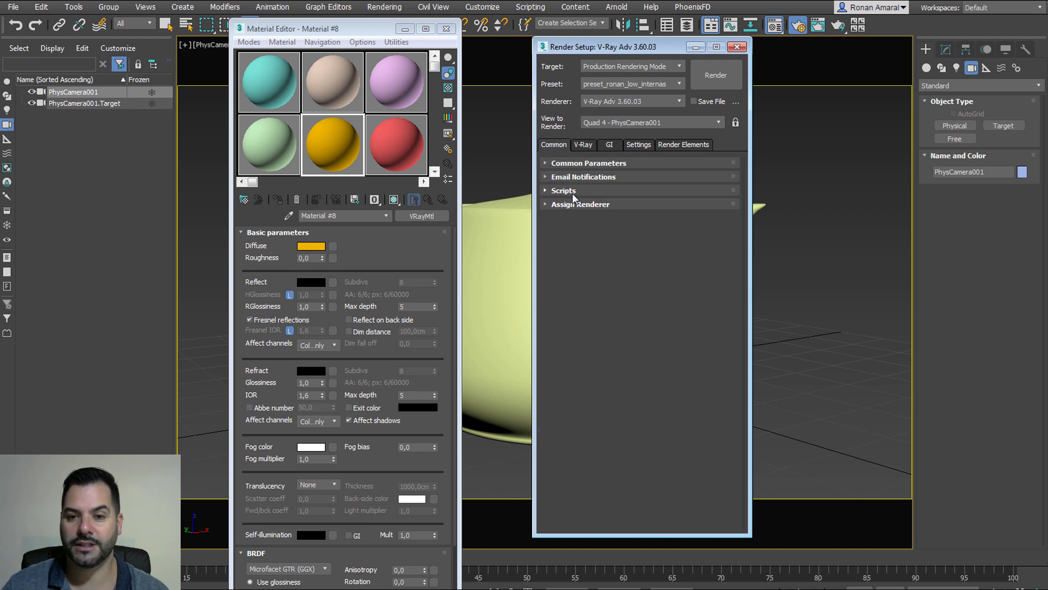
Show the V-Ray render settings and collapse the Image sampler (Antialiasing) section
{"action": "left_click", "coordinate": [583, 145]}
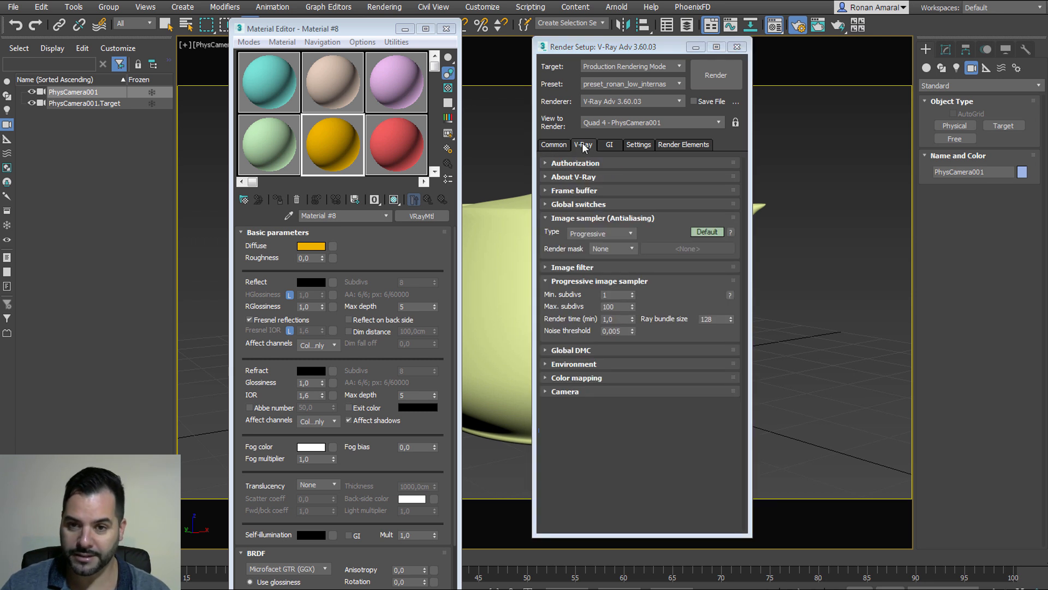
{"action": "left_click", "coordinate": [554, 145]}
{"action": "left_click", "coordinate": [583, 145]}
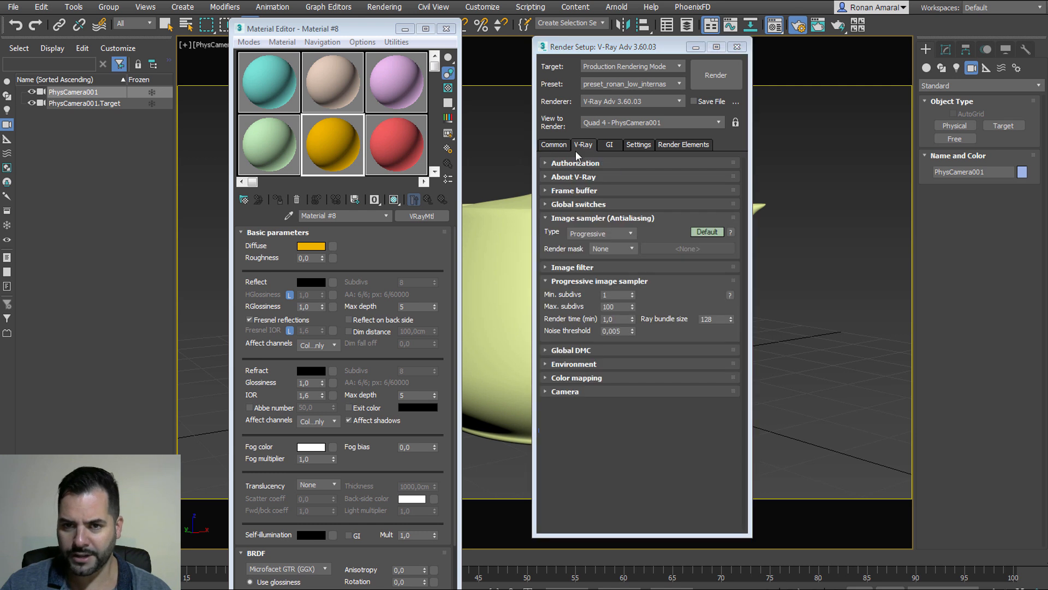
{"action": "left_click", "coordinate": [584, 218]}
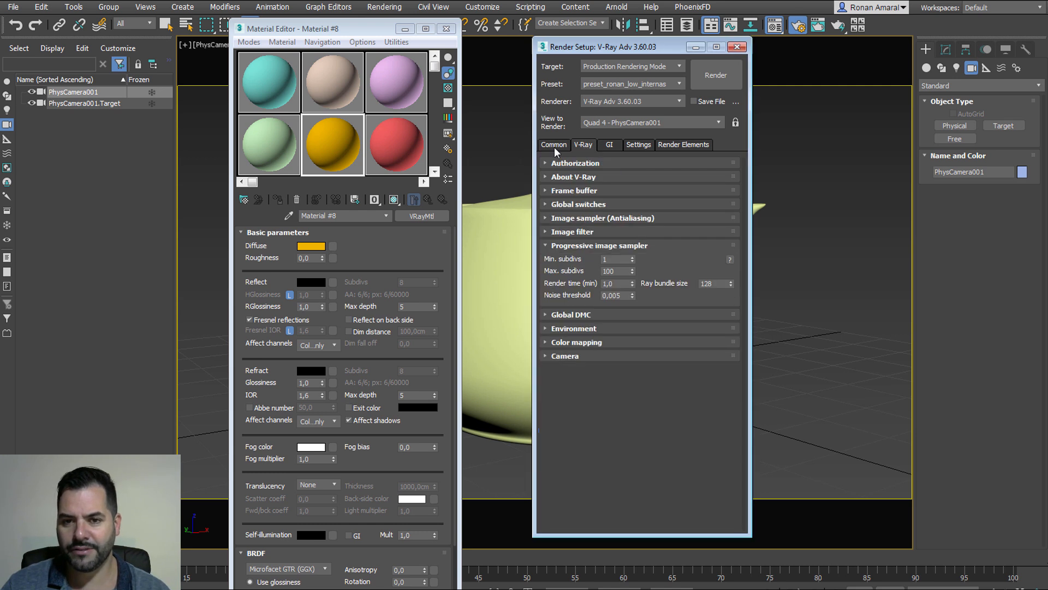
Expand the Common Parameters section of the common render settings and the Image filter section of the V-Ray settings
{"action": "left_click", "coordinate": [554, 145]}
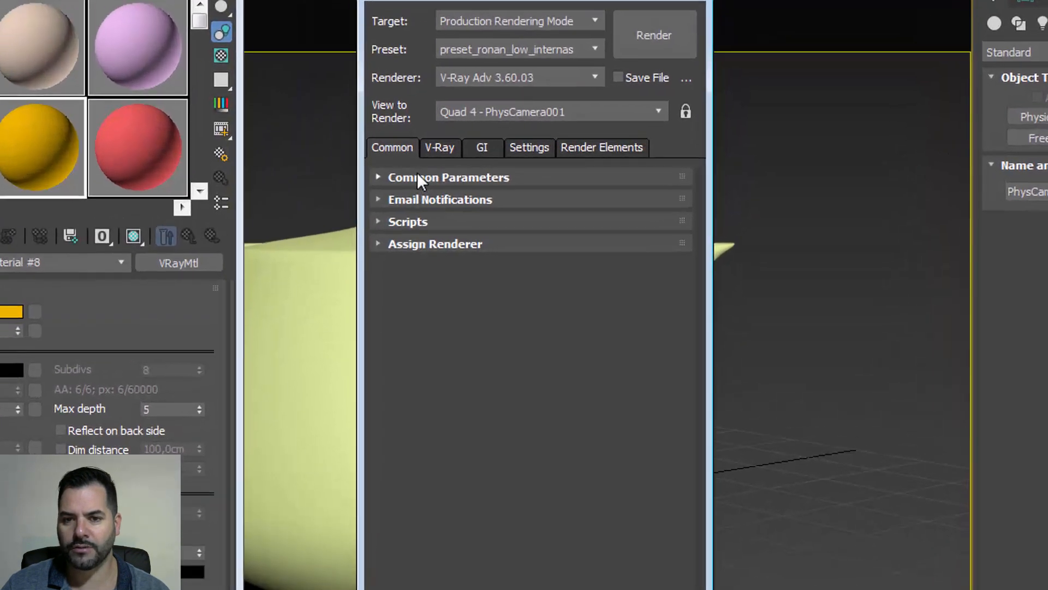
{"action": "left_click", "coordinate": [417, 177]}
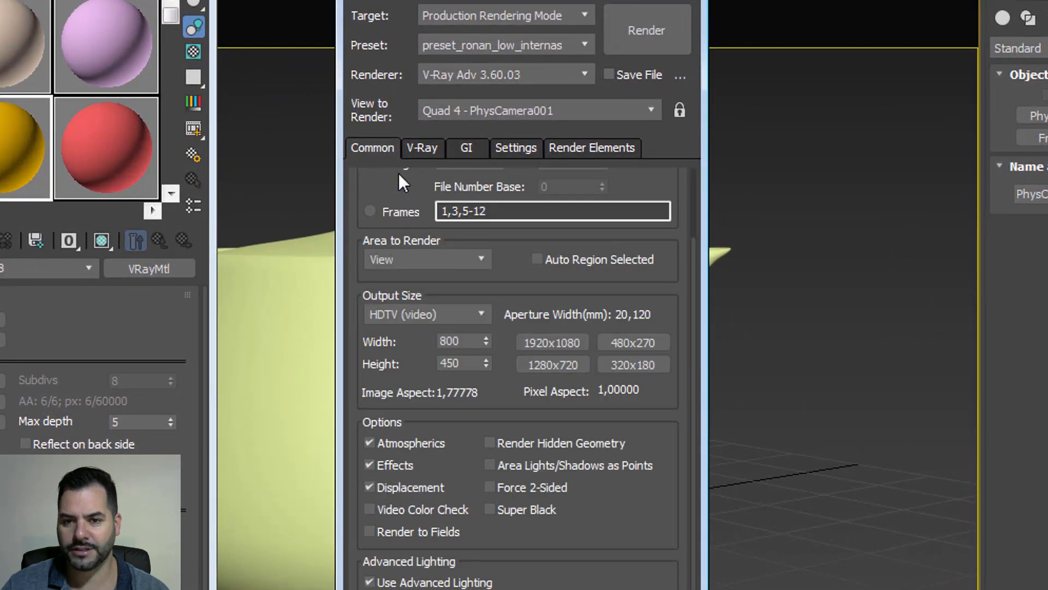
{"action": "scroll", "coordinate": [398, 180], "scroll_direction": "up", "scroll_amount": 4}
{"action": "left_click", "coordinate": [437, 147]}
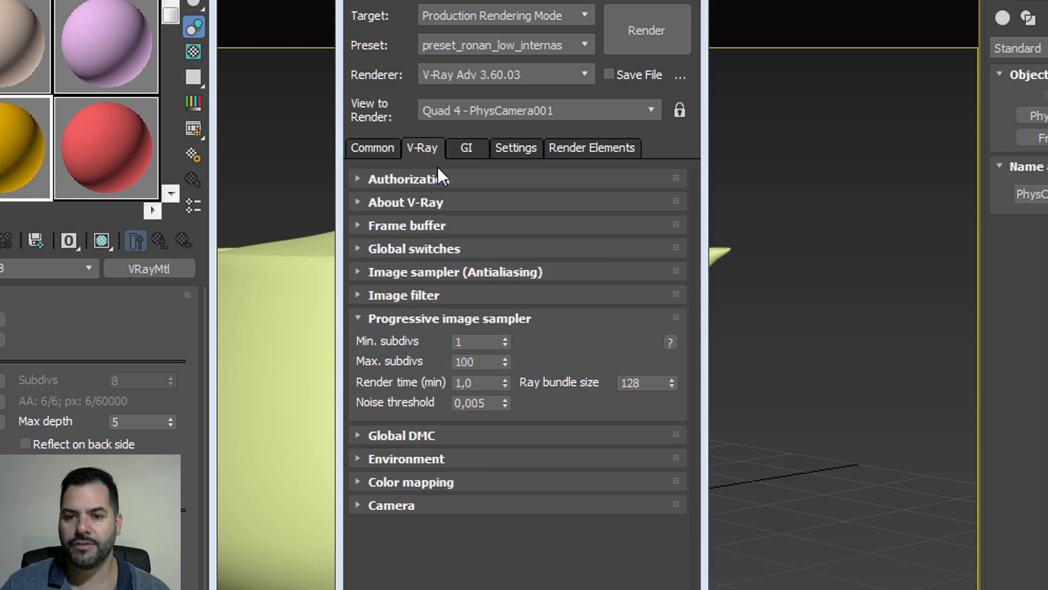
{"action": "left_click", "coordinate": [441, 297]}
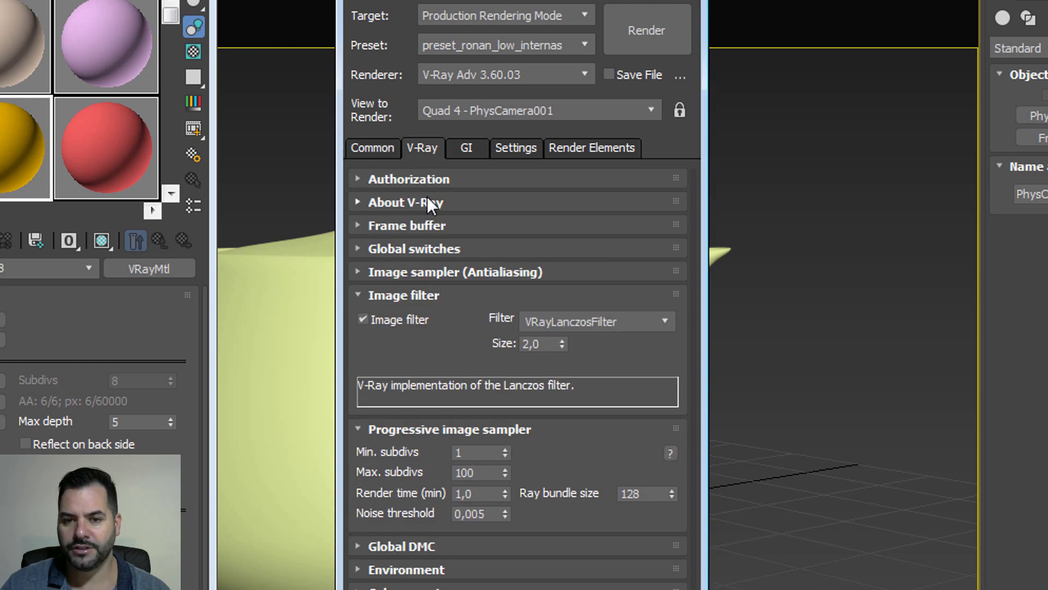
Look into the Authorization and About V-Ray sections and collapse them again
{"action": "left_click", "coordinate": [418, 173]}
{"action": "left_click", "coordinate": [418, 170]}
{"action": "left_click", "coordinate": [410, 201]}
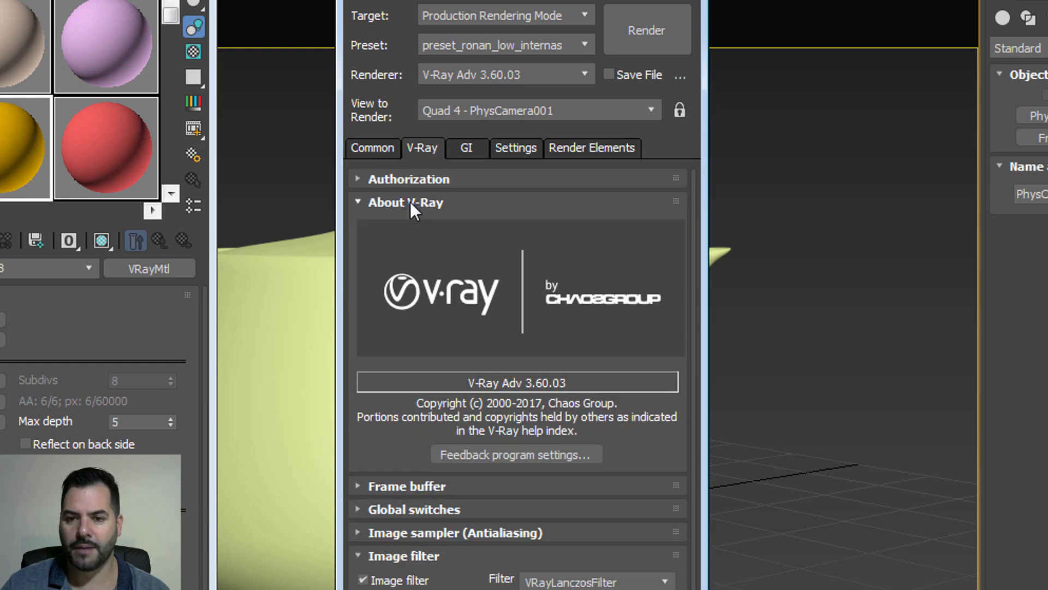
{"action": "left_click", "coordinate": [409, 204]}
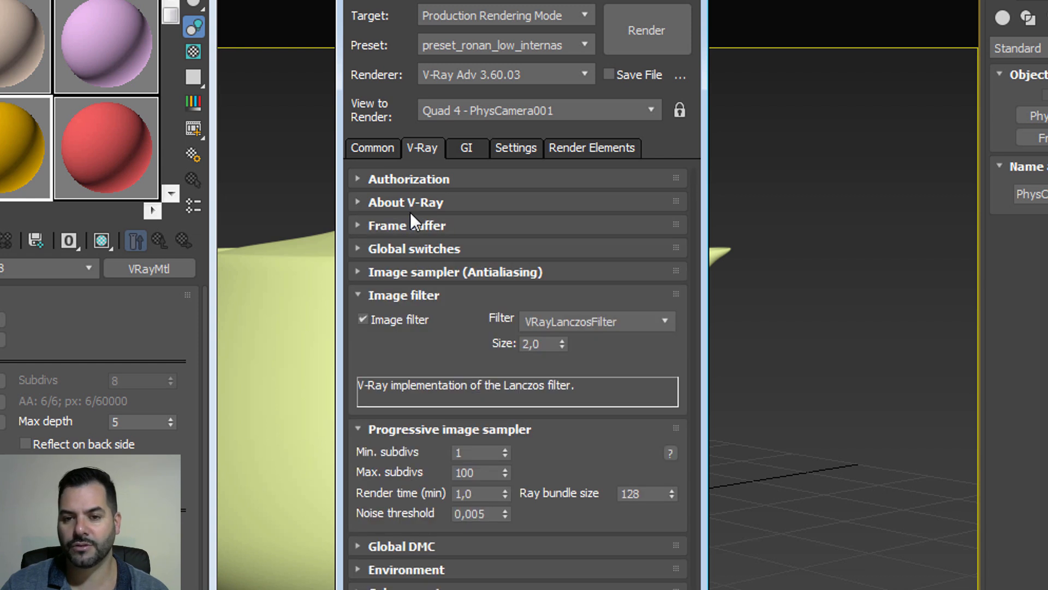
Expand the Frame buffer section, move the Render Setup window over the teapot, and briefly show the last V-Ray frame buffer
{"action": "left_click", "coordinate": [418, 228]}
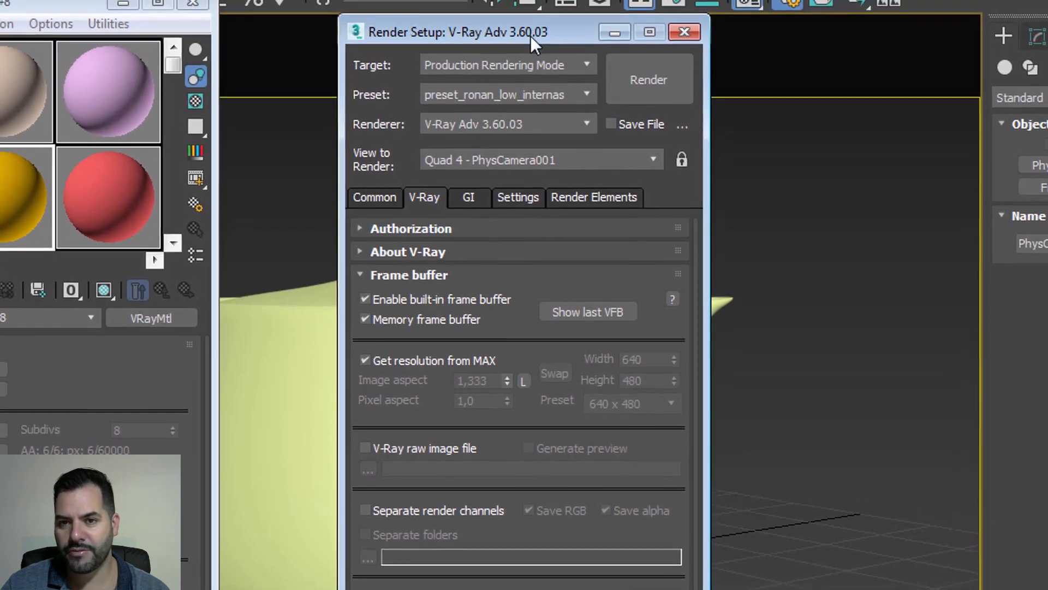
{"action": "left_click_drag", "start_coordinate": [529, 35], "coordinate": [260, 9]}
{"action": "left_click", "coordinate": [193, 6]}
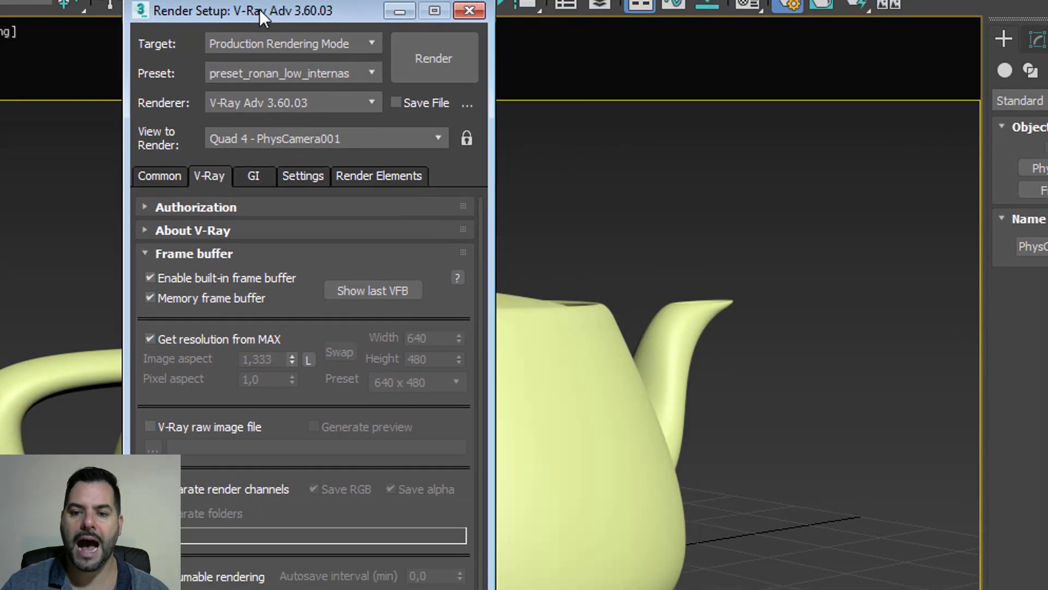
{"action": "left_click", "coordinate": [375, 294]}
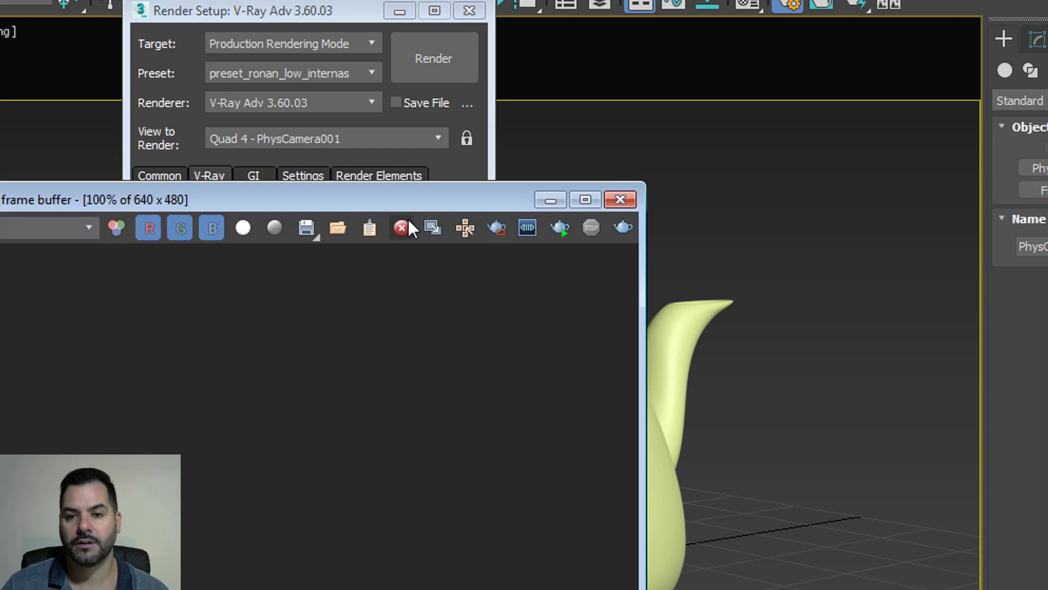
{"action": "left_click", "coordinate": [620, 200]}
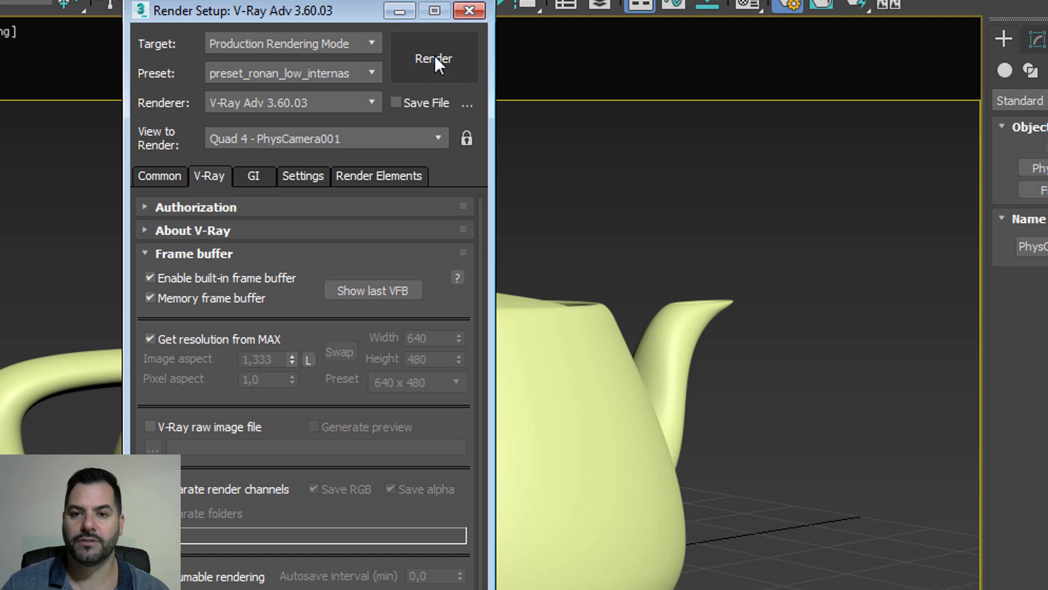
Test-render the teapot through PhysCamera001, stop the rendering and close the frame buffer
{"action": "left_click", "coordinate": [435, 57]}
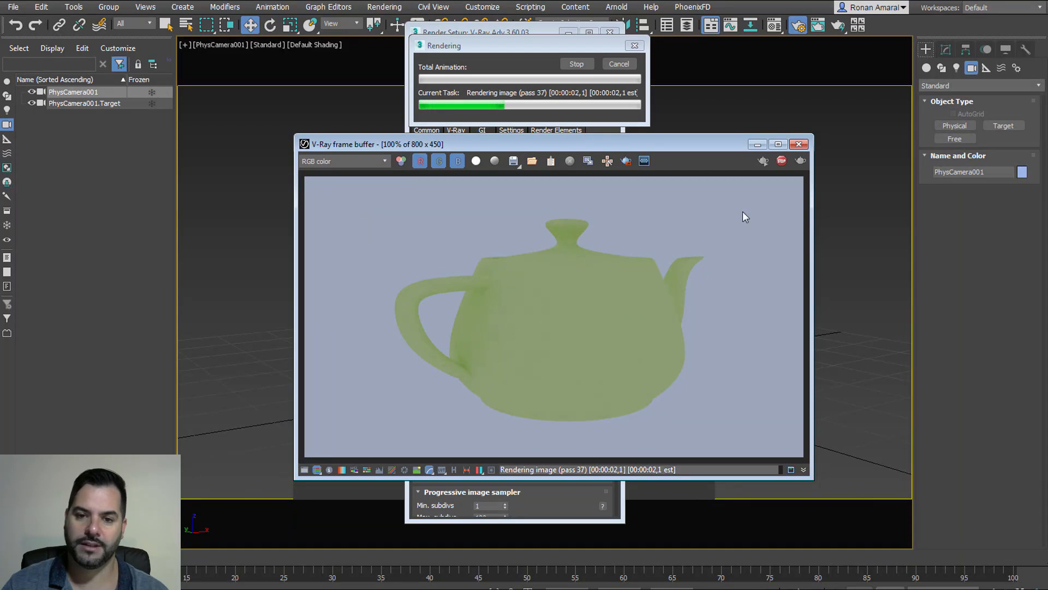
{"action": "left_click", "coordinate": [620, 64]}
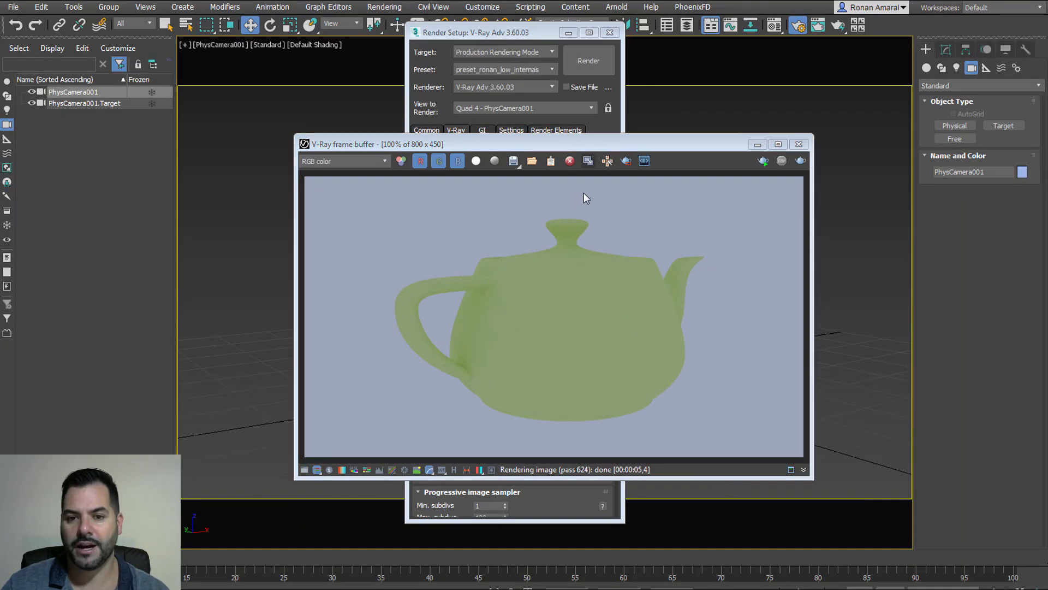
{"action": "left_click", "coordinate": [799, 145]}
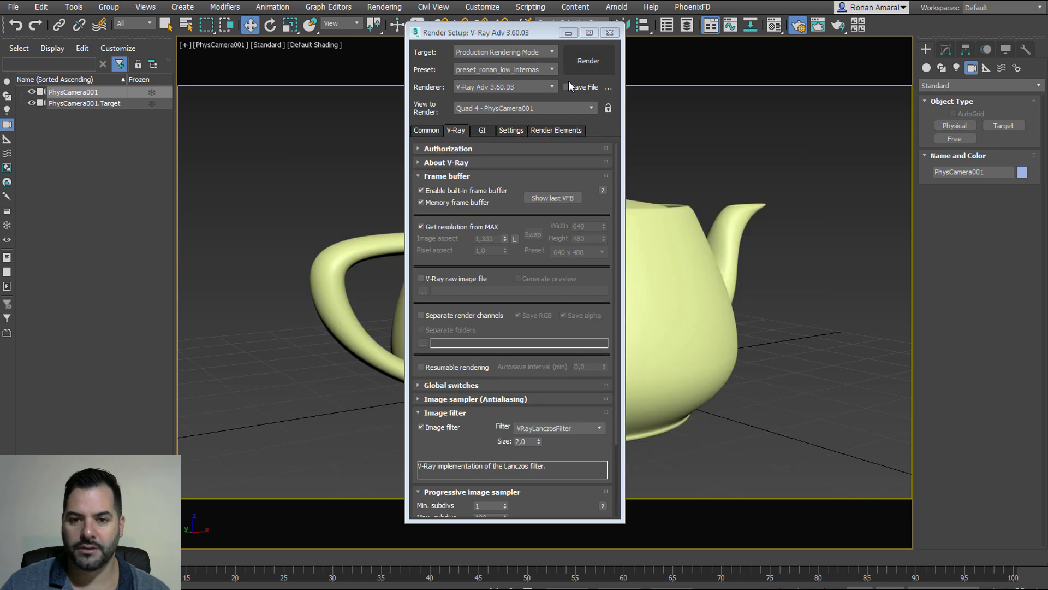
Bring back the last rendered image in the V-Ray frame buffer twice, closing it each time
{"action": "left_click", "coordinate": [561, 197]}
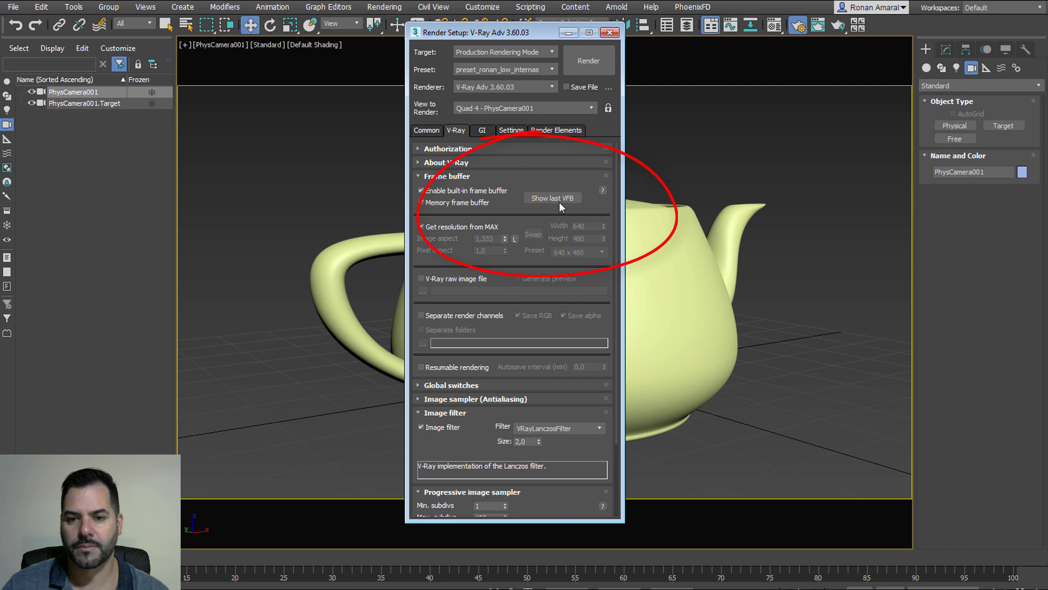
{"action": "left_click", "coordinate": [560, 200]}
{"action": "left_click_drag", "start_coordinate": [611, 142], "coordinate": [635, 107]}
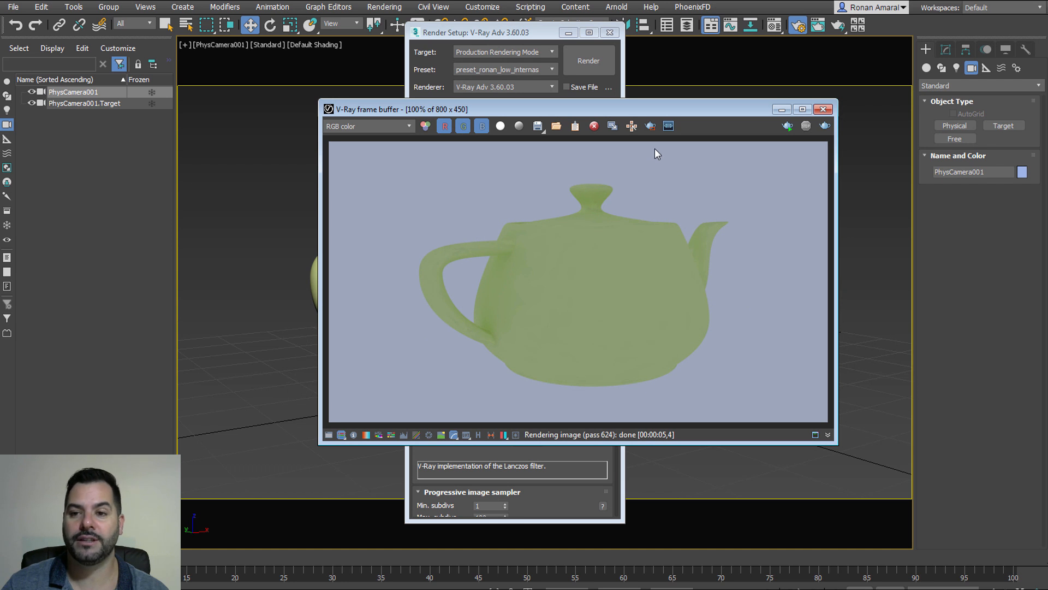
{"action": "left_click", "coordinate": [823, 109]}
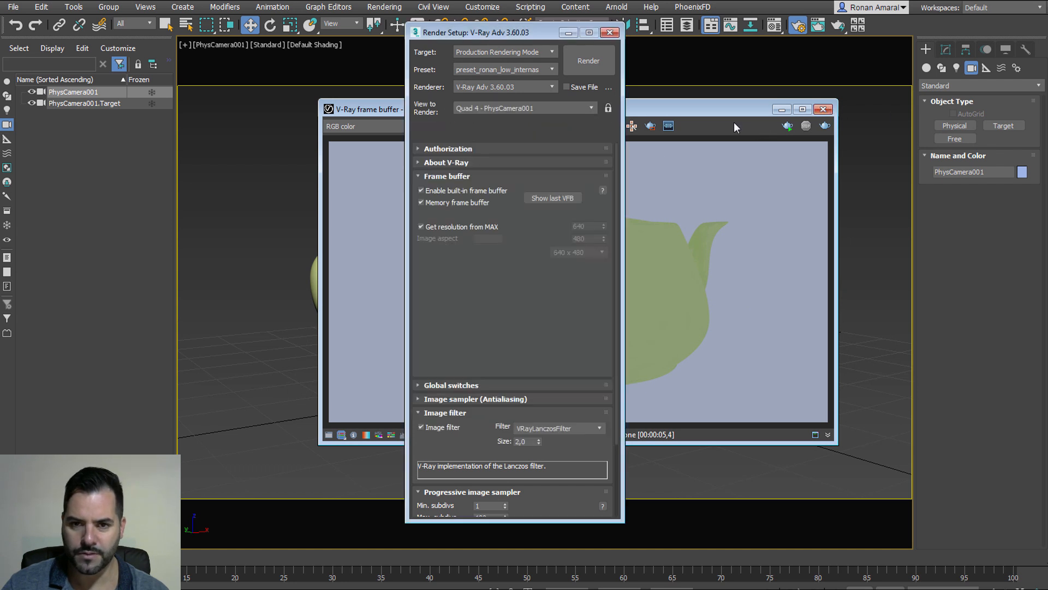
{"action": "left_click", "coordinate": [571, 199]}
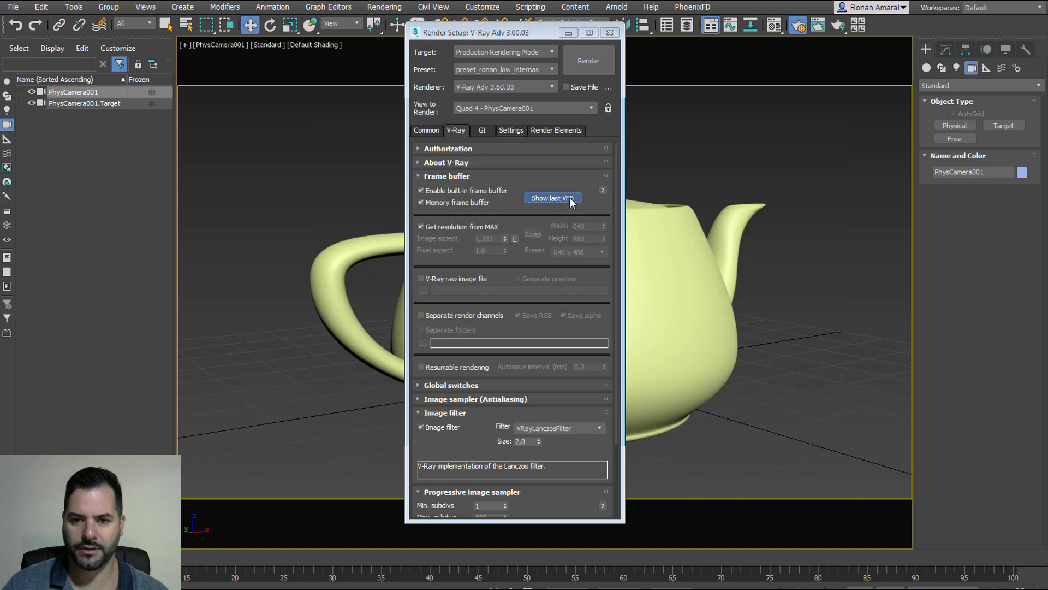
{"action": "left_click_drag", "start_coordinate": [592, 109], "coordinate": [555, 100]}
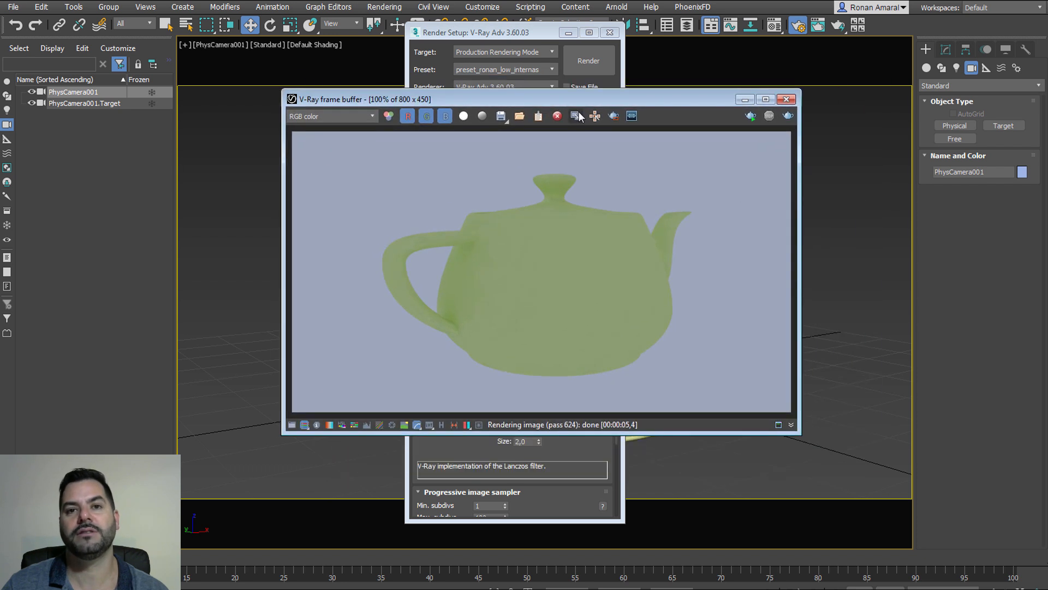
{"action": "left_click", "coordinate": [785, 99]}
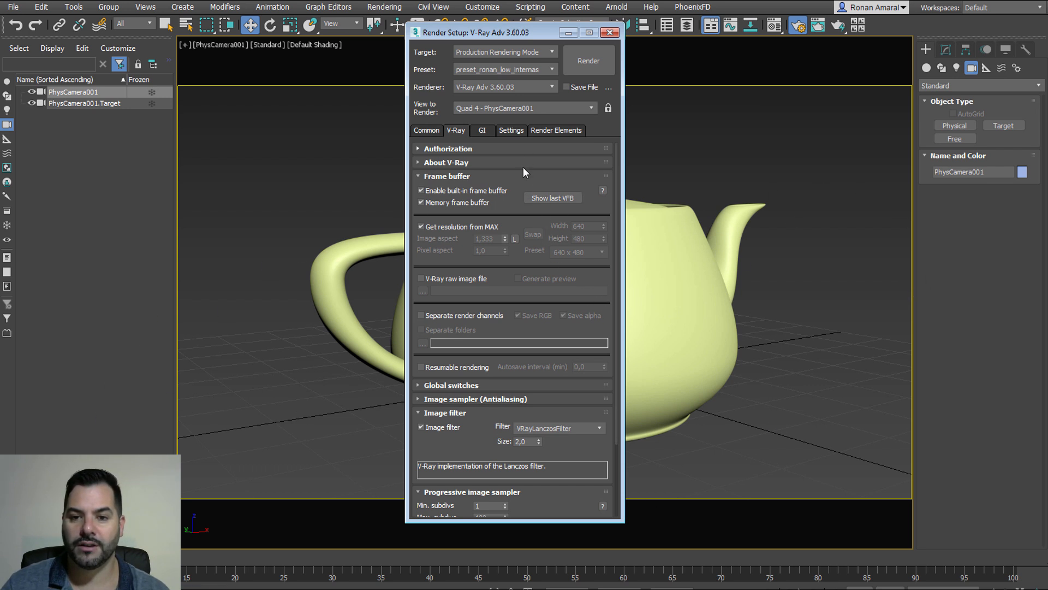
Close and reopen the Render Setup window, and collapse and re-expand its Frame buffer section
{"action": "left_click", "coordinate": [609, 33]}
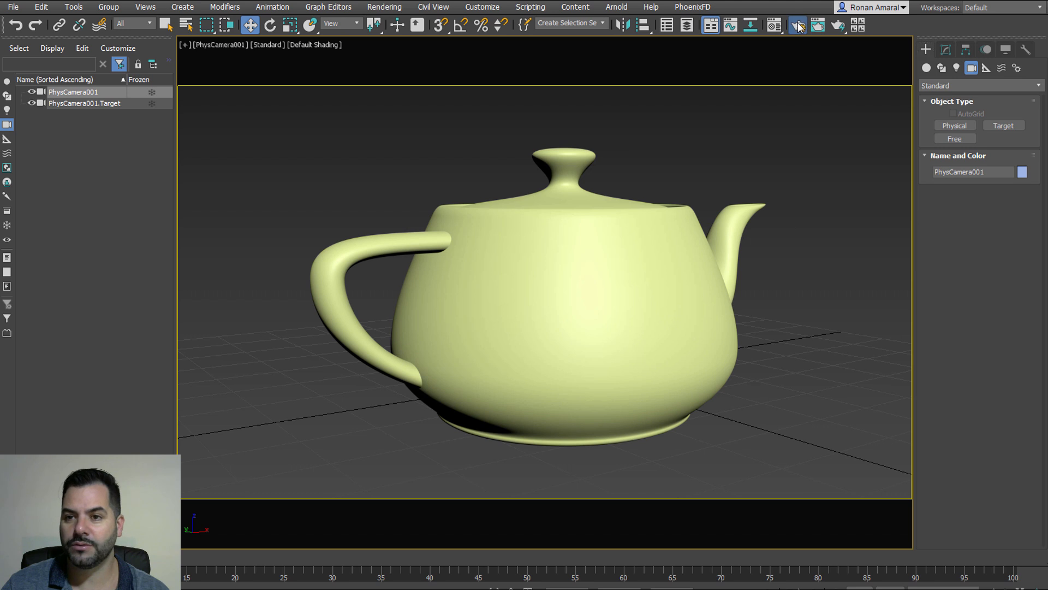
{"action": "left_click", "coordinate": [797, 25]}
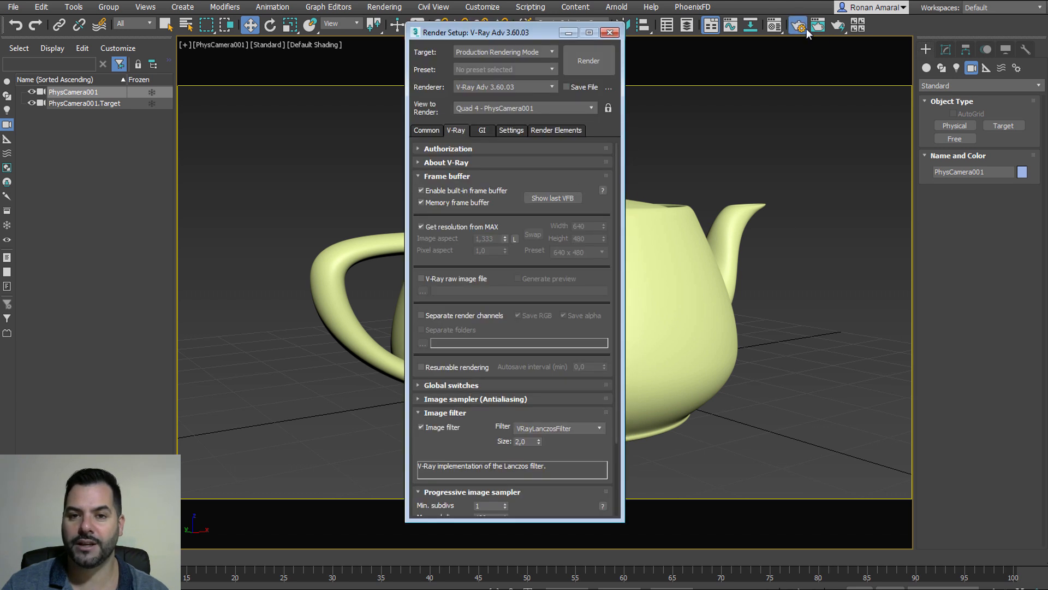
{"action": "left_click_drag", "start_coordinate": [547, 34], "coordinate": [569, 39]}
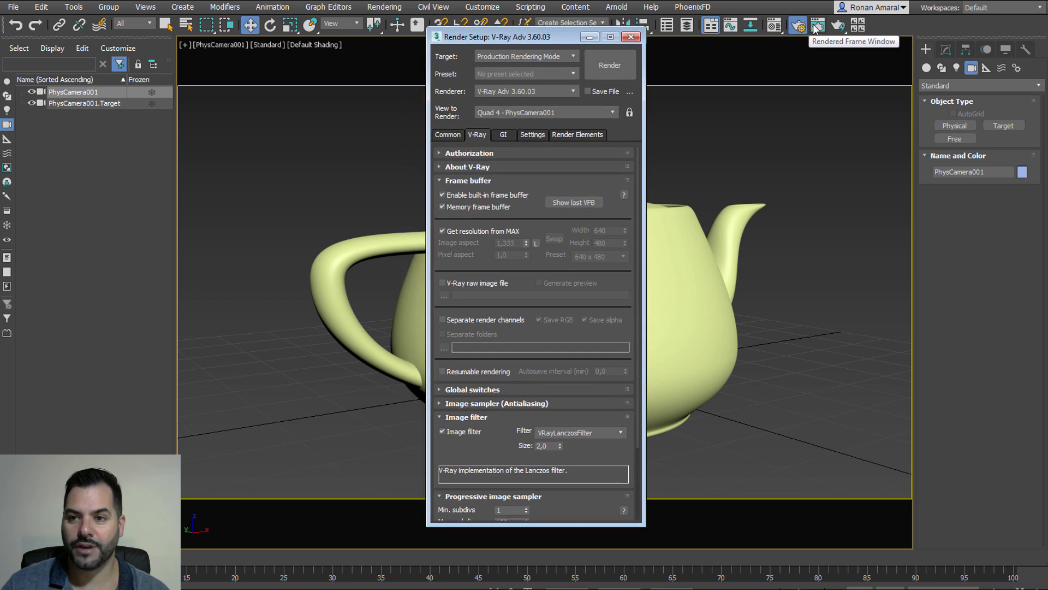
{"action": "left_click", "coordinate": [471, 180]}
{"action": "left_click", "coordinate": [470, 182]}
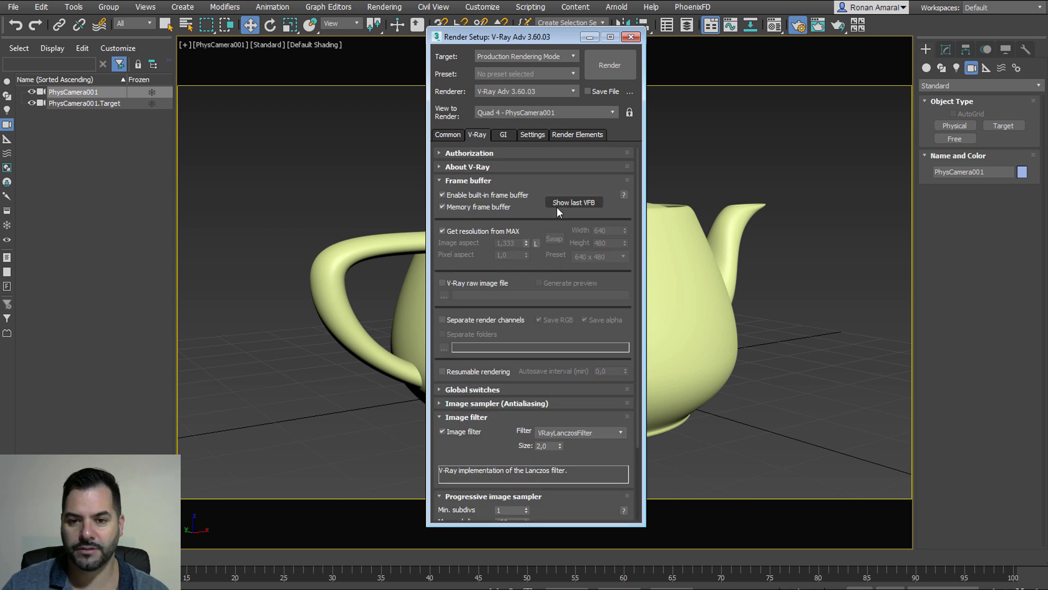
Show the last V-Ray frame buffer and position its window over the left part of the viewport
{"action": "left_click", "coordinate": [566, 202]}
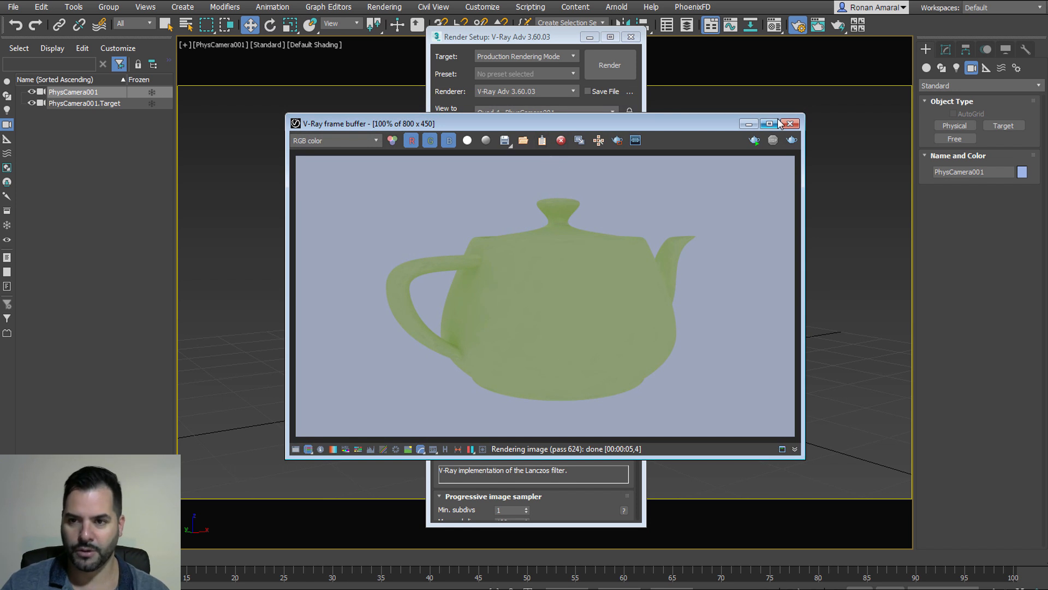
{"action": "left_click_drag", "start_coordinate": [707, 118], "coordinate": [718, 108]}
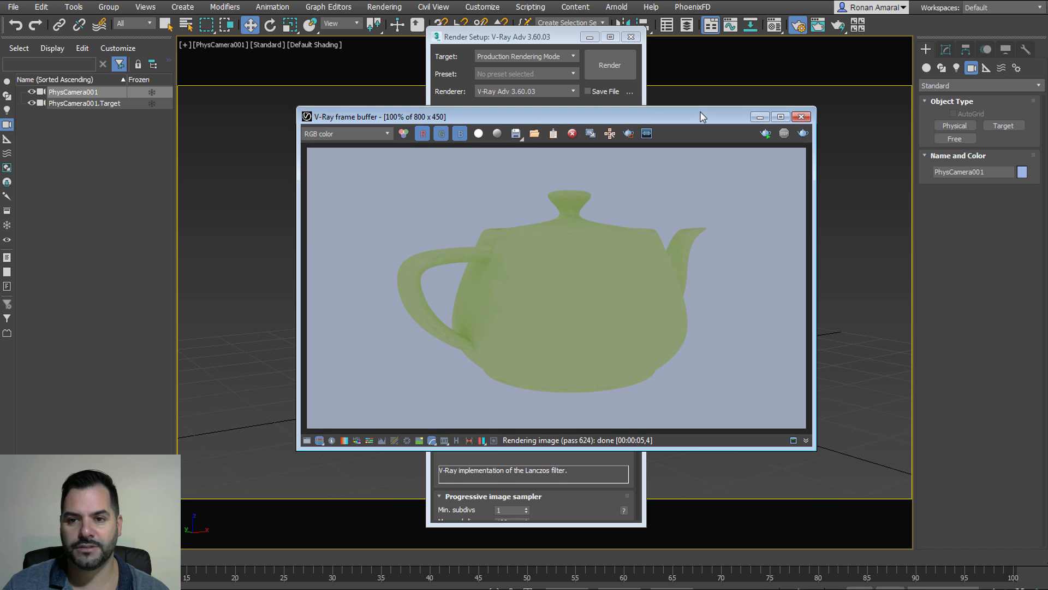
{"action": "left_click_drag", "start_coordinate": [689, 114], "coordinate": [694, 80]}
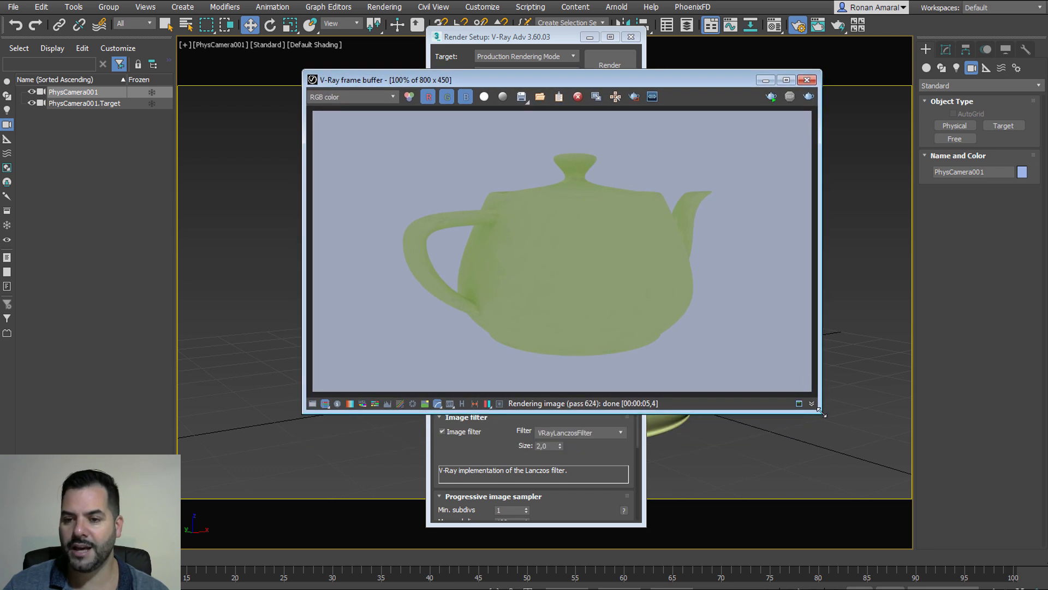
{"action": "mouse_move", "coordinate": [822, 412]}
{"action": "left_mouse_down"}
{"action": "mouse_move", "coordinate": [871, 444]}
{"action": "mouse_move", "coordinate": [818, 418]}
{"action": "mouse_move", "coordinate": [825, 415]}
{"action": "left_mouse_up"}
{"action": "left_click_drag", "start_coordinate": [637, 80], "coordinate": [516, 94]}
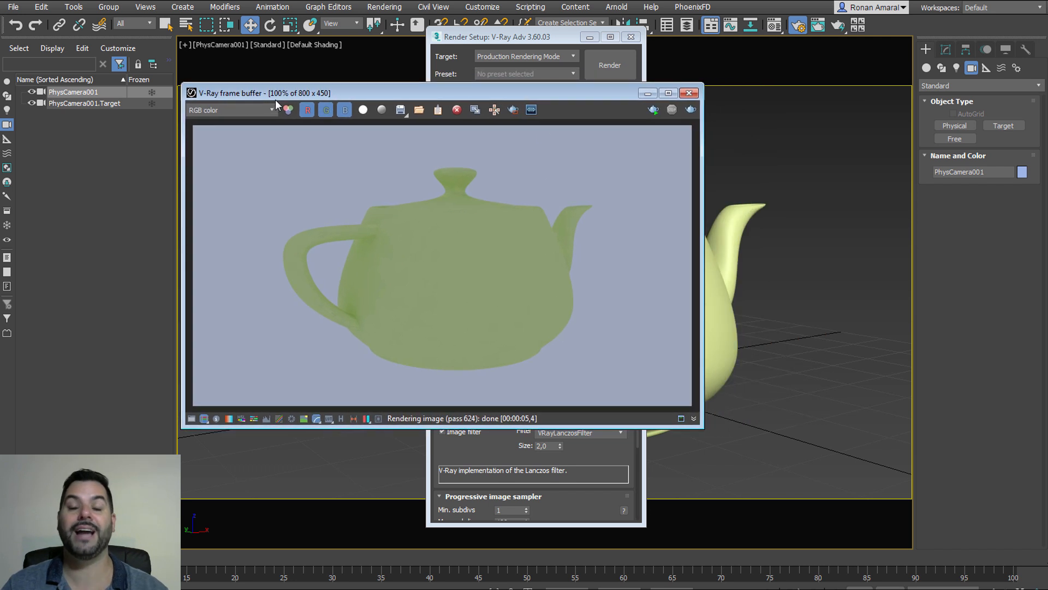
Open the Rendered Frame Window and arrange it beside the V-Ray frame buffer to compare both images
{"action": "left_click", "coordinate": [817, 27]}
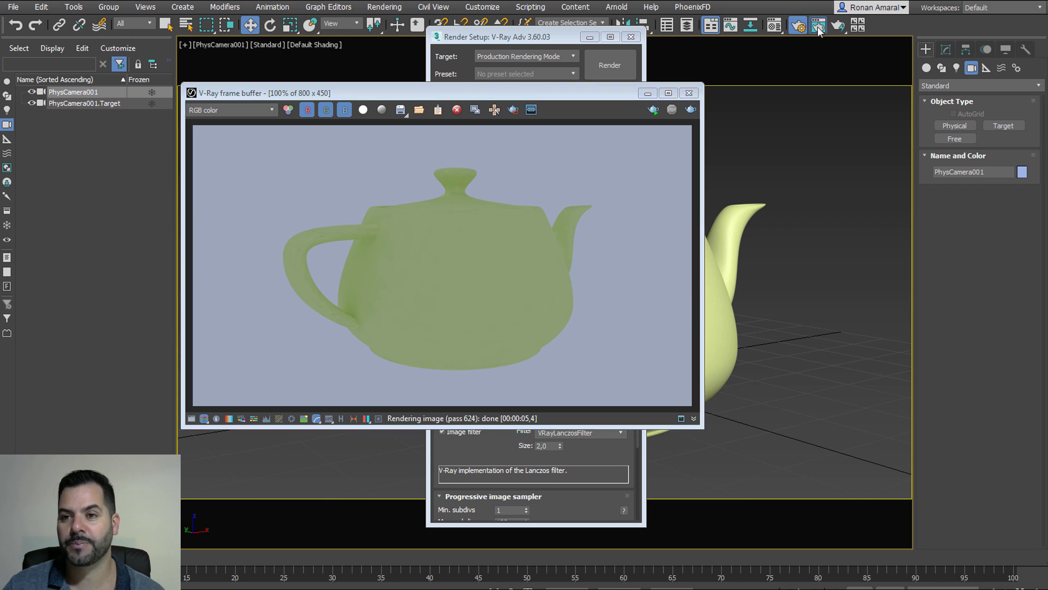
{"action": "left_click_drag", "start_coordinate": [518, 87], "coordinate": [634, 98]}
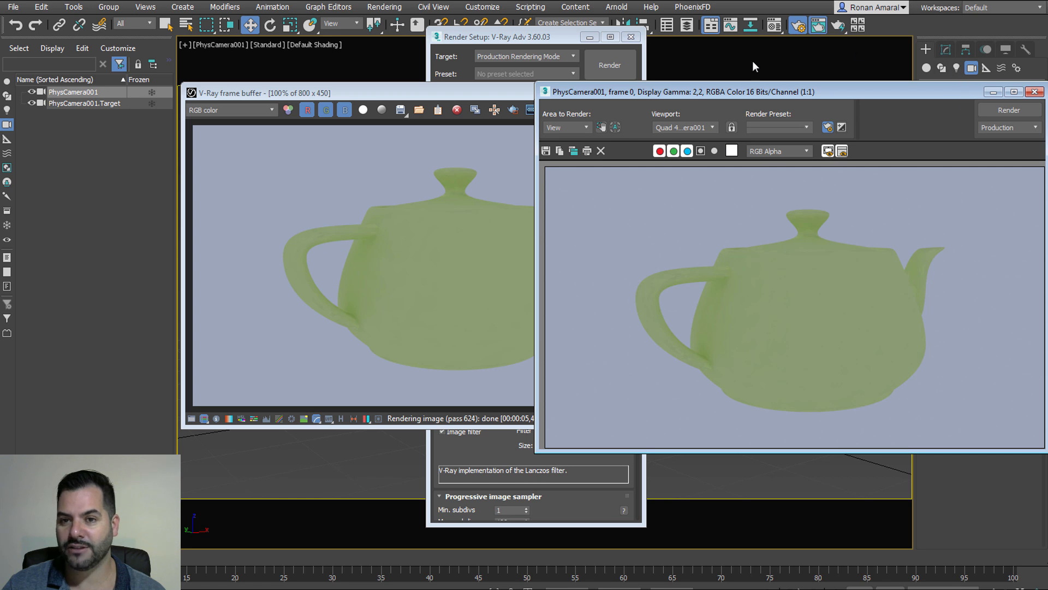
{"action": "left_click_drag", "start_coordinate": [491, 95], "coordinate": [316, 93]}
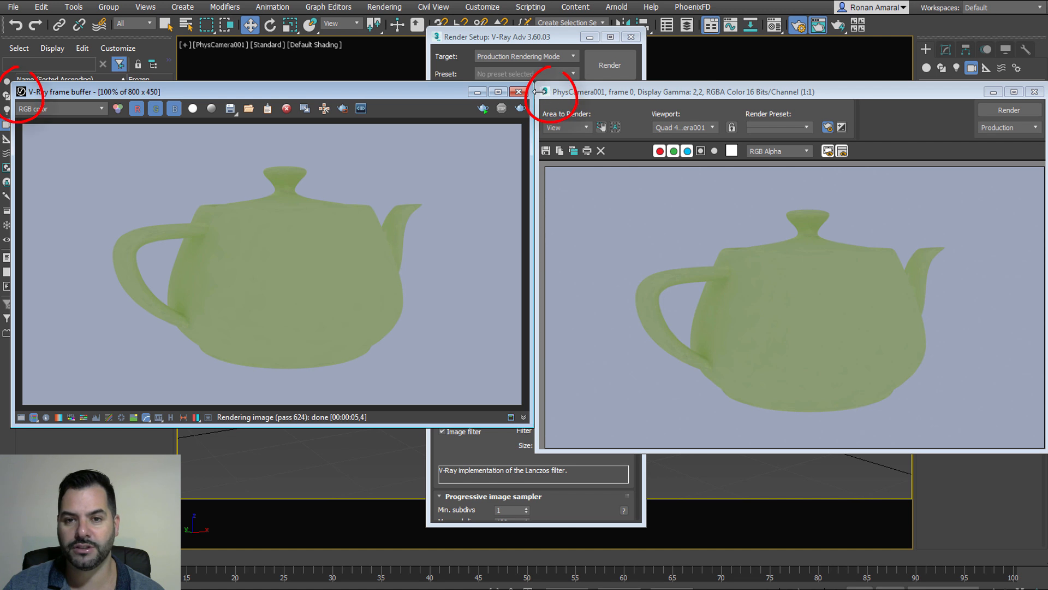
{"action": "left_click_drag", "start_coordinate": [539, 92], "coordinate": [542, 91]}
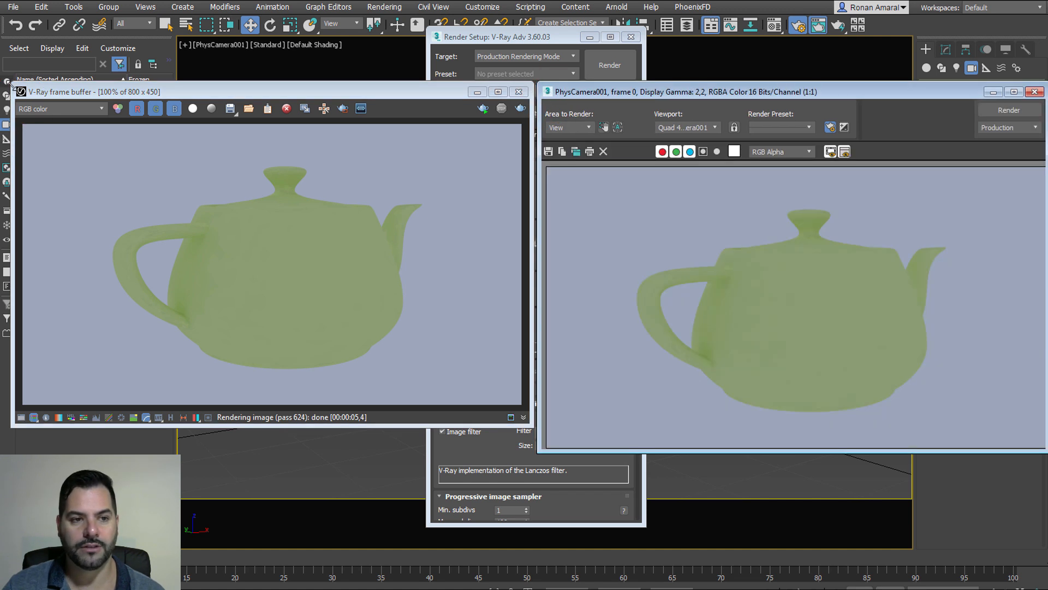
{"action": "left_click_drag", "start_coordinate": [60, 93], "coordinate": [57, 105]}
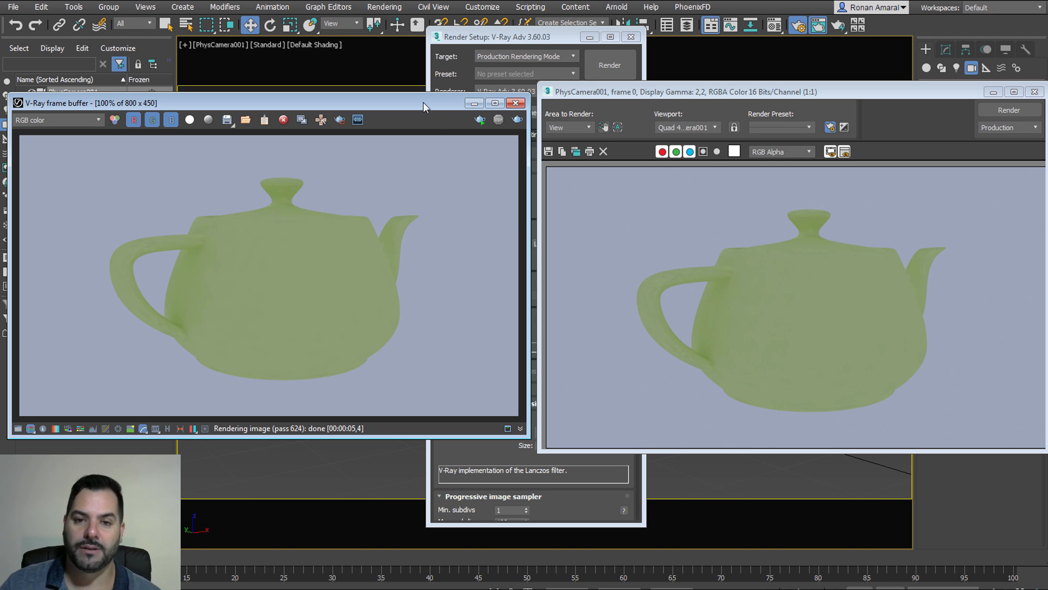
{"action": "left_click_drag", "start_coordinate": [424, 102], "coordinate": [389, 91]}
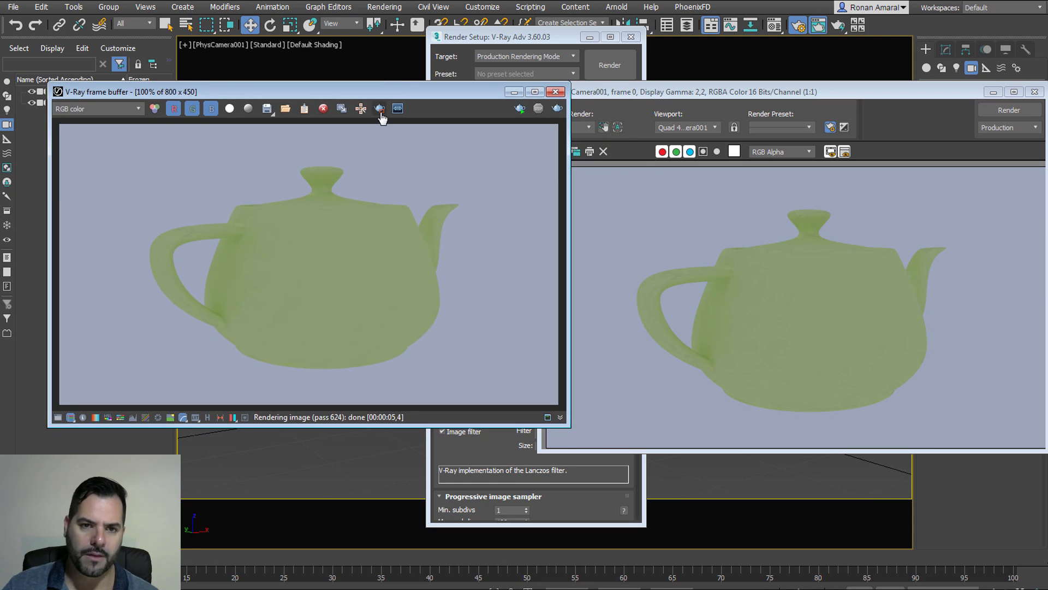
Show the color correction controls in the V-Ray frame buffer and enable the Exposure correction
{"action": "left_click", "coordinate": [57, 417]}
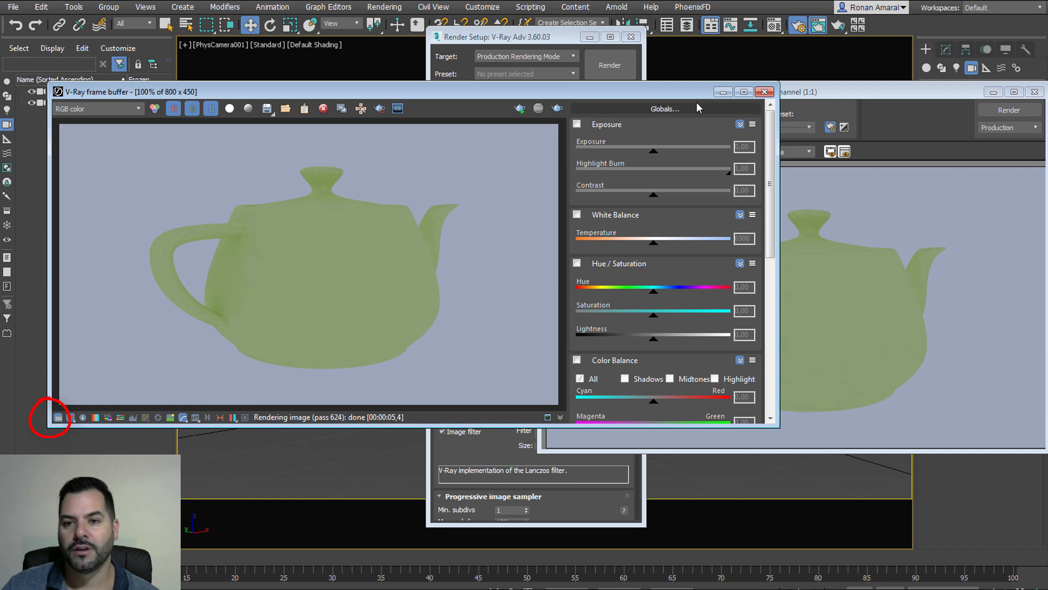
{"action": "left_click", "coordinate": [572, 126]}
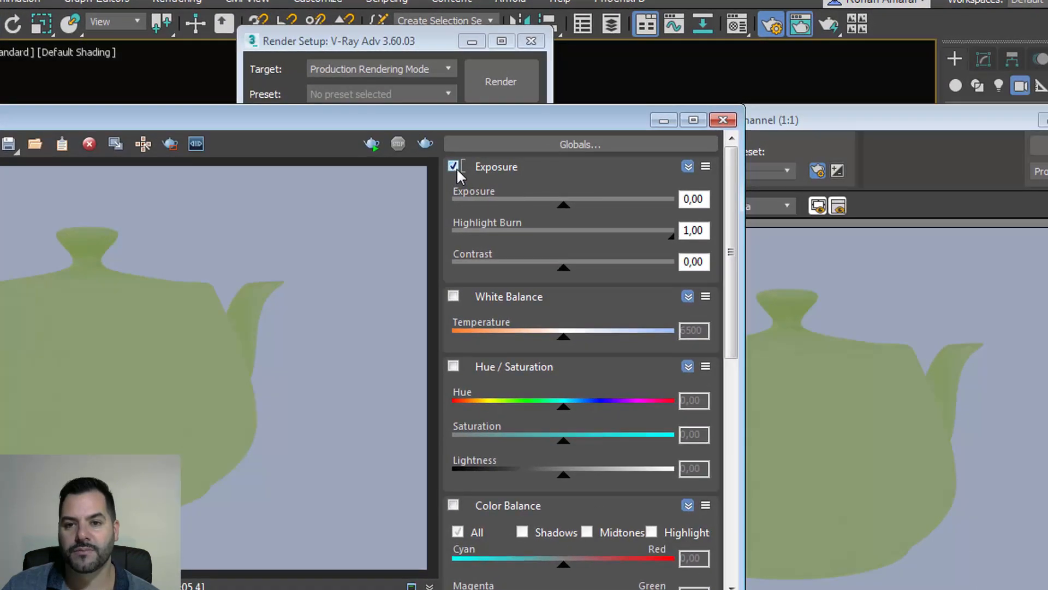
Enable the White Balance and Hue / Saturation corrections in the V-Ray frame buffer and set the Exposure contrast to 0,45
{"action": "left_click", "coordinate": [454, 298]}
{"action": "left_click", "coordinate": [453, 366]}
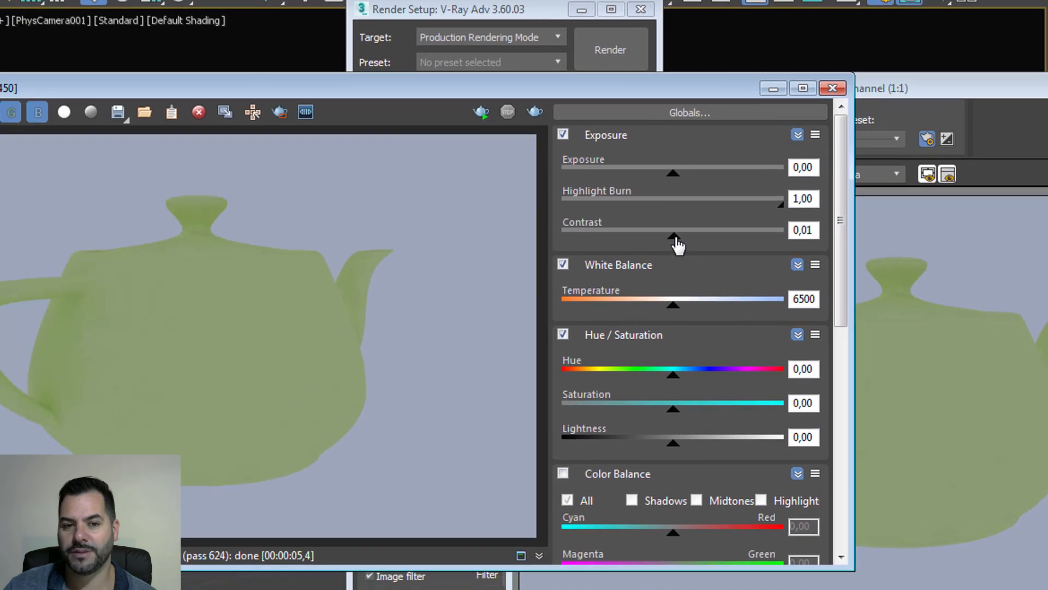
{"action": "left_click_drag", "start_coordinate": [571, 261], "coordinate": [636, 268]}
{"action": "left_click_drag", "start_coordinate": [928, 184], "coordinate": [908, 180]}
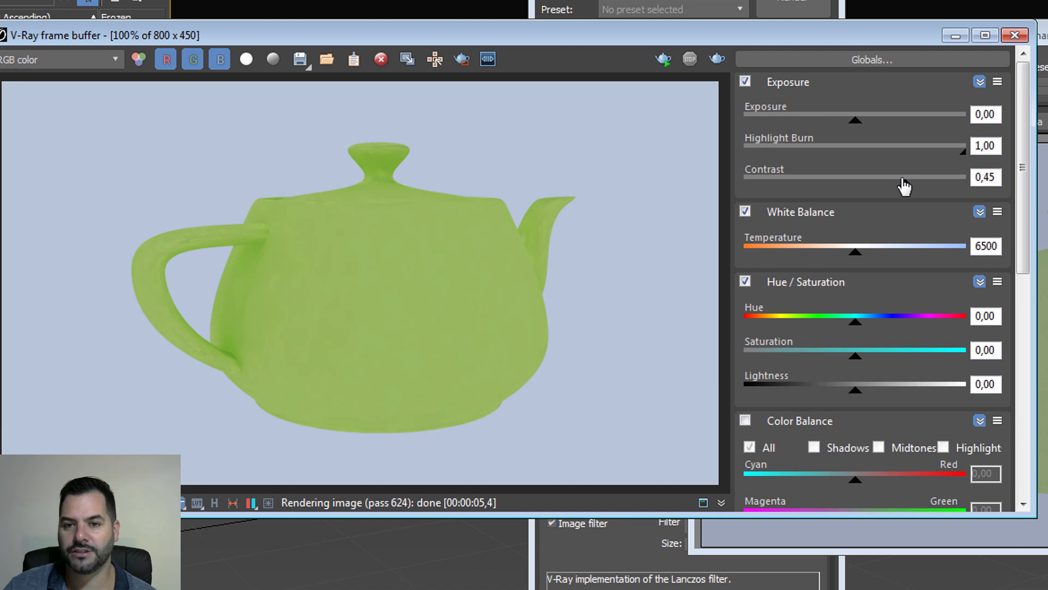
Set the frame buffer's exposure to 0,12, the white balance temperature to 7008 and the hue to 5,81
{"action": "mouse_move", "coordinate": [856, 127]}
{"action": "left_mouse_down"}
{"action": "mouse_move", "coordinate": [875, 126]}
{"action": "mouse_move", "coordinate": [861, 125]}
{"action": "left_mouse_up"}
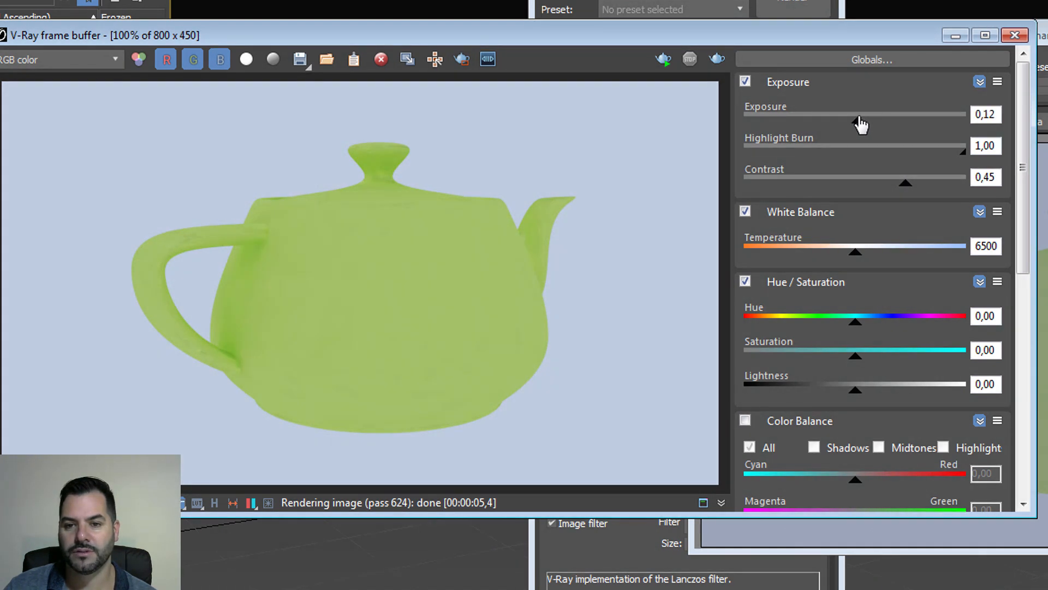
{"action": "left_click_drag", "start_coordinate": [856, 256], "coordinate": [874, 244]}
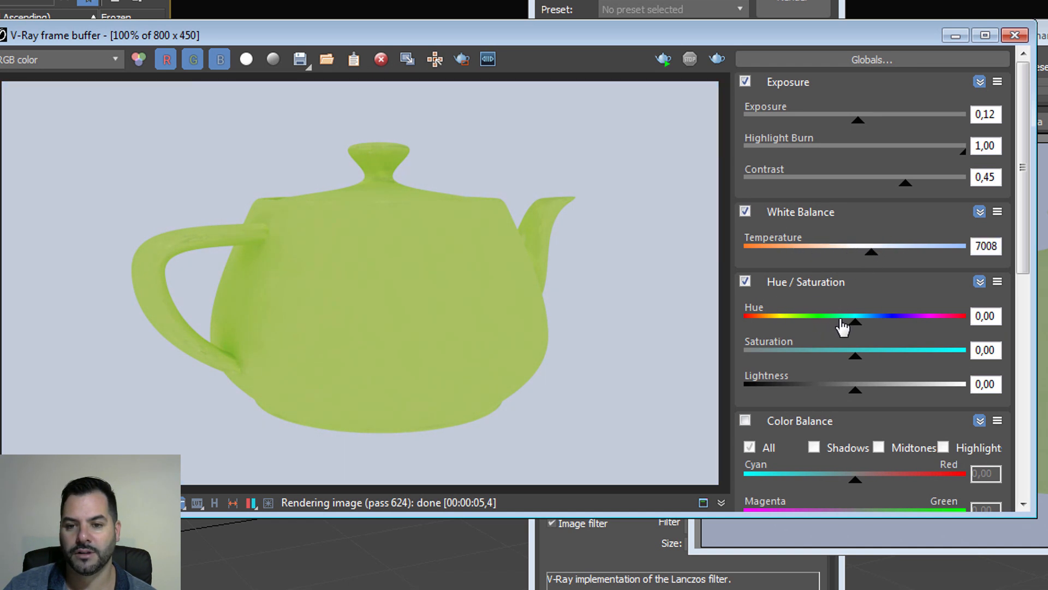
{"action": "mouse_move", "coordinate": [842, 327]}
{"action": "left_mouse_down"}
{"action": "mouse_move", "coordinate": [828, 330]}
{"action": "mouse_move", "coordinate": [863, 328]}
{"action": "left_mouse_up"}
{"action": "mouse_move", "coordinate": [1023, 153]}
{"action": "left_mouse_down"}
{"action": "mouse_move", "coordinate": [1022, 308]}
{"action": "mouse_move", "coordinate": [1043, 150]}
{"action": "left_mouse_up"}
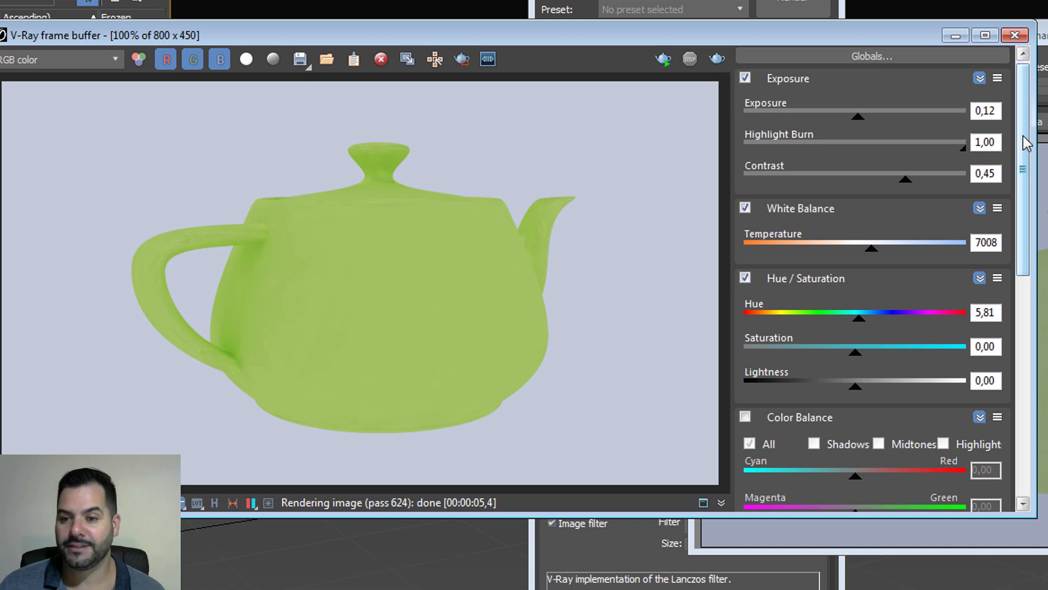
{"action": "left_click_drag", "start_coordinate": [1022, 140], "coordinate": [1029, 82]}
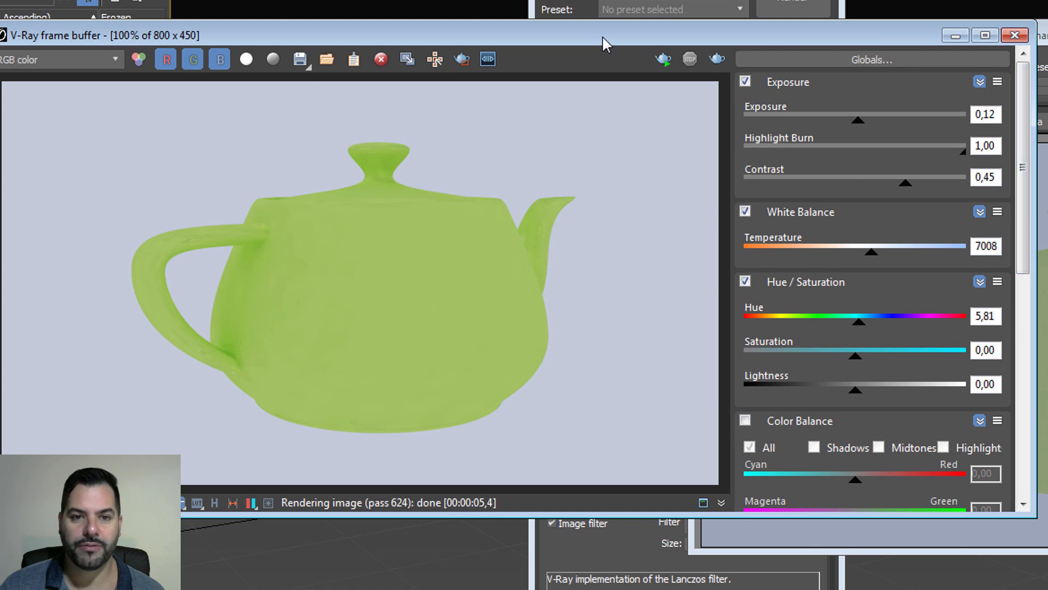
Arrange the V-Ray frame buffer and the Rendered Frame Window to compare the corrected and uncorrected teapot renders
{"action": "left_click_drag", "start_coordinate": [601, 35], "coordinate": [554, 26]}
{"action": "left_click_drag", "start_coordinate": [1043, 35], "coordinate": [967, 29]}
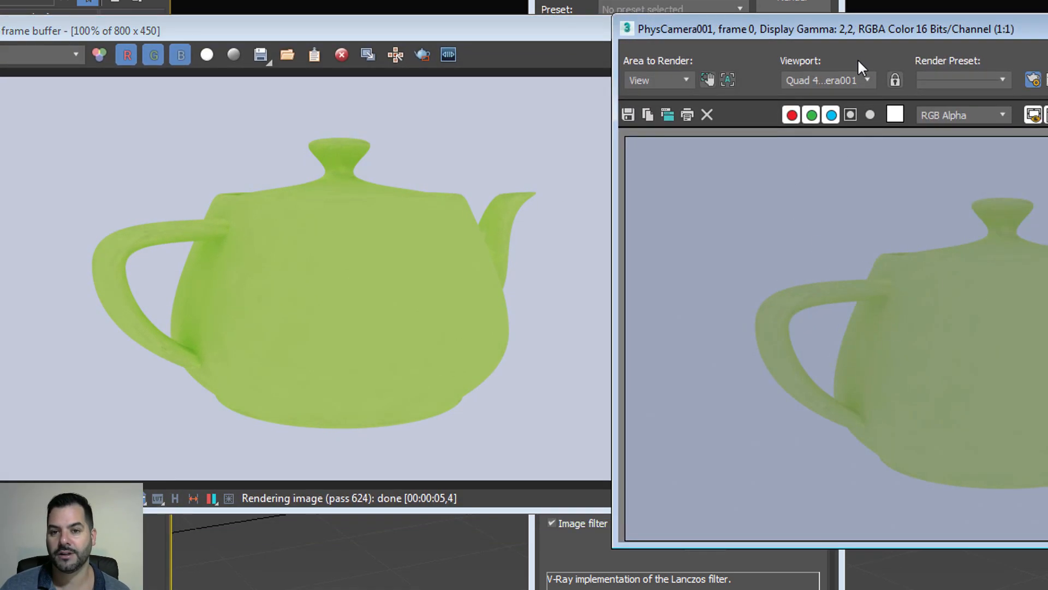
{"action": "left_click_drag", "start_coordinate": [880, 32], "coordinate": [945, 126]}
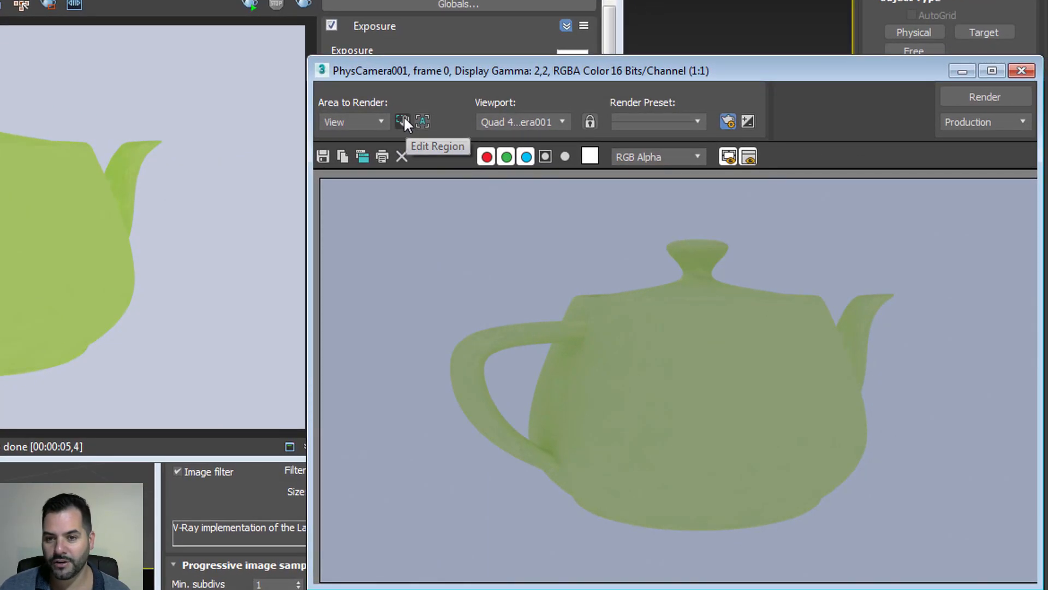
Edit the render region in the Rendered Frame Window so it frames only the teapot lid, and render it
{"action": "left_click", "coordinate": [403, 117]}
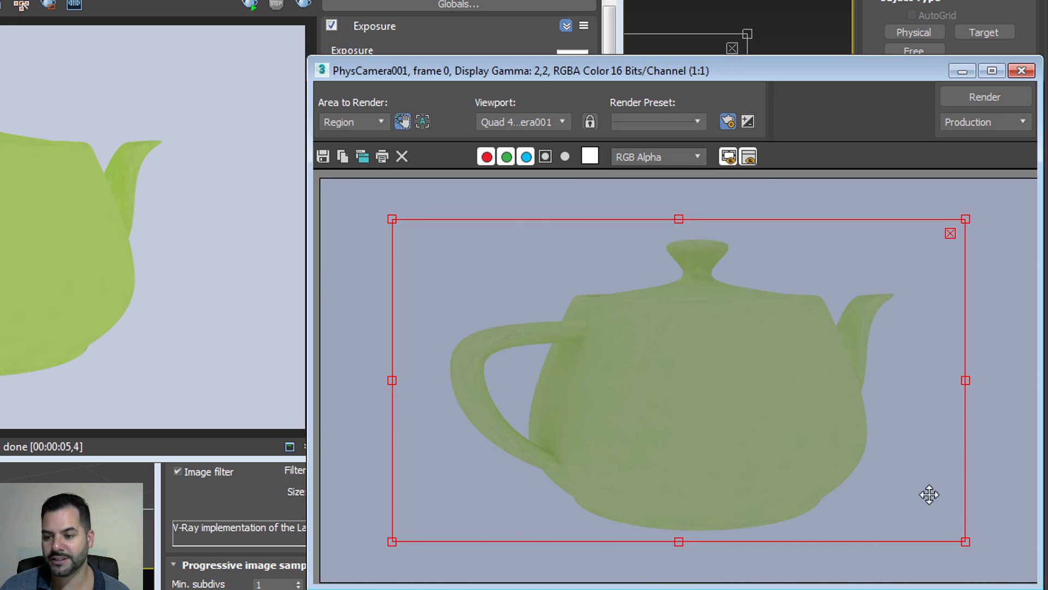
{"action": "left_click_drag", "start_coordinate": [964, 544], "coordinate": [727, 287]}
{"action": "left_click", "coordinate": [981, 102]}
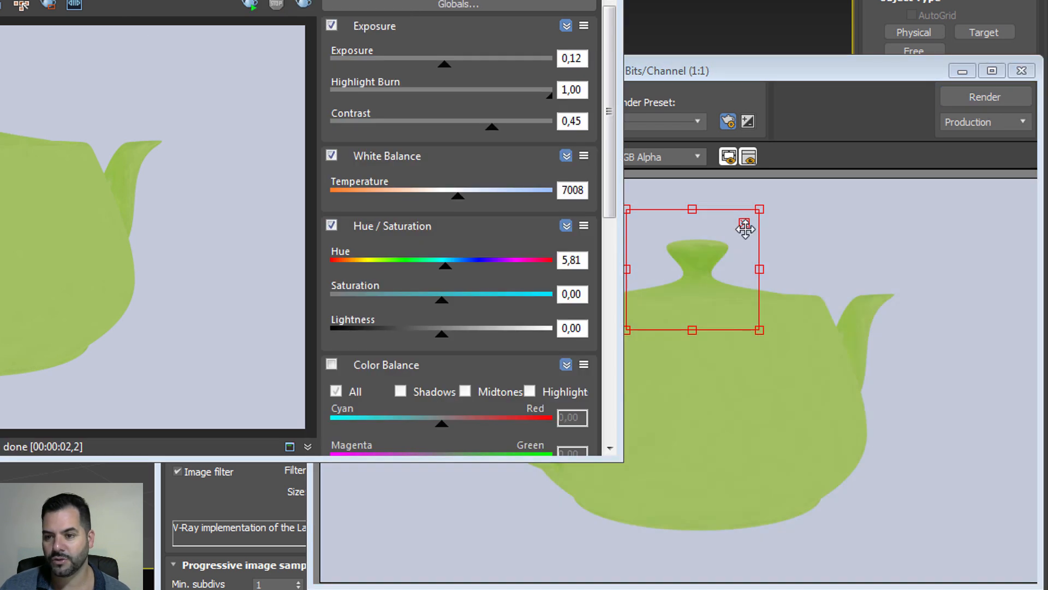
{"action": "left_click", "coordinate": [744, 224]}
Select the teapot in the camera viewport and minimize the render windows covering it
{"action": "left_click_drag", "start_coordinate": [507, 0], "coordinate": [513, 255]}
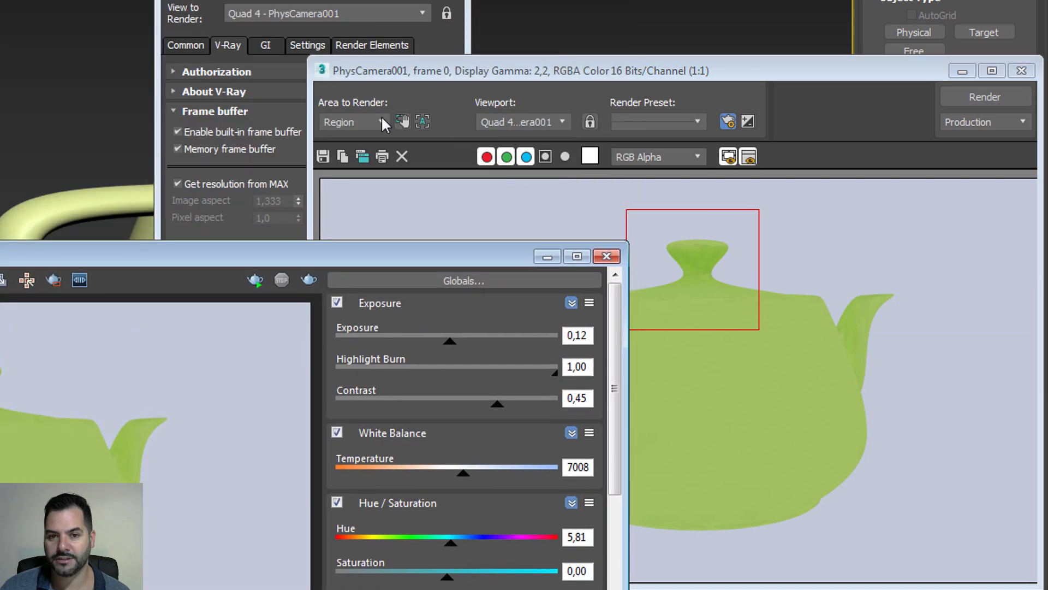
{"action": "left_click", "coordinate": [136, 198]}
{"action": "left_click", "coordinate": [390, 0]}
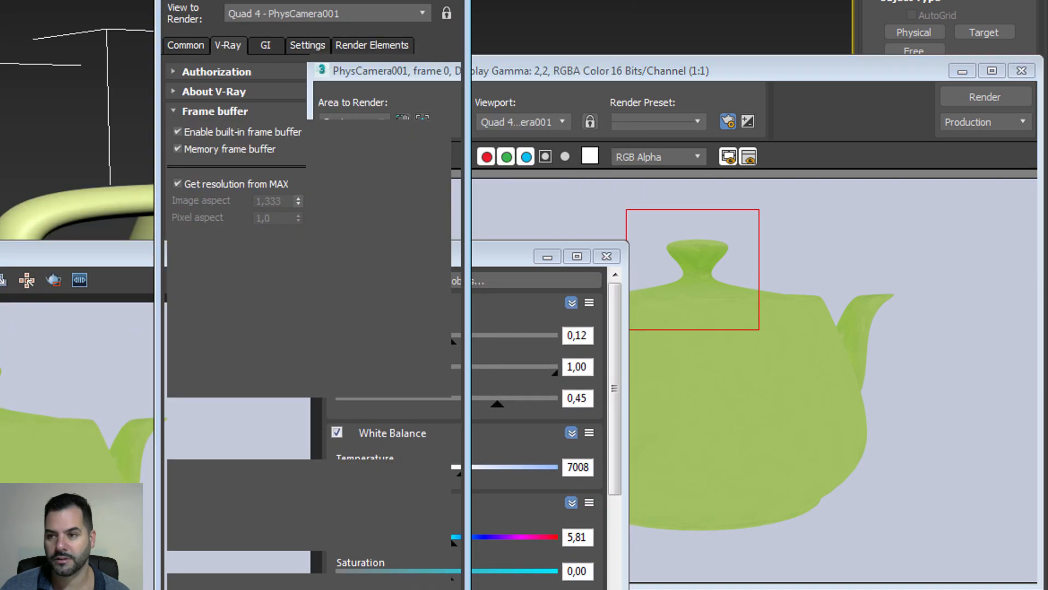
{"action": "left_click", "coordinate": [958, 75]}
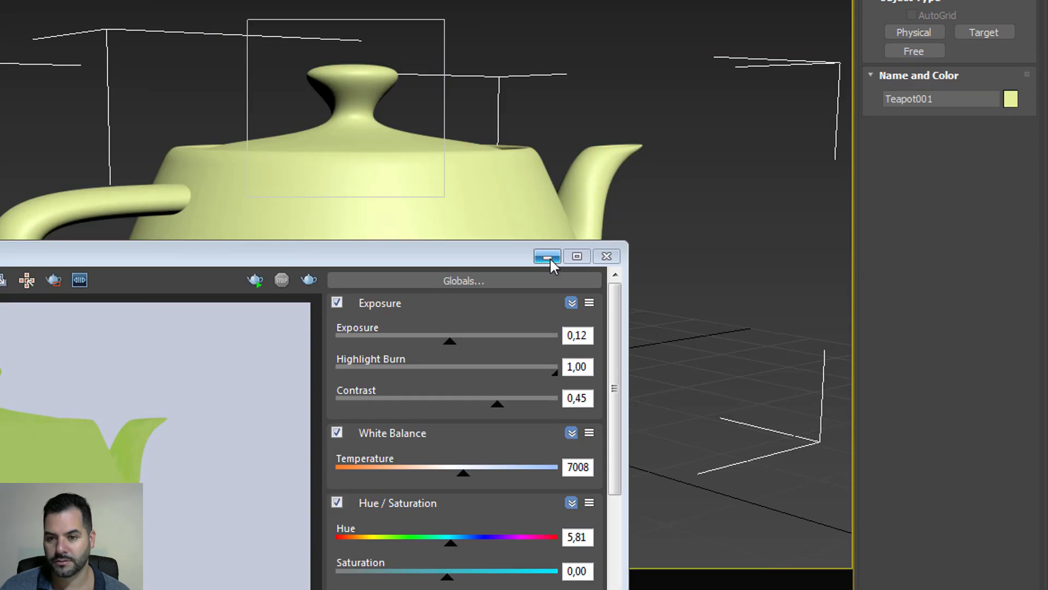
{"action": "left_click", "coordinate": [548, 256]}
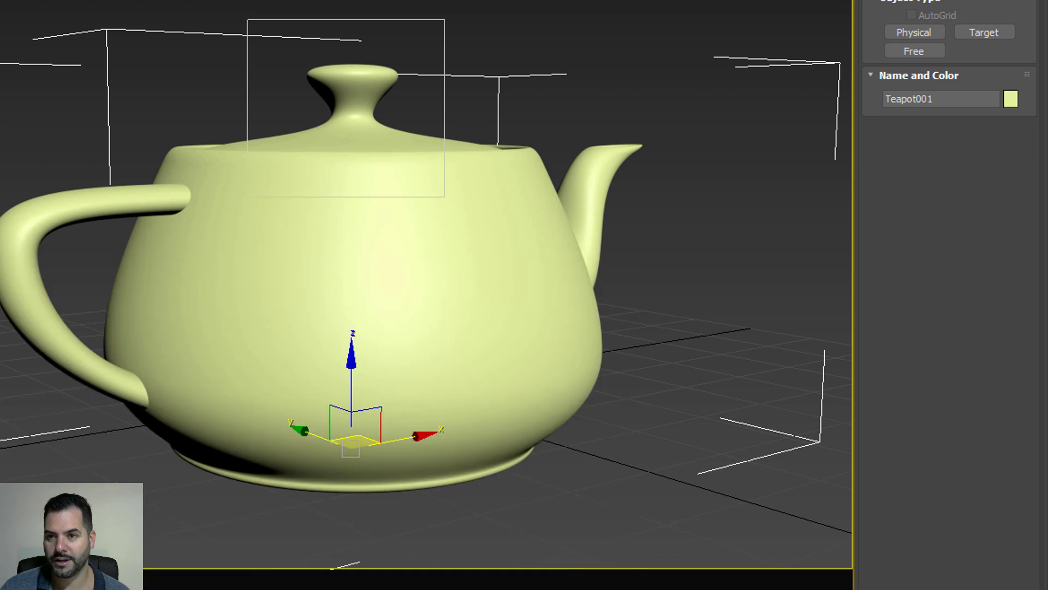
Load the Madeira Porta material from the preset material library into the first Material Editor slot and assign it to the teapot
{"action": "key", "text": "m"}
{"action": "left_click", "coordinate": [126, 15]}
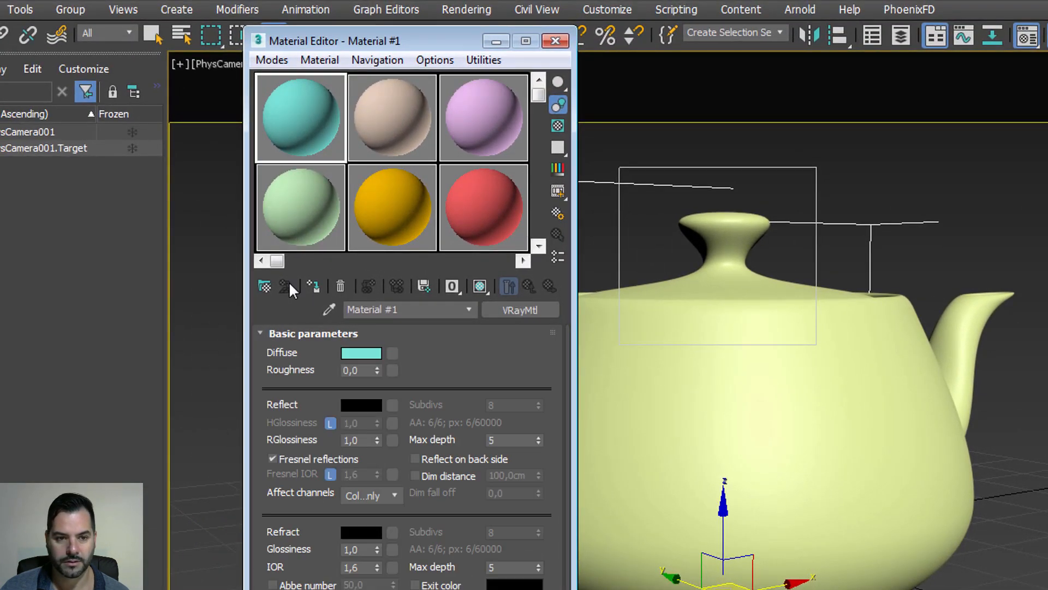
{"action": "left_click", "coordinate": [264, 285]}
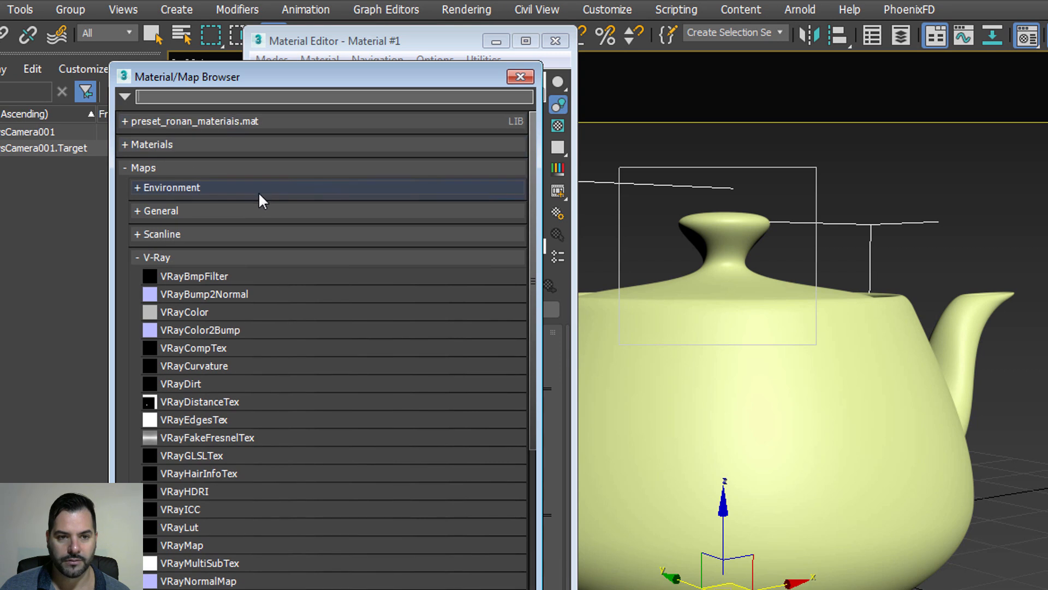
{"action": "left_click", "coordinate": [202, 125]}
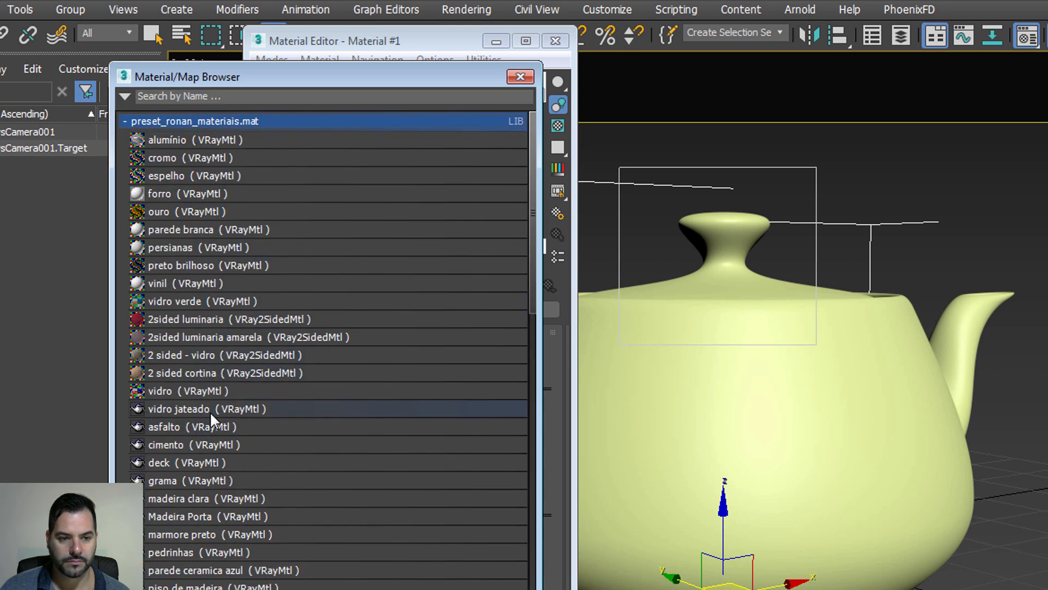
{"action": "scroll", "coordinate": [202, 421], "scroll_direction": "down", "scroll_amount": 1}
{"action": "double_click", "coordinate": [215, 428]}
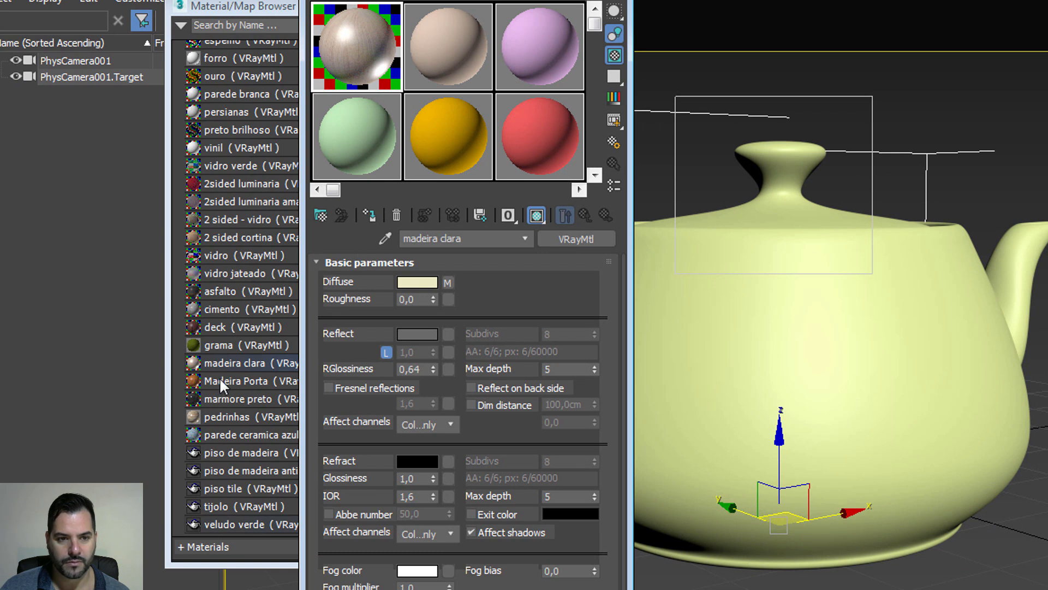
{"action": "double_click", "coordinate": [220, 378]}
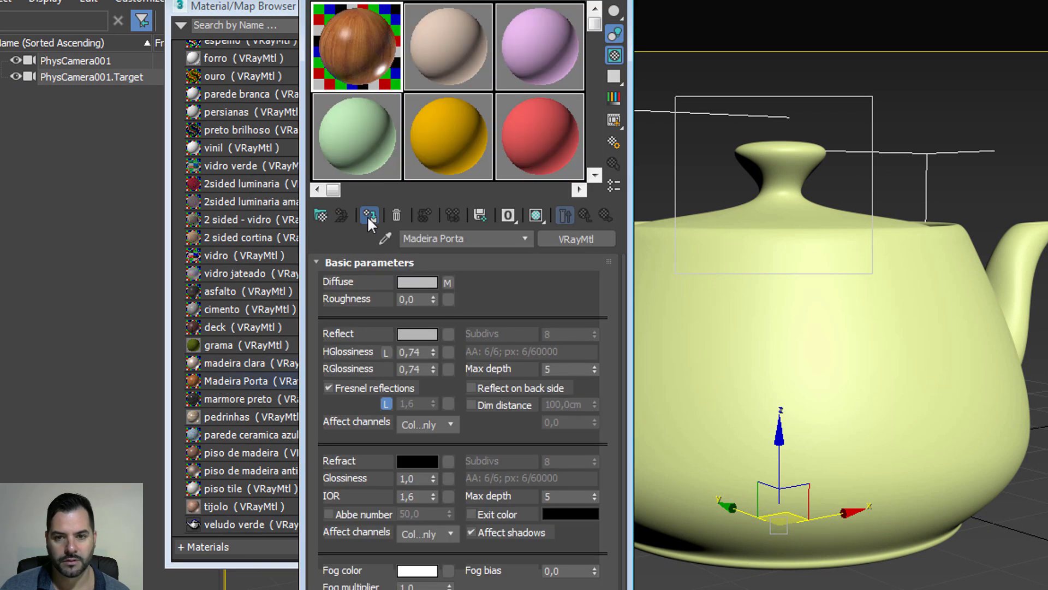
{"action": "left_click", "coordinate": [368, 215]}
Render the lid region with the wood material and arrange the V-Ray frame buffer beside the Rendered Frame Window for comparison
{"action": "key", "text": "shift+q"}
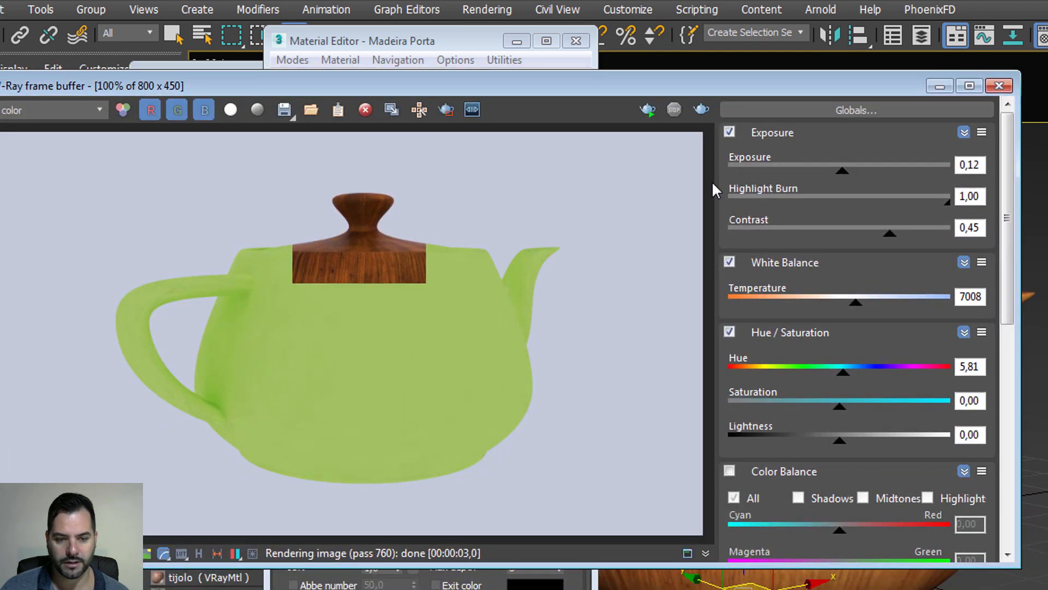
{"action": "left_click", "coordinate": [1032, 33]}
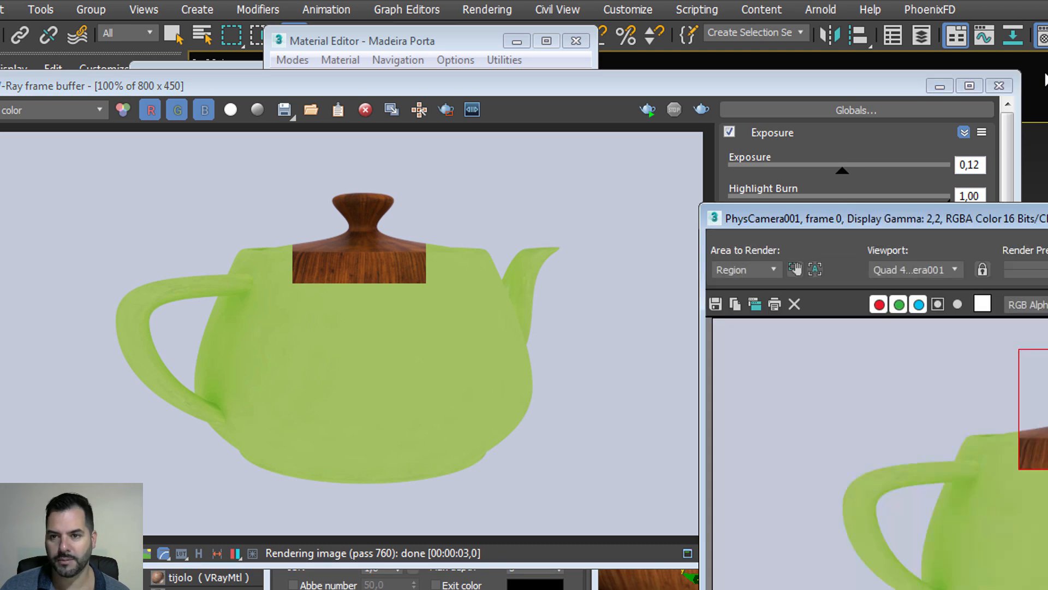
{"action": "left_click_drag", "start_coordinate": [934, 203], "coordinate": [931, 177]}
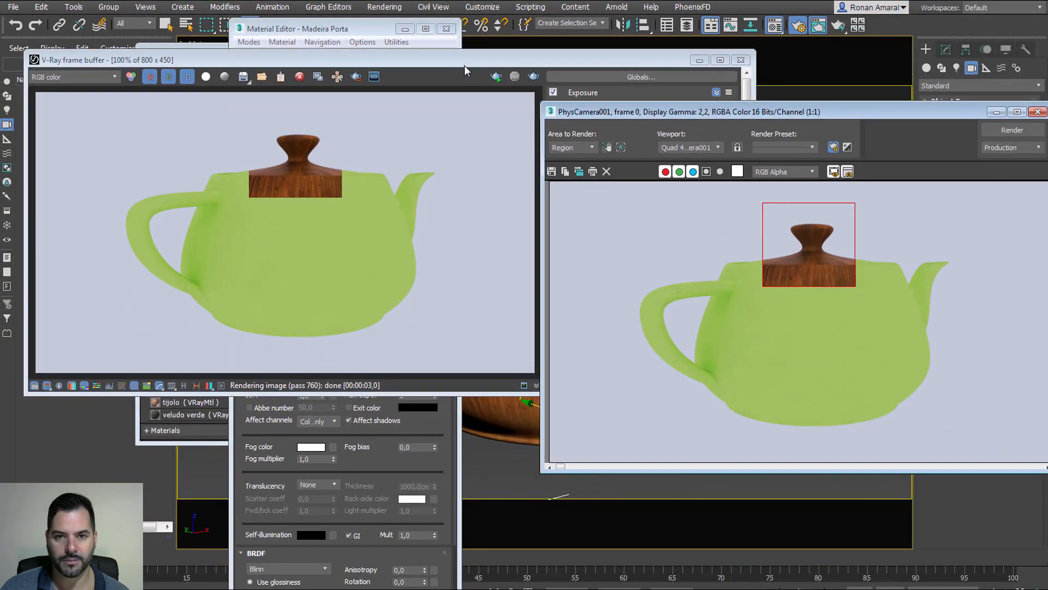
{"action": "left_click_drag", "start_coordinate": [578, 87], "coordinate": [575, 149]}
{"action": "left_click_drag", "start_coordinate": [461, 114], "coordinate": [460, 115]}
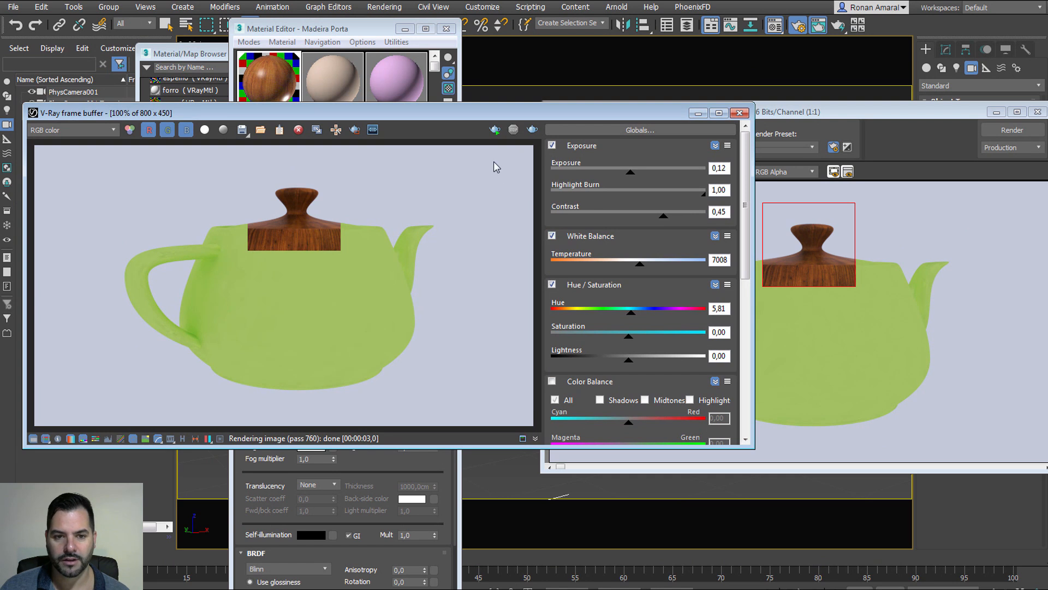
{"action": "left_click", "coordinate": [829, 265]}
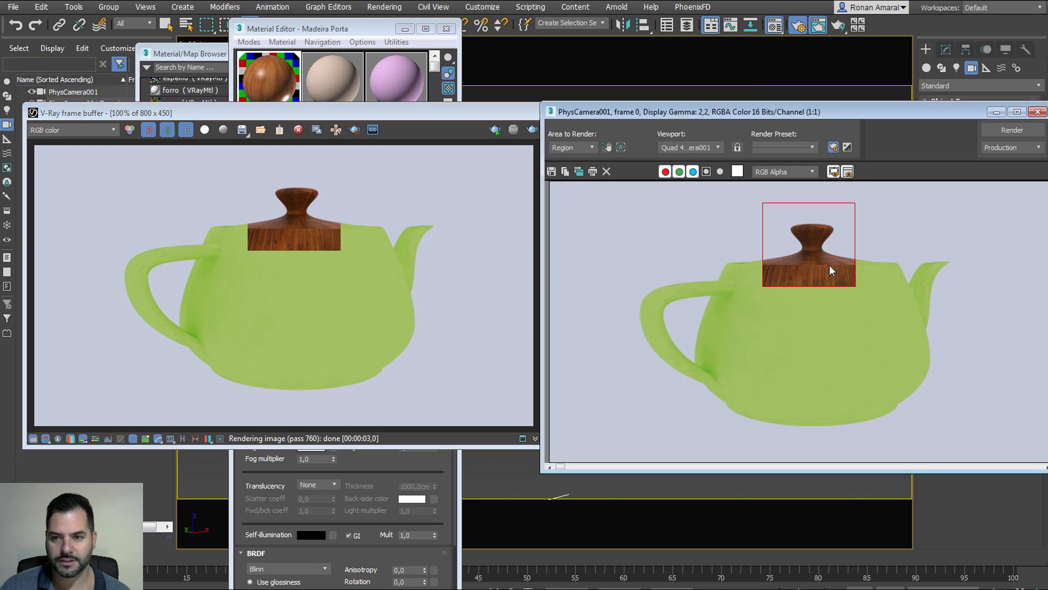
{"action": "left_click", "coordinate": [436, 228]}
{"action": "left_click", "coordinate": [869, 109]}
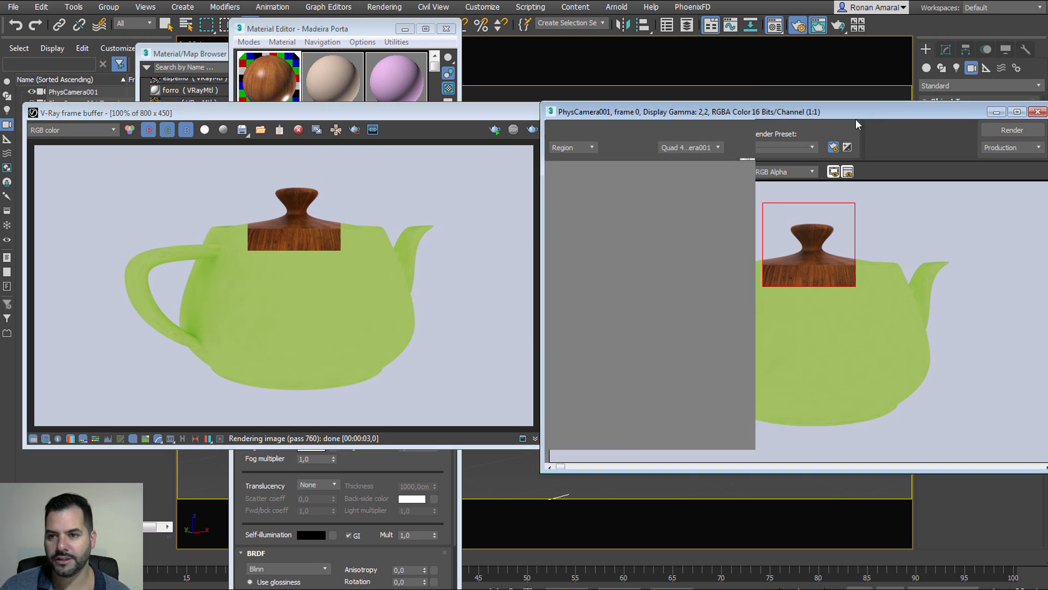
{"action": "left_click_drag", "start_coordinate": [799, 111], "coordinate": [787, 107]}
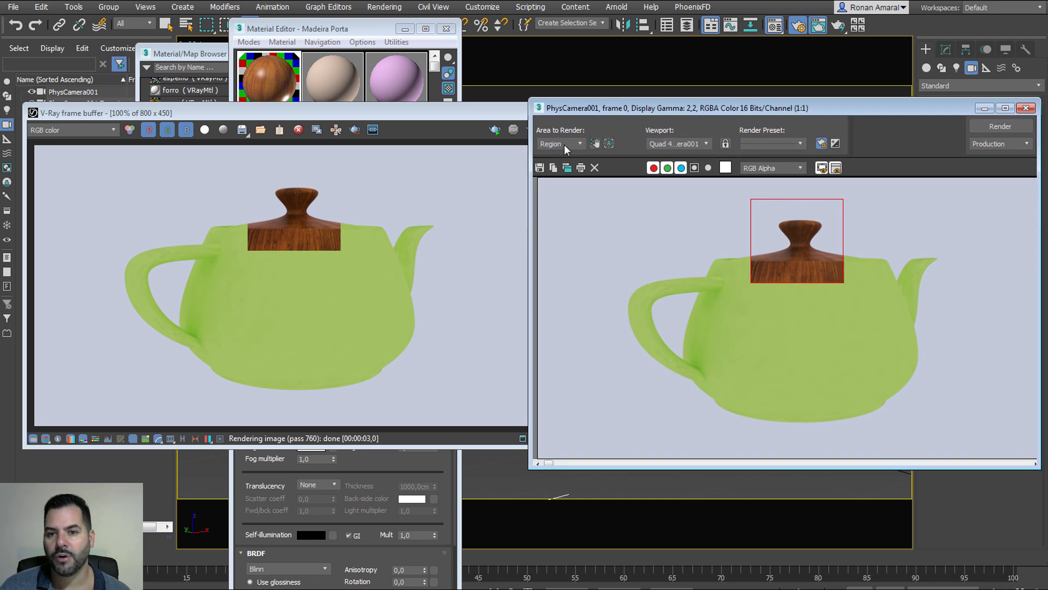
Enable region rendering in the V-Ray frame buffer, draw a region over the teapot body's spout side, and render it
{"action": "left_click", "coordinate": [356, 130]}
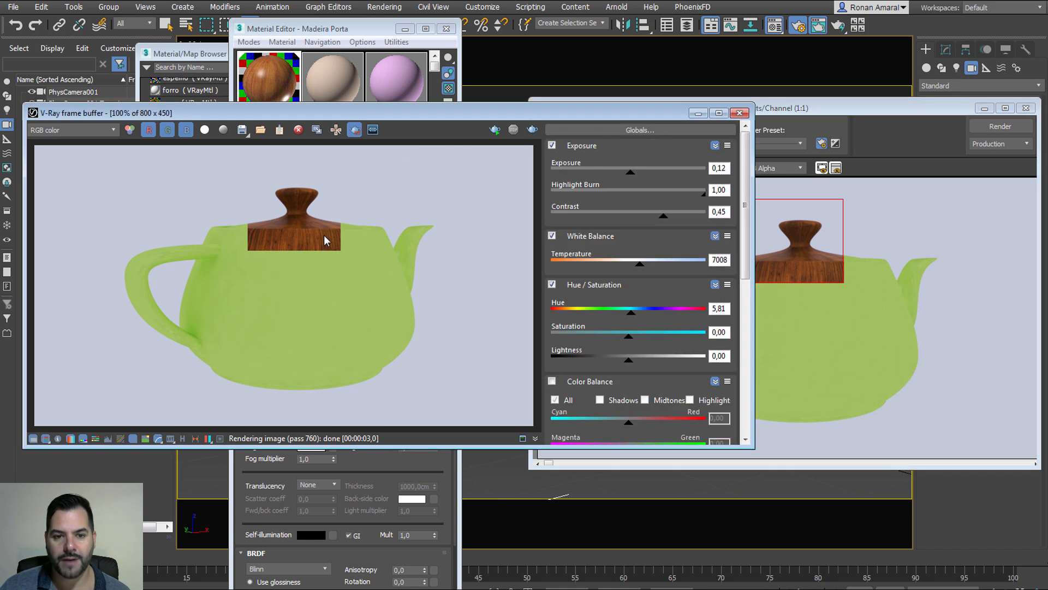
{"action": "left_click_drag", "start_coordinate": [353, 264], "coordinate": [443, 340]}
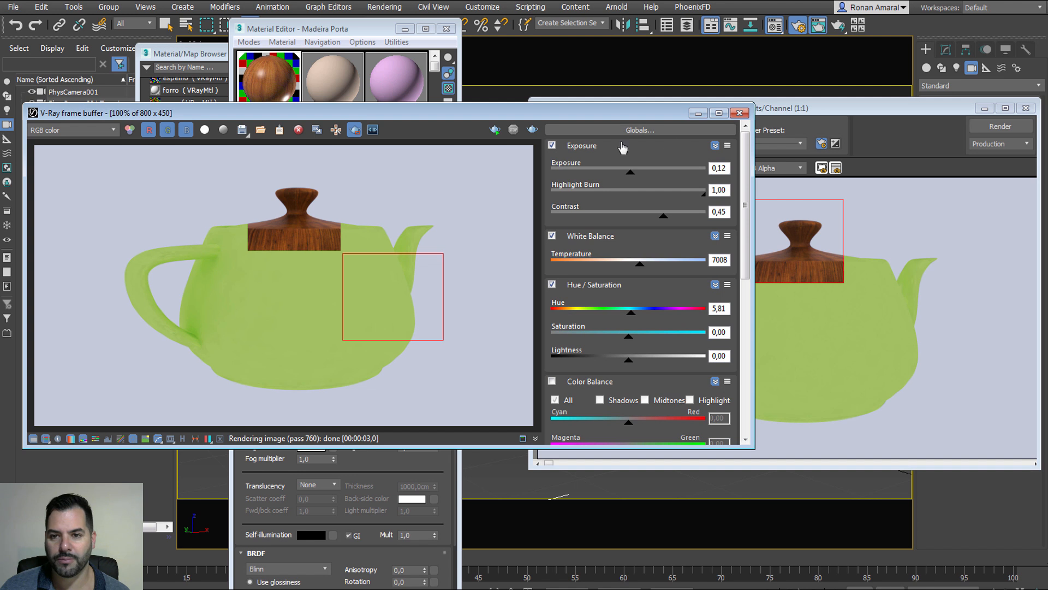
{"action": "left_click", "coordinate": [532, 129]}
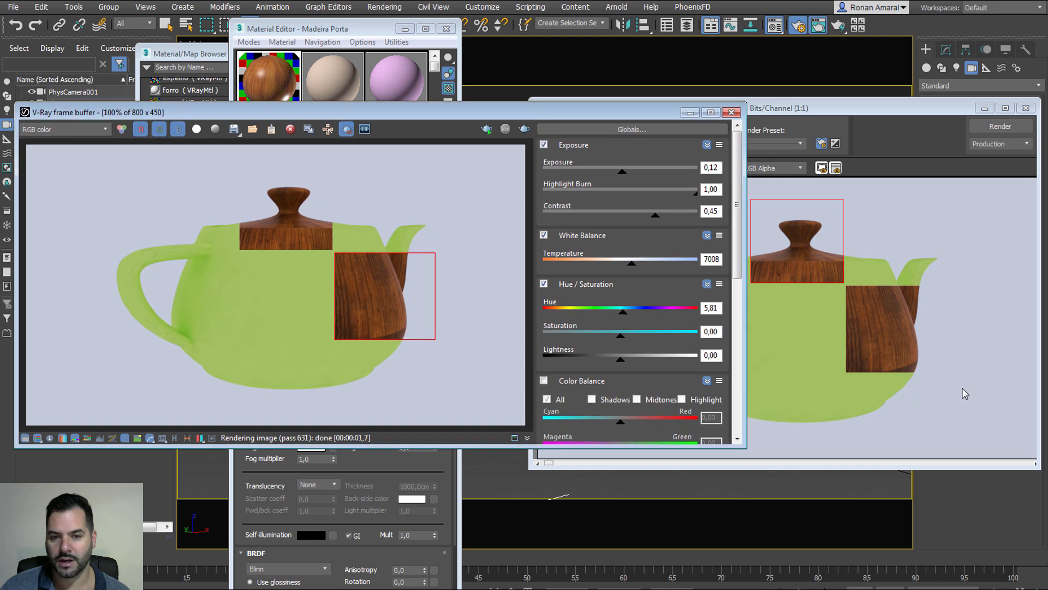
Move the Rendered Frame Window's render region onto the upper part of the teapot handle and make it smaller
{"action": "left_click", "coordinate": [938, 327]}
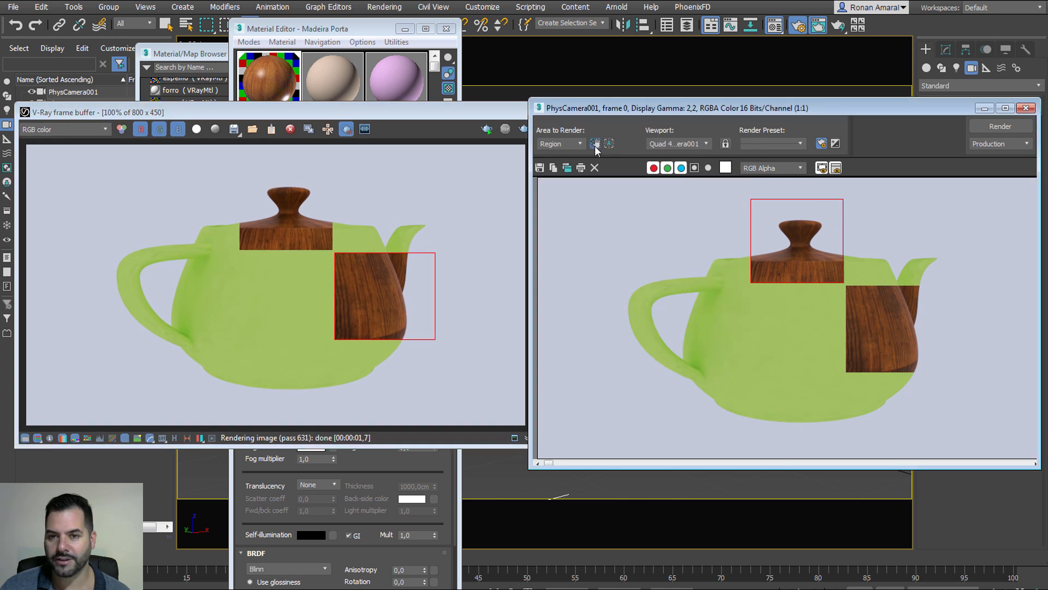
{"action": "left_click_drag", "start_coordinate": [828, 253], "coordinate": [763, 348]}
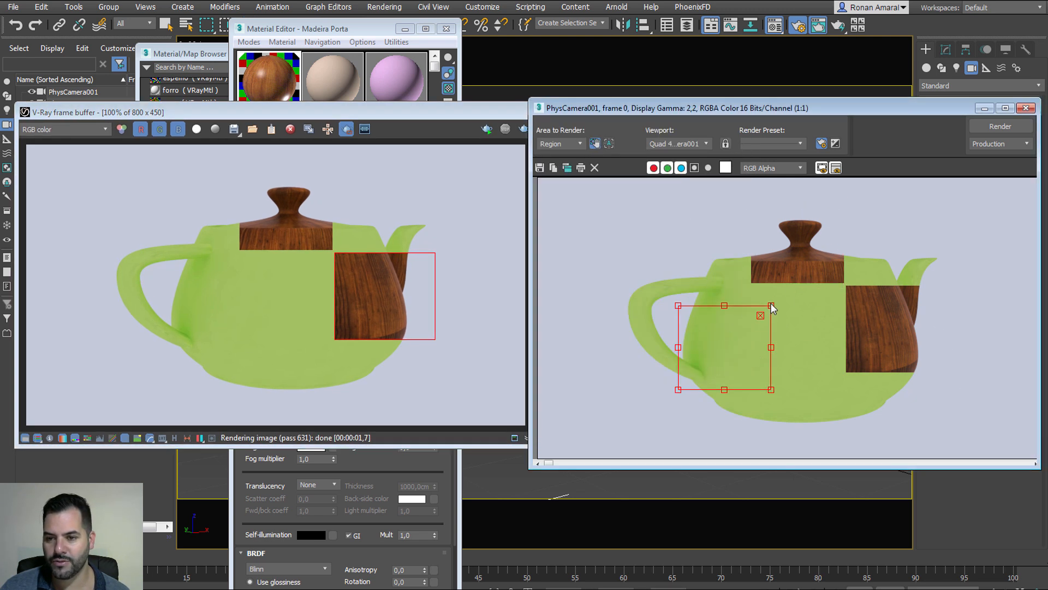
{"action": "mouse_move", "coordinate": [771, 307]}
{"action": "left_mouse_down"}
{"action": "mouse_move", "coordinate": [724, 293]}
{"action": "mouse_move", "coordinate": [744, 258]}
{"action": "mouse_move", "coordinate": [753, 310]}
{"action": "left_mouse_up"}
{"action": "left_click_drag", "start_coordinate": [739, 351], "coordinate": [721, 296]}
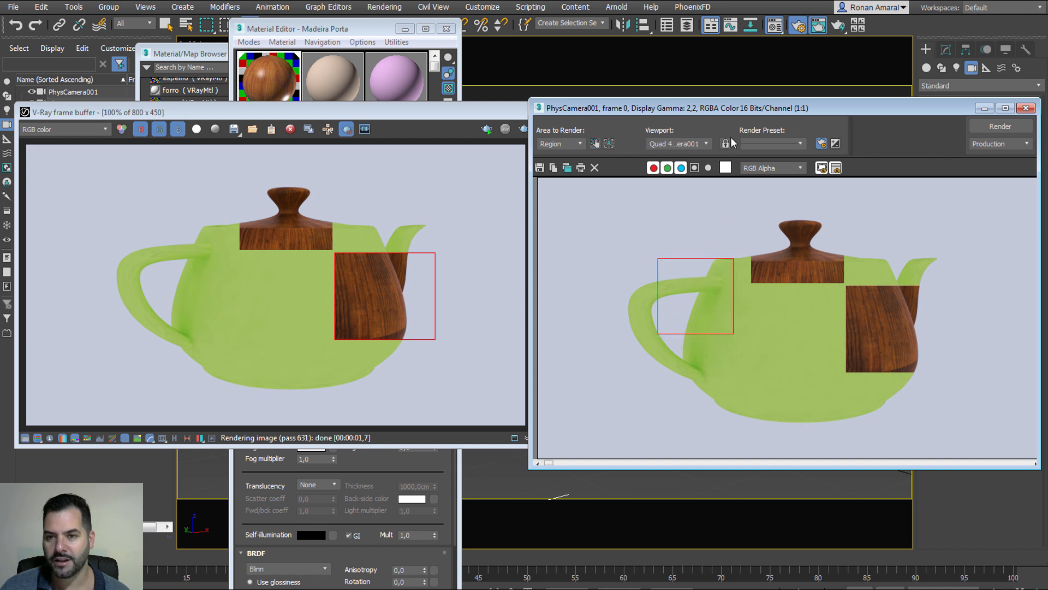
Clear the frame buffer and material windows off the camera viewport to show its render region, and deselect the teapot
{"action": "left_click_drag", "start_coordinate": [712, 107], "coordinate": [613, 318]}
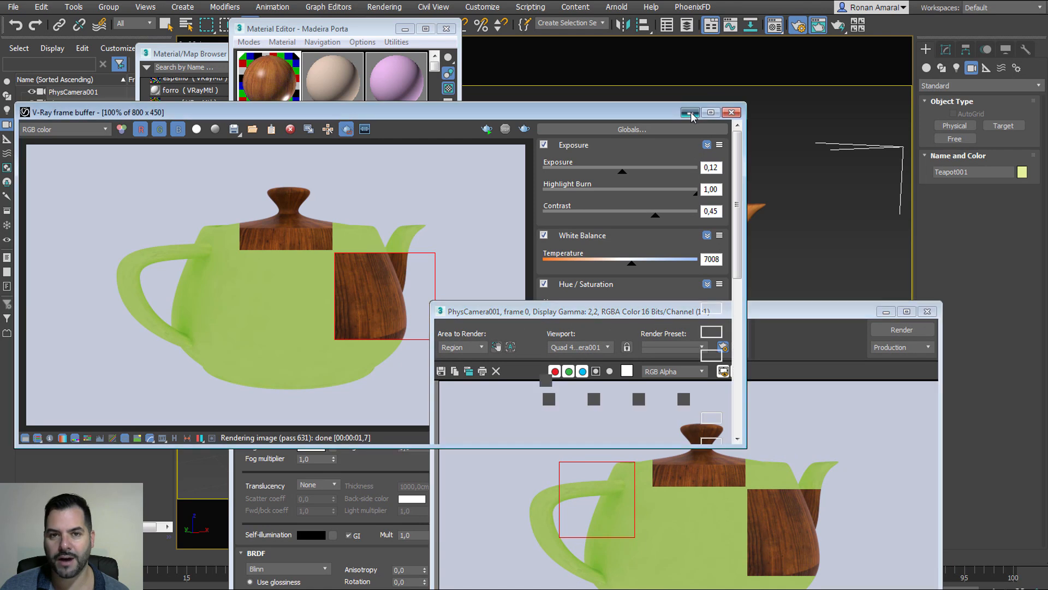
{"action": "left_click", "coordinate": [690, 112]}
{"action": "left_click", "coordinate": [405, 28]}
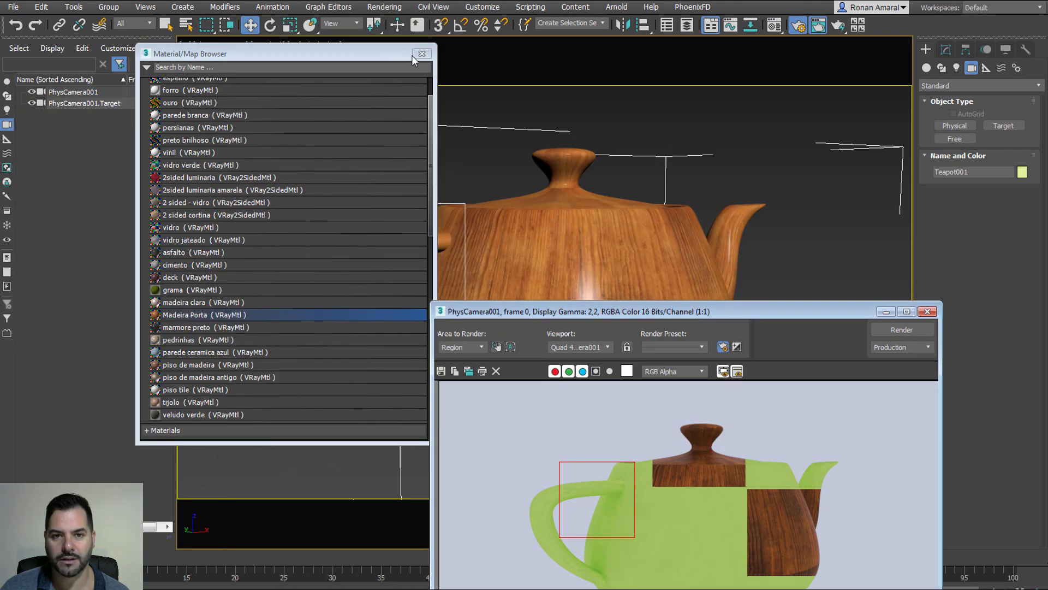
{"action": "left_click", "coordinate": [420, 50]}
{"action": "left_click", "coordinate": [431, 186]}
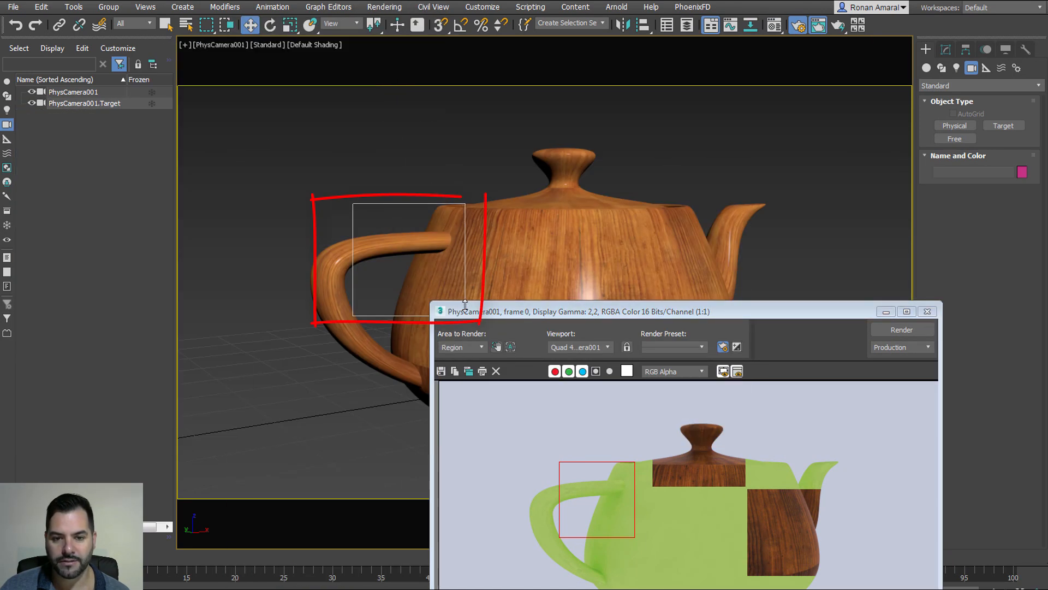
Set the Rendered Frame Window's area to render back to View and close that window
{"action": "left_click", "coordinate": [466, 347]}
{"action": "left_click", "coordinate": [450, 361]}
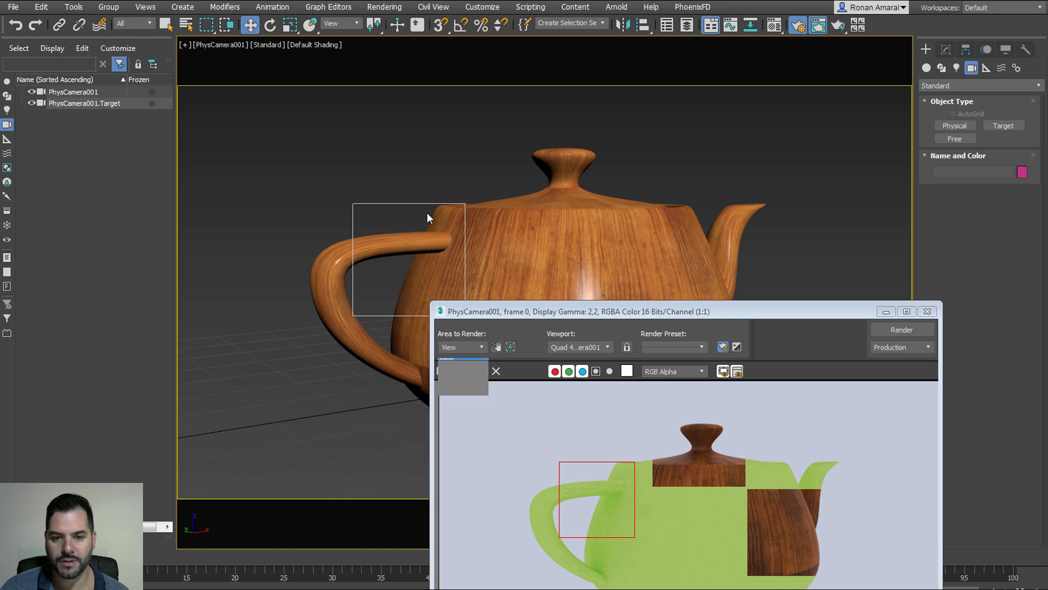
{"action": "left_click_drag", "start_coordinate": [490, 312], "coordinate": [483, 92]}
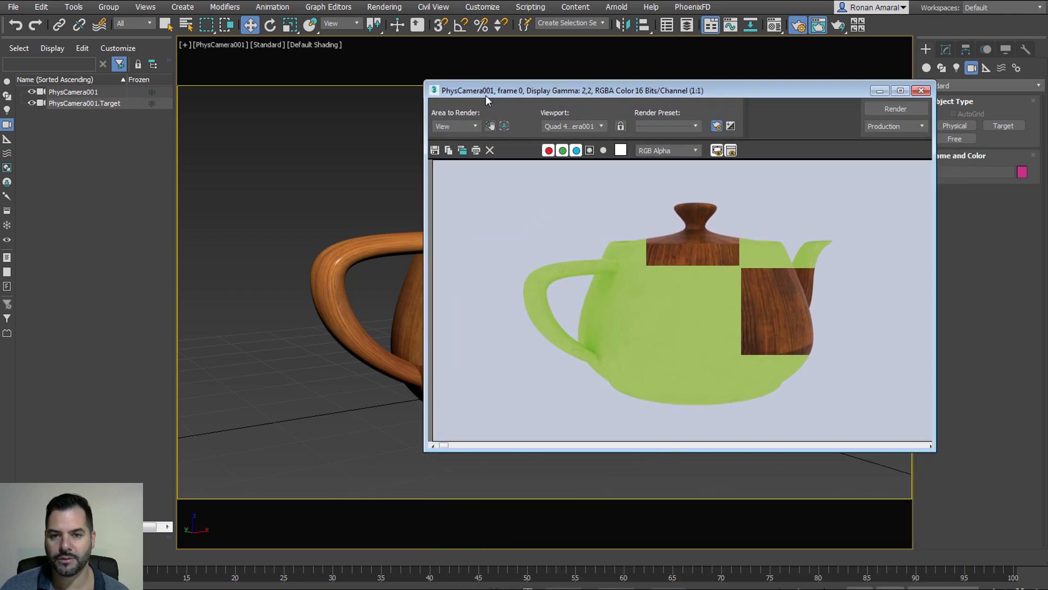
{"action": "left_click", "coordinate": [921, 91]}
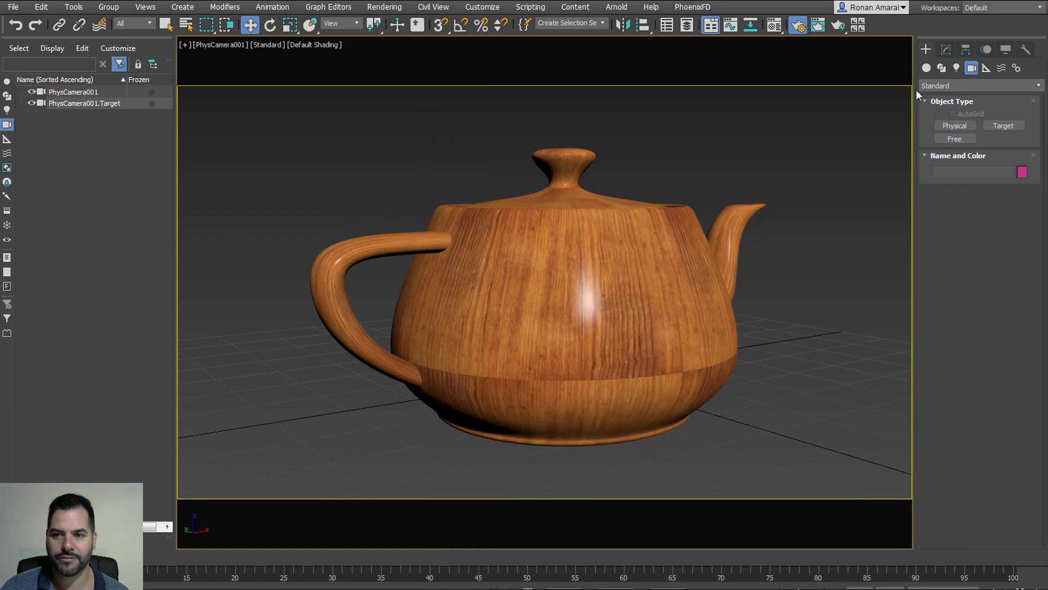
Open the render setup, place it beside the viewport, and reopen the last V-Ray frame buffer from its Frame buffer settings
{"action": "left_click", "coordinate": [796, 26]}
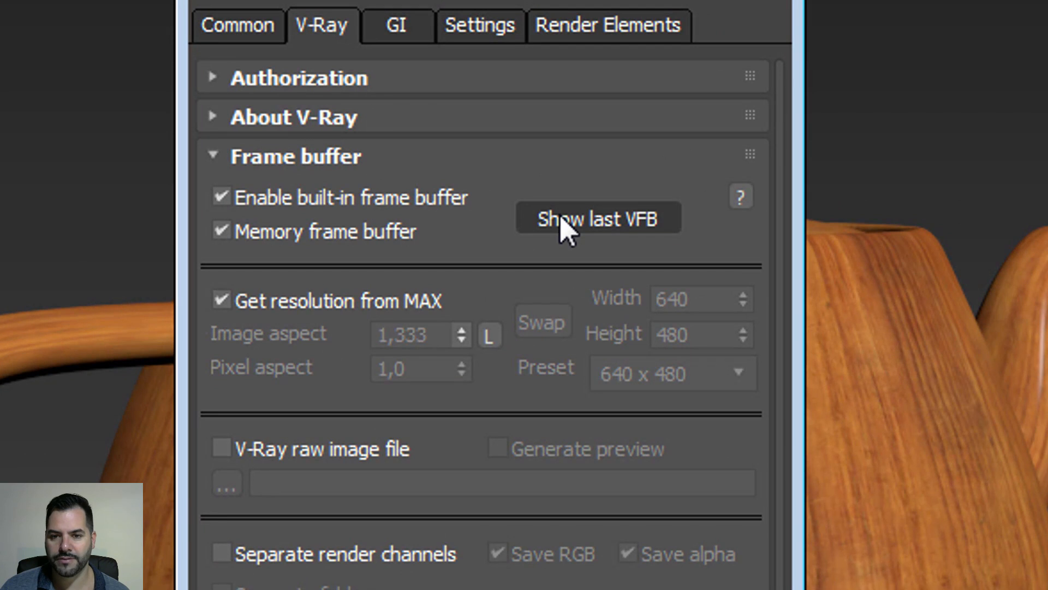
{"action": "left_click", "coordinate": [561, 218]}
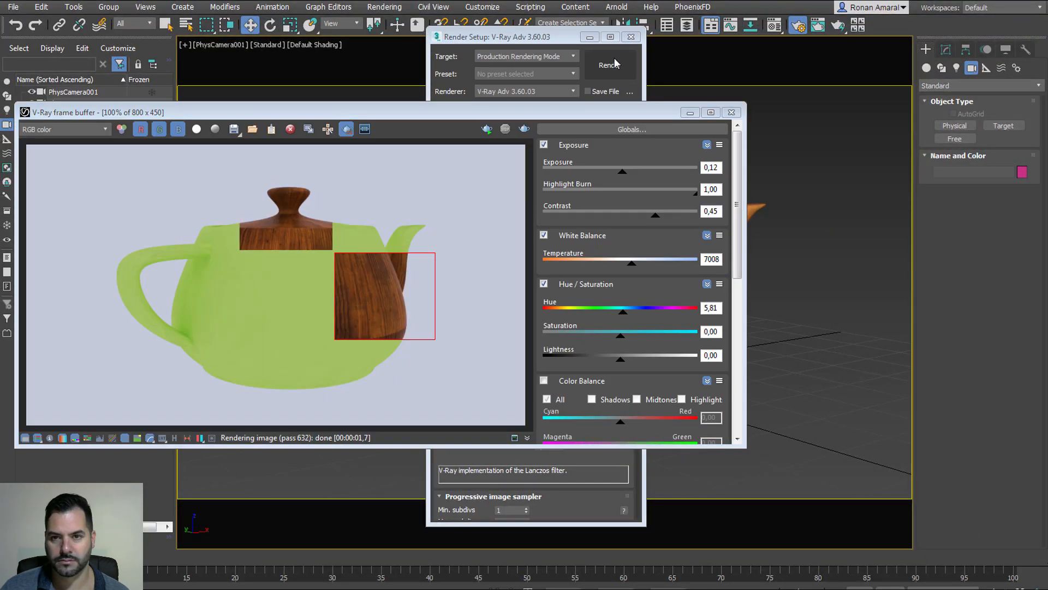
{"action": "left_click_drag", "start_coordinate": [563, 38], "coordinate": [884, 42]}
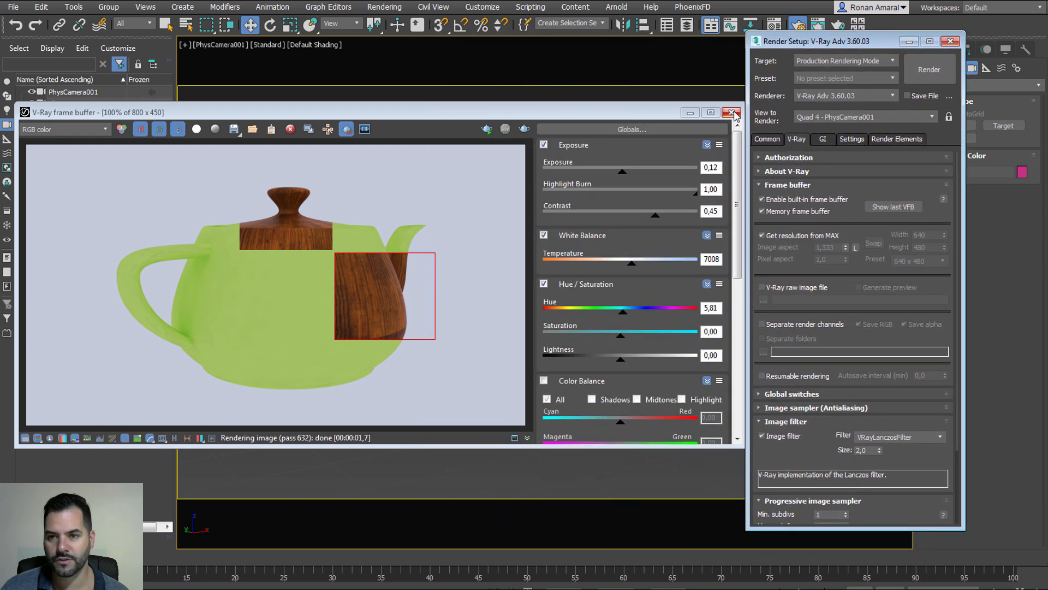
{"action": "left_click", "coordinate": [731, 113]}
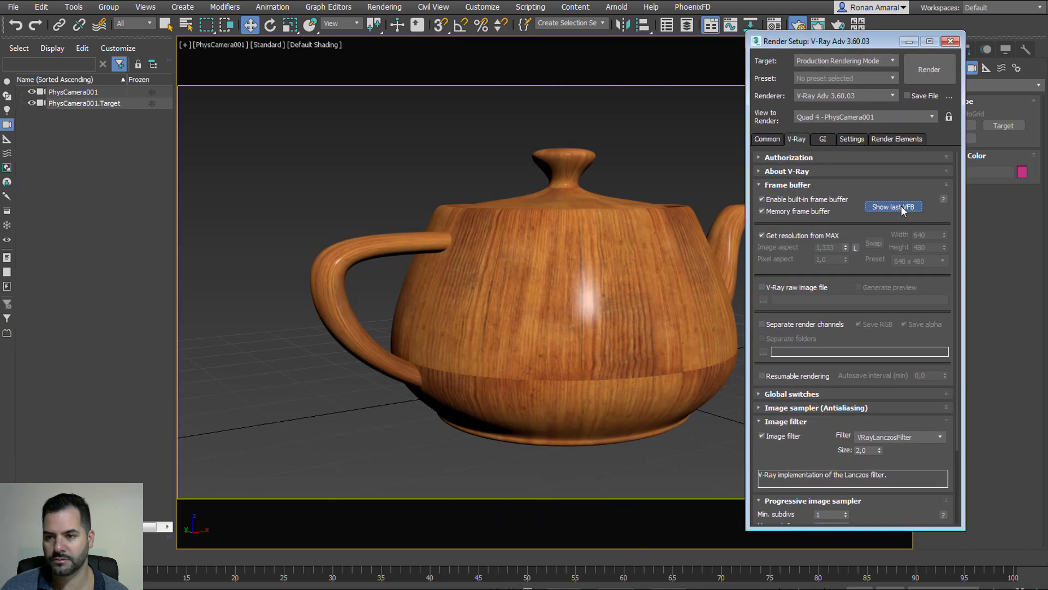
{"action": "left_click", "coordinate": [899, 206]}
{"action": "left_click_drag", "start_coordinate": [398, 101], "coordinate": [464, 107]}
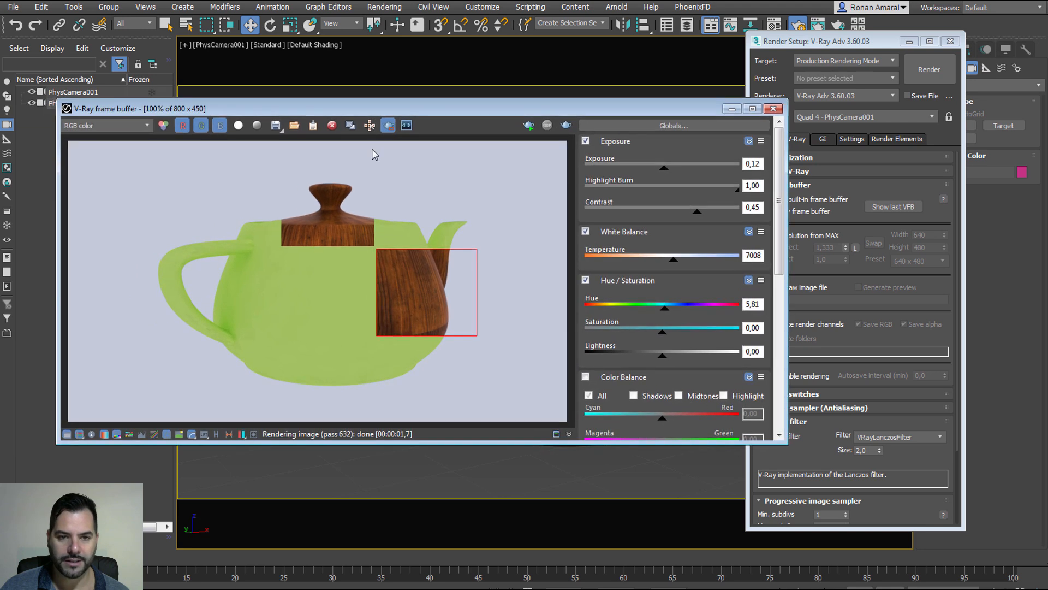
Toggle region rendering off and on in the V-Ray frame buffer, and draw trial regions over the teapot's handle, body and spout
{"action": "left_click", "coordinate": [388, 127]}
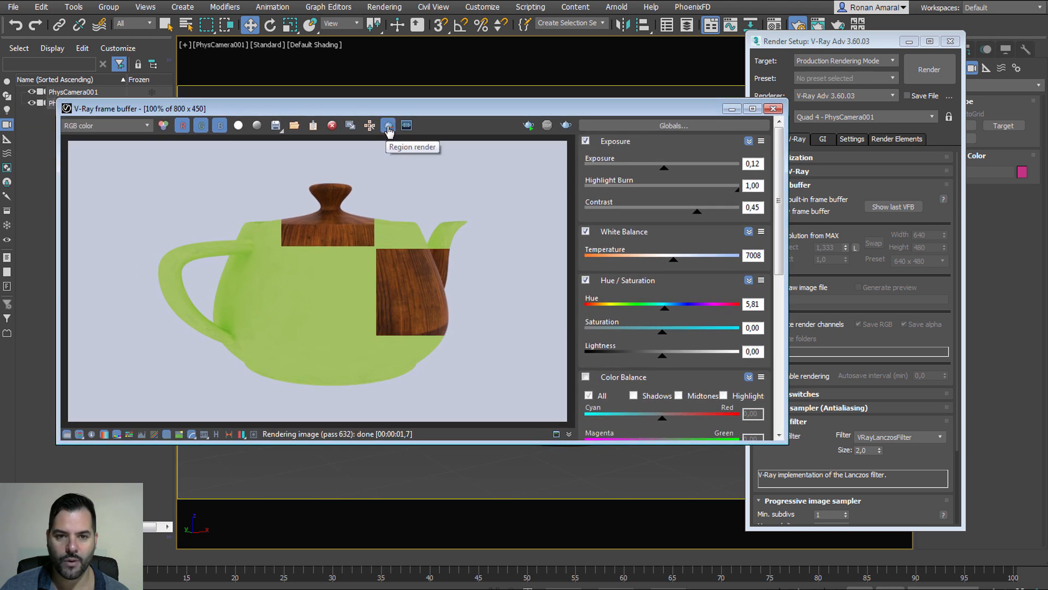
{"action": "left_click", "coordinate": [388, 126]}
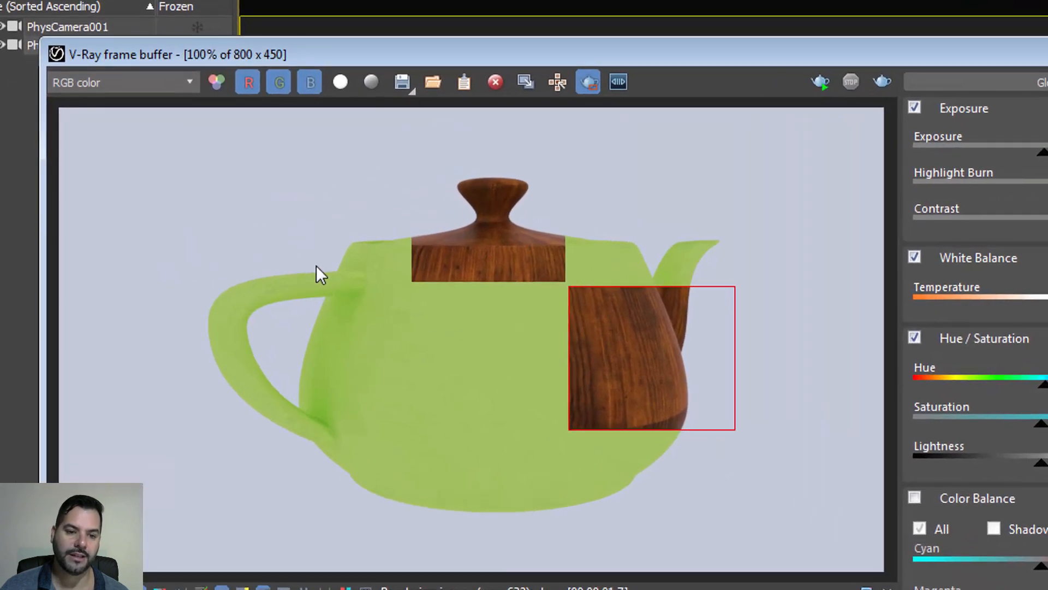
{"action": "left_click_drag", "start_coordinate": [316, 266], "coordinate": [396, 397]}
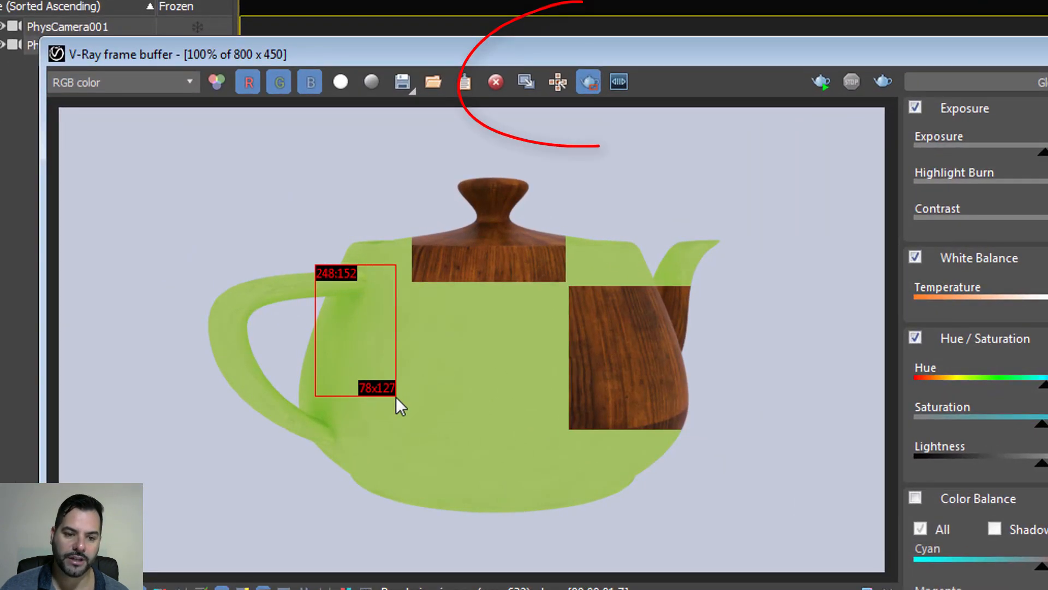
{"action": "left_click_drag", "start_coordinate": [471, 376], "coordinate": [552, 509]}
{"action": "left_click_drag", "start_coordinate": [265, 266], "coordinate": [375, 342]}
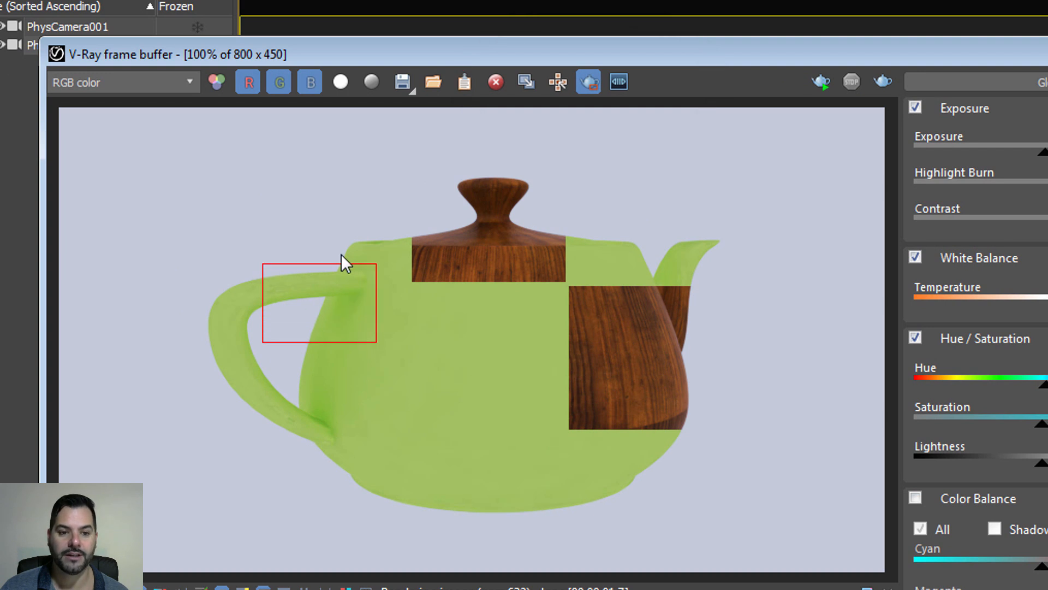
{"action": "left_click_drag", "start_coordinate": [327, 213], "coordinate": [468, 292]}
{"action": "left_click_drag", "start_coordinate": [550, 221], "coordinate": [745, 312]}
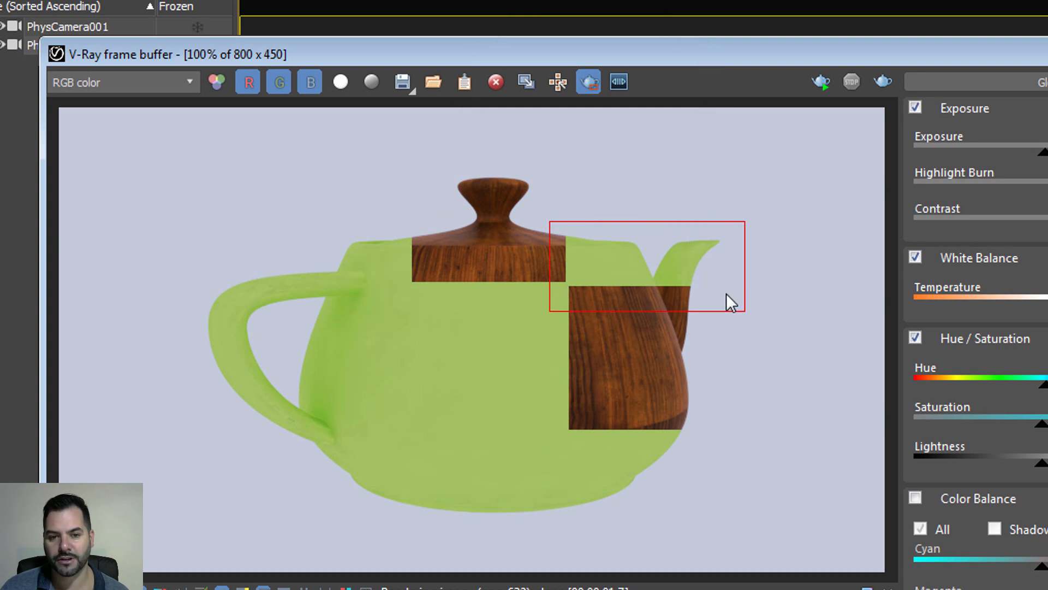
{"action": "left_click_drag", "start_coordinate": [291, 239], "coordinate": [409, 358]}
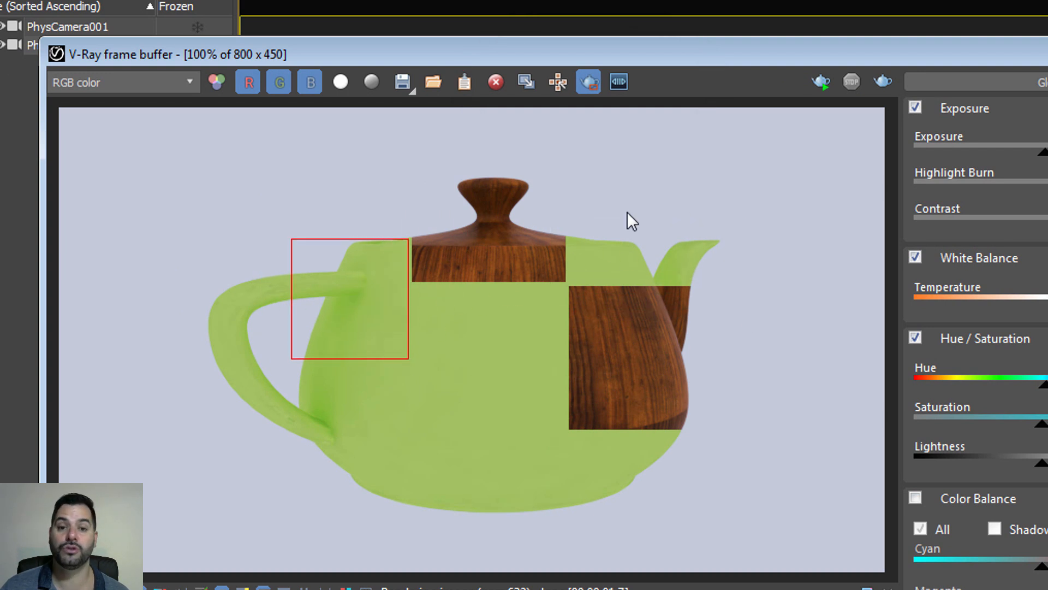
Draw a render region around the whole teapot in the V-Ray frame buffer and render it
{"action": "left_click_drag", "start_coordinate": [196, 159], "coordinate": [750, 530]}
{"action": "left_click", "coordinate": [883, 82]}
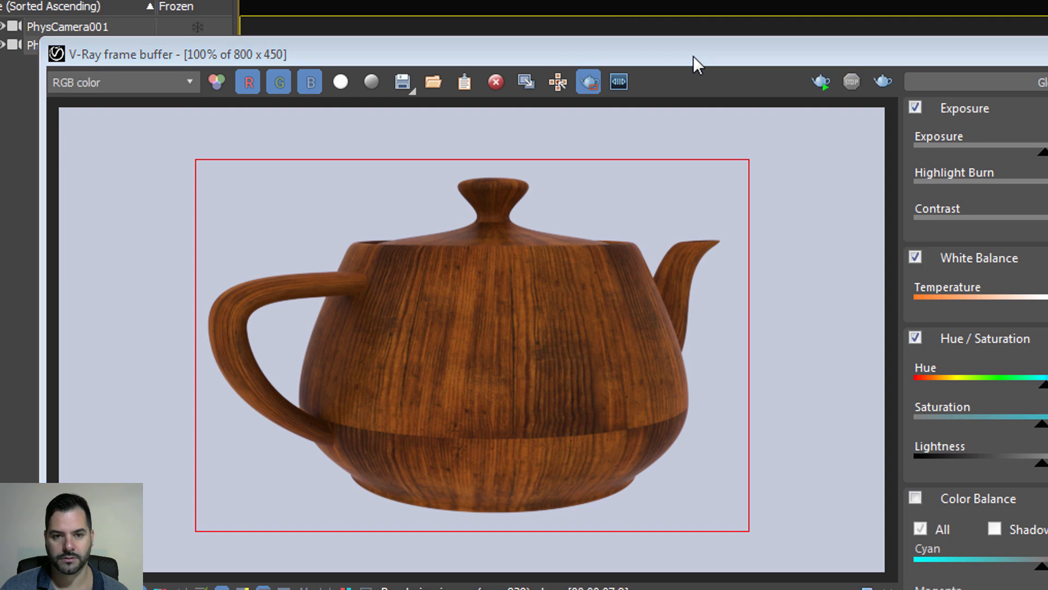
{"action": "left_click_drag", "start_coordinate": [693, 55], "coordinate": [762, 72]}
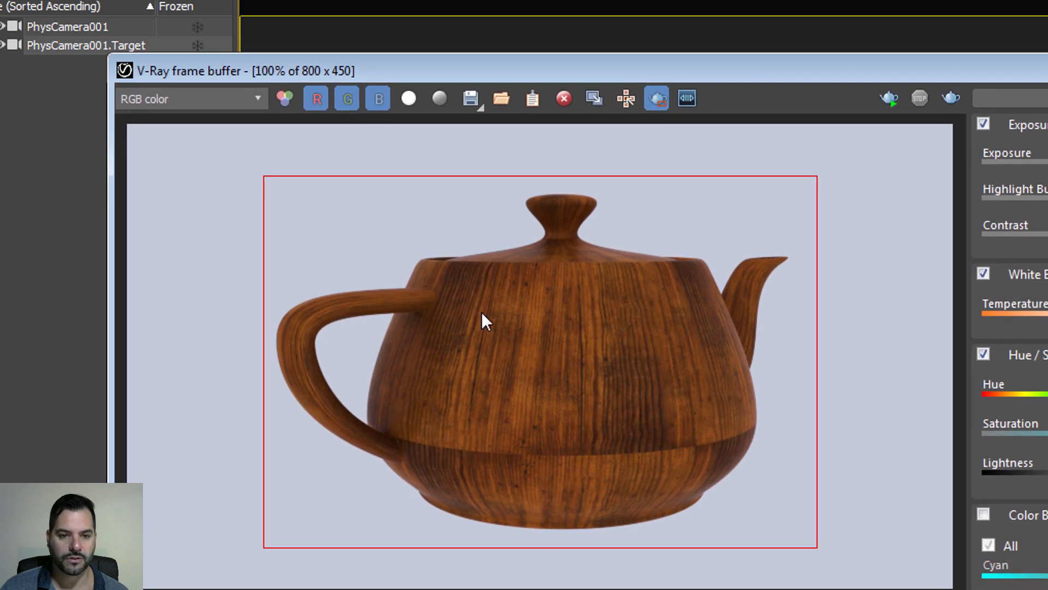
{"action": "left_click_drag", "start_coordinate": [679, 77], "coordinate": [663, 55]}
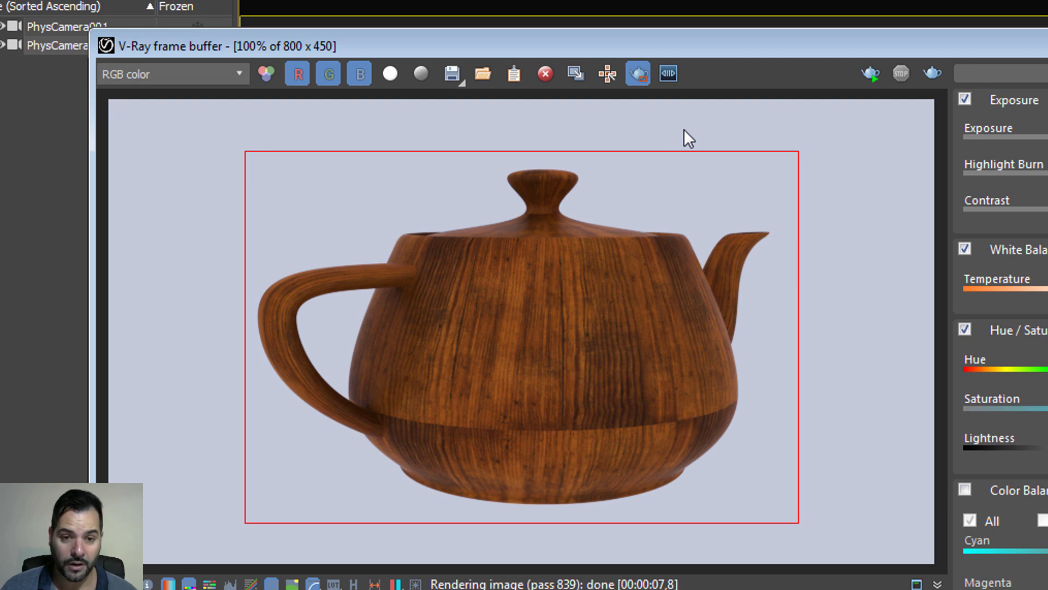
Move the frame buffer down to uncover the teapot in the viewport, select the teapot, and bring up the Material Editor beside it
{"action": "left_click_drag", "start_coordinate": [762, 51], "coordinate": [768, 265]}
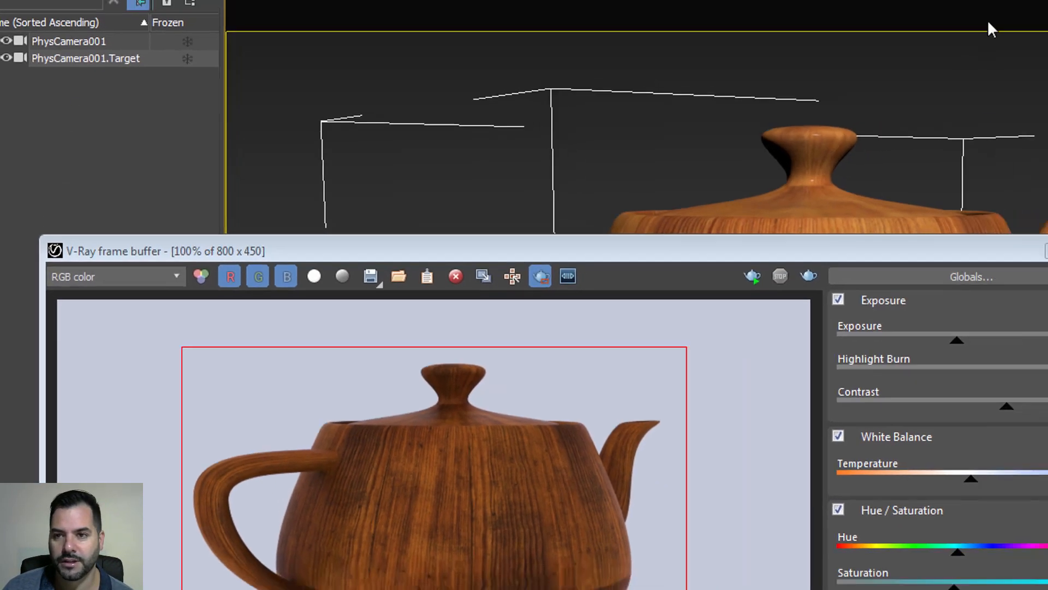
{"action": "left_click", "coordinate": [798, 25]}
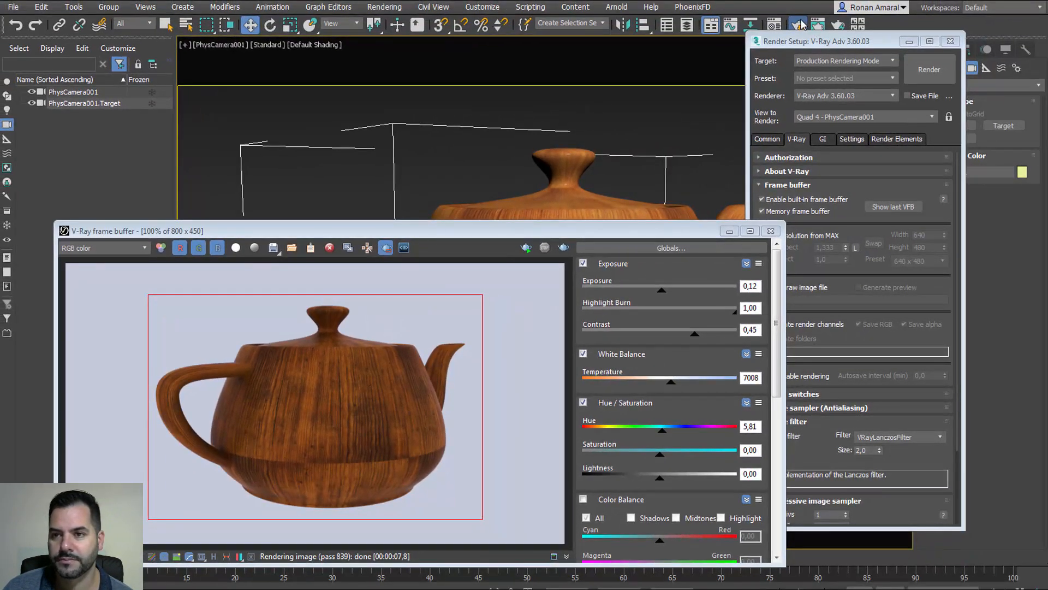
{"action": "left_click", "coordinate": [798, 25]}
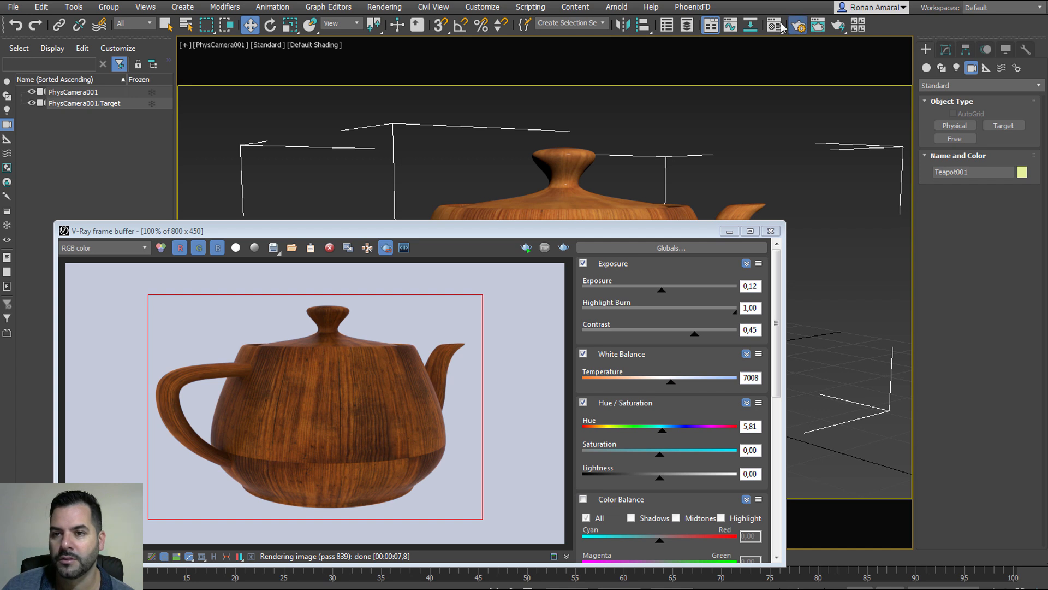
{"action": "left_click", "coordinate": [774, 25]}
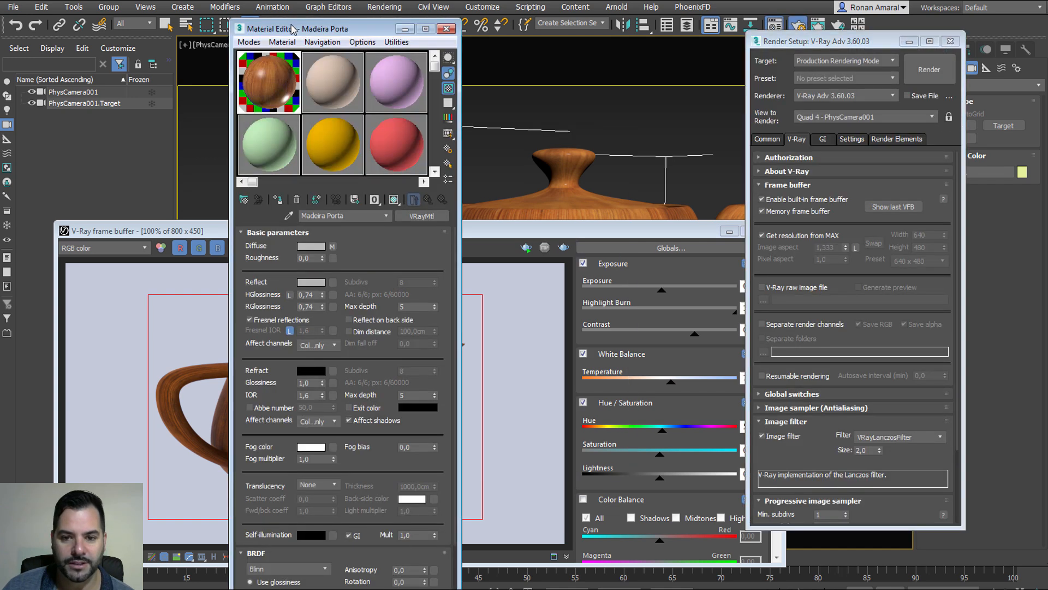
{"action": "left_click_drag", "start_coordinate": [292, 25], "coordinate": [701, 38]}
Load the "parede ceramica azul" material into the second sample slot and assign it to the selected teapot
{"action": "left_click", "coordinate": [739, 97]}
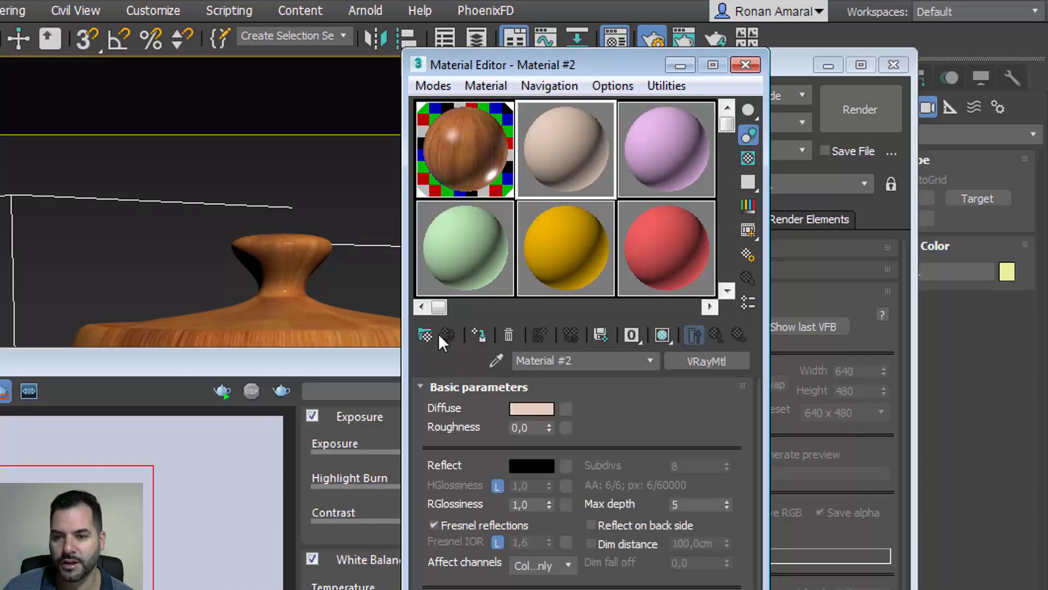
{"action": "left_click", "coordinate": [427, 331]}
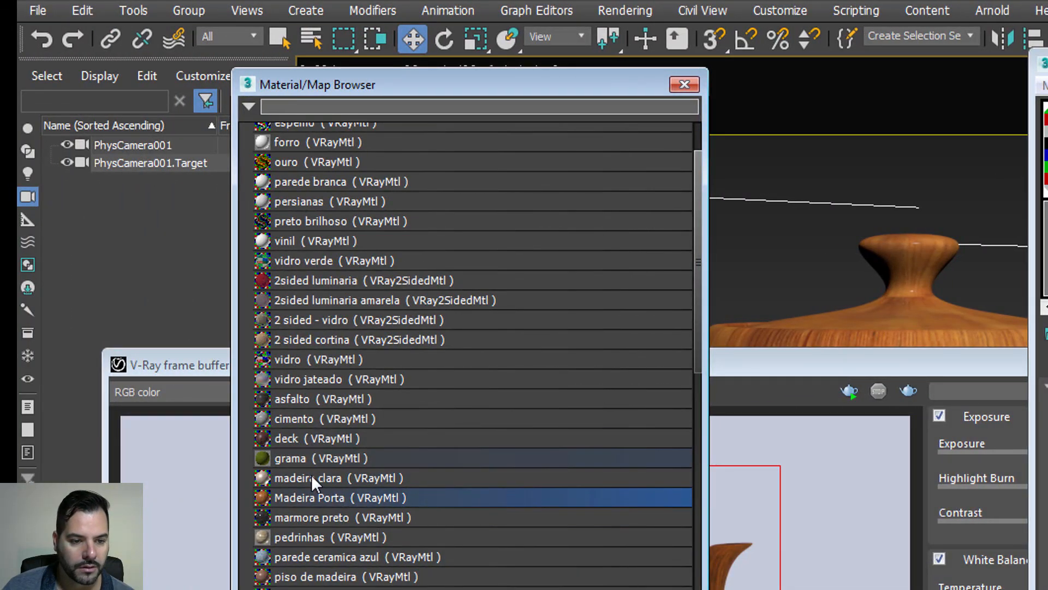
{"action": "double_click", "coordinate": [319, 558]}
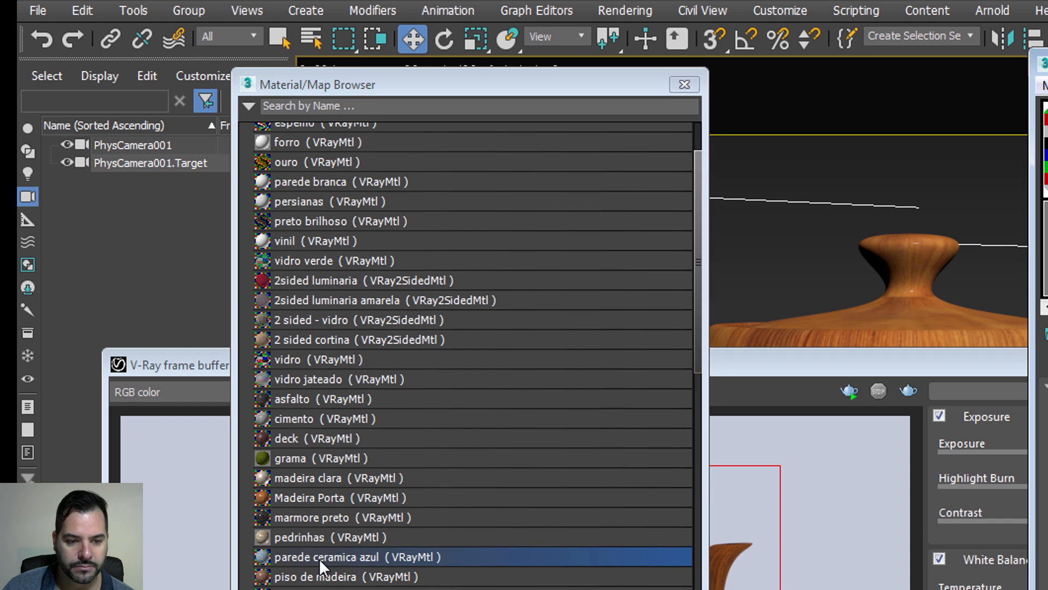
{"action": "left_click", "coordinate": [684, 84]}
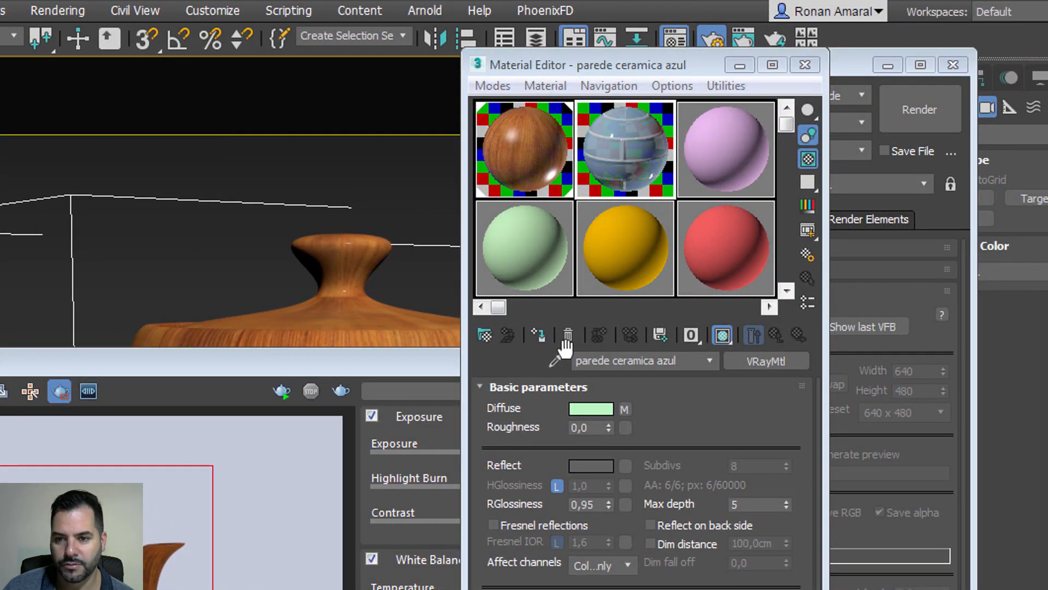
{"action": "left_click", "coordinate": [540, 331]}
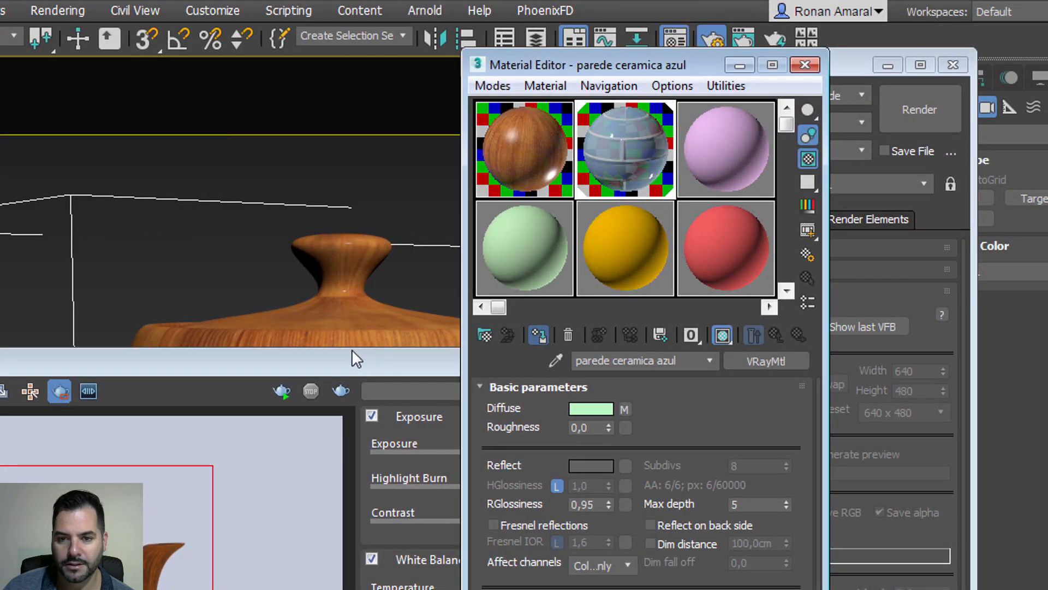
Draw a render region over the teapot's lid, spout and upper body on the spout side, and render it with the tile material
{"action": "left_click_drag", "start_coordinate": [316, 357], "coordinate": [464, 309]}
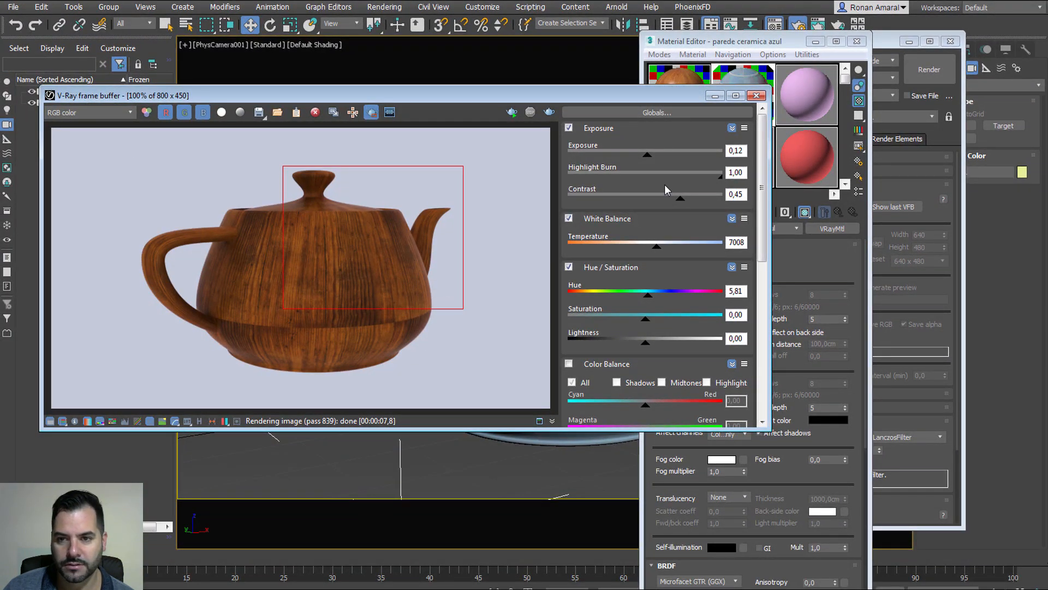
{"action": "left_click", "coordinate": [549, 112]}
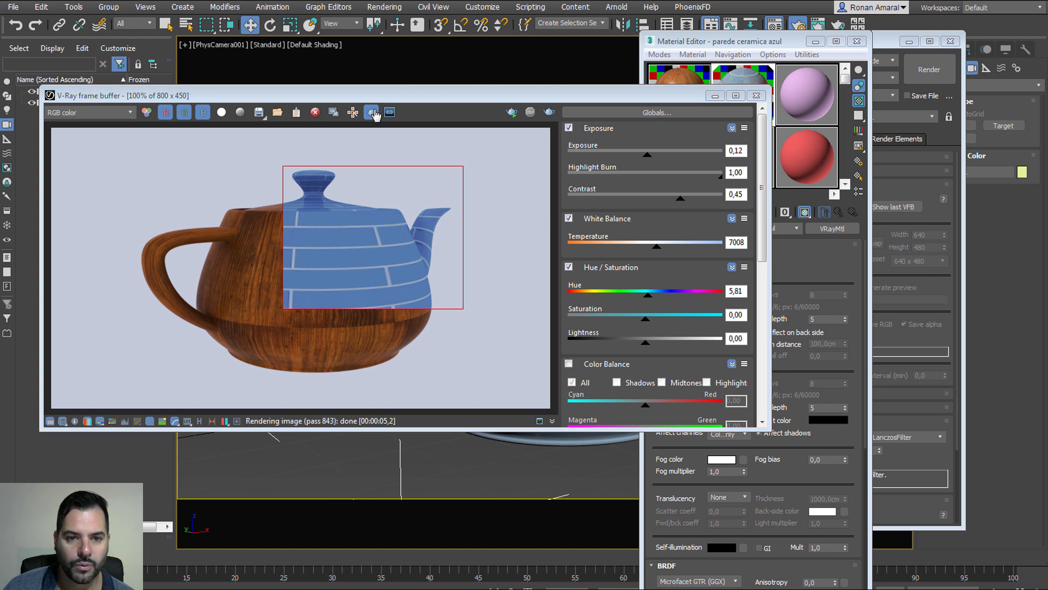
{"action": "left_click_drag", "start_coordinate": [49, 96], "coordinate": [36, 63]}
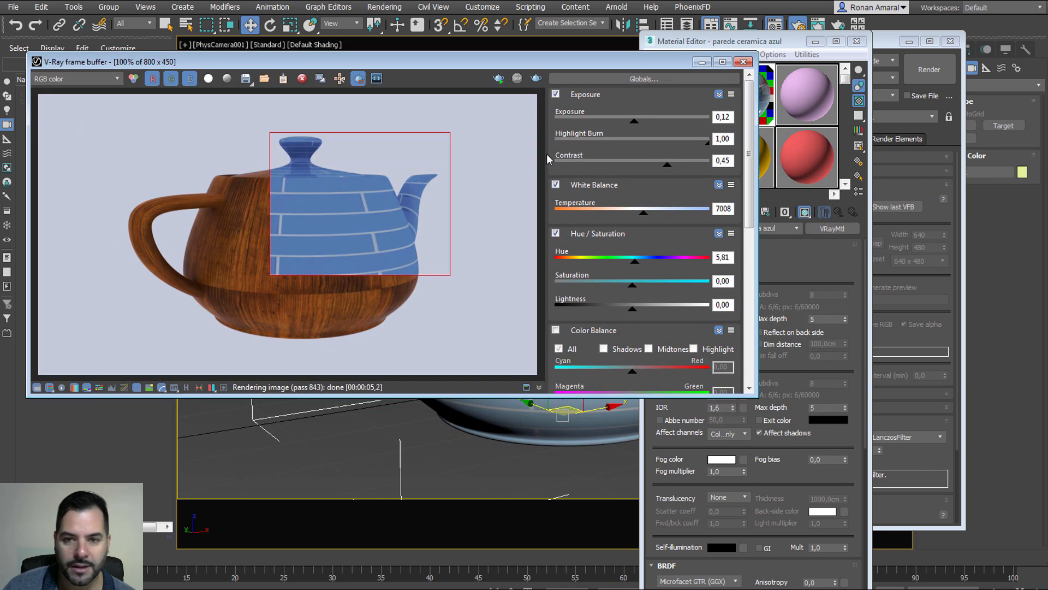
Turn off the Exposure, White Balance and Hue / Saturation corrections in the V-Ray frame buffer
{"action": "left_click", "coordinate": [555, 95]}
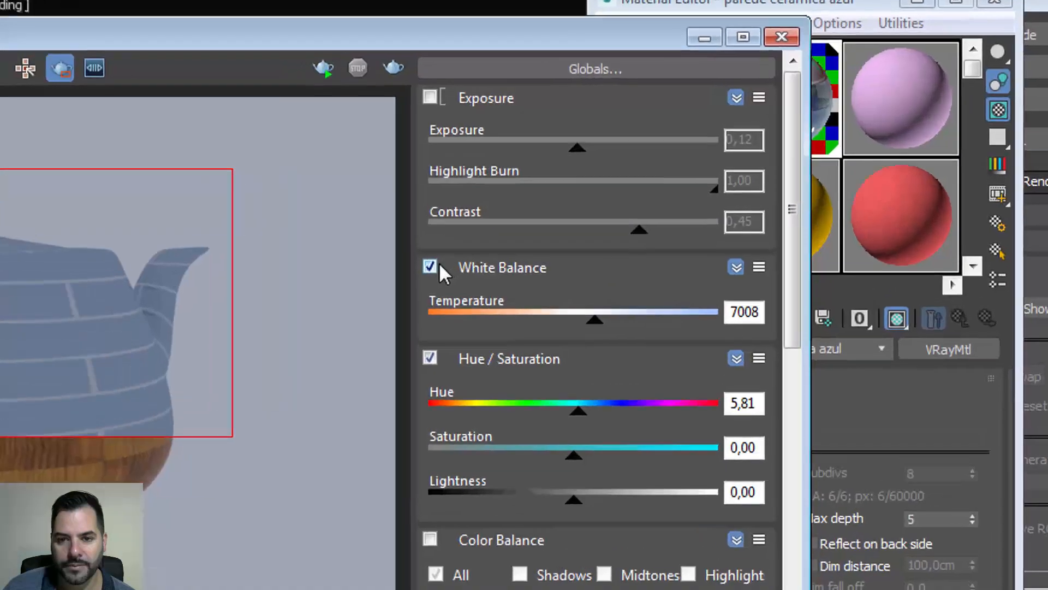
{"action": "left_click", "coordinate": [556, 185]}
{"action": "left_click", "coordinate": [409, 378]}
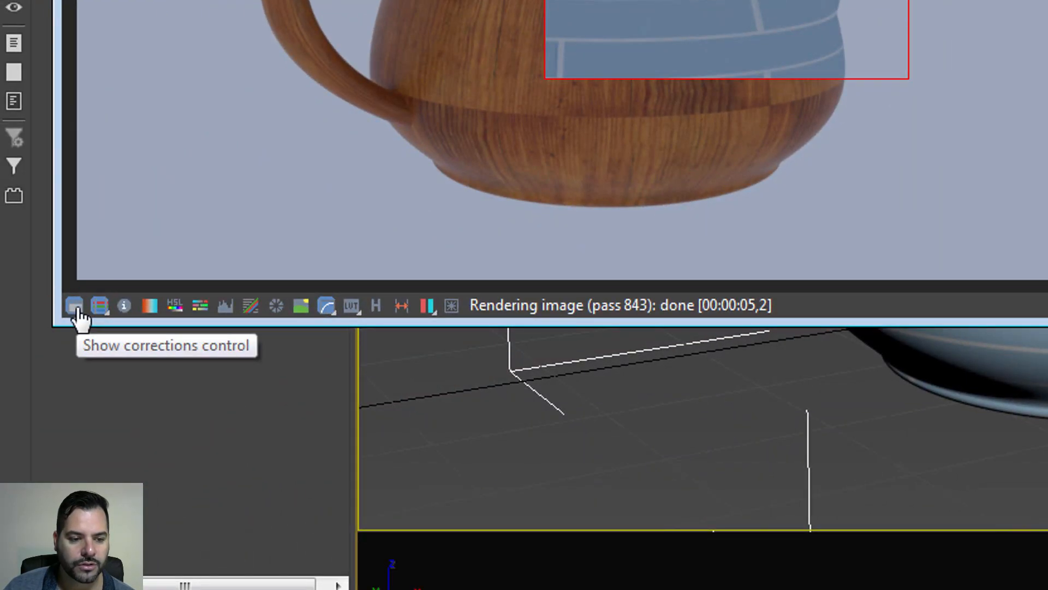
{"action": "left_click", "coordinate": [75, 306]}
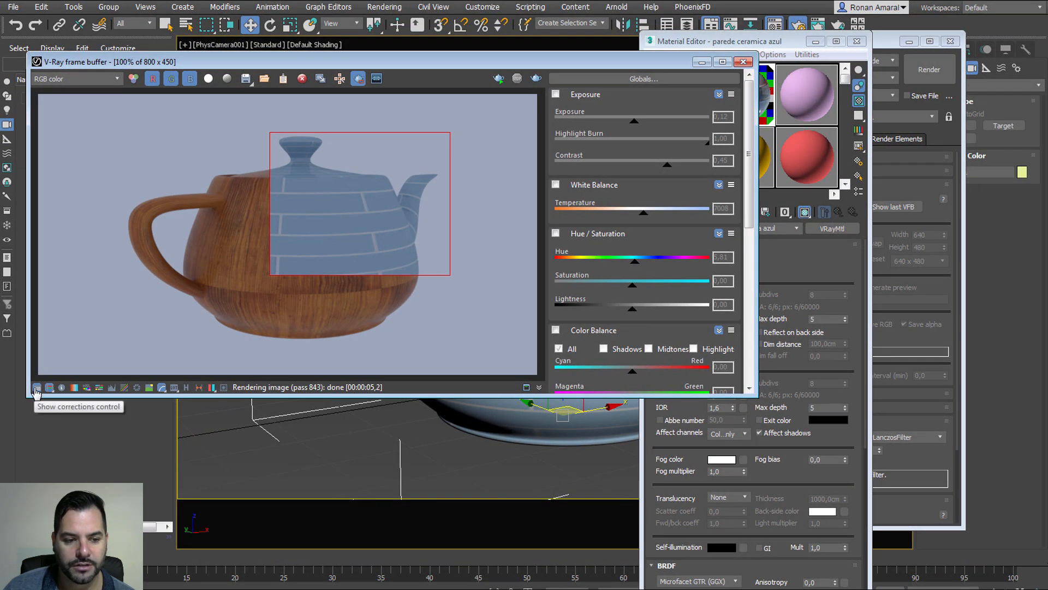
Enable the Exposure correction with exposure 0,32 and contrast 0,15, and enable White Balance with a temperature of 6105
{"action": "left_click", "coordinate": [556, 94]}
{"action": "left_click_drag", "start_coordinate": [667, 168], "coordinate": [637, 123]}
{"action": "left_click", "coordinate": [556, 185]}
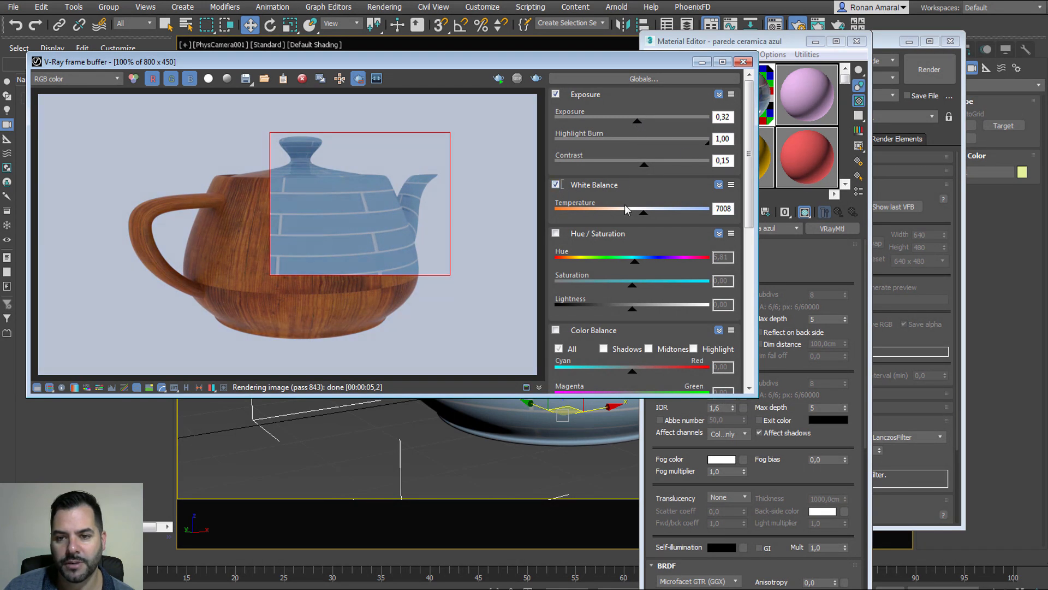
{"action": "left_click_drag", "start_coordinate": [644, 218], "coordinate": [629, 202]}
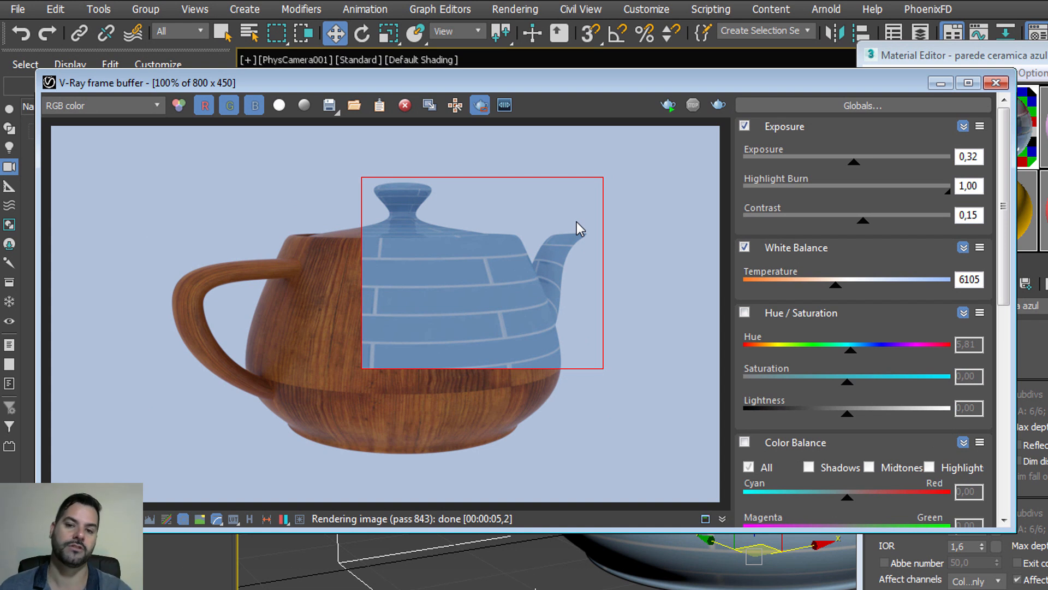
Save the rendered image over teste.jpg on the desktop, confirming the overwrite and accepting the JPEG settings
{"action": "left_click", "coordinate": [328, 104]}
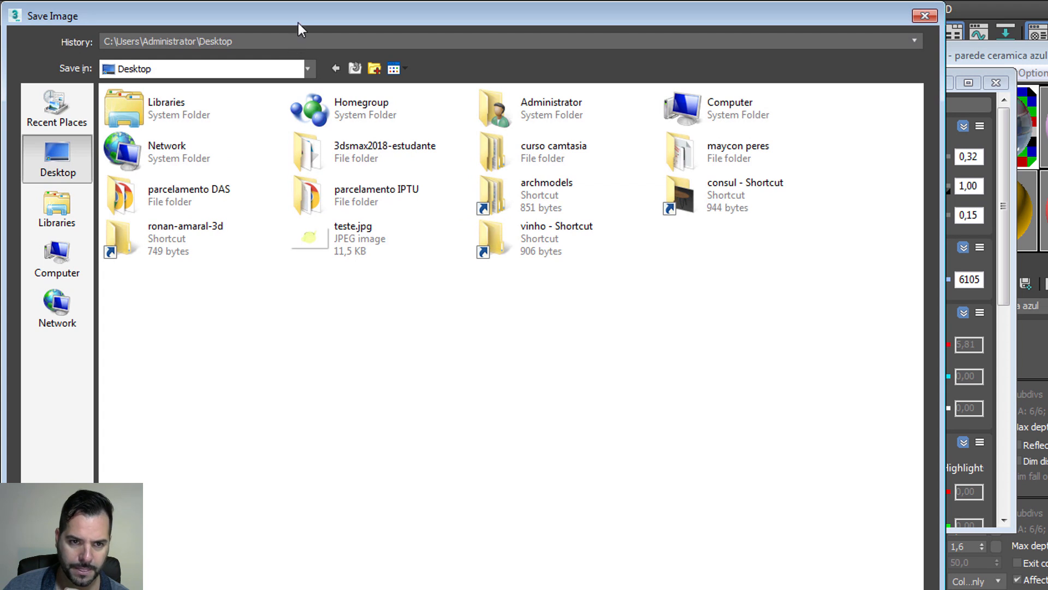
{"action": "double_click", "coordinate": [336, 232]}
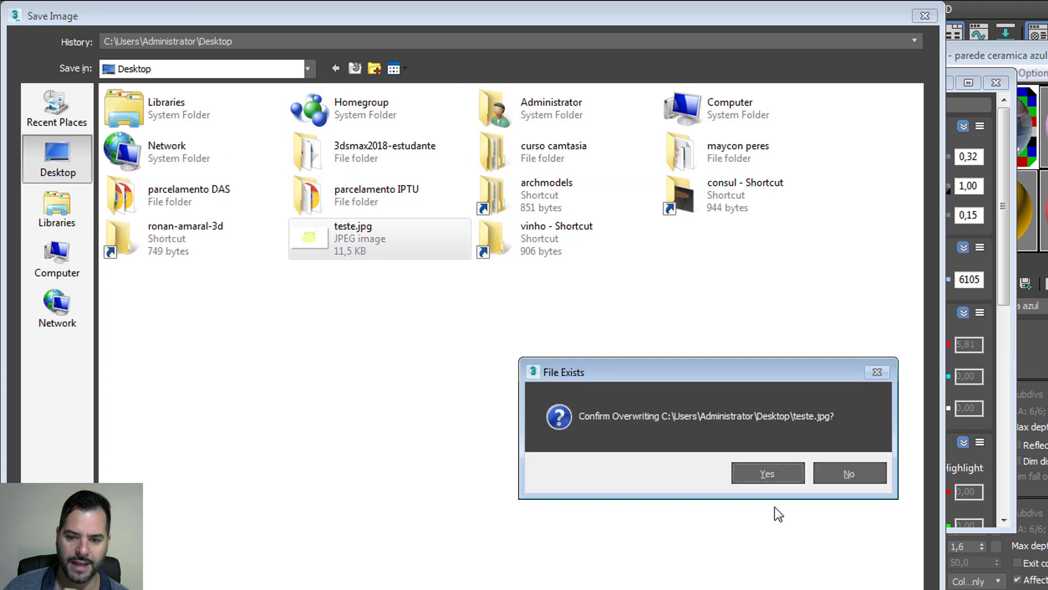
{"action": "left_click", "coordinate": [781, 473]}
{"action": "left_click", "coordinate": [431, 509]}
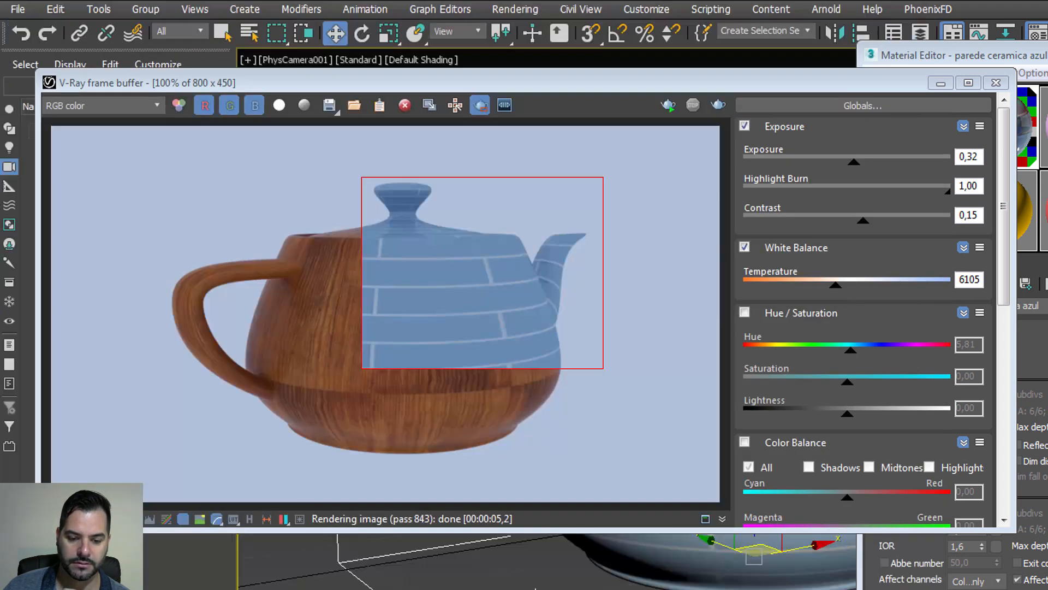
Switch to Windows Explorer, open teste.jpg from the desktop to examine the saved render, and close the image viewer
{"action": "key", "text": "alt+Tab"}
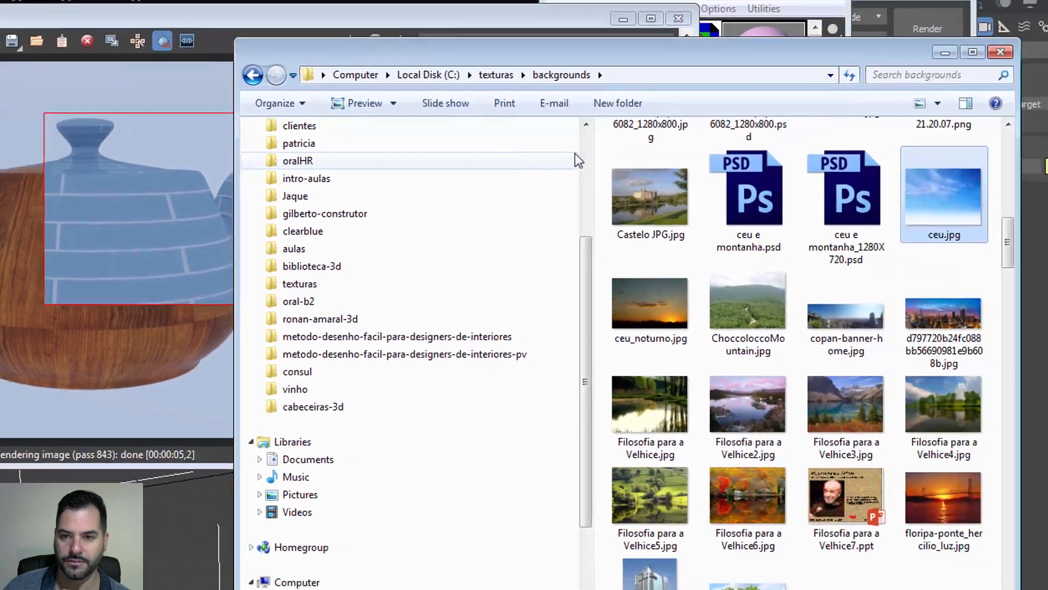
{"action": "scroll", "coordinate": [887, 219], "scroll_direction": "up", "scroll_amount": 4}
{"action": "left_click", "coordinate": [431, 145]}
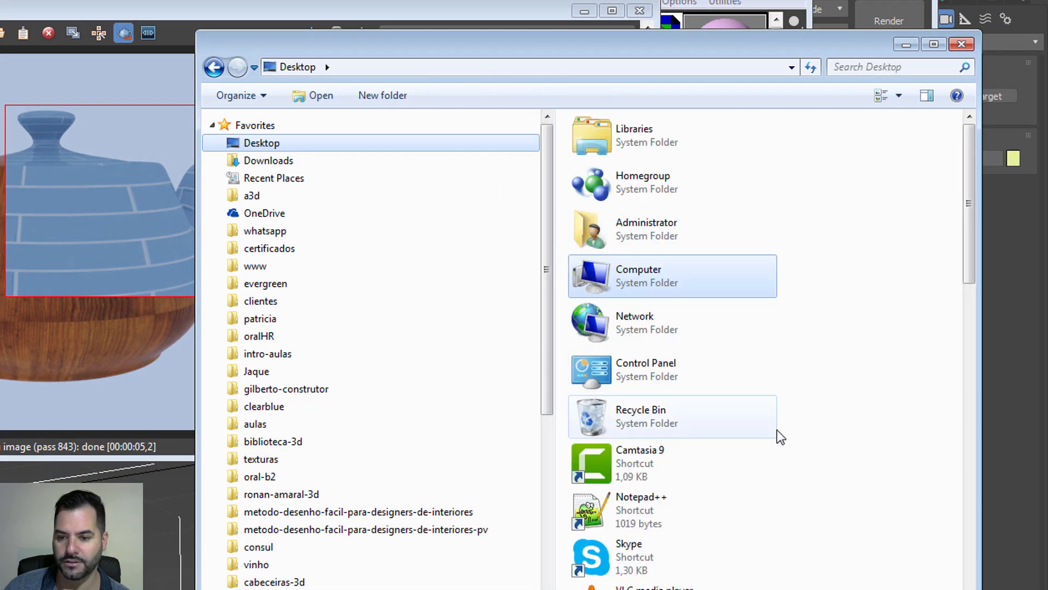
{"action": "scroll", "coordinate": [768, 460], "scroll_direction": "down", "scroll_amount": 10}
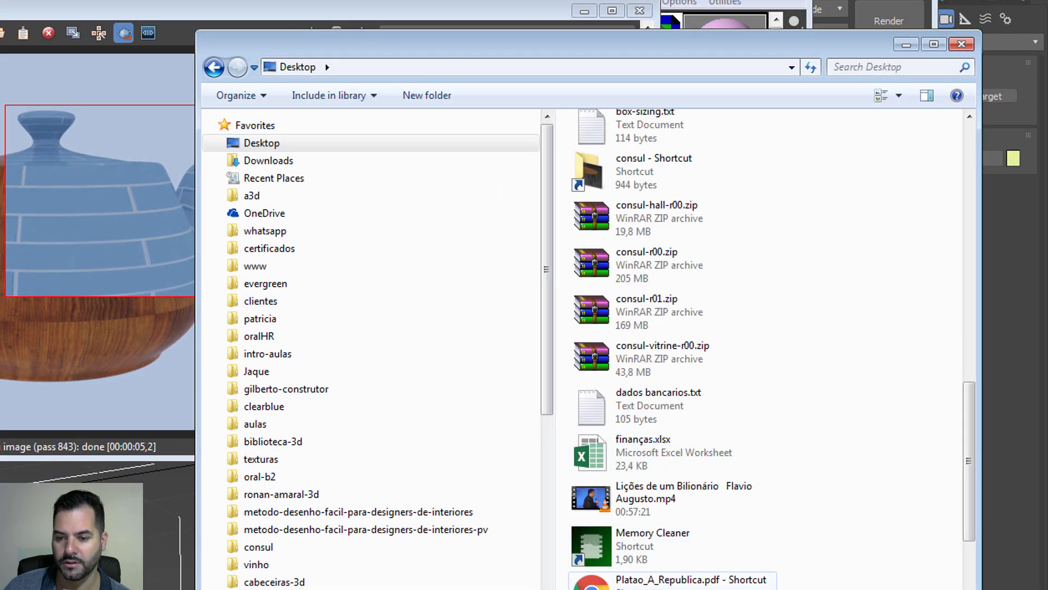
{"action": "scroll", "coordinate": [634, 535], "scroll_direction": "down", "scroll_amount": 3}
{"action": "double_click", "coordinate": [630, 510]}
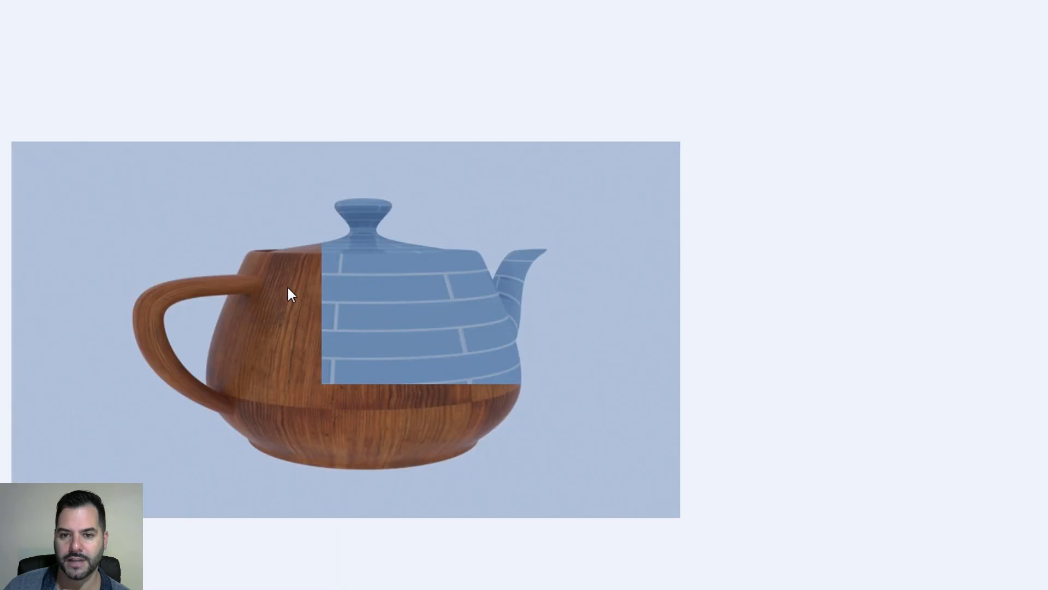
{"action": "left_click_drag", "start_coordinate": [306, 2], "coordinate": [328, 71]}
{"action": "left_click", "coordinate": [904, 48]}
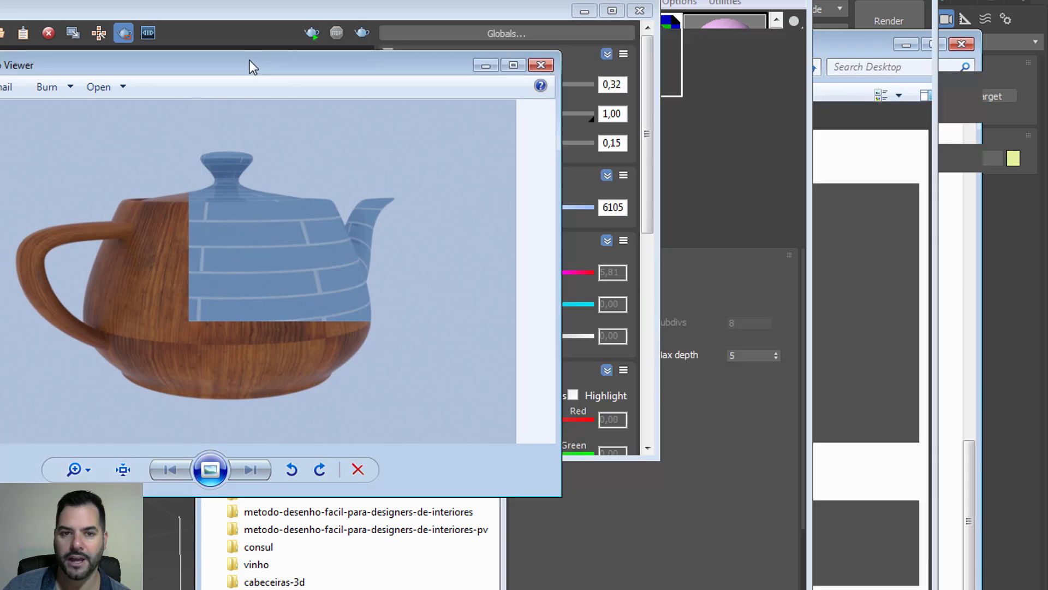
{"action": "left_click_drag", "start_coordinate": [203, 67], "coordinate": [585, 37]}
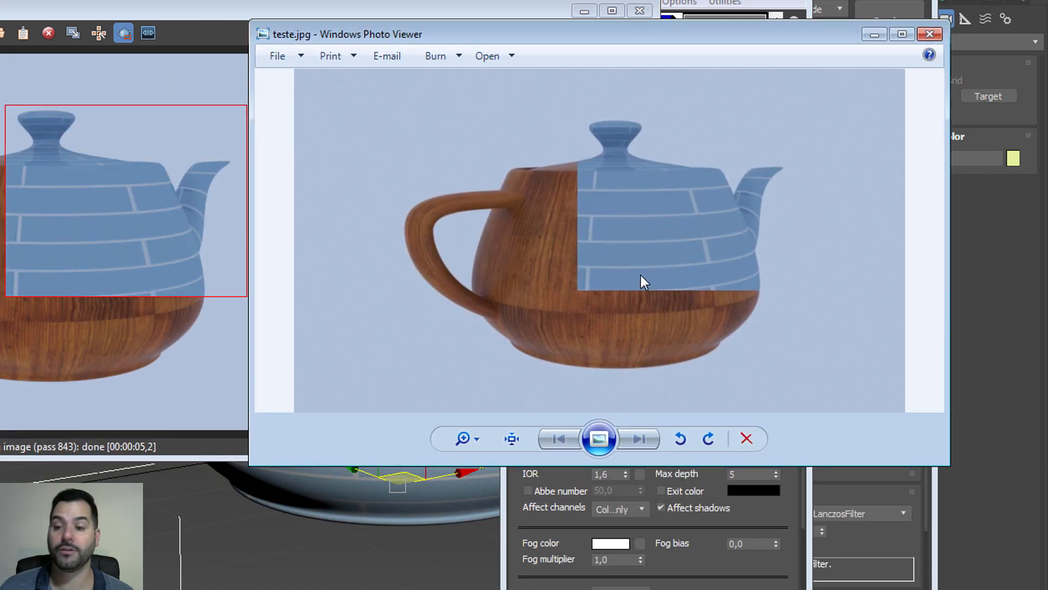
{"action": "left_click", "coordinate": [934, 37]}
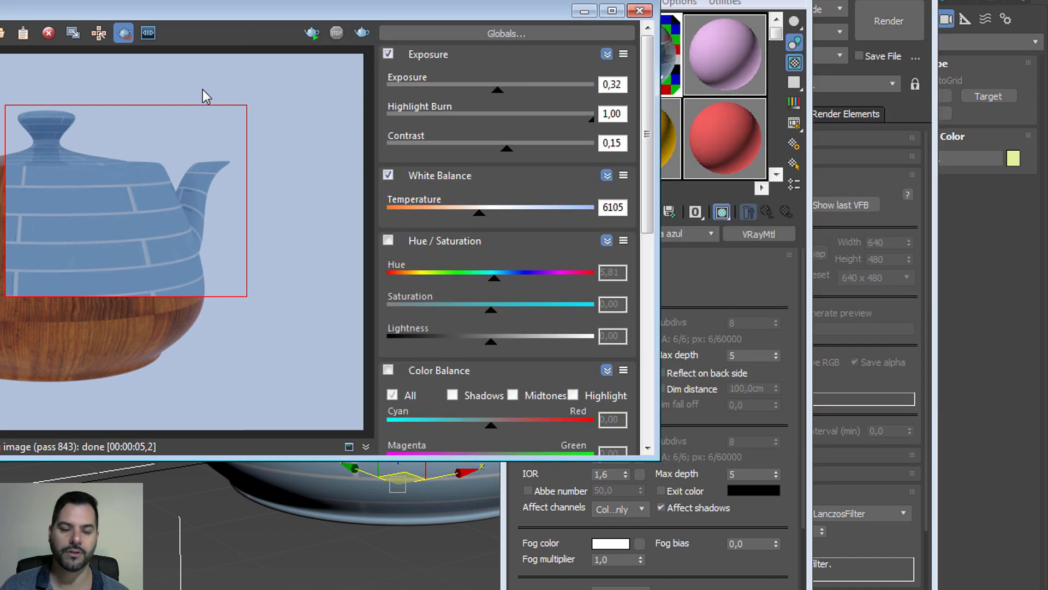
Draw a render region around the whole teapot, render it with the tile material, and turn region rendering off
{"action": "left_click_drag", "start_coordinate": [1, 74], "coordinate": [298, 416]}
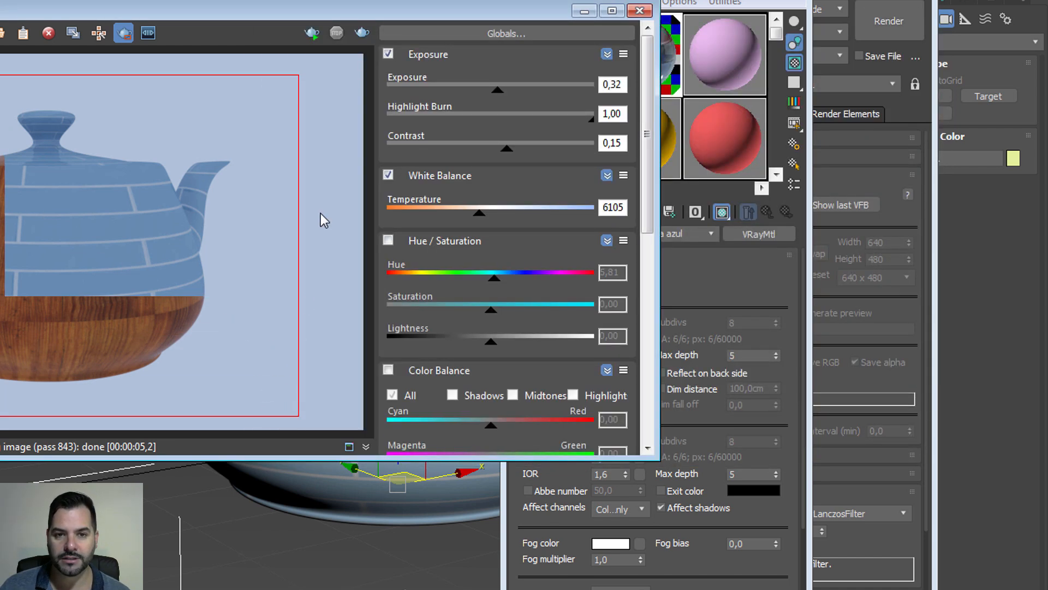
{"action": "left_click", "coordinate": [360, 32]}
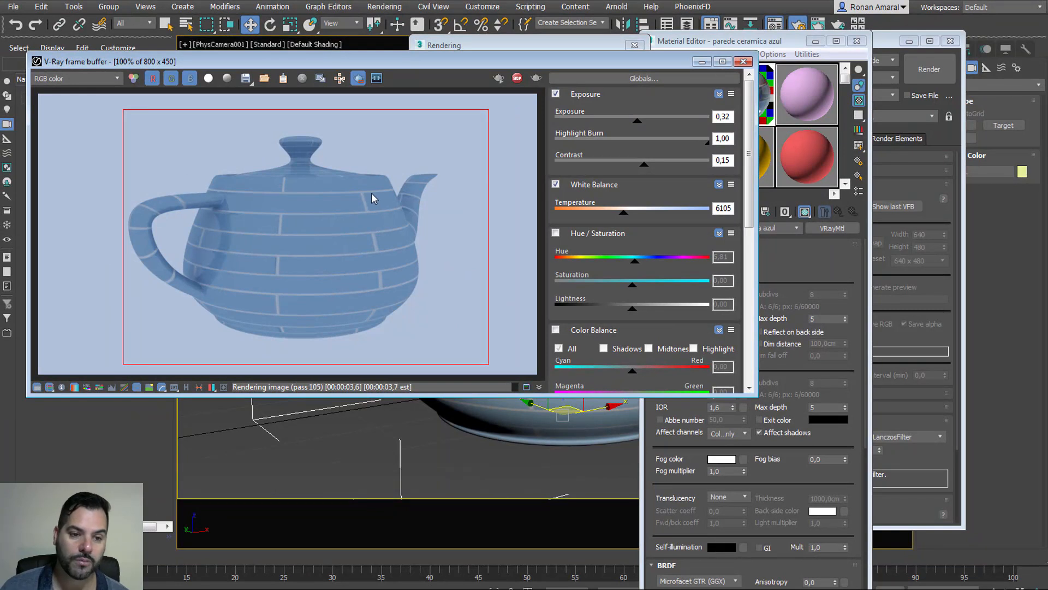
{"action": "left_click", "coordinate": [361, 79]}
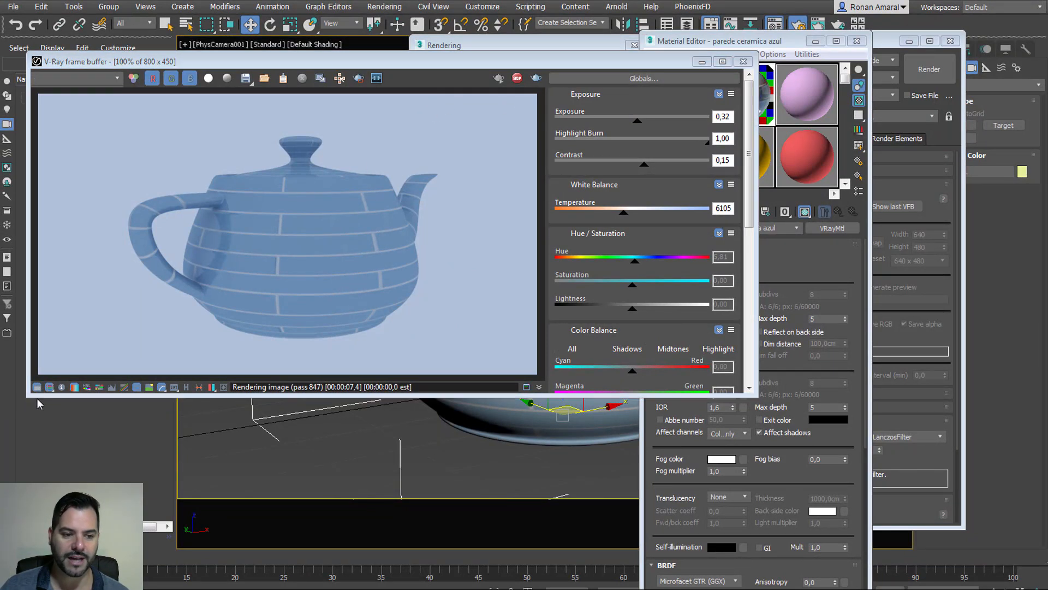
Close the V-Ray frame buffer and the Material Editor, and move the Render Setup window off the teapot
{"action": "left_click_drag", "start_coordinate": [503, 61], "coordinate": [532, 114]}
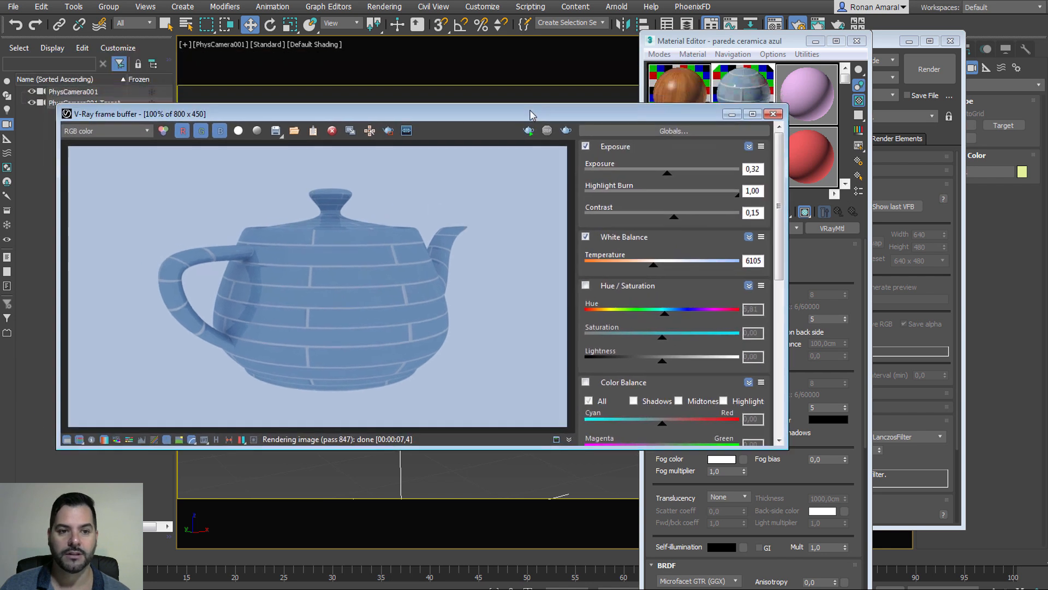
{"action": "left_click", "coordinate": [772, 115]}
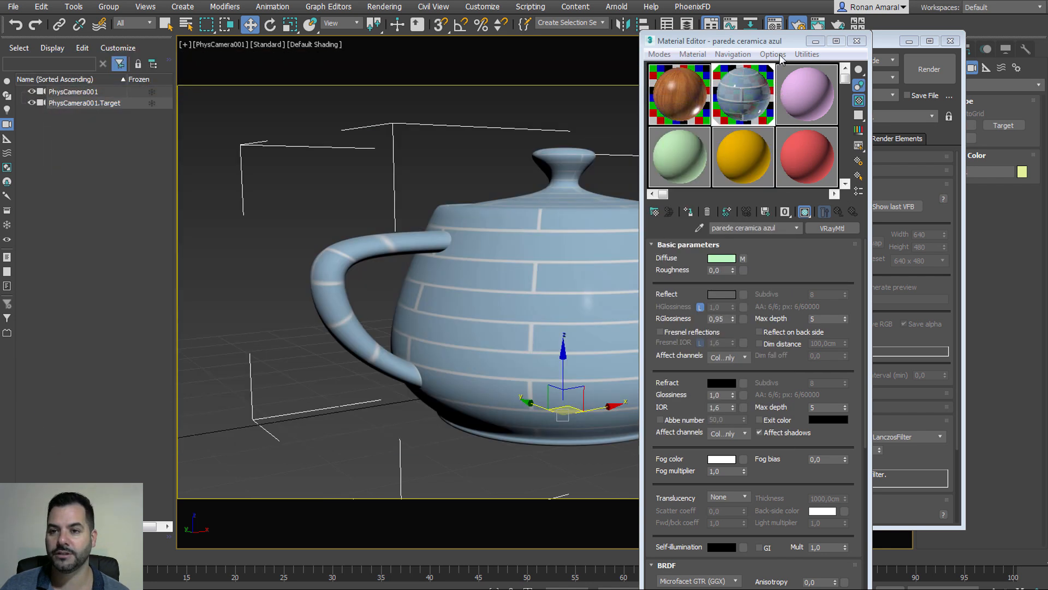
{"action": "left_click", "coordinate": [857, 41]}
{"action": "left_click_drag", "start_coordinate": [857, 41], "coordinate": [430, 19]}
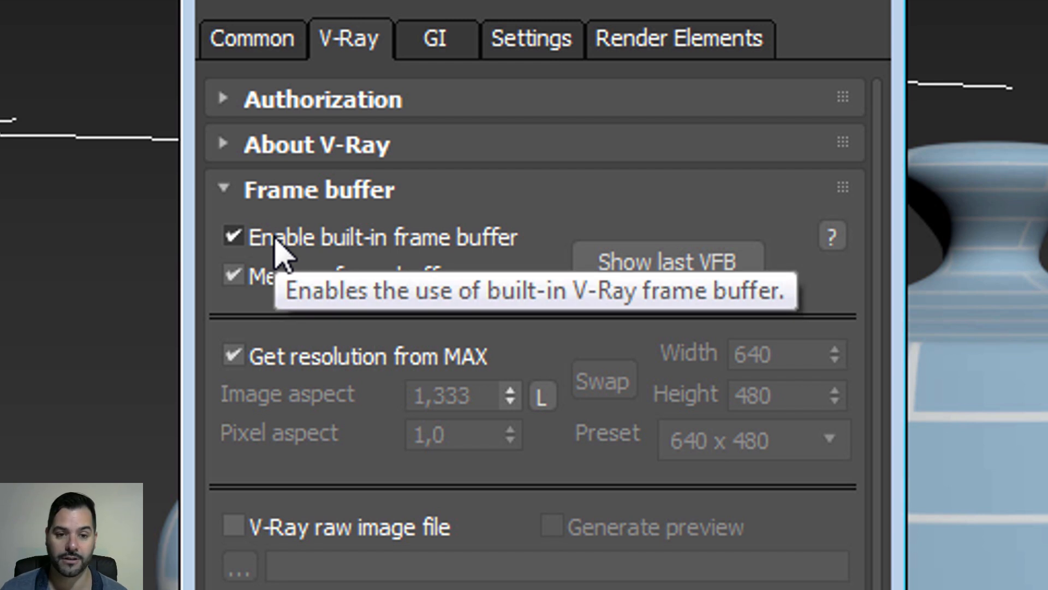
Collapse the V-Ray Frame buffer settings, and expand the Global switches settings to review them before collapsing them again
{"action": "left_click", "coordinate": [377, 197]}
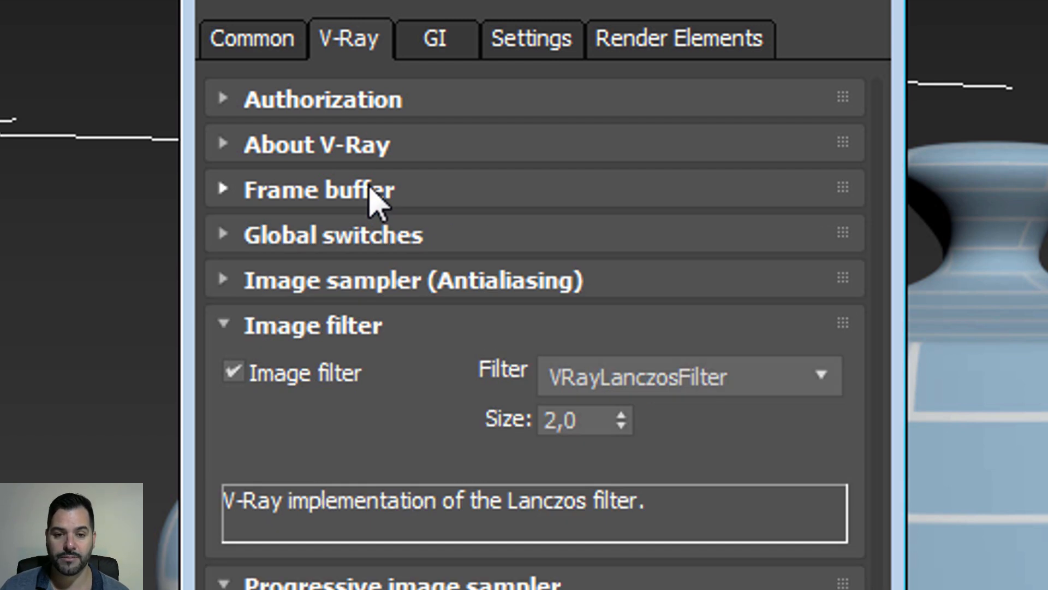
{"action": "left_click", "coordinate": [377, 243]}
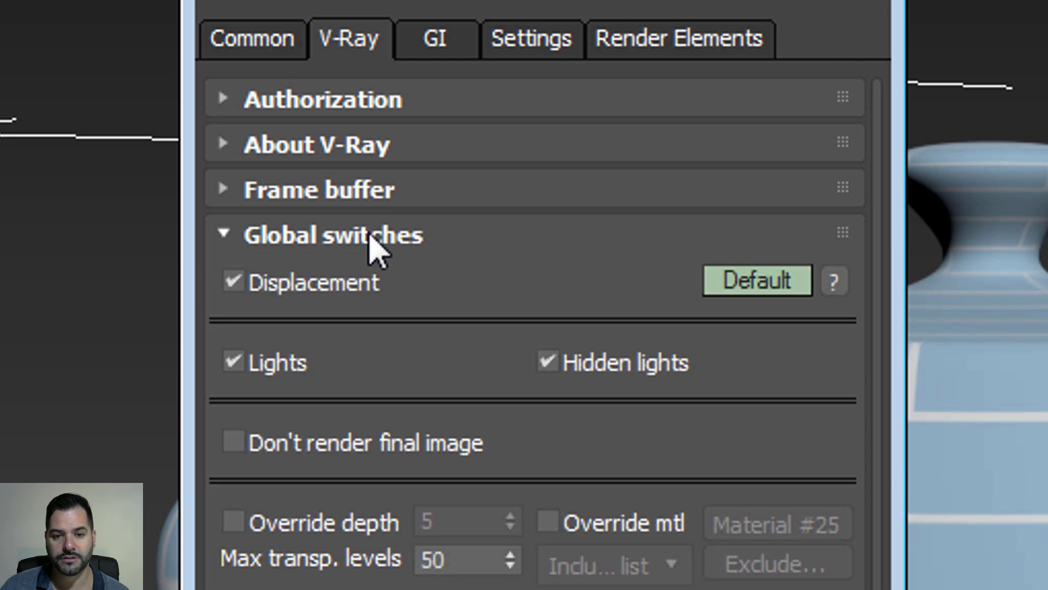
{"action": "left_click", "coordinate": [376, 243]}
{"action": "left_click", "coordinate": [376, 242]}
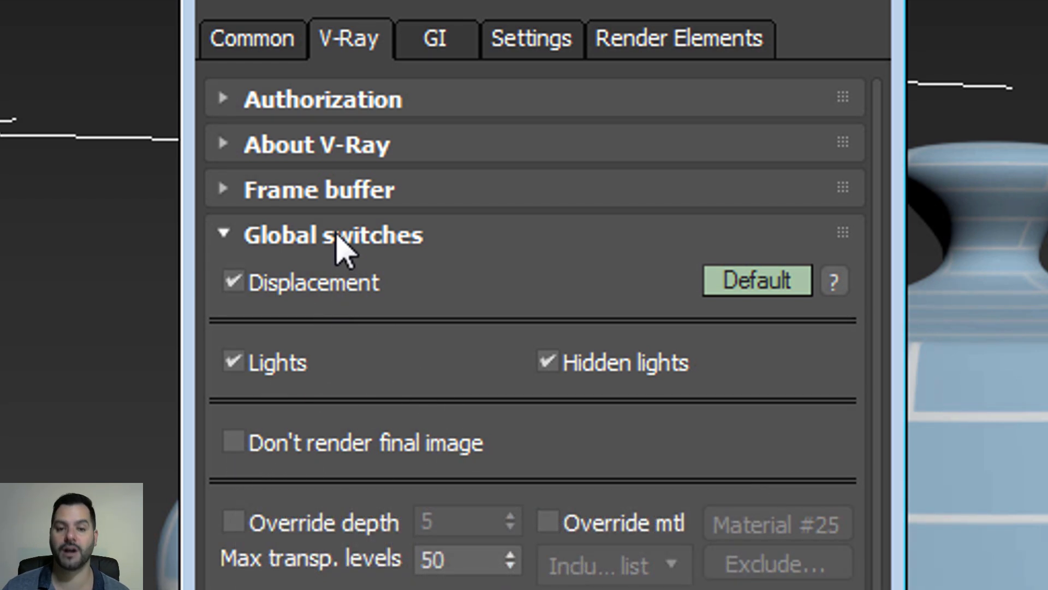
{"action": "left_click", "coordinate": [345, 242]}
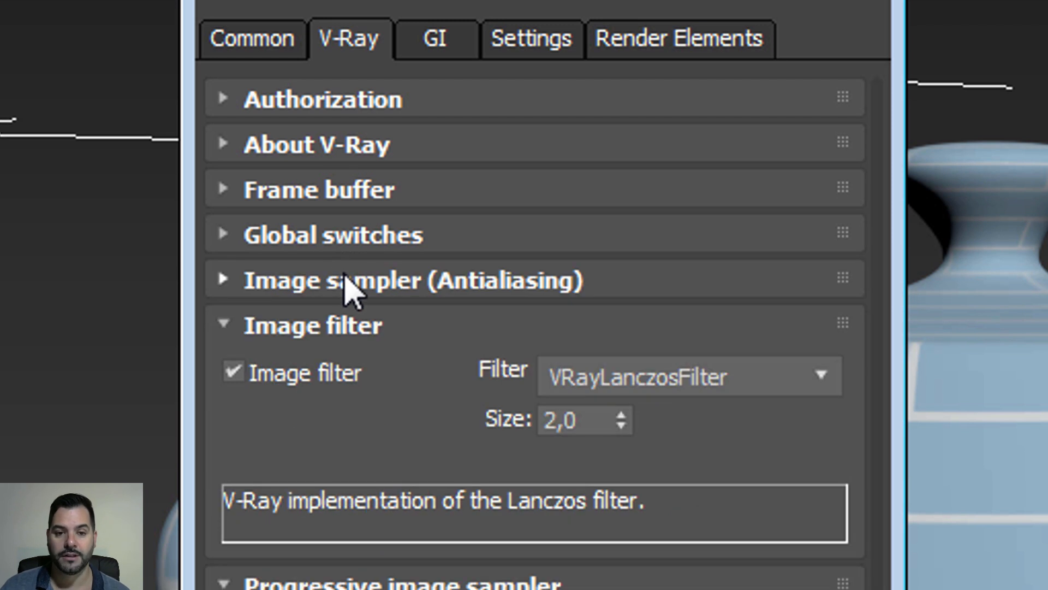
Set the Image sampler (Antialiasing) type to Bucket
{"action": "left_click", "coordinate": [353, 283]}
{"action": "left_click", "coordinate": [398, 331]}
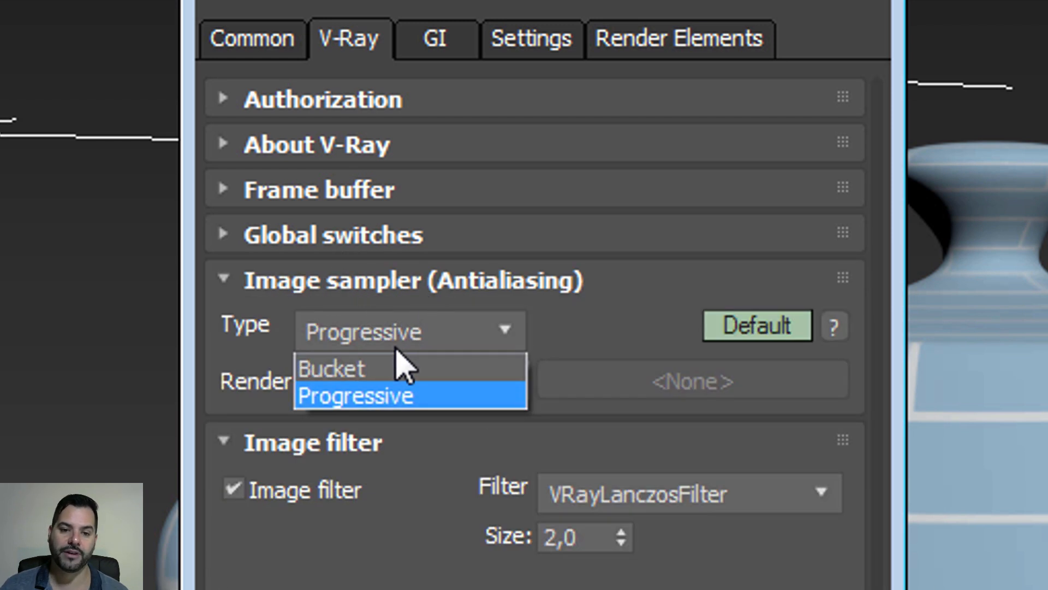
{"action": "left_click", "coordinate": [386, 368]}
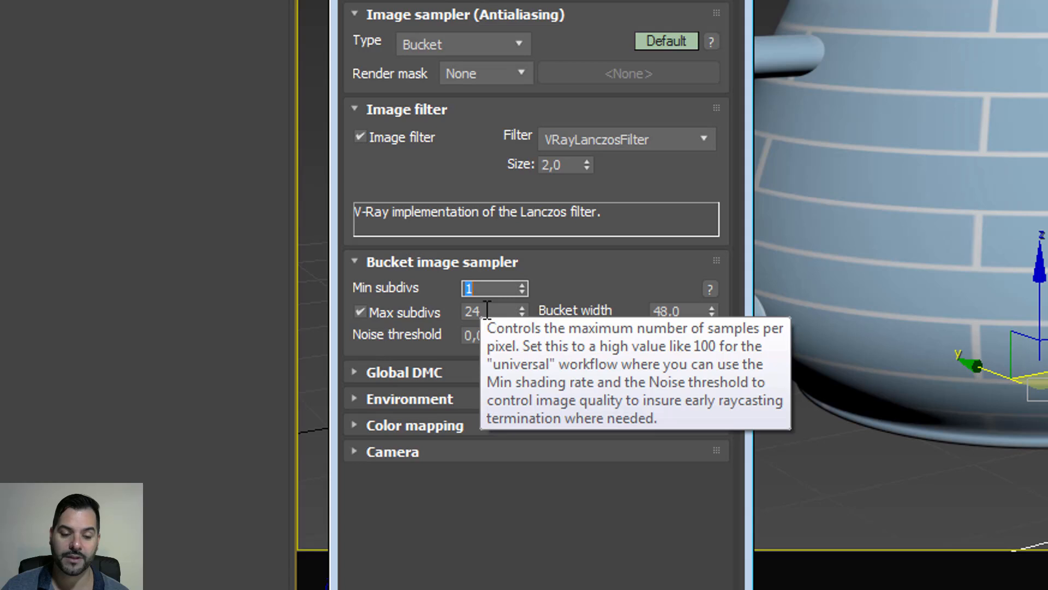
Set the Bucket image sampler's Max subdivs to 1 and render the teapot to examine the edges of its handle
{"action": "left_click", "coordinate": [276, 375]}
{"action": "double_click", "coordinate": [487, 312]}
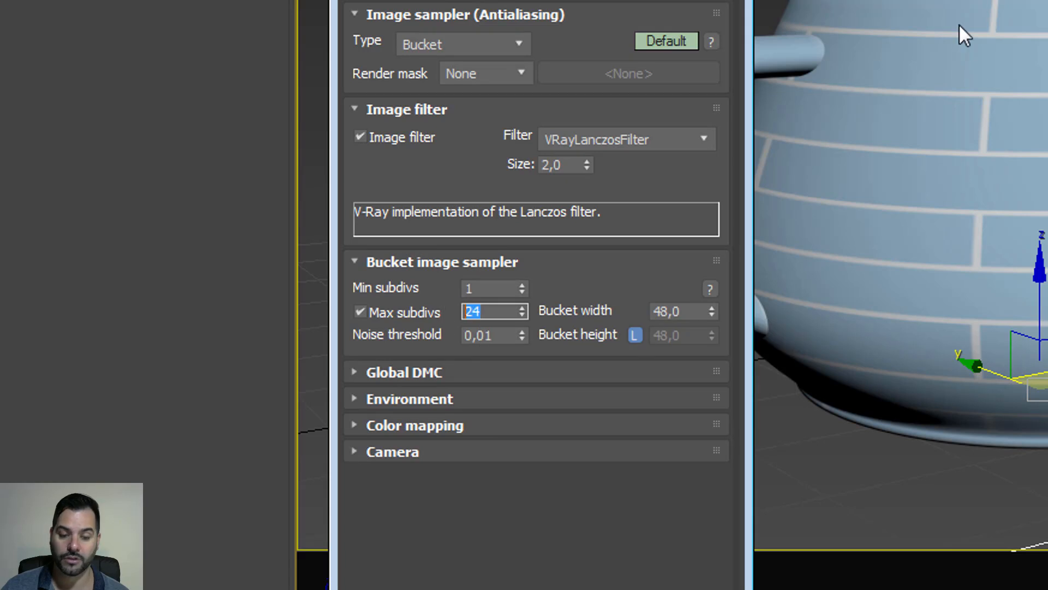
{"action": "type", "text": "1"}
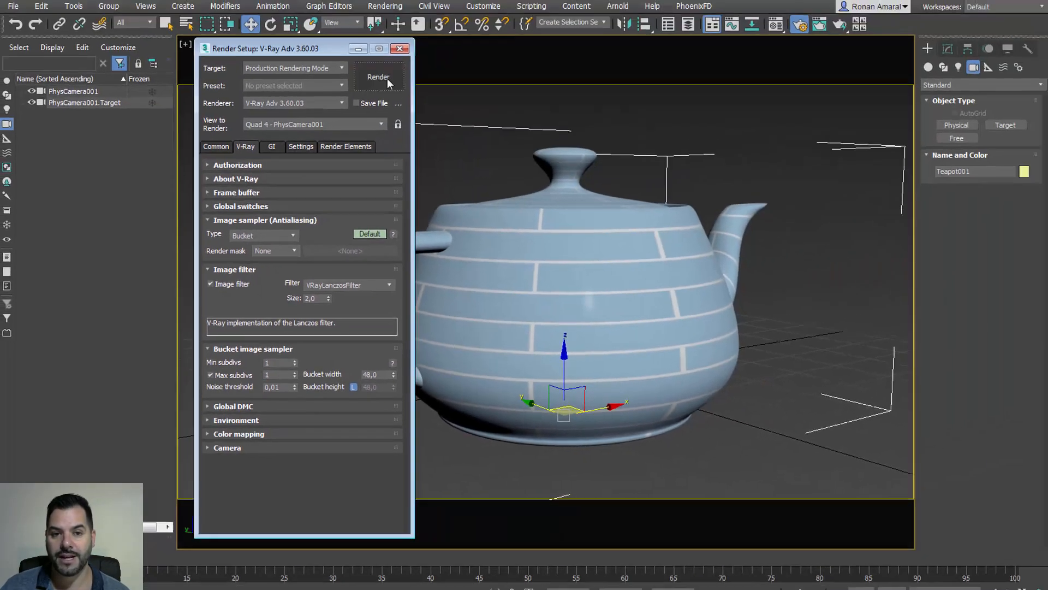
{"action": "left_click", "coordinate": [378, 78]}
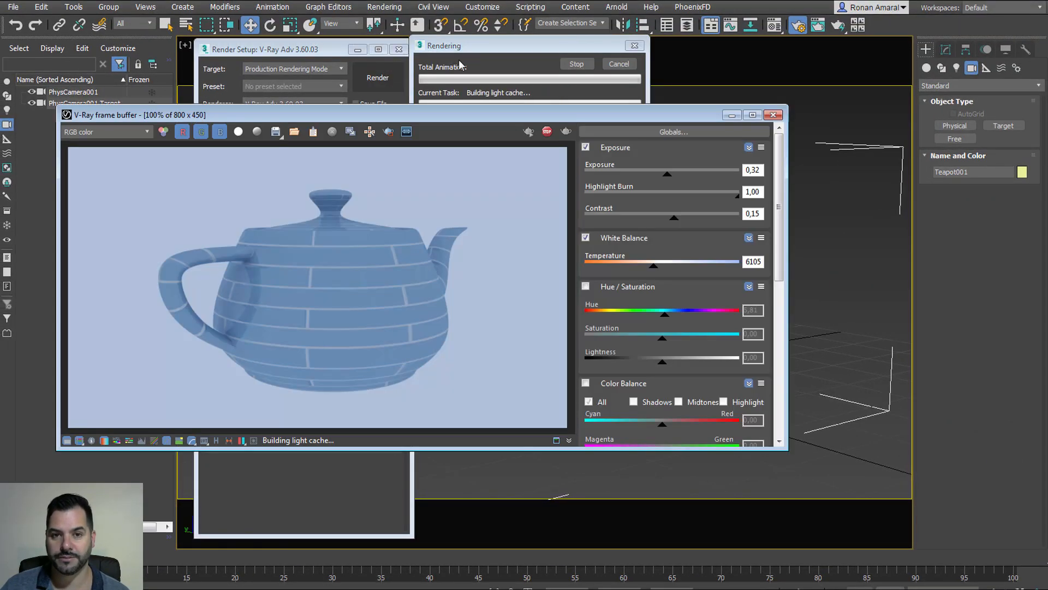
{"action": "left_click_drag", "start_coordinate": [380, 117], "coordinate": [703, 78]}
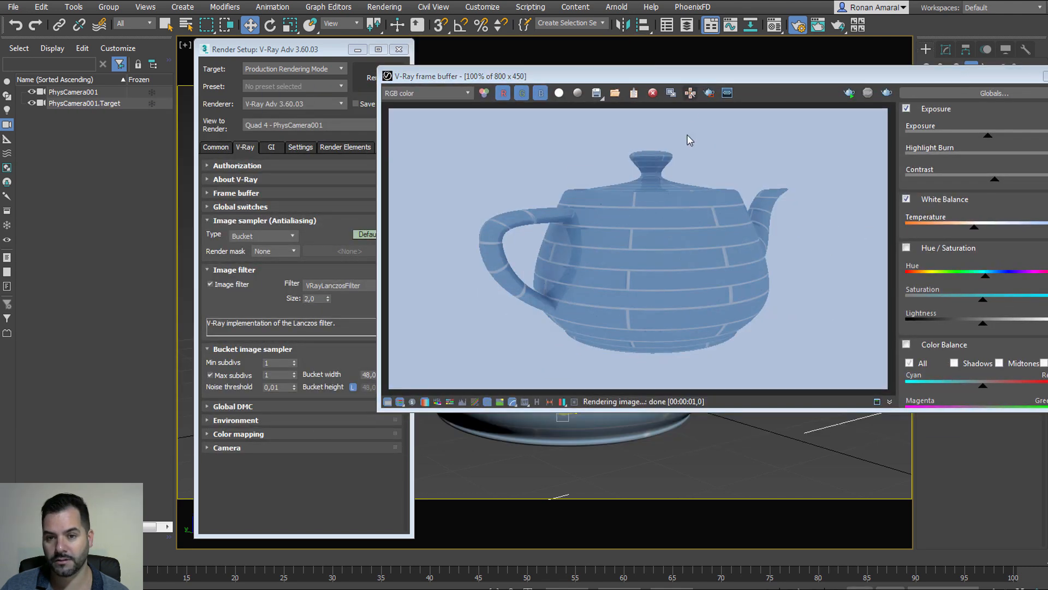
{"action": "scroll", "coordinate": [533, 226], "scroll_direction": "up", "scroll_amount": 2}
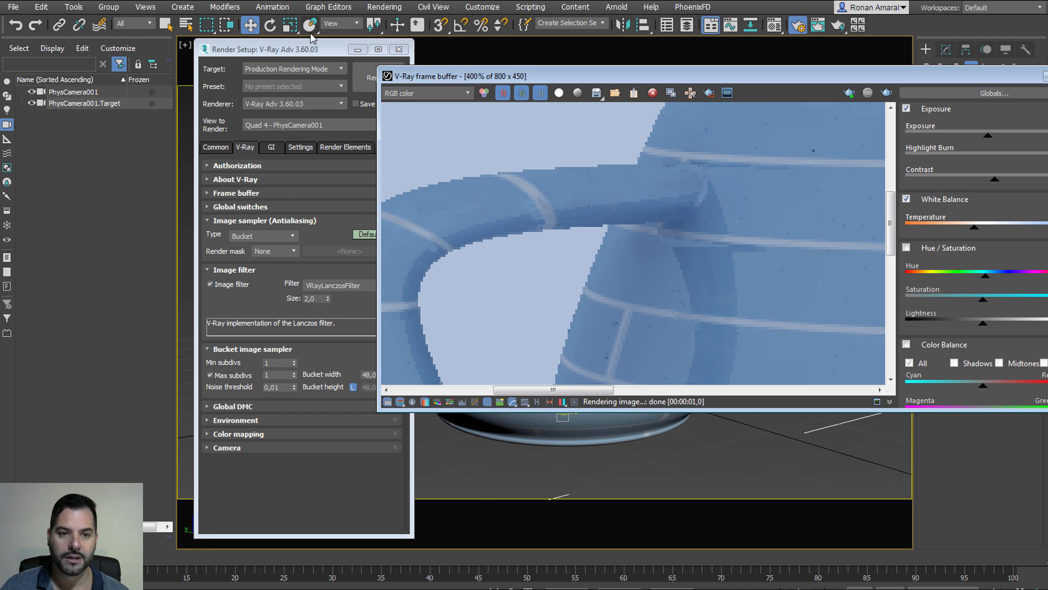
Move Render Setup clear of the frame buffer and set the Bucket image sampler's Max subdivs to 4
{"action": "left_click_drag", "start_coordinate": [312, 50], "coordinate": [224, 33]}
{"action": "scroll", "coordinate": [616, 178], "scroll_direction": "down", "scroll_amount": 3}
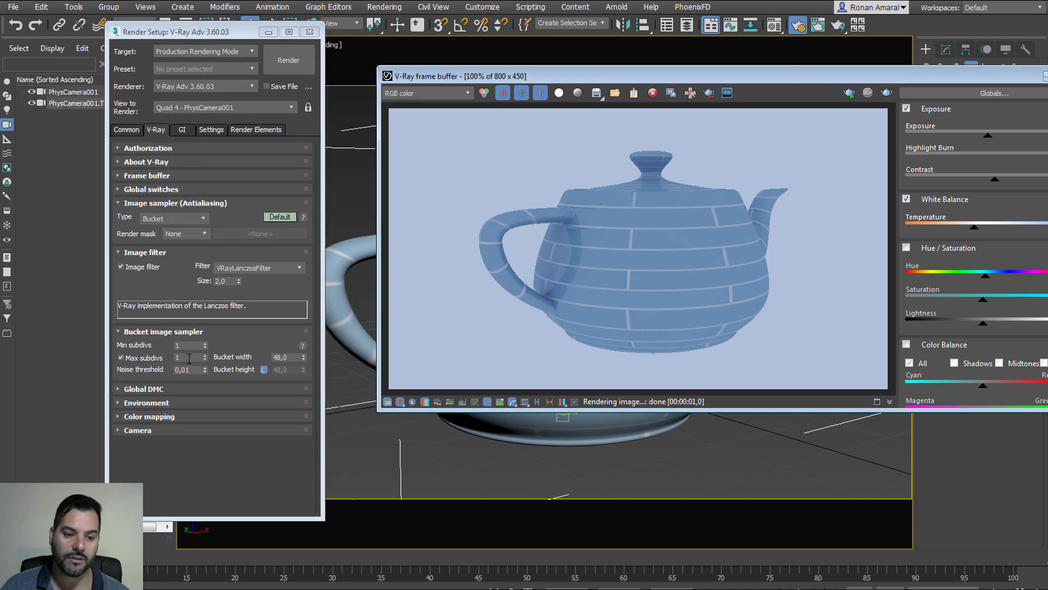
{"action": "left_click_drag", "start_coordinate": [190, 358], "coordinate": [154, 348]}
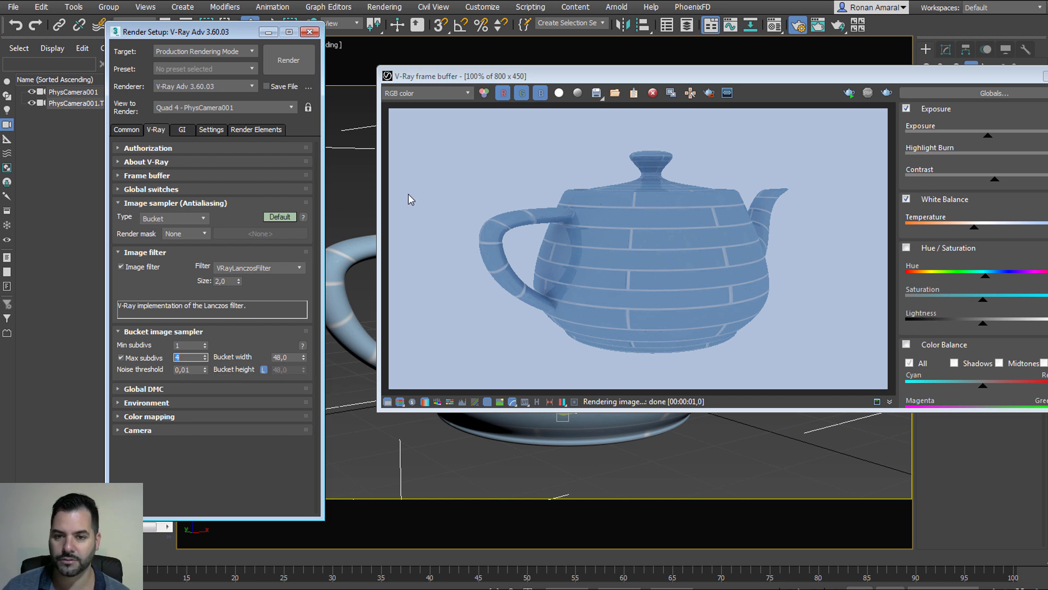
Turn on region rendering, draw a region around the outer curve of the teapot's handle, and render it
{"action": "left_click", "coordinate": [494, 189]}
{"action": "left_click", "coordinate": [709, 93]}
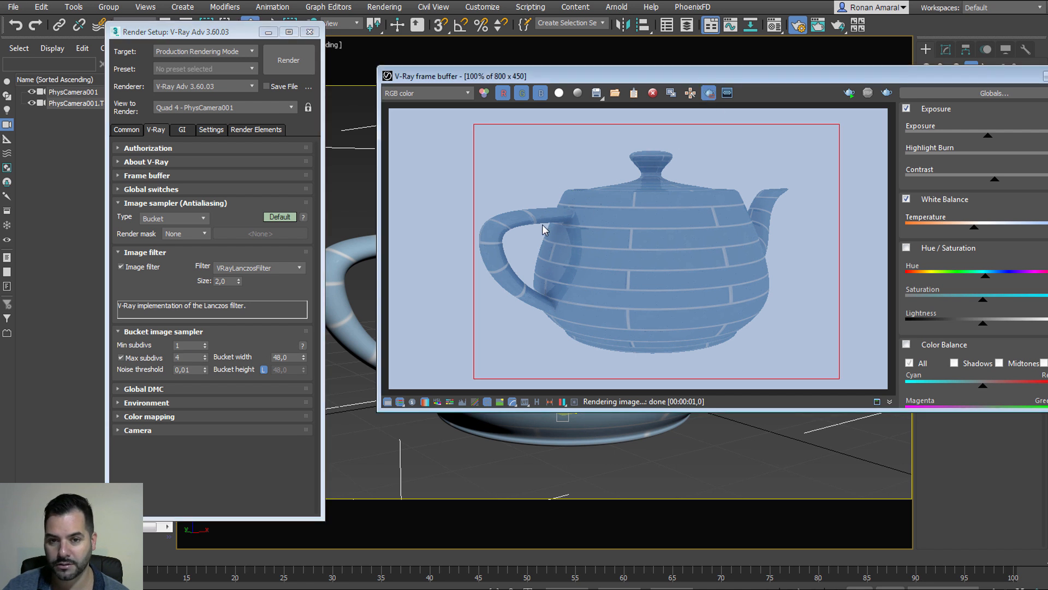
{"action": "left_click_drag", "start_coordinate": [481, 199], "coordinate": [516, 296]}
{"action": "scroll", "coordinate": [490, 234], "scroll_direction": "up", "scroll_amount": 1}
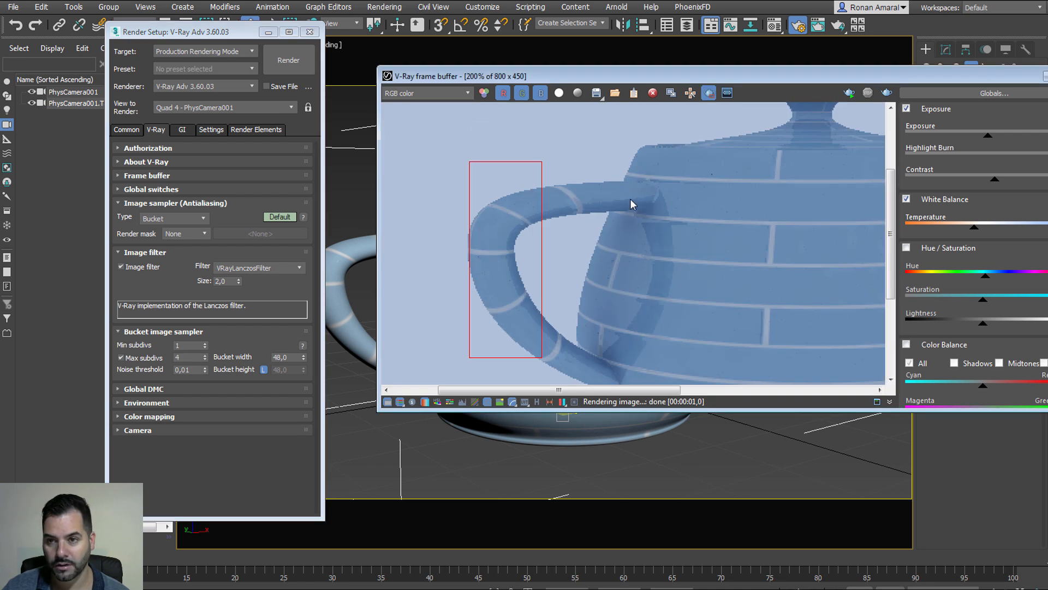
{"action": "left_click", "coordinate": [886, 93]}
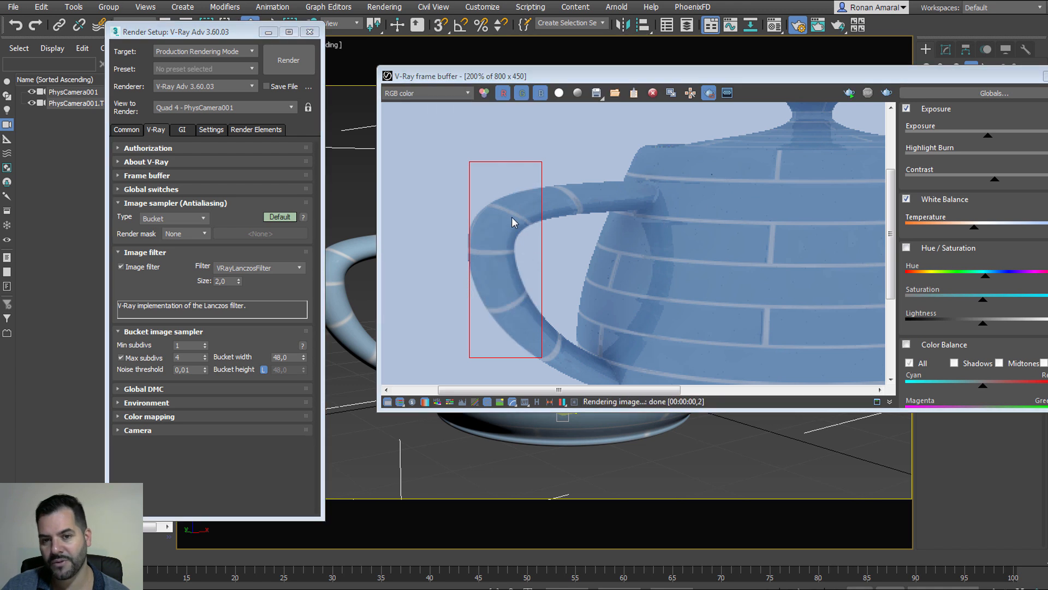
Draw a new render region over the joint between the handle's upper end and the teapot's body
{"action": "scroll", "coordinate": [529, 226], "scroll_direction": "down", "scroll_amount": 1}
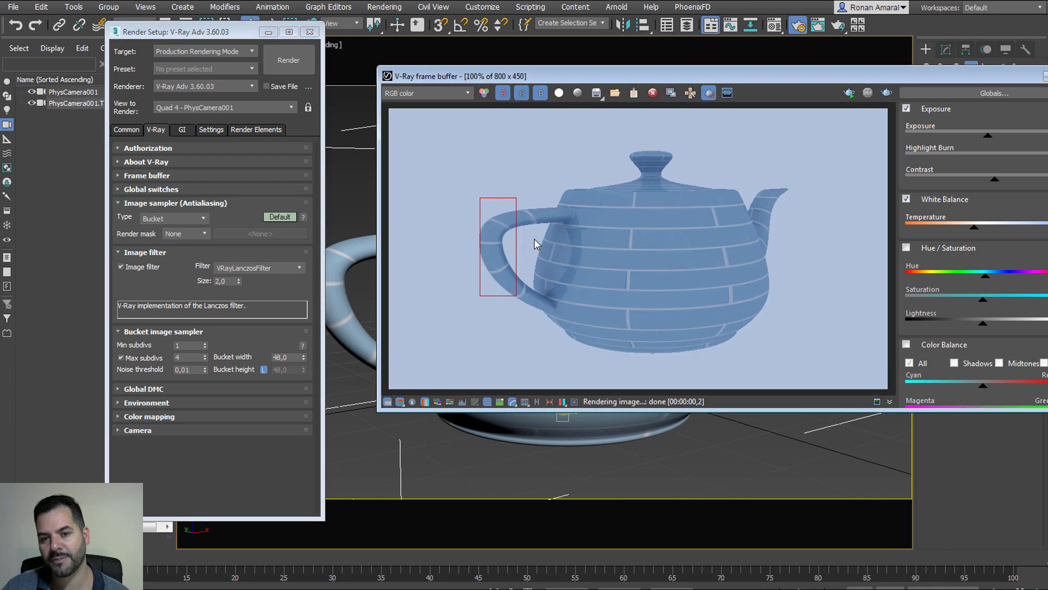
{"action": "left_click_drag", "start_coordinate": [519, 195], "coordinate": [572, 237]}
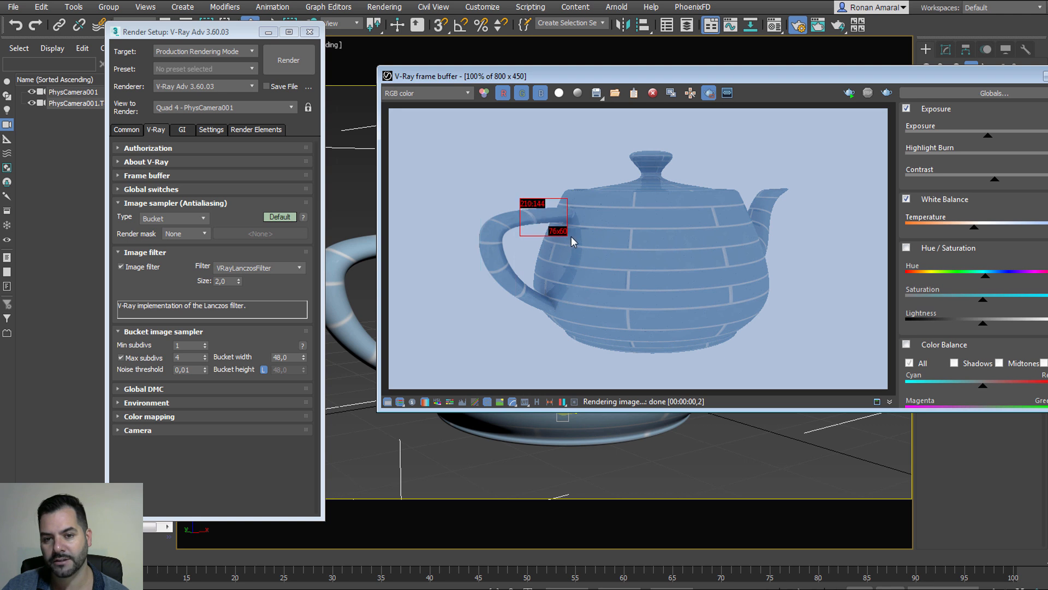
Draw a render region over the teapot's handle and set the bucket image sampler's max subdivs to 16
{"action": "left_click_drag", "start_coordinate": [493, 197], "coordinate": [583, 253]}
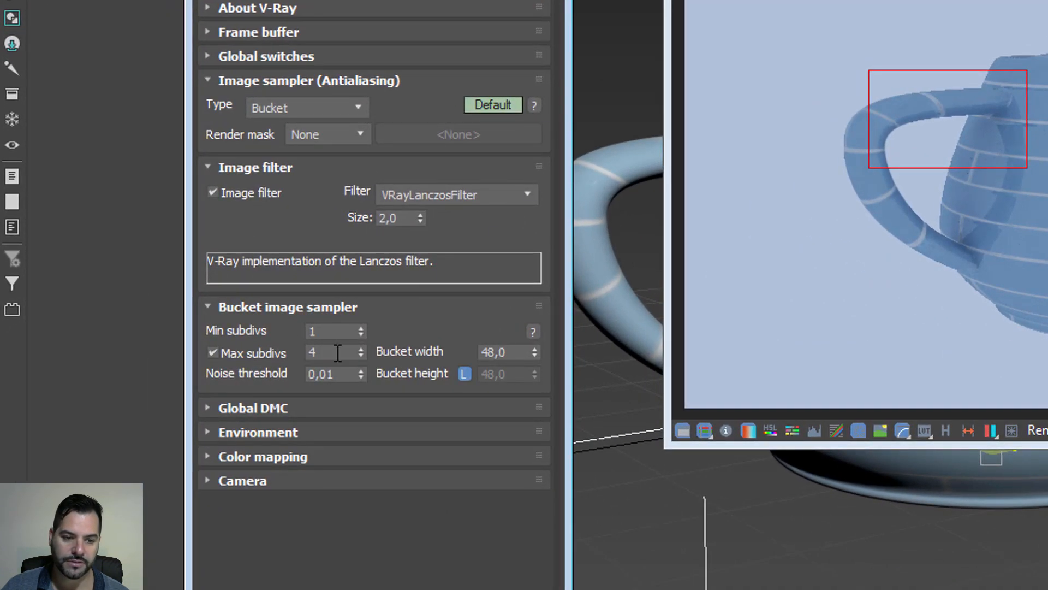
{"action": "double_click", "coordinate": [338, 352]}
{"action": "type", "text": "16"}
{"action": "key", "text": "Return"}
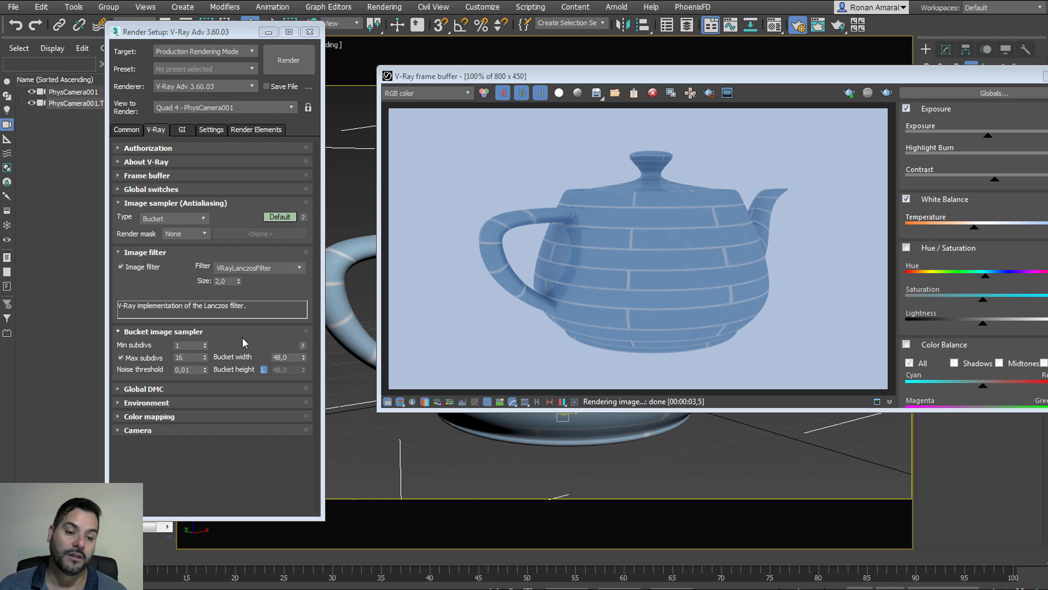
{"action": "left_click", "coordinate": [178, 354]}
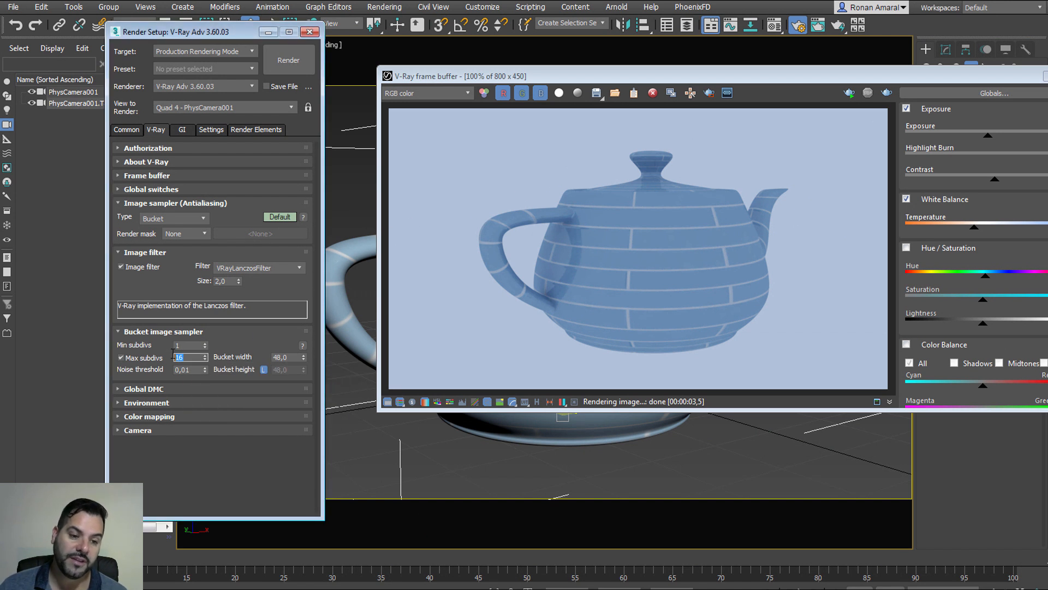
{"action": "left_click", "coordinate": [265, 330]}
{"action": "left_click", "coordinate": [266, 331]}
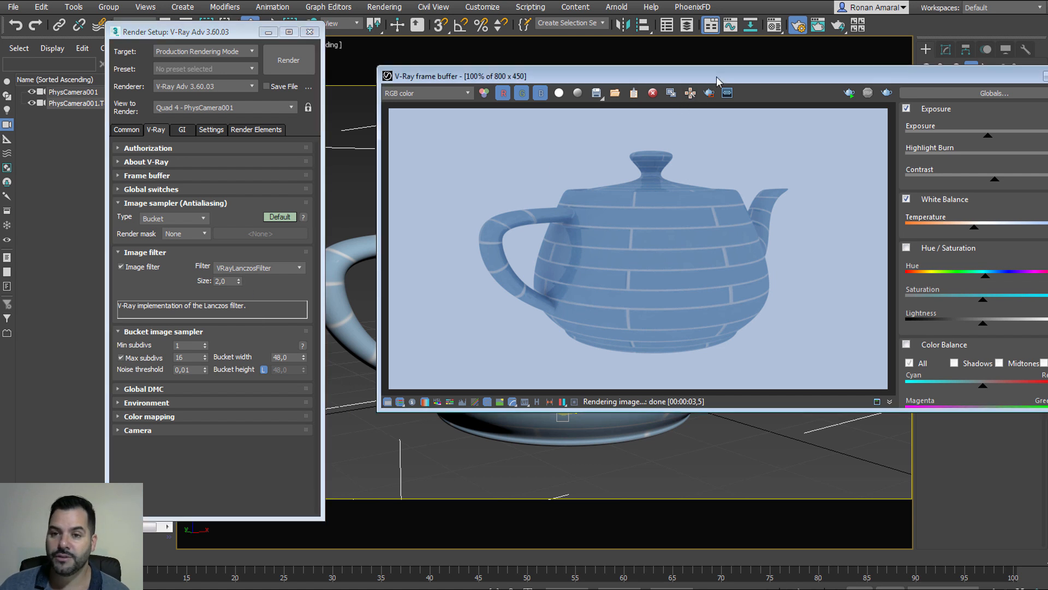
Move the frame buffer slightly closer to the render settings and set the image sampler type to Progressive
{"action": "left_click_drag", "start_coordinate": [717, 79], "coordinate": [656, 85]}
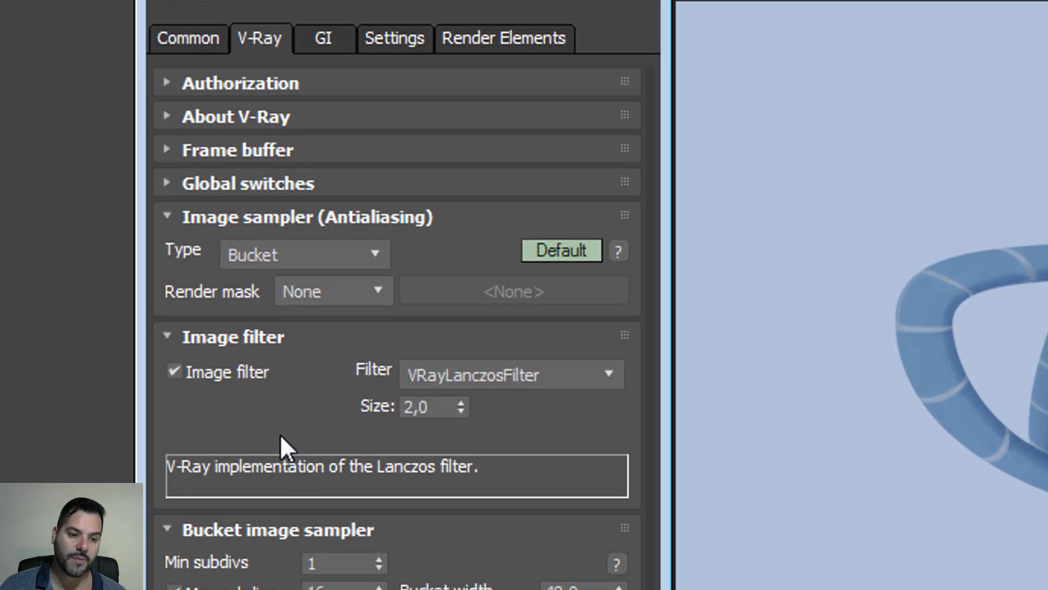
{"action": "left_click", "coordinate": [286, 254]}
{"action": "left_click", "coordinate": [289, 300]}
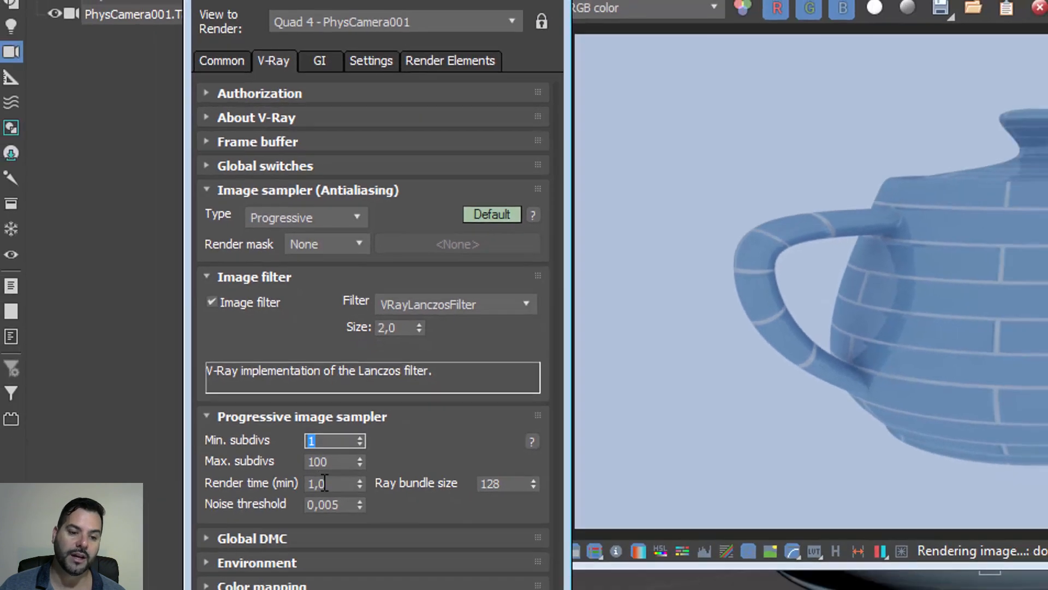
{"action": "left_click_drag", "start_coordinate": [325, 483], "coordinate": [308, 483]}
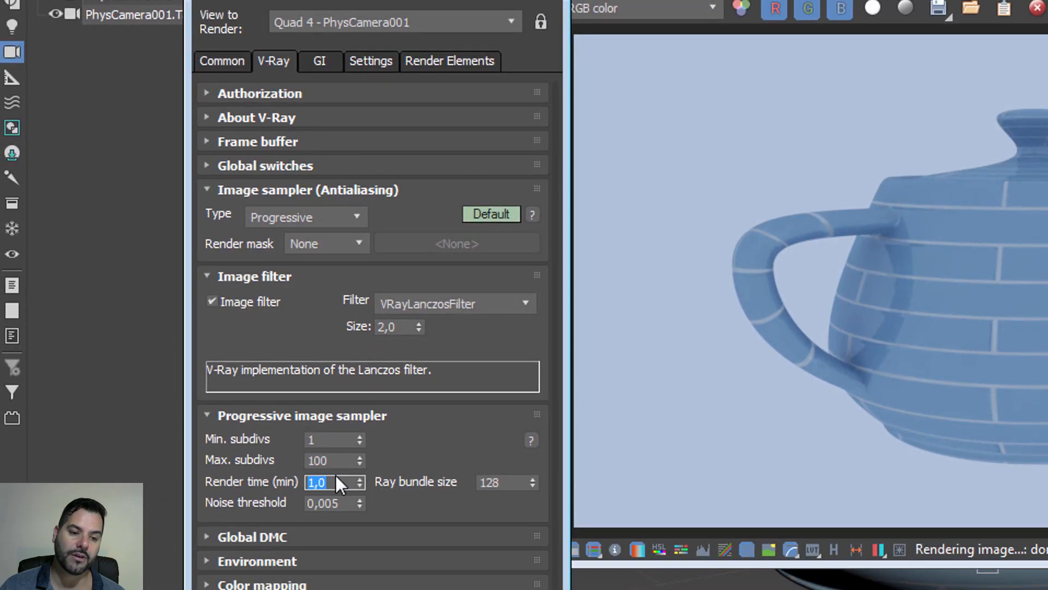
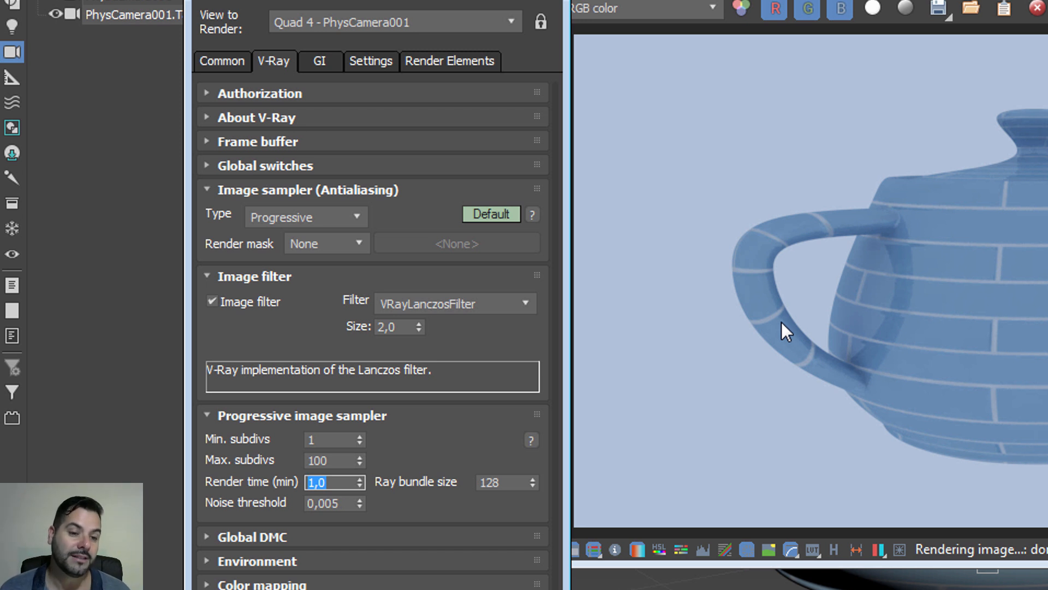
{"action": "left_click", "coordinate": [352, 213]}
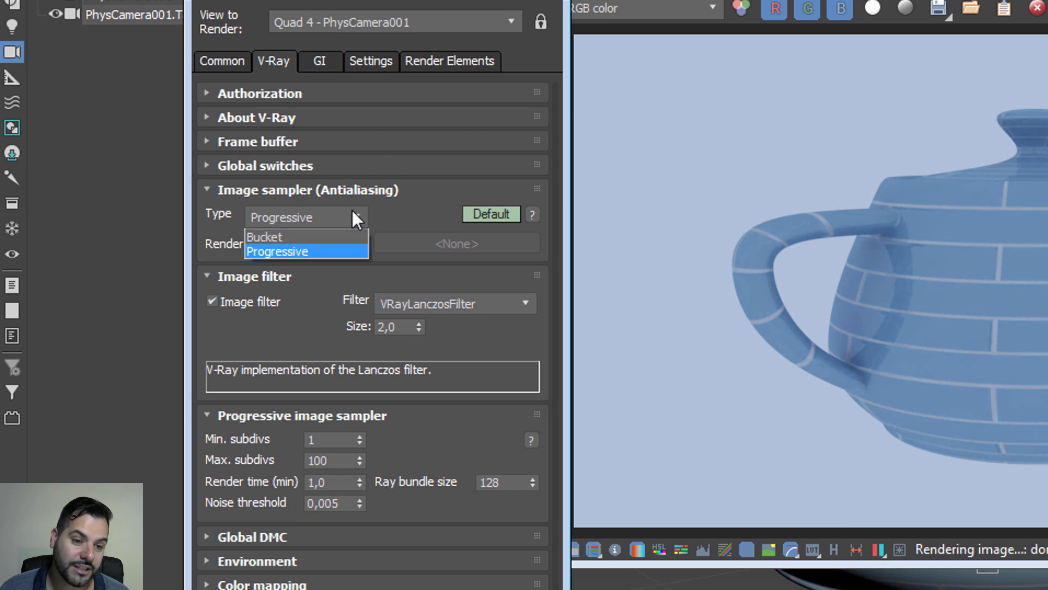
{"action": "left_click", "coordinate": [339, 251]}
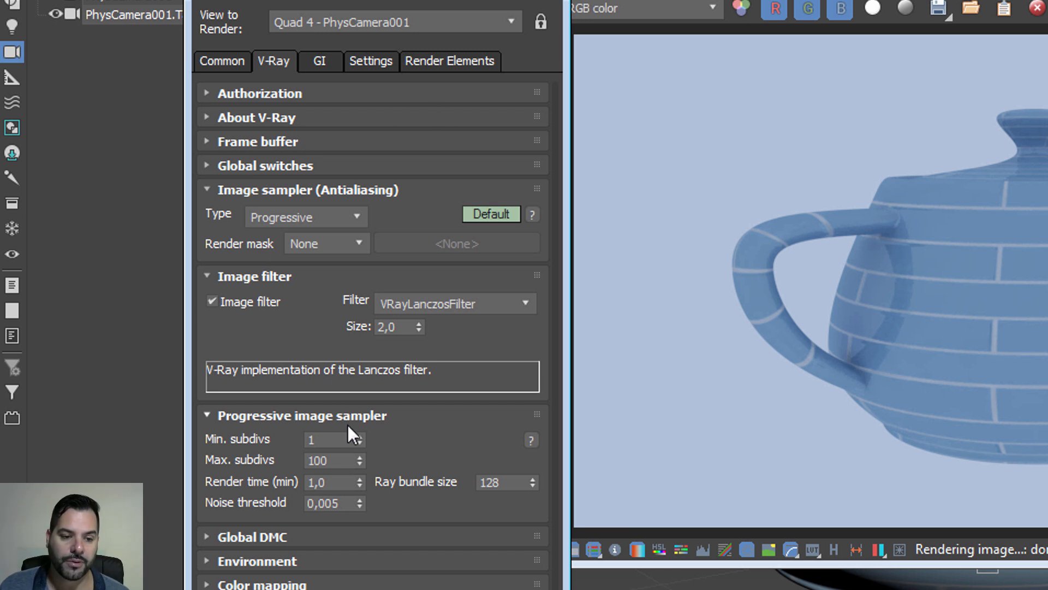
Set the progressive image sampler's render time to 0,05 minutes
{"action": "double_click", "coordinate": [329, 481]}
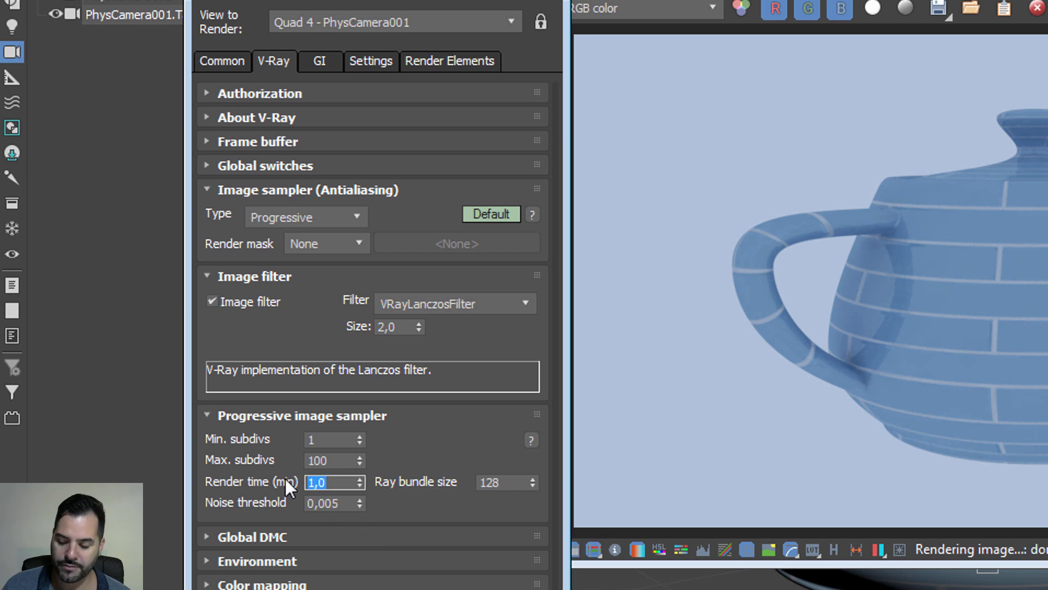
{"action": "type", "text": "0,05"}
{"action": "key", "text": "Return"}
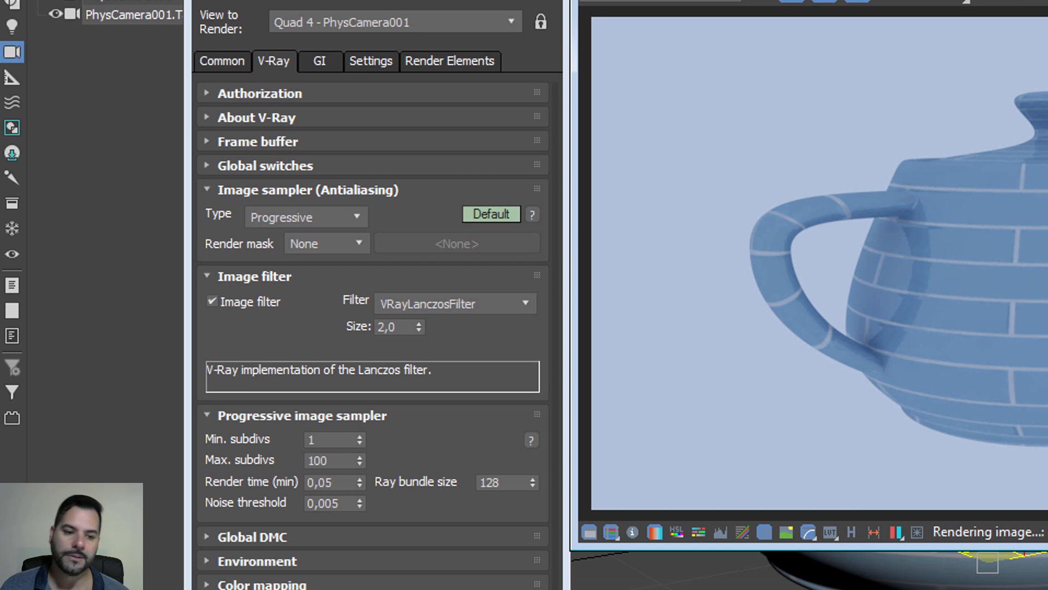
Try a progressive render time of 0,1 minutes and return it to 0,05 minutes
{"action": "double_click", "coordinate": [326, 483]}
{"action": "type", "text": "1"}
{"action": "key", "text": "Return"}
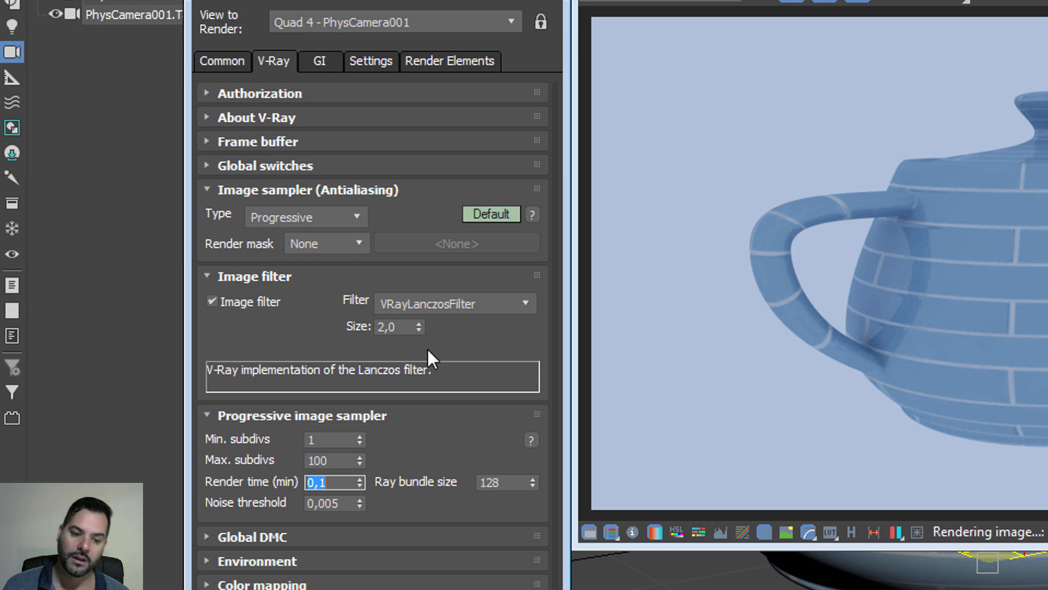
{"action": "type", "text": "0,05"}
{"action": "key", "text": "Return"}
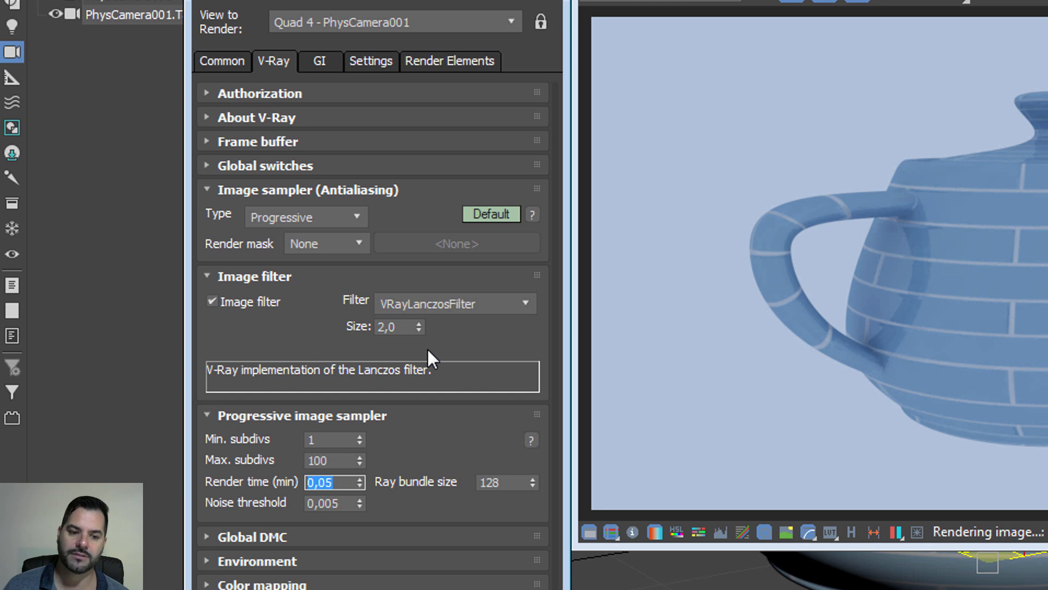
Render the teapot camera view with the short time limit and check the result in the frame buffer
{"action": "key", "text": "shift+q"}
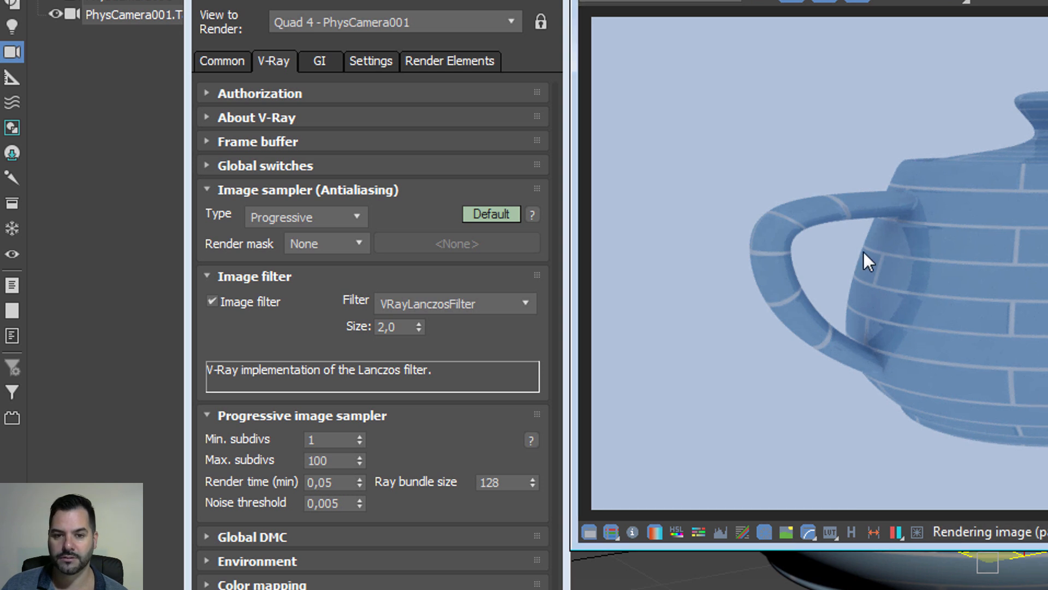
{"action": "scroll", "coordinate": [861, 249], "scroll_direction": "up", "scroll_amount": 2}
{"action": "scroll", "coordinate": [981, 254], "scroll_direction": "down", "scroll_amount": 2}
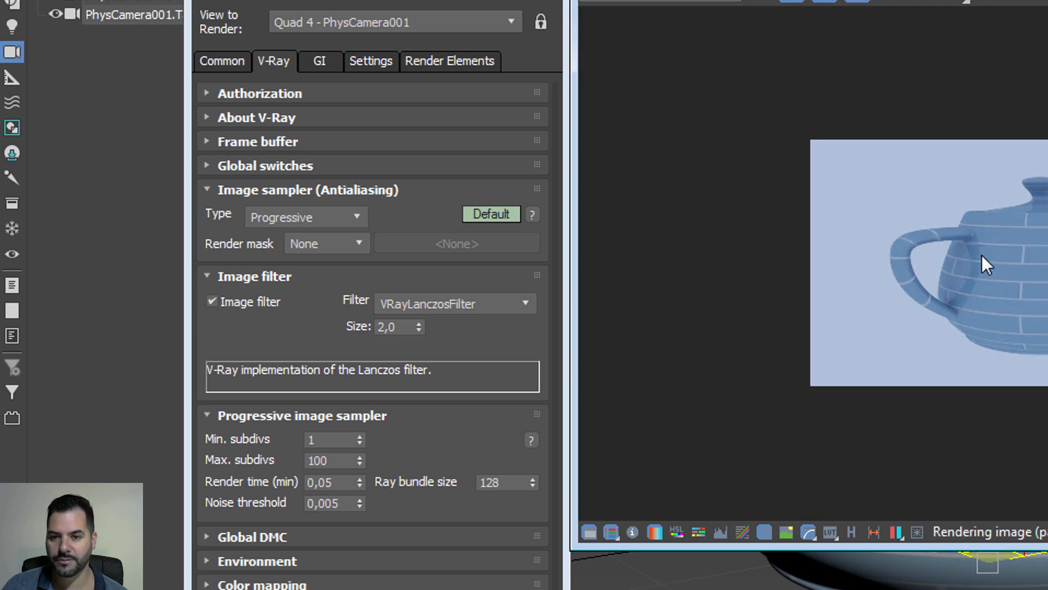
{"action": "scroll", "coordinate": [977, 253], "scroll_direction": "up", "scroll_amount": 1}
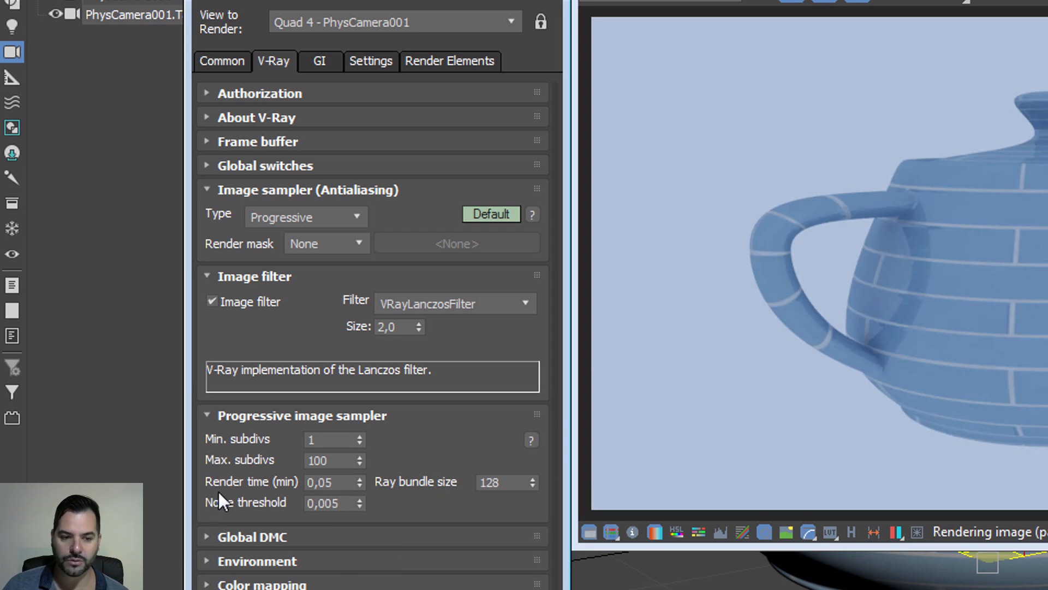
Set the progressive render time to 10 minutes and render the teapot again, keeping the enlarged progress window in view
{"action": "double_click", "coordinate": [333, 482]}
{"action": "type", "text": "10"}
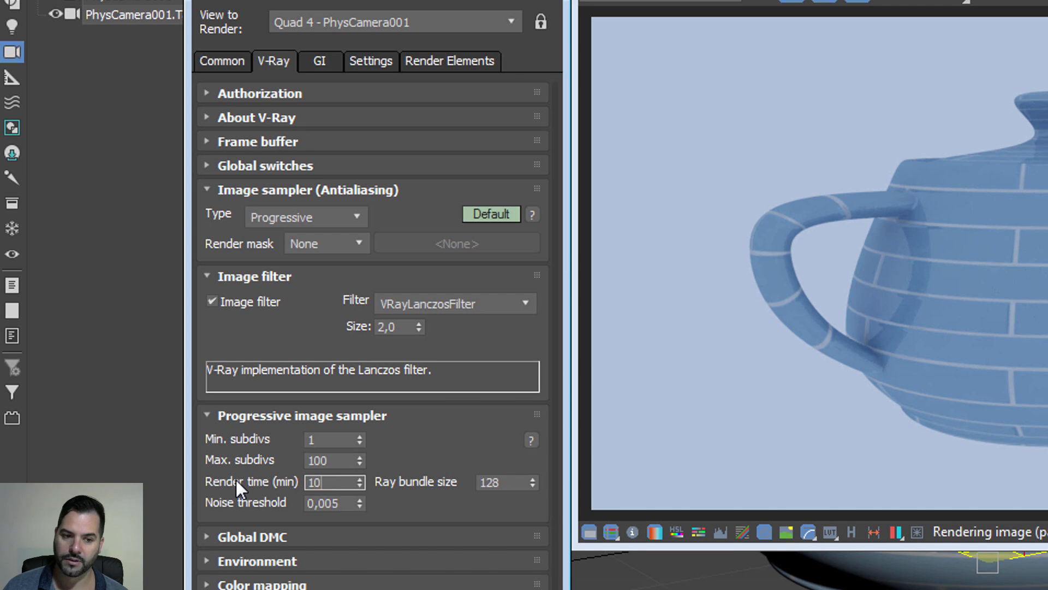
{"action": "key", "text": "Return"}
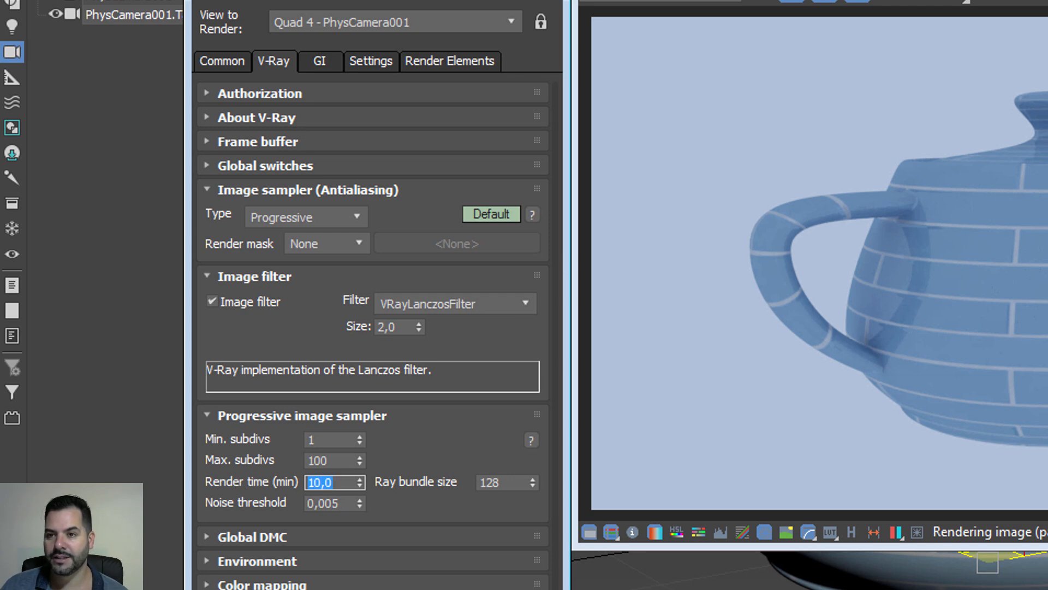
{"action": "left_click", "coordinate": [480, 4]}
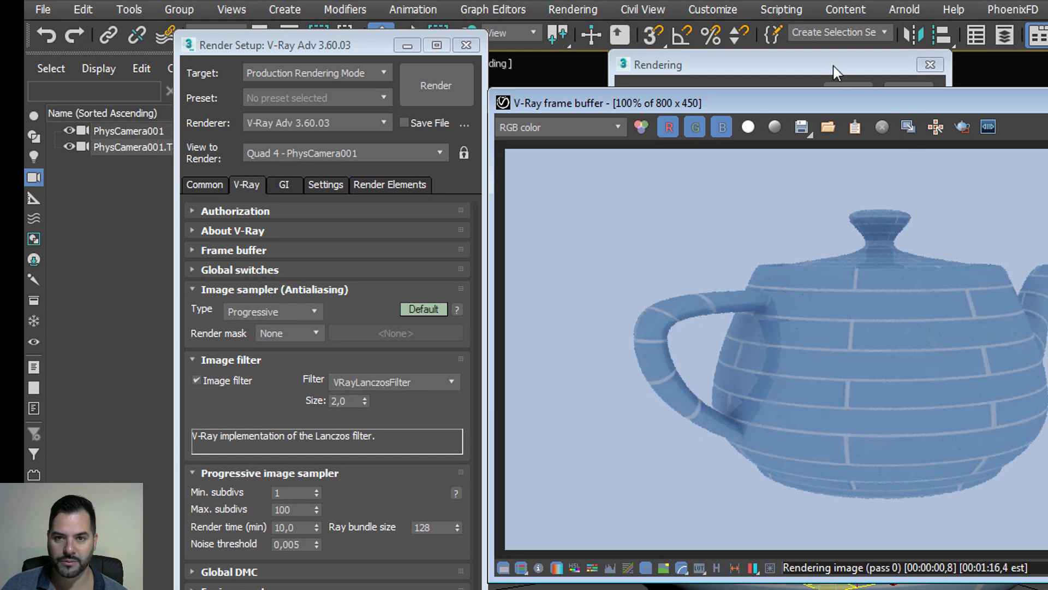
{"action": "left_click_drag", "start_coordinate": [818, 62], "coordinate": [618, 75]}
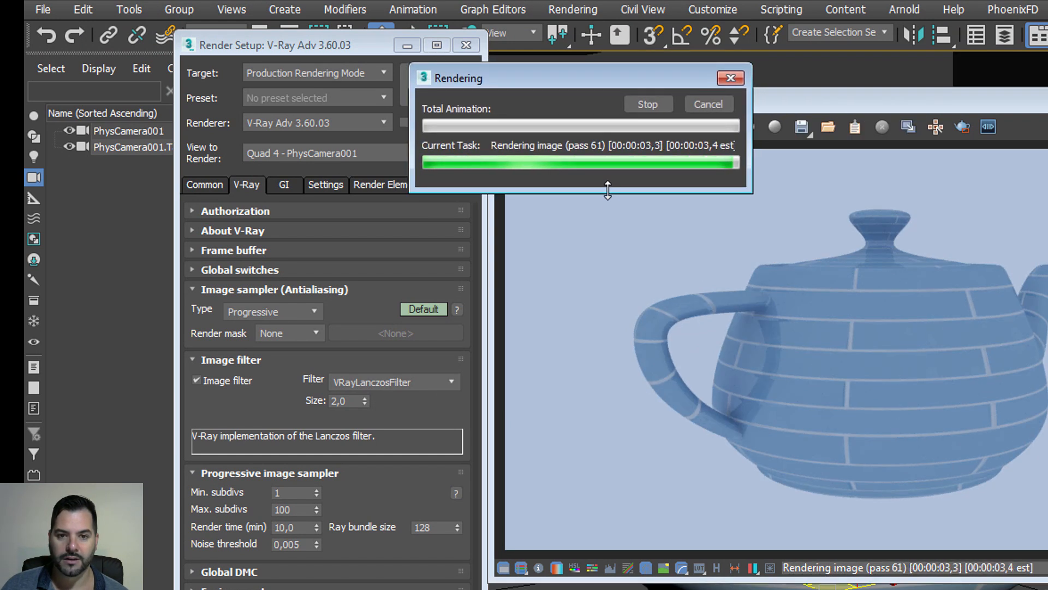
{"action": "left_click_drag", "start_coordinate": [607, 192], "coordinate": [617, 263]}
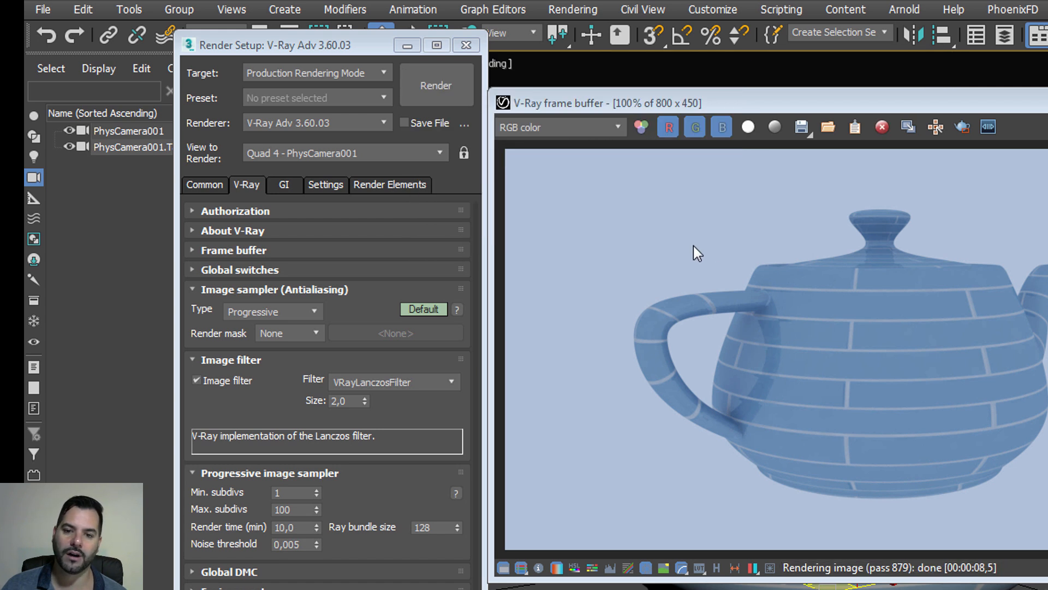
{"action": "left_click", "coordinate": [296, 525]}
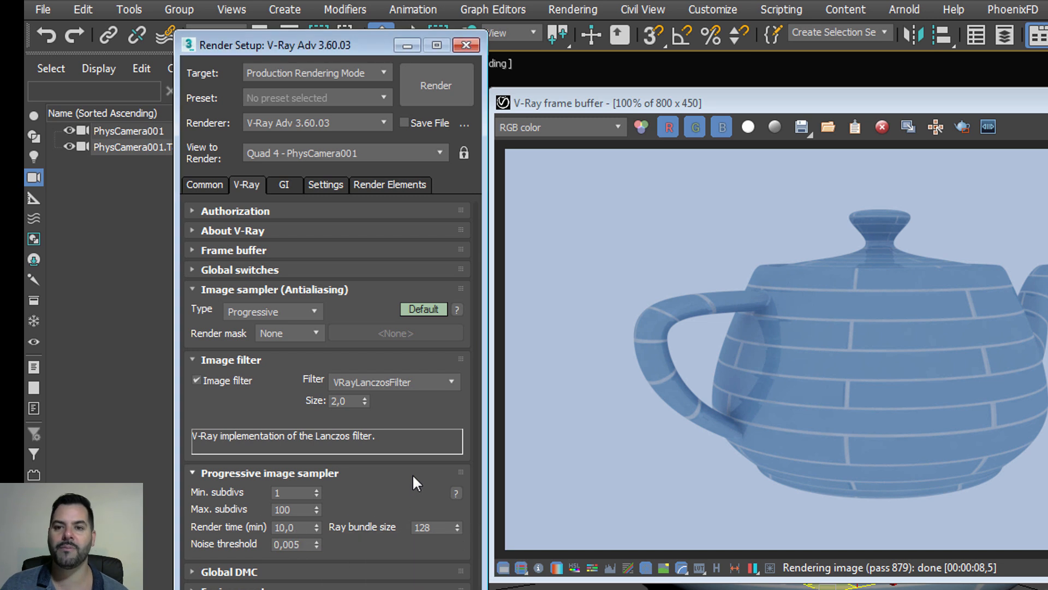
{"action": "left_click", "coordinate": [850, 269]}
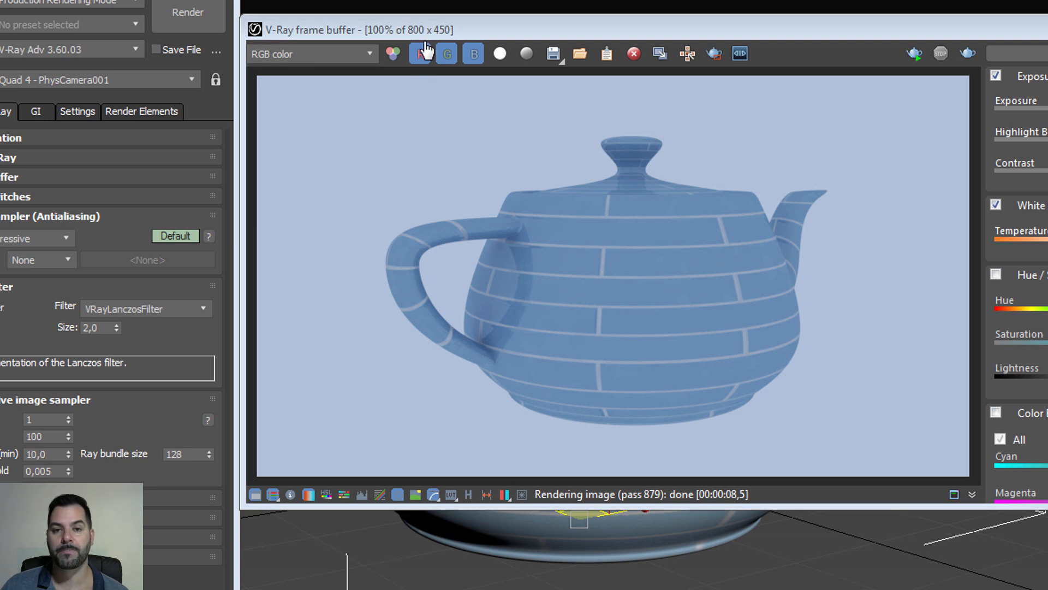
{"action": "left_click_drag", "start_coordinate": [425, 28], "coordinate": [428, 17]}
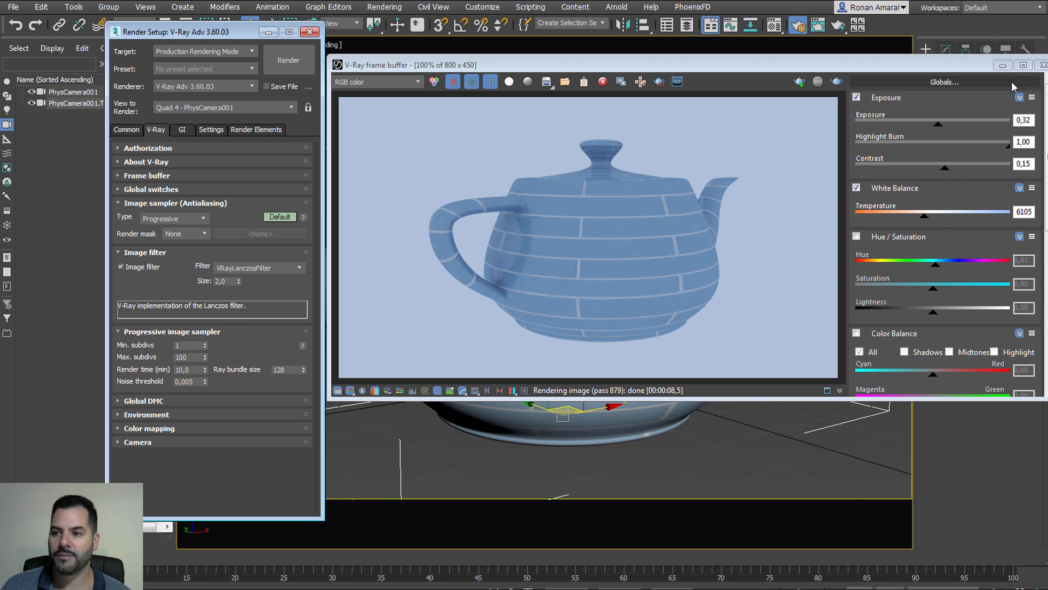
Minimize the V-Ray frame buffer and close the render settings to clear the viewport
{"action": "left_click", "coordinate": [1003, 66]}
{"action": "left_click", "coordinate": [1003, 65]}
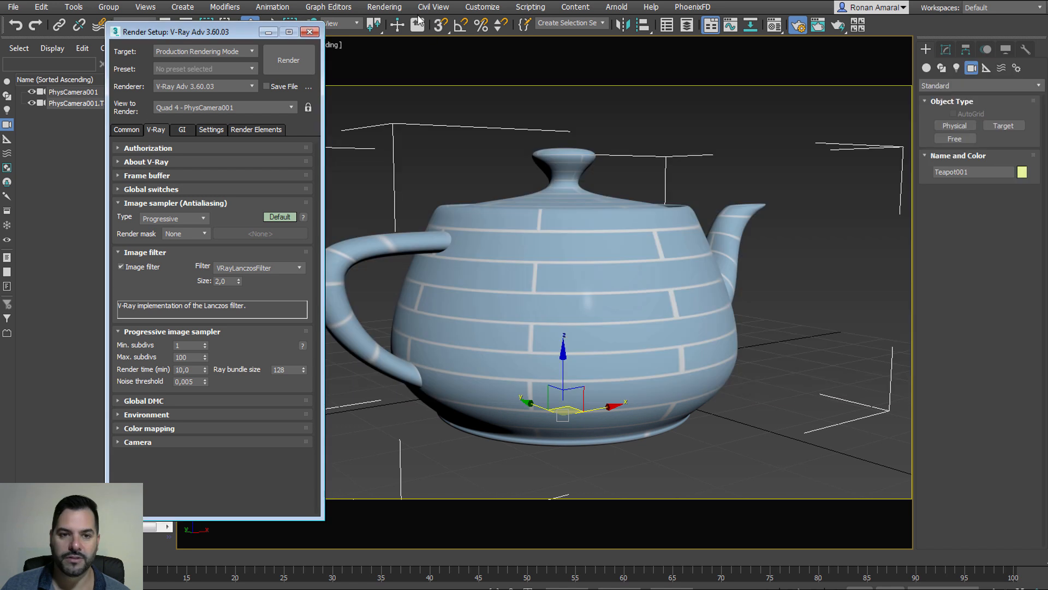
{"action": "left_click", "coordinate": [309, 32]}
Open the recent grass-ground scene without saving the changes to the teapot scene
{"action": "left_click", "coordinate": [21, 7]}
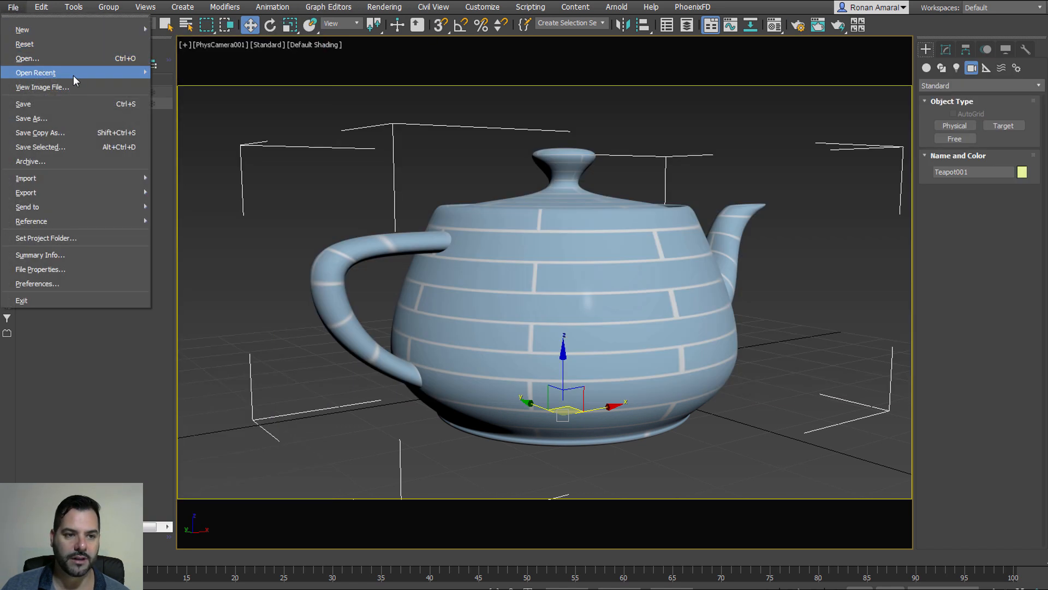
{"action": "mouse_move", "coordinate": [78, 73]}
{"action": "left_click", "coordinate": [220, 82]}
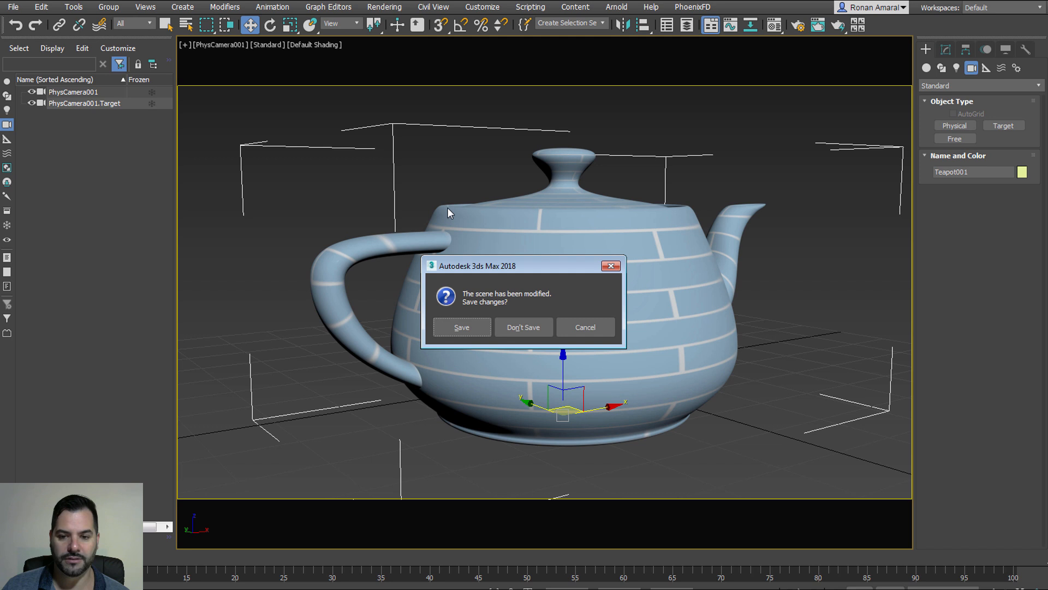
{"action": "left_click", "coordinate": [528, 330]}
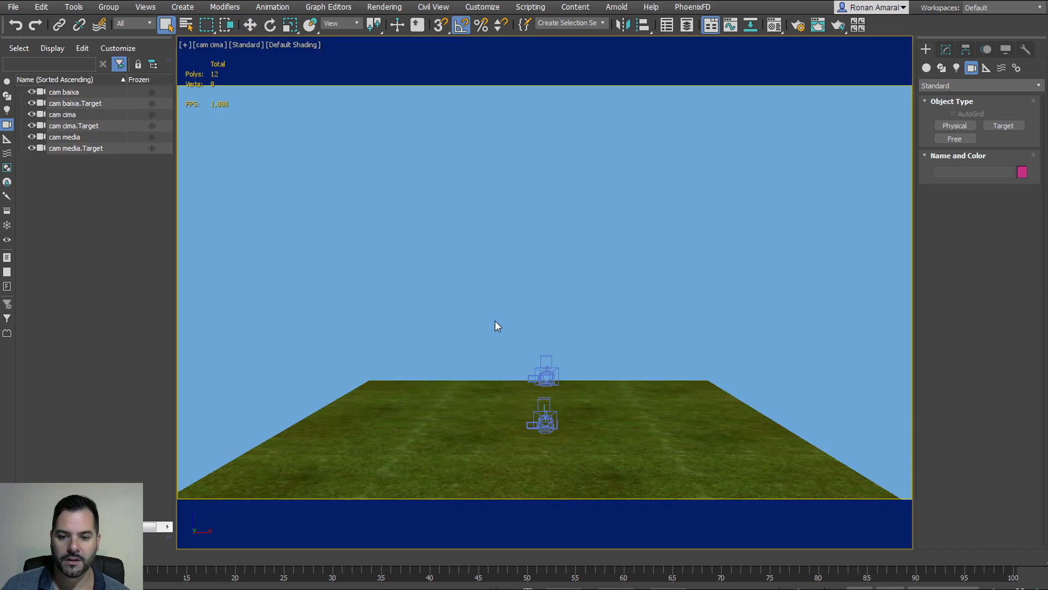
Start merging a file into the scene and browse to the biblioteca-3d folder
{"action": "key", "text": "ctrl+m"}
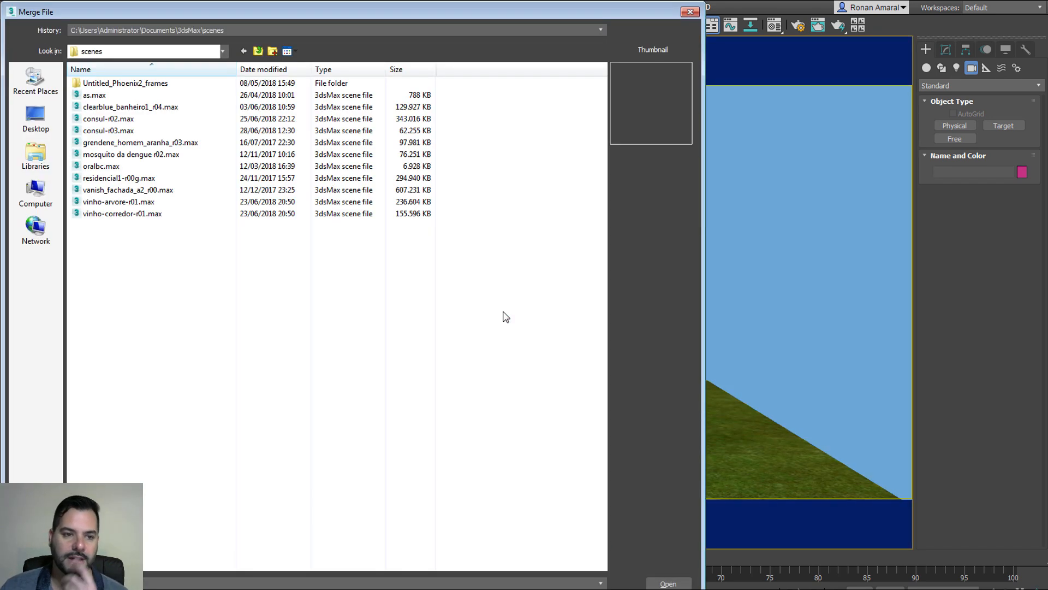
{"action": "left_click", "coordinate": [23, 202]}
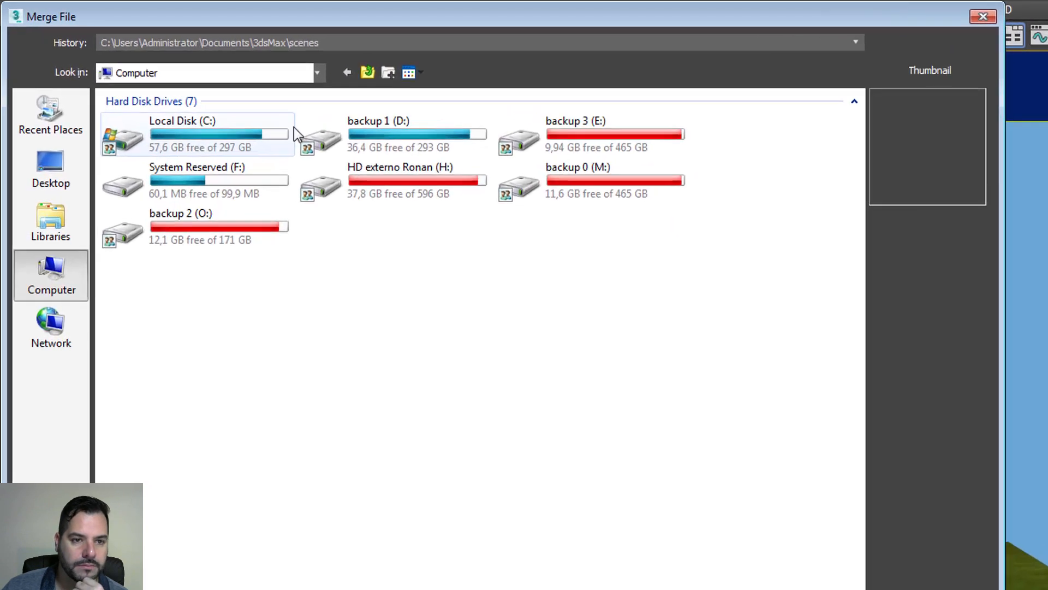
{"action": "double_click", "coordinate": [278, 149]}
{"action": "double_click", "coordinate": [245, 131]}
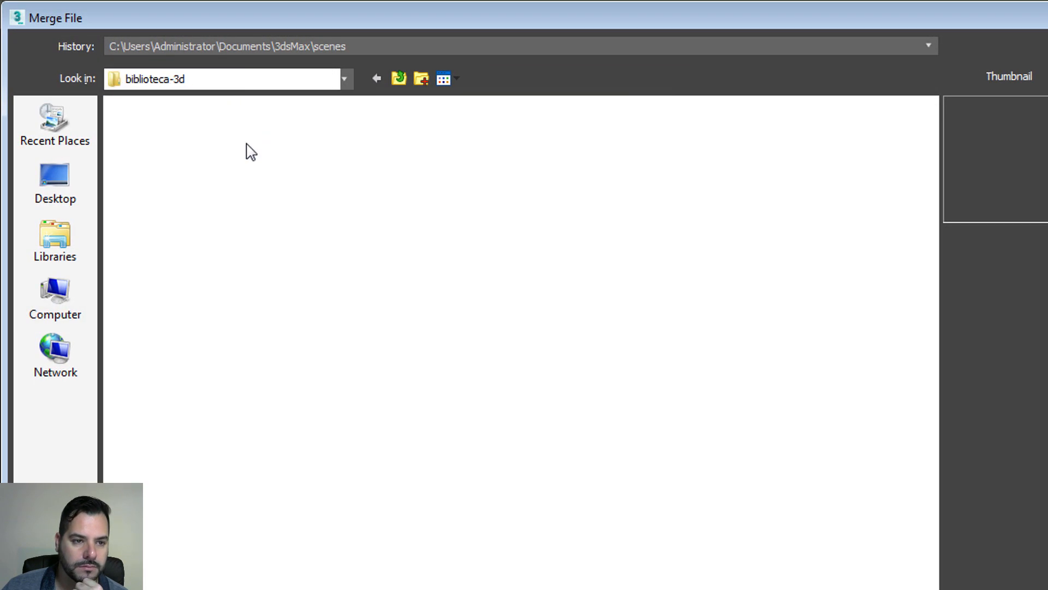
Merge the bike downhill group from bicicleta-downhill.max into the grass-ground scene
{"action": "left_click", "coordinate": [170, 326]}
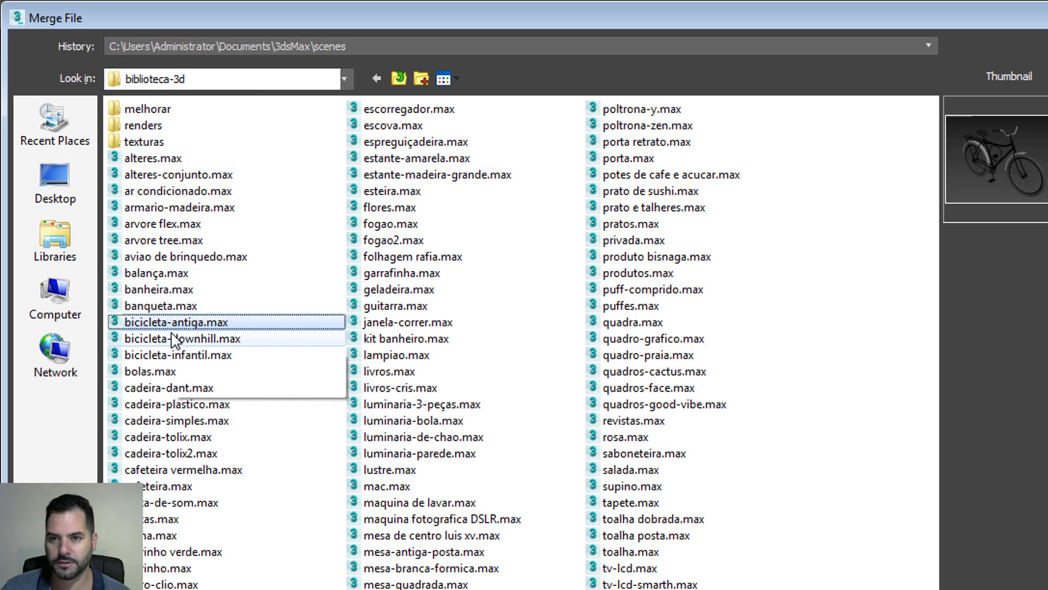
{"action": "key", "text": "Down"}
{"action": "key", "text": "Down"}
{"action": "key", "text": "Down"}
{"action": "key", "text": "Down"}
{"action": "double_click", "coordinate": [175, 339]}
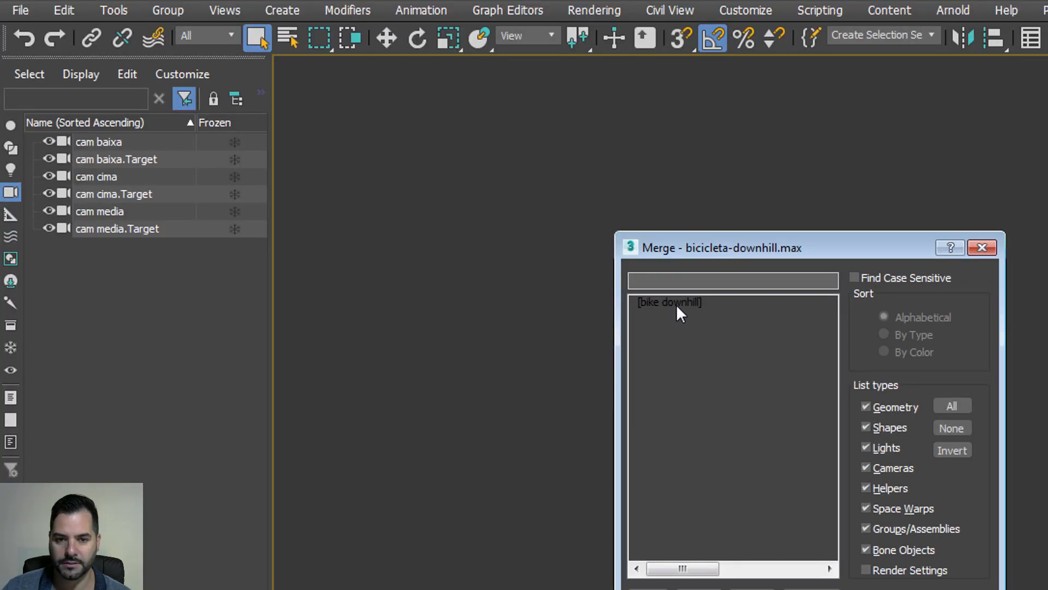
{"action": "left_click", "coordinate": [676, 302]}
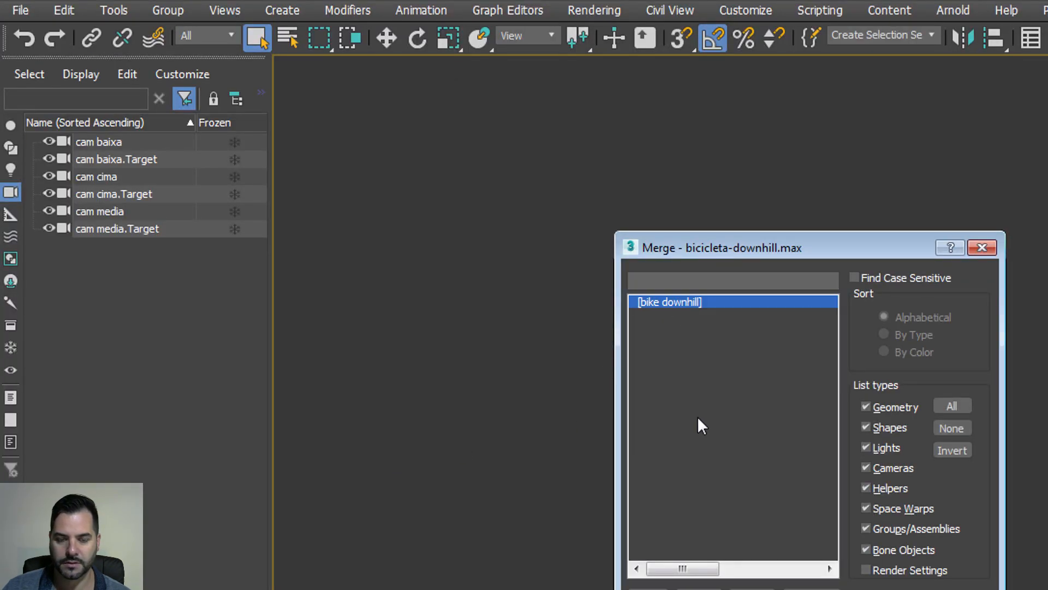
{"action": "key", "text": "Return"}
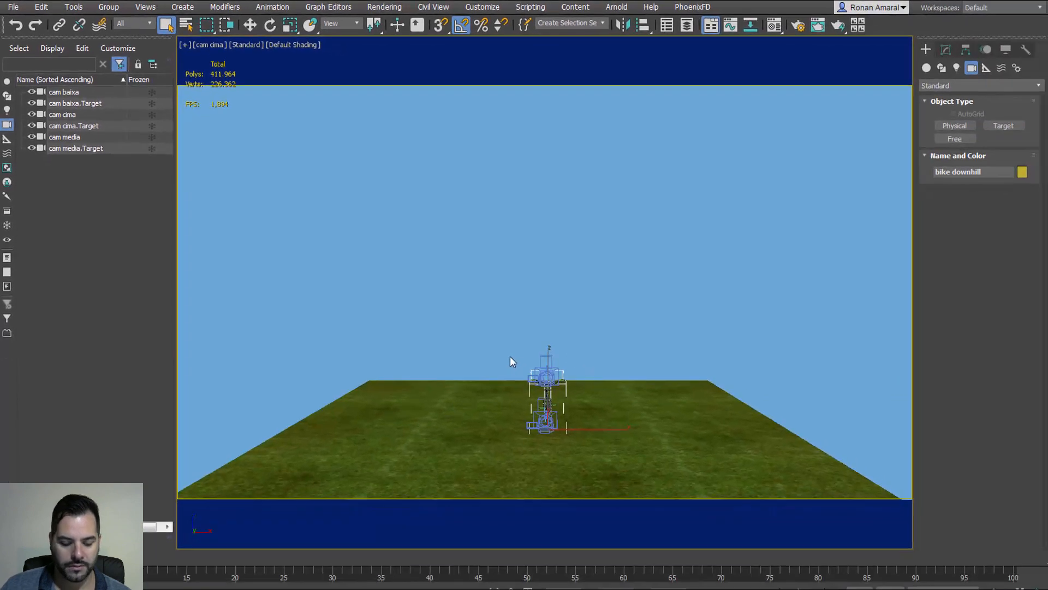
Switch the viewport to the cam baixa camera and rotate the bicycle about its vertical axis to show its side
{"action": "key", "text": "c"}
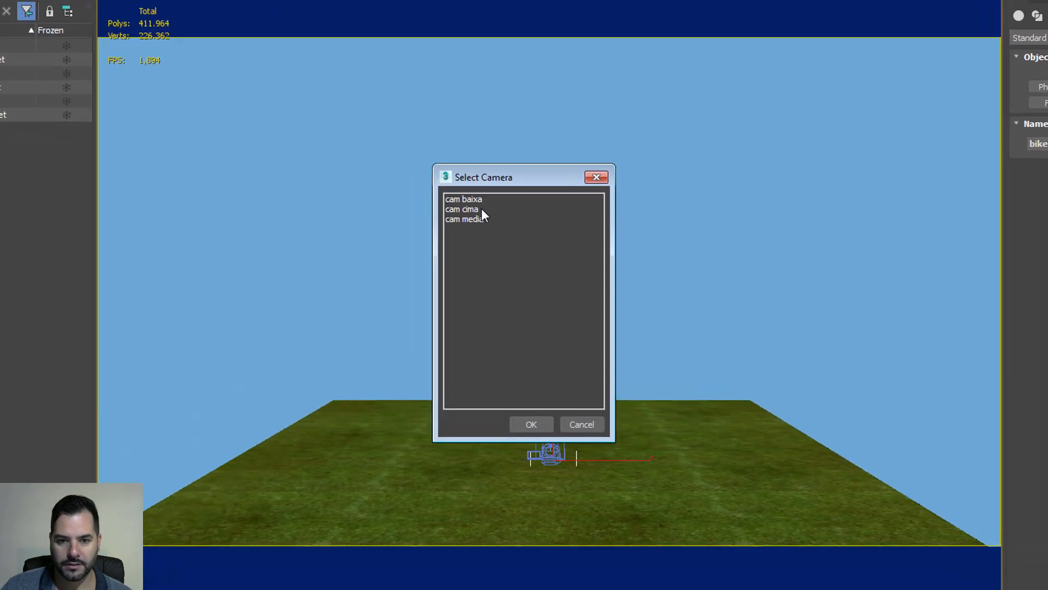
{"action": "left_click", "coordinate": [490, 225]}
{"action": "left_click", "coordinate": [490, 219]}
{"action": "double_click", "coordinate": [444, 119]}
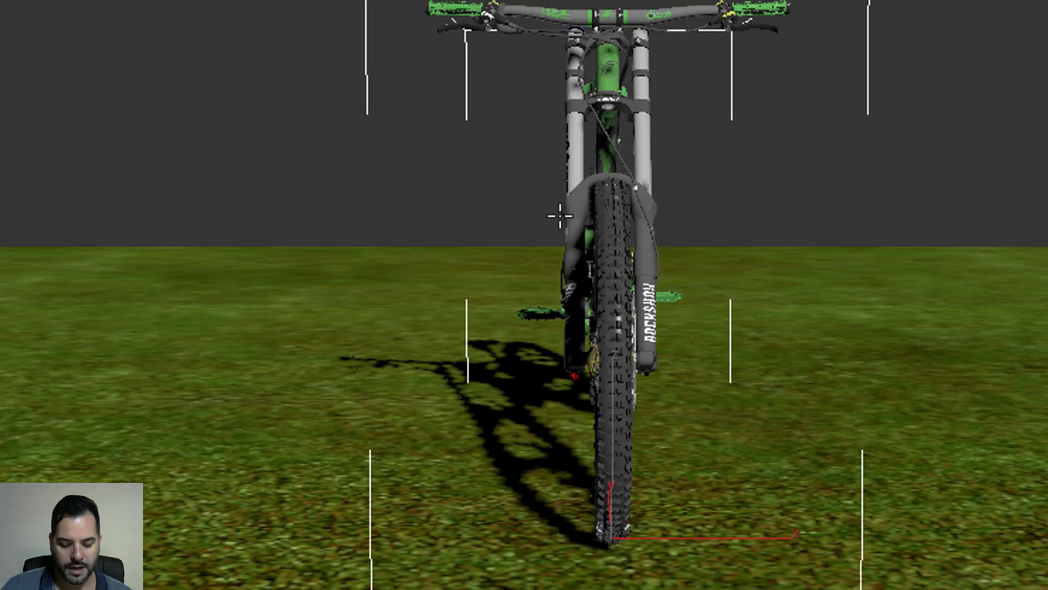
{"action": "key", "text": "e"}
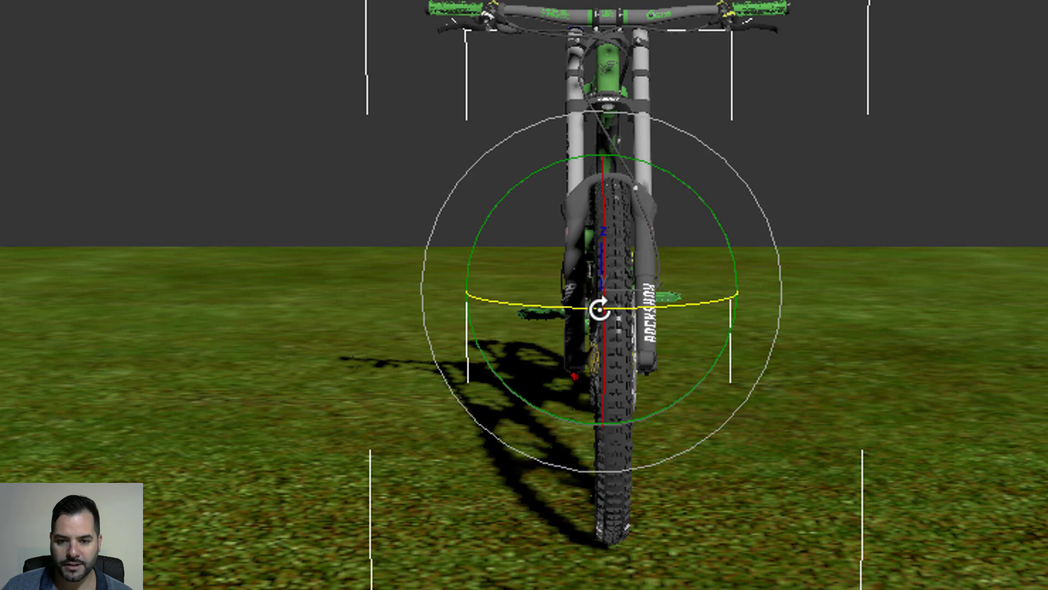
{"action": "left_click_drag", "start_coordinate": [599, 304], "coordinate": [677, 329]}
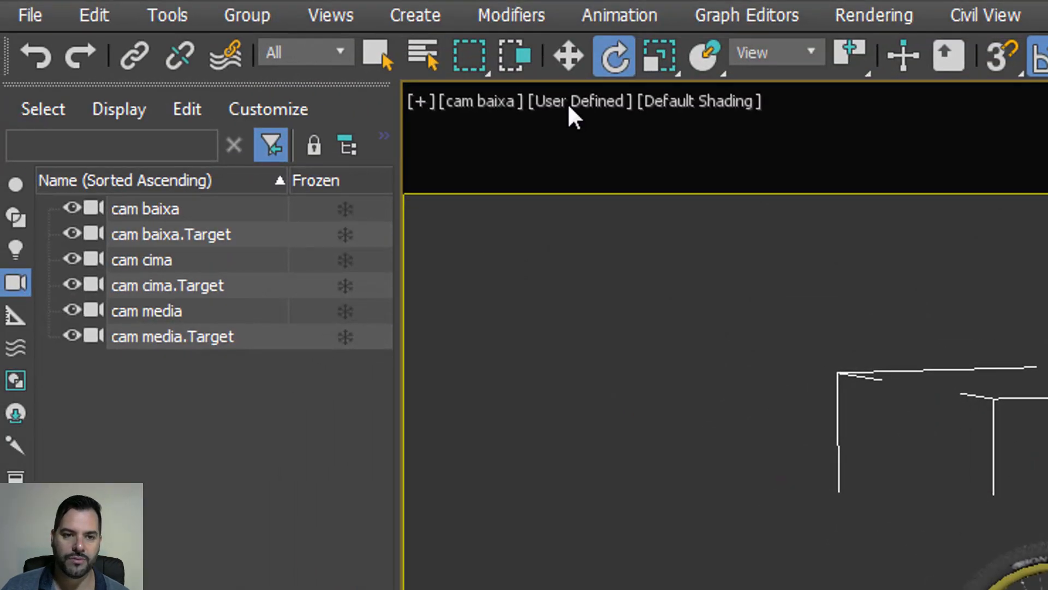
Set the viewport quality to Standard and rotate the bicycle to a three-quarter angle towards the camera
{"action": "left_click", "coordinate": [568, 101]}
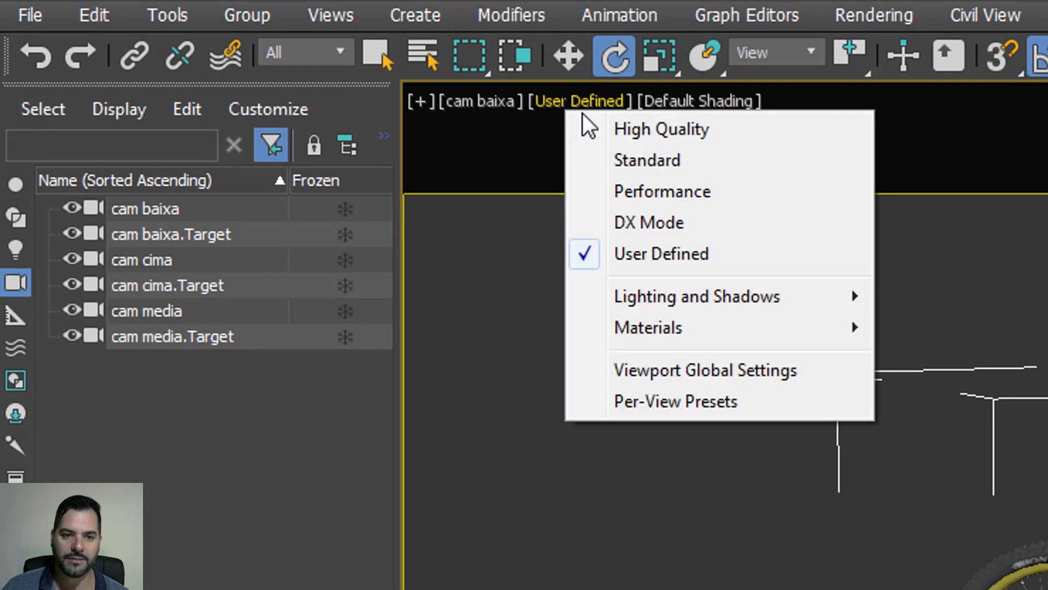
{"action": "left_click", "coordinate": [648, 164]}
{"action": "left_click", "coordinate": [583, 102]}
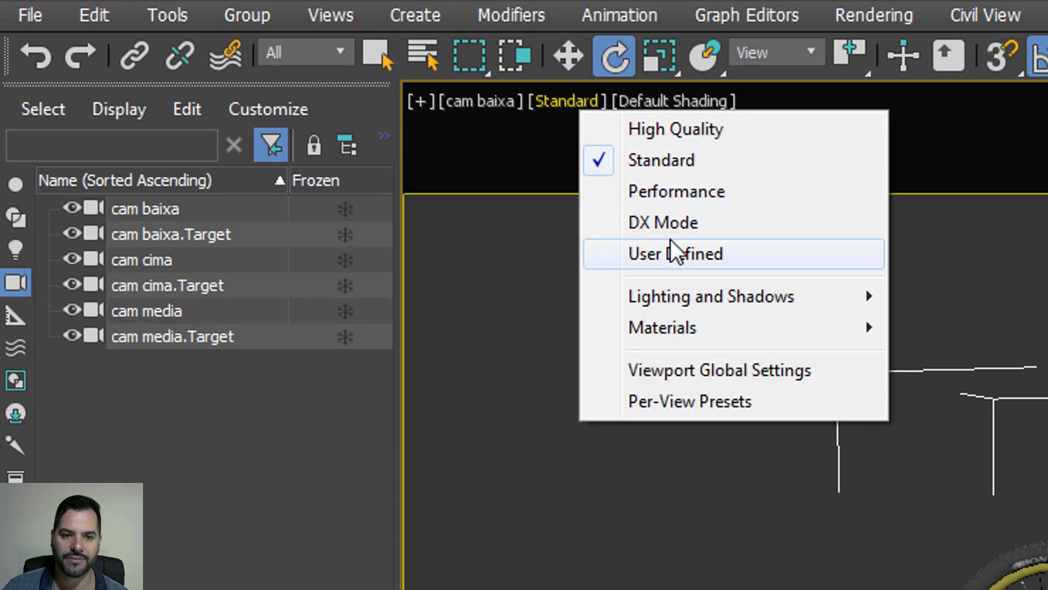
{"action": "left_click", "coordinate": [497, 426]}
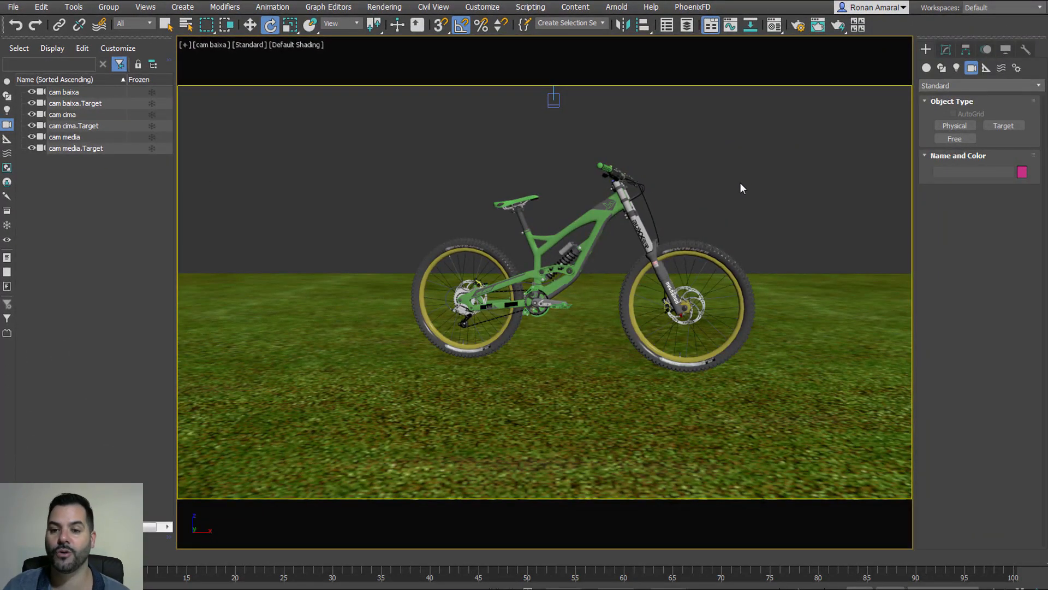
{"action": "left_click", "coordinate": [623, 203]}
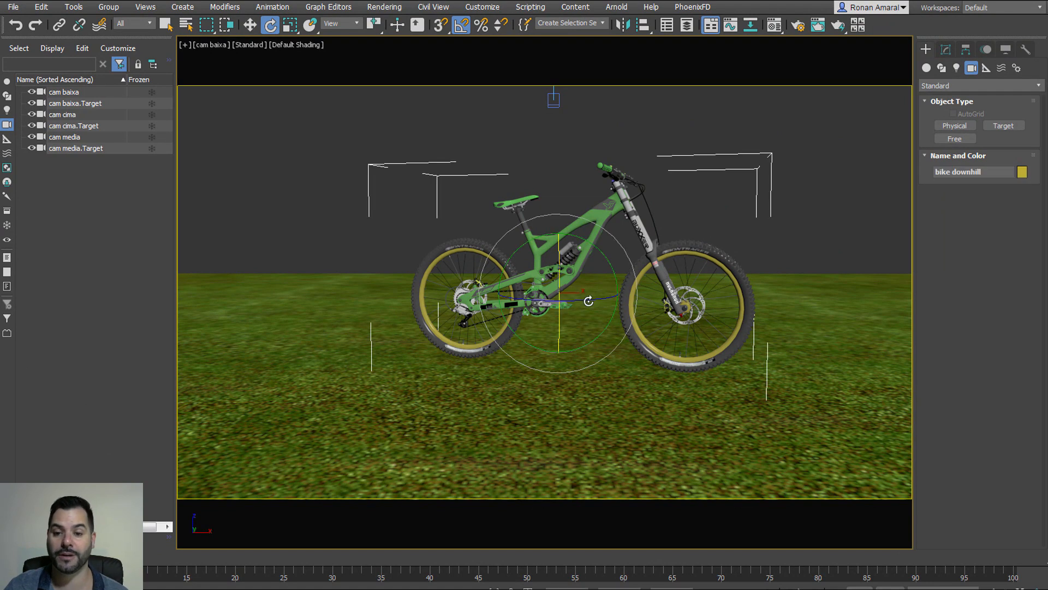
{"action": "left_click_drag", "start_coordinate": [575, 298], "coordinate": [588, 209]}
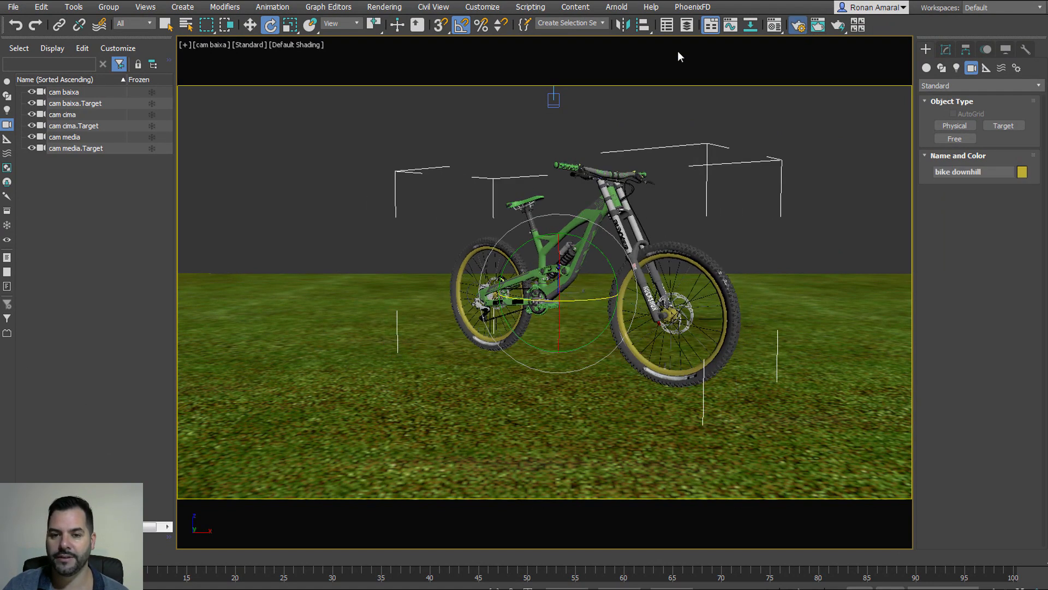
Load the preset_ronan_low_externas render preset with all its categories and render the cam baixa view
{"action": "key", "text": "F10"}
{"action": "left_click_drag", "start_coordinate": [230, 34], "coordinate": [523, 69]}
{"action": "left_click", "coordinate": [519, 106]}
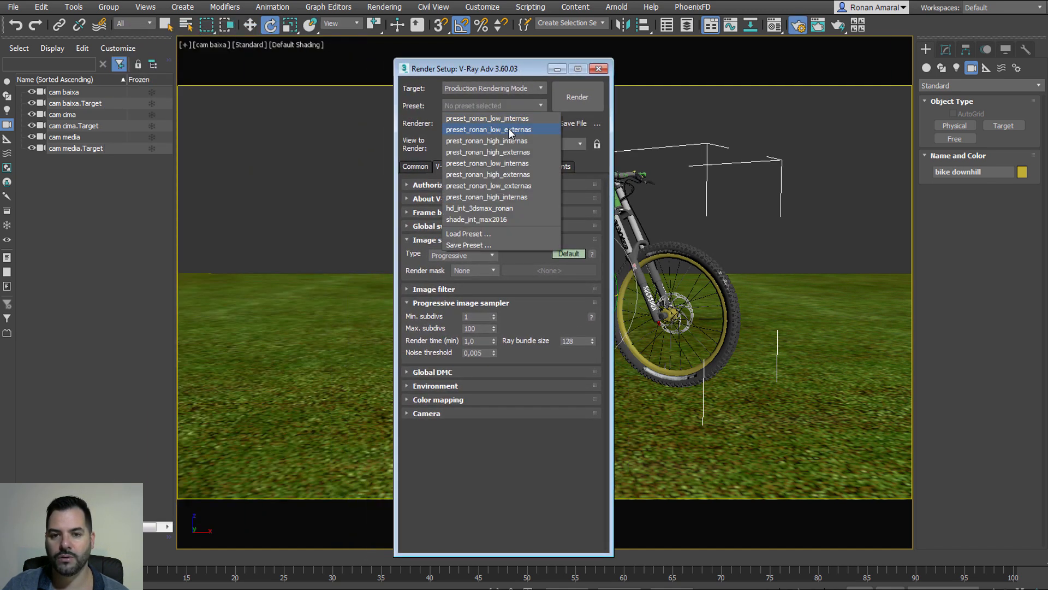
{"action": "left_click", "coordinate": [509, 130]}
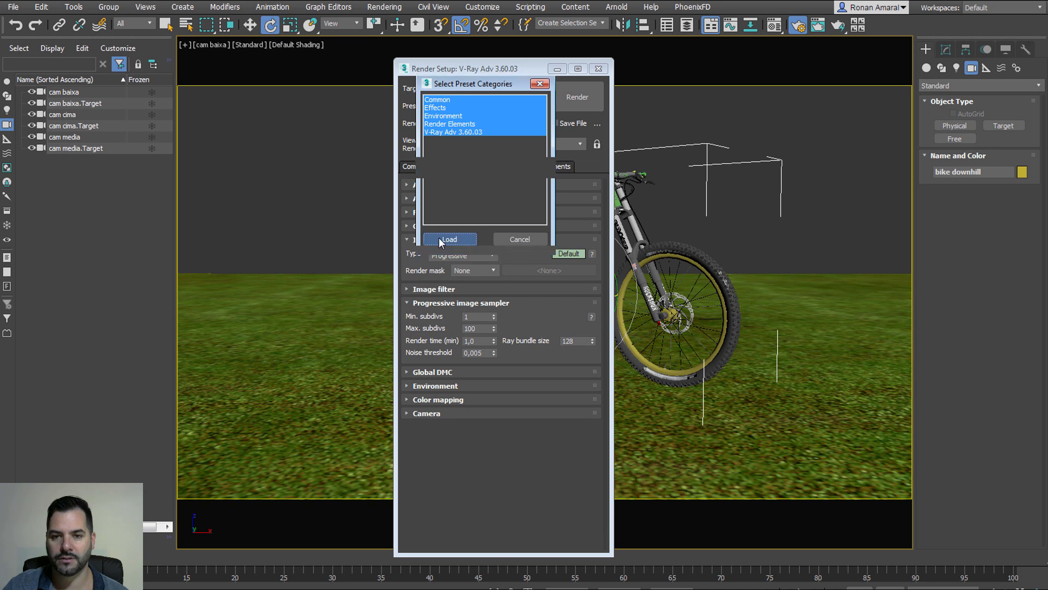
{"action": "left_click", "coordinate": [442, 240]}
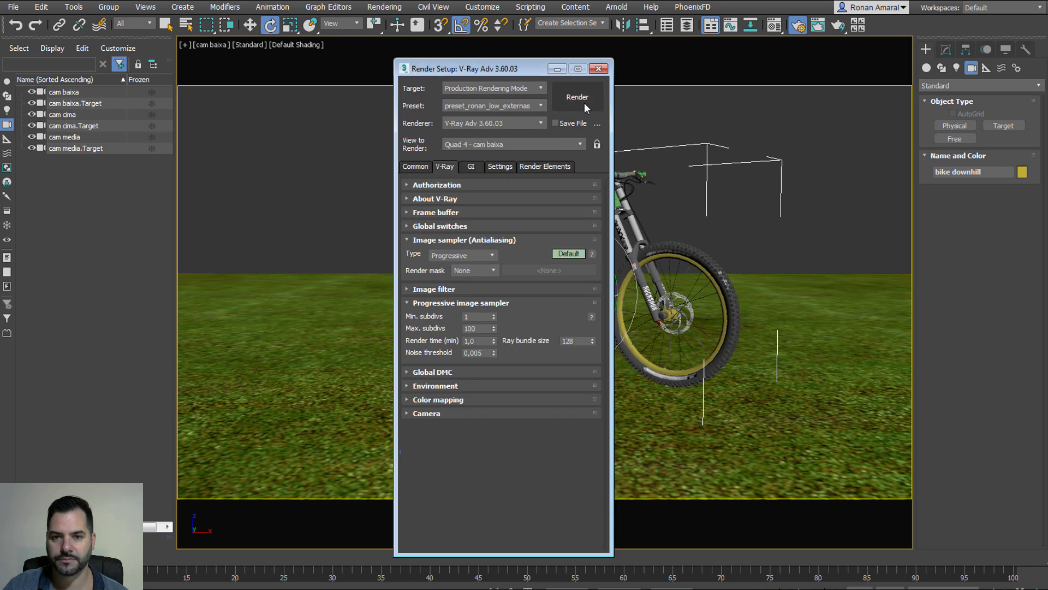
{"action": "left_click", "coordinate": [584, 104]}
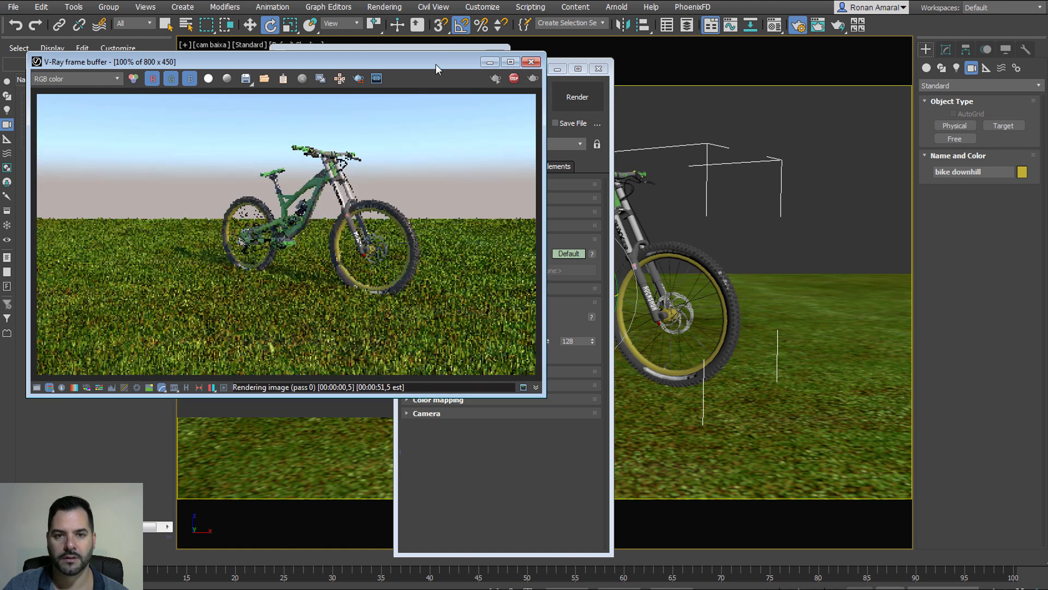
Move the frame buffer clear of the render settings and enlarge the rendering progress window to show its parameters
{"action": "left_click_drag", "start_coordinate": [418, 65], "coordinate": [582, 105]}
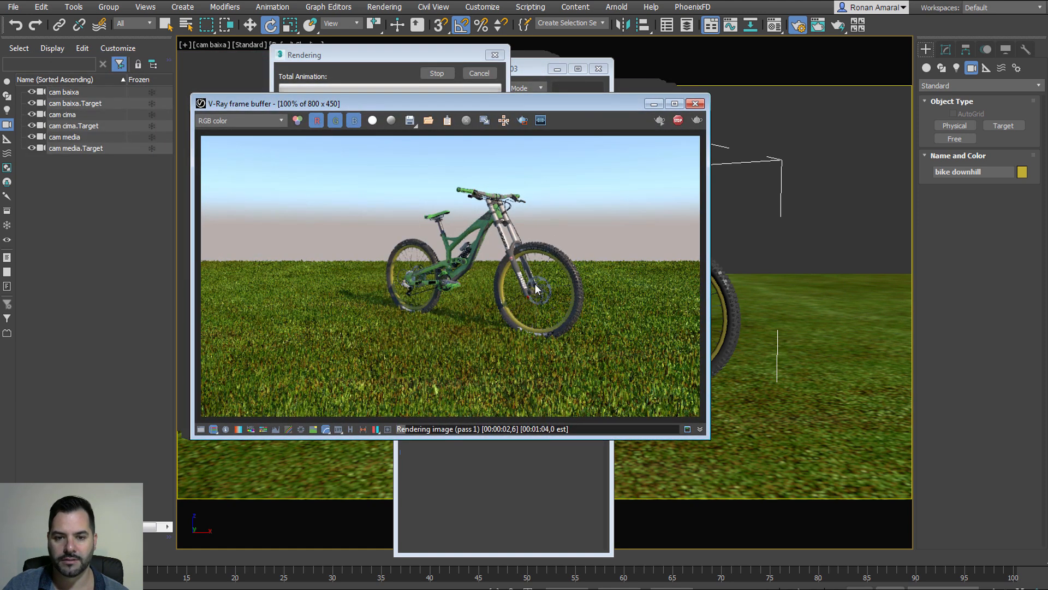
{"action": "left_click_drag", "start_coordinate": [407, 55], "coordinate": [301, 70]}
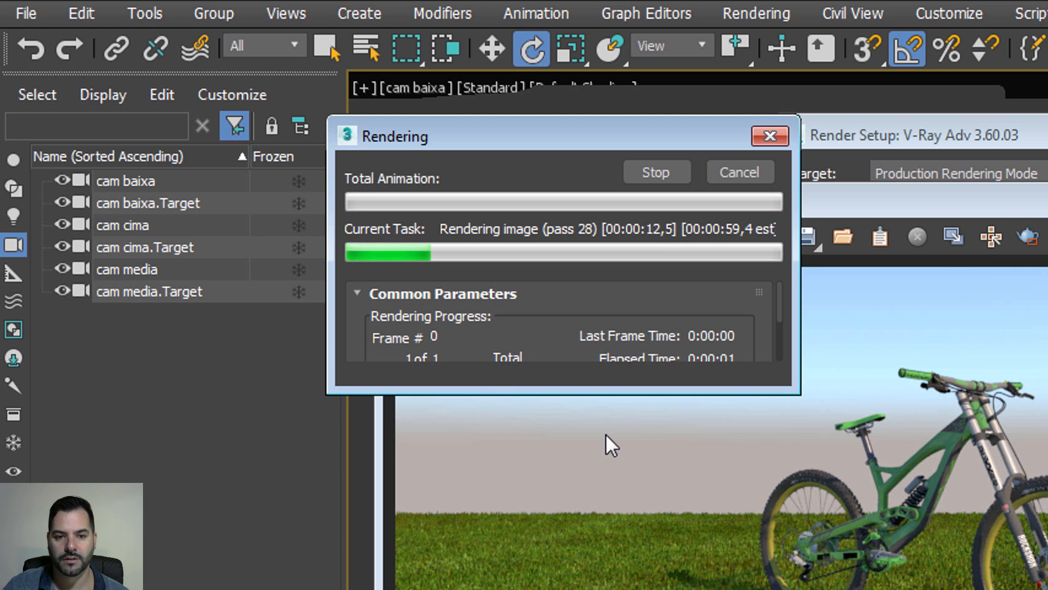
{"action": "left_click_drag", "start_coordinate": [619, 391], "coordinate": [636, 575]}
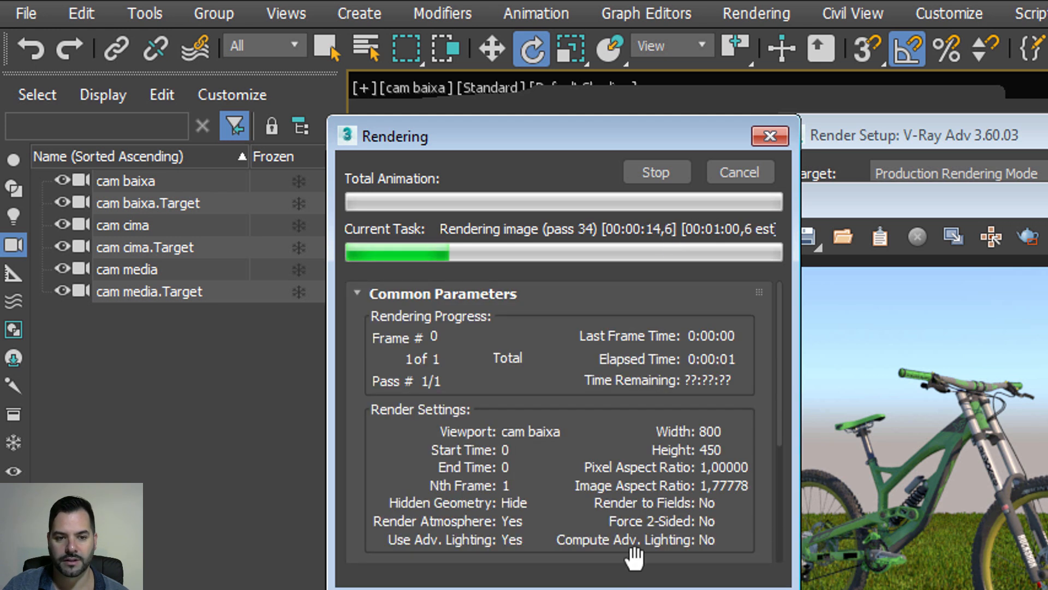
{"action": "left_click", "coordinate": [952, 480]}
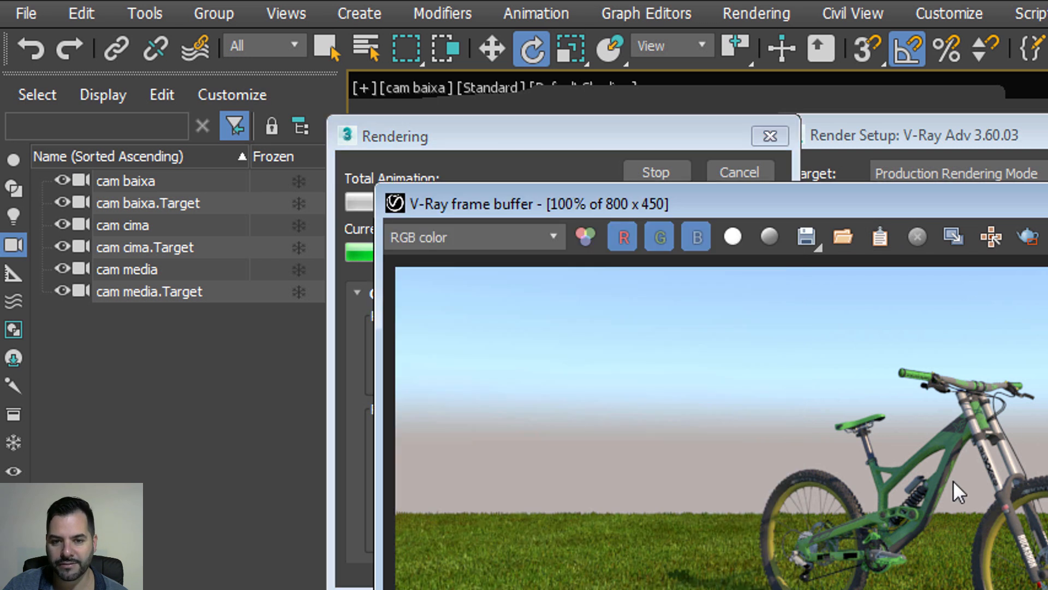
{"action": "left_click_drag", "start_coordinate": [902, 210], "coordinate": [1047, 261]}
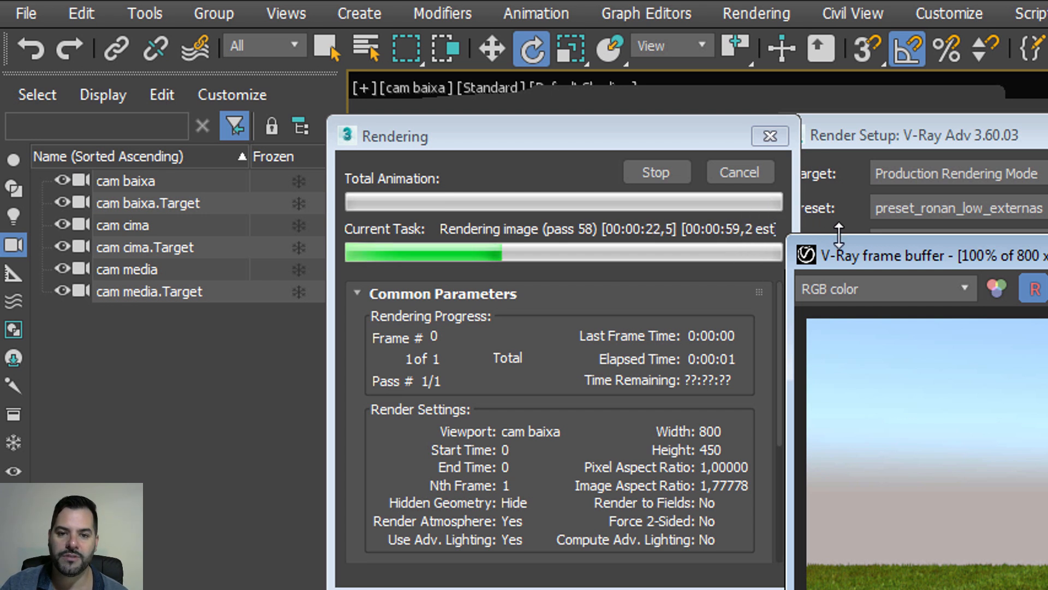
{"action": "left_click_drag", "start_coordinate": [970, 270], "coordinate": [1047, 322]}
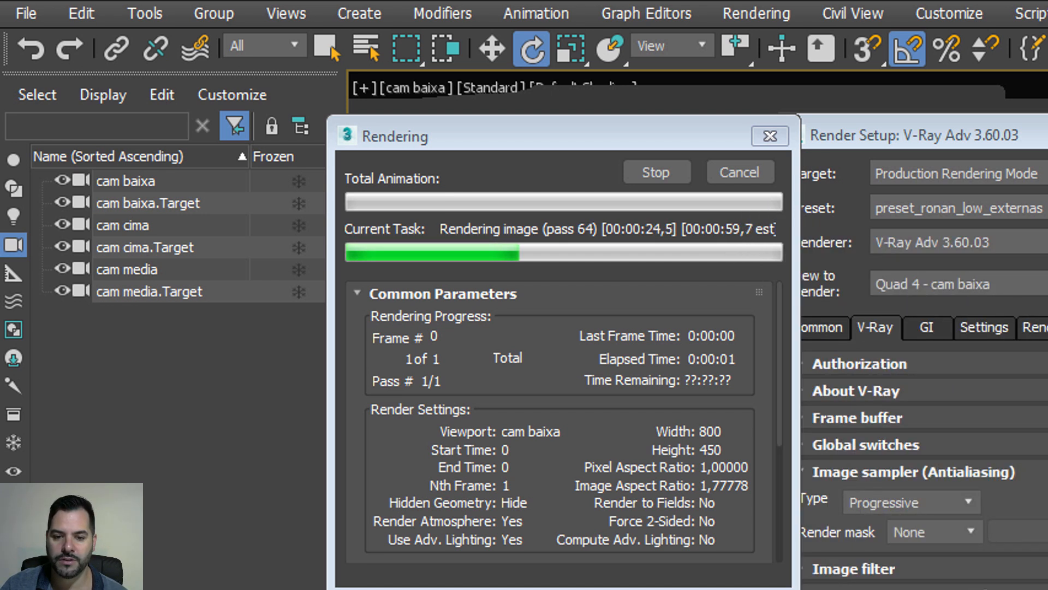
Compare the progressive sampler's render time setting with the elapsed time in the rendering progress window
{"action": "left_click", "coordinate": [951, 255]}
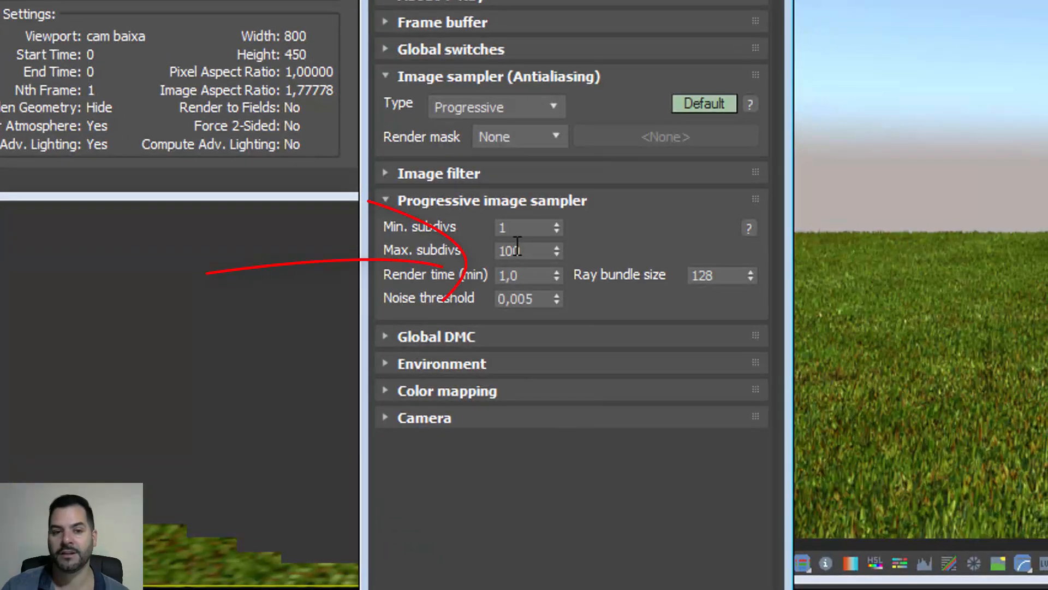
{"action": "left_click_drag", "start_coordinate": [163, 0], "coordinate": [127, 47]}
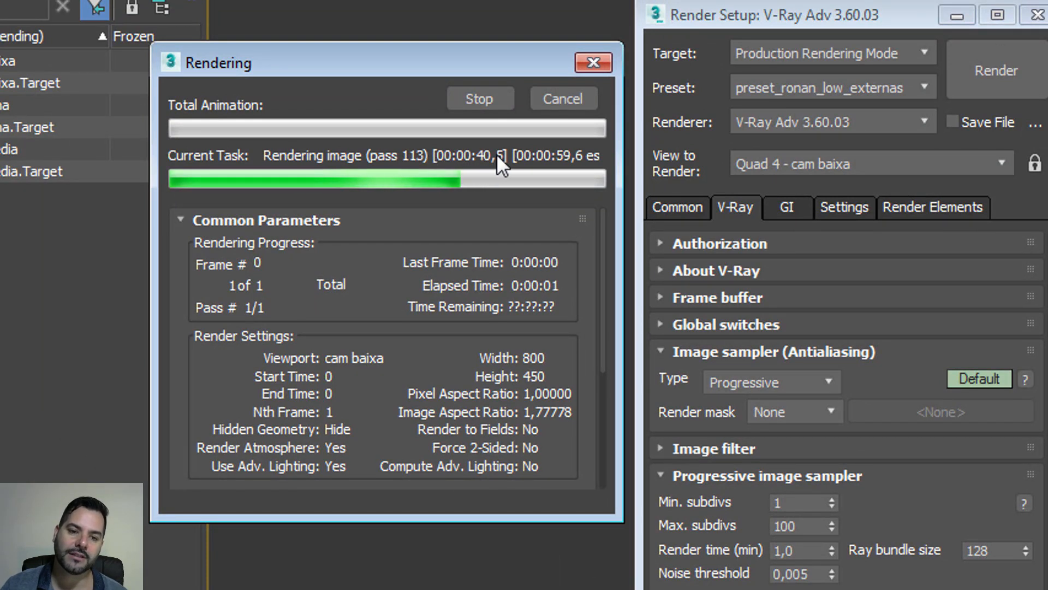
{"action": "left_click_drag", "start_coordinate": [1047, 196], "coordinate": [1014, 159]}
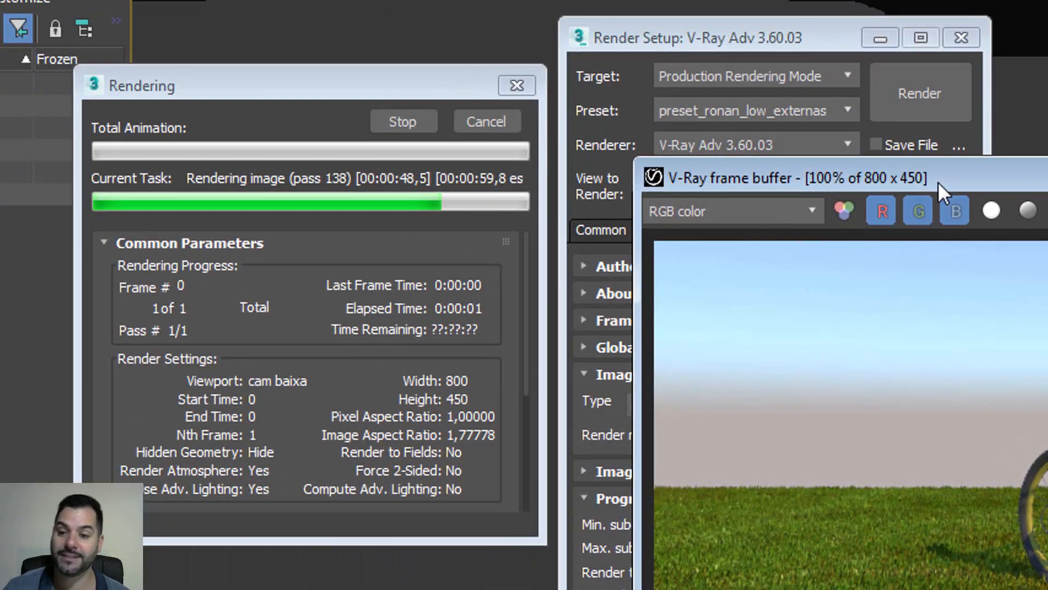
Cancel the running render, reposition the frame buffer and inspect the rendered bicycle up close
{"action": "left_click", "coordinate": [504, 121]}
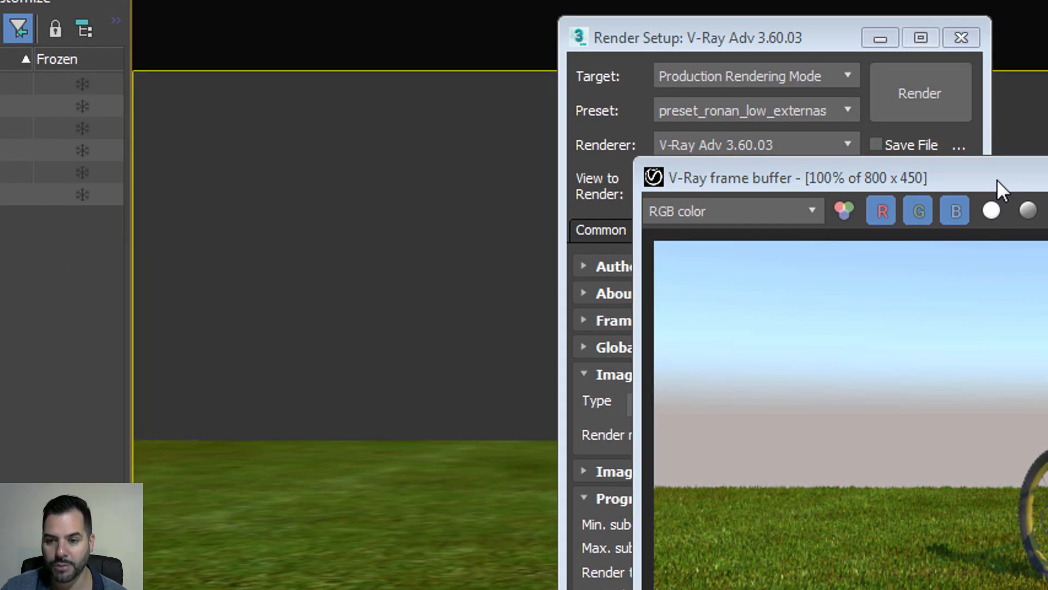
{"action": "left_click_drag", "start_coordinate": [997, 179], "coordinate": [677, 101]}
{"action": "scroll", "coordinate": [852, 358], "scroll_direction": "up", "scroll_amount": 1}
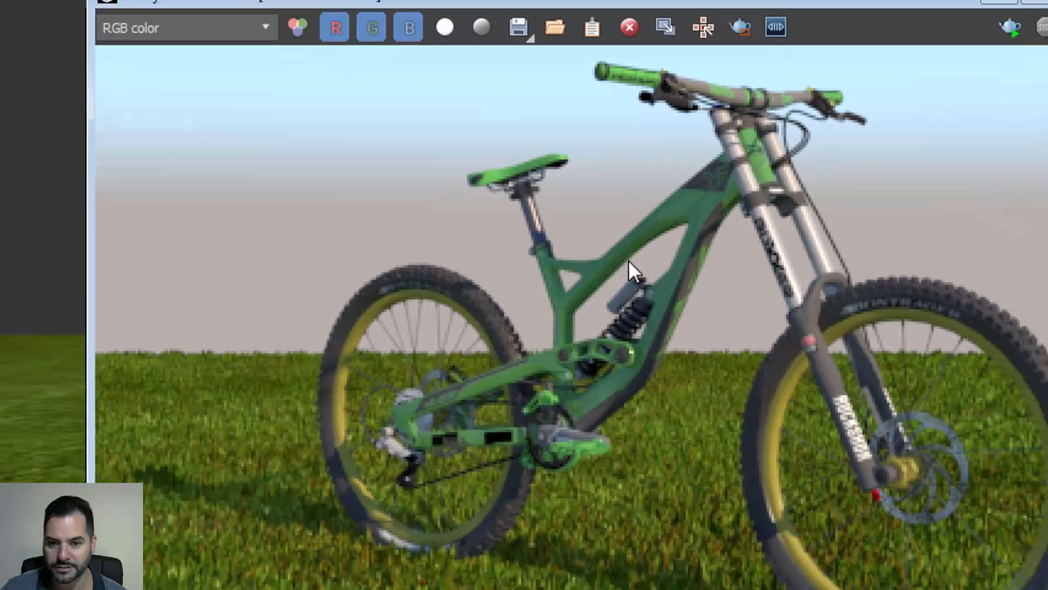
{"action": "scroll", "coordinate": [854, 365], "scroll_direction": "down", "scroll_amount": 1}
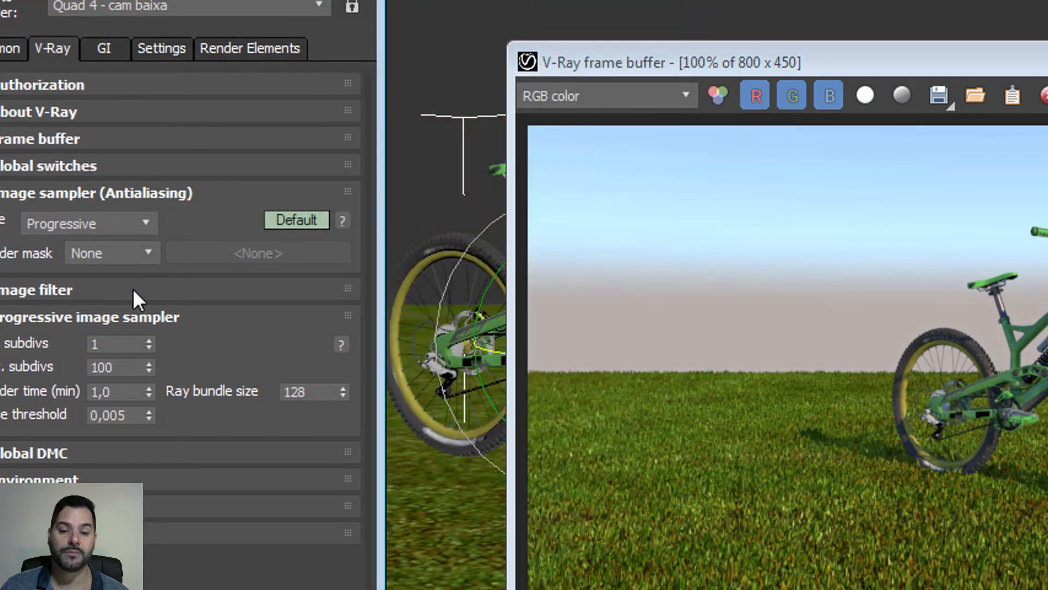
Change the image sampler type to Bucket, check its minimum and maximum subdivs, and collapse the bucket sampler settings
{"action": "mouse_move", "coordinate": [126, 260]}
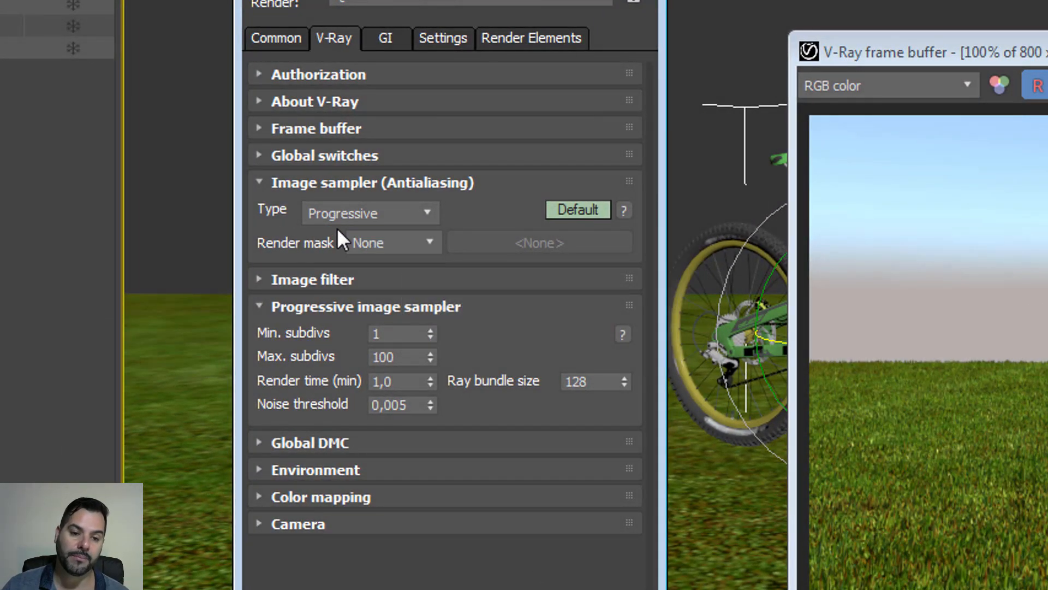
{"action": "left_click", "coordinate": [348, 214]}
{"action": "left_click", "coordinate": [350, 234]}
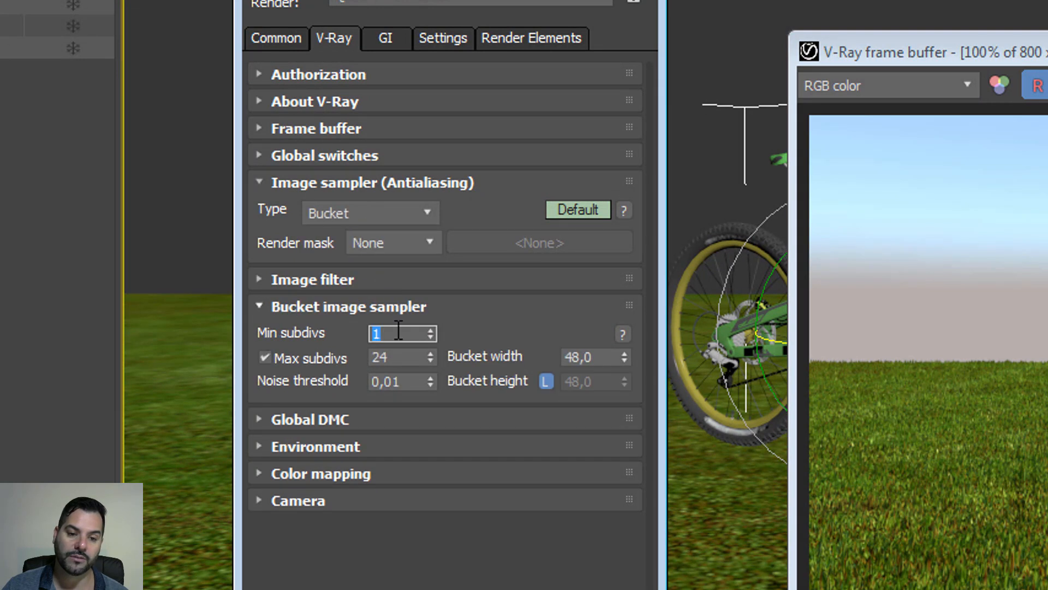
{"action": "left_click_drag", "start_coordinate": [401, 353], "coordinate": [366, 355]}
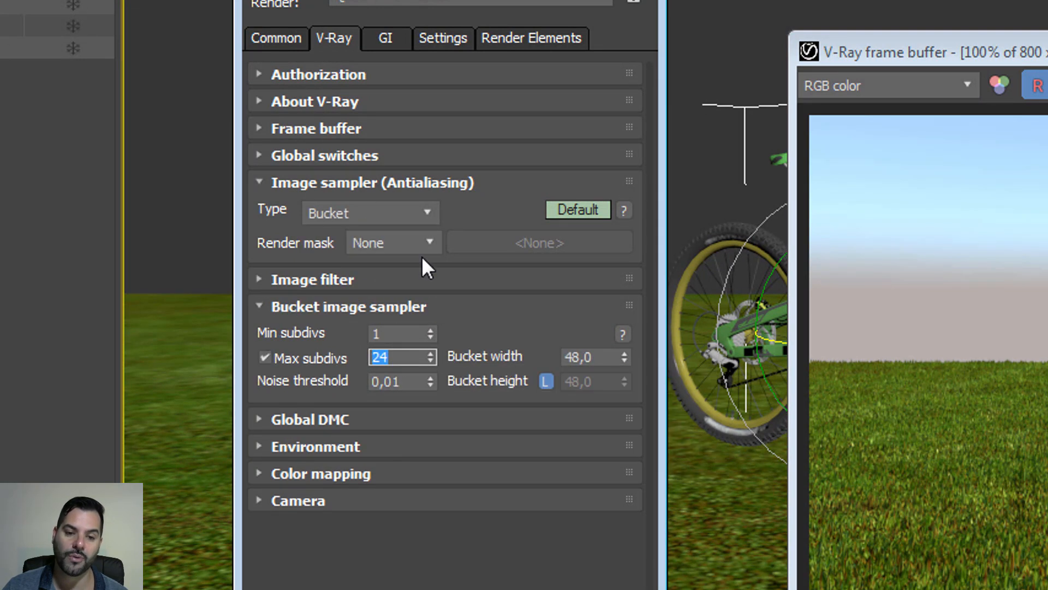
{"action": "left_click", "coordinate": [437, 307]}
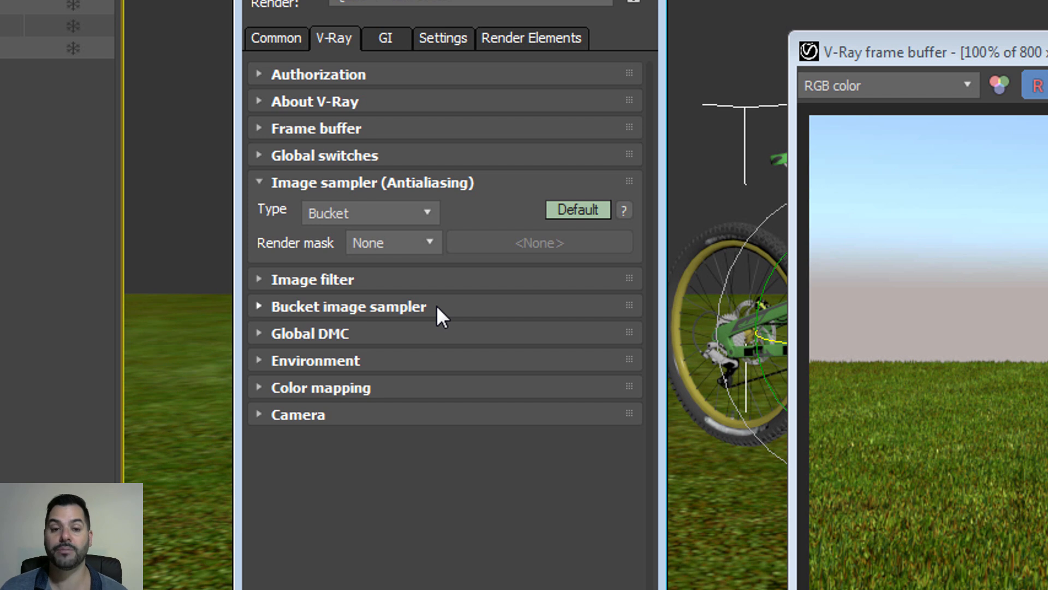
{"action": "left_click", "coordinate": [389, 302]}
{"action": "left_click", "coordinate": [385, 305]}
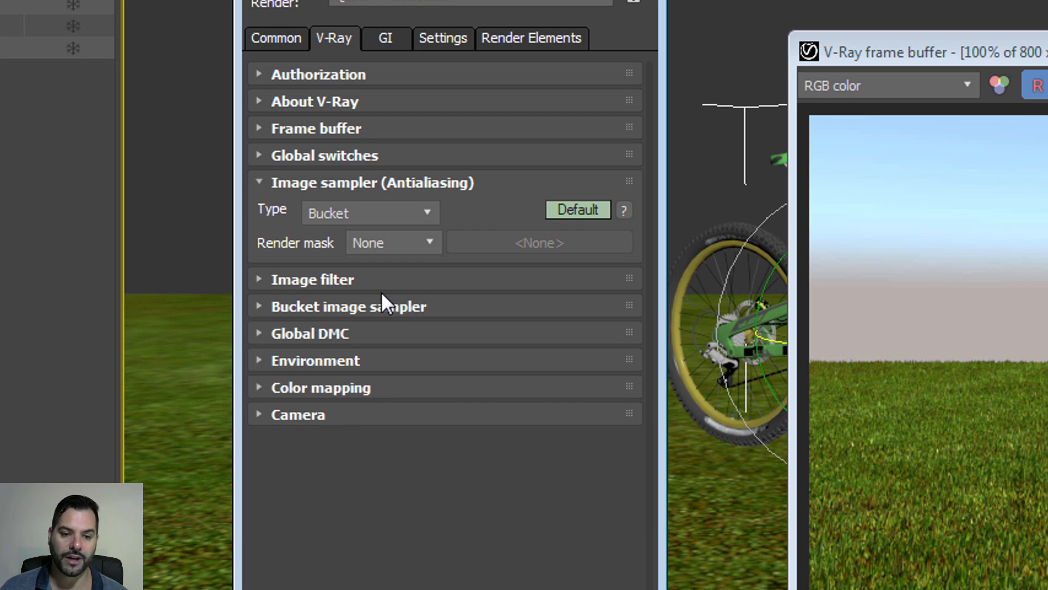
{"action": "left_click", "coordinate": [374, 277]}
{"action": "left_click", "coordinate": [348, 273]}
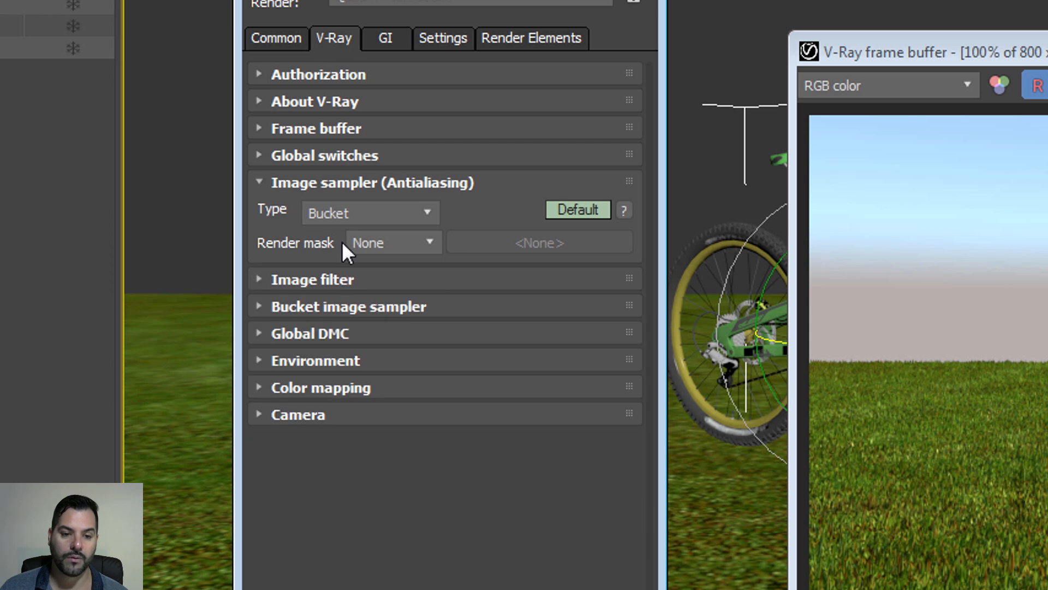
Change the image sampler type to Progressive, collapse the progressive sampler settings and expand the V-Ray Environment settings
{"action": "left_click", "coordinate": [329, 214]}
{"action": "left_click", "coordinate": [339, 249]}
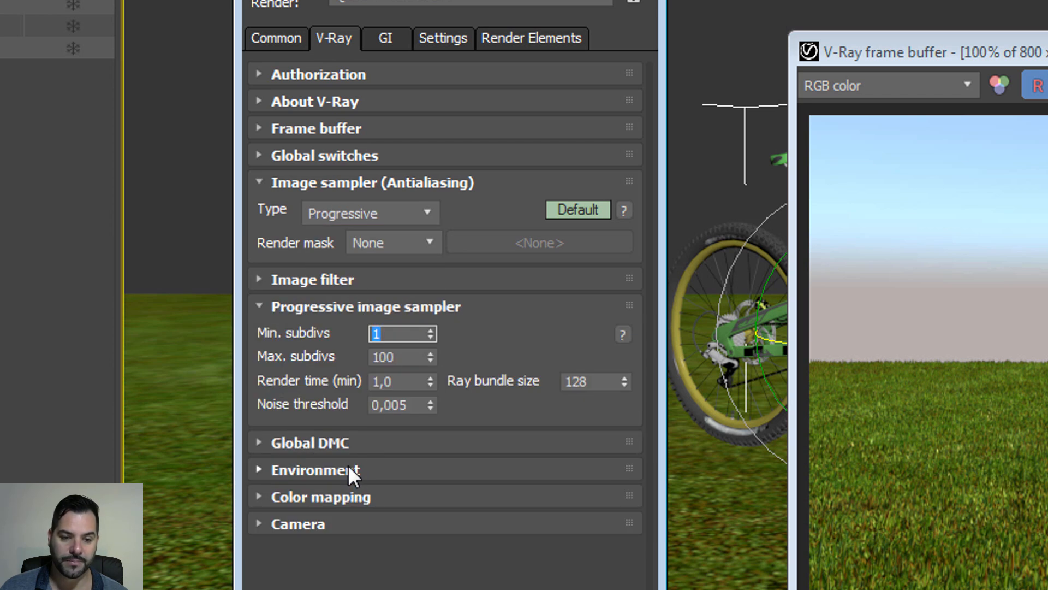
{"action": "left_click", "coordinate": [341, 441]}
{"action": "left_click", "coordinate": [340, 436]}
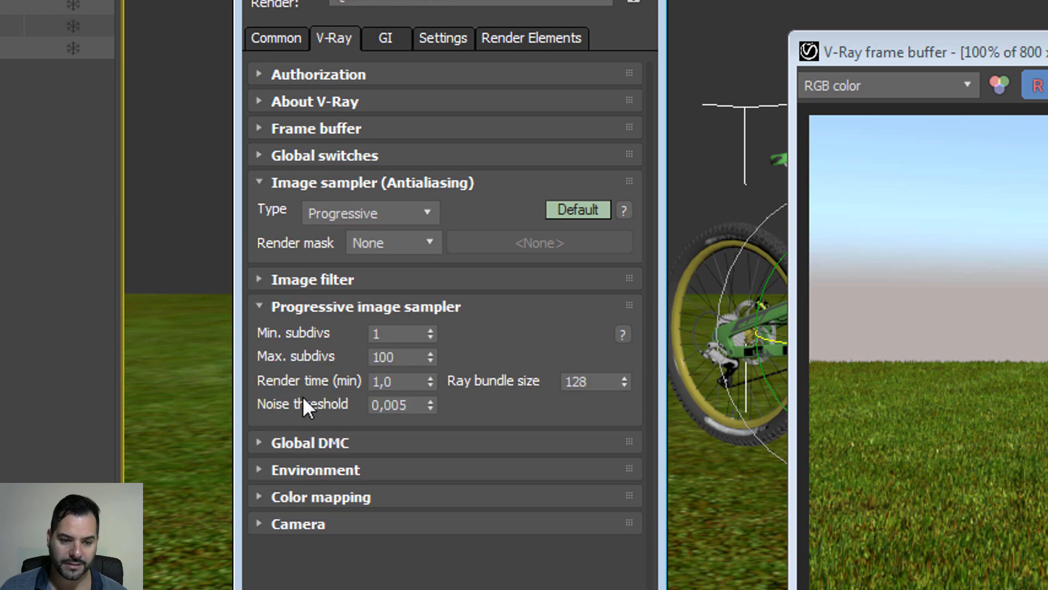
{"action": "left_click", "coordinate": [314, 306]}
{"action": "left_click", "coordinate": [302, 362]}
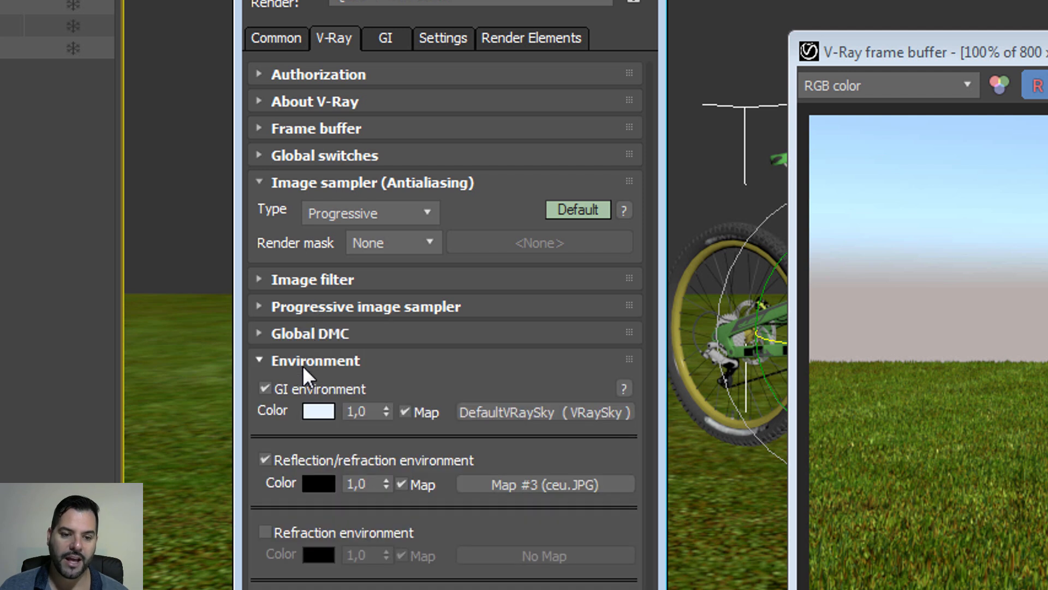
{"action": "left_click_drag", "start_coordinate": [448, 0], "coordinate": [542, 36]}
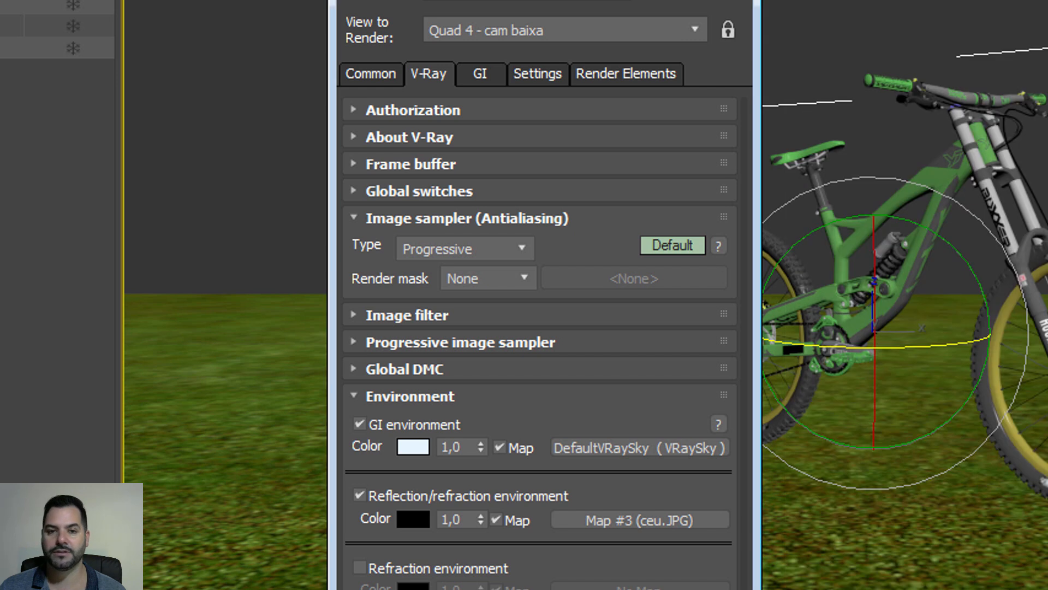
{"action": "left_click_drag", "start_coordinate": [546, 0], "coordinate": [566, 61]}
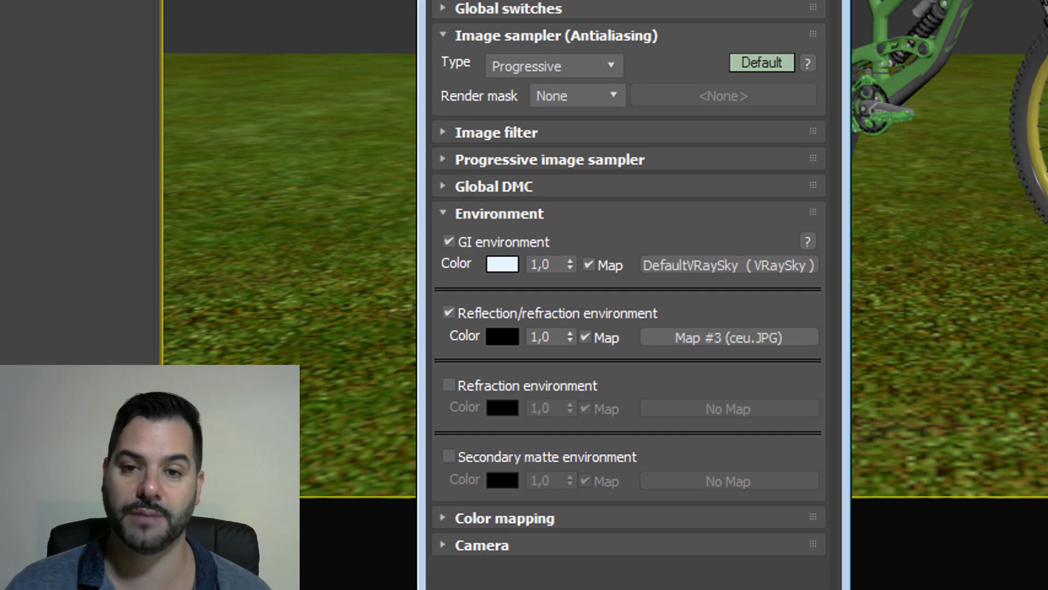
Hide the render settings, open the Environment and Effects window and place it beside the bicycle in the viewport
{"action": "key", "text": "F10"}
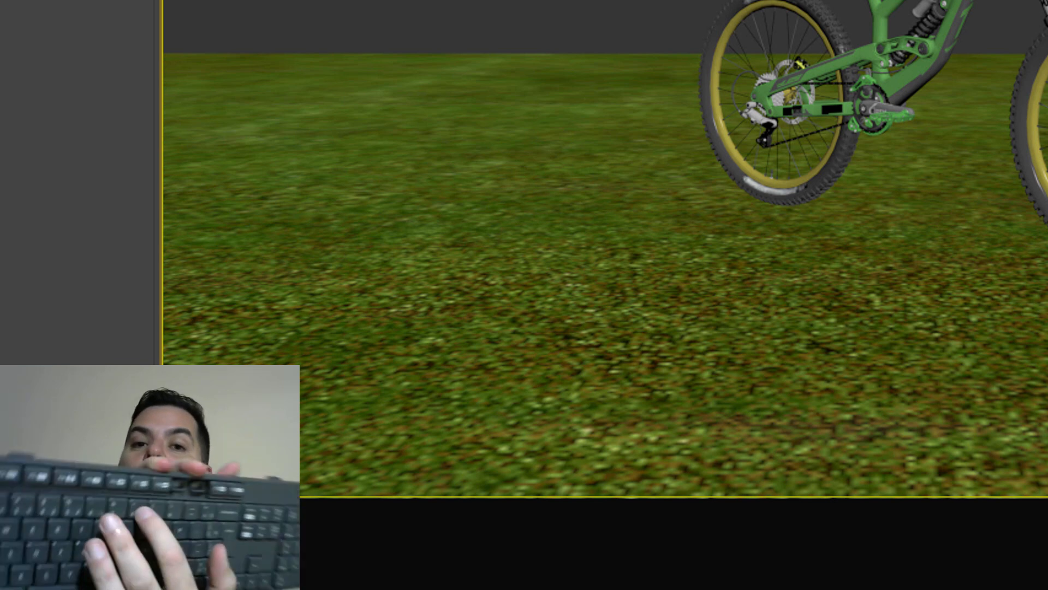
{"action": "key", "text": "8"}
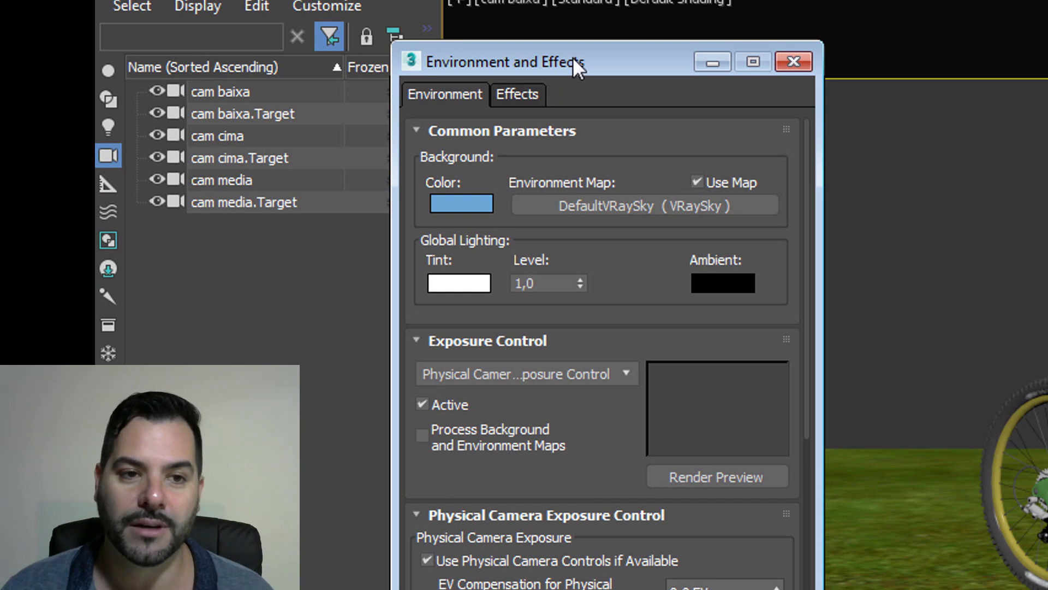
{"action": "left_click_drag", "start_coordinate": [572, 57], "coordinate": [997, 159]}
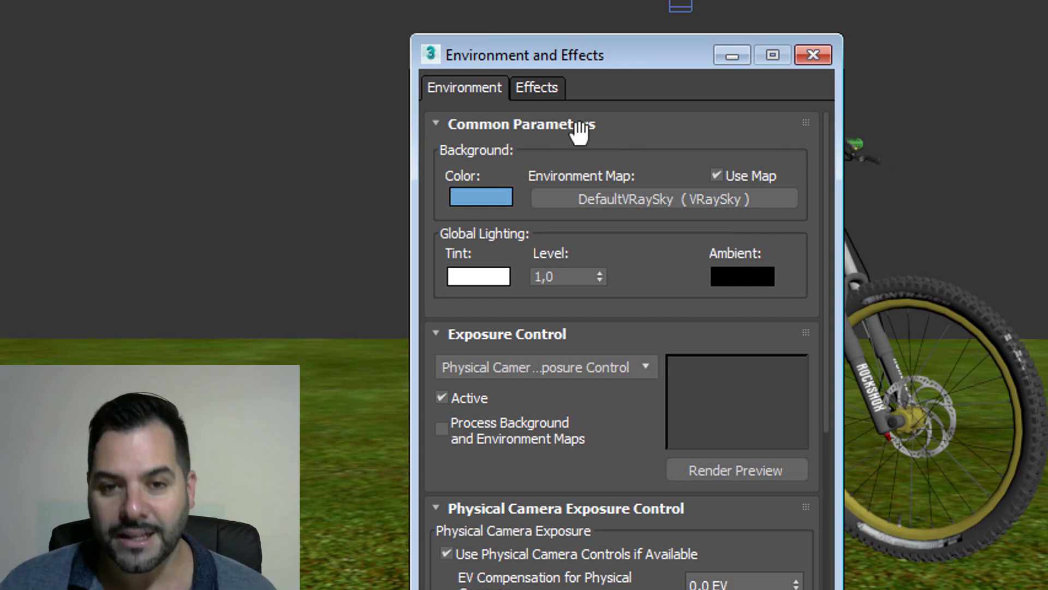
{"action": "left_click_drag", "start_coordinate": [526, 54], "coordinate": [197, 17]}
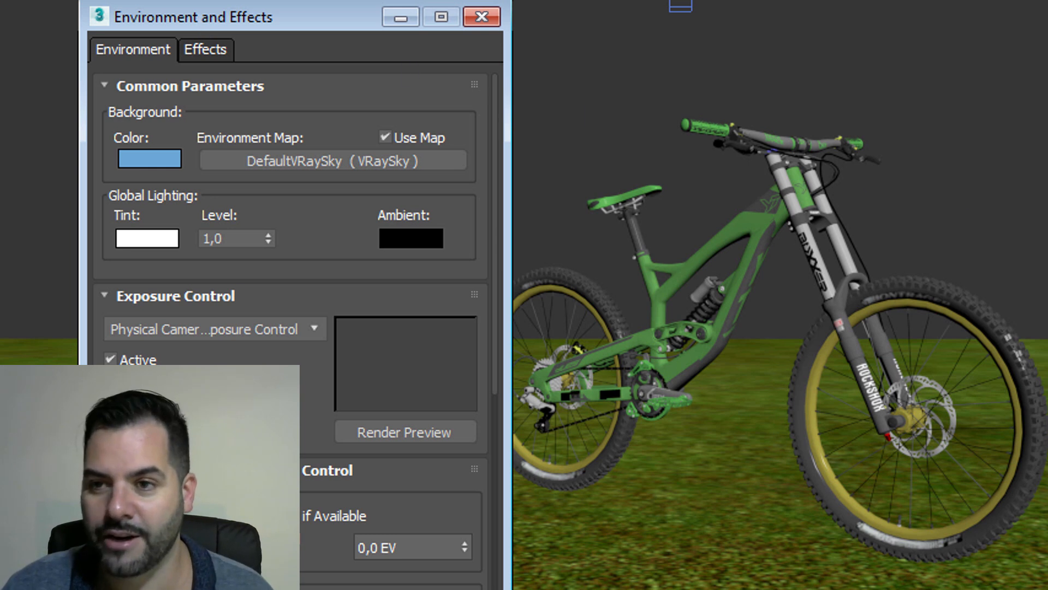
{"action": "left_click_drag", "start_coordinate": [231, 18], "coordinate": [382, 42]}
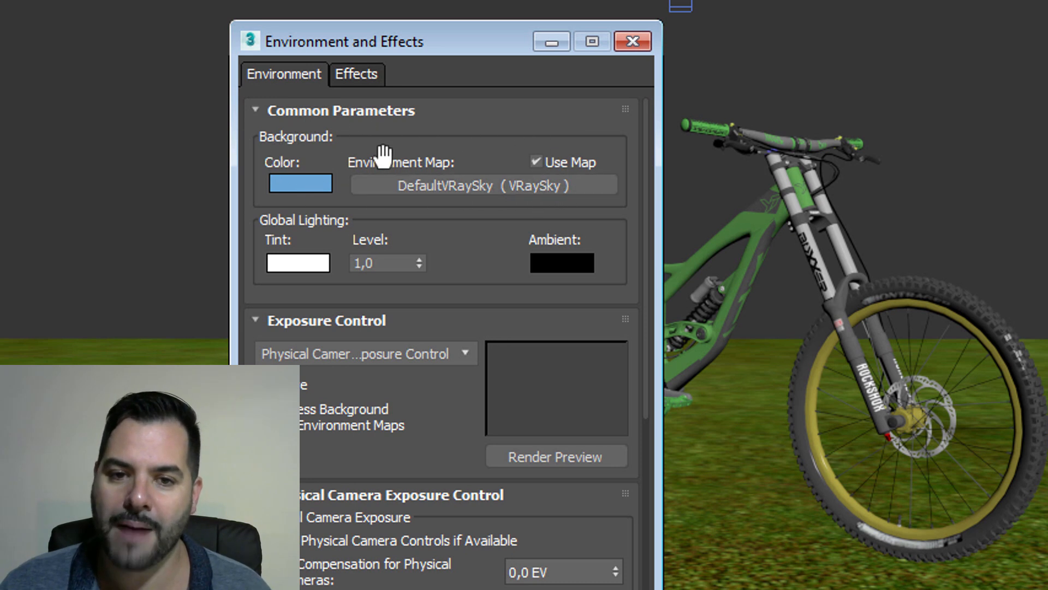
{"action": "left_click", "coordinate": [587, 162]}
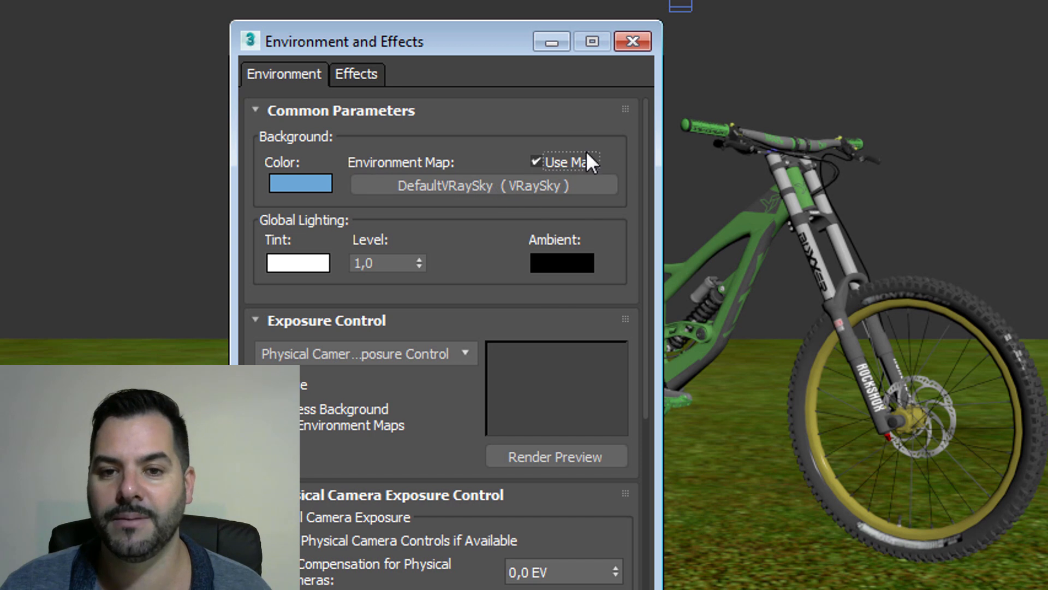
{"action": "left_click_drag", "start_coordinate": [451, 41], "coordinate": [314, 7]}
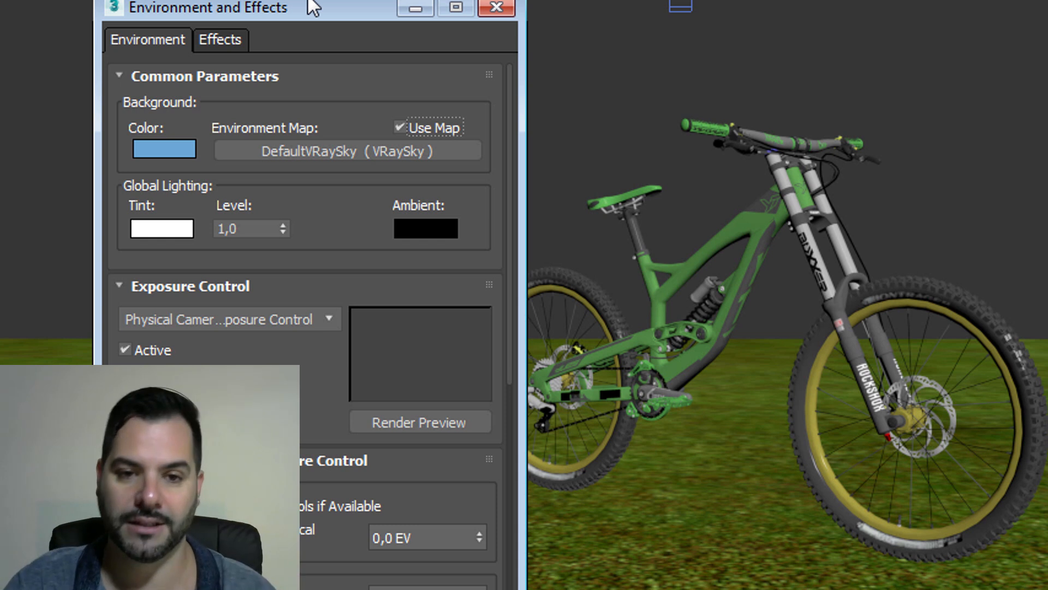
{"action": "left_click_drag", "start_coordinate": [313, 5], "coordinate": [258, 1]}
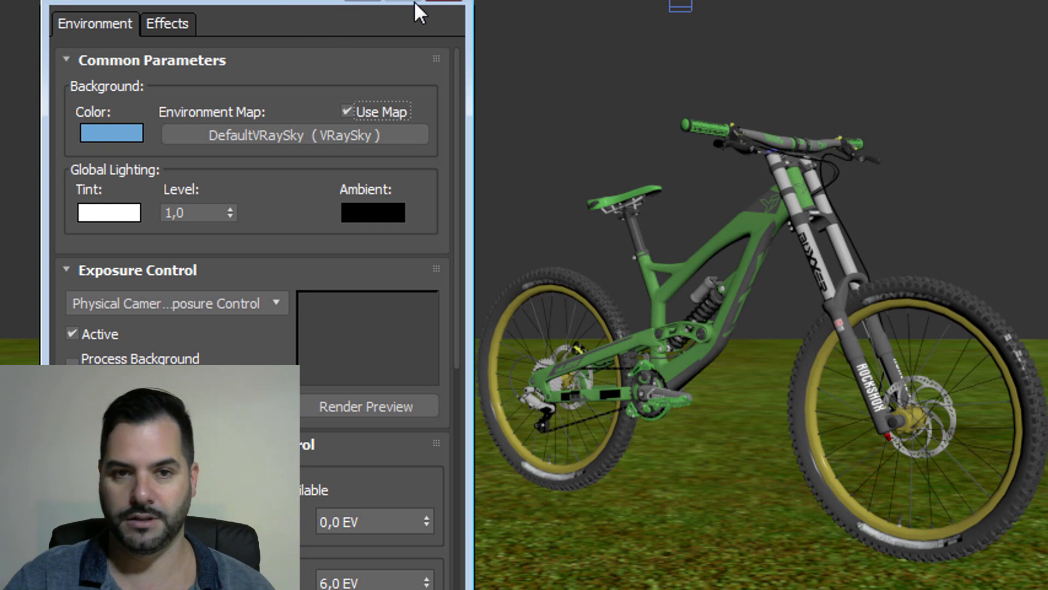
{"action": "left_click_drag", "start_coordinate": [318, 2], "coordinate": [308, 0]}
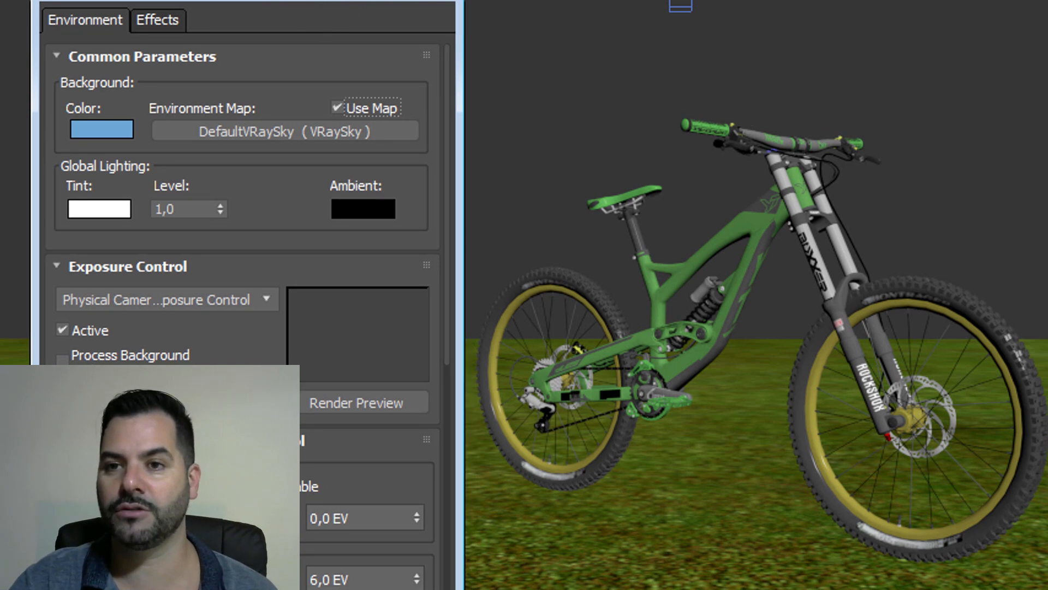
Reopen the render settings beside Environment and Effects and expand the V-Ray Environment settings to compare both
{"action": "key", "text": "m"}
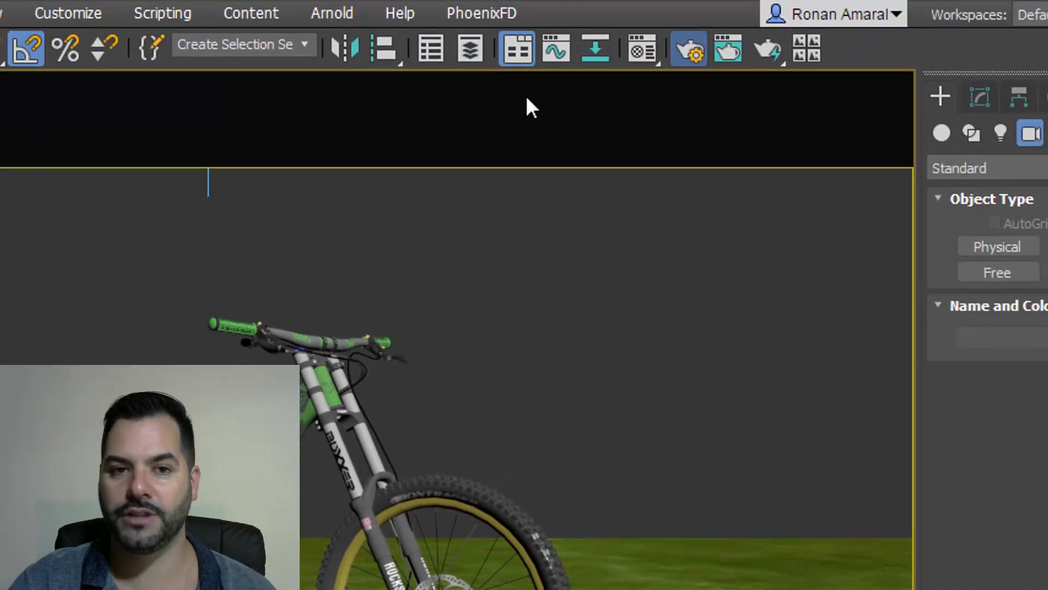
{"action": "key", "text": "F10"}
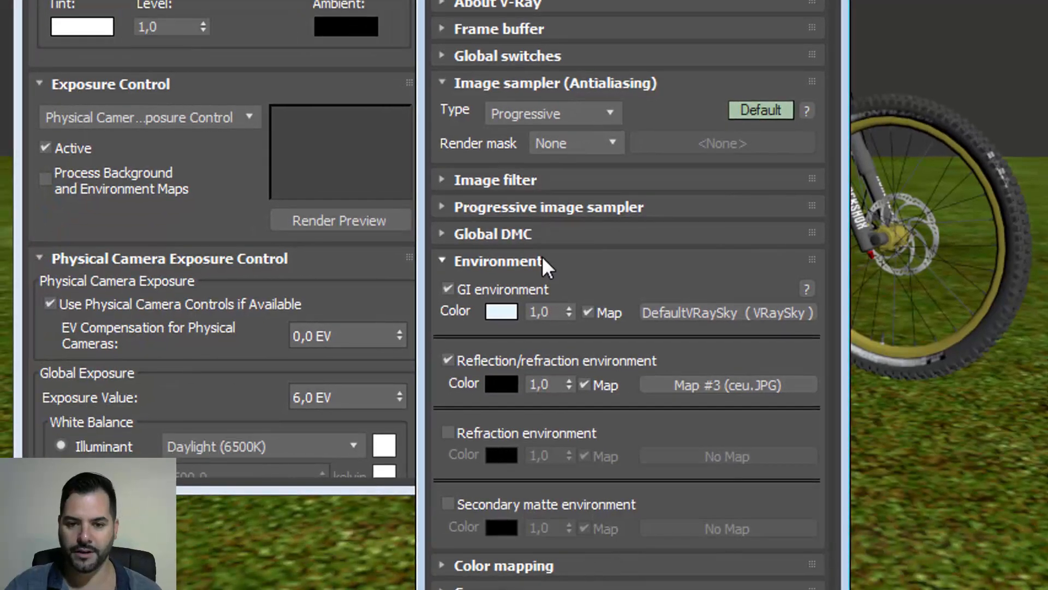
{"action": "left_click", "coordinate": [524, 273]}
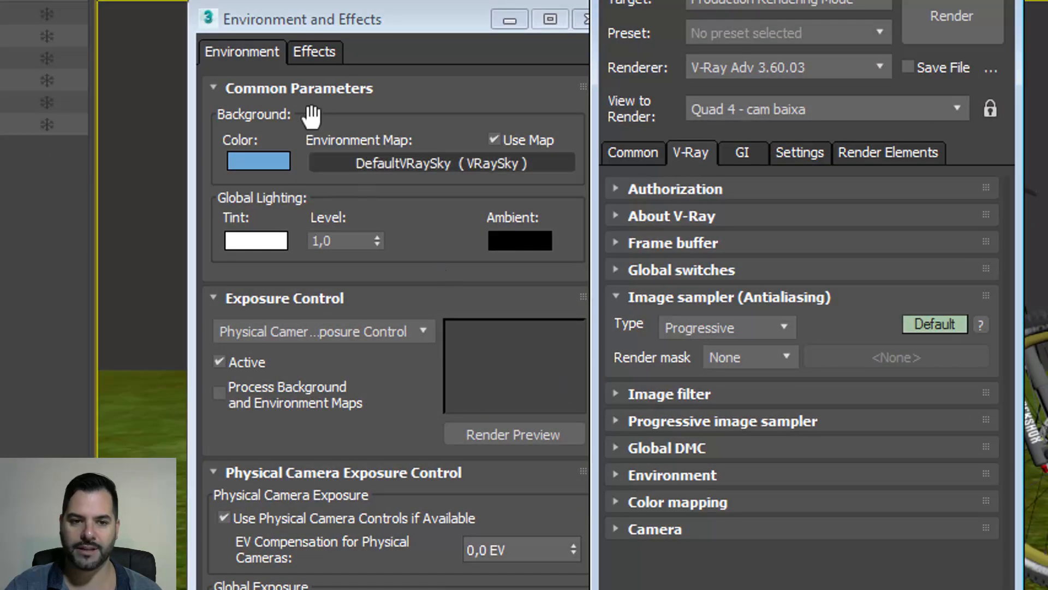
{"action": "left_click", "coordinate": [677, 473]}
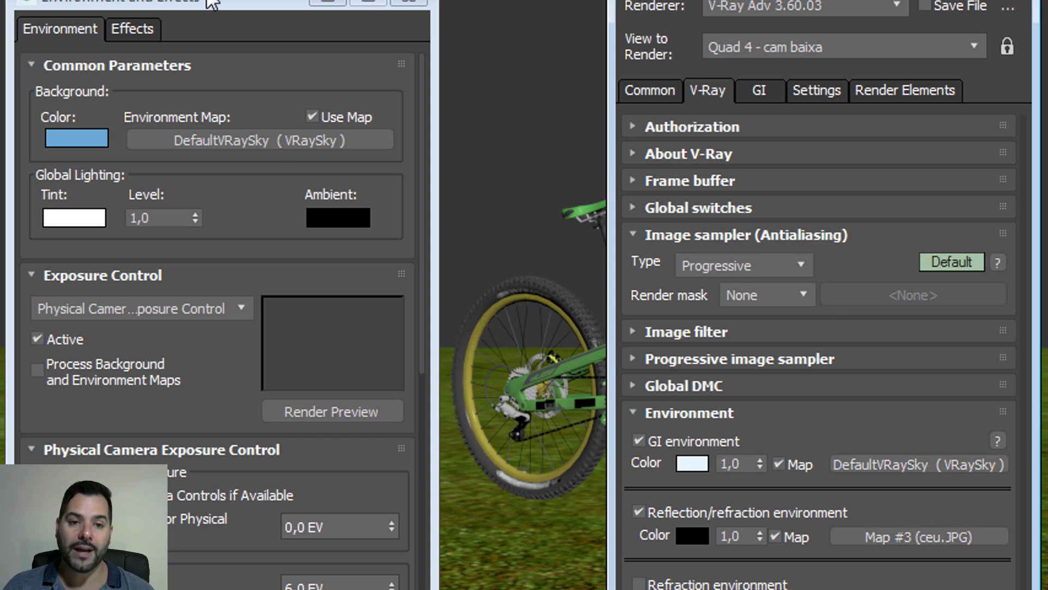
{"action": "left_click_drag", "start_coordinate": [213, 5], "coordinate": [210, 12]}
{"action": "left_click_drag", "start_coordinate": [103, 10], "coordinate": [148, 22]}
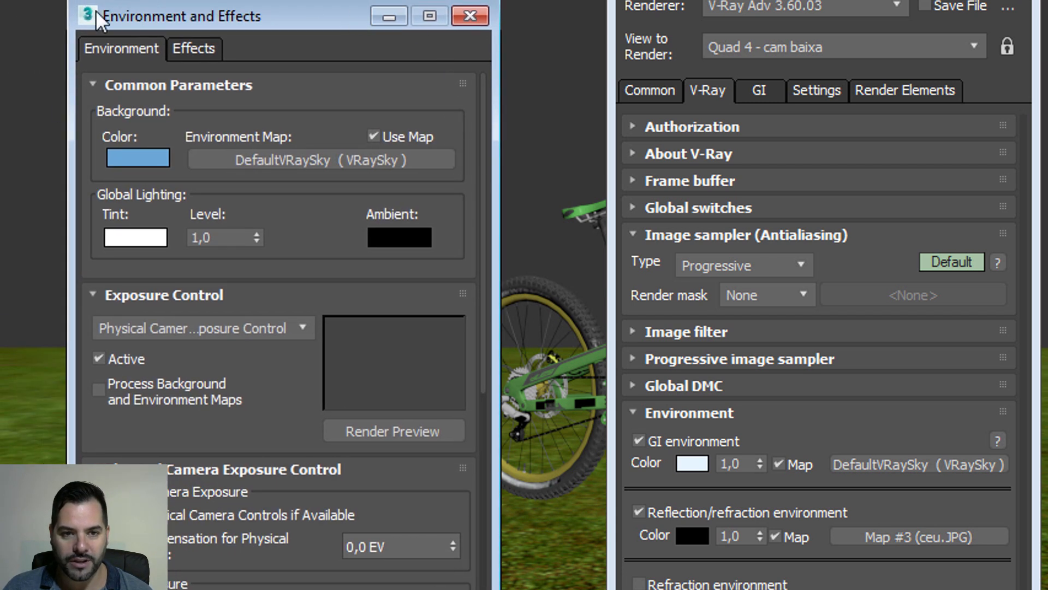
Turn off the background environment map and set the background color to green
{"action": "left_click_drag", "start_coordinate": [244, 16], "coordinate": [317, 15]}
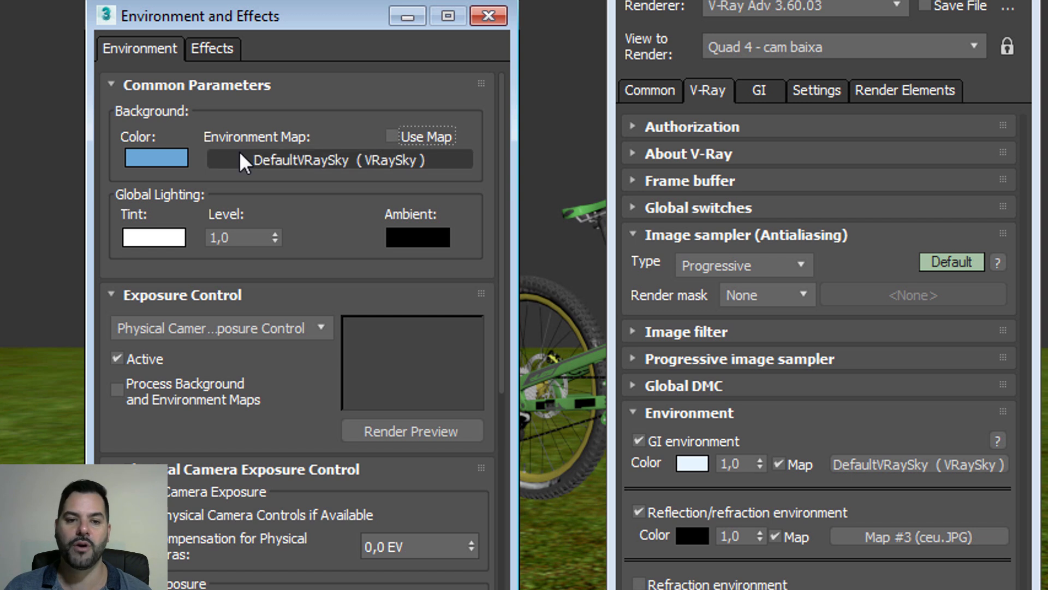
{"action": "left_click", "coordinate": [175, 158]}
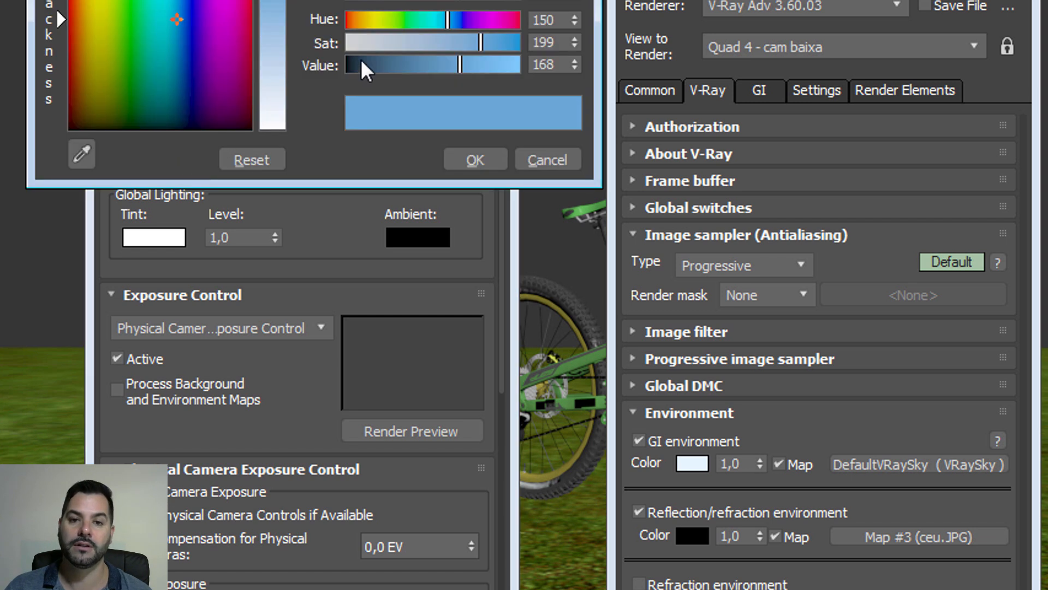
{"action": "left_click_drag", "start_coordinate": [427, 0], "coordinate": [353, 1]}
{"action": "left_click", "coordinate": [473, 159]}
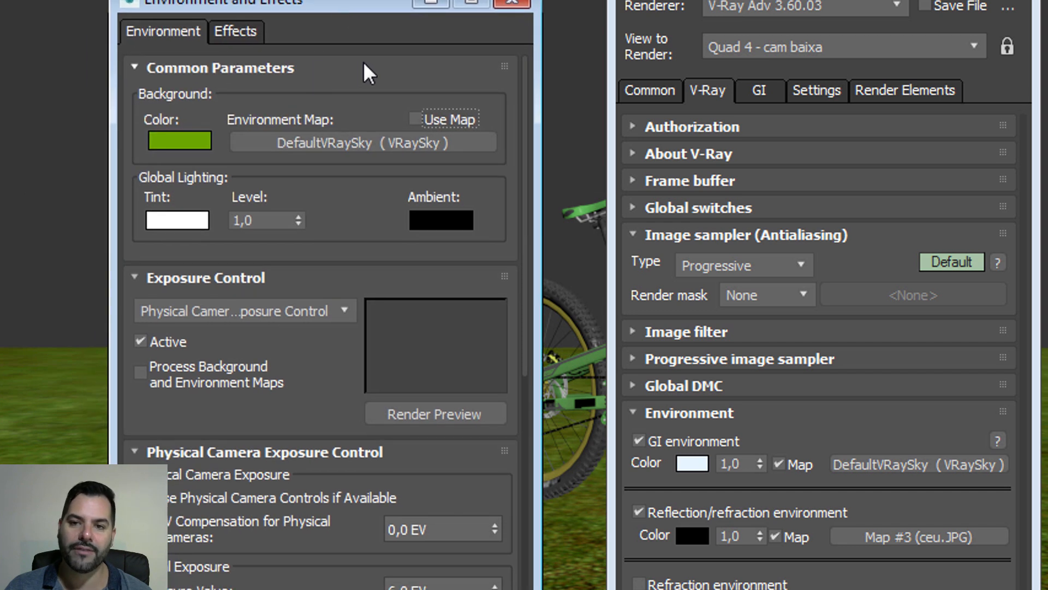
Render the cam baixa view with the green background and cancel the render once the bicycle is recognizable
{"action": "key", "text": "shift+q"}
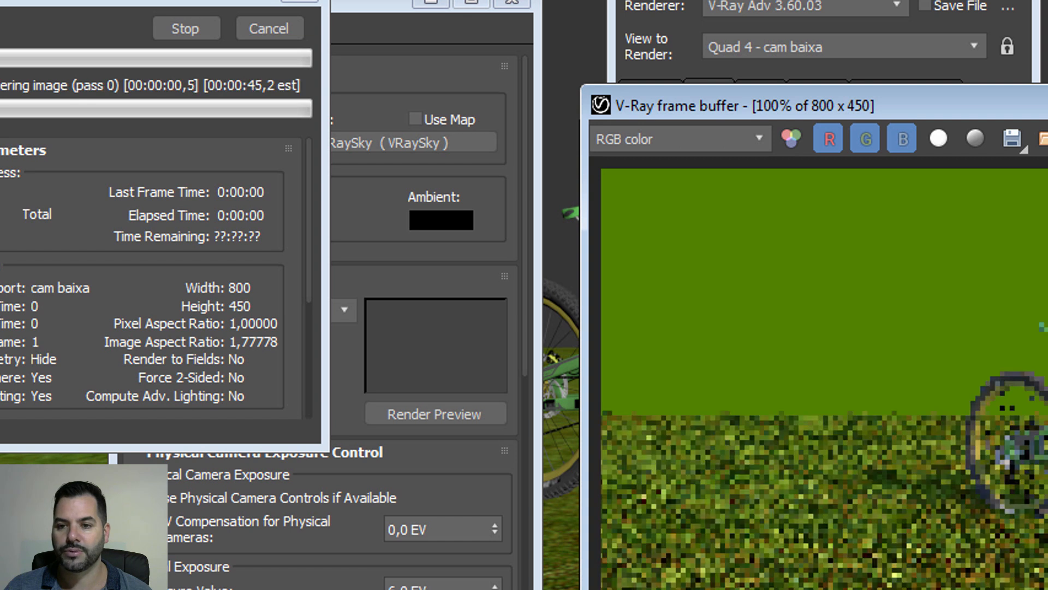
{"action": "left_click_drag", "start_coordinate": [279, 7], "coordinate": [237, 196]}
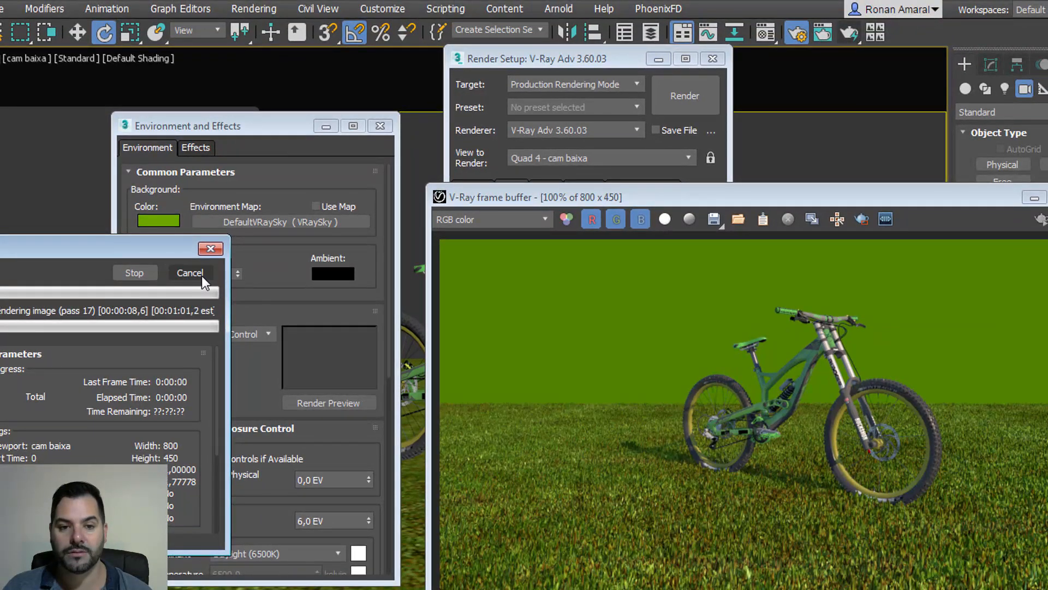
{"action": "left_click", "coordinate": [202, 277]}
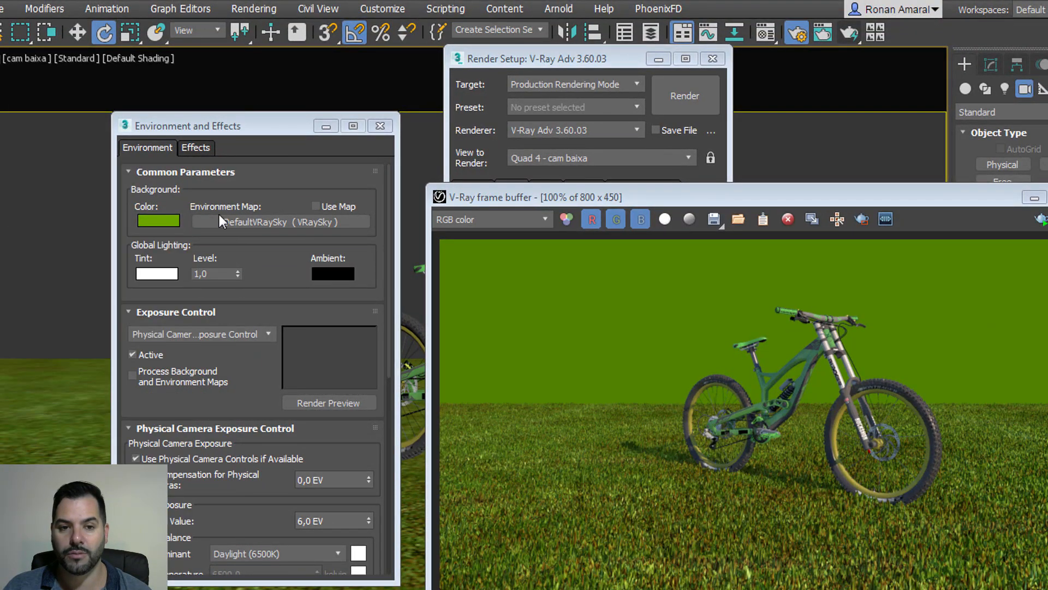
Set the background color to blue with hue 160, saturation 255 and value 151
{"action": "left_click", "coordinate": [175, 222]}
{"action": "left_click", "coordinate": [166, 110]}
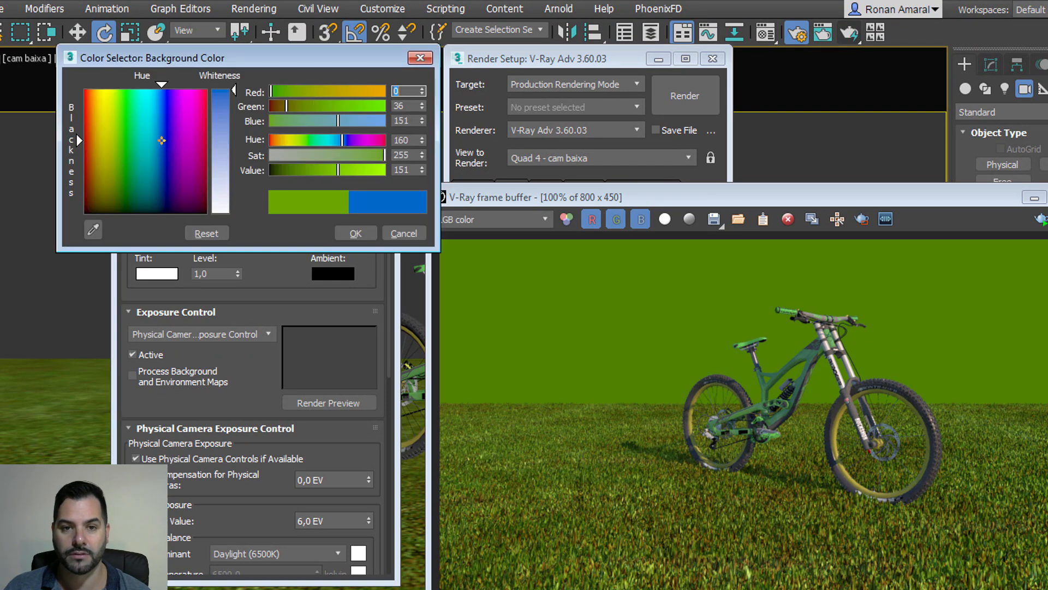
{"action": "left_click", "coordinate": [356, 233]}
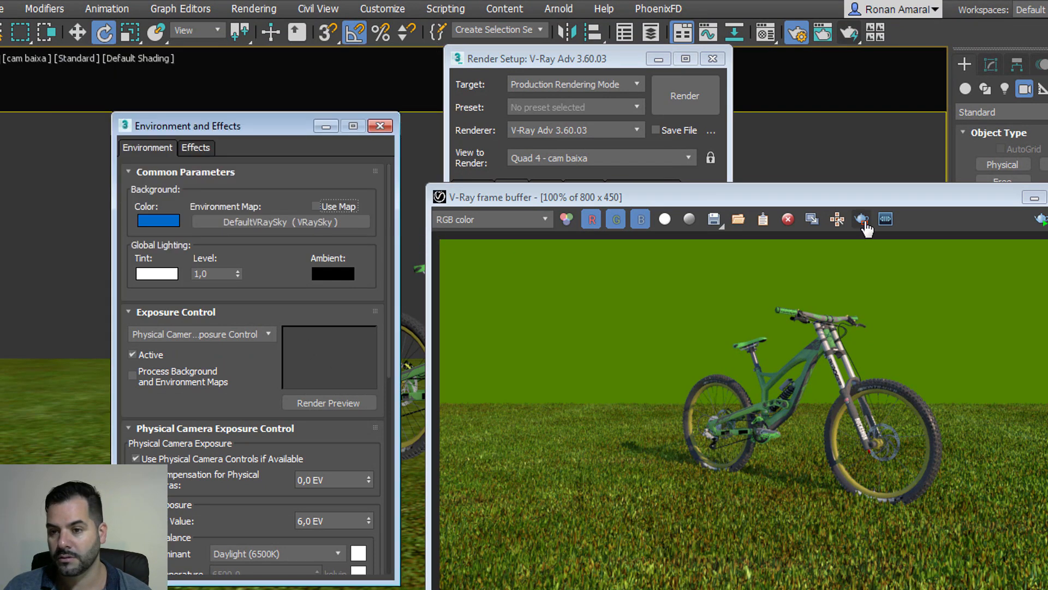
Region-render the part of the image behind the bicycle's rear half with the blue background, and turn the region off after cancelling
{"action": "left_click", "coordinate": [862, 219]}
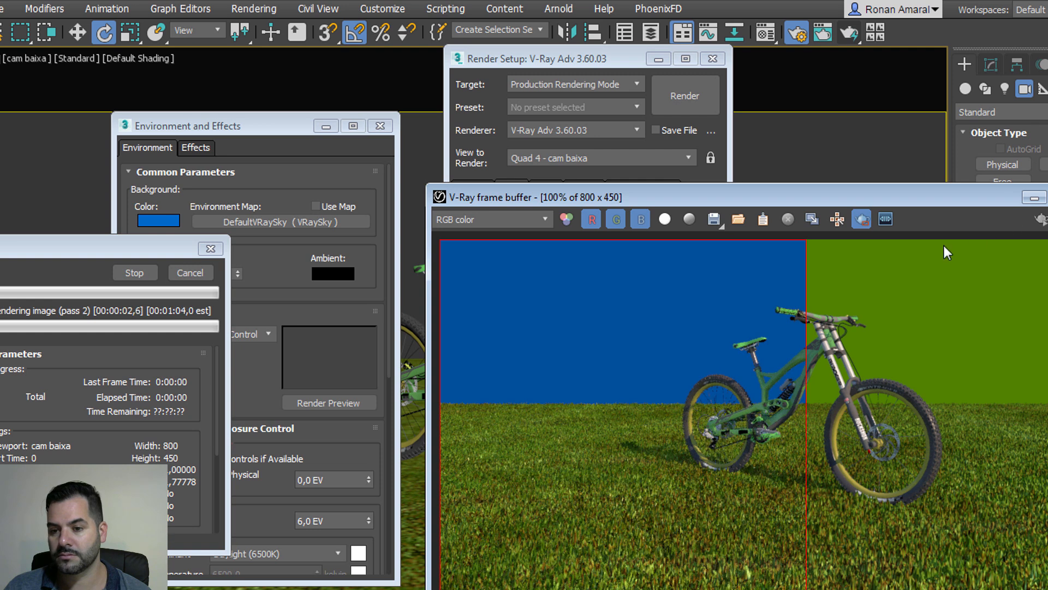
{"action": "left_click_drag", "start_coordinate": [831, 205], "coordinate": [749, 176]}
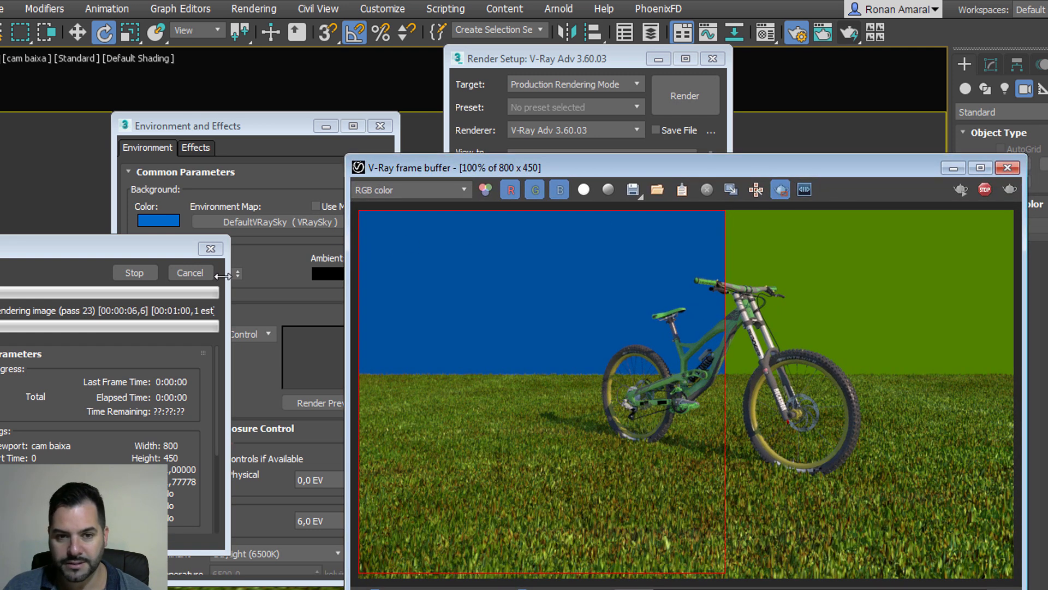
{"action": "left_click", "coordinate": [206, 277]}
{"action": "left_click", "coordinate": [782, 190]}
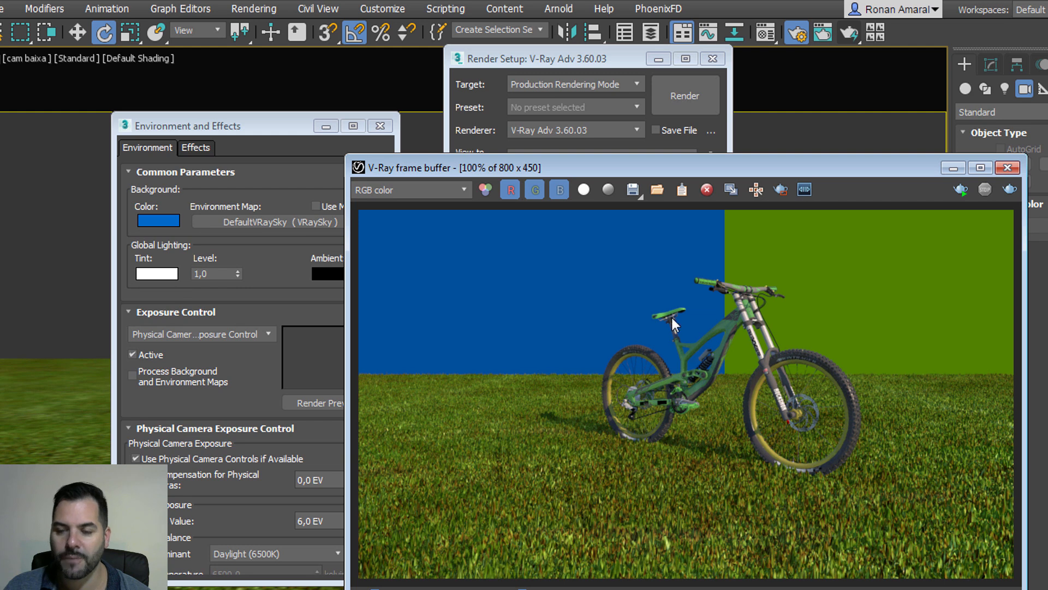
{"action": "left_click_drag", "start_coordinate": [712, 169], "coordinate": [683, 164]}
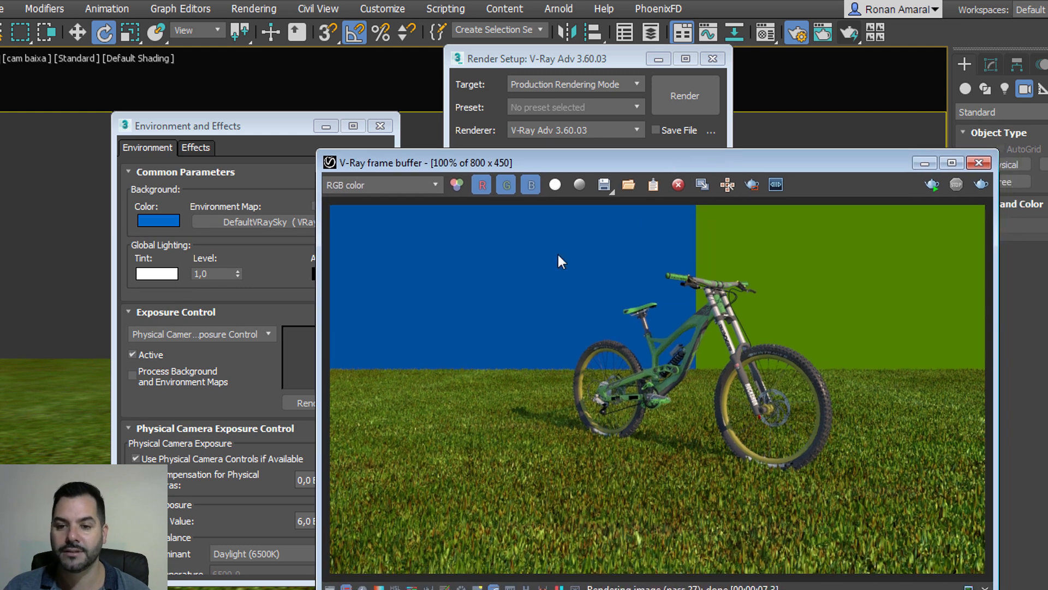
Set the background color to orange-red
{"action": "left_click", "coordinate": [161, 220]}
{"action": "left_click_drag", "start_coordinate": [188, 189], "coordinate": [85, 88]}
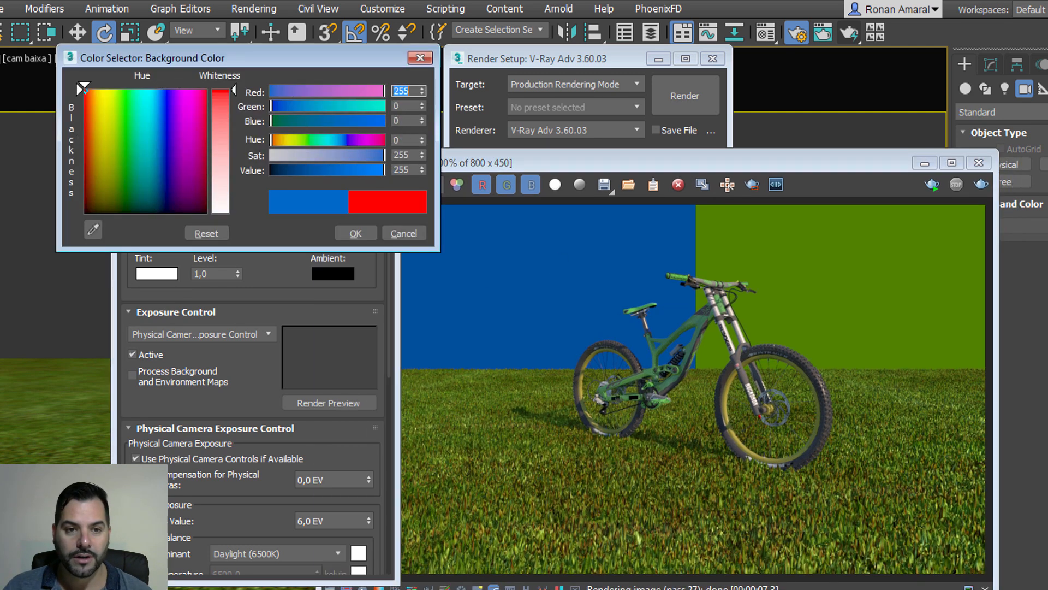
{"action": "left_click", "coordinate": [354, 233]}
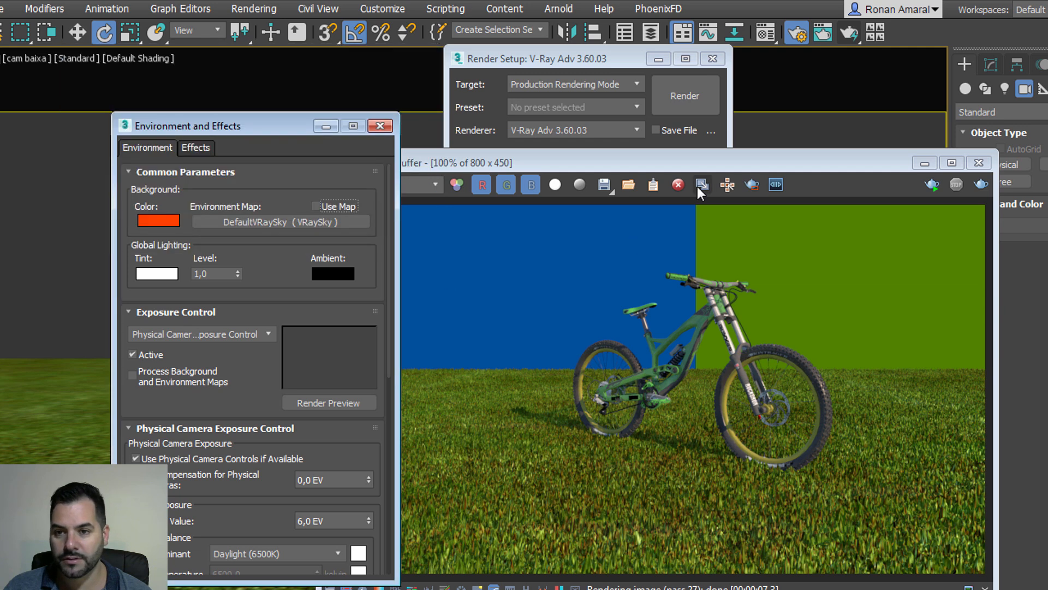
Define a full-height render region from the image's outer edge to the bicycle's rear wheel within the blue area
{"action": "left_click", "coordinate": [752, 185]}
{"action": "left_click_drag", "start_coordinate": [571, 541], "coordinate": [331, 206]}
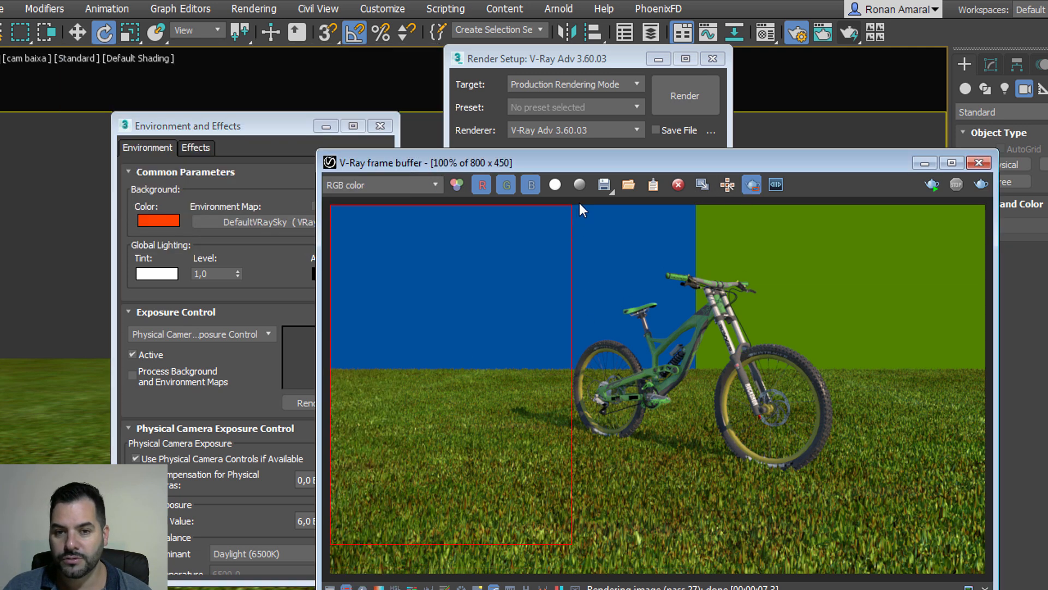
{"action": "left_click_drag", "start_coordinate": [580, 573], "coordinate": [330, 208]}
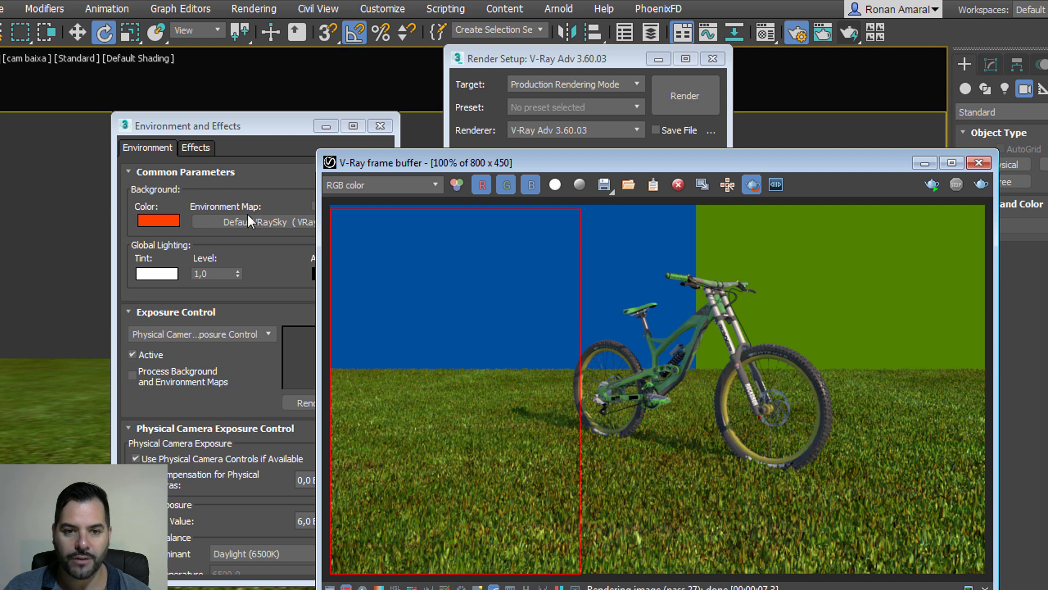
Region-render the defined area with the orange-red background, cancel the render and turn the region off
{"action": "left_click", "coordinate": [982, 185]}
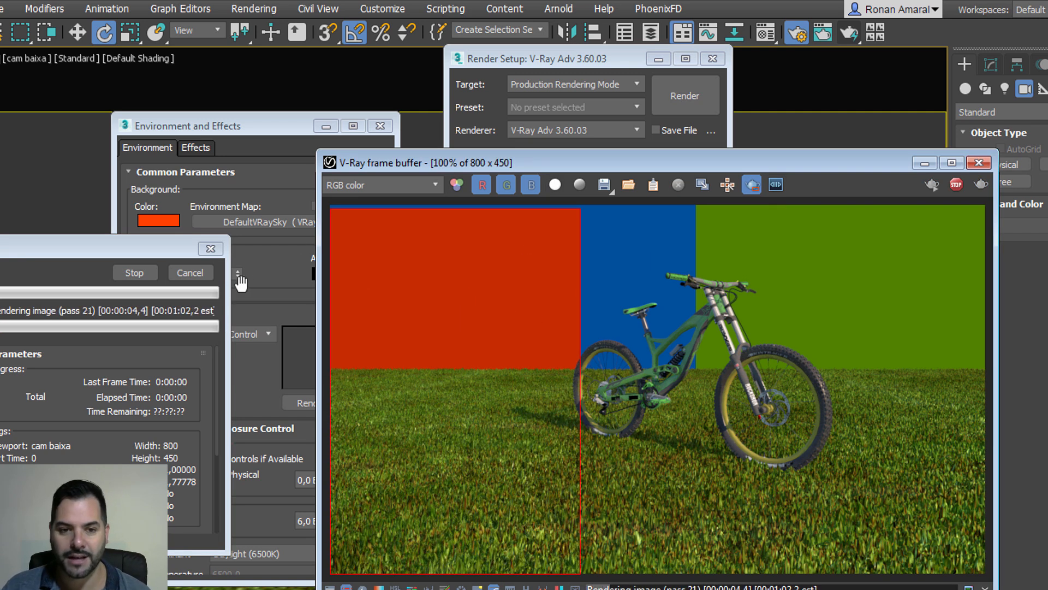
{"action": "left_click", "coordinate": [190, 272]}
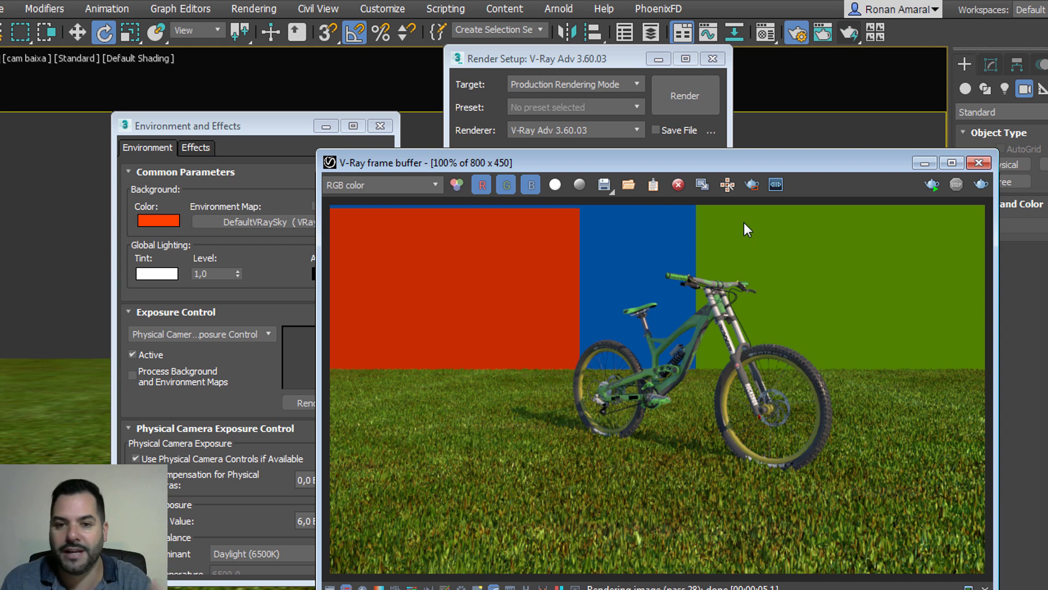
Re-enable the background's environment map and render the full frame with the VRaySky, cancelling after the first passes
{"action": "left_click", "coordinate": [241, 121]}
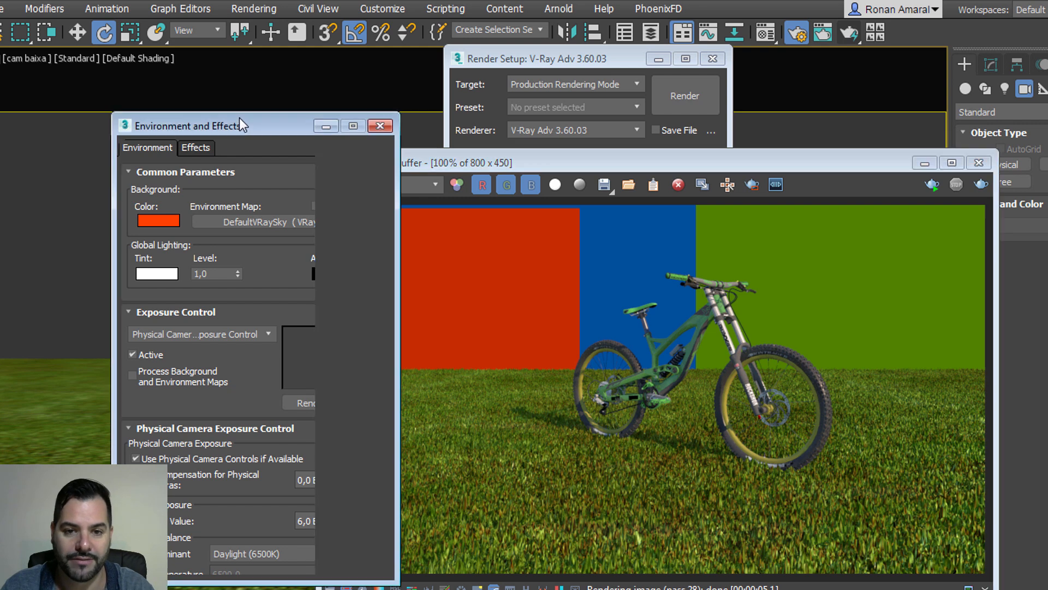
{"action": "left_click", "coordinate": [980, 186]}
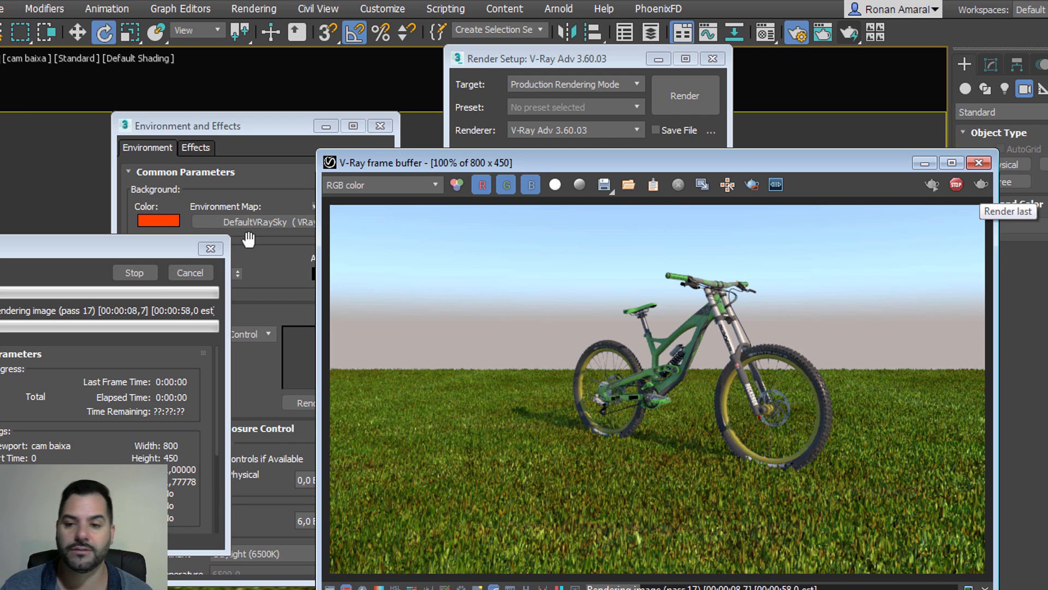
{"action": "left_click", "coordinate": [190, 273]}
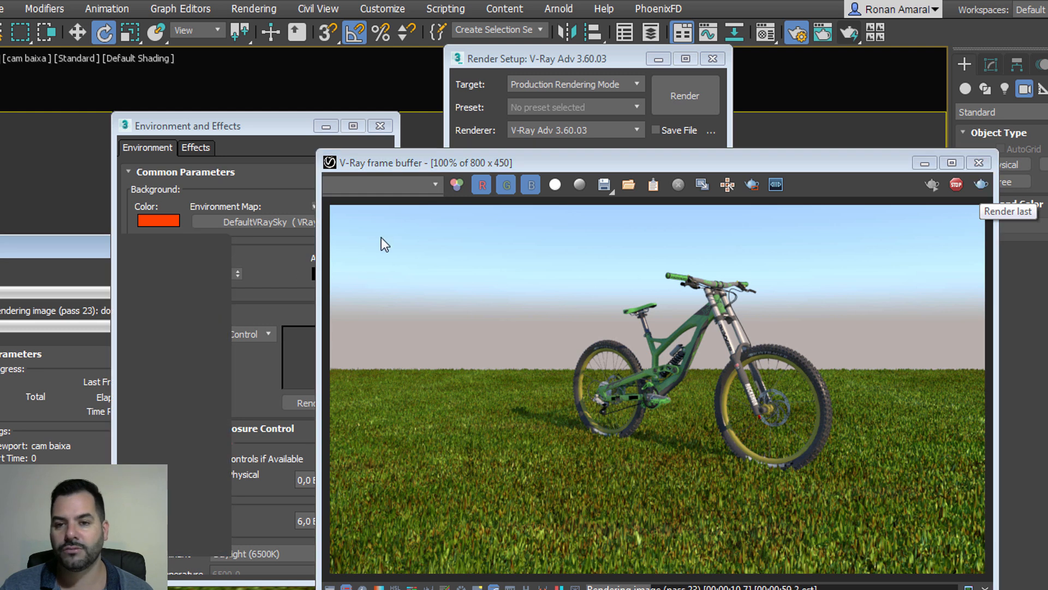
Close the render setup and copy the DefaultVRaySky environment map as an instance into the second Material Editor slot
{"action": "left_click_drag", "start_coordinate": [445, 162], "coordinate": [399, 483]}
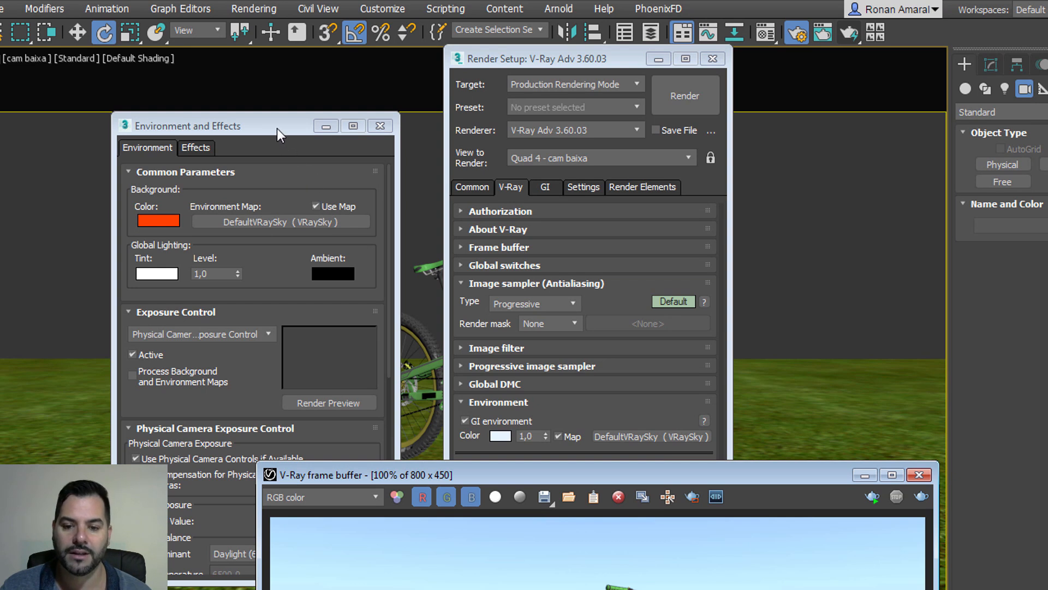
{"action": "left_click_drag", "start_coordinate": [277, 128], "coordinate": [242, 120]}
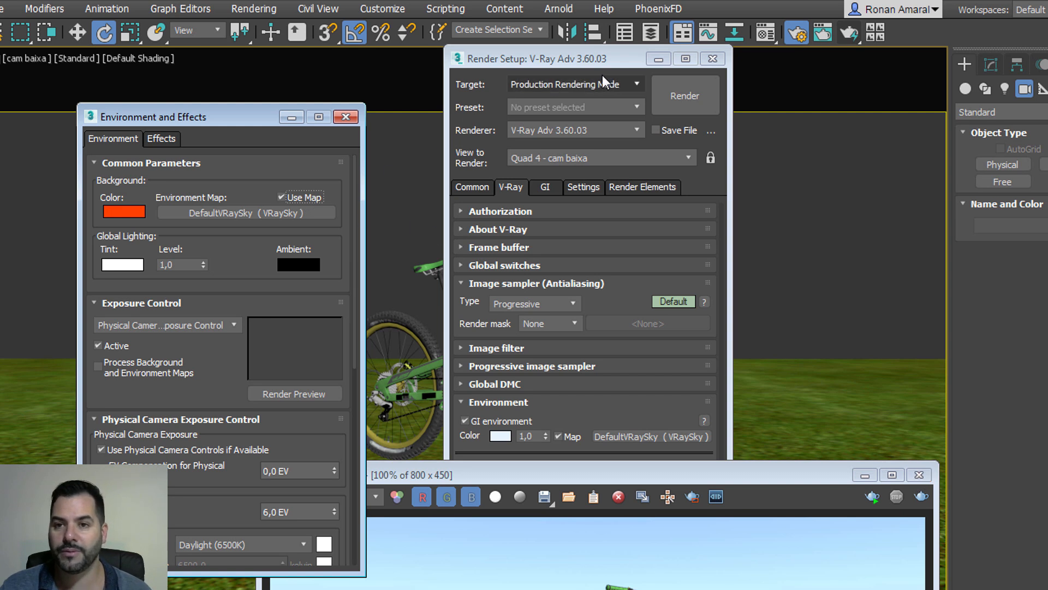
{"action": "left_click", "coordinate": [796, 34]}
{"action": "left_click", "coordinate": [767, 33]}
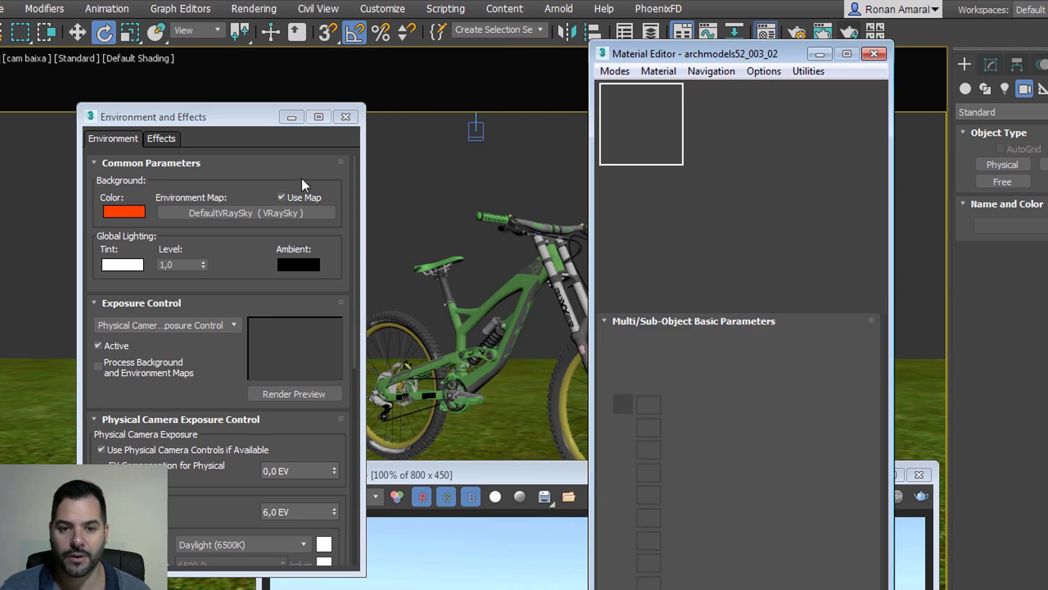
{"action": "left_click_drag", "start_coordinate": [291, 212], "coordinate": [610, 184]}
{"action": "left_click_drag", "start_coordinate": [705, 138], "coordinate": [706, 140]}
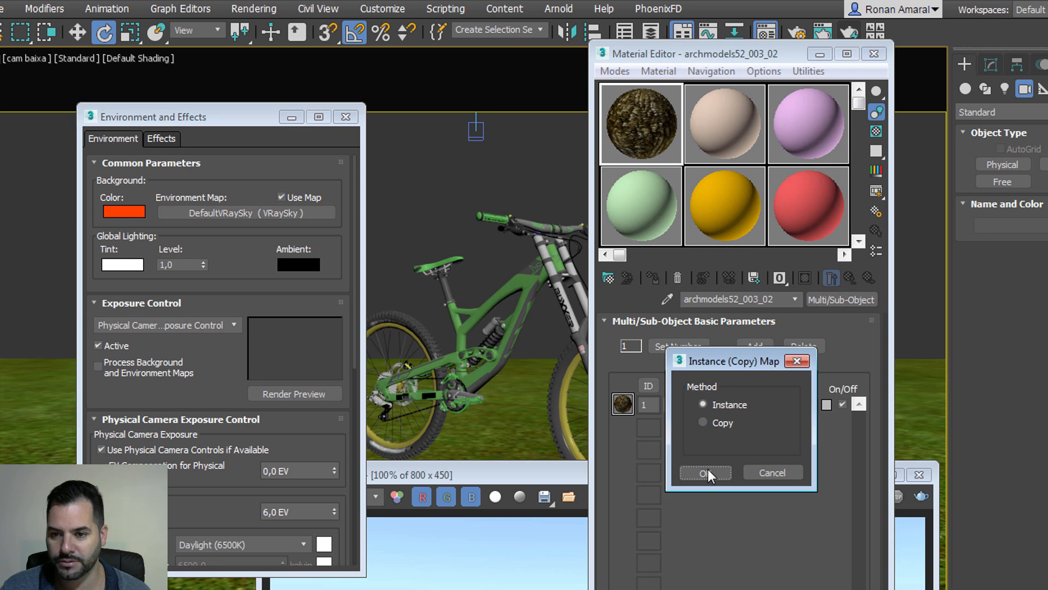
{"action": "left_click", "coordinate": [707, 473]}
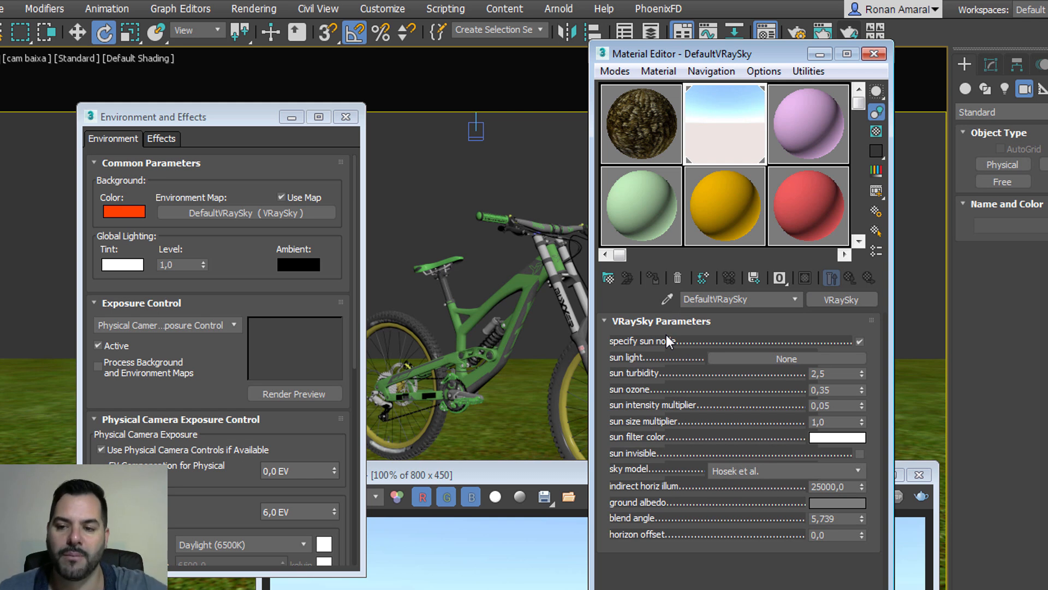
Close the Material Editor, the Environment and Effects window and the V-Ray frame buffer
{"action": "left_click", "coordinate": [873, 54]}
{"action": "left_click", "coordinate": [345, 118]}
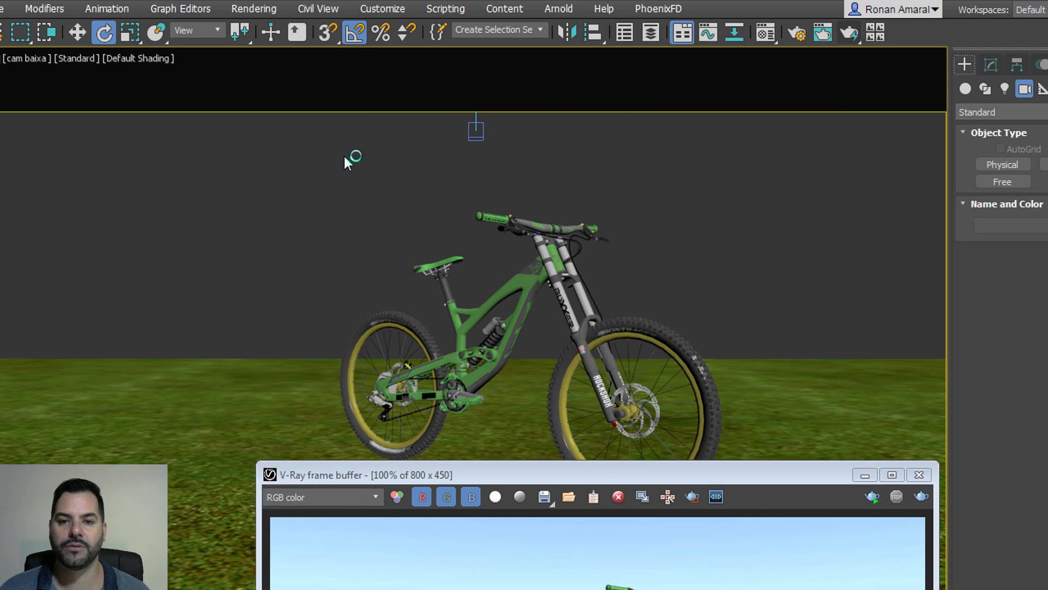
{"action": "left_click", "coordinate": [920, 475]}
Switch the viewport to a perspective view of the whole grass plane, with lights and cameras hidden
{"action": "key", "text": "p"}
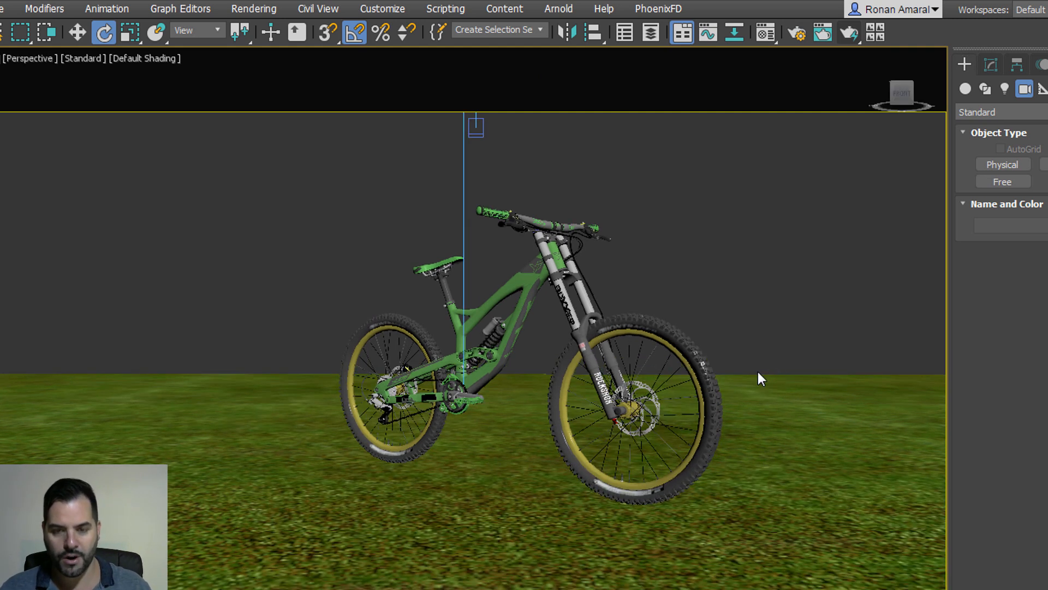
{"action": "key", "text": "z"}
{"action": "key", "text": "shift+l"}
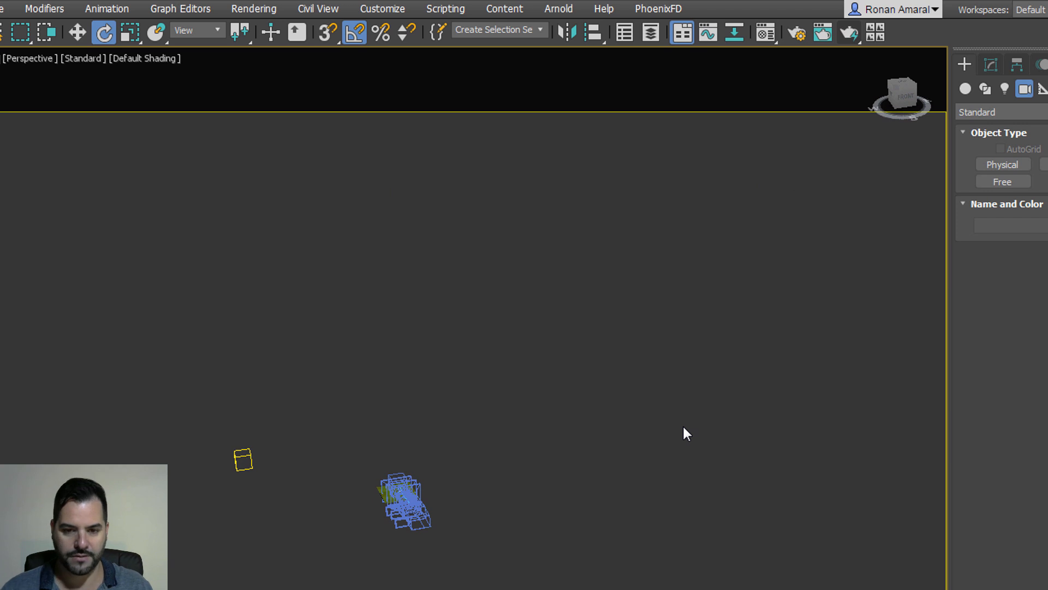
{"action": "key", "text": "shift+c"}
{"action": "key", "text": "z"}
{"action": "middle_click_drag", "start_coordinate": [384, 335], "coordinate": [411, 358], "text": "alt"}
Create a tall, thin box as a backdrop wall along the grass plane's back edge and shift it towards the plane's center
{"action": "key", "text": "b"}
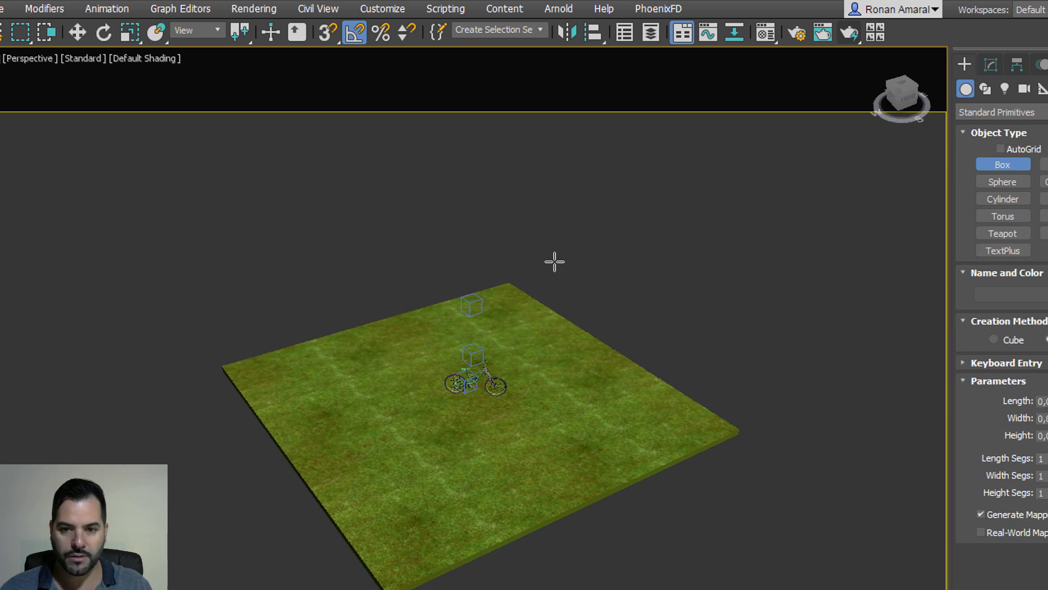
{"action": "key", "text": "s"}
{"action": "left_click_drag", "start_coordinate": [512, 269], "coordinate": [87, 410]}
{"action": "left_click", "coordinate": [120, 258]}
{"action": "key", "text": "s"}
{"action": "key", "text": "w"}
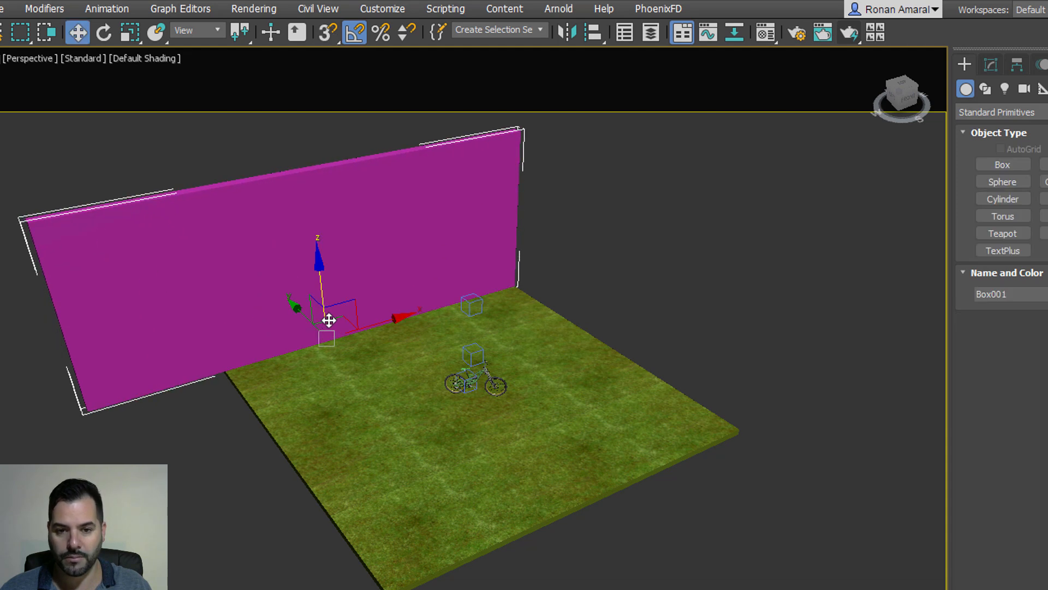
{"action": "left_click_drag", "start_coordinate": [328, 320], "coordinate": [377, 304]}
Load ceu.jpg from C:\texturas\backgrounds as the diffuse bitmap of the pink sample material, Material #3
{"action": "key", "text": "m"}
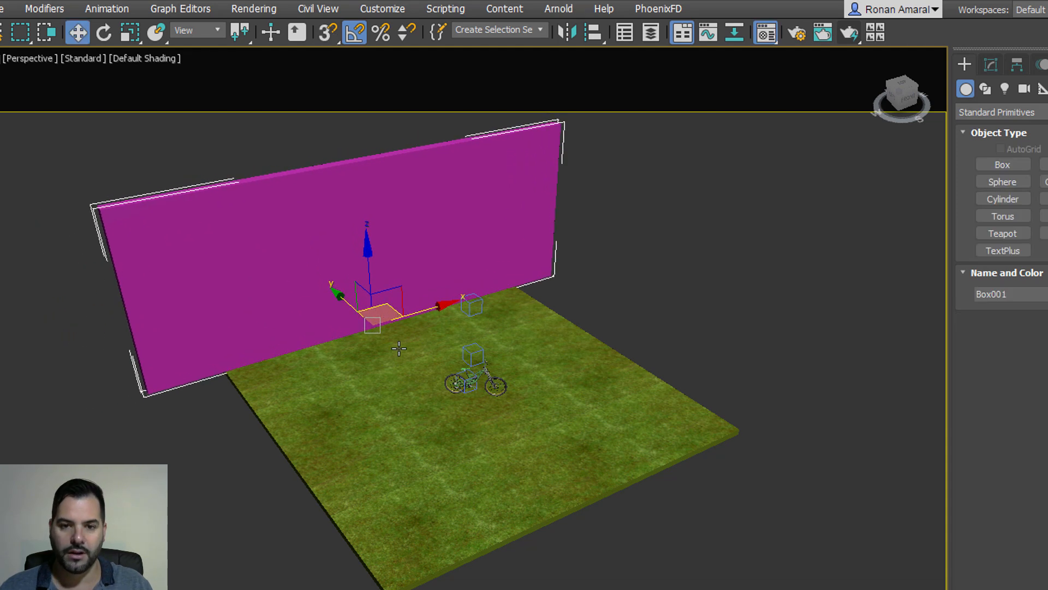
{"action": "left_click", "coordinate": [813, 135]}
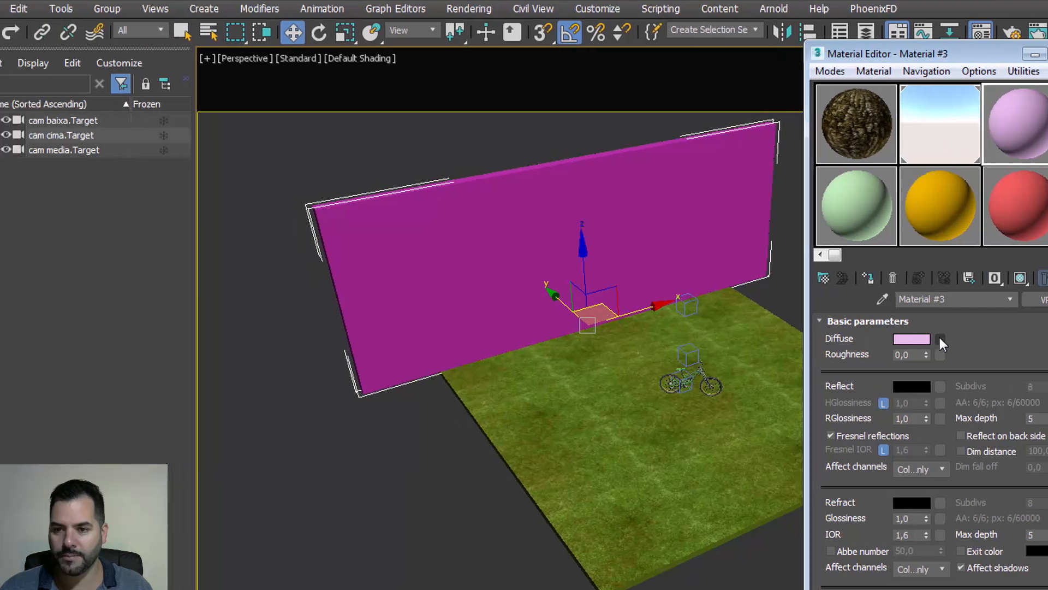
{"action": "left_click", "coordinate": [725, 339]}
{"action": "double_click", "coordinate": [336, 146]}
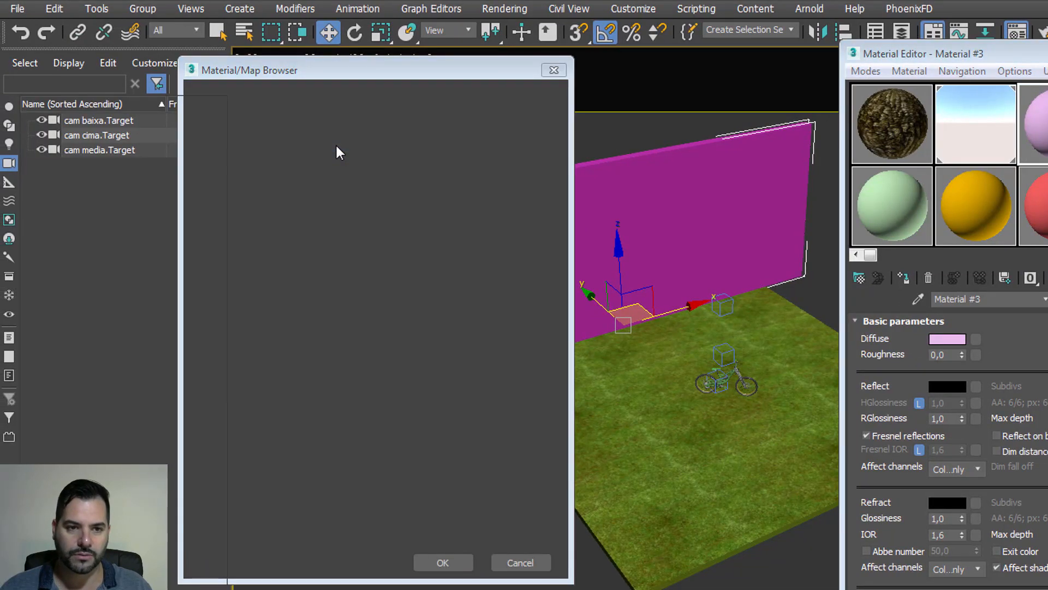
{"action": "left_click", "coordinate": [46, 267]}
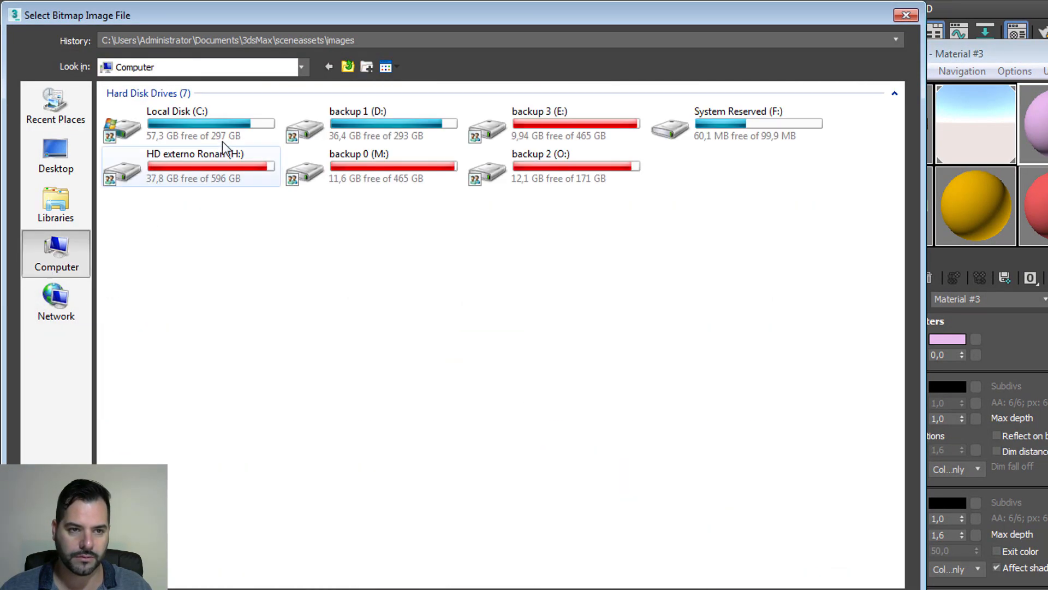
{"action": "double_click", "coordinate": [222, 123]}
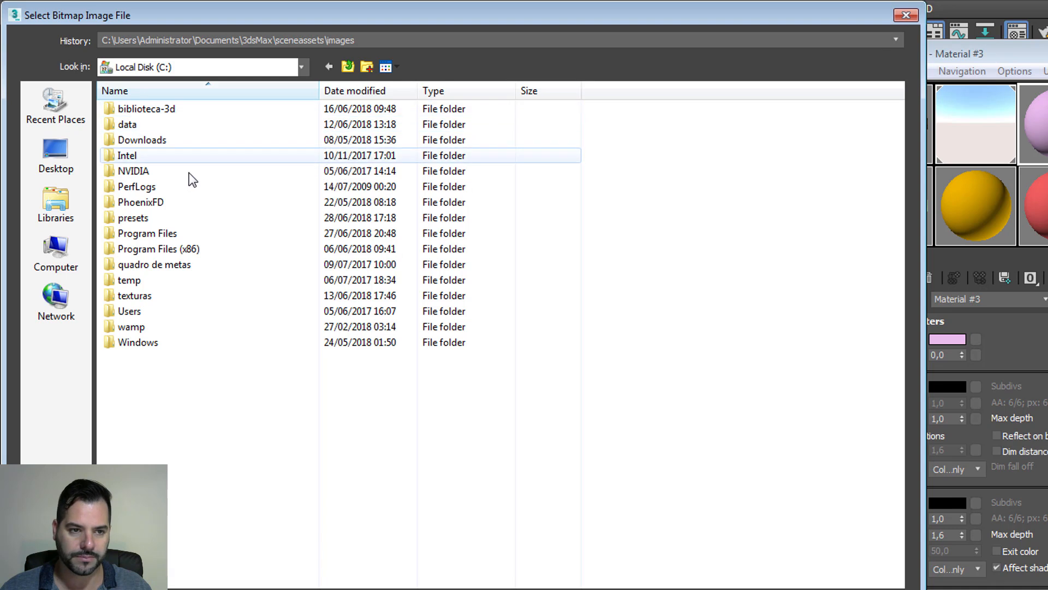
{"action": "double_click", "coordinate": [168, 296]}
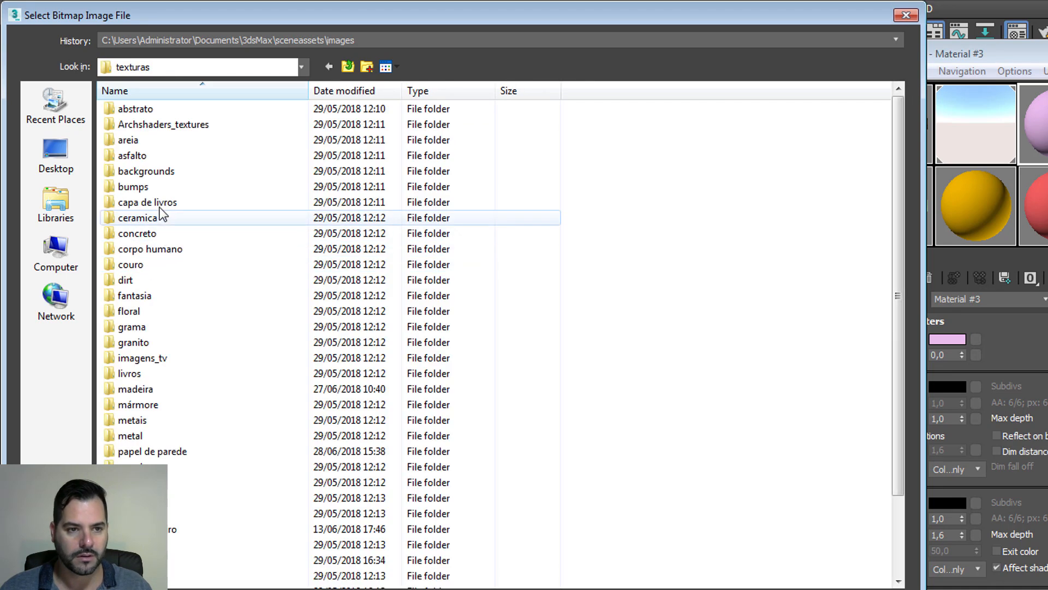
{"action": "double_click", "coordinate": [157, 171]}
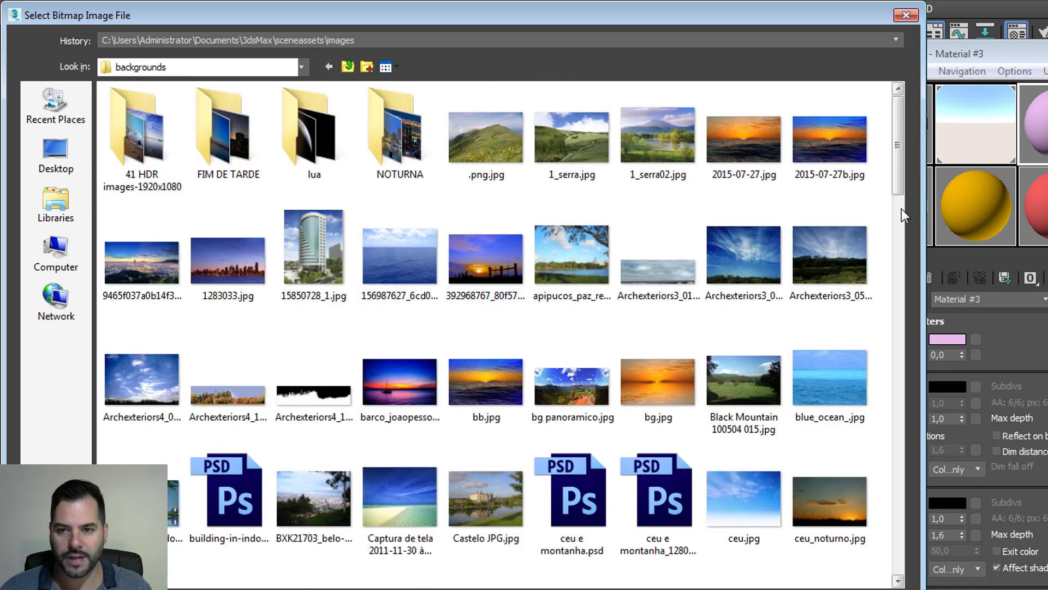
{"action": "left_click_drag", "start_coordinate": [895, 179], "coordinate": [874, 215]}
{"action": "double_click", "coordinate": [745, 290]}
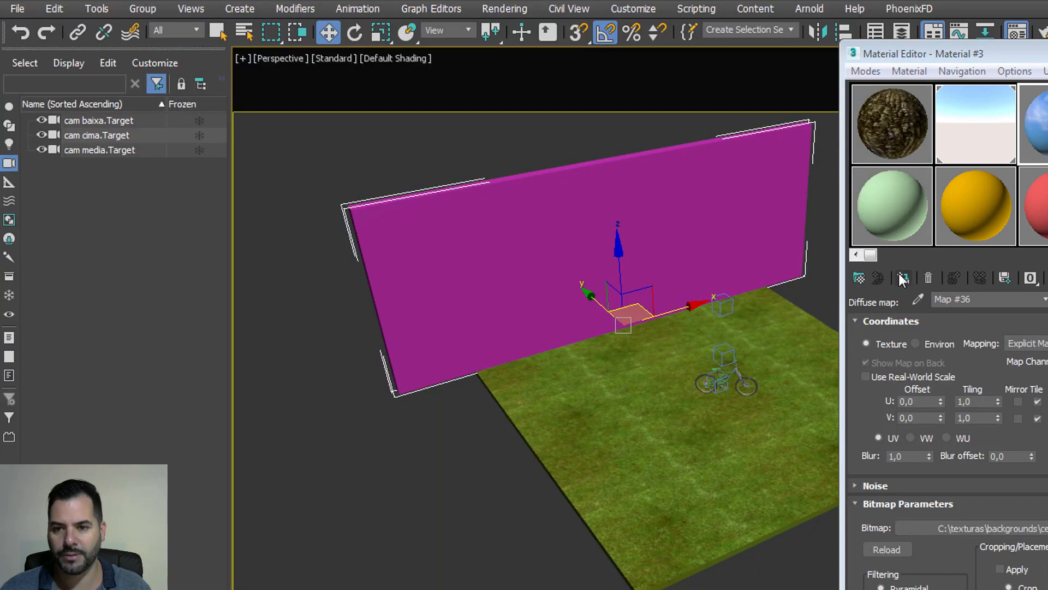
Assign the sky material to the backdrop wall, show its texture in the viewport and close the Material Editor
{"action": "left_click", "coordinate": [904, 278]}
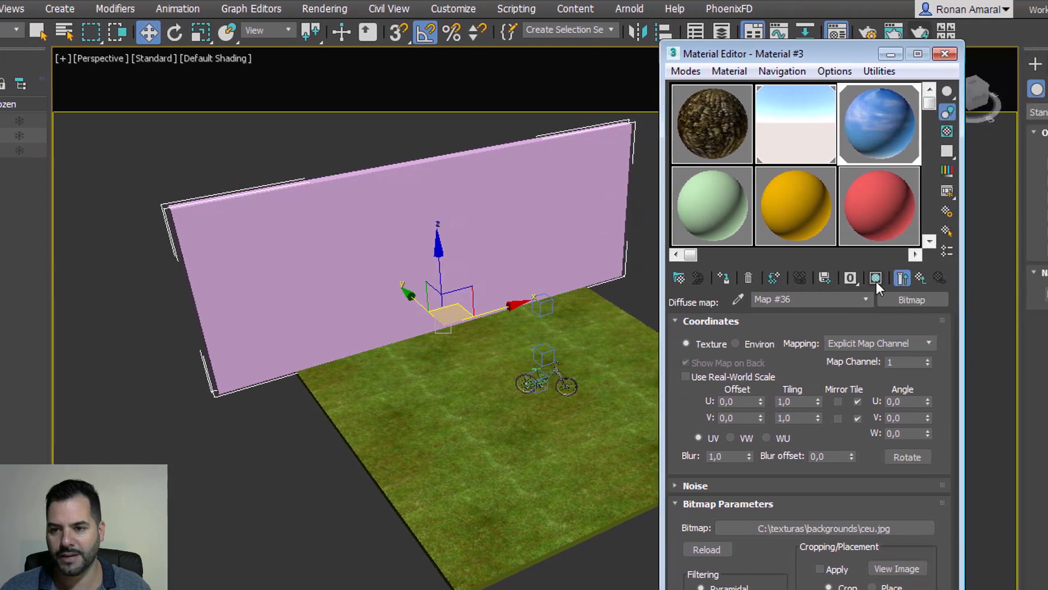
{"action": "left_click", "coordinate": [861, 279]}
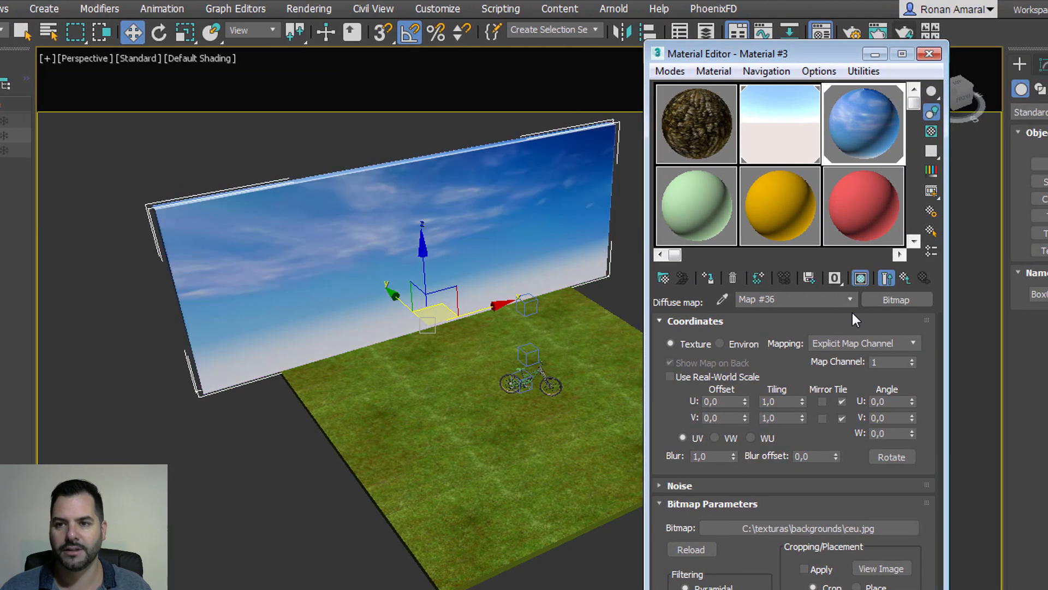
{"action": "left_click", "coordinate": [885, 54]}
View the scene through the cam baixa camera and reposition the sky wall behind the bicycle
{"action": "key", "text": "c"}
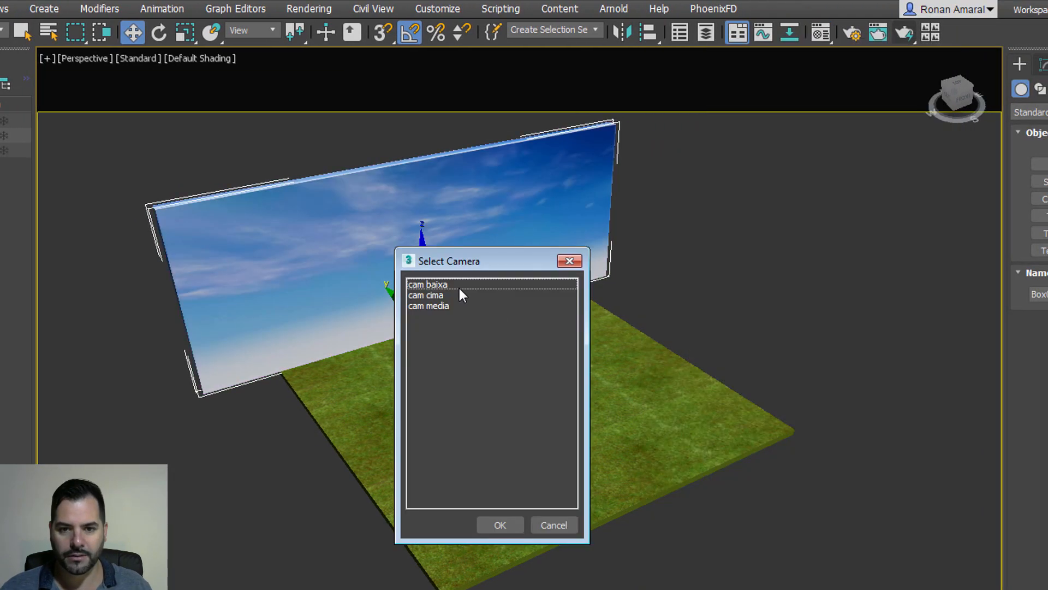
{"action": "double_click", "coordinate": [459, 285]}
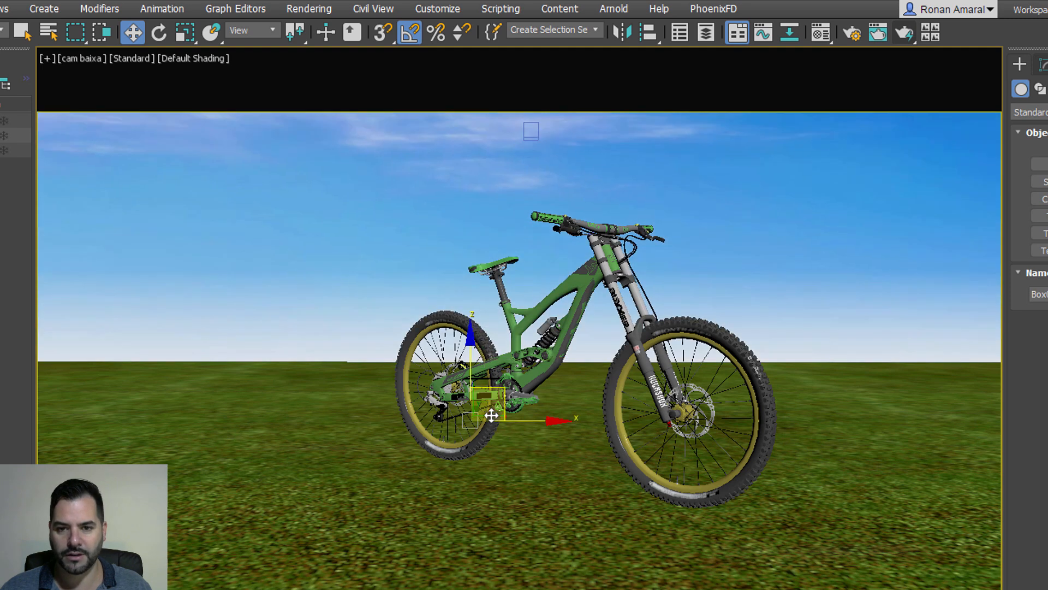
{"action": "left_click_drag", "start_coordinate": [491, 416], "coordinate": [502, 366]}
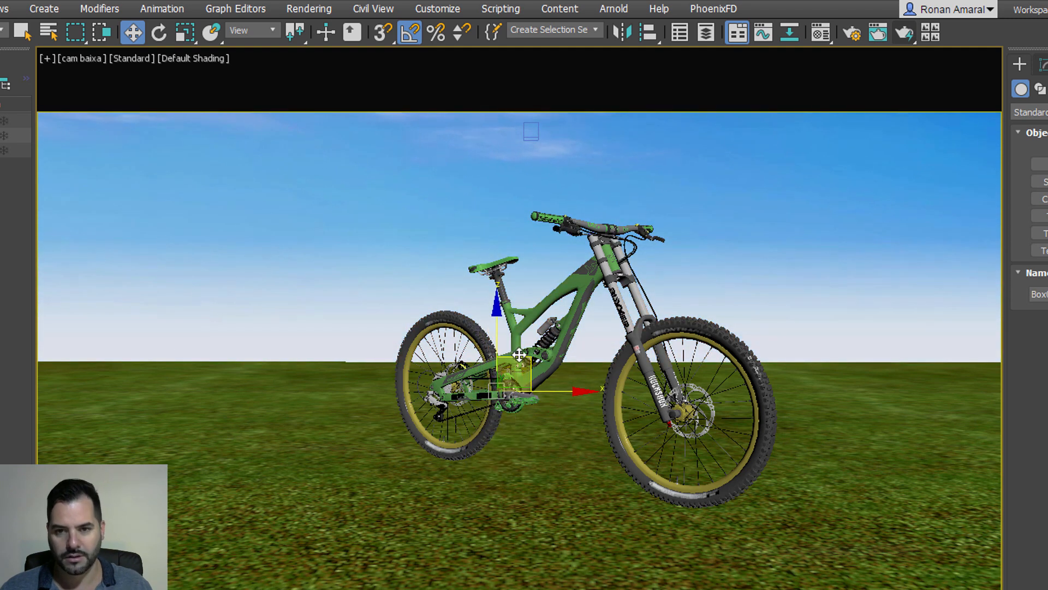
{"action": "key", "text": "r"}
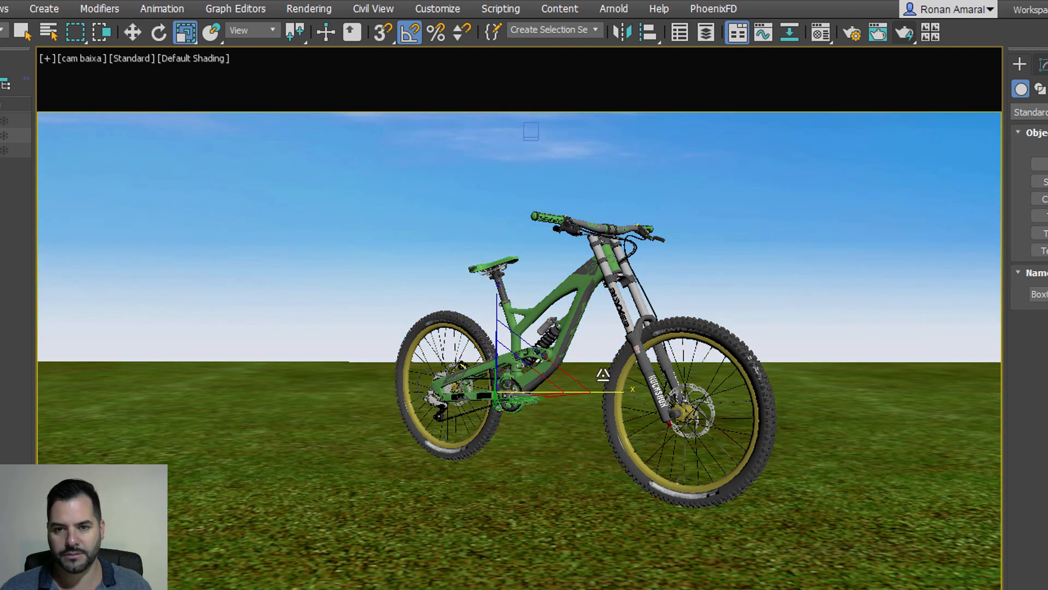
{"action": "key", "text": "w"}
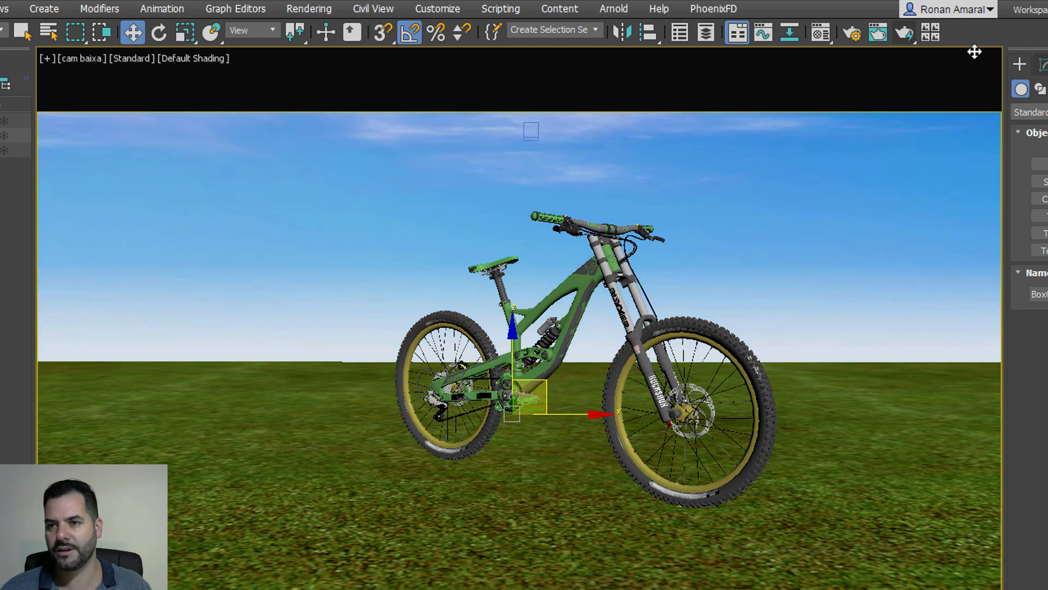
Render the cam baixa view with the sky wall and minimize the frame buffer after viewing the result
{"action": "left_click", "coordinate": [903, 34]}
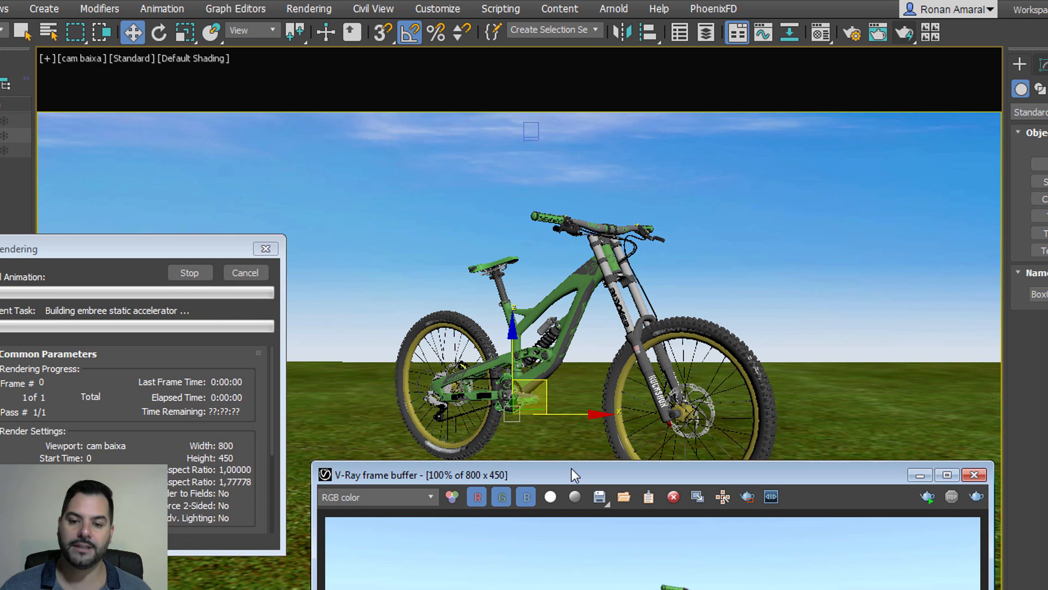
{"action": "left_click_drag", "start_coordinate": [607, 474], "coordinate": [582, 246]}
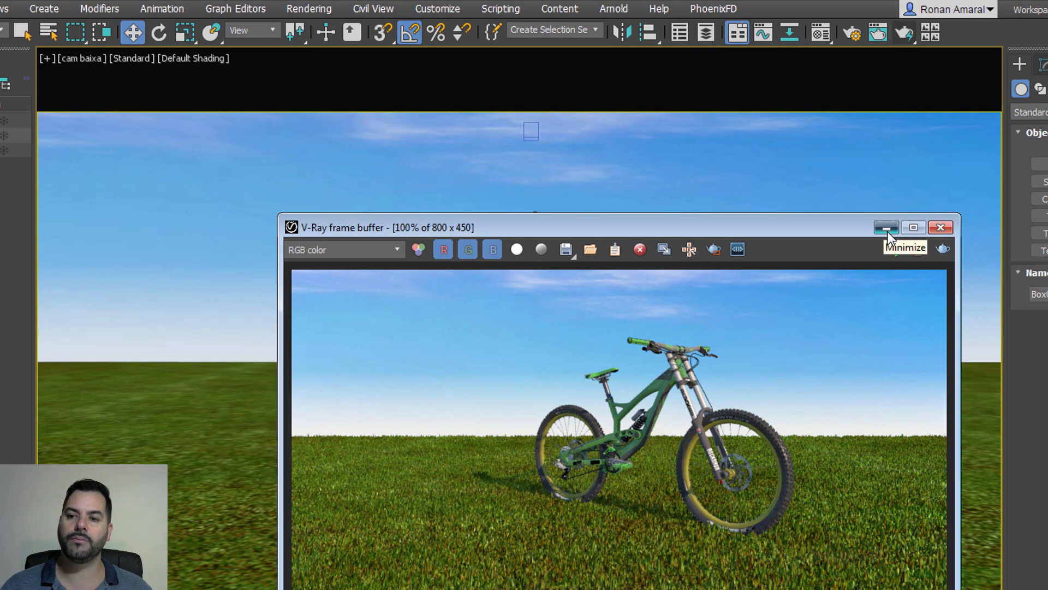
{"action": "left_click", "coordinate": [887, 232]}
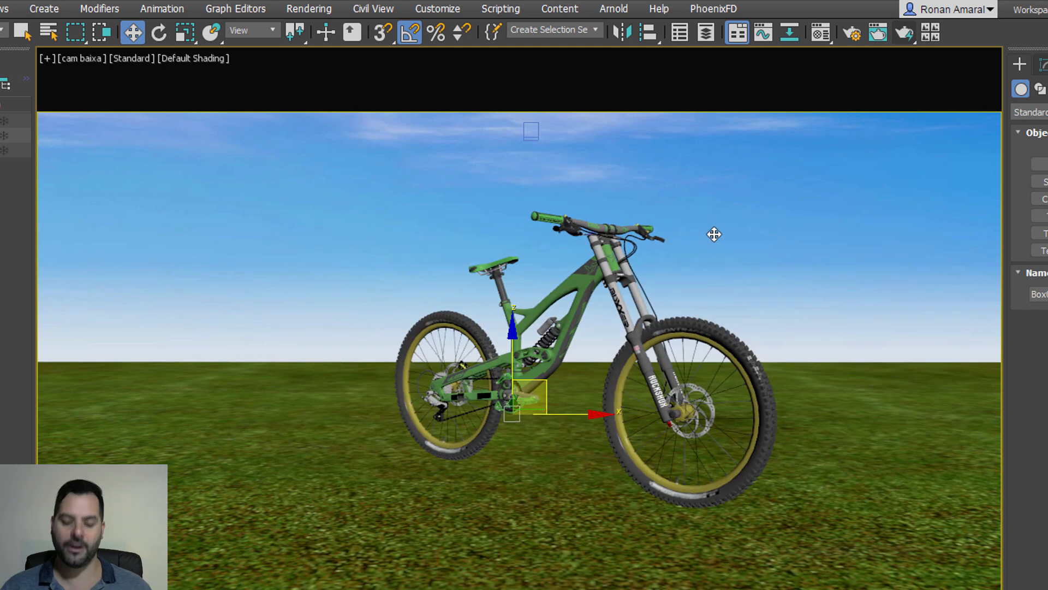
Examine the sky wall's placement behind the grass and bicycle from several angles in the perspective view
{"action": "key", "text": "p"}
{"action": "scroll", "coordinate": [578, 292], "scroll_direction": "down", "scroll_amount": 8}
{"action": "middle_click_drag", "start_coordinate": [578, 292], "coordinate": [545, 421], "text": "alt"}
{"action": "scroll", "coordinate": [628, 412], "scroll_direction": "up", "scroll_amount": 3}
{"action": "key", "text": "q"}
{"action": "scroll", "coordinate": [545, 420], "scroll_direction": "down", "scroll_amount": 6}
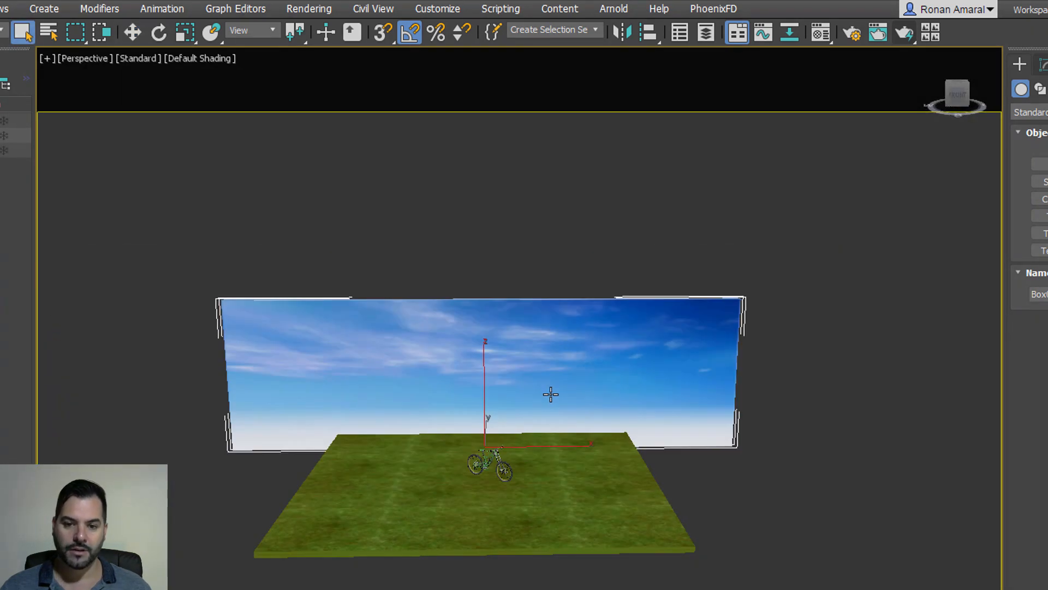
{"action": "middle_click_drag", "start_coordinate": [620, 398], "coordinate": [608, 421], "text": "alt"}
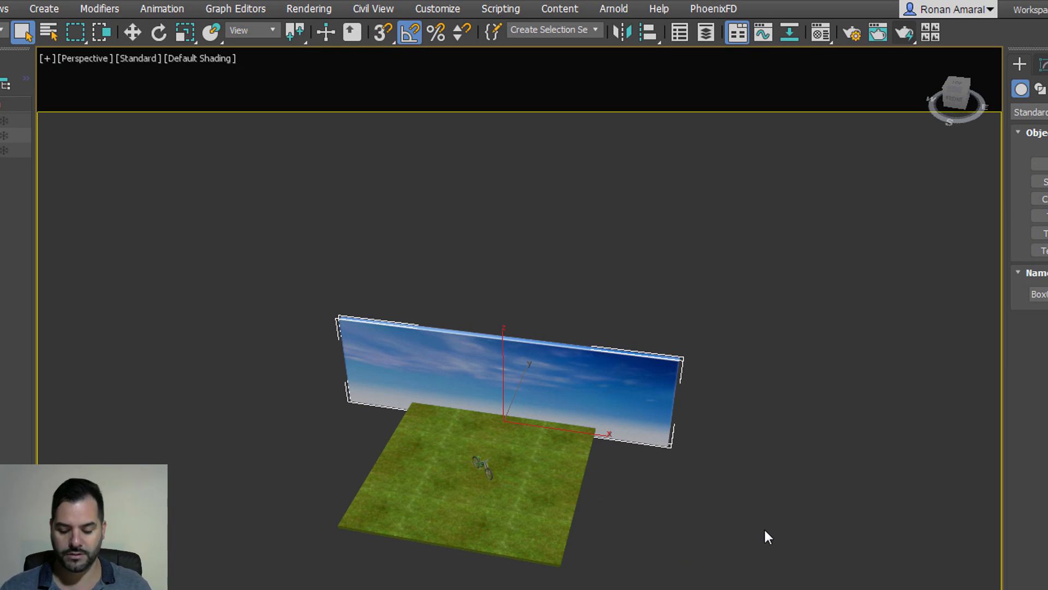
Select the V-Ray sun and move it to the other side of the grass and sky wall in the perspective view
{"action": "scroll", "coordinate": [196, 482], "scroll_direction": "down", "scroll_amount": 5}
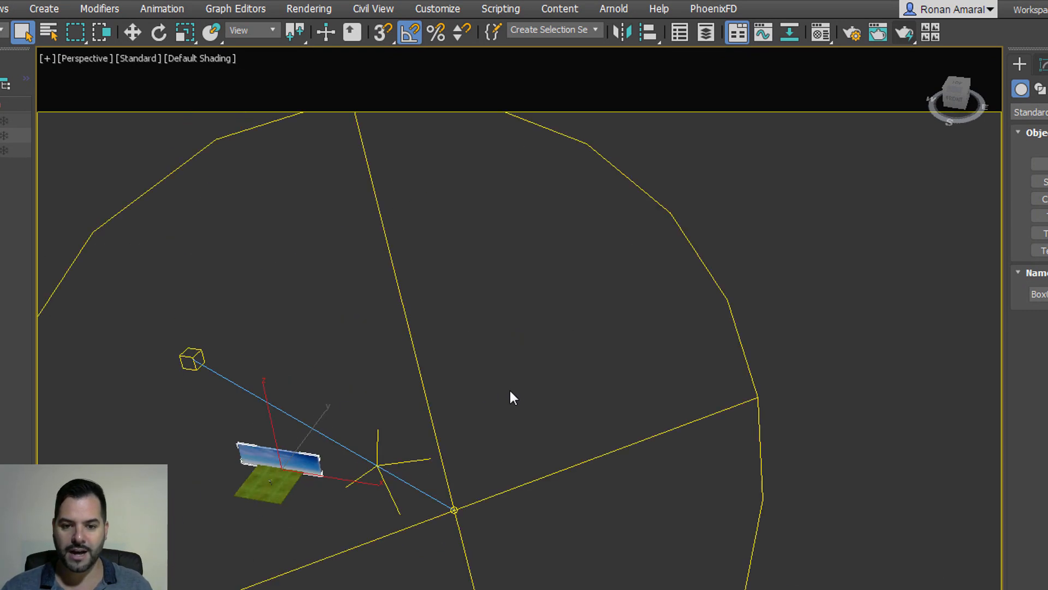
{"action": "scroll", "coordinate": [479, 467], "scroll_direction": "down", "scroll_amount": 3}
{"action": "left_click", "coordinate": [495, 445]}
{"action": "middle_click_drag", "start_coordinate": [474, 463], "coordinate": [427, 492], "text": "alt"}
{"action": "scroll", "coordinate": [382, 457], "scroll_direction": "up", "scroll_amount": 5}
{"action": "middle_click_drag", "start_coordinate": [382, 457], "coordinate": [408, 430], "text": "alt"}
{"action": "scroll", "coordinate": [353, 414], "scroll_direction": "up", "scroll_amount": 3}
{"action": "scroll", "coordinate": [353, 413], "scroll_direction": "down", "scroll_amount": 7}
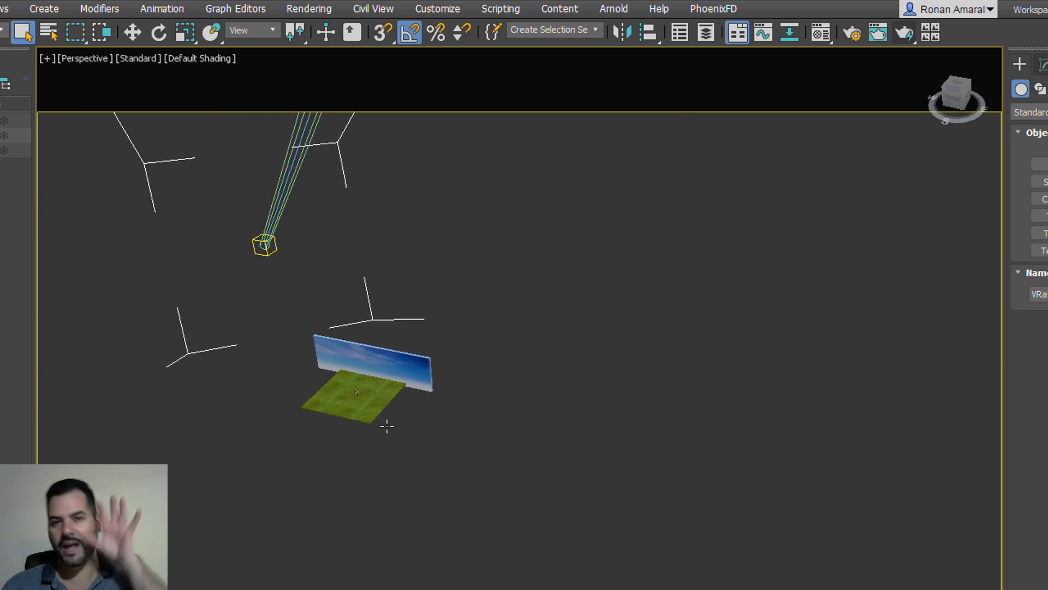
{"action": "scroll", "coordinate": [389, 427], "scroll_direction": "down", "scroll_amount": 4}
{"action": "scroll", "coordinate": [390, 419], "scroll_direction": "up", "scroll_amount": 6}
{"action": "scroll", "coordinate": [419, 398], "scroll_direction": "down", "scroll_amount": 6}
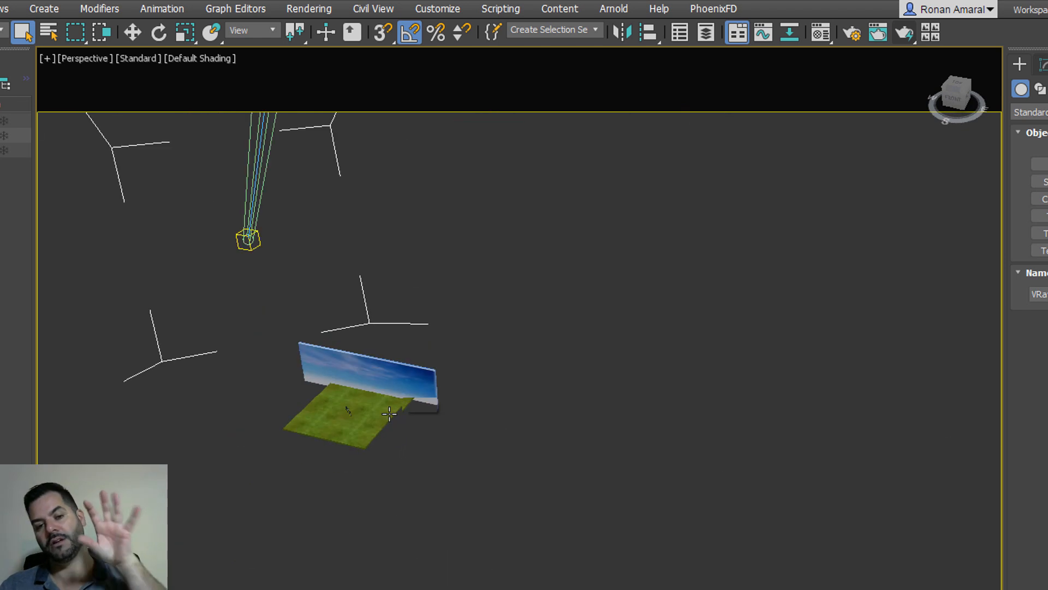
{"action": "middle_click_drag", "start_coordinate": [445, 423], "coordinate": [374, 461]}
{"action": "key", "text": "w"}
{"action": "scroll", "coordinate": [348, 483], "scroll_direction": "down", "scroll_amount": 4}
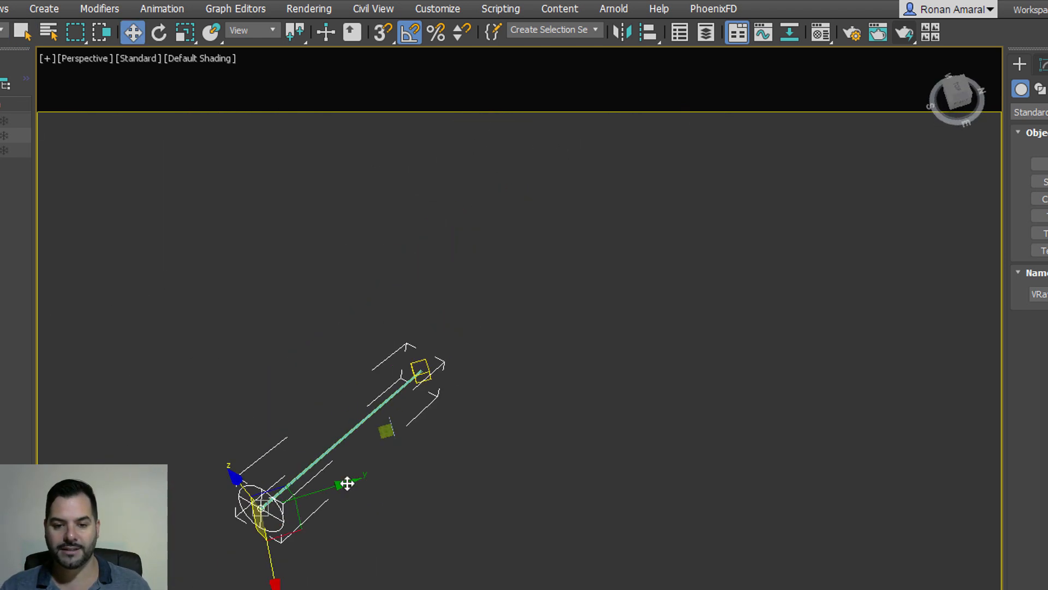
{"action": "left_click_drag", "start_coordinate": [305, 528], "coordinate": [683, 481]}
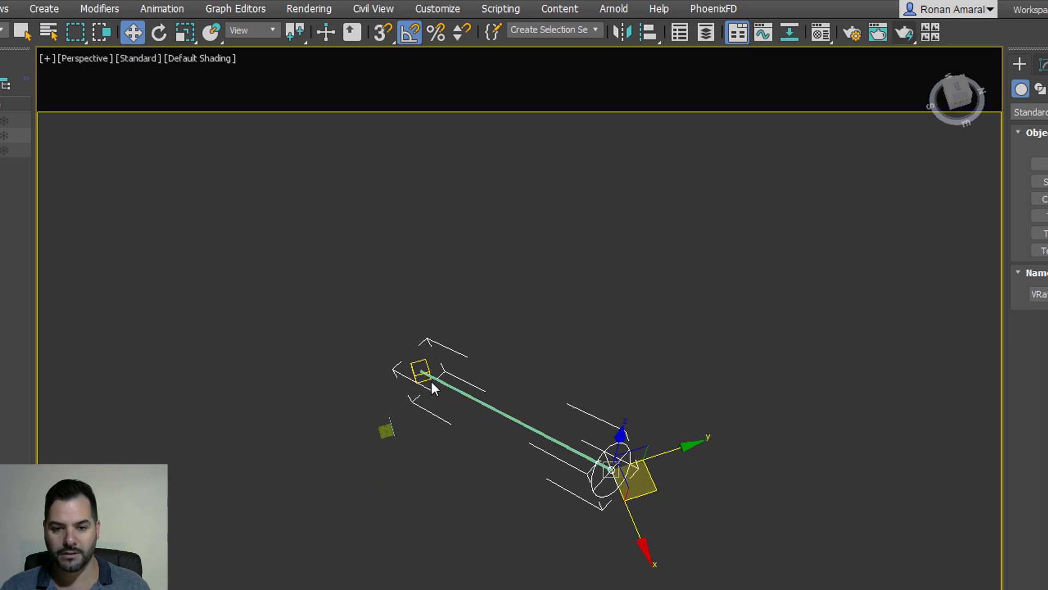
Move the V-Ray sun's target onto the grass and view the scene through the cam baixa camera
{"action": "left_click_drag", "start_coordinate": [432, 385], "coordinate": [380, 455]}
{"action": "middle_click_drag", "start_coordinate": [379, 454], "coordinate": [446, 415], "text": "alt"}
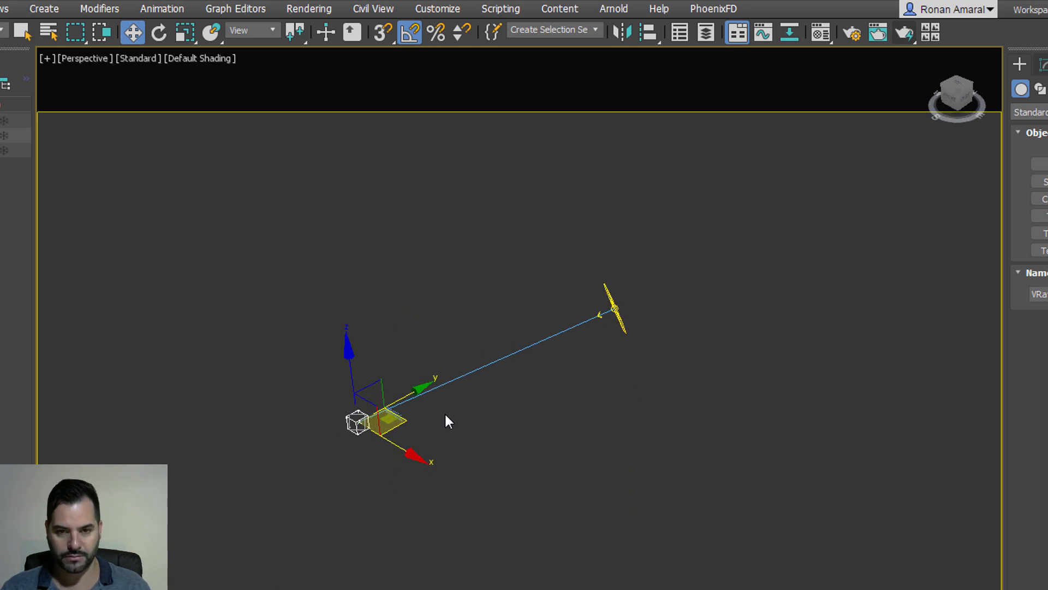
{"action": "key", "text": "c"}
{"action": "left_click", "coordinate": [481, 287]}
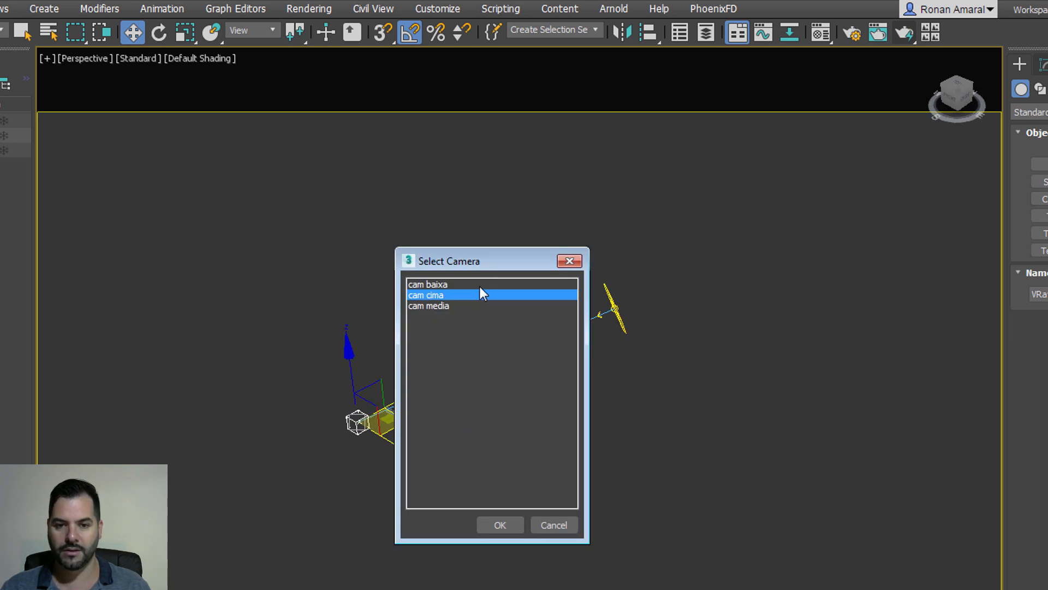
{"action": "double_click", "coordinate": [480, 287]}
Render the cam baixa view with the repositioned sun, cancel the render partway and minimize the frame buffer
{"action": "left_click", "coordinate": [906, 32]}
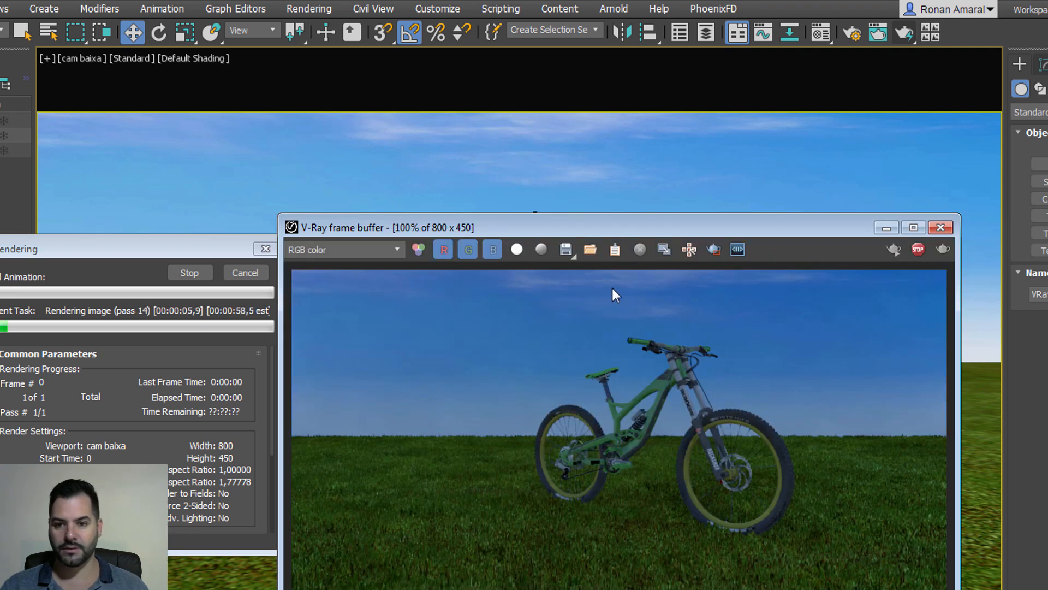
{"action": "left_click_drag", "start_coordinate": [615, 234], "coordinate": [514, 176]}
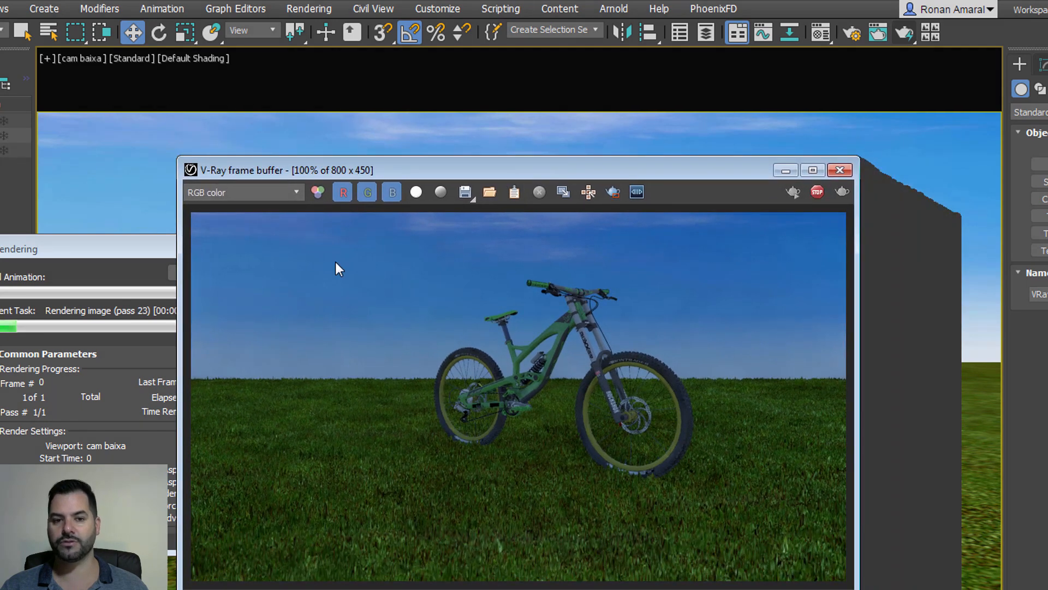
{"action": "left_click", "coordinate": [130, 265]}
{"action": "left_click", "coordinate": [247, 271]}
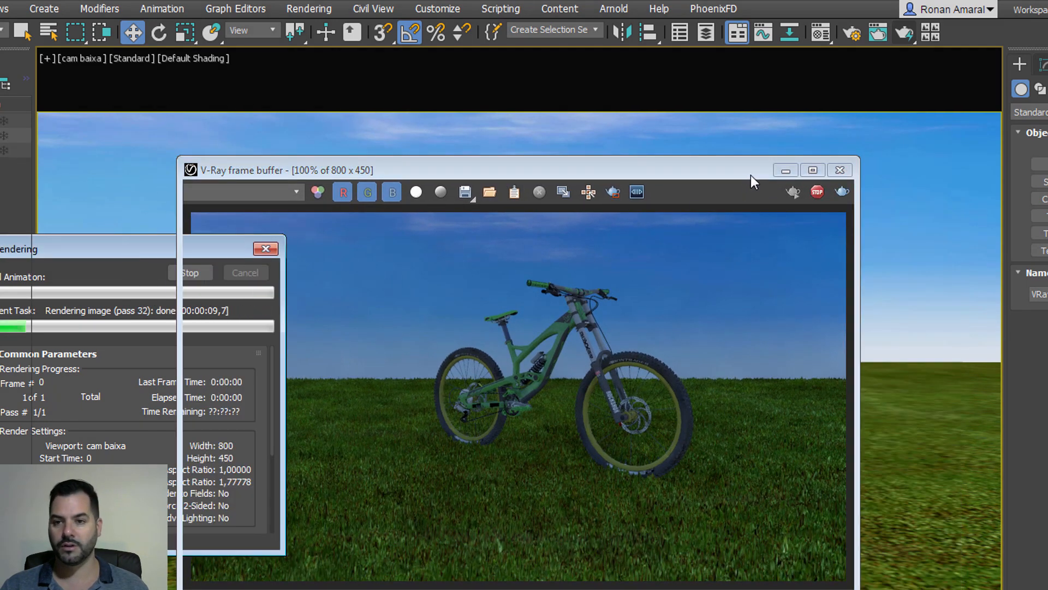
{"action": "left_click", "coordinate": [784, 171]}
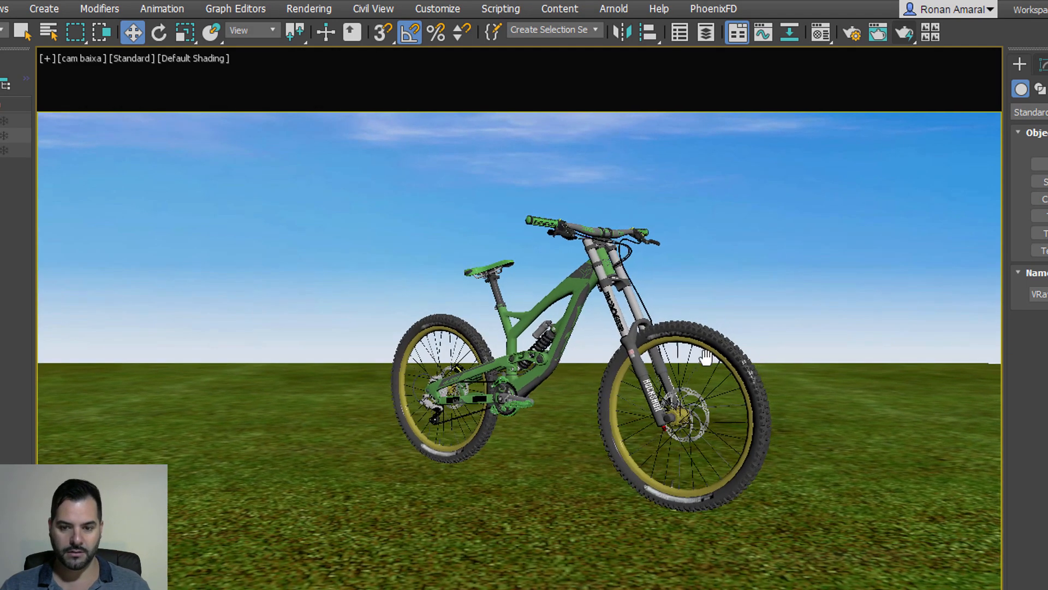
Bring the V-Ray sun closer above the bicycle in the top view
{"action": "key", "text": "p"}
{"action": "key", "text": "z"}
{"action": "scroll", "coordinate": [677, 388], "scroll_direction": "down", "scroll_amount": 5}
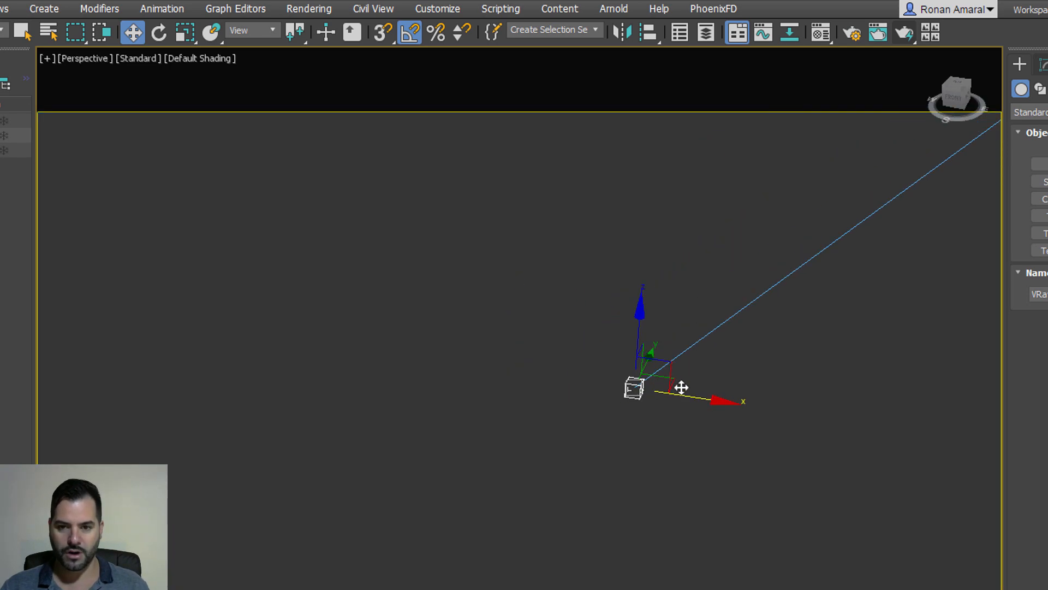
{"action": "key", "text": "t"}
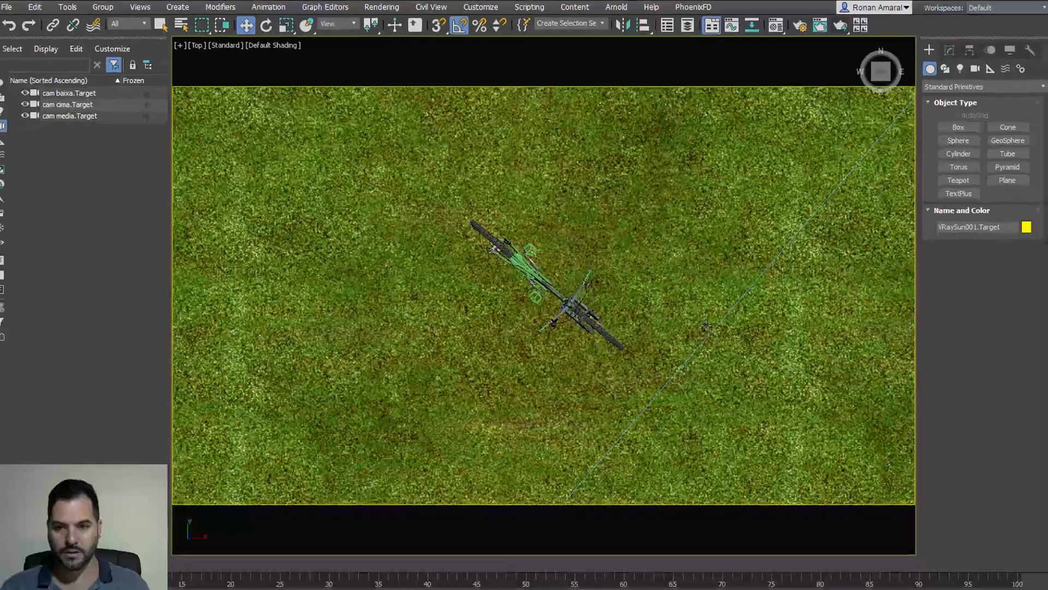
{"action": "scroll", "coordinate": [720, 422], "scroll_direction": "down", "scroll_amount": 12}
{"action": "middle_click_drag", "start_coordinate": [677, 430], "coordinate": [652, 428]}
{"action": "middle_click_drag", "start_coordinate": [645, 326], "coordinate": [521, 343]}
{"action": "scroll", "coordinate": [589, 323], "scroll_direction": "down", "scroll_amount": 5}
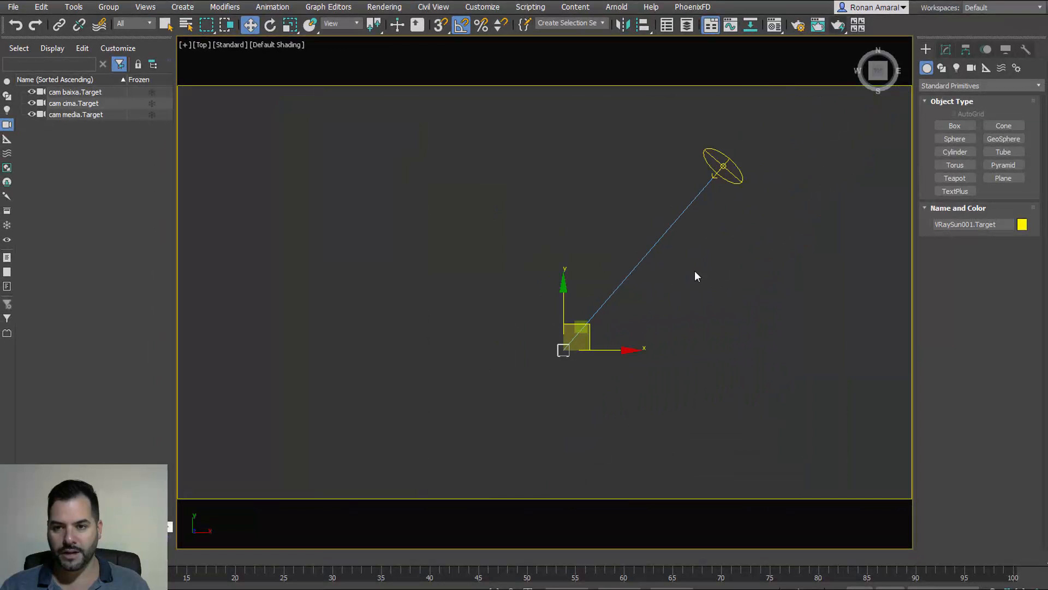
{"action": "left_click", "coordinate": [724, 166]}
{"action": "left_click_drag", "start_coordinate": [712, 195], "coordinate": [582, 325]}
Test-render the cam baixa view with the sun overhead, stopping it early and minimizing the frame buffer
{"action": "key", "text": "c"}
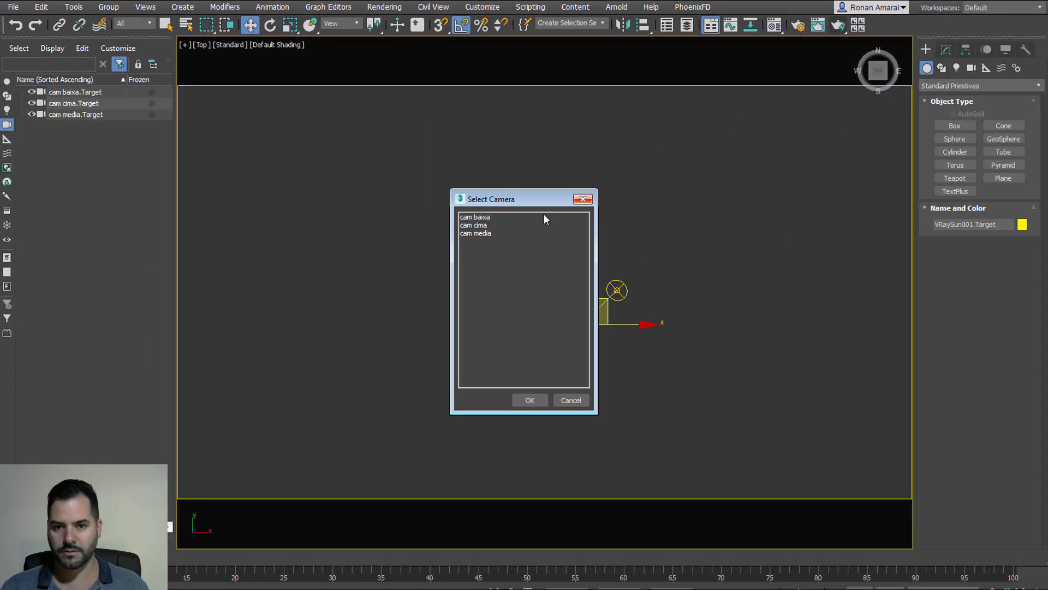
{"action": "double_click", "coordinate": [492, 217]}
{"action": "left_click", "coordinate": [837, 25]}
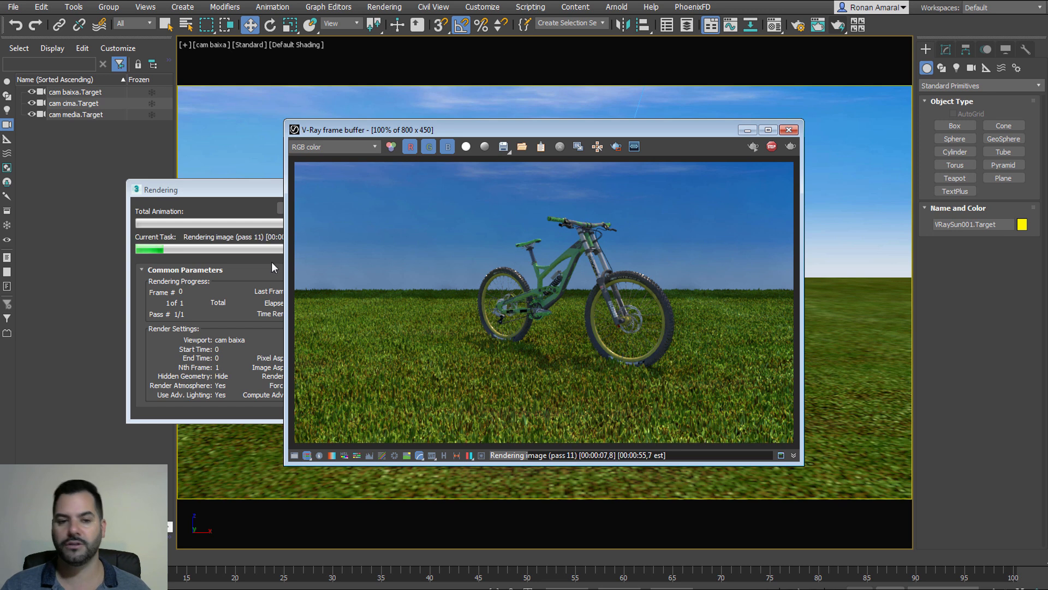
{"action": "left_click", "coordinate": [230, 189]}
{"action": "left_click", "coordinate": [339, 210]}
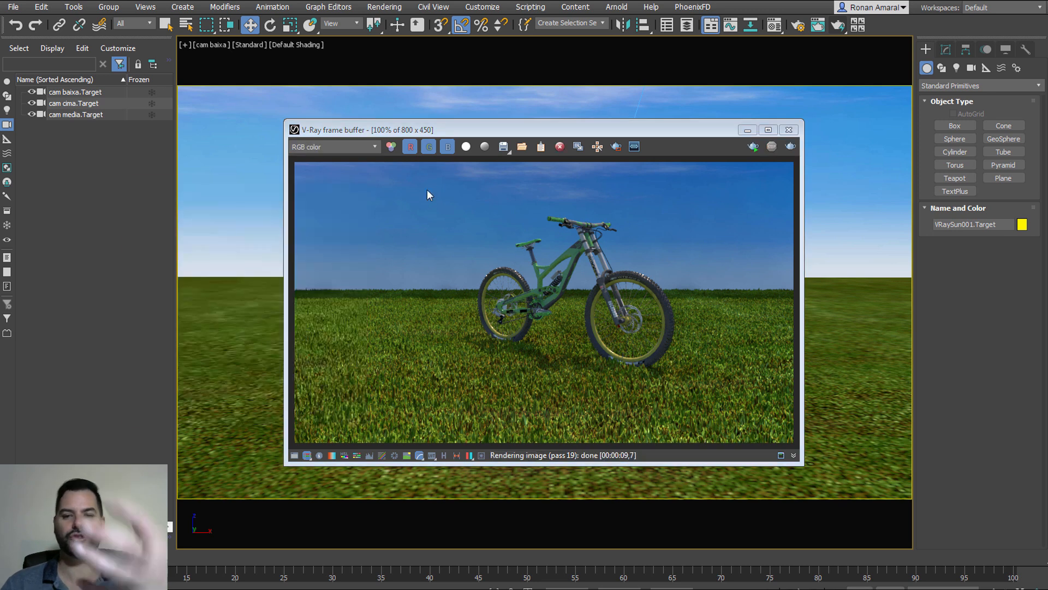
{"action": "left_click", "coordinate": [747, 130]}
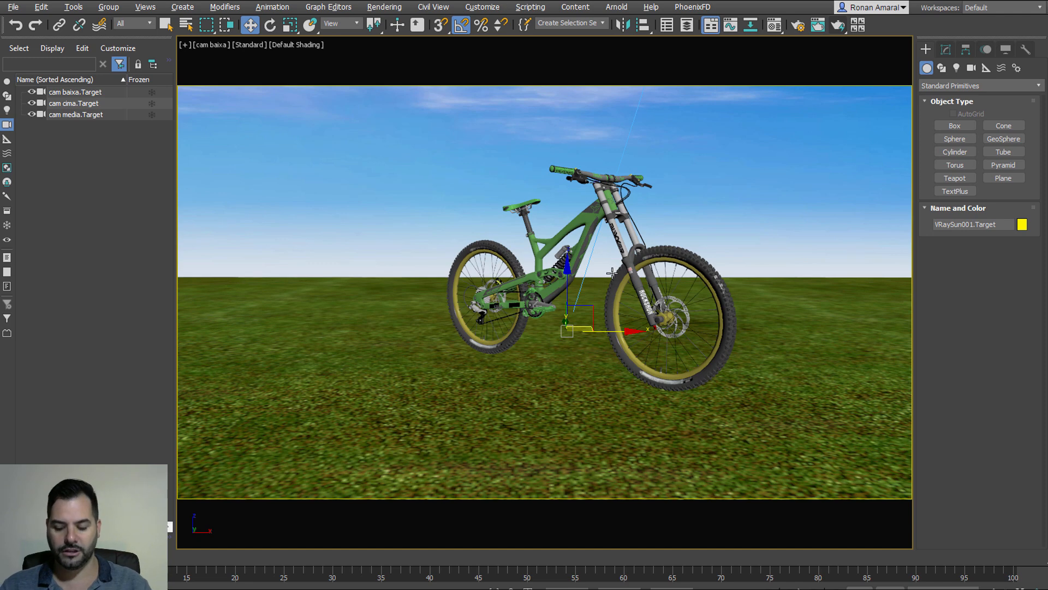
Select the V-Ray sun in the perspective view, lower it and place it in front of the grass, facing the sky wall
{"action": "key", "text": "p"}
{"action": "key", "text": "z"}
{"action": "middle_click_drag", "start_coordinate": [612, 271], "coordinate": [590, 380], "text": "alt"}
{"action": "scroll", "coordinate": [622, 306], "scroll_direction": "down", "scroll_amount": 10}
{"action": "middle_click_drag", "start_coordinate": [649, 271], "coordinate": [634, 303], "text": "alt"}
{"action": "scroll", "coordinate": [633, 304], "scroll_direction": "down", "scroll_amount": 6}
{"action": "left_click", "coordinate": [687, 208]}
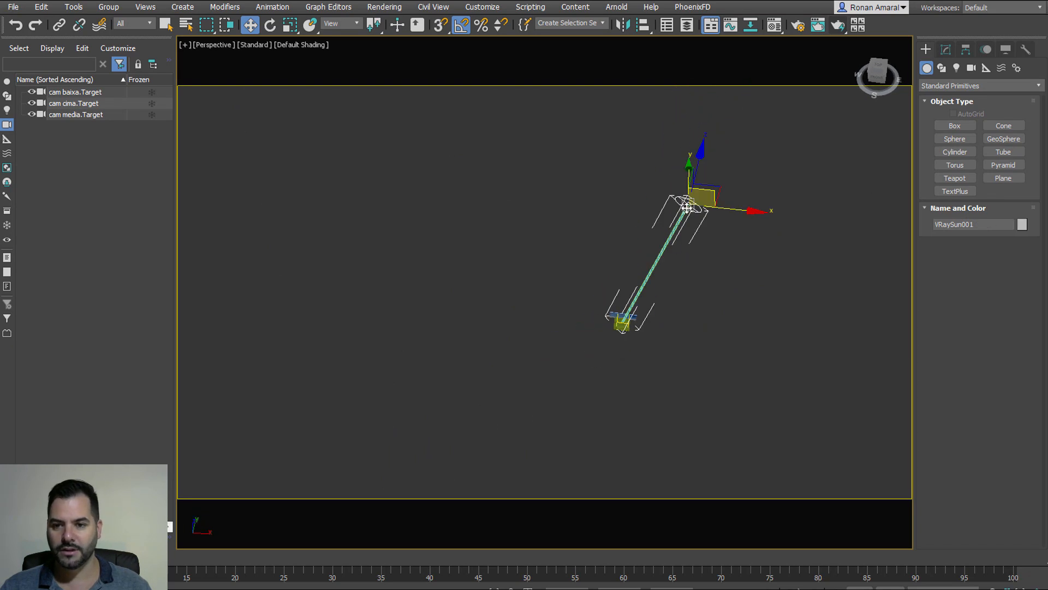
{"action": "middle_click_drag", "start_coordinate": [719, 193], "coordinate": [700, 267], "text": "alt"}
{"action": "left_click_drag", "start_coordinate": [725, 245], "coordinate": [737, 345]}
{"action": "middle_click_drag", "start_coordinate": [692, 352], "coordinate": [684, 327], "text": "alt"}
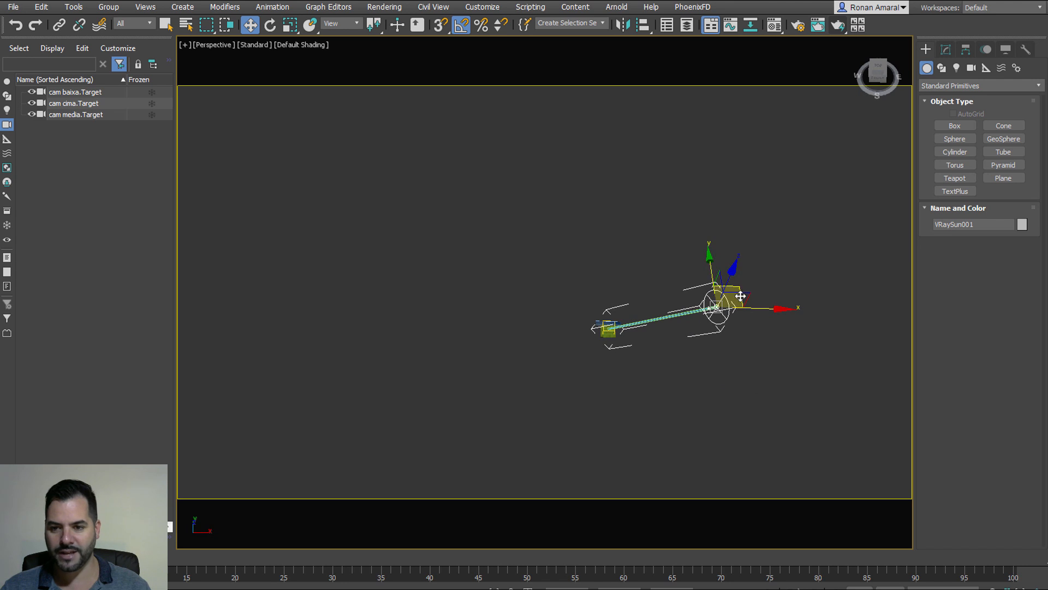
{"action": "left_click_drag", "start_coordinate": [741, 296], "coordinate": [631, 398]}
{"action": "middle_click_drag", "start_coordinate": [631, 397], "coordinate": [627, 368], "text": "alt"}
{"action": "scroll", "coordinate": [620, 380], "scroll_direction": "up", "scroll_amount": 5}
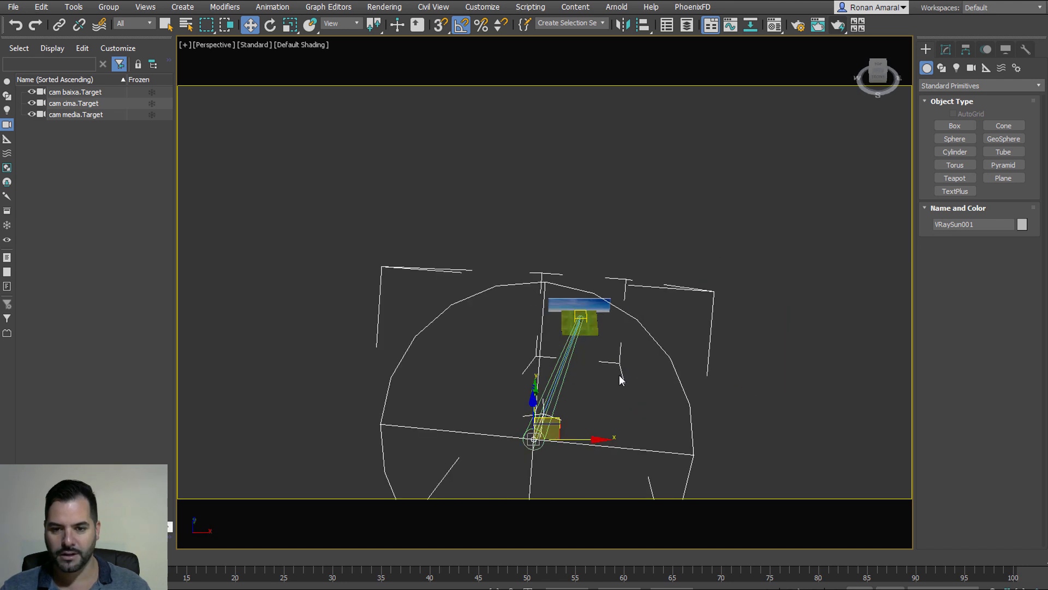
Shift the V-Ray sun sideways to the front-right of the grass
{"action": "scroll", "coordinate": [617, 381], "scroll_direction": "down", "scroll_amount": 3}
{"action": "left_click_drag", "start_coordinate": [583, 397], "coordinate": [798, 368]}
{"action": "middle_click_drag", "start_coordinate": [670, 372], "coordinate": [615, 411], "text": "alt"}
{"action": "scroll", "coordinate": [616, 411], "scroll_direction": "down", "scroll_amount": 3}
{"action": "left_click_drag", "start_coordinate": [682, 421], "coordinate": [731, 421]}
{"action": "middle_click_drag", "start_coordinate": [731, 421], "coordinate": [724, 449], "text": "alt"}
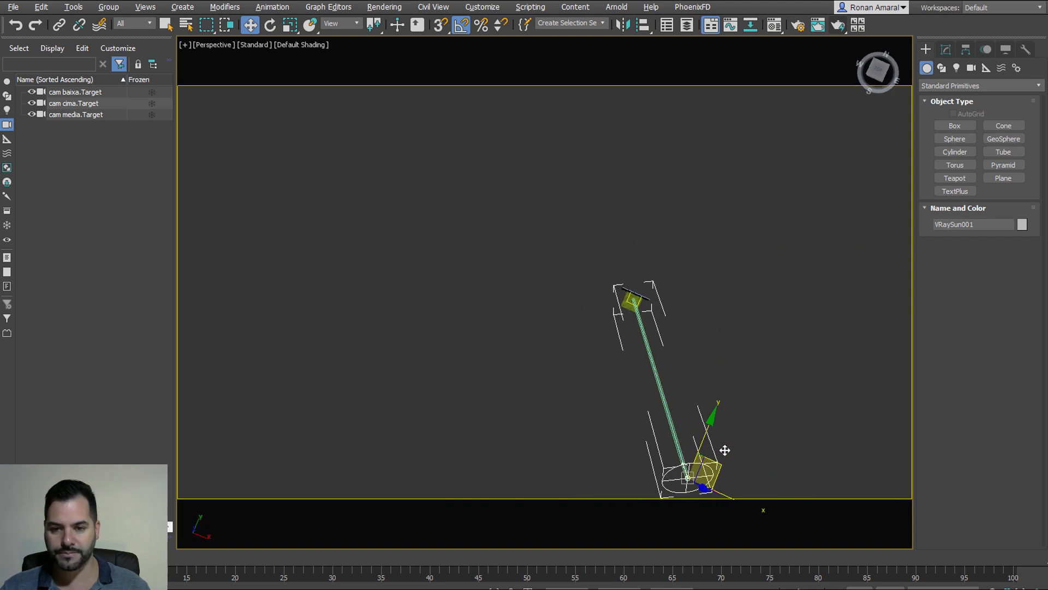
Rotate the bicycle counterclockwise in the top view, turning its front wheel toward the sky wall
{"action": "scroll", "coordinate": [660, 393], "scroll_direction": "up", "scroll_amount": 1}
{"action": "key", "text": "t"}
{"action": "key", "text": "z"}
{"action": "scroll", "coordinate": [524, 261], "scroll_direction": "up", "scroll_amount": 2}
{"action": "middle_click_drag", "start_coordinate": [504, 255], "coordinate": [533, 439]}
{"action": "scroll", "coordinate": [457, 300], "scroll_direction": "up", "scroll_amount": 8}
{"action": "middle_click_drag", "start_coordinate": [434, 221], "coordinate": [492, 348]}
{"action": "scroll", "coordinate": [508, 275], "scroll_direction": "up", "scroll_amount": 6}
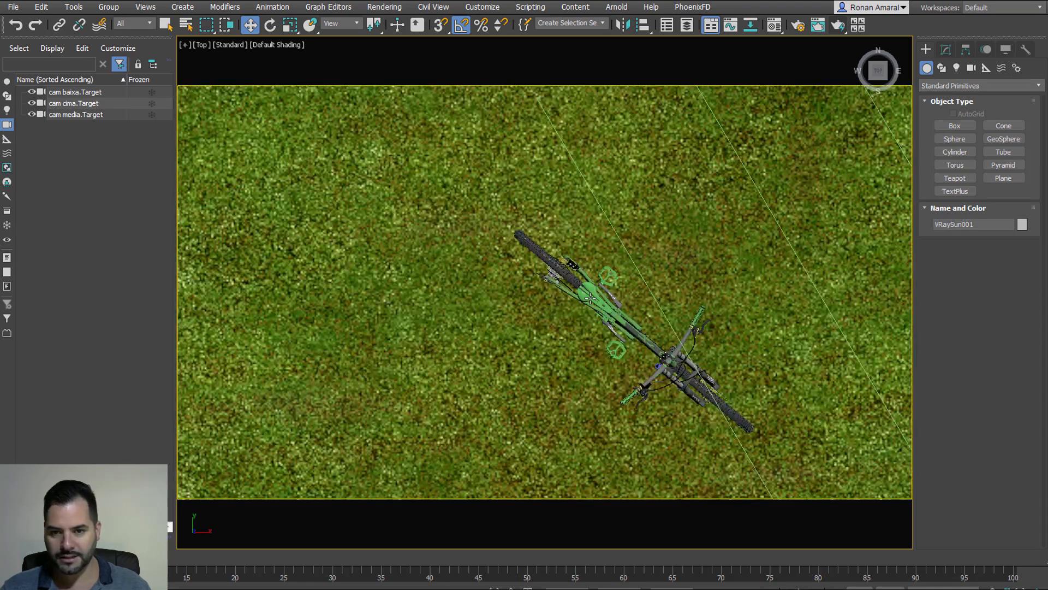
{"action": "scroll", "coordinate": [592, 318], "scroll_direction": "down", "scroll_amount": 2}
{"action": "key", "text": "e"}
{"action": "left_click", "coordinate": [601, 333]}
{"action": "mouse_move", "coordinate": [662, 364]}
{"action": "left_mouse_down"}
{"action": "mouse_move", "coordinate": [680, 352]}
{"action": "mouse_move", "coordinate": [667, 359]}
{"action": "left_mouse_up"}
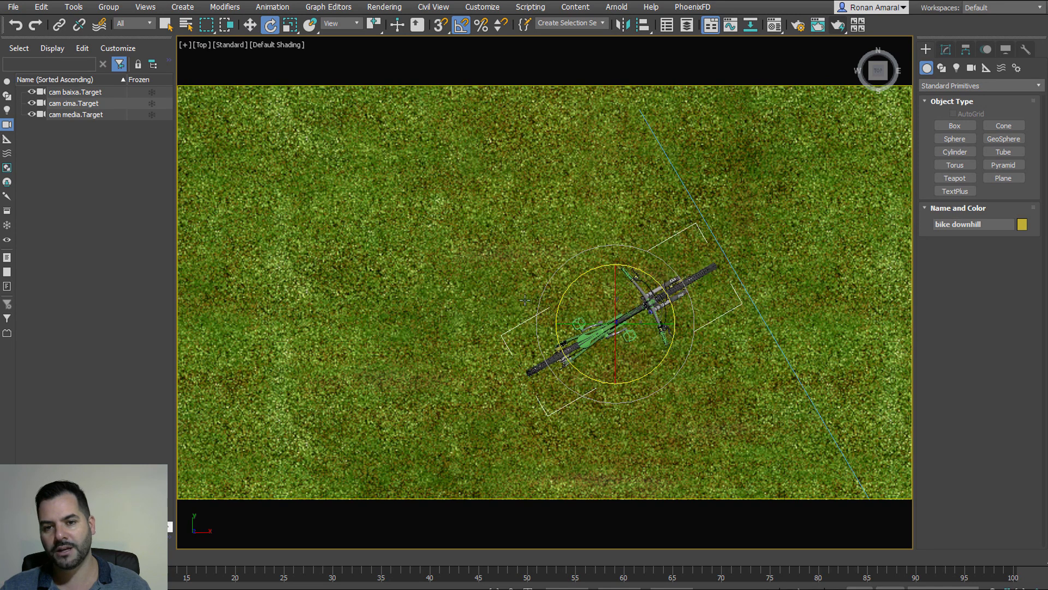
Select the V-Ray sun and move it to the east side of the grass in the top view
{"action": "scroll", "coordinate": [650, 313], "scroll_direction": "down", "scroll_amount": 5}
{"action": "middle_click_drag", "start_coordinate": [662, 342], "coordinate": [448, 182]}
{"action": "scroll", "coordinate": [665, 341], "scroll_direction": "down", "scroll_amount": 5}
{"action": "scroll", "coordinate": [590, 349], "scroll_direction": "down", "scroll_amount": 4}
{"action": "scroll", "coordinate": [568, 300], "scroll_direction": "down", "scroll_amount": 2}
{"action": "middle_click_drag", "start_coordinate": [569, 300], "coordinate": [550, 273]}
{"action": "key", "text": "q"}
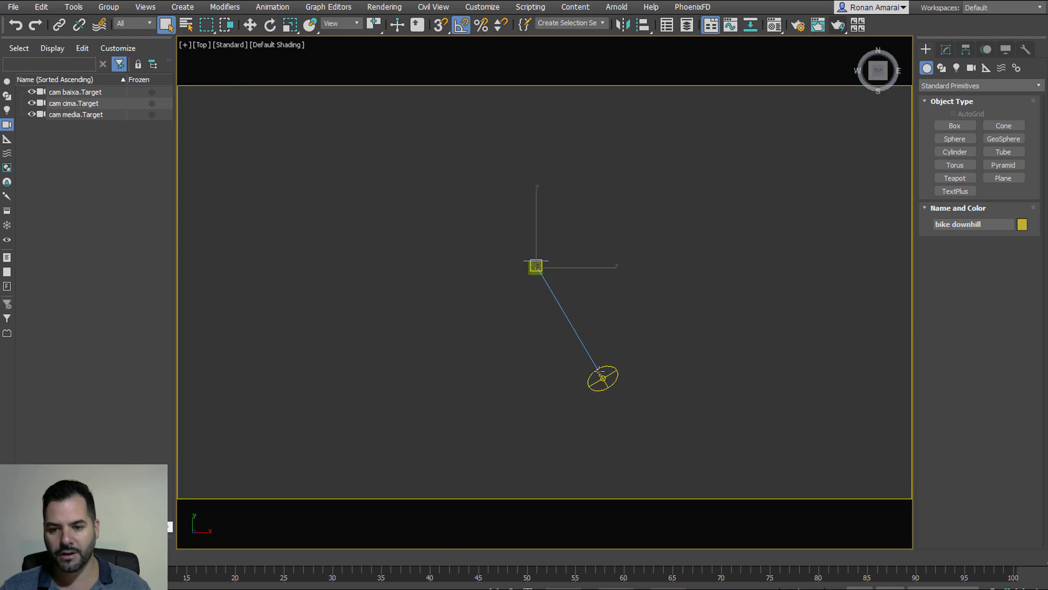
{"action": "left_click", "coordinate": [610, 369]}
{"action": "key", "text": "w"}
{"action": "left_click_drag", "start_coordinate": [620, 351], "coordinate": [689, 253]}
Deselect the sun, check the layout around the grass and switch to the cam baixa camera view
{"action": "scroll", "coordinate": [554, 265], "scroll_direction": "up", "scroll_amount": 6}
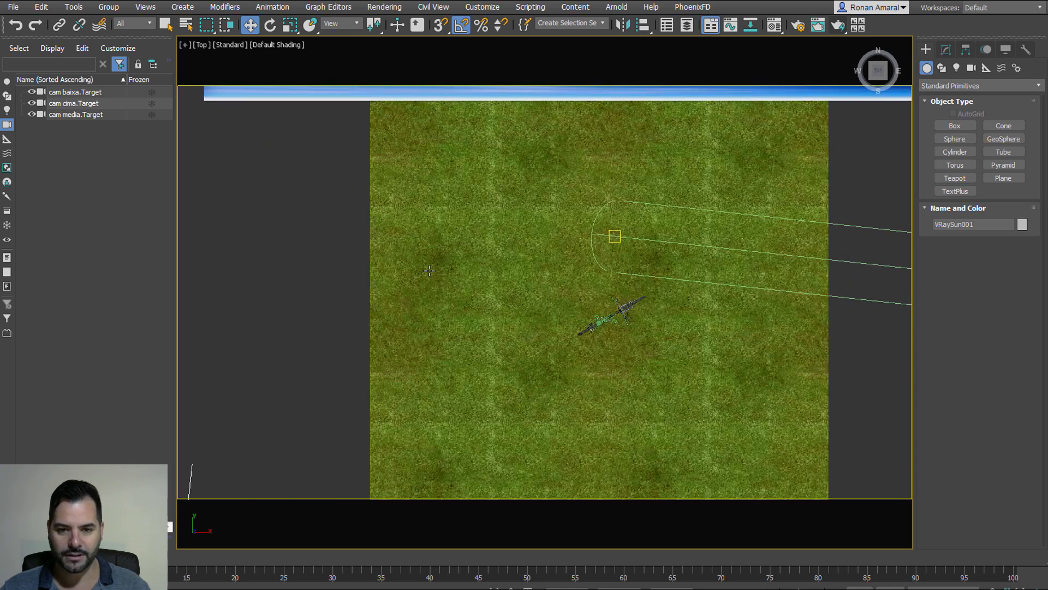
{"action": "mouse_move", "coordinate": [519, 332]}
{"action": "middle_mouse_down", "text": "alt"}
{"action": "mouse_move", "coordinate": [529, 314]}
{"action": "mouse_move", "coordinate": [531, 330]}
{"action": "middle_mouse_up", "text": "alt"}
{"action": "left_click", "coordinate": [401, 355]}
{"action": "middle_click_drag", "start_coordinate": [401, 354], "coordinate": [436, 211]}
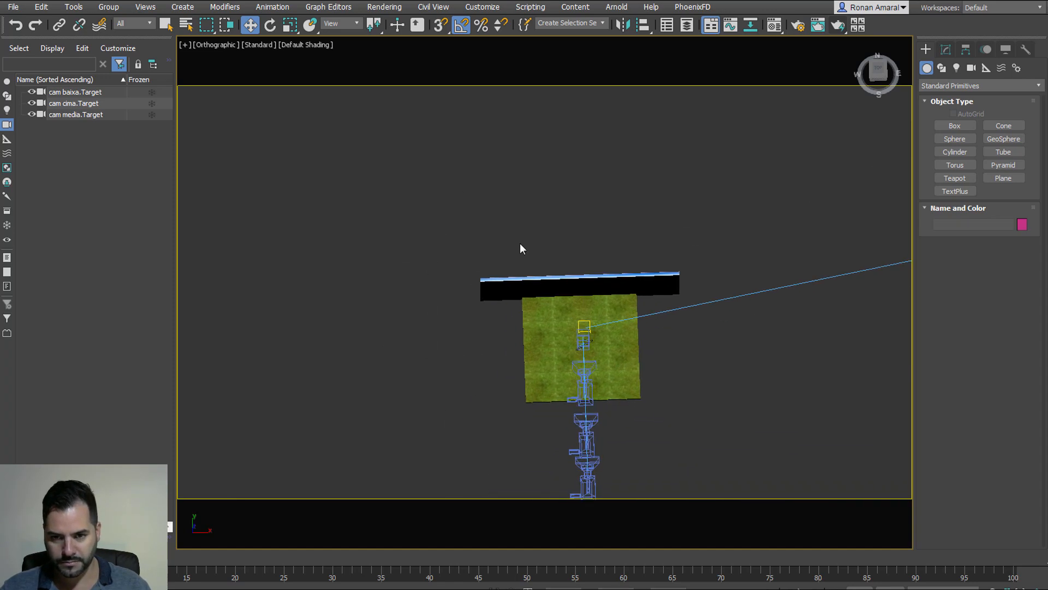
{"action": "scroll", "coordinate": [580, 389], "scroll_direction": "up", "scroll_amount": 5}
{"action": "key", "text": "c"}
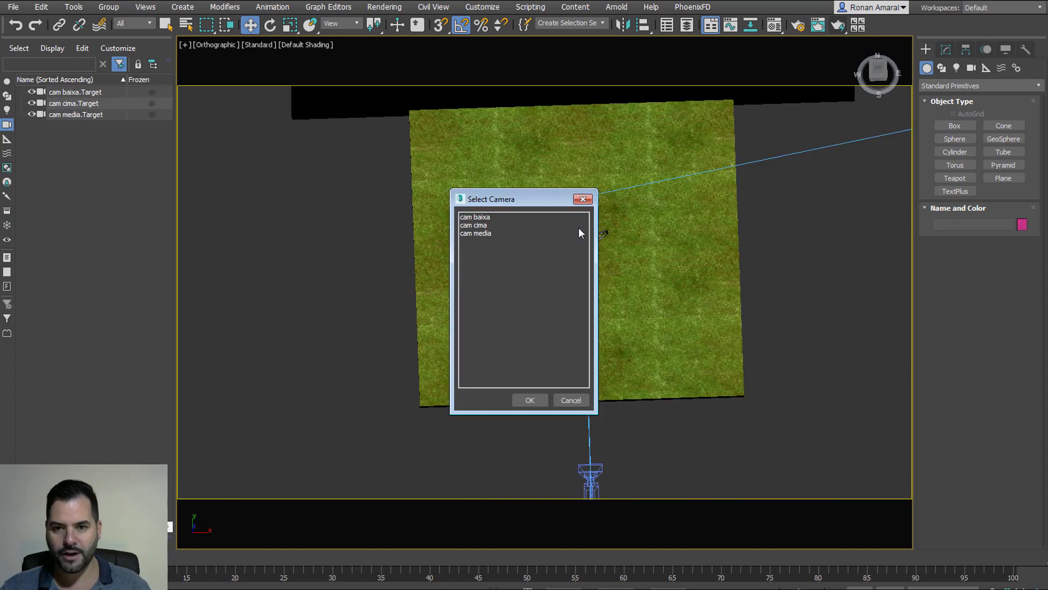
{"action": "double_click", "coordinate": [564, 214]}
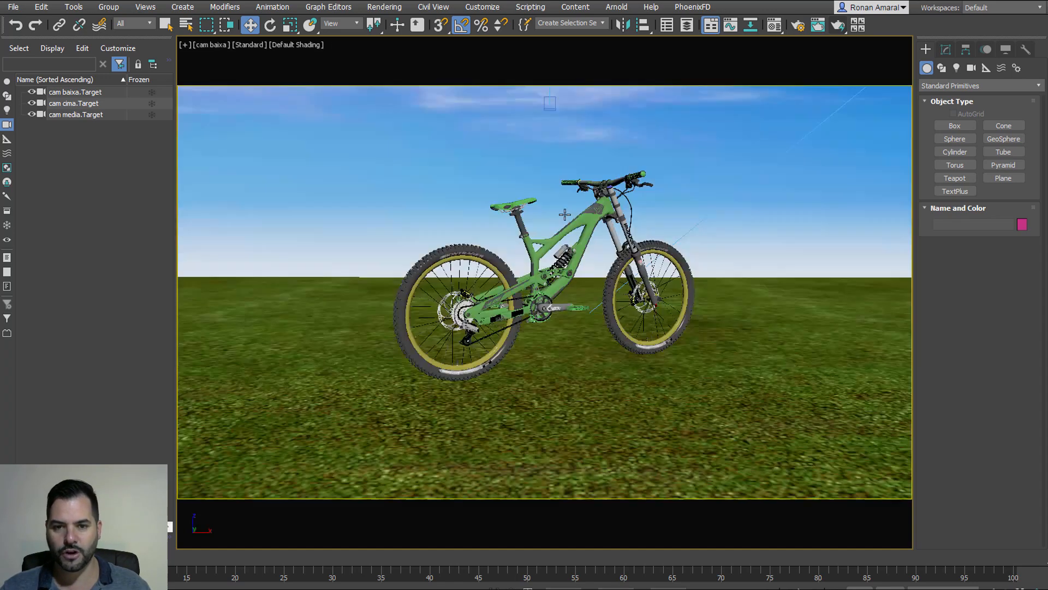
Render the cam baixa view with the rotated bicycle and side sun, cancel it partway and move the frame buffer aside
{"action": "left_click", "coordinate": [838, 26]}
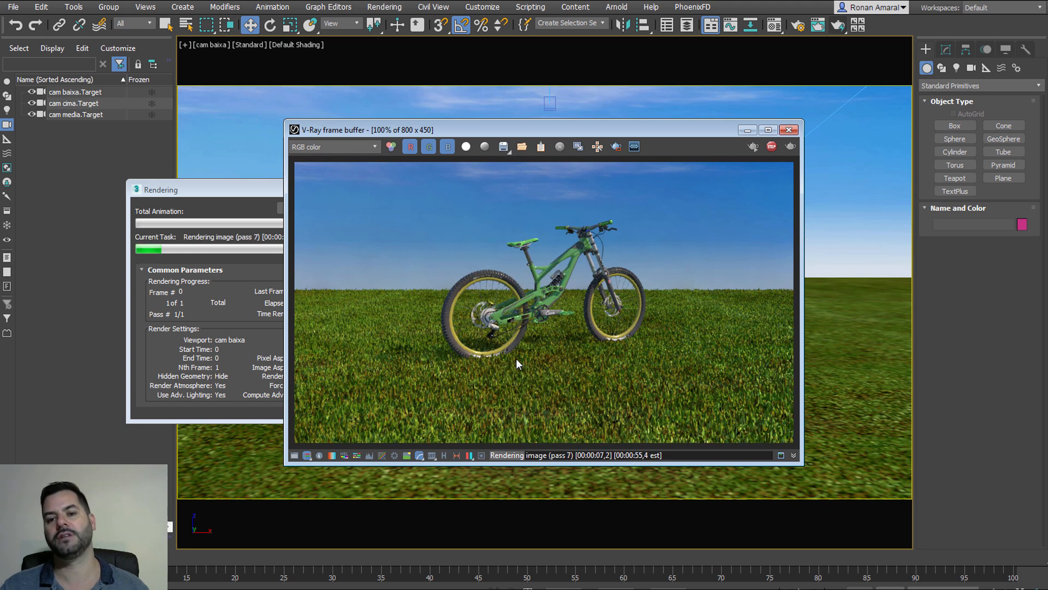
{"action": "left_click", "coordinate": [238, 191]}
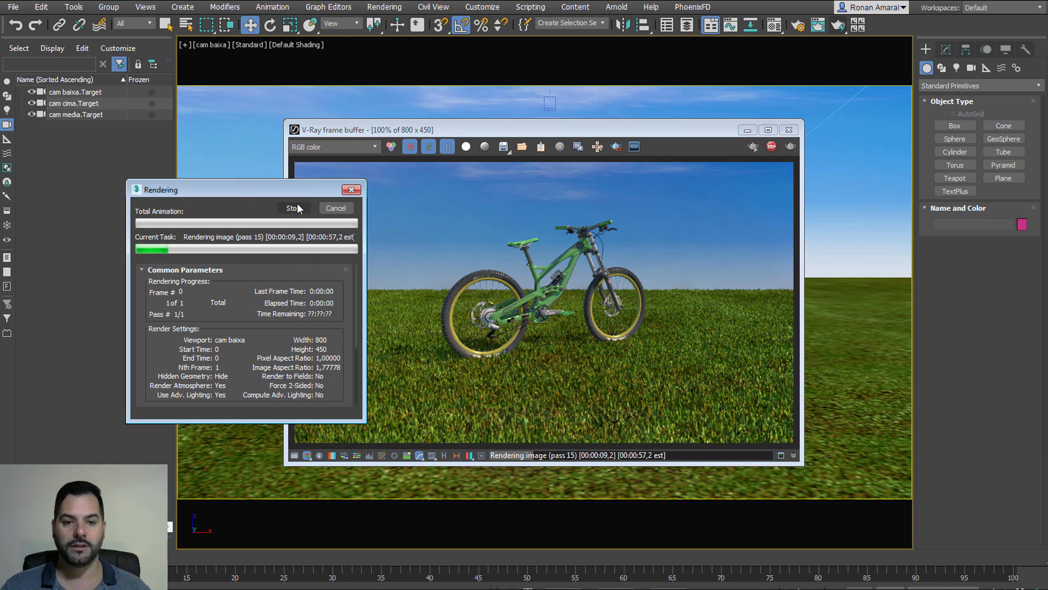
{"action": "left_click", "coordinate": [336, 209]}
{"action": "left_click_drag", "start_coordinate": [709, 134], "coordinate": [746, 164]}
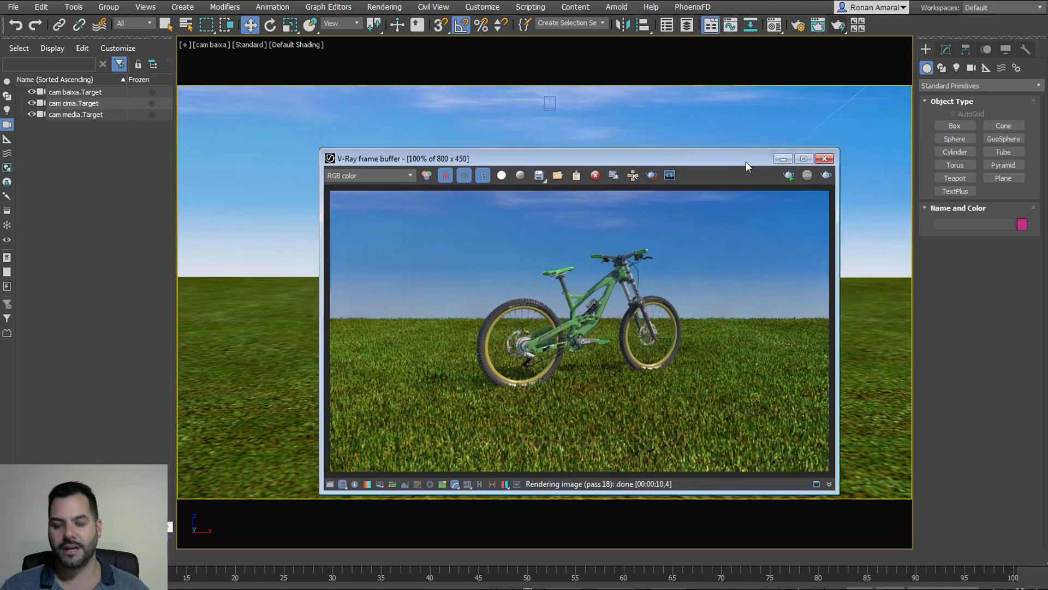
{"action": "left_click", "coordinate": [697, 1]}
Open the Material Editor and go from the sky bitmap up to its parent V-Ray material
{"action": "key", "text": "m"}
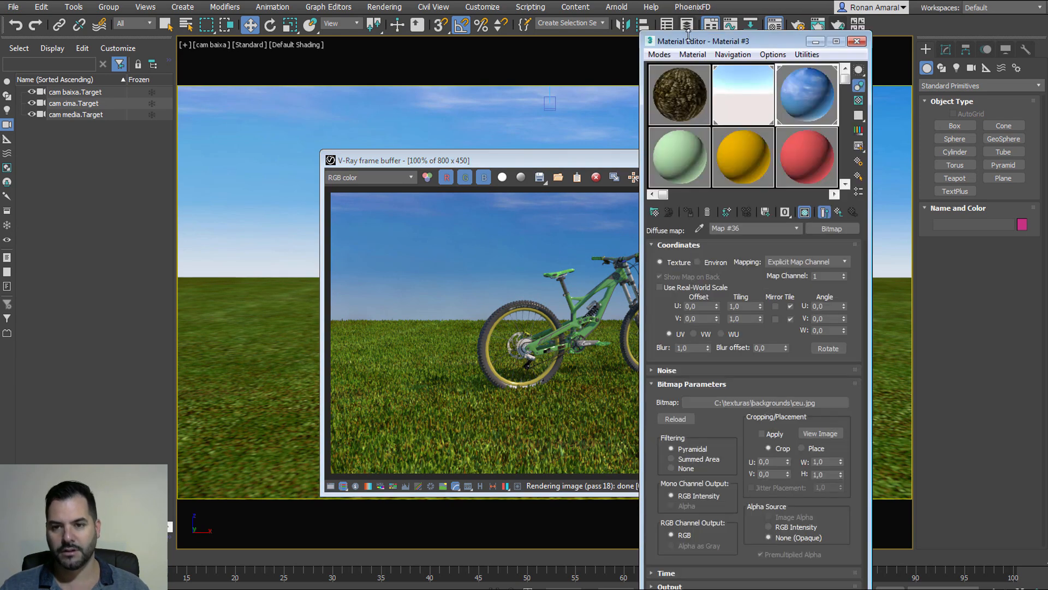
{"action": "left_click", "coordinate": [693, 149]}
{"action": "left_click", "coordinate": [804, 90]}
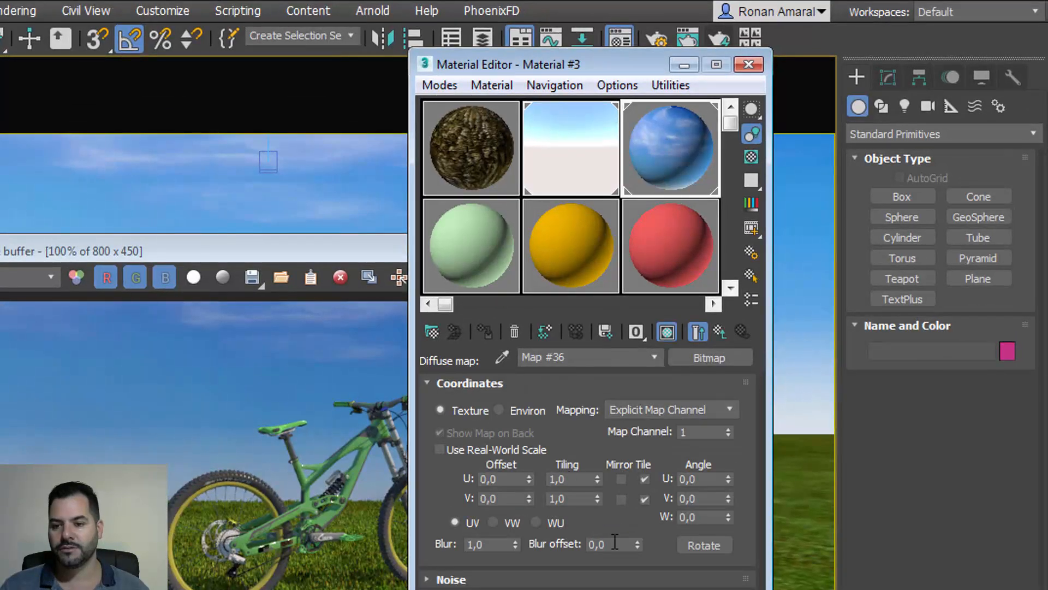
{"action": "left_click", "coordinate": [699, 332]}
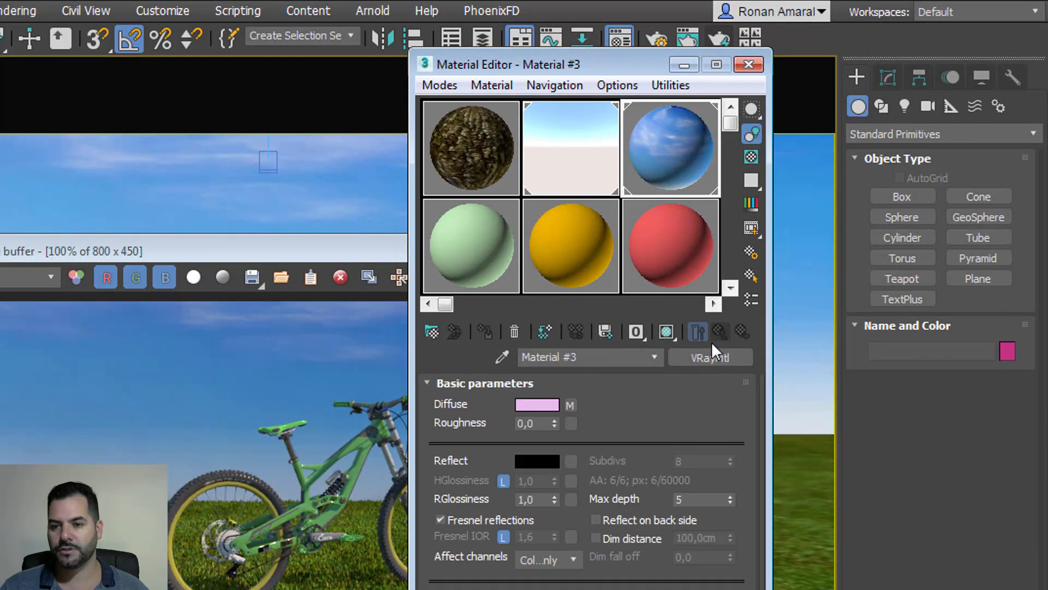
Set the RGB Level in the sky bitmap's output settings to 3 and render the cam baixa view
{"action": "left_click", "coordinate": [570, 404]}
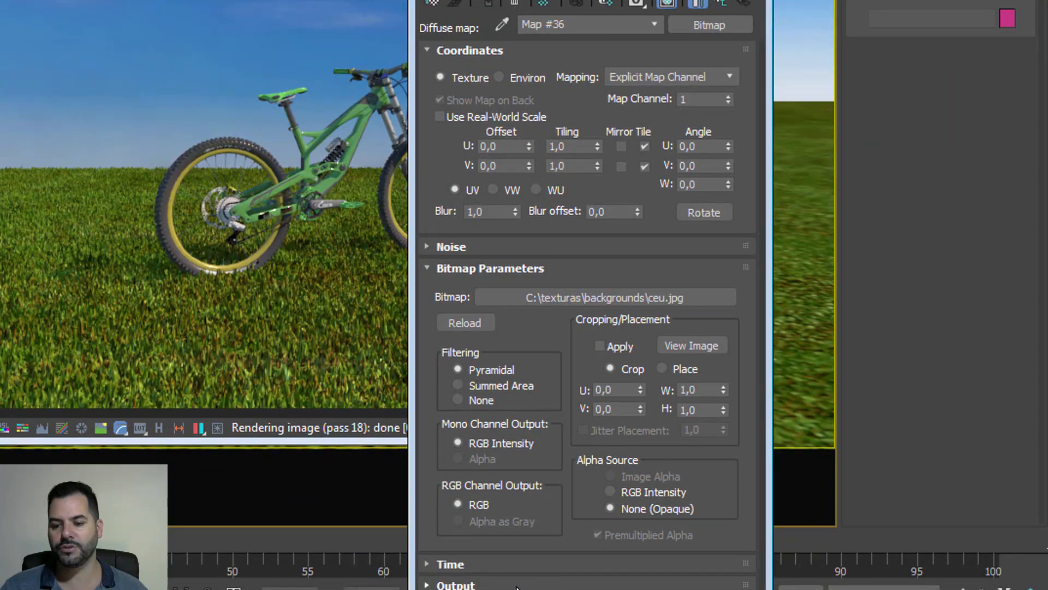
{"action": "left_click", "coordinate": [516, 586]}
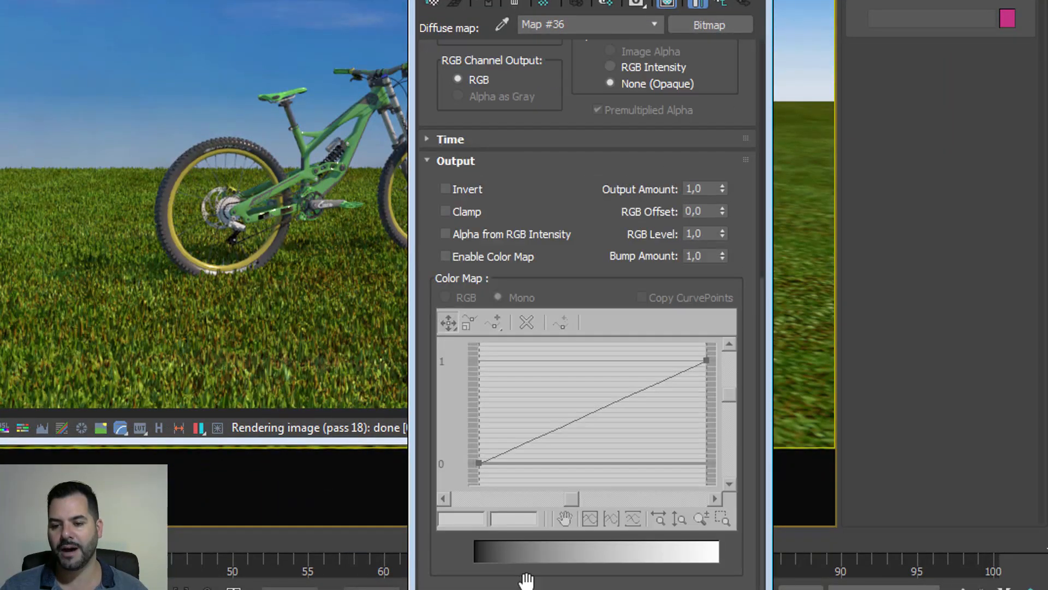
{"action": "double_click", "coordinate": [708, 236]}
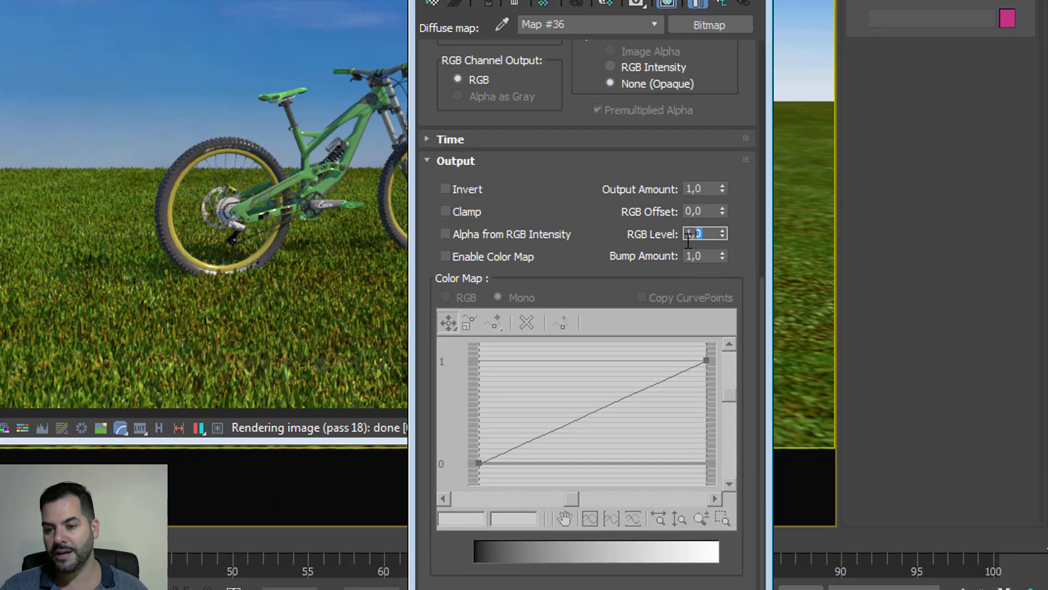
{"action": "type", "text": "3"}
{"action": "key", "text": "Return"}
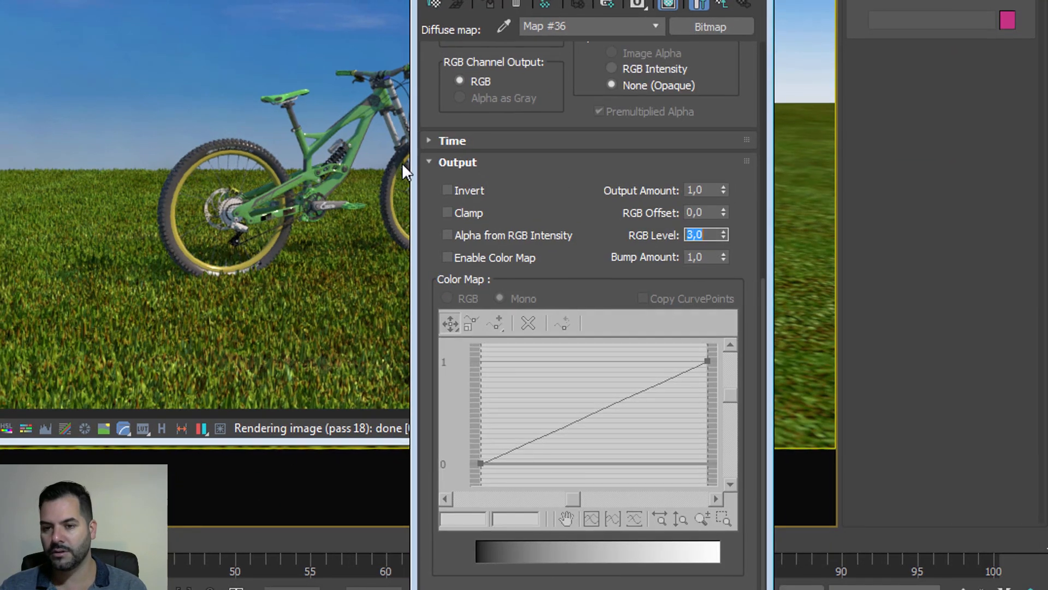
{"action": "left_click", "coordinate": [391, 168]}
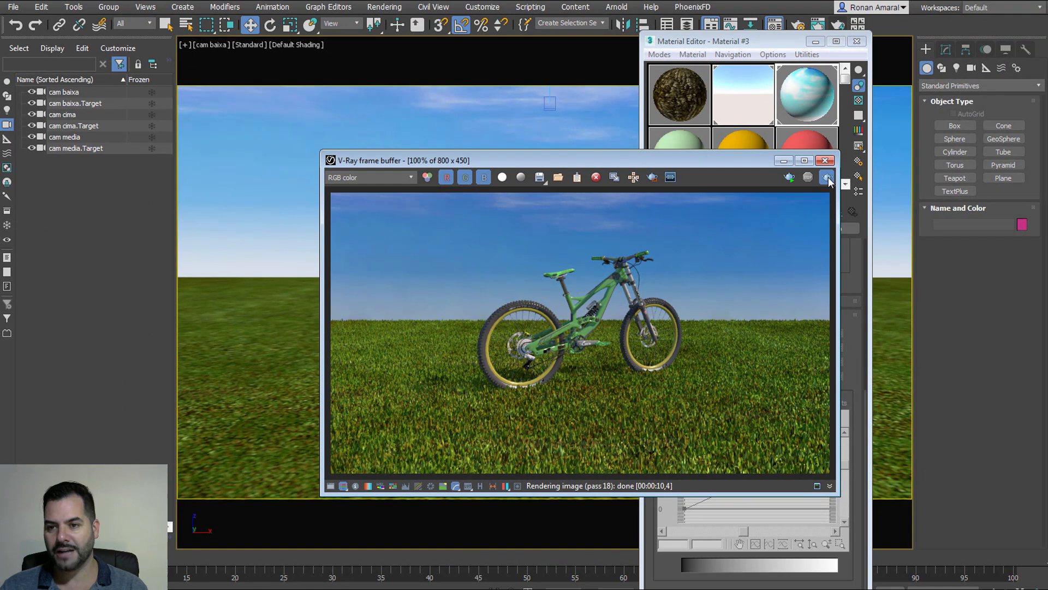
{"action": "left_click", "coordinate": [827, 177]}
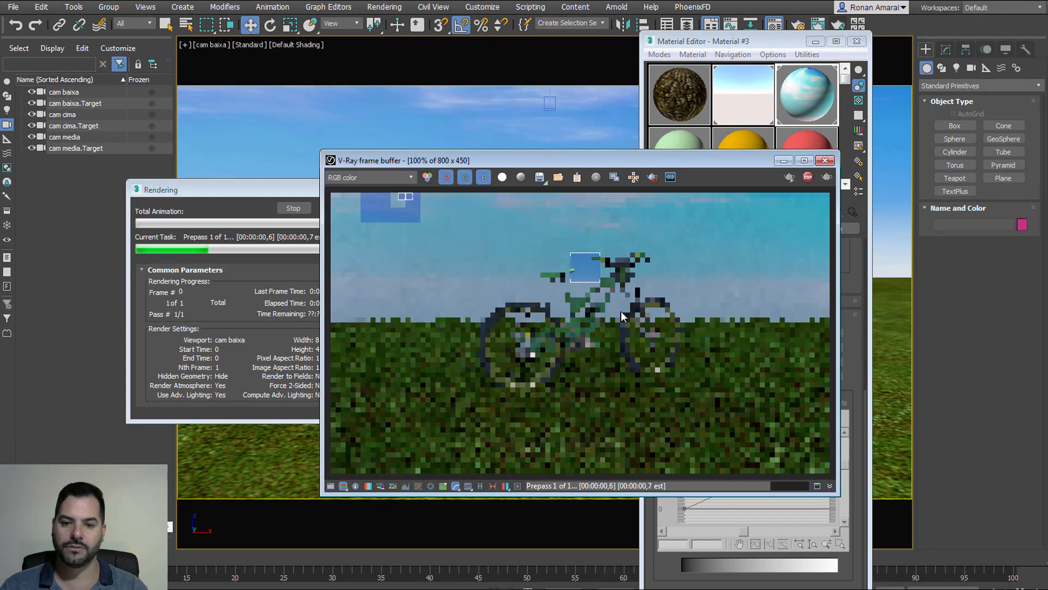
Lower the sky bitmap's RGB Level to 2 and render the view again
{"action": "left_click", "coordinate": [790, 44]}
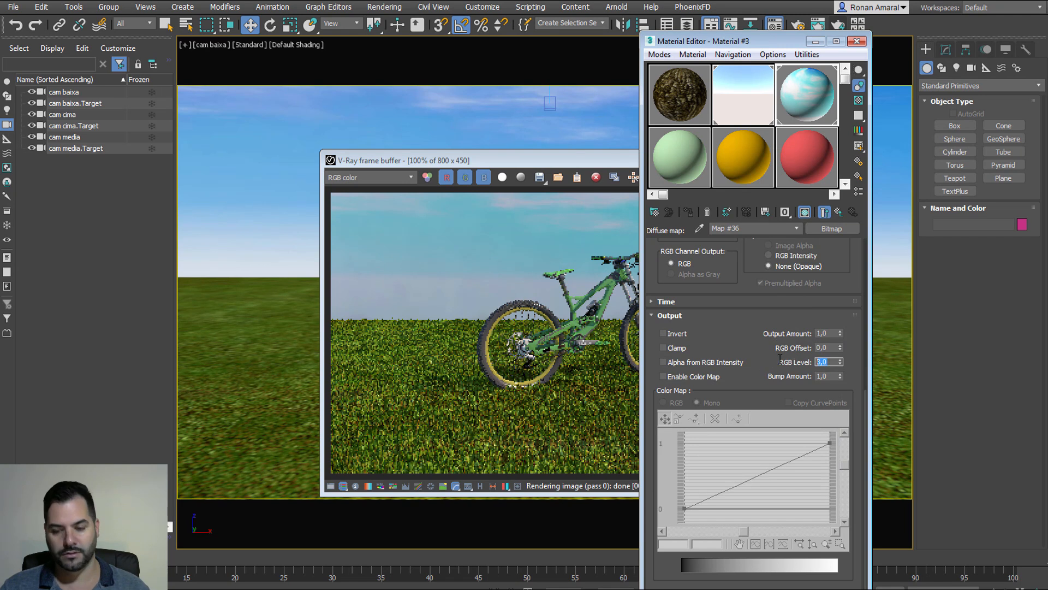
{"action": "type", "text": "2"}
{"action": "left_click", "coordinate": [628, 347]}
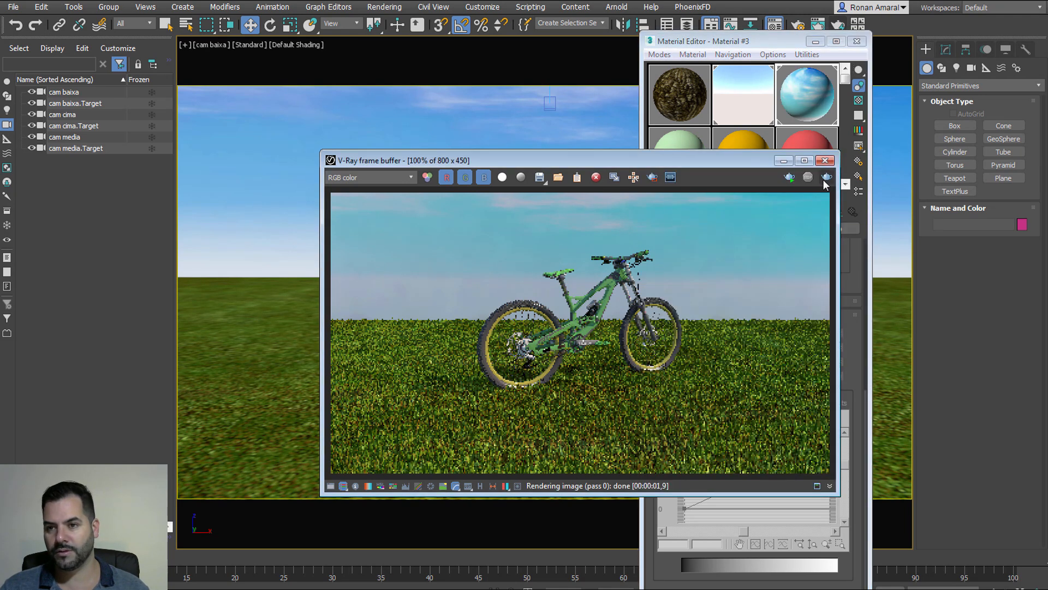
{"action": "left_click", "coordinate": [826, 177]}
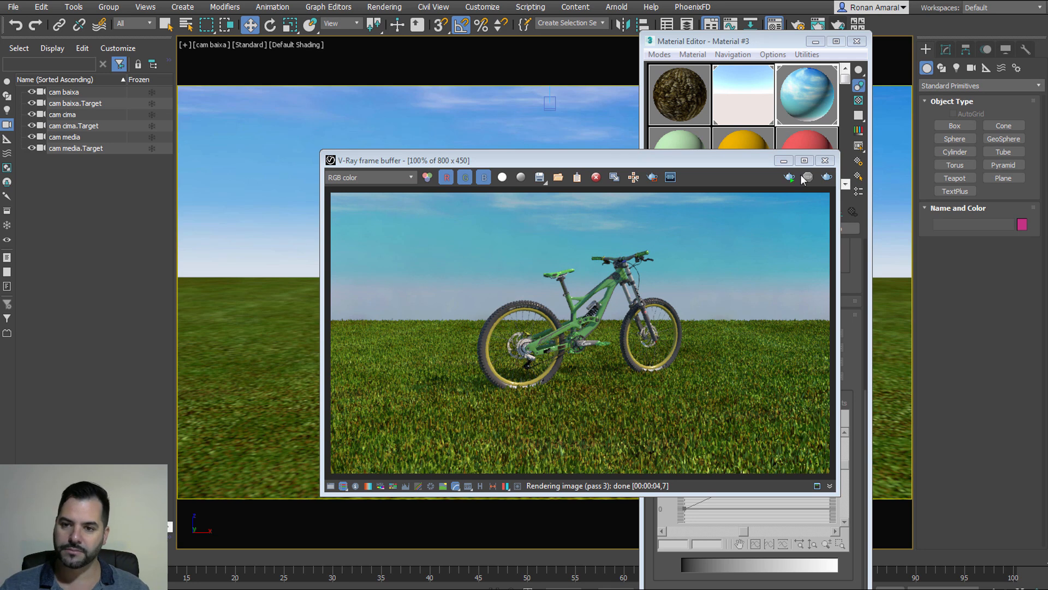
Close the frame buffer and Material Editor, and delete the sky backdrop behind the bicycle
{"action": "left_click", "coordinate": [824, 161]}
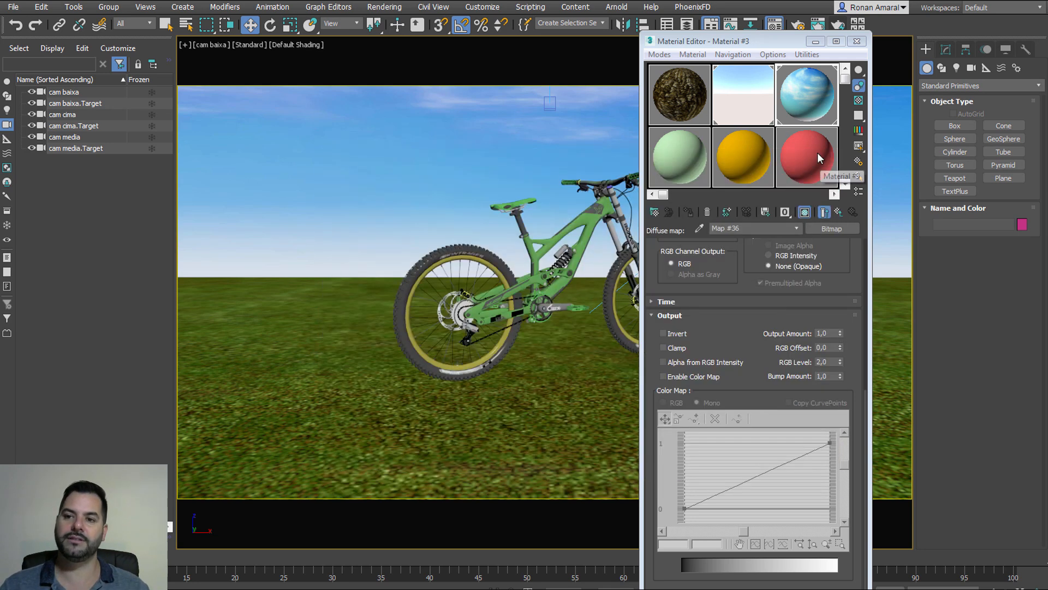
{"action": "left_click", "coordinate": [857, 42]}
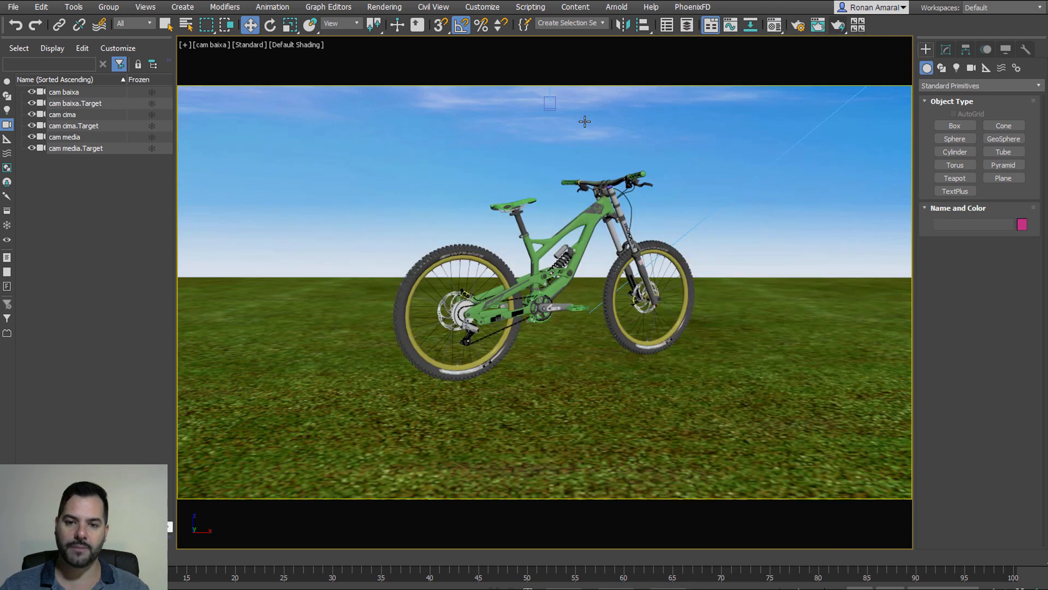
{"action": "left_click", "coordinate": [546, 135]}
{"action": "key", "text": "Delete"}
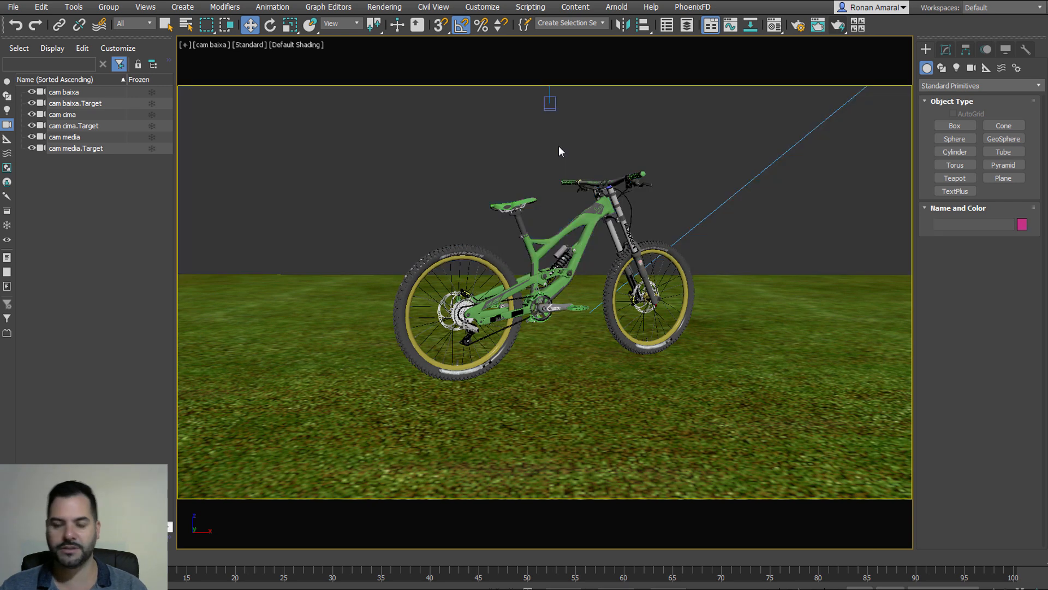
Render the cam baixa view without the backdrop, inspect its alpha channel and close the frame buffer
{"action": "left_click", "coordinate": [833, 28]}
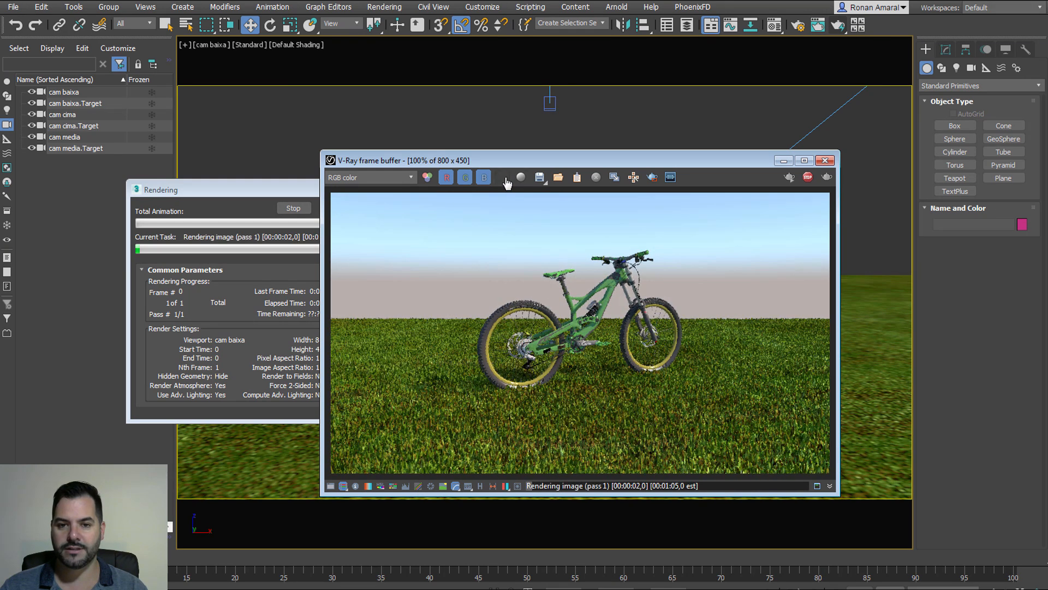
{"action": "left_click", "coordinate": [504, 178]}
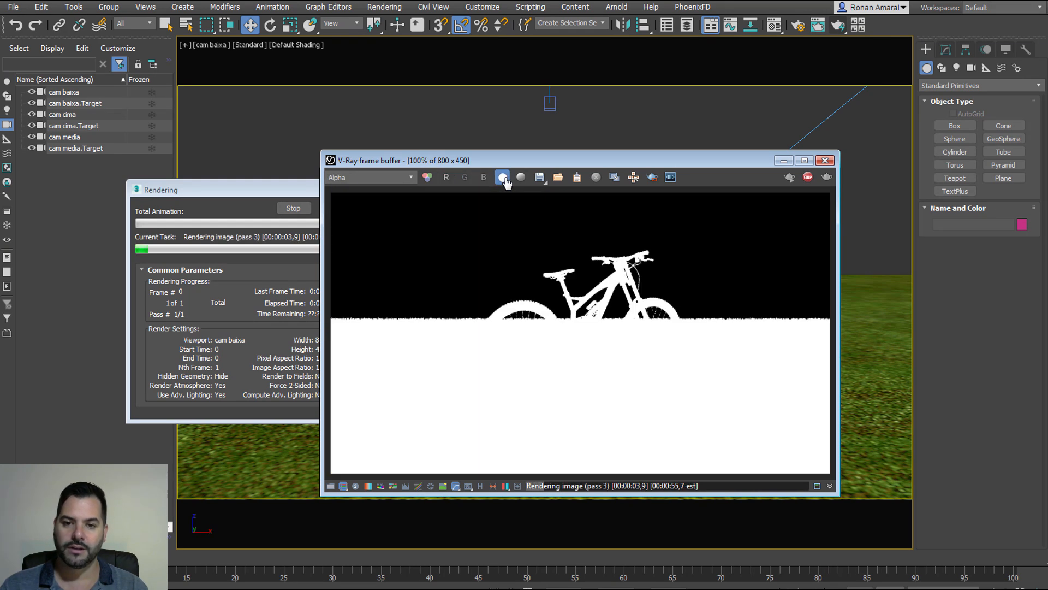
{"action": "left_click", "coordinate": [502, 177]}
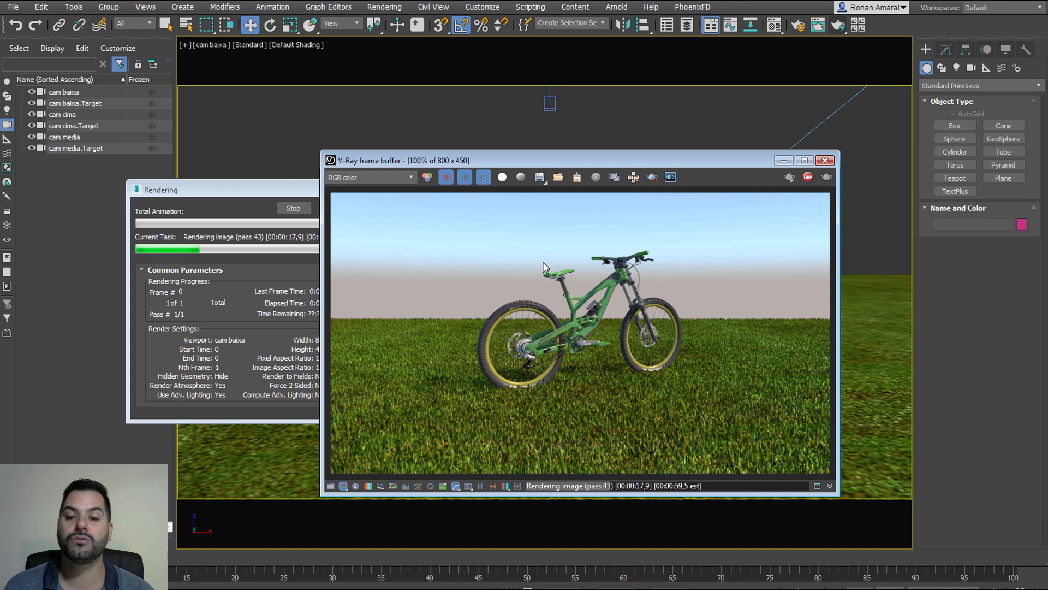
{"action": "left_click", "coordinate": [221, 195]}
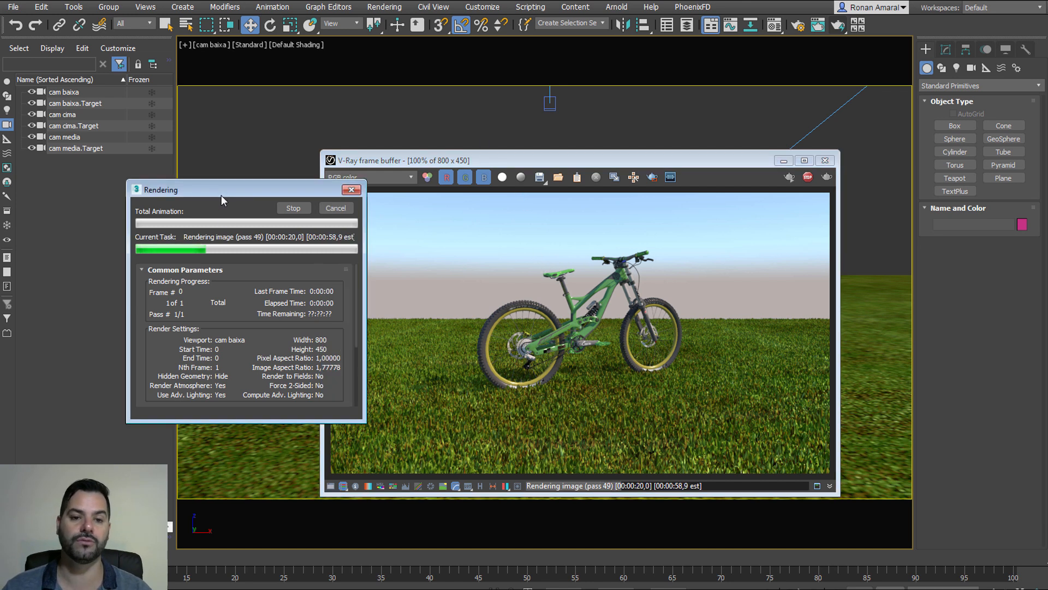
{"action": "left_click_drag", "start_coordinate": [458, 157], "coordinate": [459, 105]}
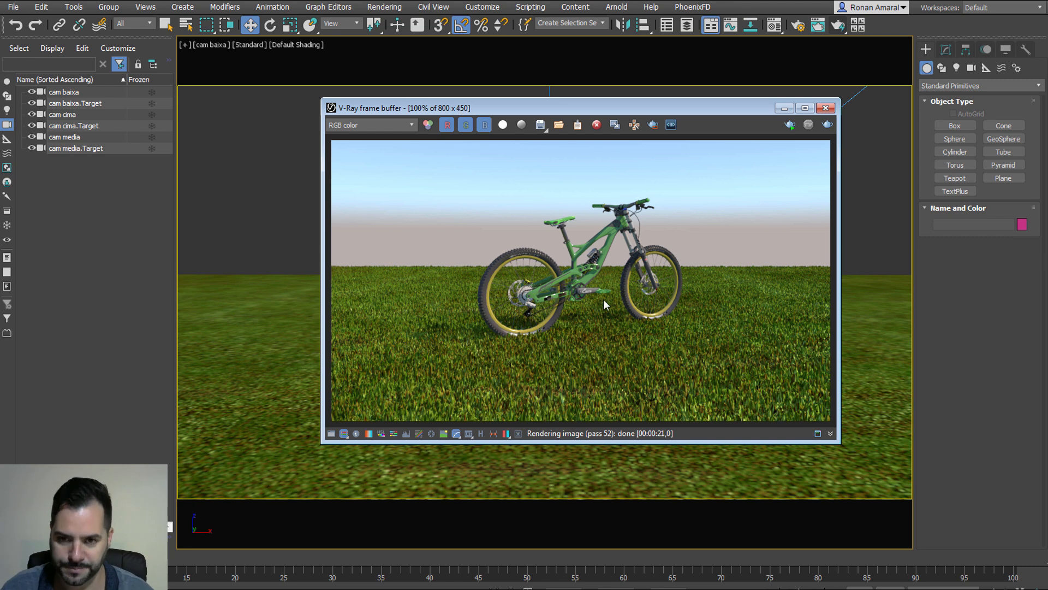
{"action": "left_click", "coordinate": [825, 108]}
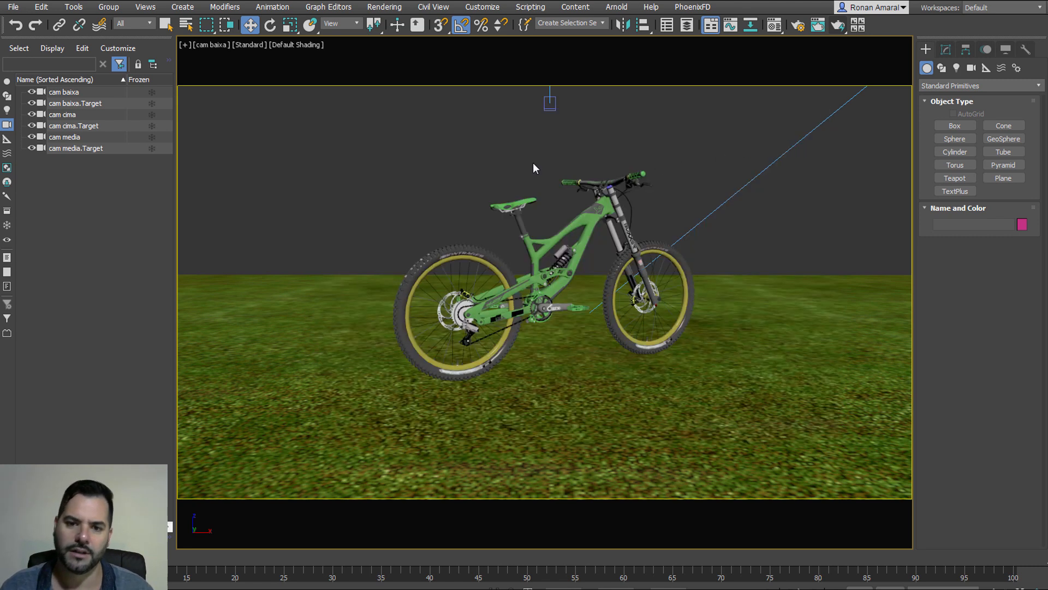
Open Render Setup and set the progressive image sampler's render time to 60 minutes
{"action": "left_click", "coordinate": [800, 26]}
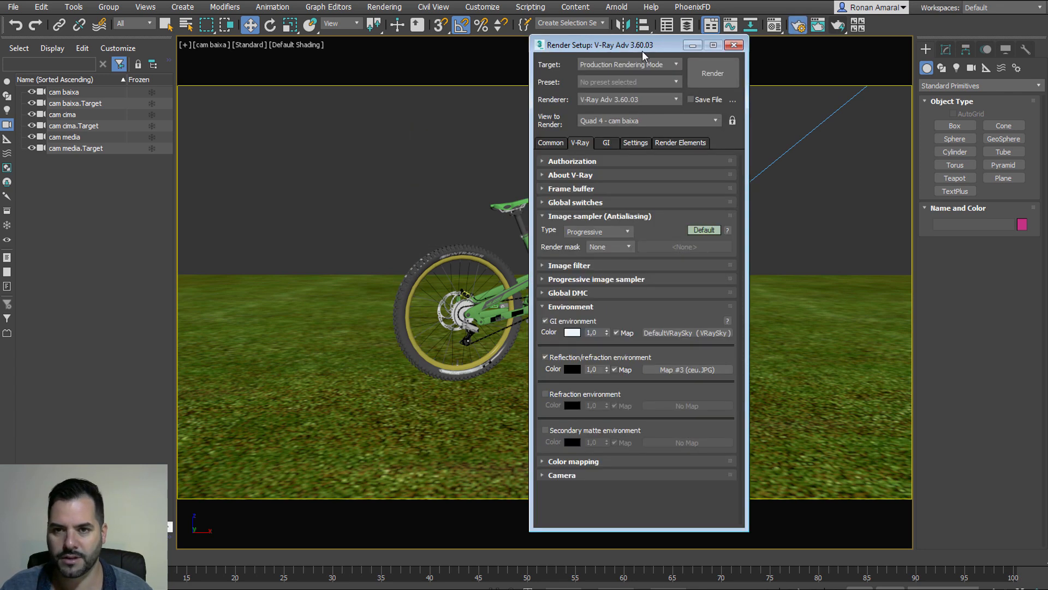
{"action": "left_click_drag", "start_coordinate": [615, 43], "coordinate": [545, 47]}
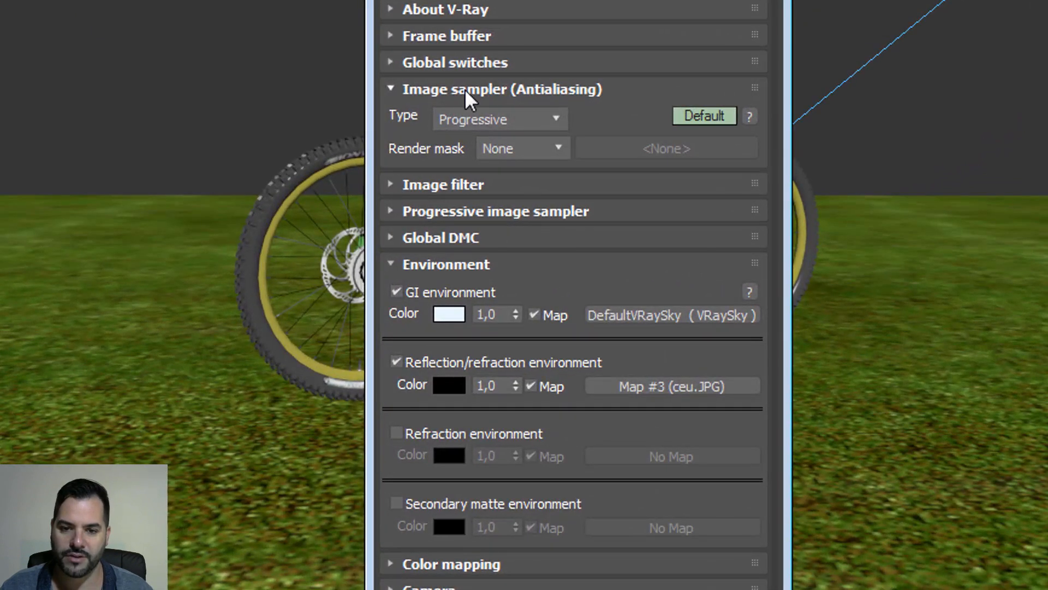
{"action": "left_click", "coordinate": [464, 88]}
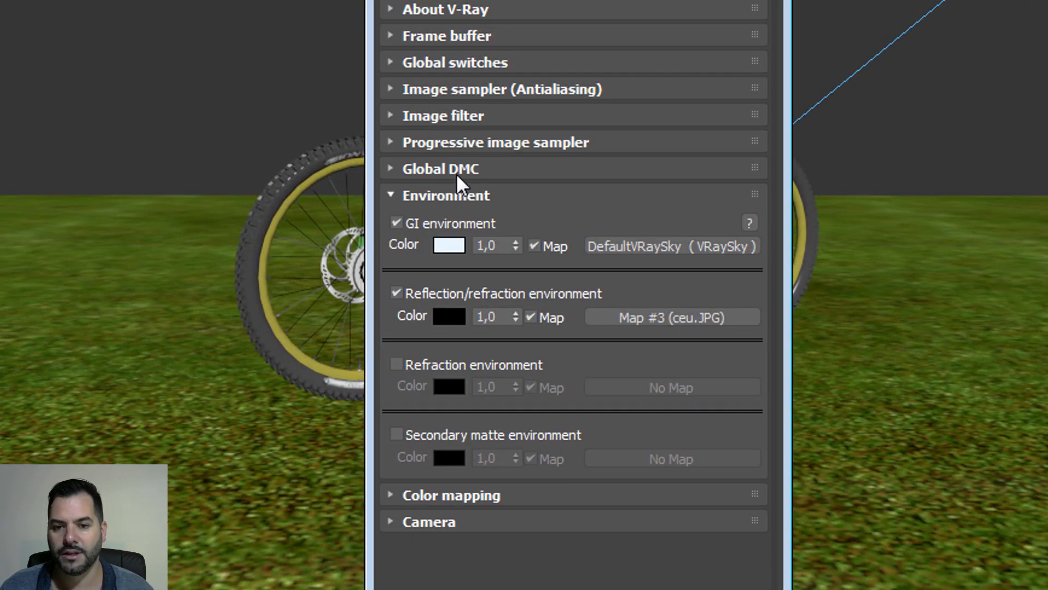
{"action": "left_click", "coordinate": [478, 142]}
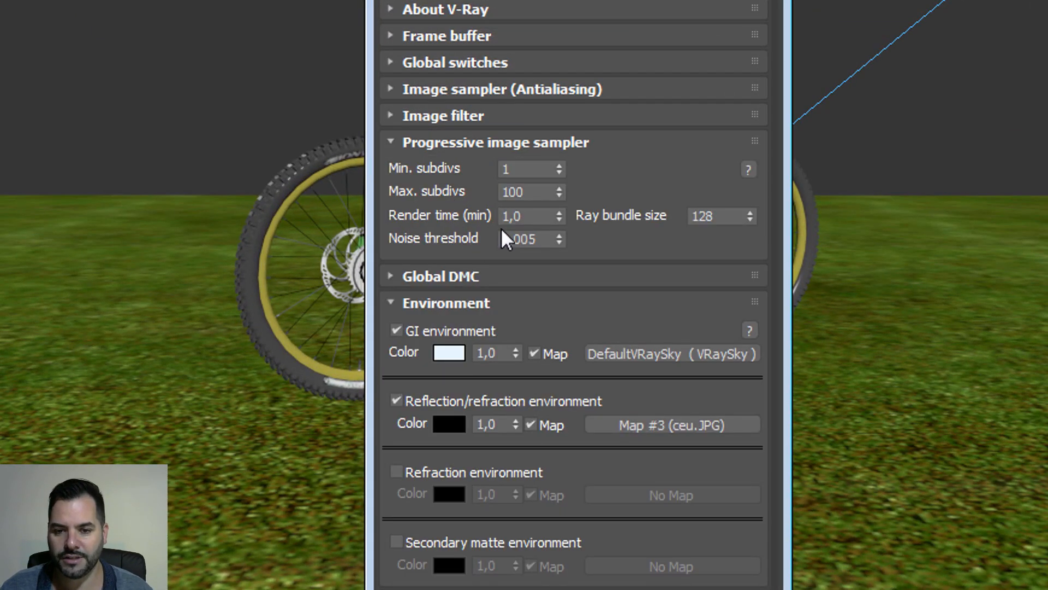
{"action": "double_click", "coordinate": [534, 215]}
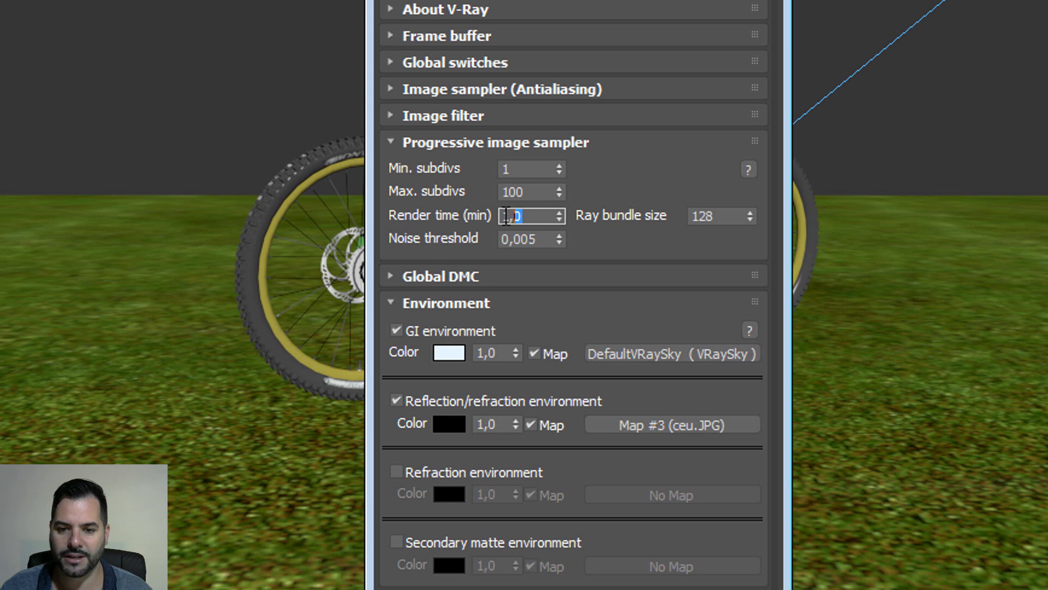
{"action": "left_click", "coordinate": [637, 170]}
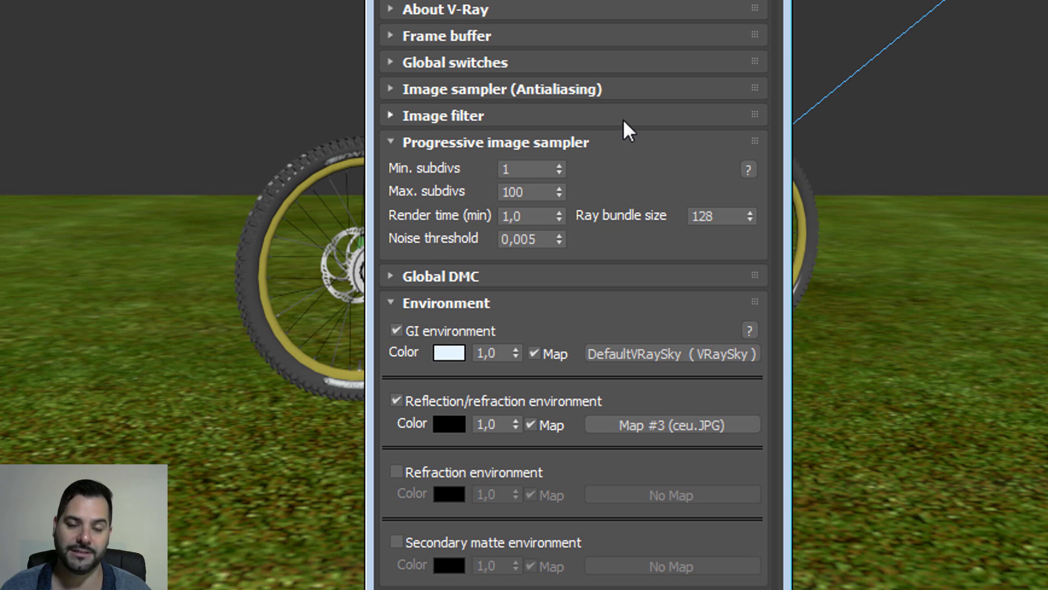
{"action": "double_click", "coordinate": [538, 217]}
{"action": "type", "text": "6"}
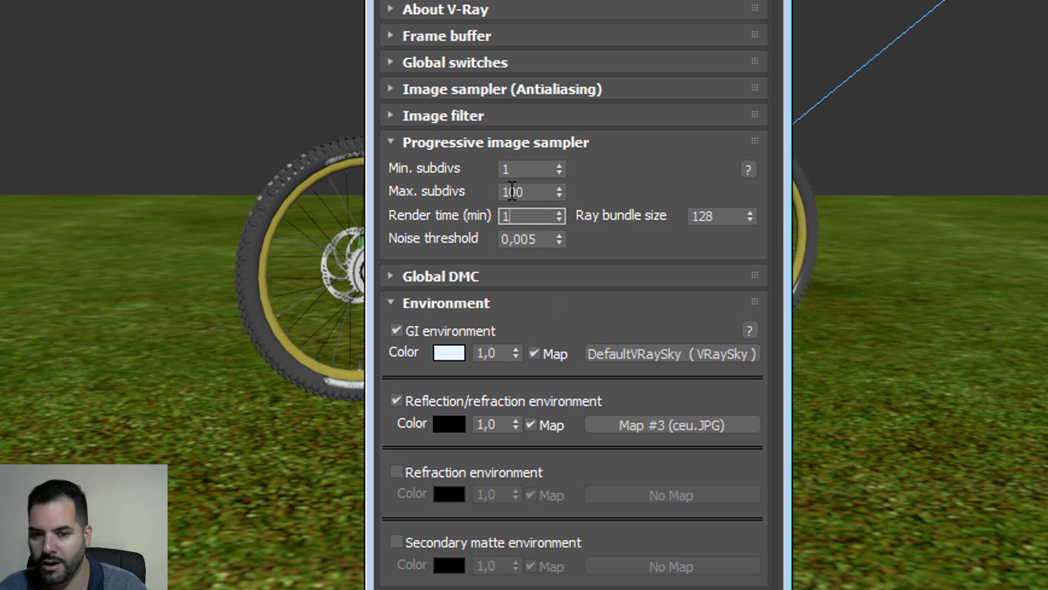
{"action": "type", "text": "0"}
{"action": "key", "text": "Return"}
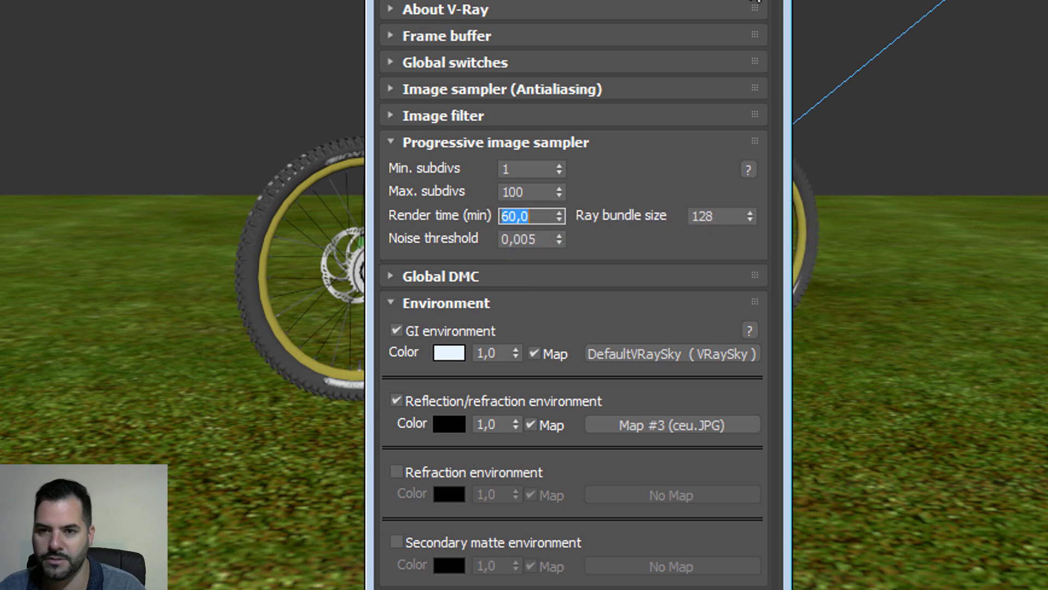
Render the view with the longer time limit, cancel it partway and move the frame buffer aside
{"action": "left_click", "coordinate": [473, 1]}
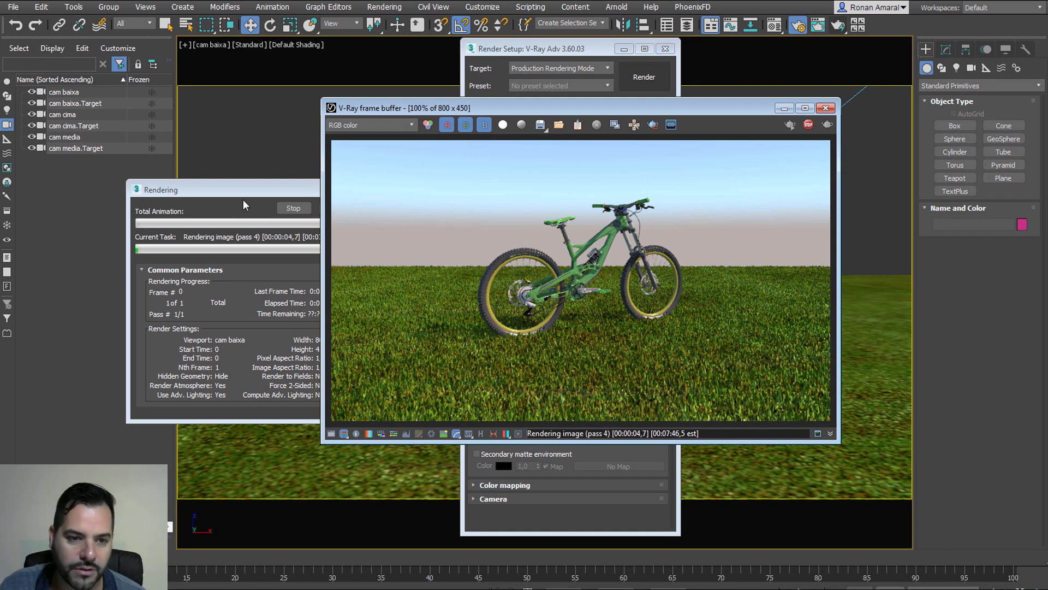
{"action": "left_click", "coordinate": [266, 204]}
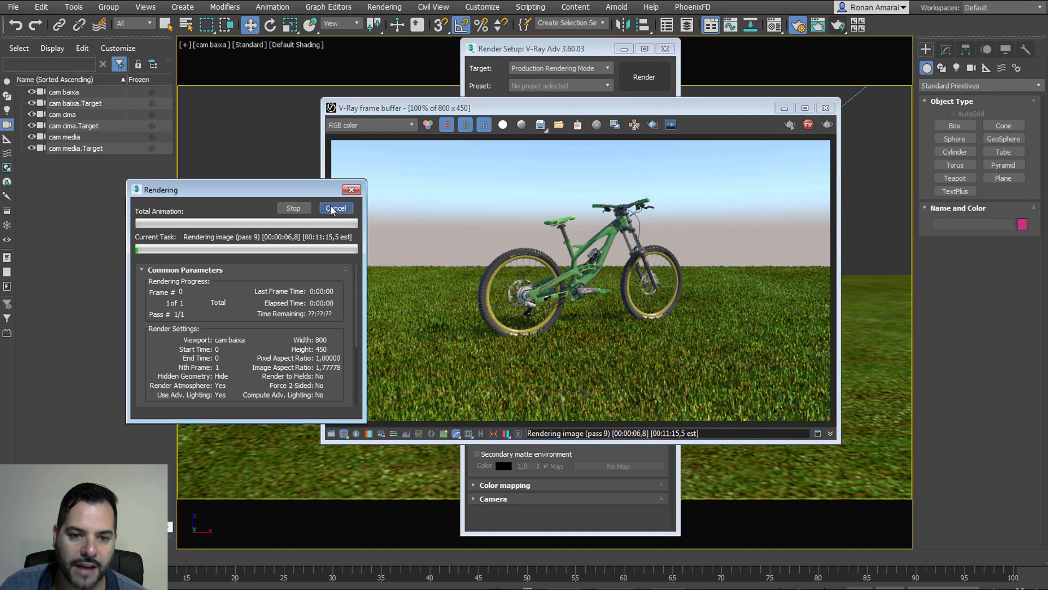
{"action": "left_click", "coordinate": [334, 208]}
{"action": "left_click_drag", "start_coordinate": [571, 113], "coordinate": [560, 80]}
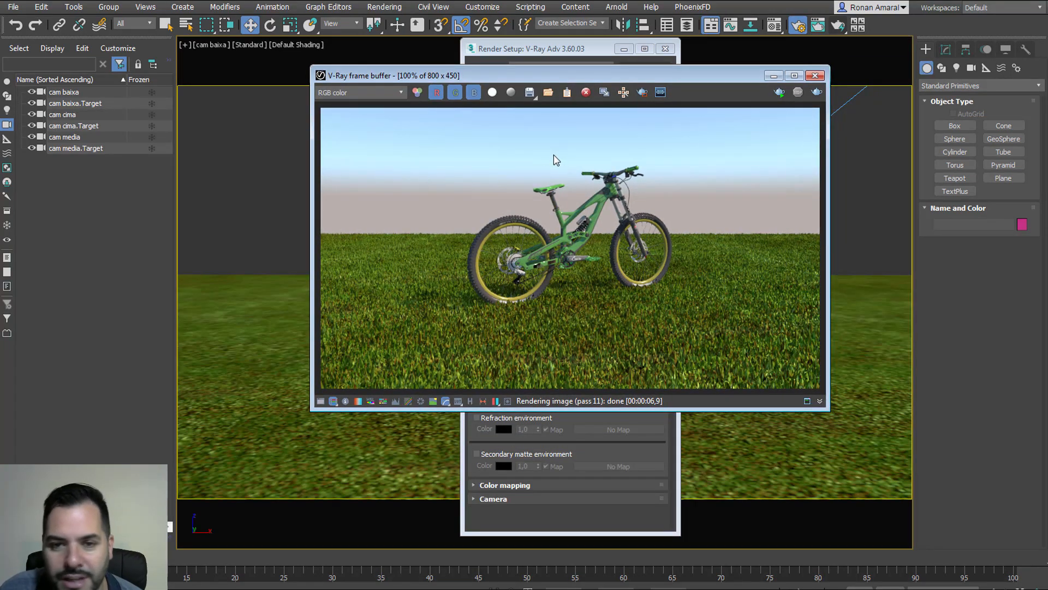
View the save options for the rendered image, leave without saving and close the frame buffer
{"action": "left_click", "coordinate": [530, 92]}
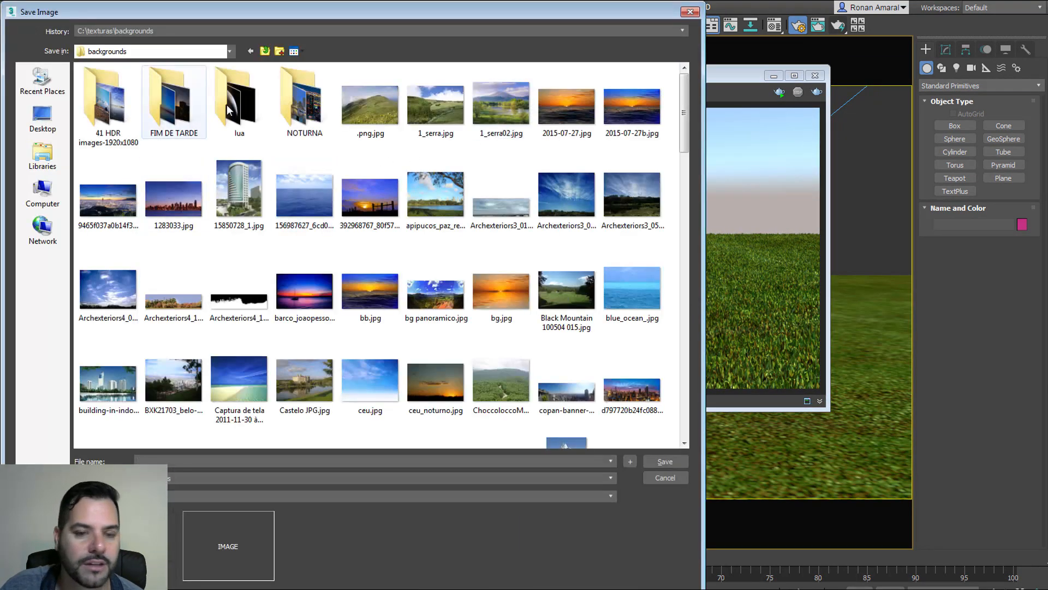
{"action": "left_click", "coordinate": [671, 477]}
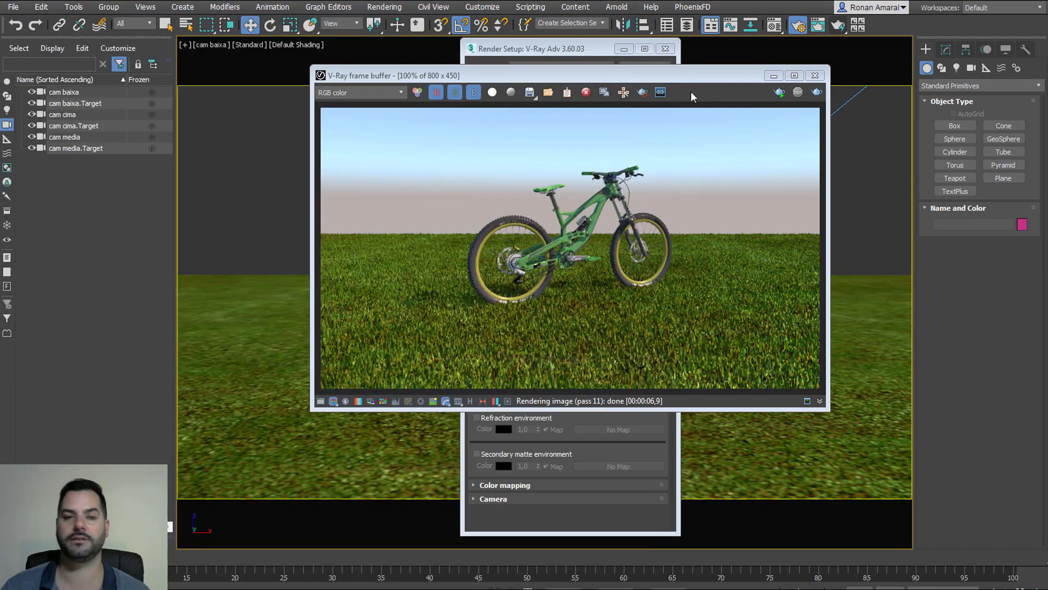
{"action": "left_click", "coordinate": [815, 75]}
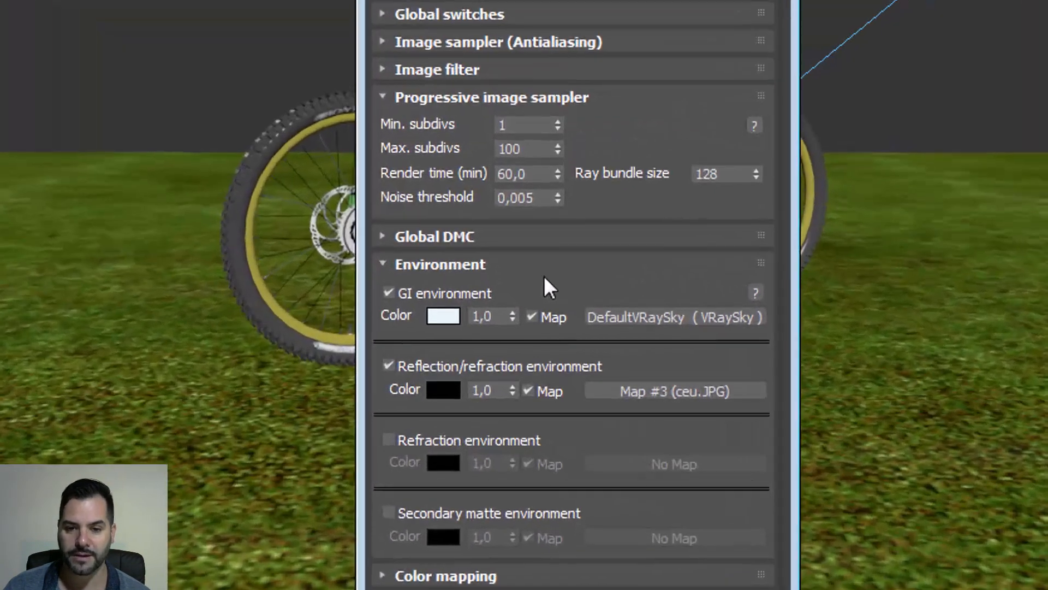
Turn off the GI environment override in the V-Ray environment settings and render the view
{"action": "left_click", "coordinate": [524, 269]}
{"action": "left_click", "coordinate": [450, 264]}
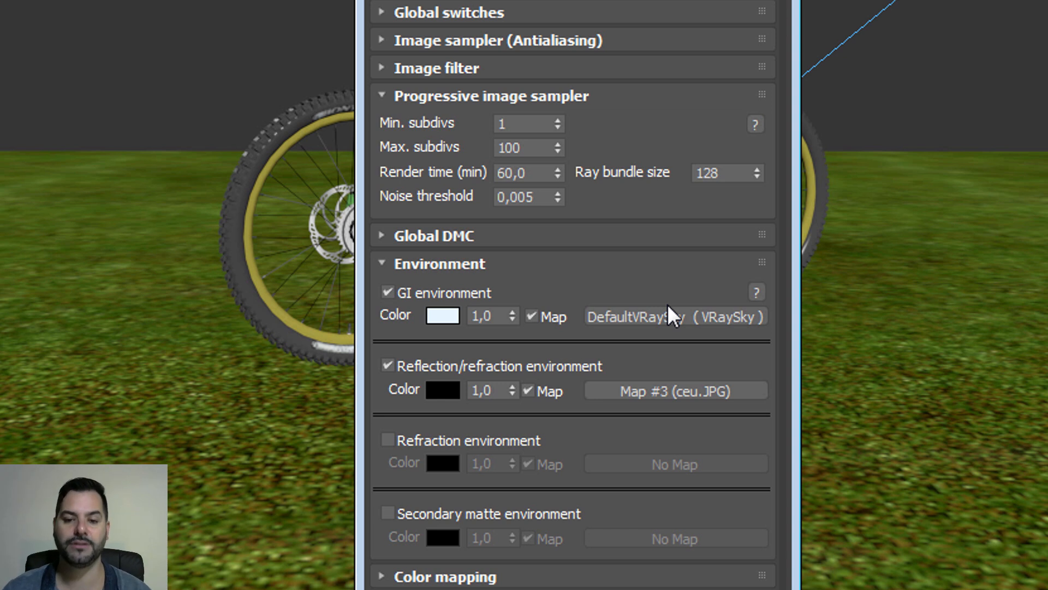
{"action": "left_click", "coordinate": [480, 292]}
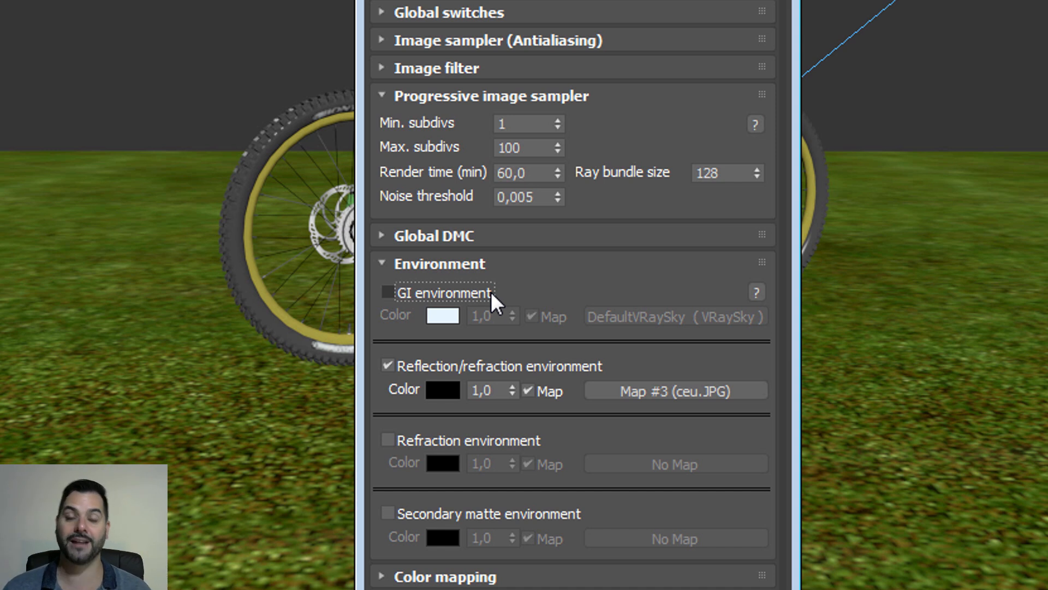
{"action": "key", "text": "shift+q"}
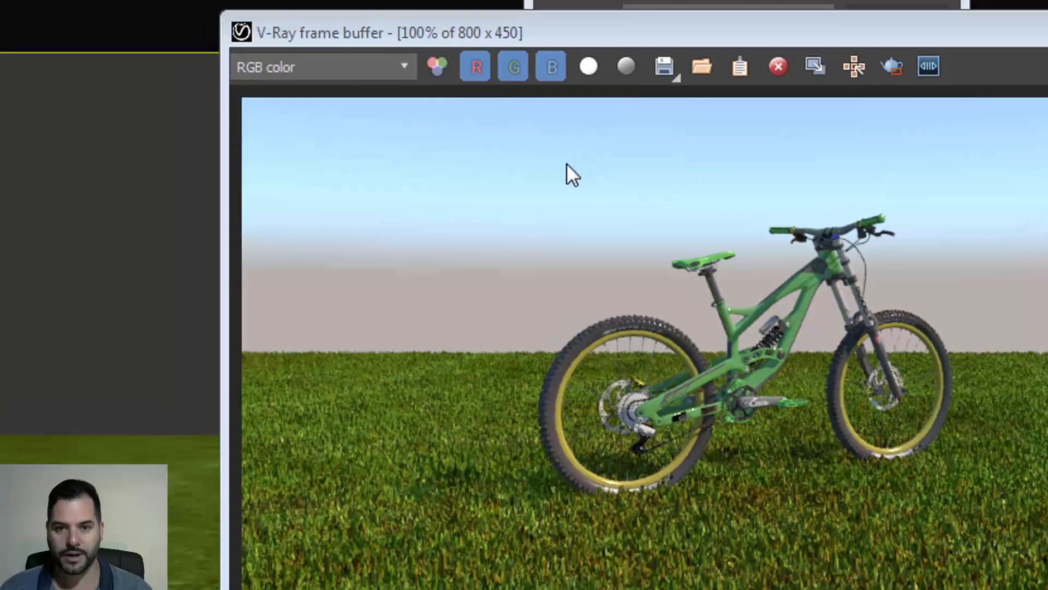
Open the environment settings, turn off the background's environment map and set the background colour to light blue
{"action": "key", "text": "8"}
{"action": "left_click", "coordinate": [494, 199]}
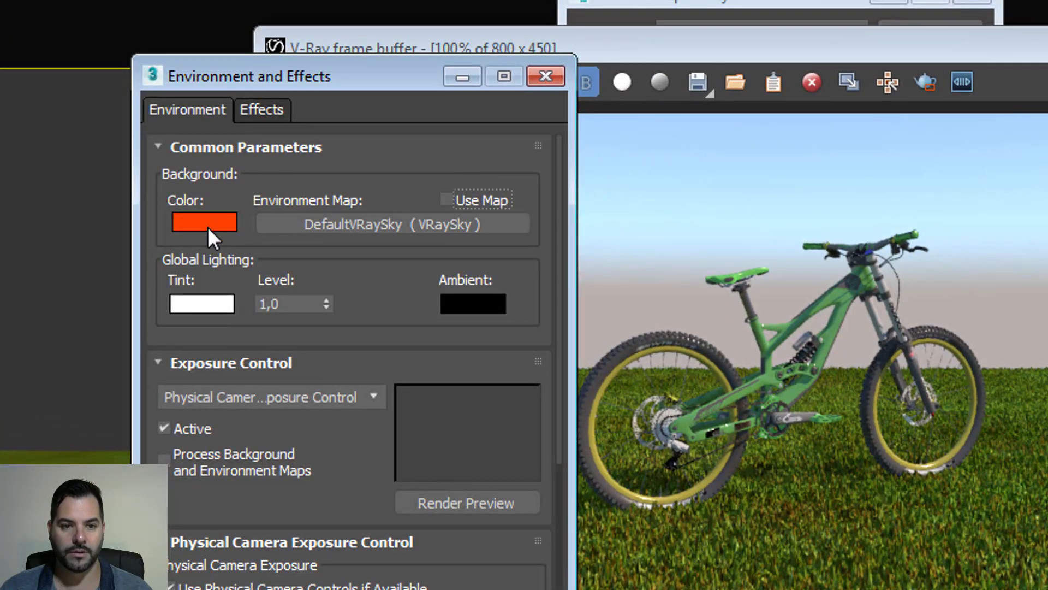
{"action": "left_click", "coordinate": [205, 223]}
{"action": "left_click", "coordinate": [250, 165]}
{"action": "left_click_drag", "start_coordinate": [373, 35], "coordinate": [373, 88]}
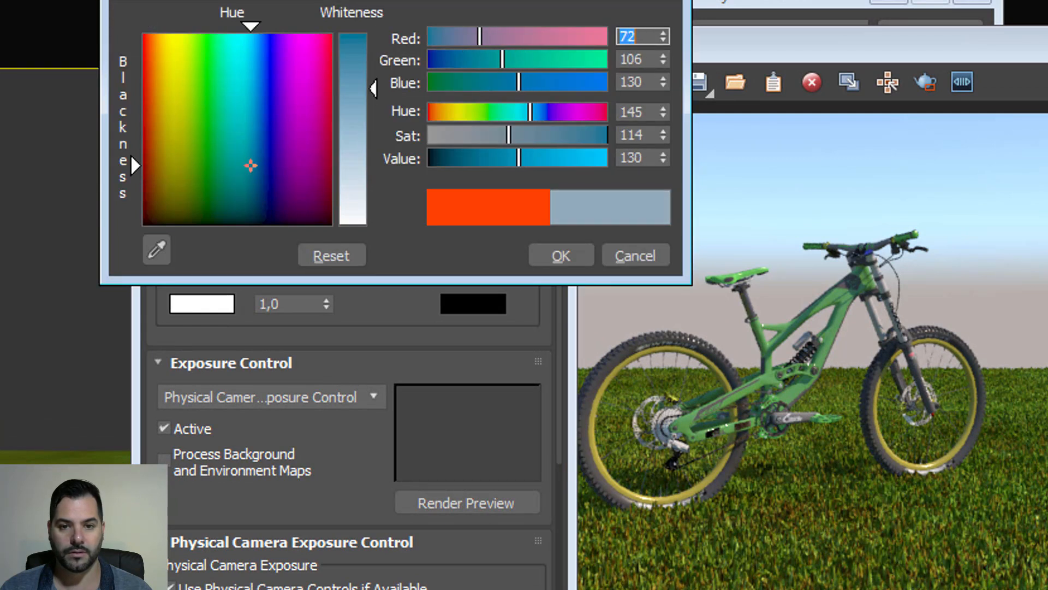
{"action": "left_click", "coordinate": [519, 136]}
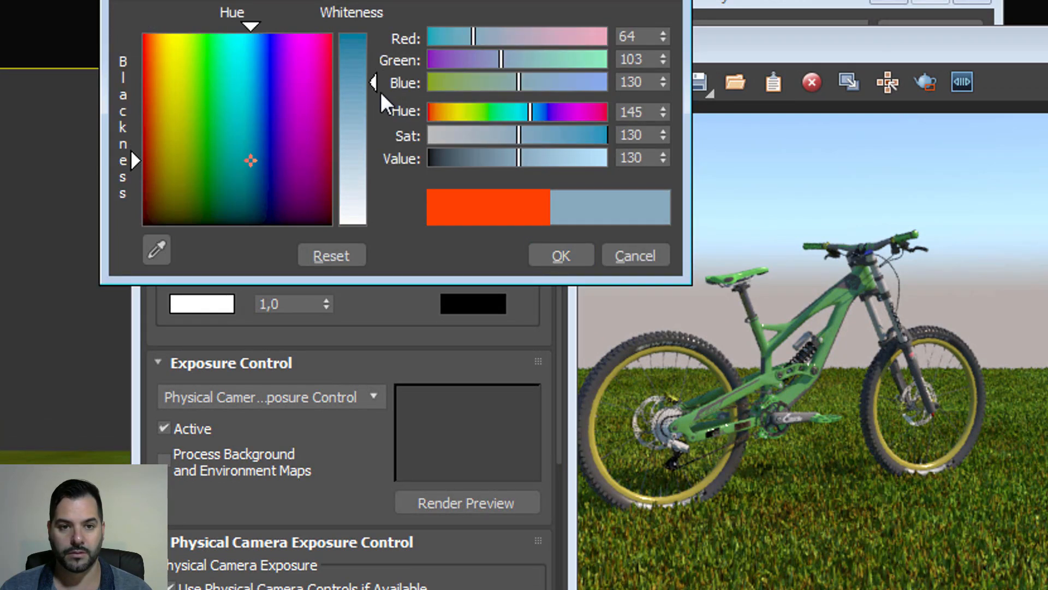
{"action": "left_click_drag", "start_coordinate": [134, 162], "coordinate": [130, 49]}
{"action": "left_click", "coordinate": [565, 257]}
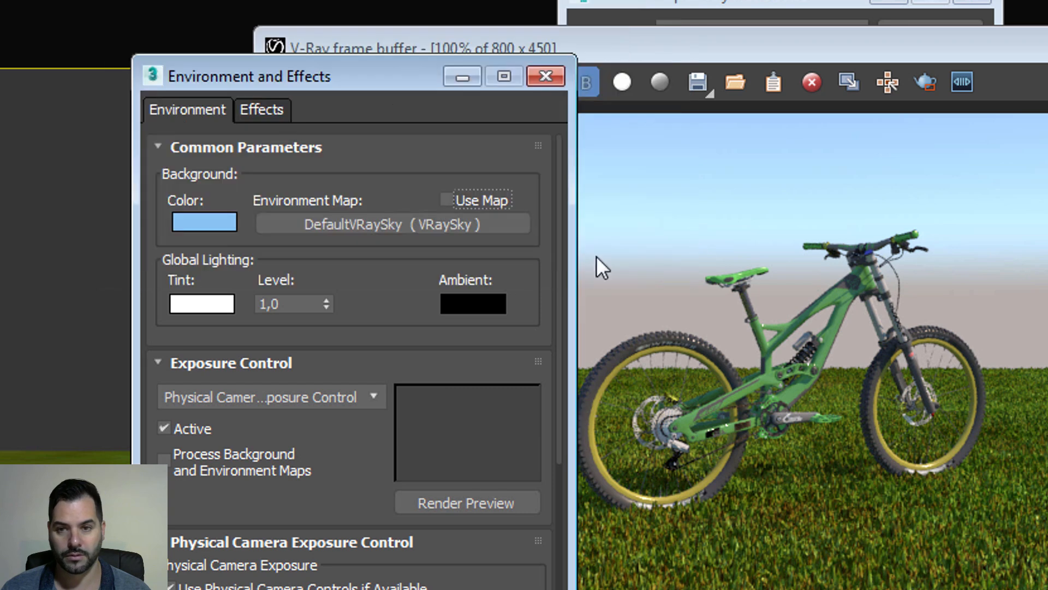
Render the view with the plain blue background and cancel it partway
{"action": "key", "text": "shift+q"}
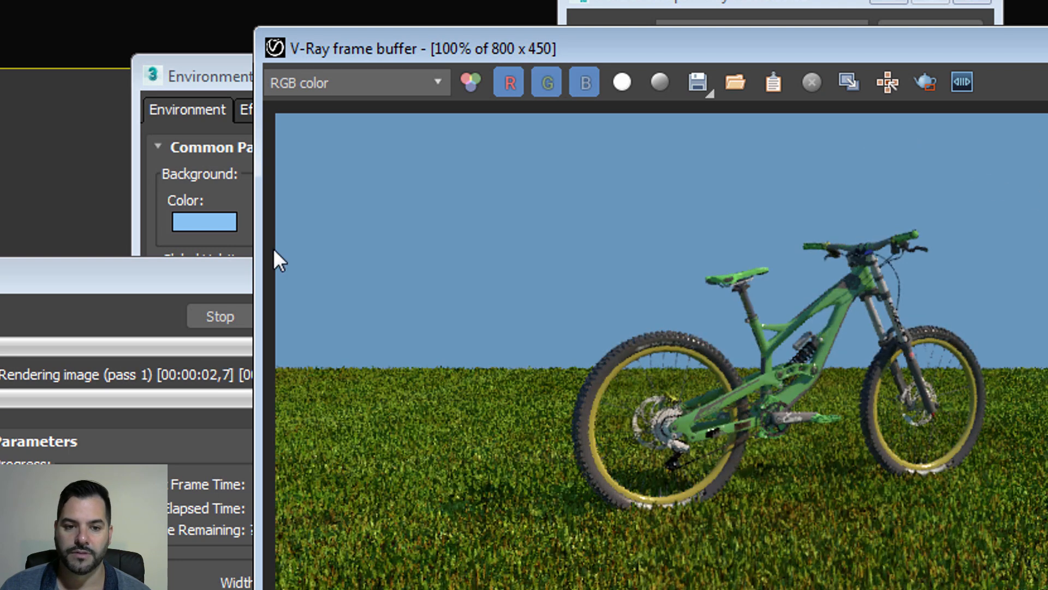
{"action": "left_click", "coordinate": [224, 275]}
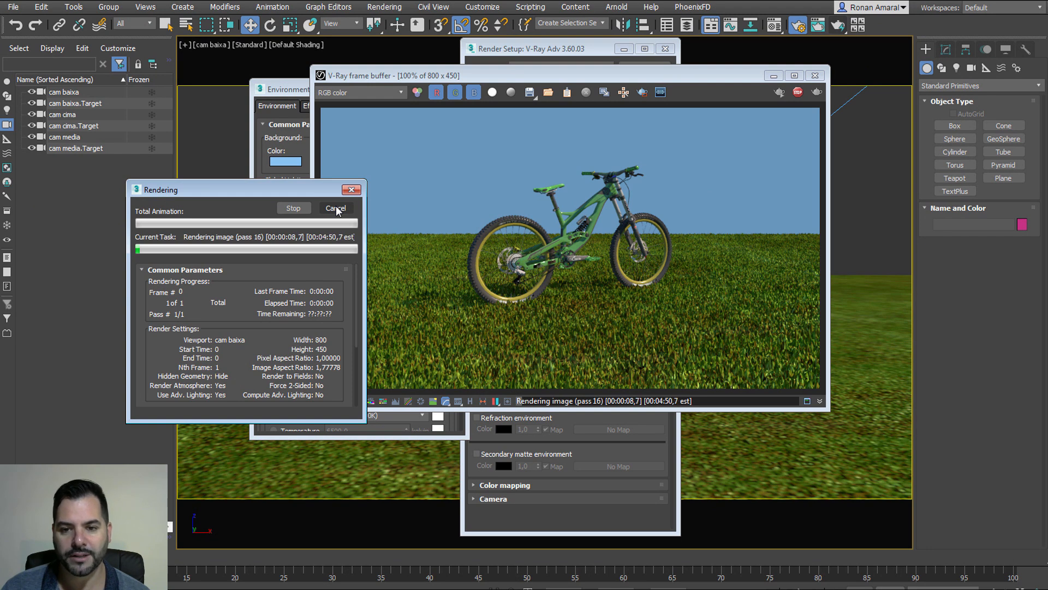
{"action": "left_click", "coordinate": [336, 208]}
Turn on region rendering in the frame buffer, start a region render and stop it
{"action": "left_click", "coordinate": [642, 92]}
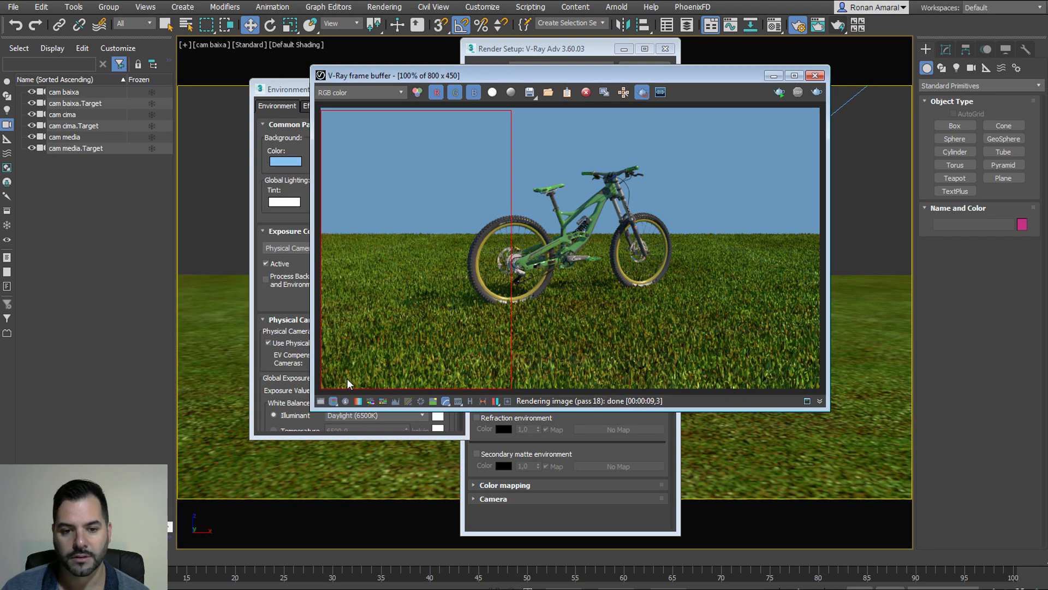
{"action": "left_click", "coordinate": [816, 92]}
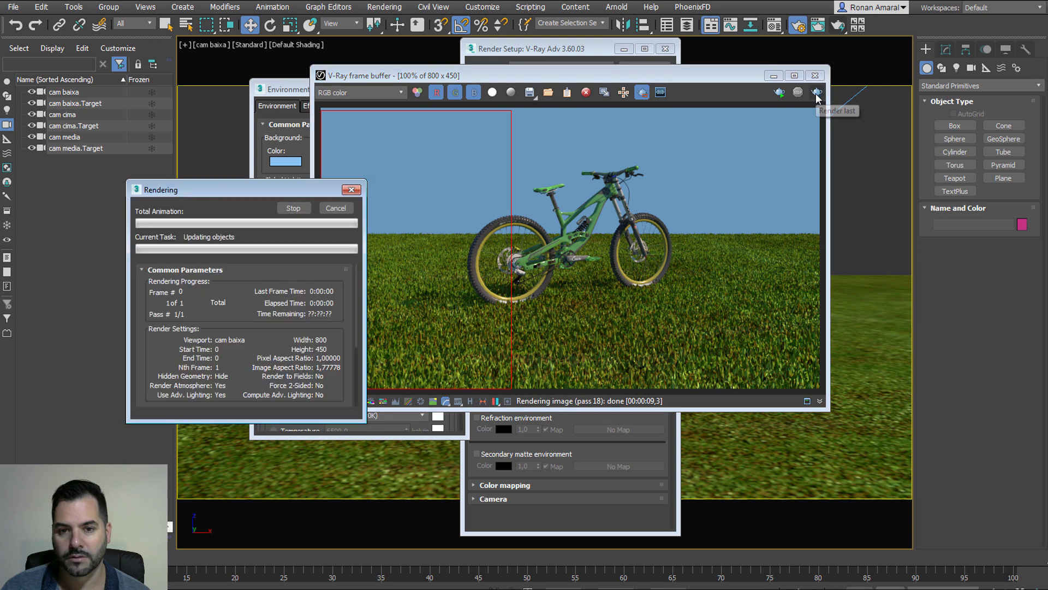
{"action": "left_click", "coordinate": [293, 207]}
Turn on the GI environment override, render again to inspect the lighting on the bicycle and close the frame buffer
{"action": "left_click", "coordinate": [508, 336]}
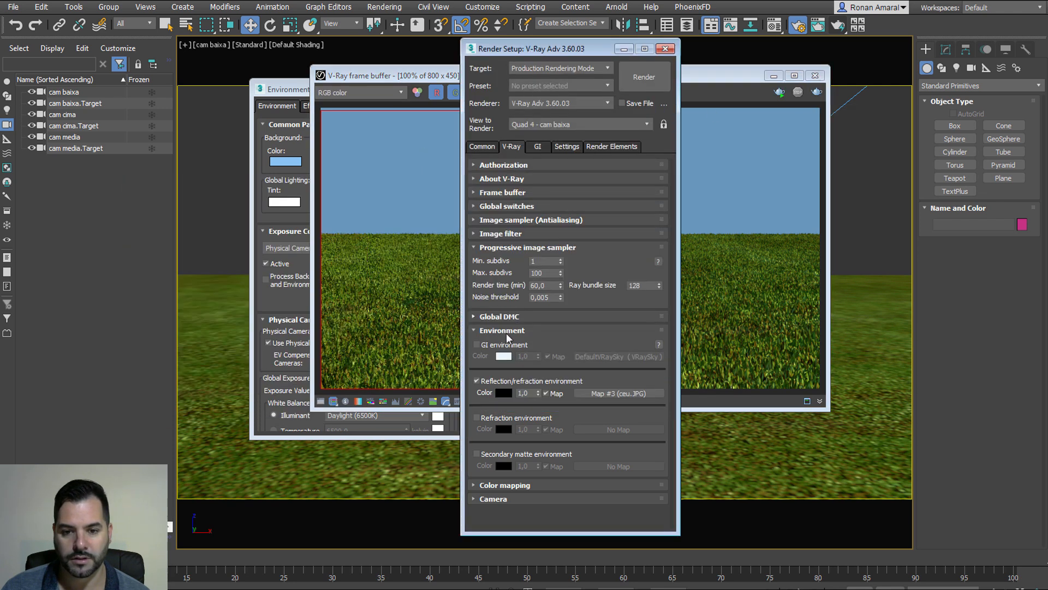
{"action": "left_click", "coordinate": [478, 345]}
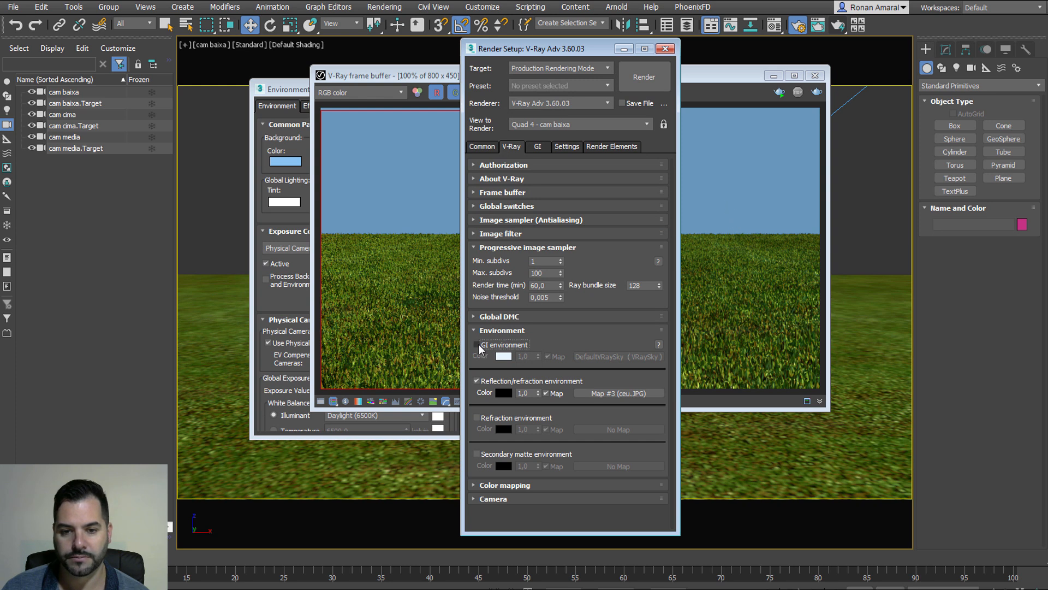
{"action": "left_click", "coordinate": [817, 92]}
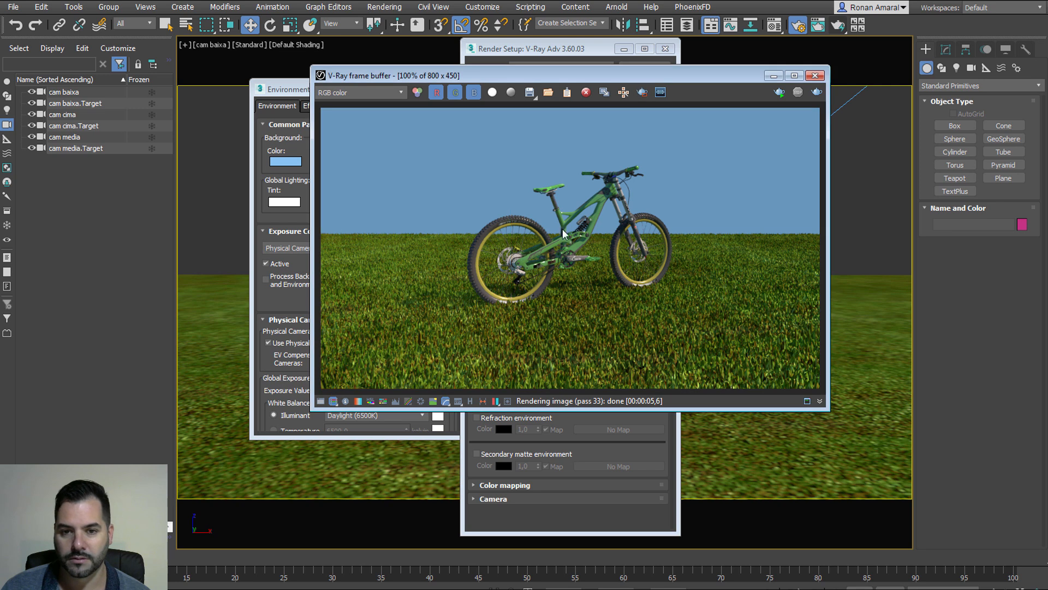
{"action": "scroll", "coordinate": [515, 295], "scroll_direction": "up", "scroll_amount": 1}
{"action": "middle_click_drag", "start_coordinate": [515, 295], "coordinate": [535, 145]}
{"action": "scroll", "coordinate": [562, 202], "scroll_direction": "down", "scroll_amount": 1}
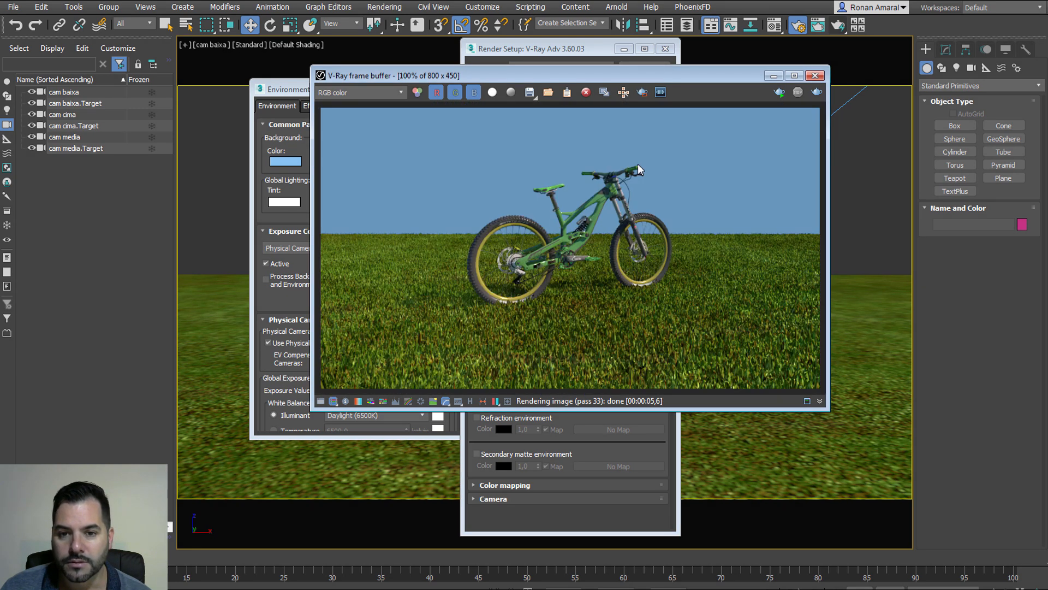
{"action": "left_click", "coordinate": [815, 75]}
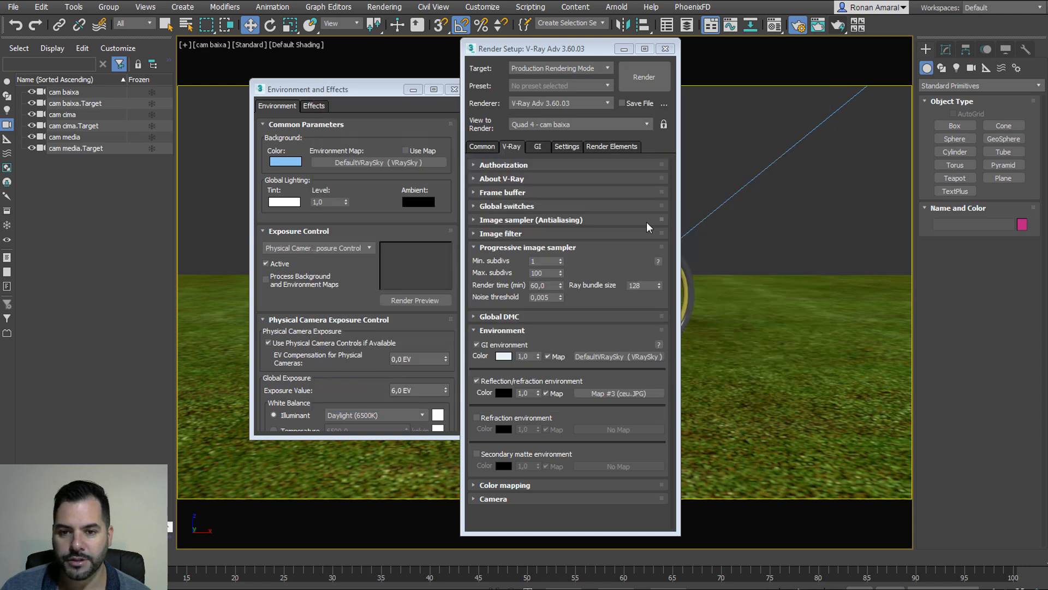
Open the Material Editor beside Render Setup and load the GI environment's DefaultVRaySky map into a sample slot
{"action": "left_click_drag", "start_coordinate": [604, 48], "coordinate": [760, 60]}
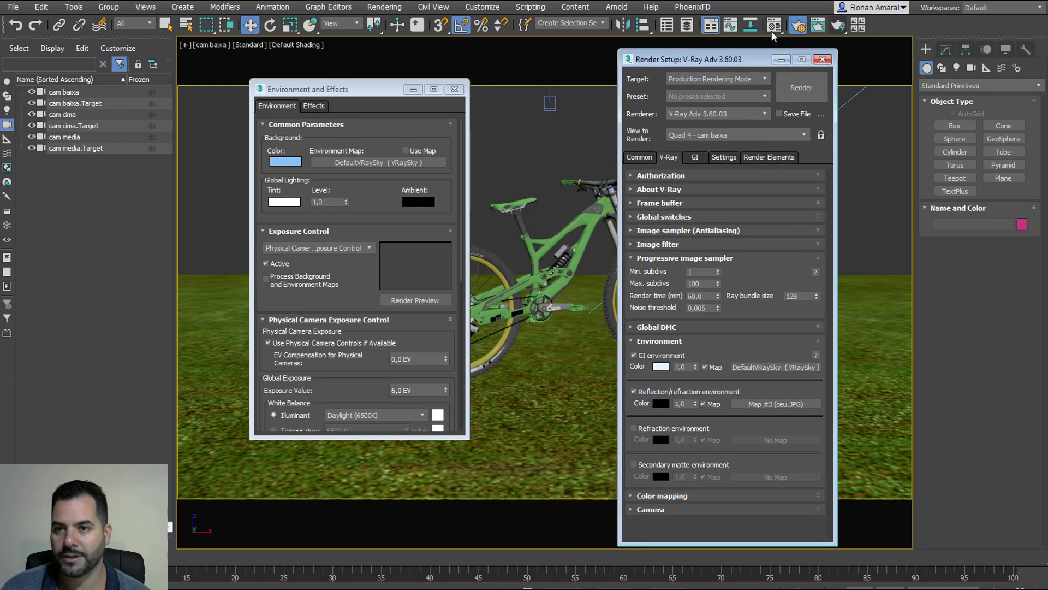
{"action": "left_click", "coordinate": [772, 28]}
{"action": "left_click_drag", "start_coordinate": [701, 44], "coordinate": [398, 42]}
{"action": "left_click_drag", "start_coordinate": [765, 369], "coordinate": [367, 158]}
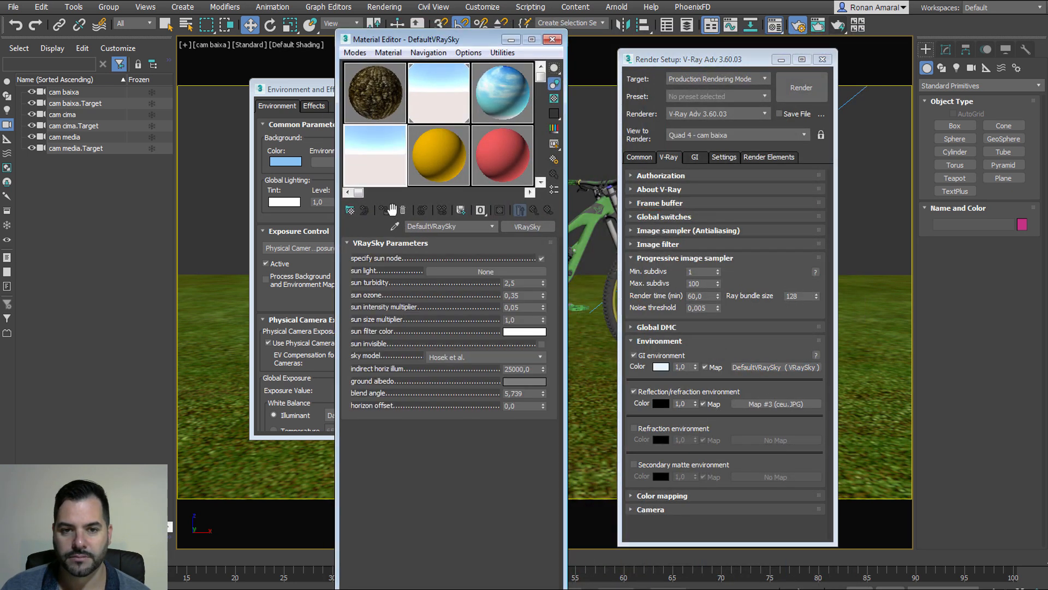
Set the sky map's sun intensity multiplier to 0,2 and assign it to the GI environment as an instance
{"action": "left_click", "coordinate": [517, 308]}
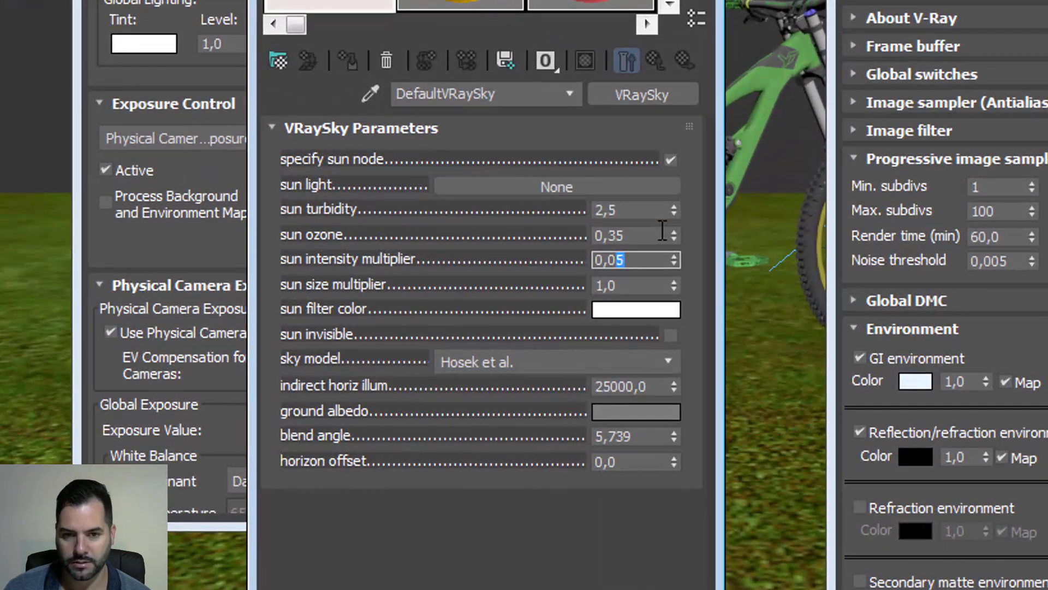
{"action": "key", "text": "BackSpace"}
{"action": "key", "text": "BackSpace"}
{"action": "type", "text": "2"}
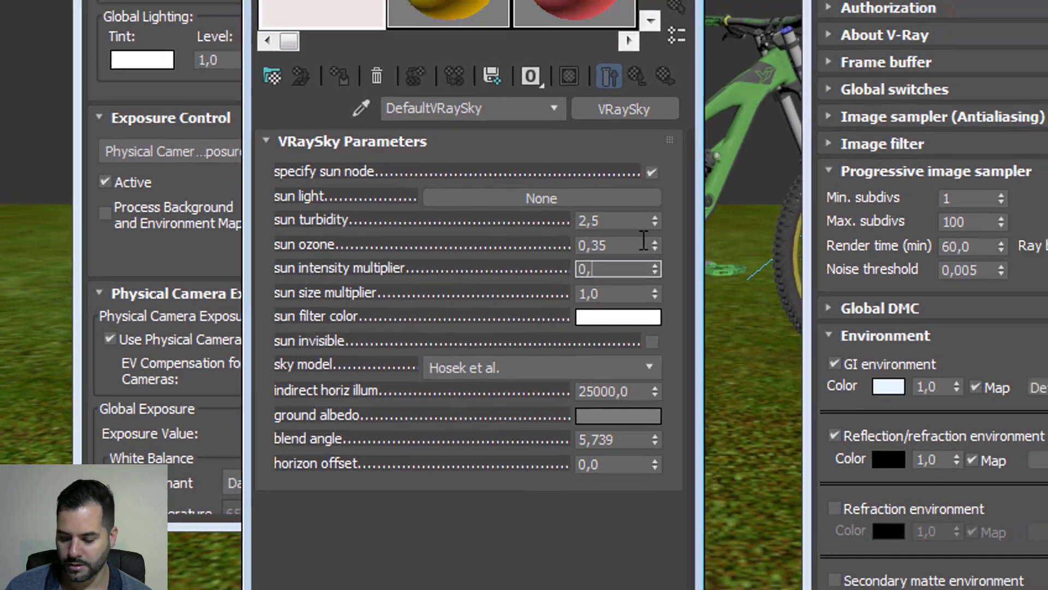
{"action": "key", "text": "Return"}
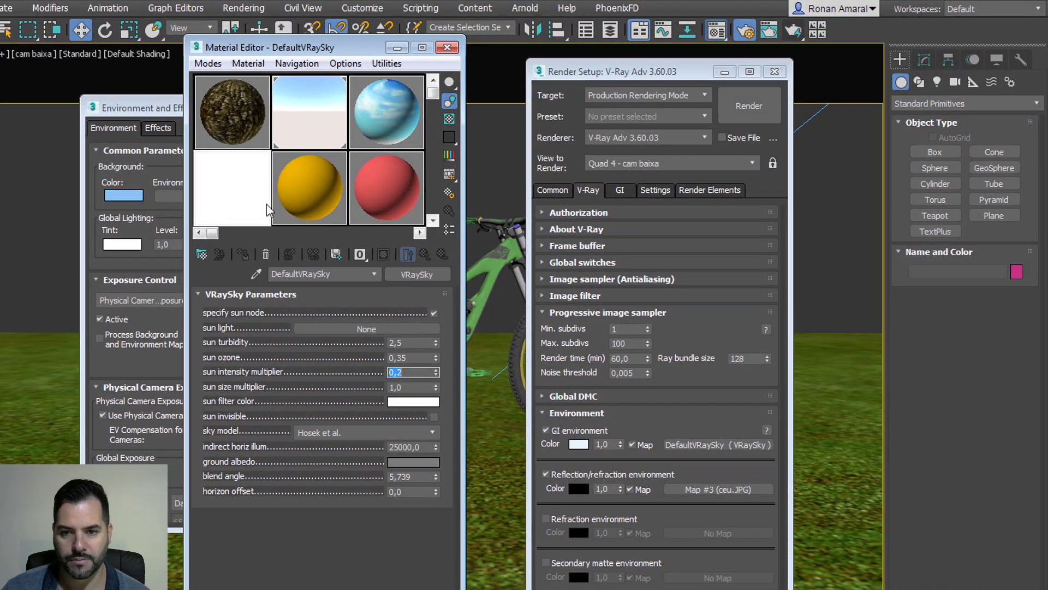
{"action": "left_click_drag", "start_coordinate": [265, 203], "coordinate": [722, 440]}
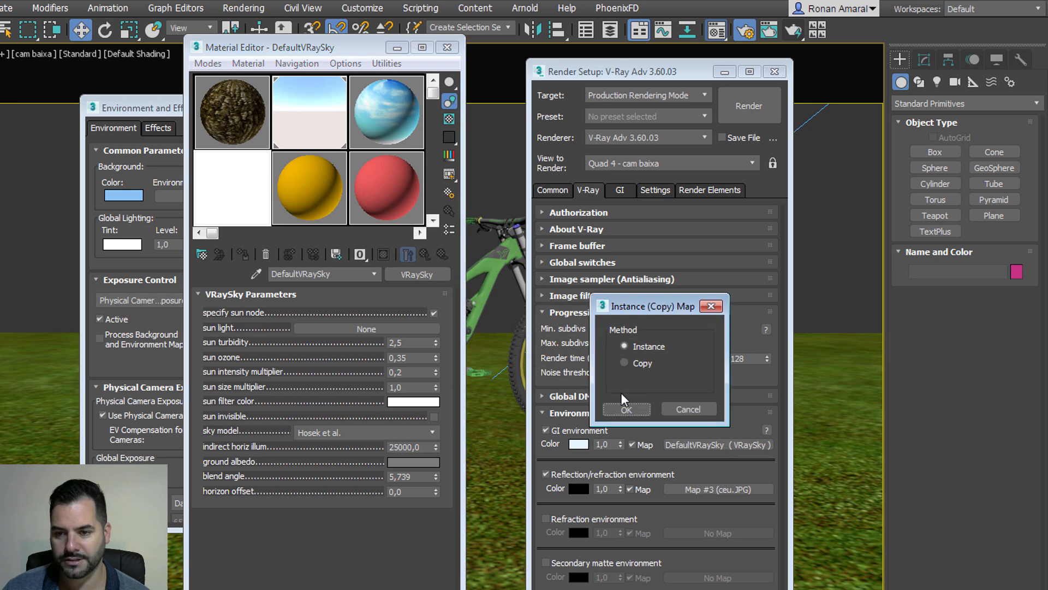
{"action": "left_click", "coordinate": [632, 409]}
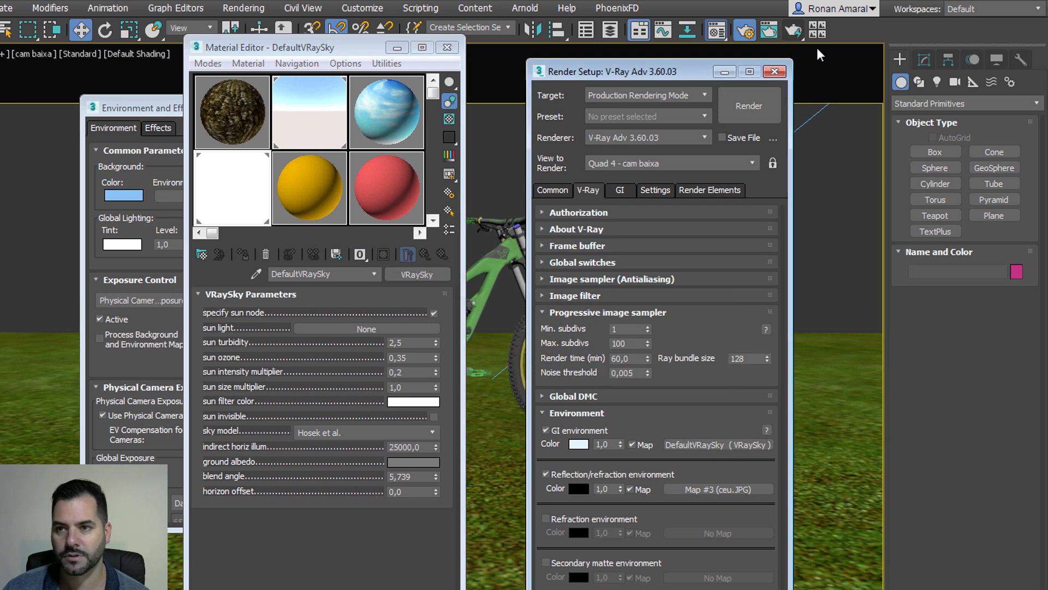
Render the view with the brighter GI sky map and cancel it partway
{"action": "left_click", "coordinate": [793, 30]}
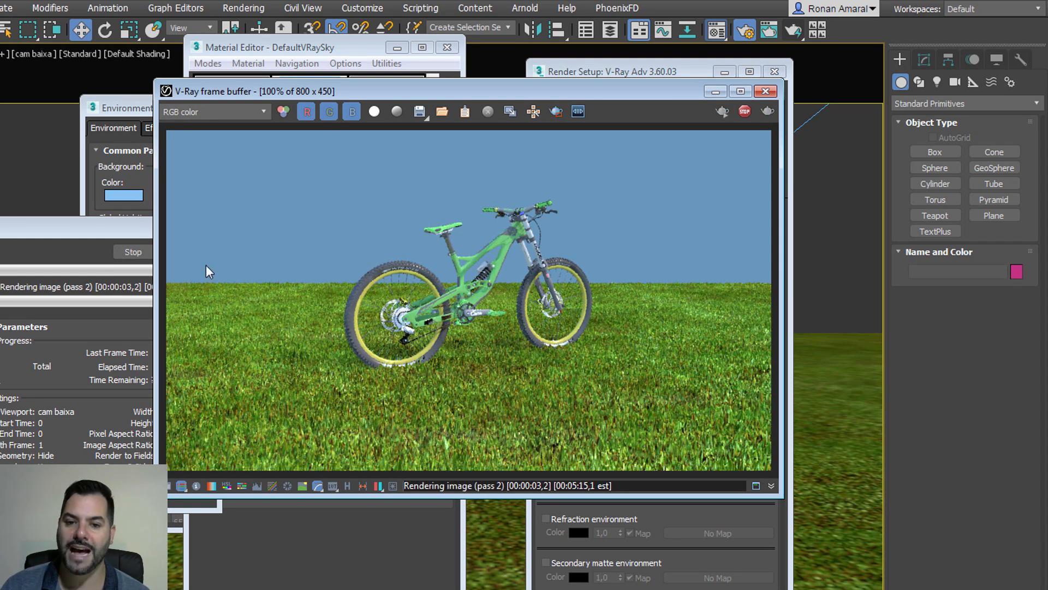
{"action": "left_click", "coordinate": [115, 234]}
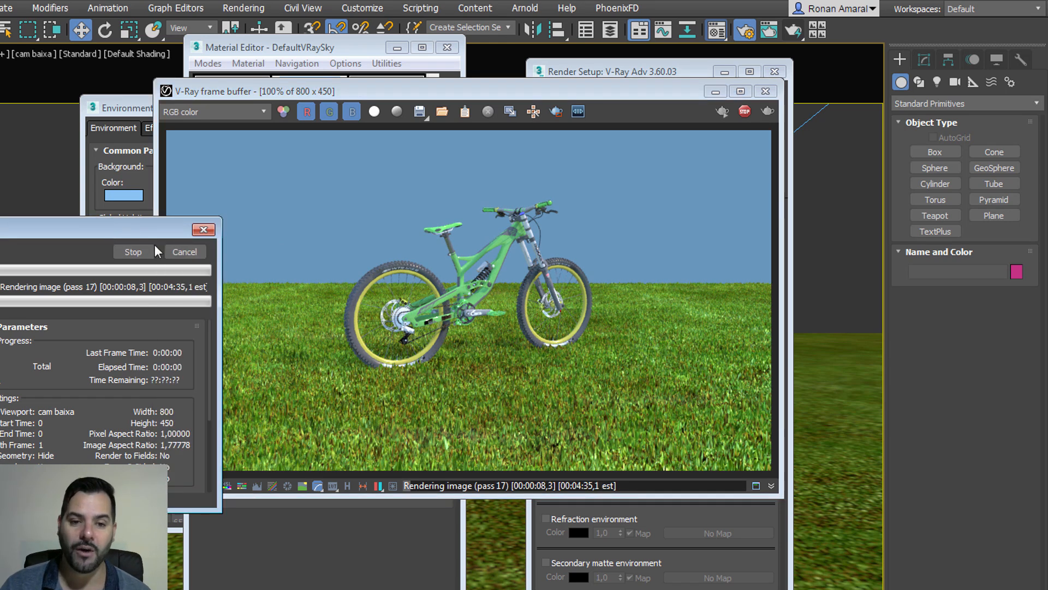
{"action": "left_click", "coordinate": [186, 251]}
Move the frame buffer aside and mark a render region from the image's left edge to the bicycle's middle
{"action": "left_click_drag", "start_coordinate": [487, 95], "coordinate": [210, 114]}
{"action": "left_click", "coordinate": [279, 128]}
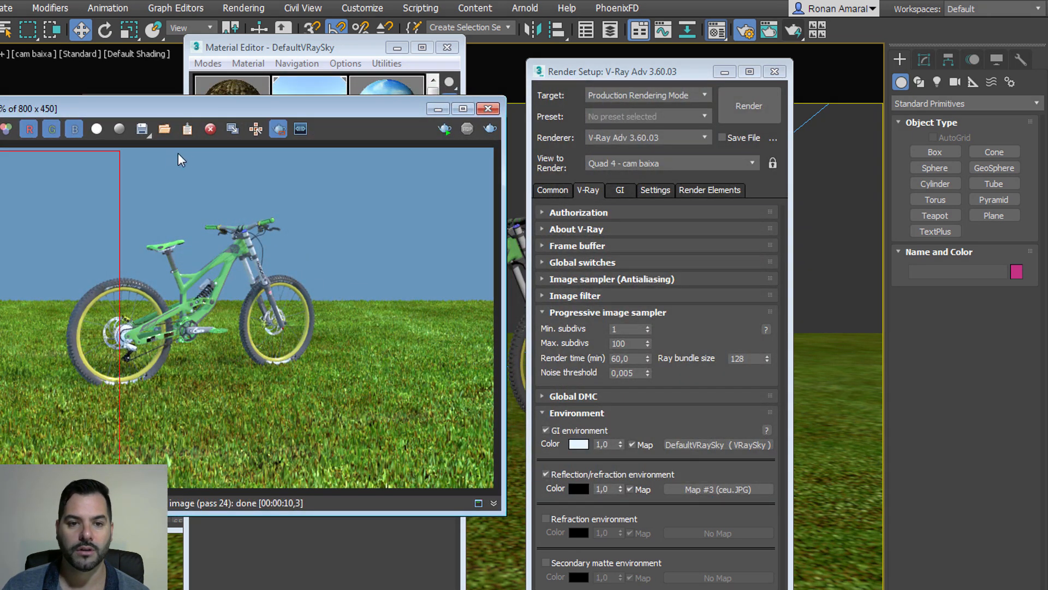
{"action": "left_click_drag", "start_coordinate": [204, 148], "coordinate": [1, 487]}
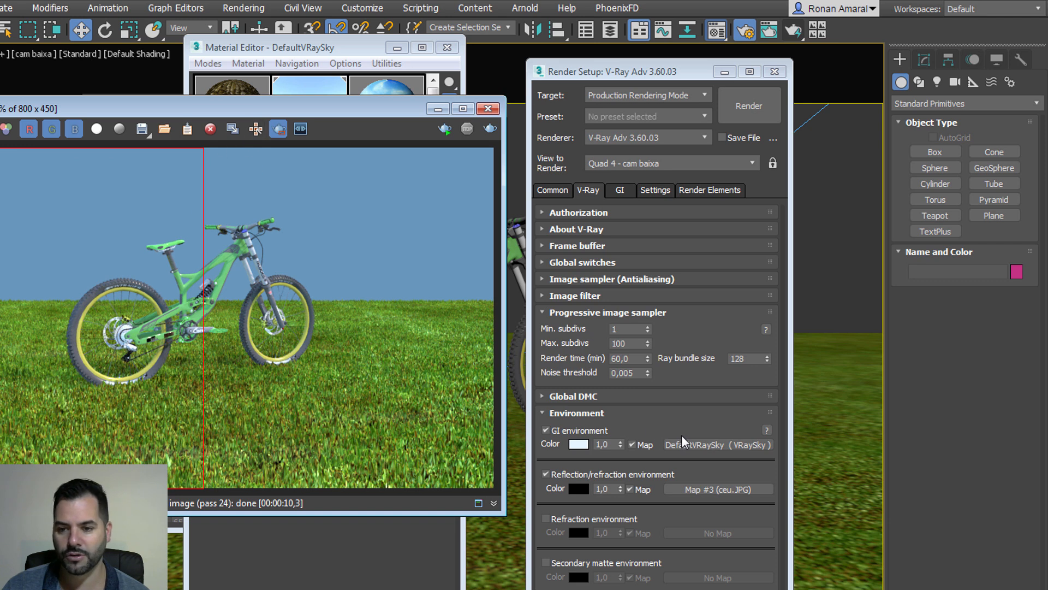
Turn off the GI environment override, render the marked region for comparison, then cancel it and disable region rendering
{"action": "left_click", "coordinate": [588, 428]}
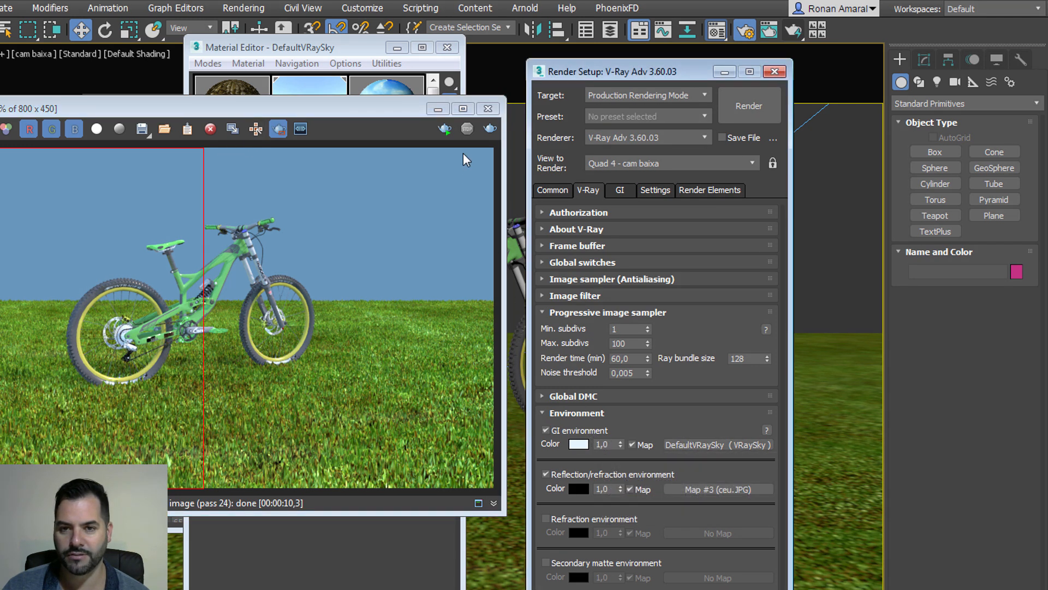
{"action": "left_click", "coordinate": [547, 431]}
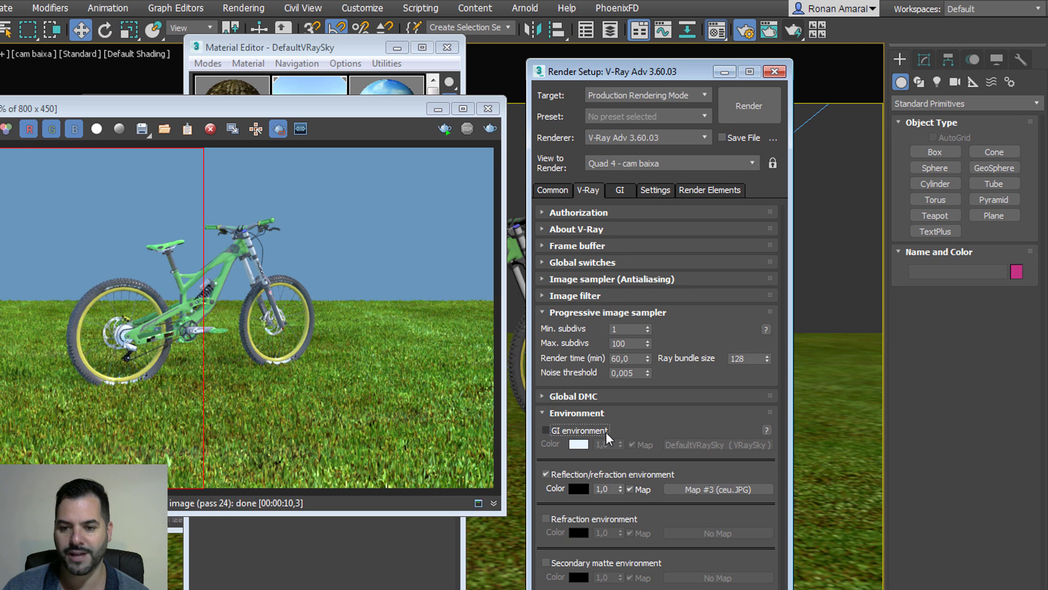
{"action": "left_click", "coordinate": [491, 129]}
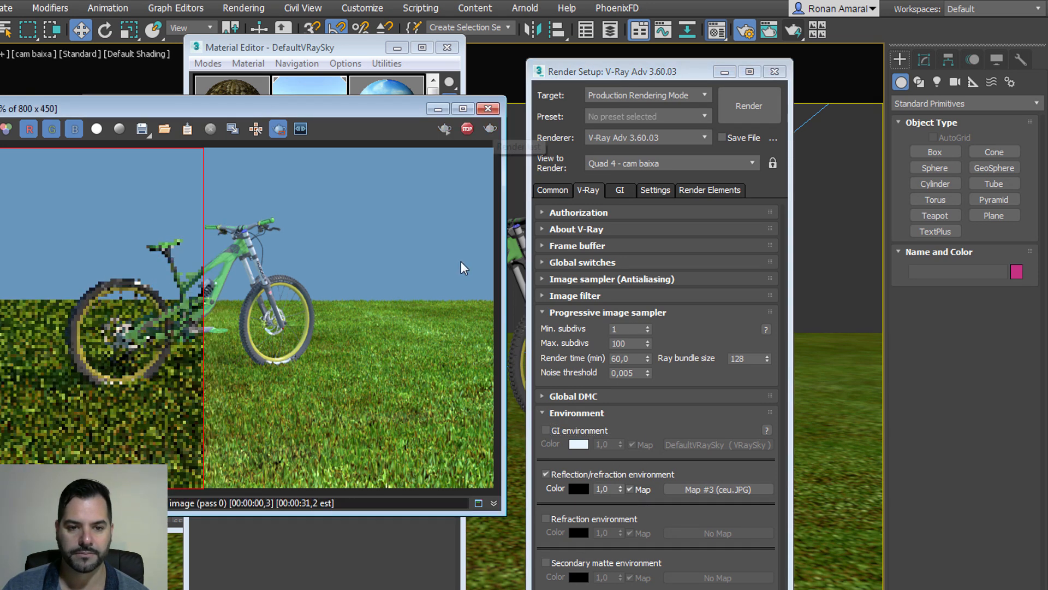
{"action": "left_click_drag", "start_coordinate": [237, 106], "coordinate": [377, 96]}
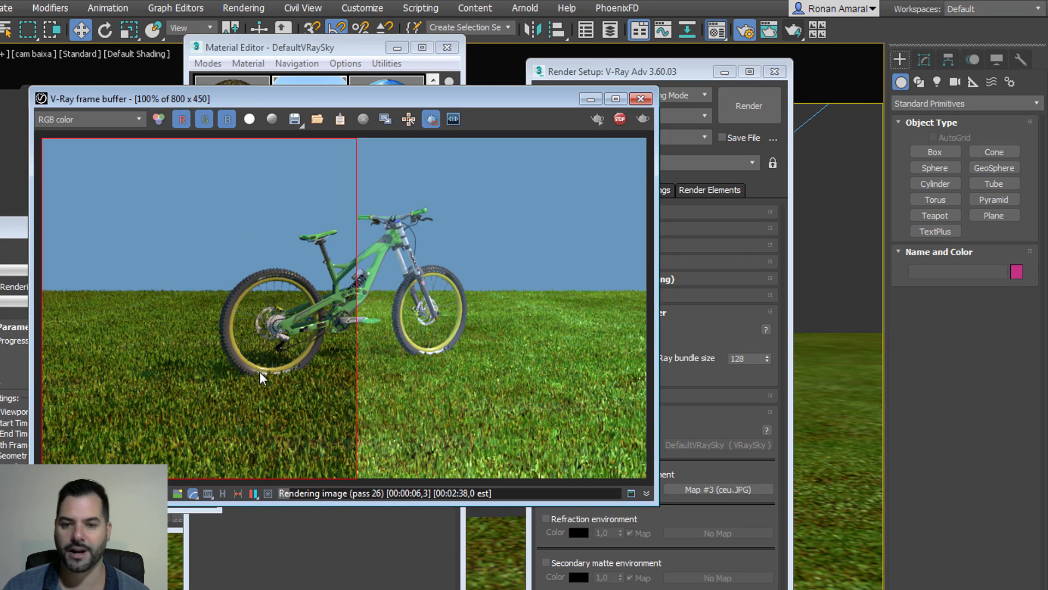
{"action": "left_click", "coordinate": [13, 241]}
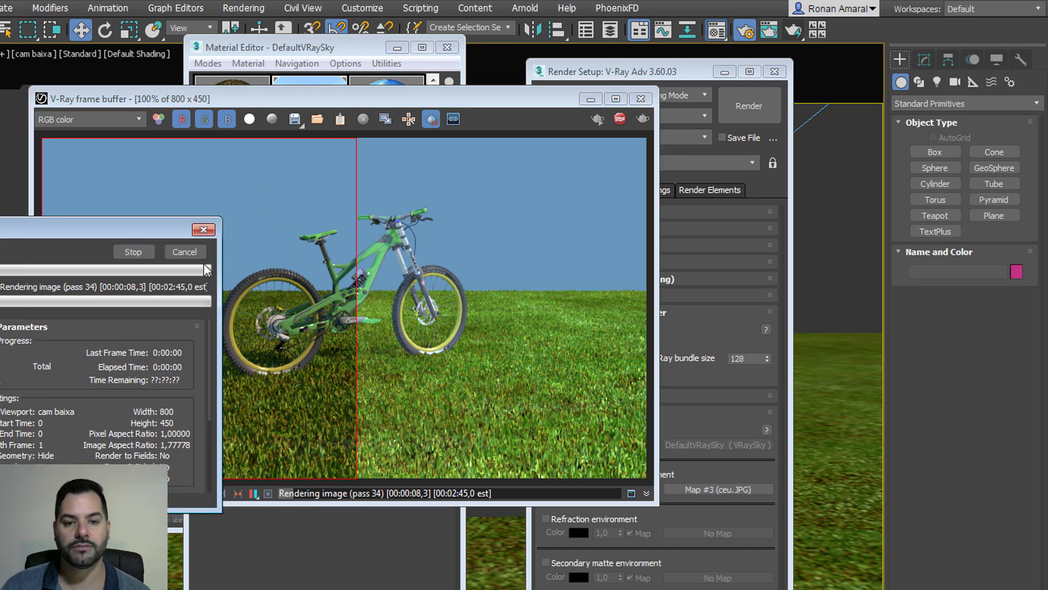
{"action": "left_click", "coordinate": [201, 227]}
{"action": "left_click", "coordinate": [429, 122]}
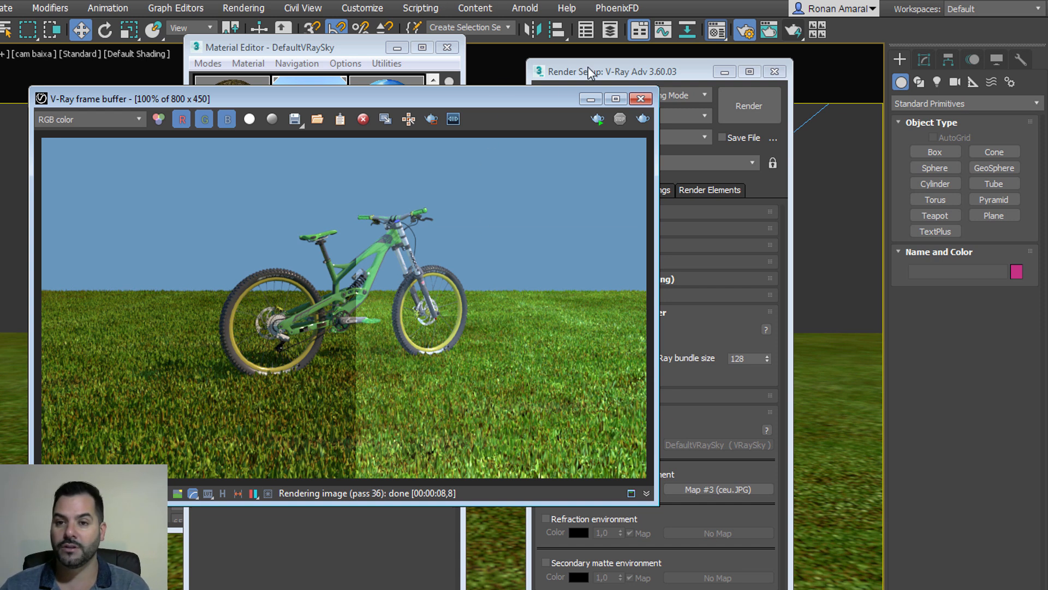
Review the global illumination settings, turn the GI environment override back on and return to the rendered comparison
{"action": "left_click_drag", "start_coordinate": [587, 70], "coordinate": [603, 69]}
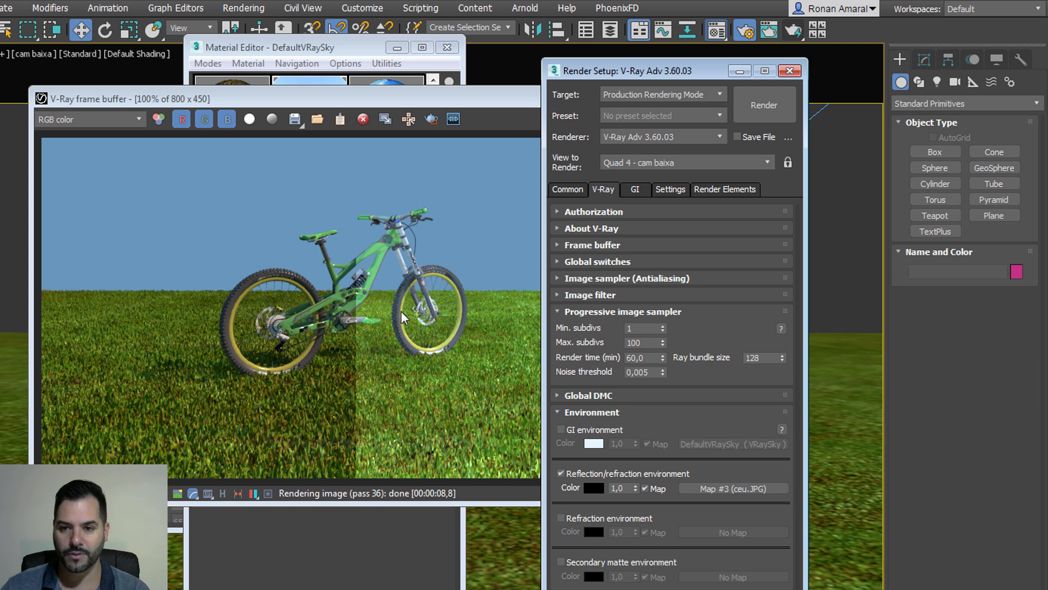
{"action": "left_click", "coordinate": [634, 189]}
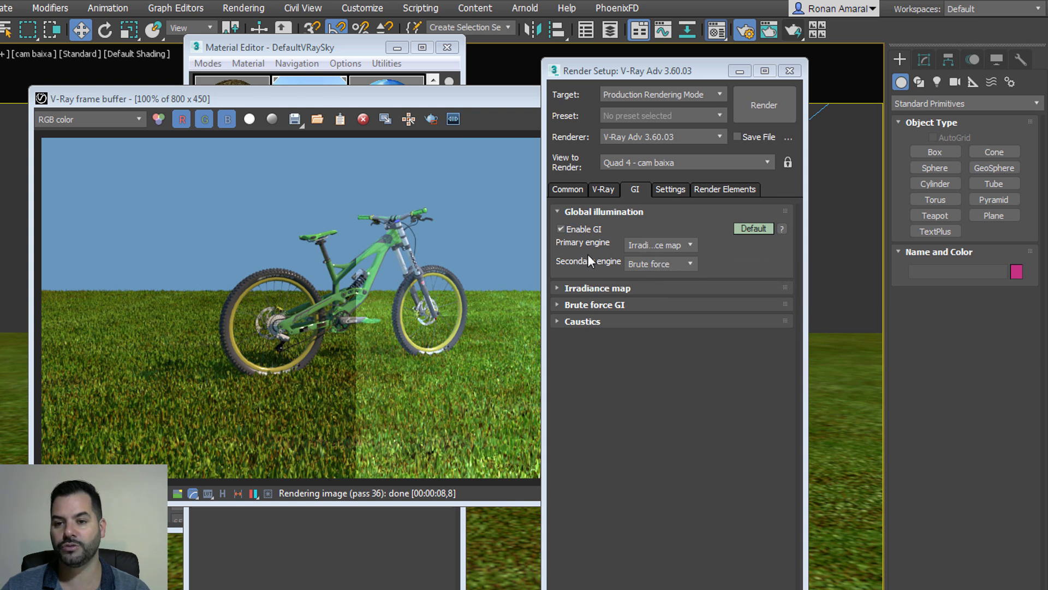
{"action": "left_click", "coordinate": [605, 190]}
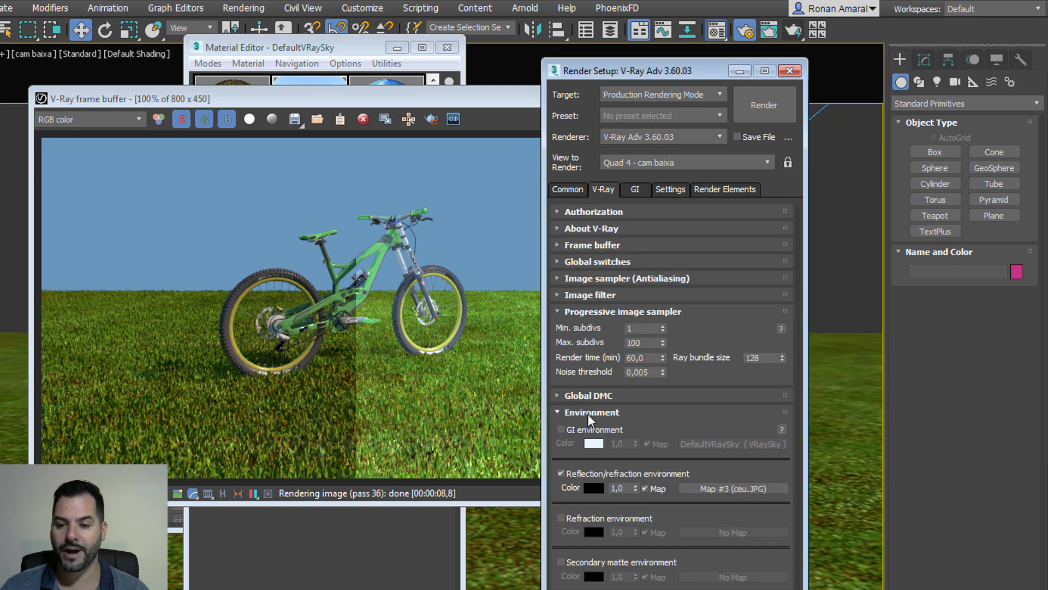
{"action": "left_click", "coordinate": [594, 430]}
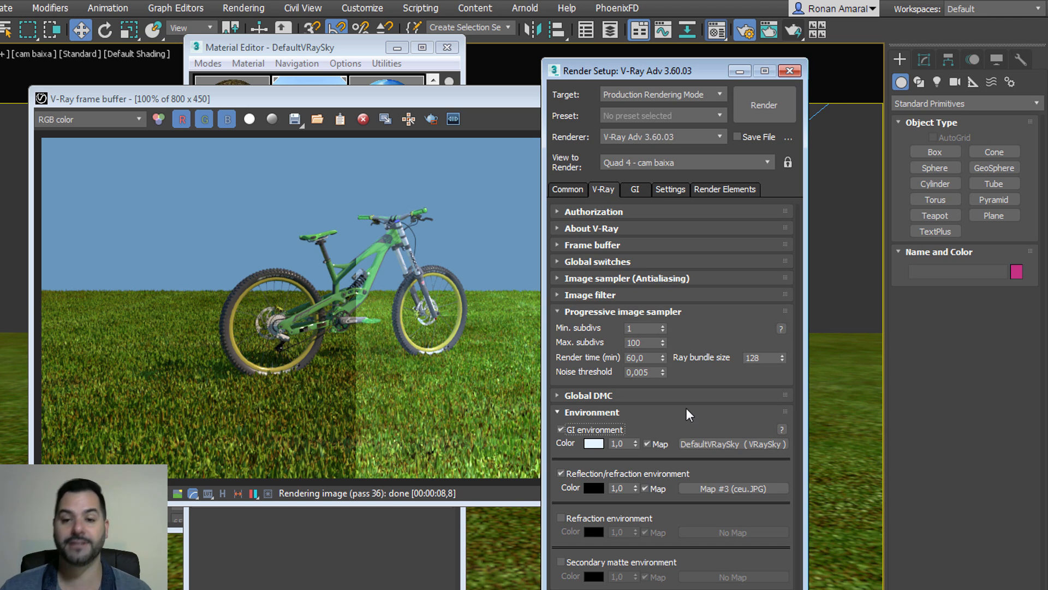
{"action": "left_click", "coordinate": [418, 237]}
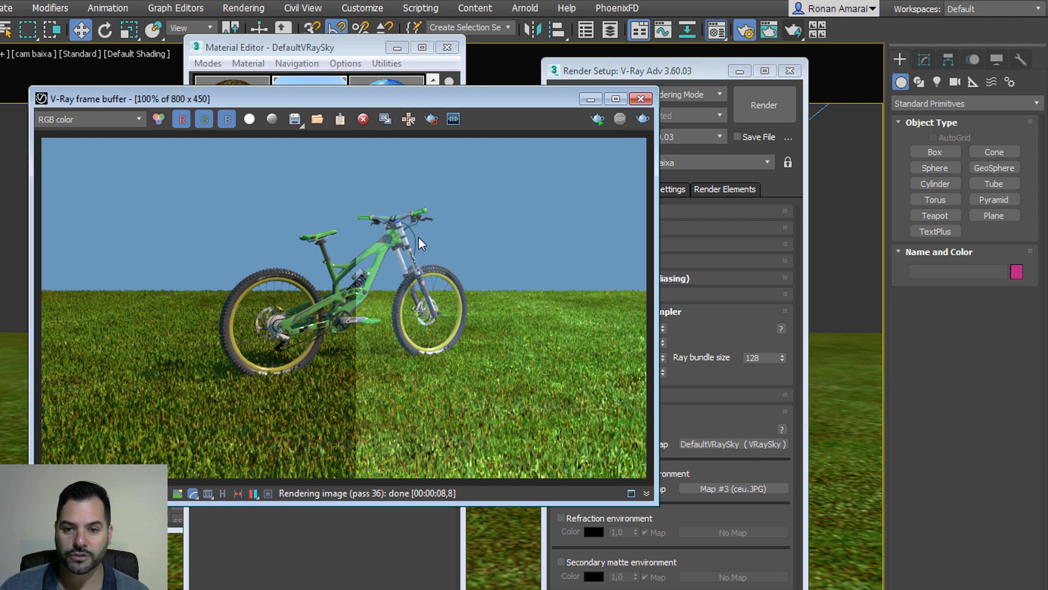
Lower the GI sky map's sun intensity multiplier to 0,08
{"action": "left_click", "coordinate": [361, 65]}
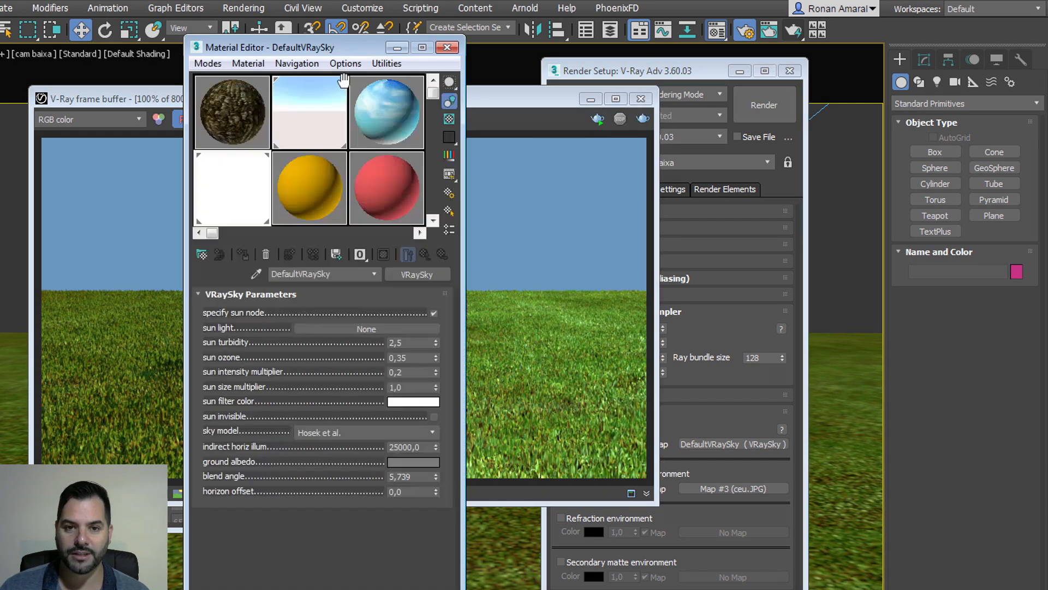
{"action": "double_click", "coordinate": [402, 371]}
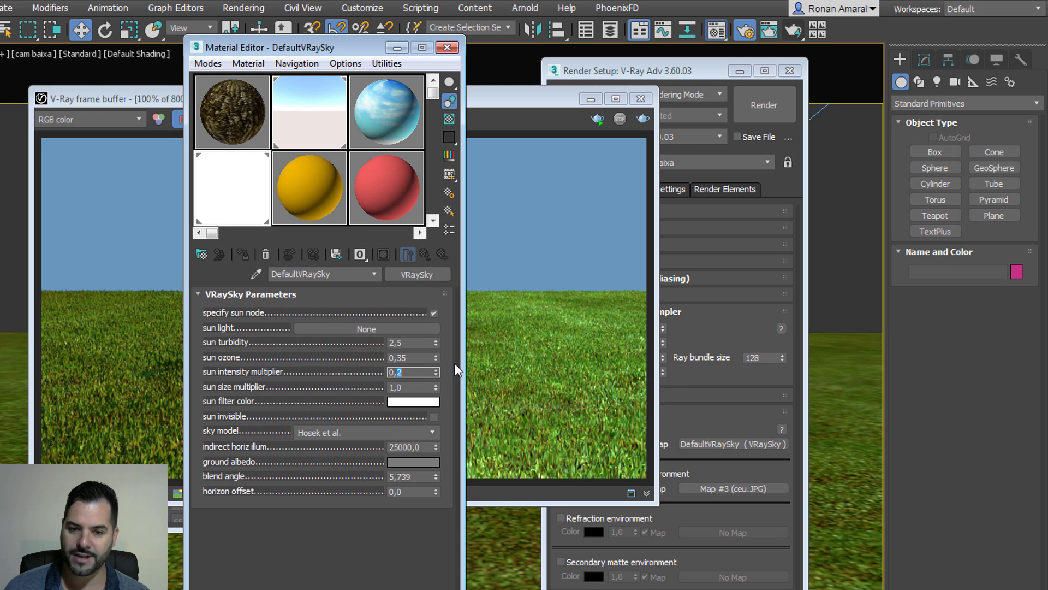
{"action": "type", "text": "1"}
{"action": "key", "text": "Return"}
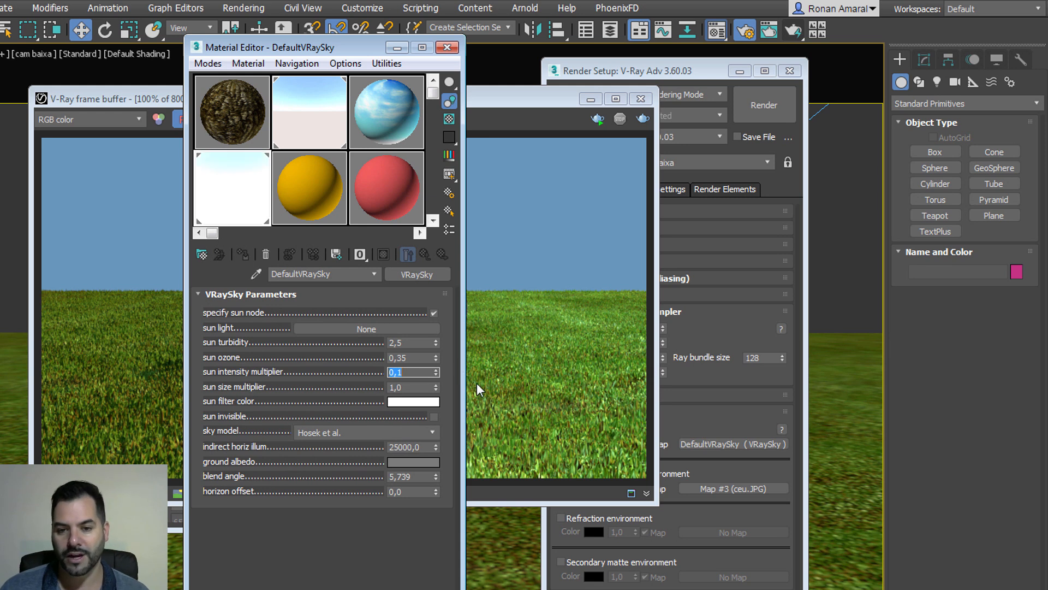
{"action": "left_click", "coordinate": [436, 375]}
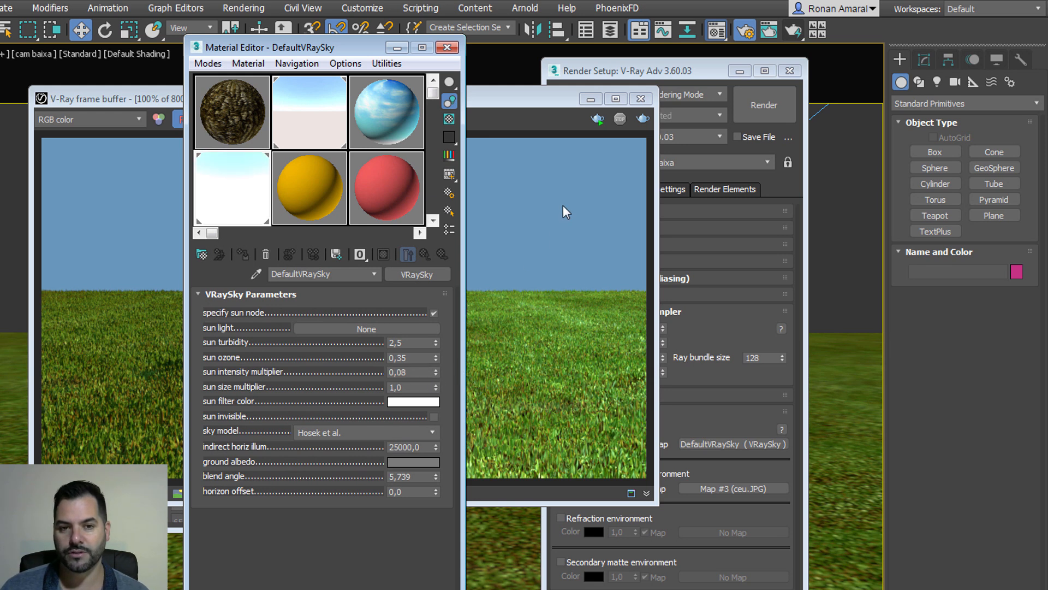
Render the bicycle view again with the dimmer sky map, inspect it and stop the render partway
{"action": "left_click", "coordinate": [562, 205]}
{"action": "left_click", "coordinate": [642, 119]}
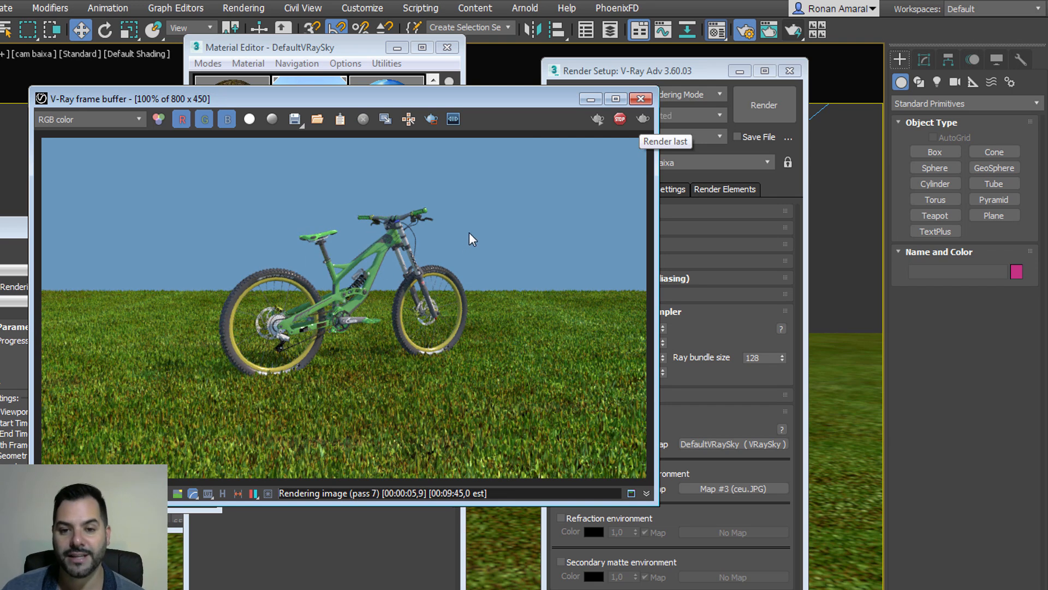
{"action": "scroll", "coordinate": [383, 265], "scroll_direction": "up", "scroll_amount": 1}
{"action": "scroll", "coordinate": [382, 266], "scroll_direction": "down", "scroll_amount": 1}
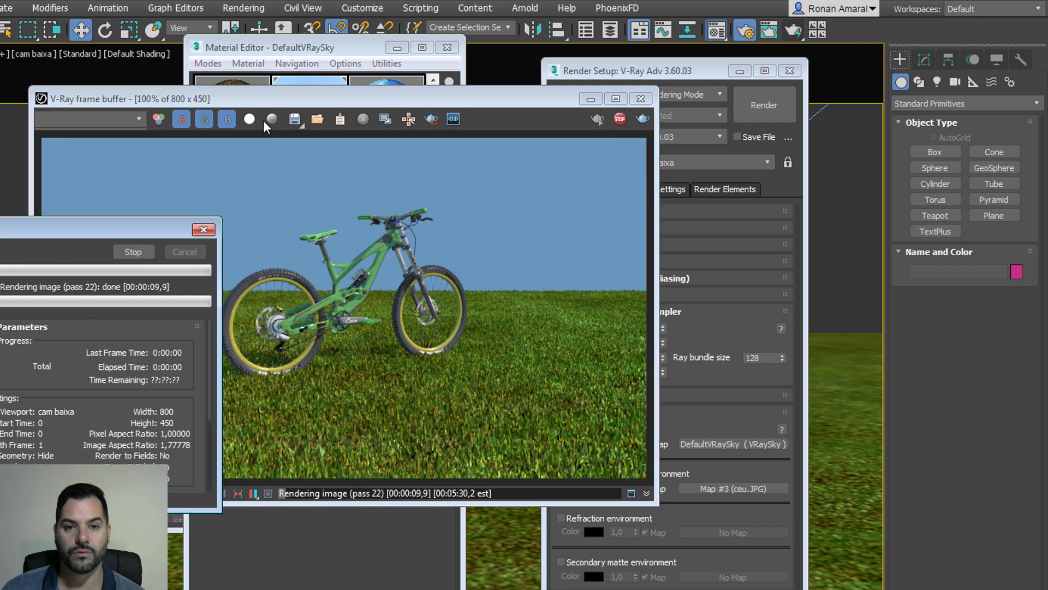
Load the prest_ronan_high_externas render preset with all its categories
{"action": "left_click", "coordinate": [680, 75]}
{"action": "left_click", "coordinate": [667, 113]}
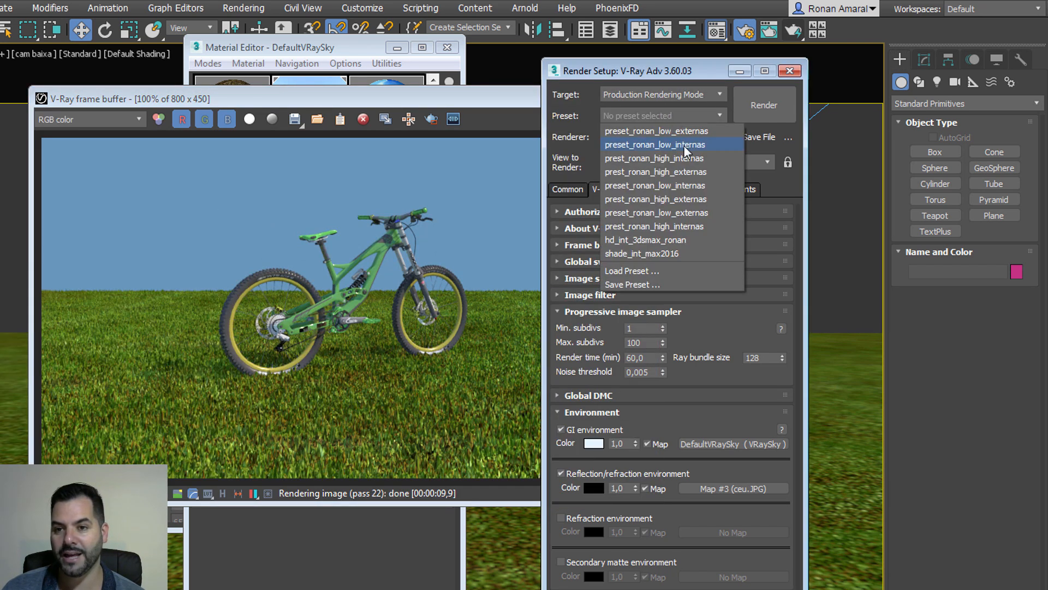
{"action": "left_click", "coordinate": [690, 171]}
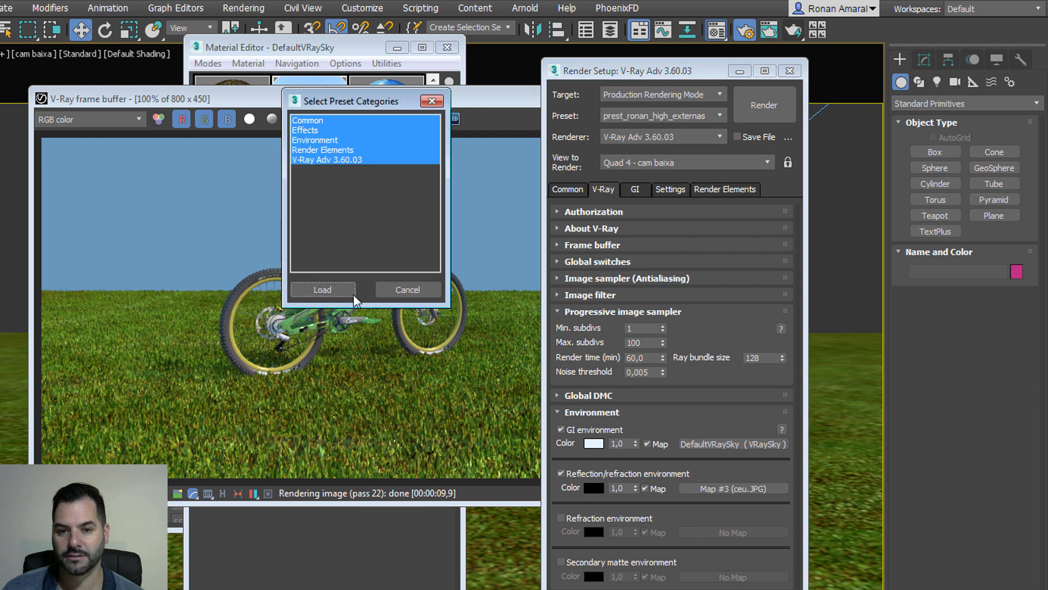
{"action": "left_click", "coordinate": [339, 293]}
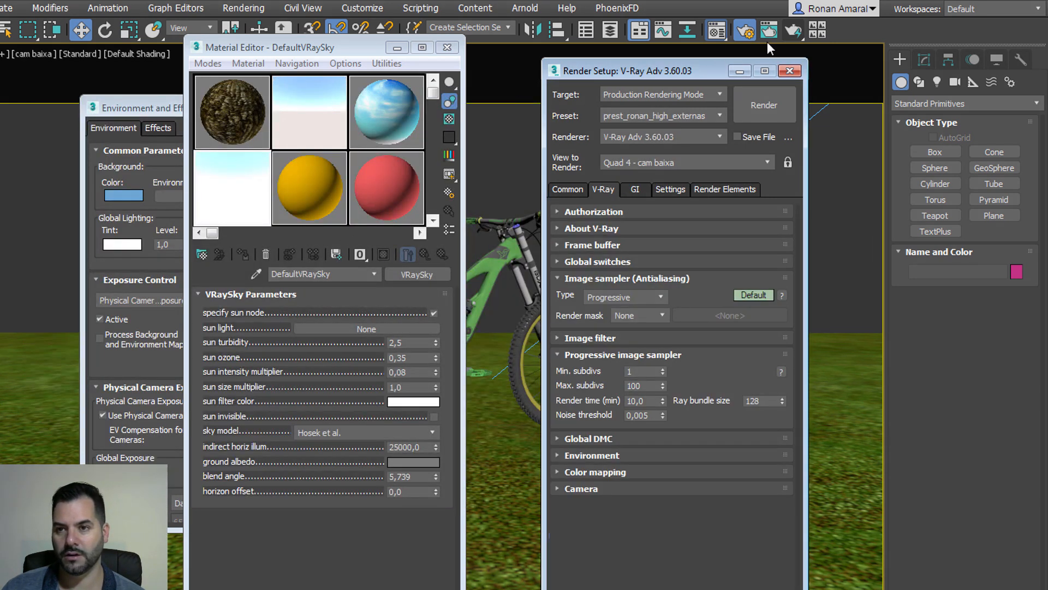
Render the view at 1280 x 720 with the high preset and examine the bicycle up close in the frame buffer
{"action": "left_click", "coordinate": [794, 32]}
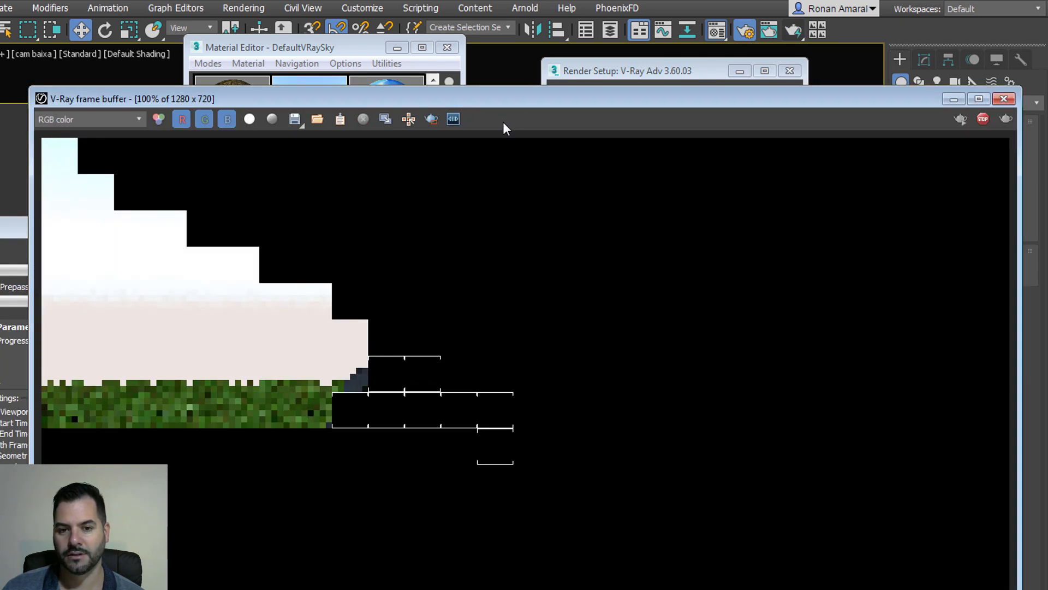
{"action": "left_click_drag", "start_coordinate": [470, 103], "coordinate": [389, 87]}
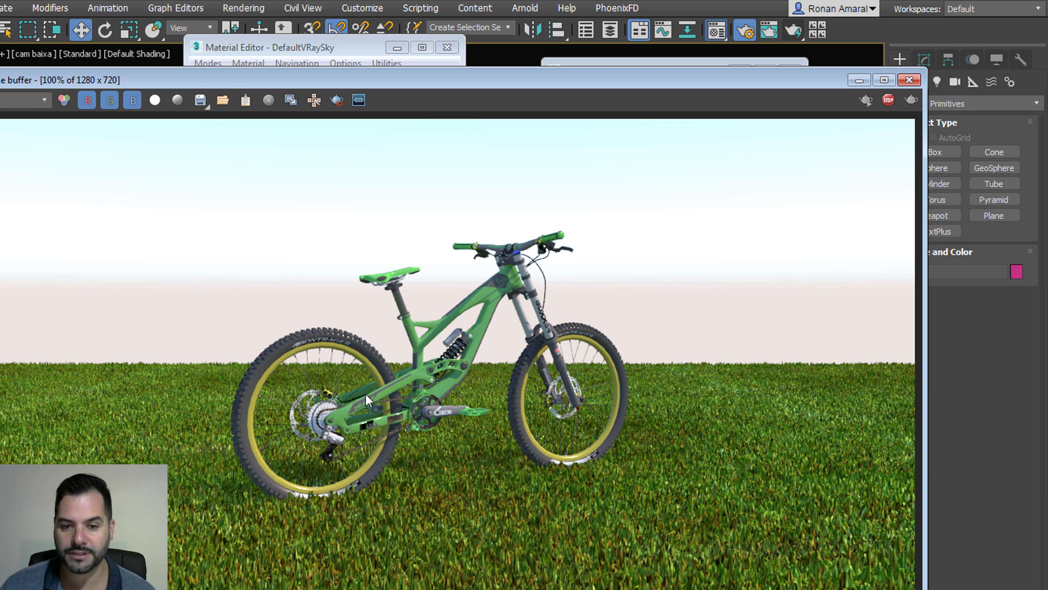
{"action": "scroll", "coordinate": [400, 385], "scroll_direction": "up", "scroll_amount": 2}
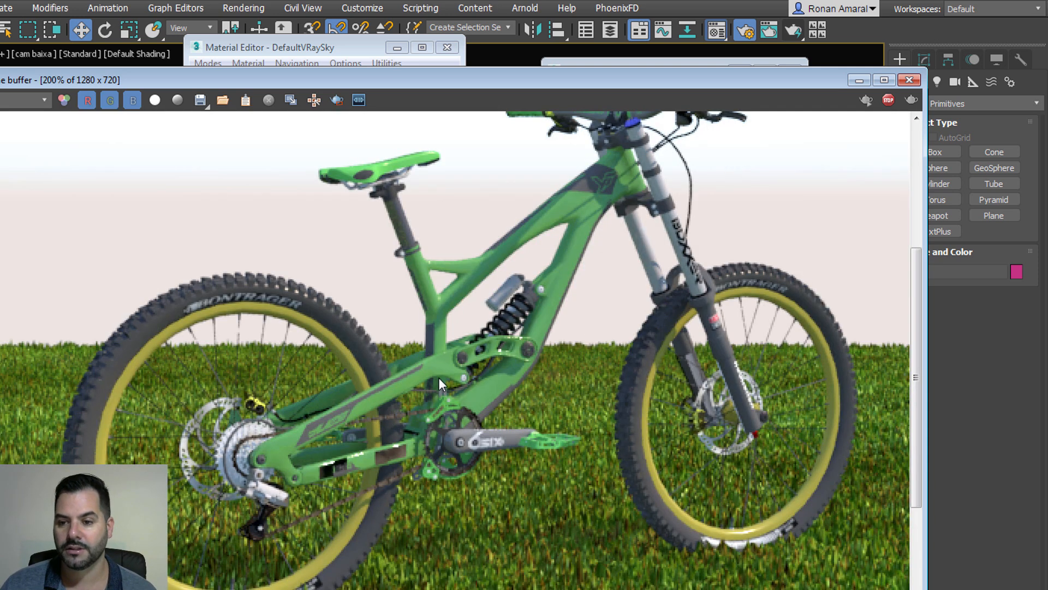
{"action": "scroll", "coordinate": [441, 382], "scroll_direction": "down", "scroll_amount": 2}
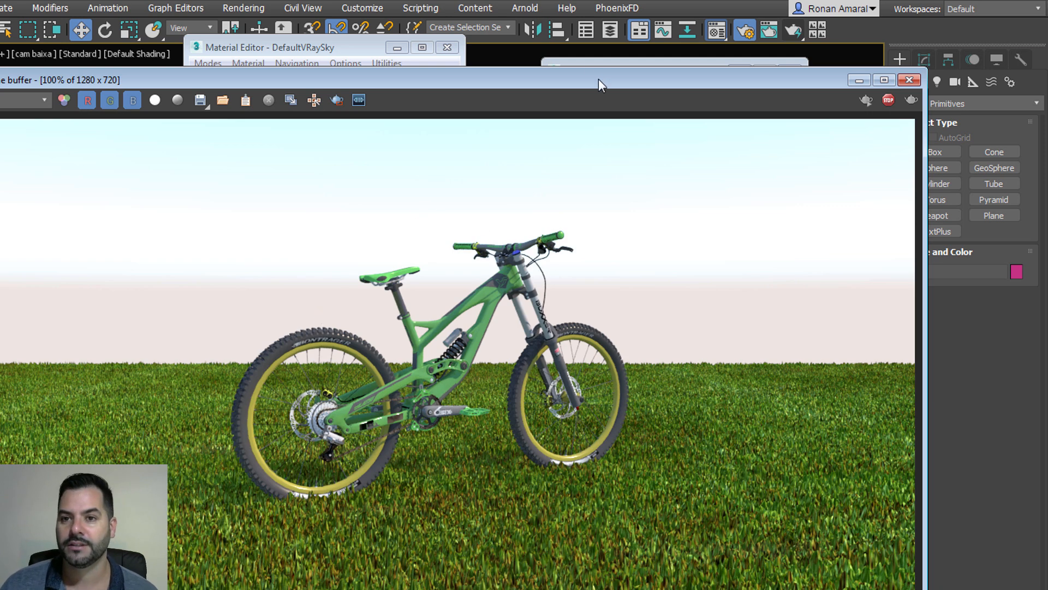
{"action": "left_click_drag", "start_coordinate": [599, 78], "coordinate": [606, 131]}
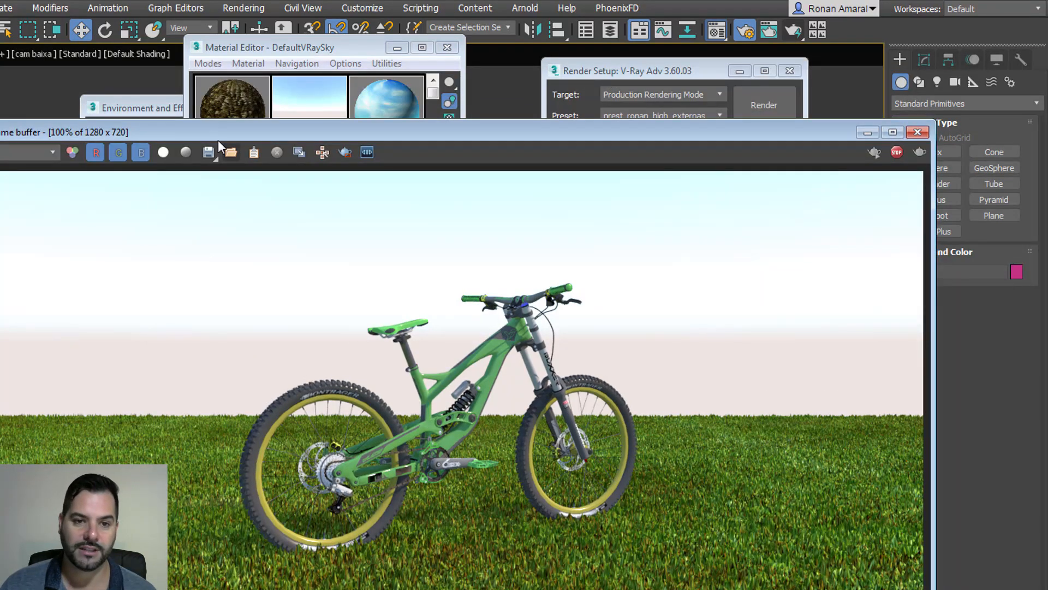
Check the background environment map settings and cancel the running render
{"action": "left_click", "coordinate": [132, 103]}
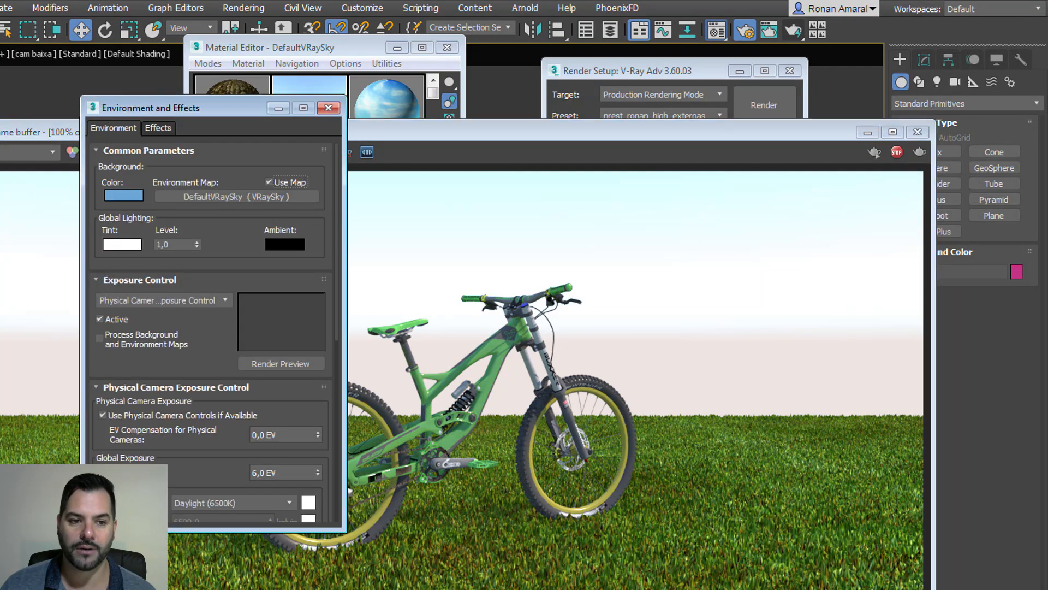
{"action": "left_click", "coordinate": [2, 240]}
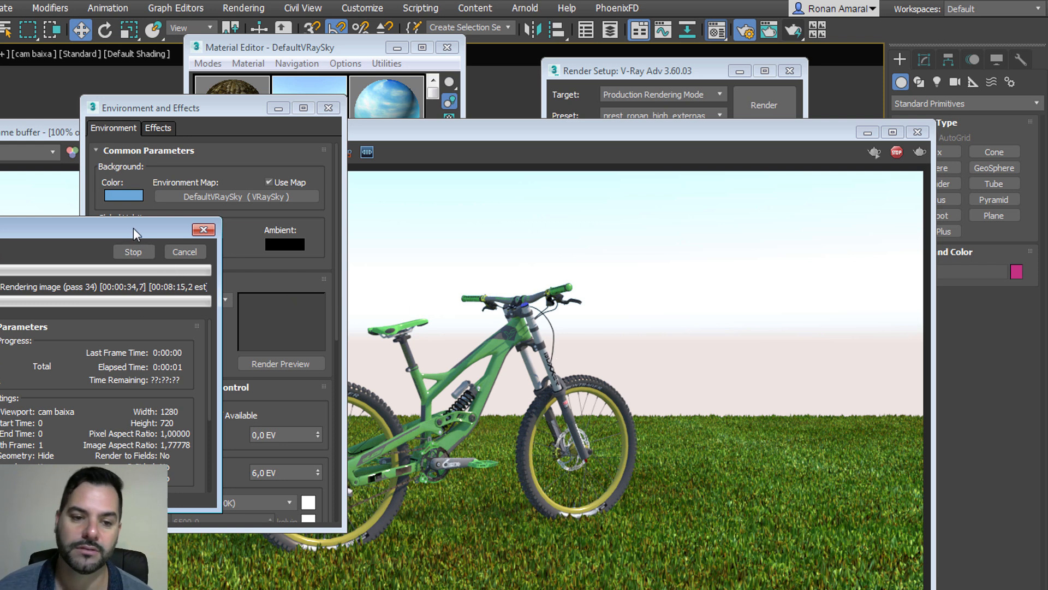
{"action": "left_click_drag", "start_coordinate": [133, 228], "coordinate": [165, 184]}
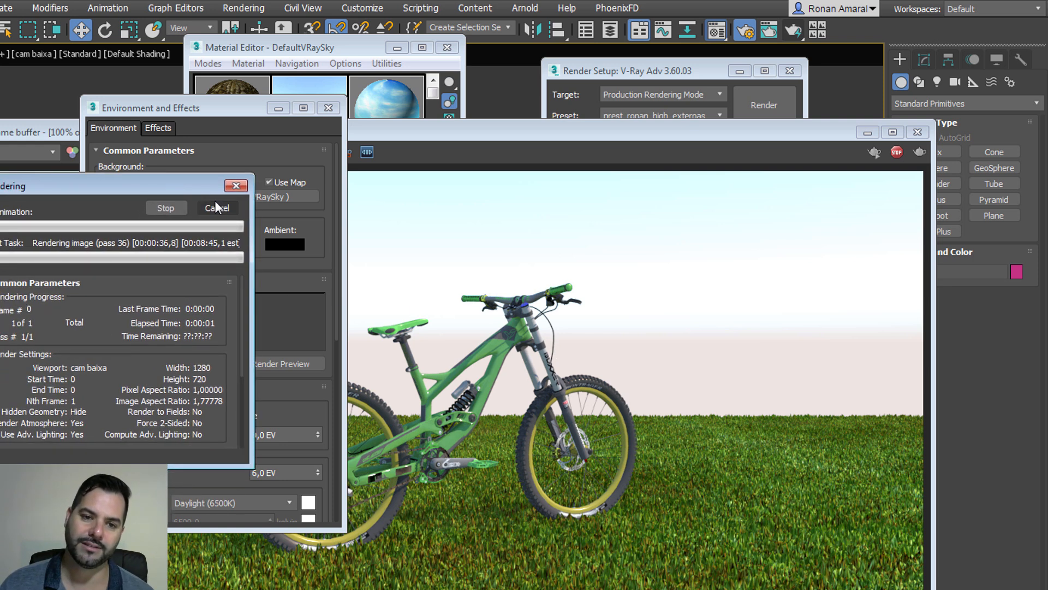
{"action": "left_click", "coordinate": [218, 208]}
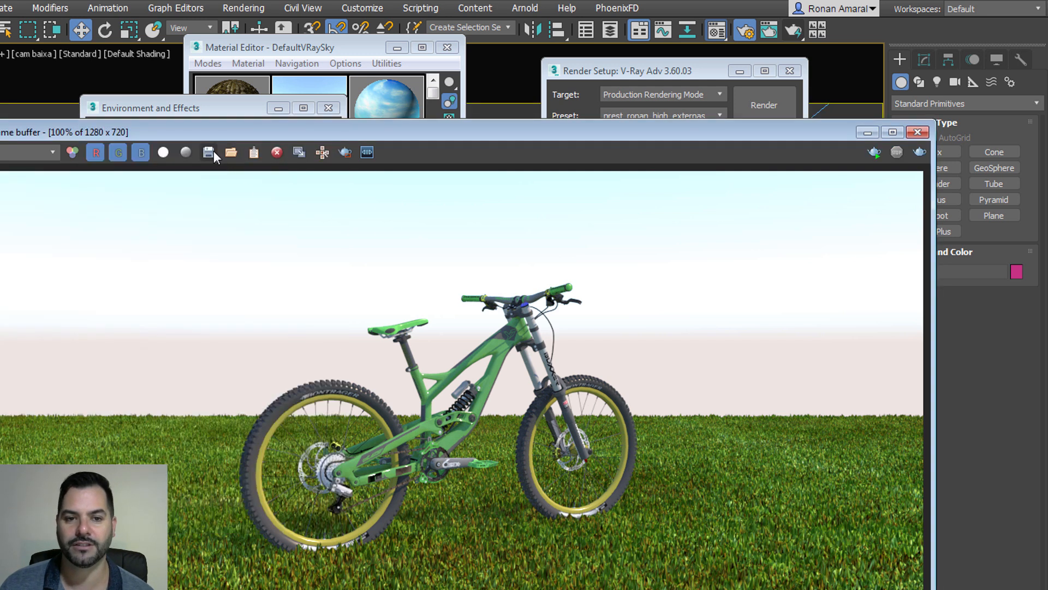
Dismiss the image save dialog, close the frame buffer and expand the V-Ray environment override settings
{"action": "left_click", "coordinate": [209, 153]}
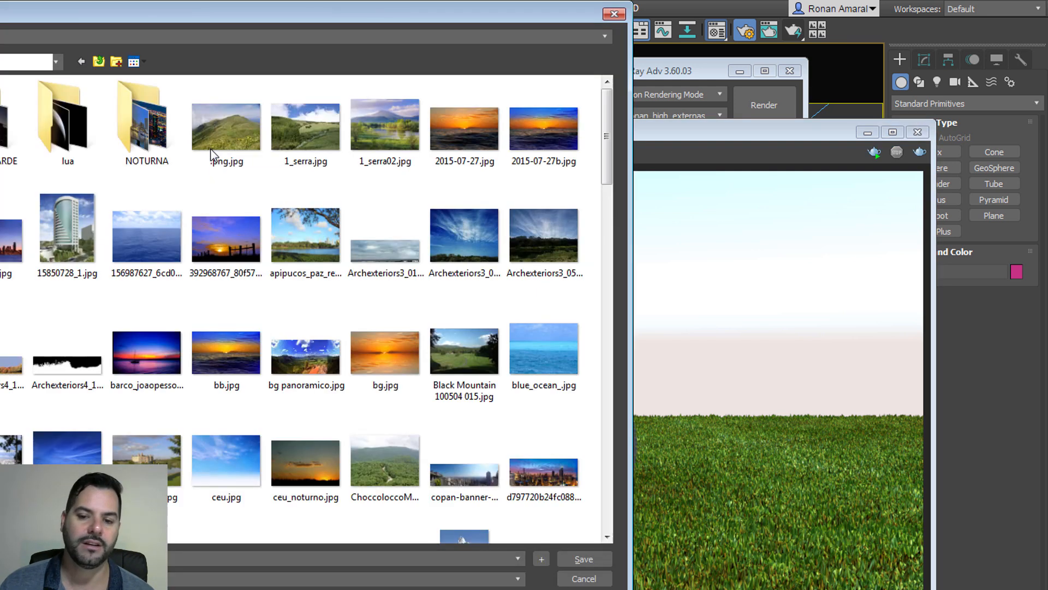
{"action": "left_click", "coordinate": [580, 578]}
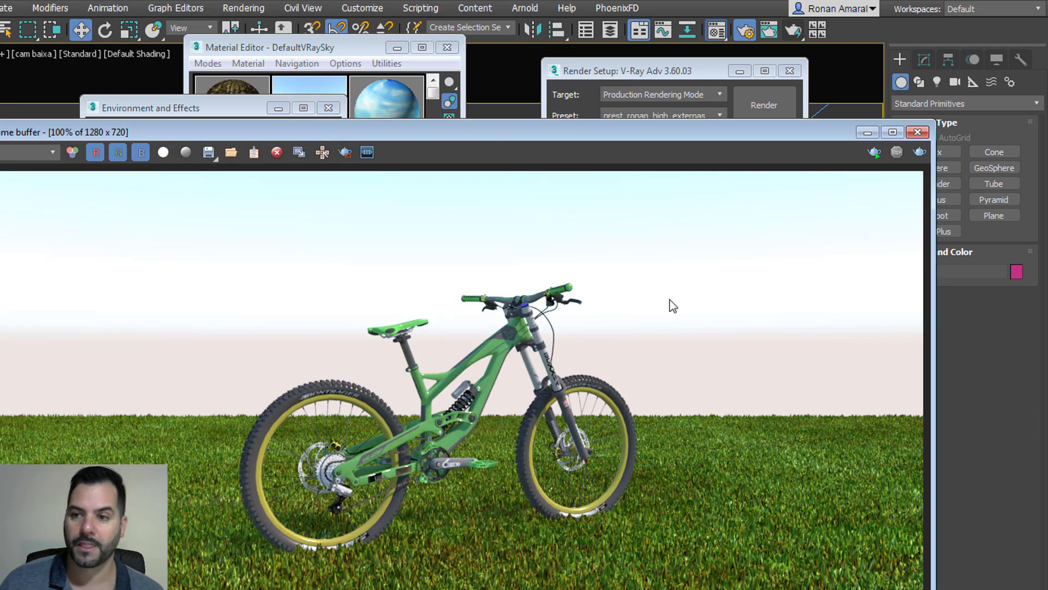
{"action": "left_click", "coordinate": [917, 132]}
{"action": "left_click_drag", "start_coordinate": [596, 71], "coordinate": [460, 14]}
{"action": "left_click", "coordinate": [519, 399]}
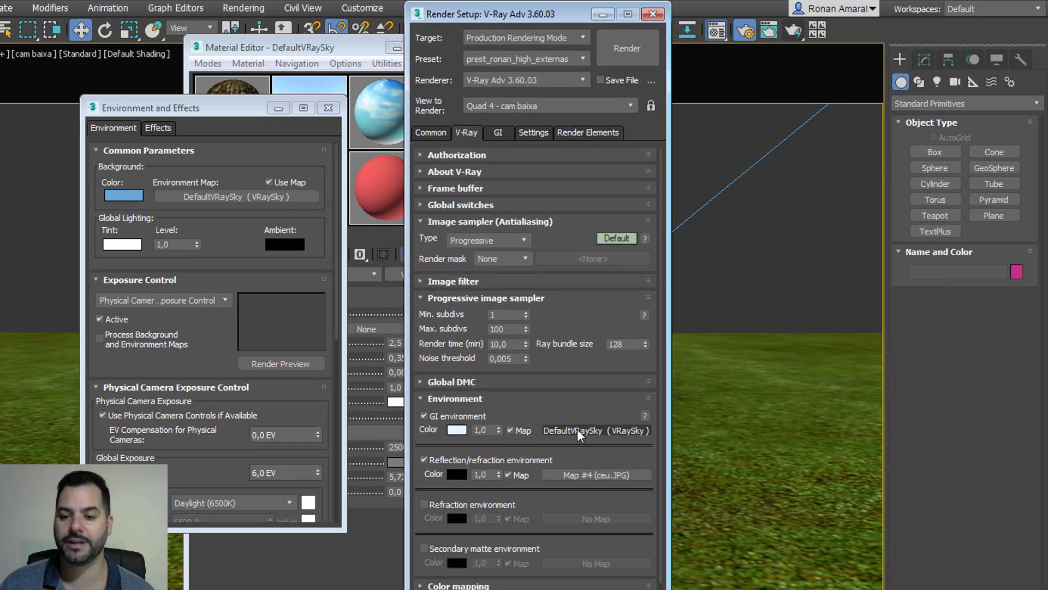
Turn off the GI environment map to view its plain colour, then turn the map back on
{"action": "scroll", "coordinate": [567, 424], "scroll_direction": "down", "scroll_amount": 2}
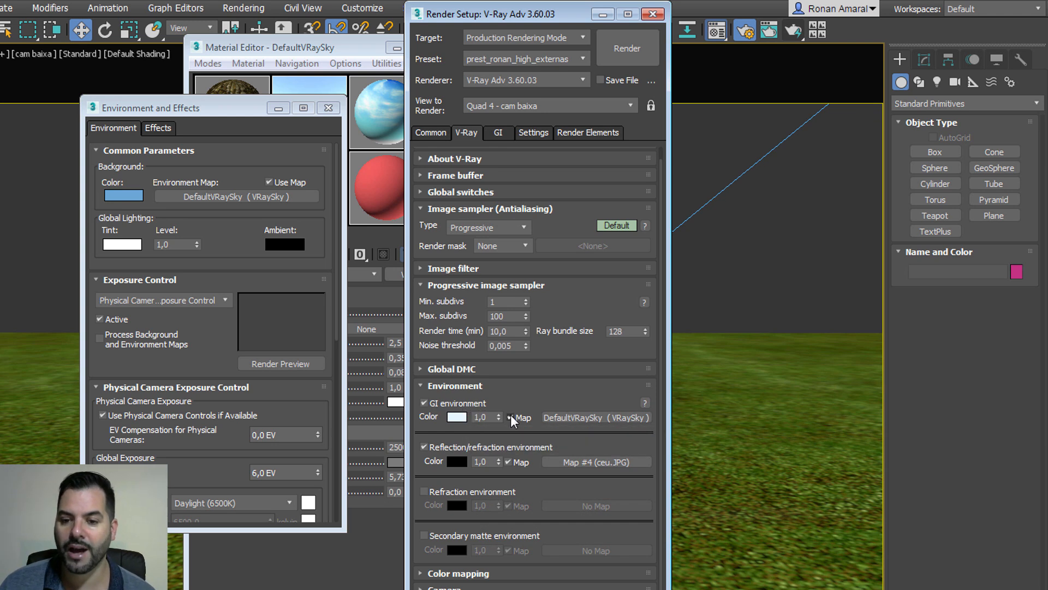
{"action": "left_click", "coordinate": [457, 418]}
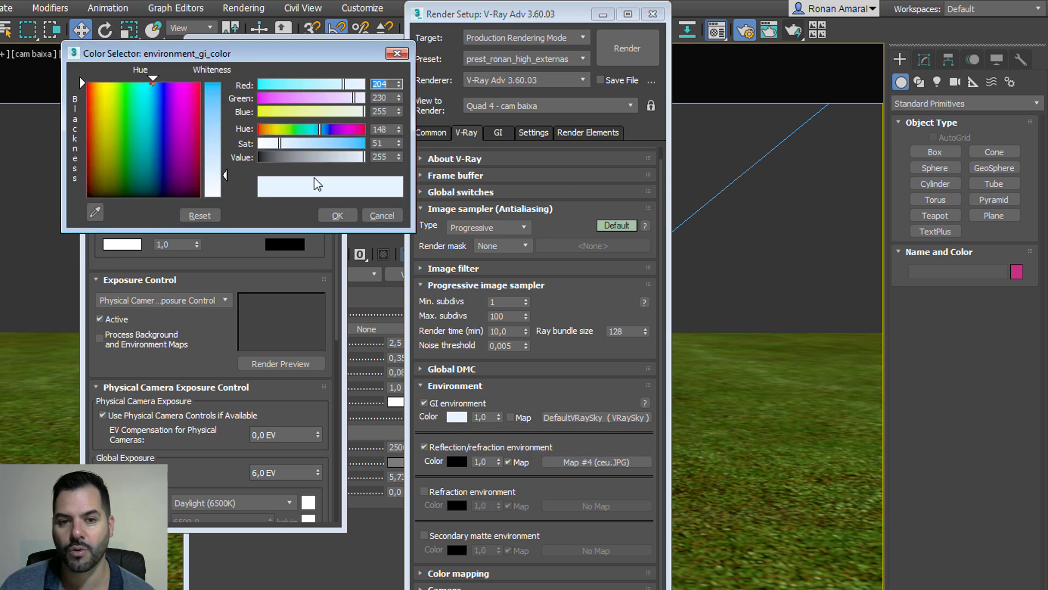
{"action": "left_click", "coordinate": [380, 216]}
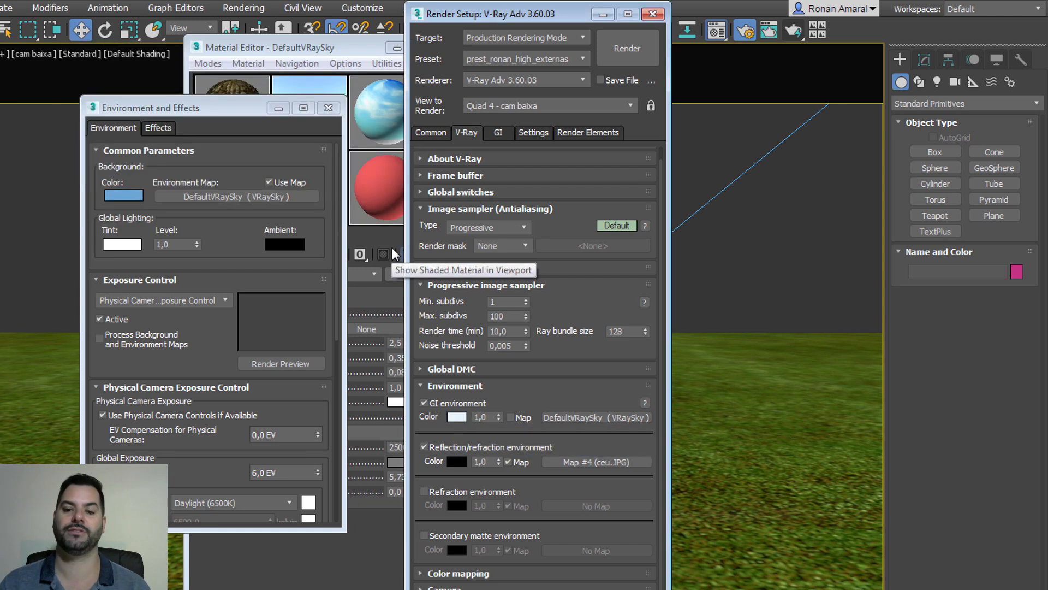
{"action": "left_click", "coordinate": [509, 417]}
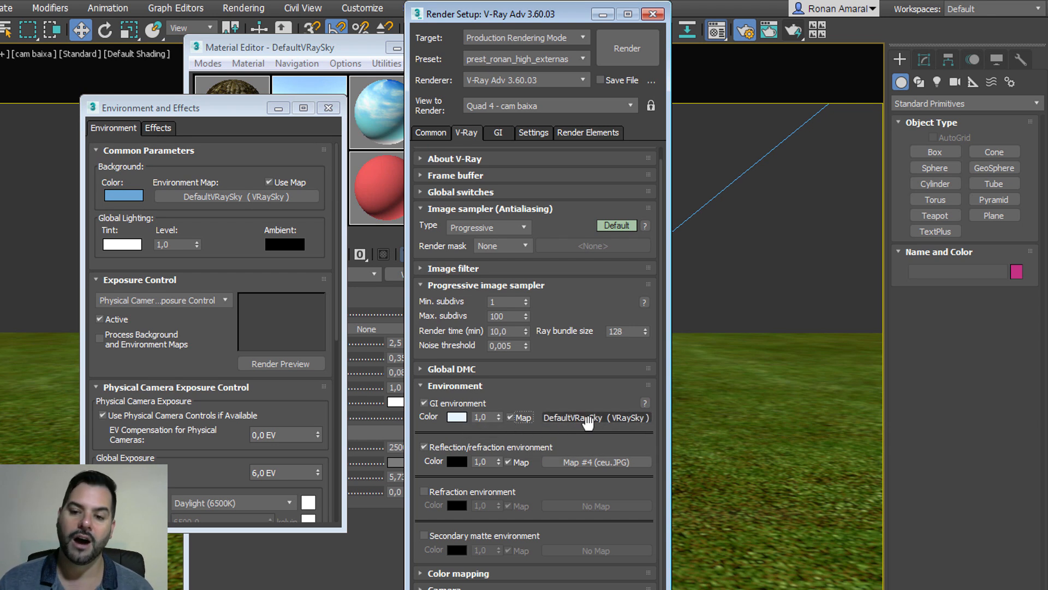
Load a new VRaySky map into the yellow material's sample slot
{"action": "left_click", "coordinate": [325, 50]}
{"action": "left_click", "coordinate": [328, 169]}
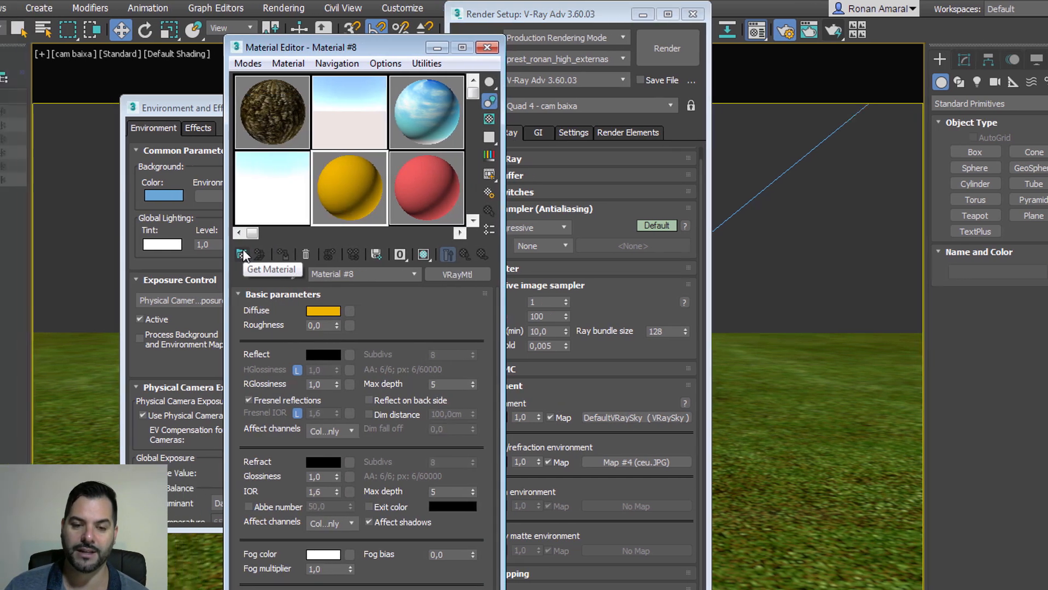
{"action": "left_click", "coordinate": [201, 254]}
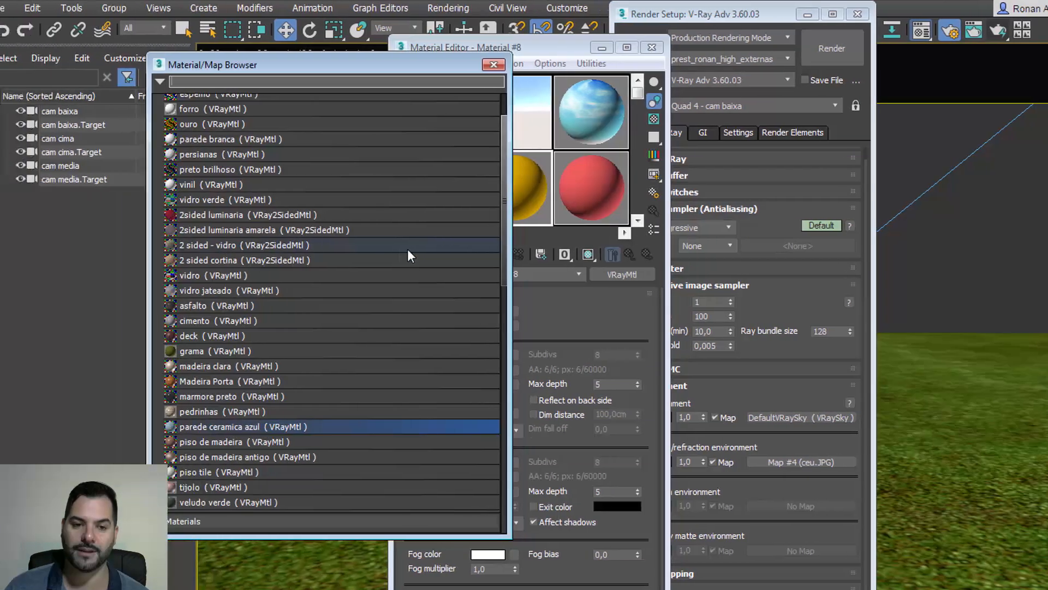
{"action": "left_click_drag", "start_coordinate": [520, 192], "coordinate": [543, 364]}
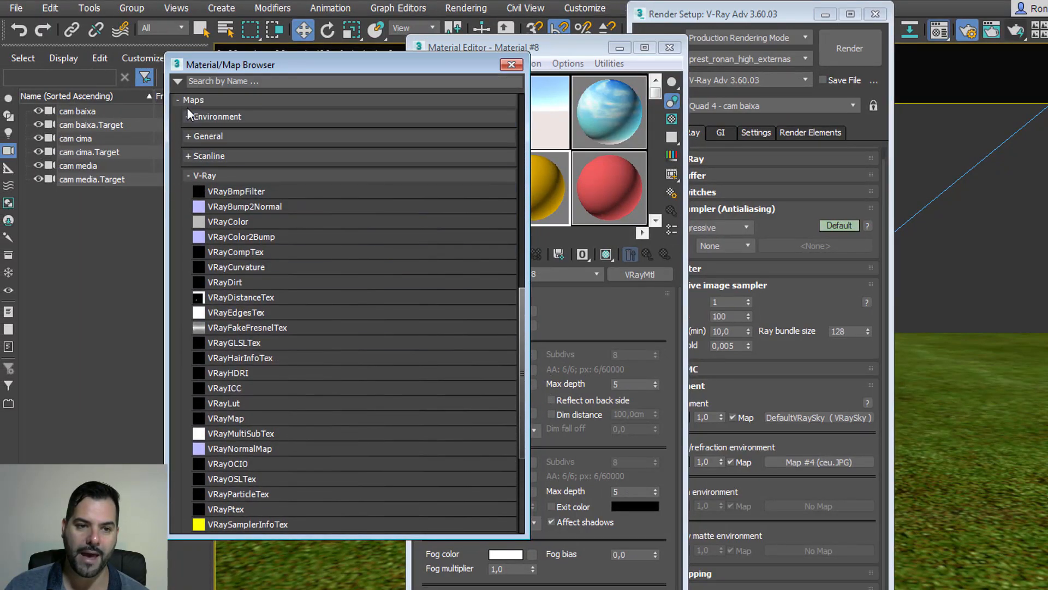
{"action": "left_click_drag", "start_coordinate": [522, 300], "coordinate": [527, 385]}
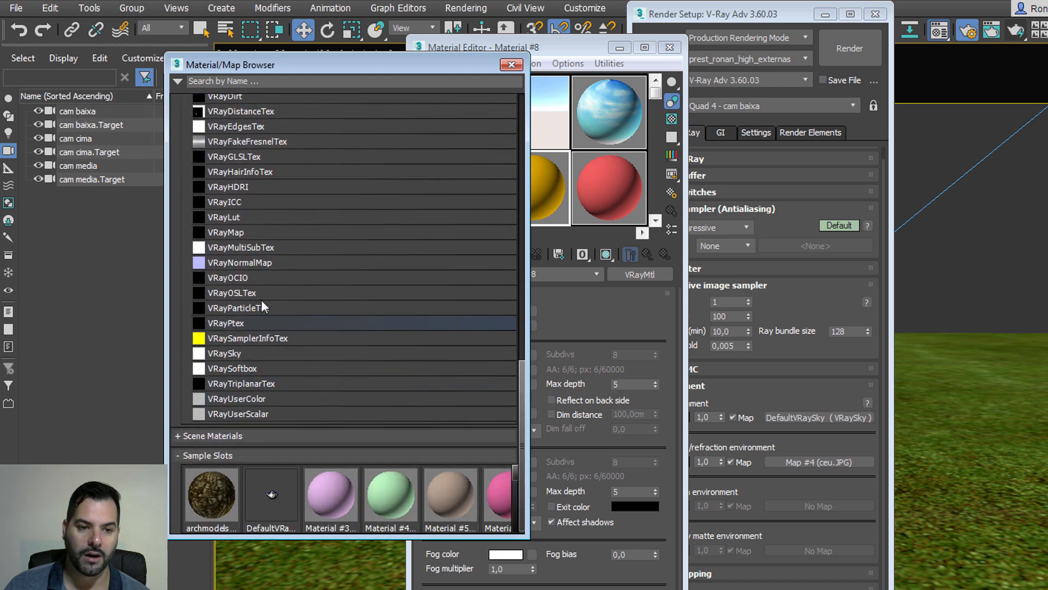
{"action": "left_click", "coordinate": [234, 353]}
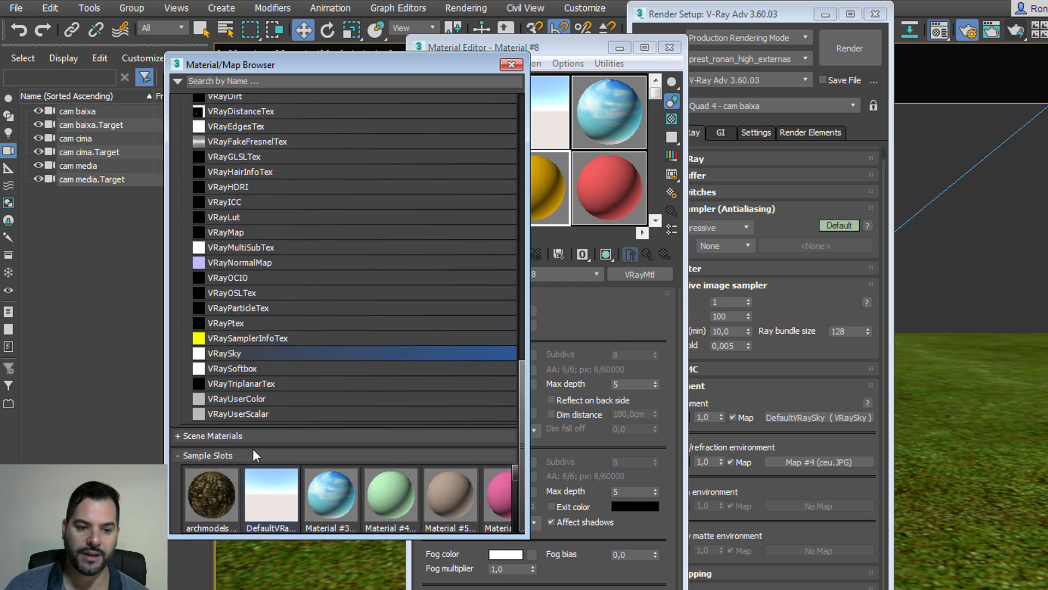
{"action": "double_click", "coordinate": [233, 355]}
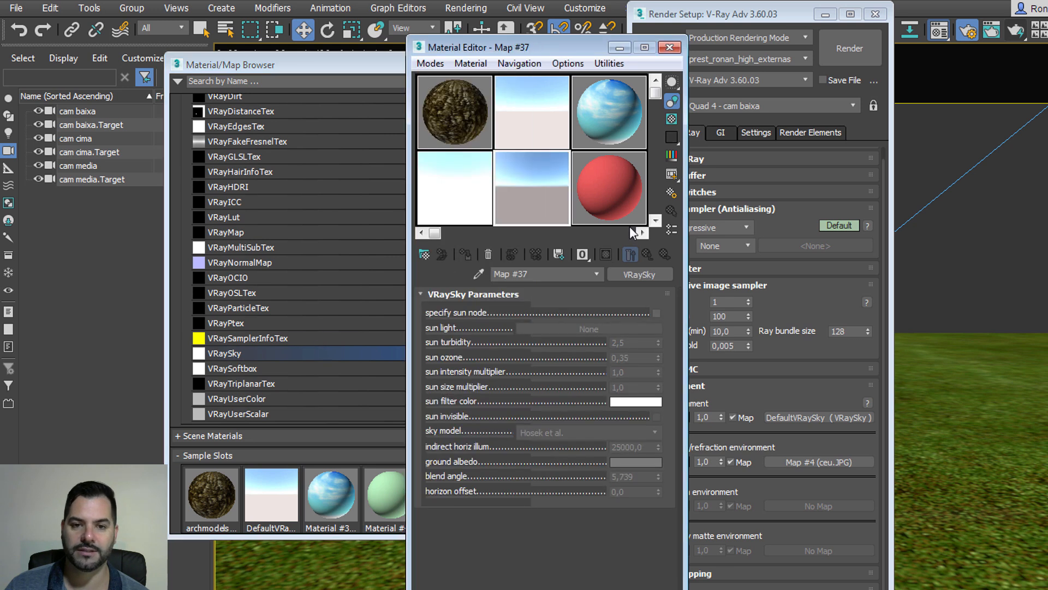
Enable the specify sun node option on the new sky map and set its sun intensity multiplier to 0,04
{"action": "left_click_drag", "start_coordinate": [519, 47], "coordinate": [398, 33]}
{"action": "left_click", "coordinate": [536, 299]}
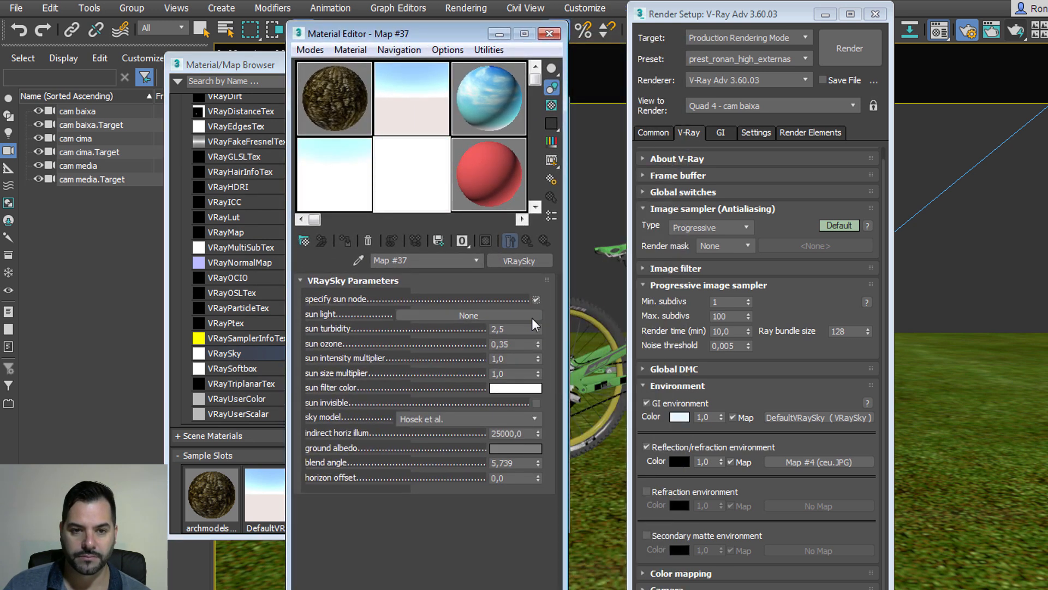
{"action": "left_click_drag", "start_coordinate": [537, 358], "coordinate": [561, 432]}
{"action": "left_click", "coordinate": [539, 357]}
{"action": "left_click", "coordinate": [538, 357]}
{"action": "left_click", "coordinate": [538, 357]}
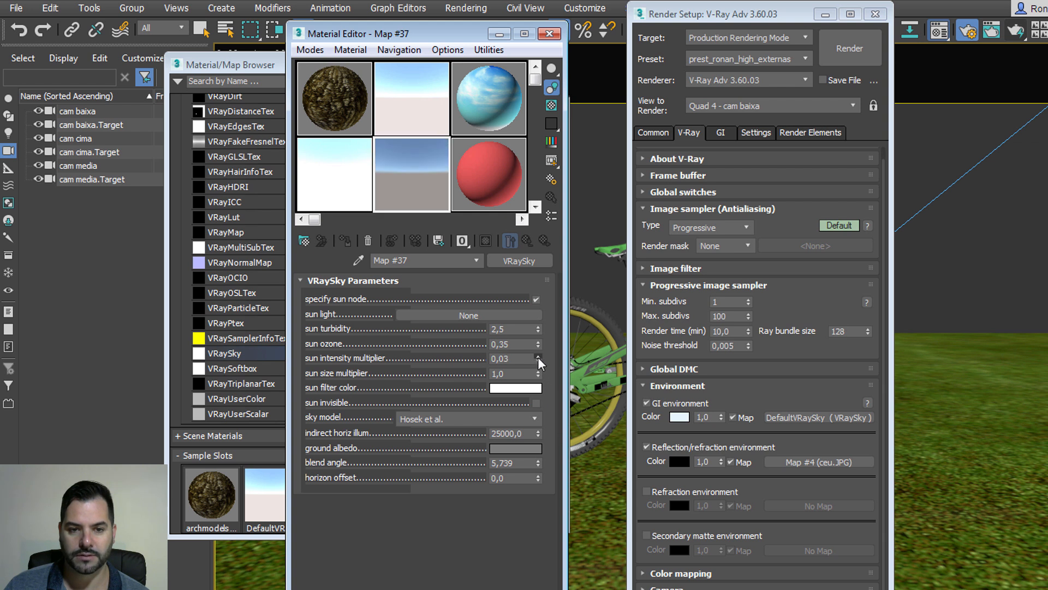
{"action": "left_click", "coordinate": [539, 357]}
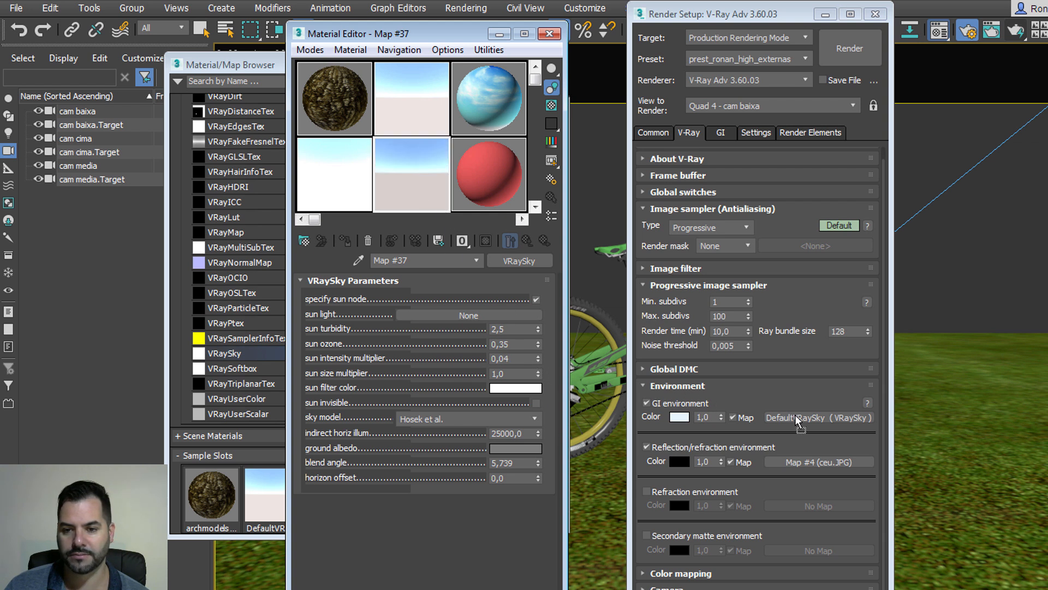
Assign the new VRaySky map to the GI environment slot as an instance
{"action": "left_click_drag", "start_coordinate": [798, 420], "coordinate": [798, 421]}
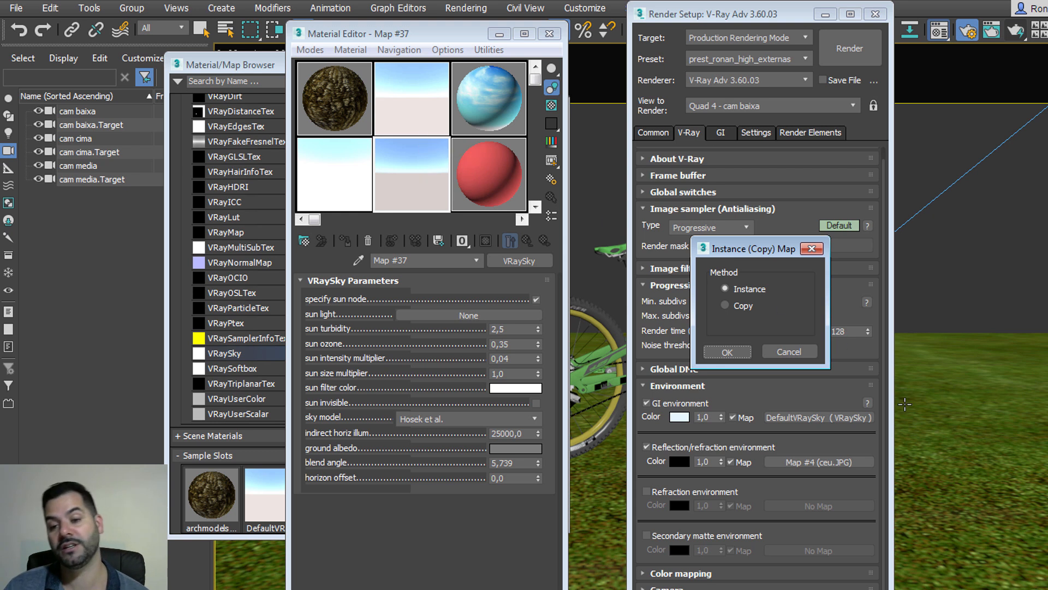
{"action": "left_click", "coordinate": [727, 352]}
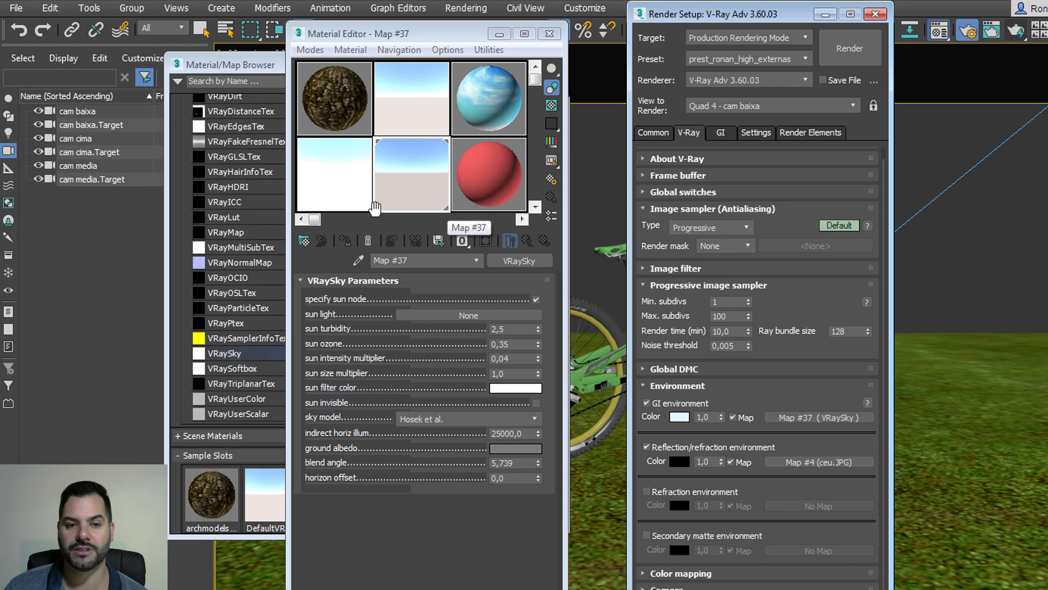
Open the new sky map's name for editing
{"action": "left_click", "coordinate": [525, 242]}
{"action": "left_click_drag", "start_coordinate": [402, 251], "coordinate": [369, 245]}
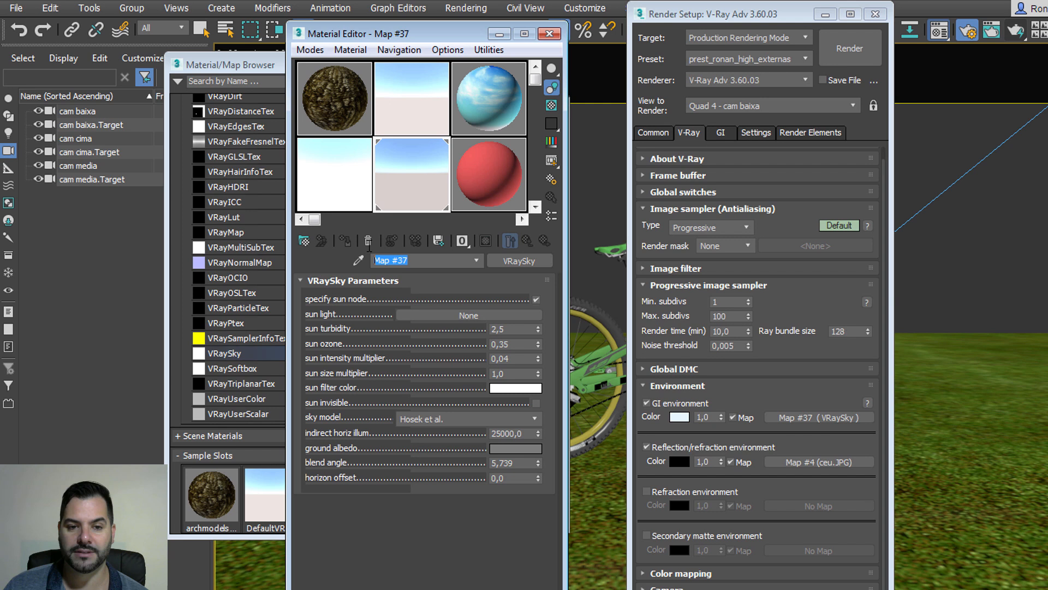
Replace the red material in the sixth sample slot with a new VRaySky map
{"action": "left_click", "coordinate": [396, 257]}
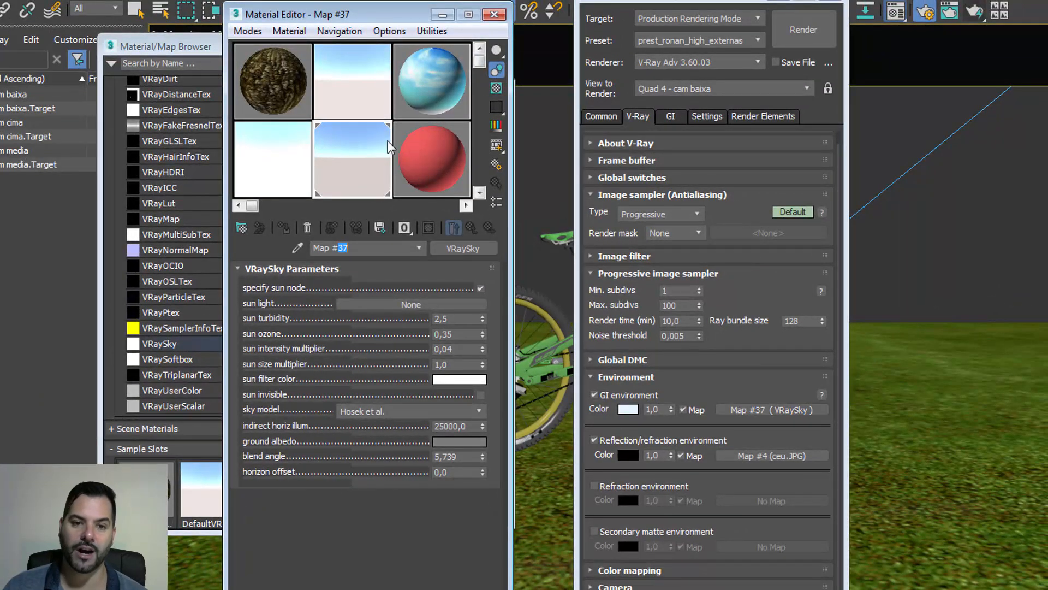
{"action": "left_click", "coordinate": [424, 150]}
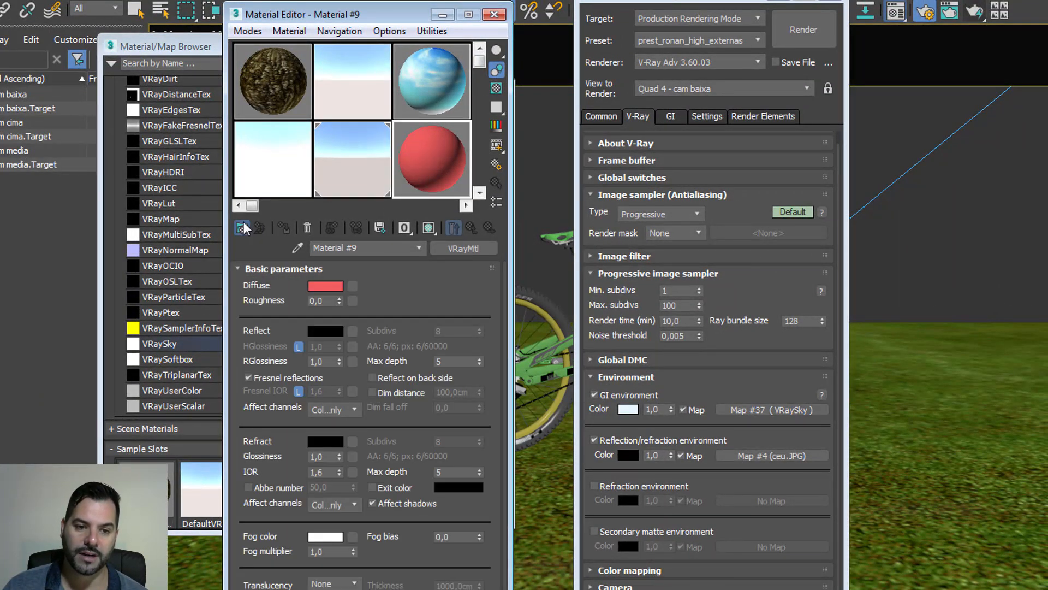
{"action": "left_click", "coordinate": [242, 224]}
{"action": "double_click", "coordinate": [166, 343]}
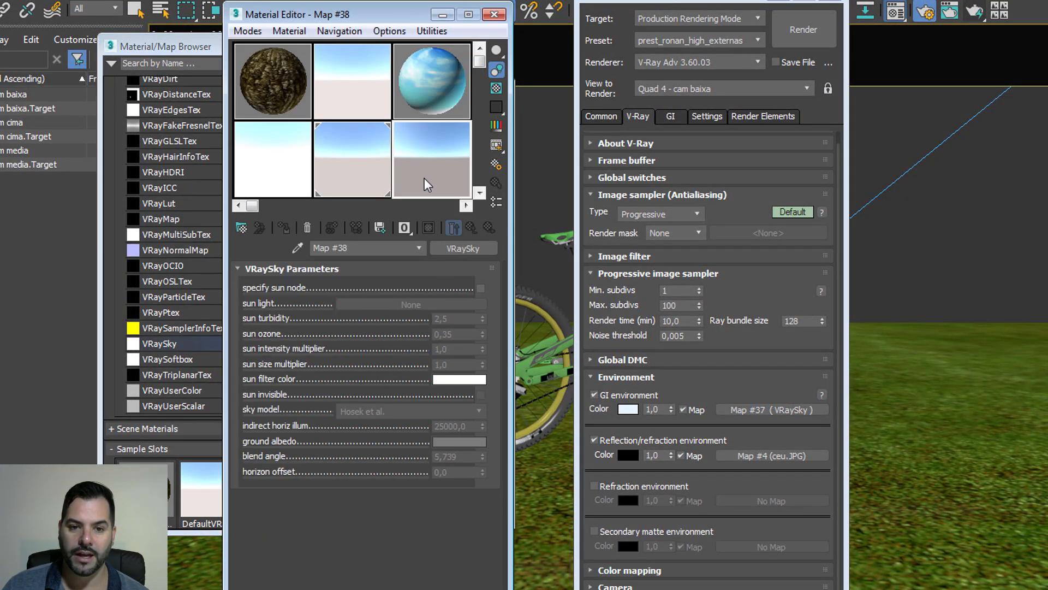
{"action": "left_click_drag", "start_coordinate": [425, 174], "coordinate": [421, 151]}
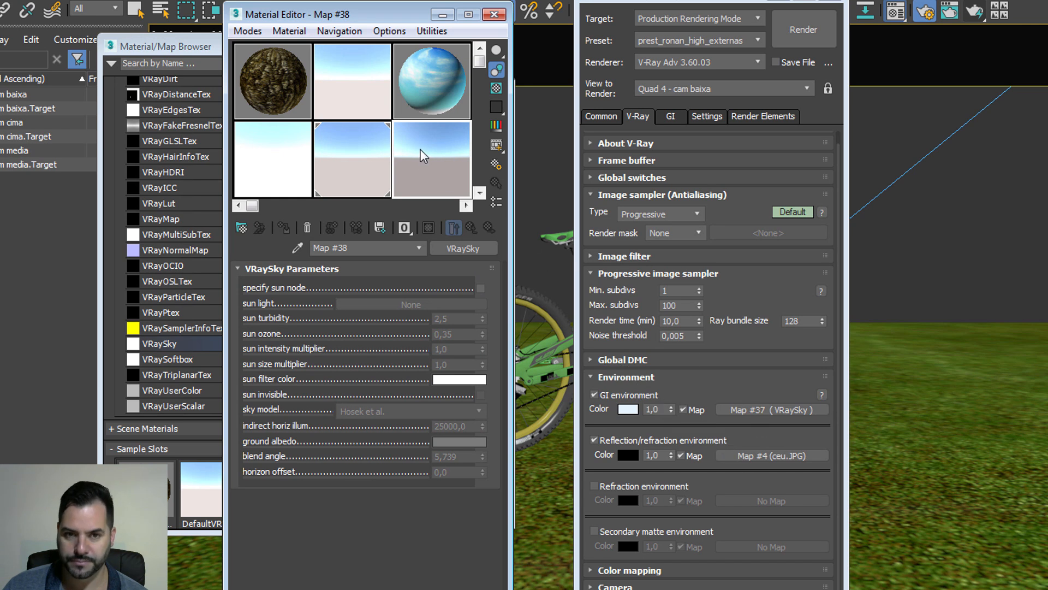
Close the Material Editor, Material/Map Browser and Environment and Effects windows, and move the Render Setup window clear of the bike
{"action": "left_click", "coordinate": [497, 18]}
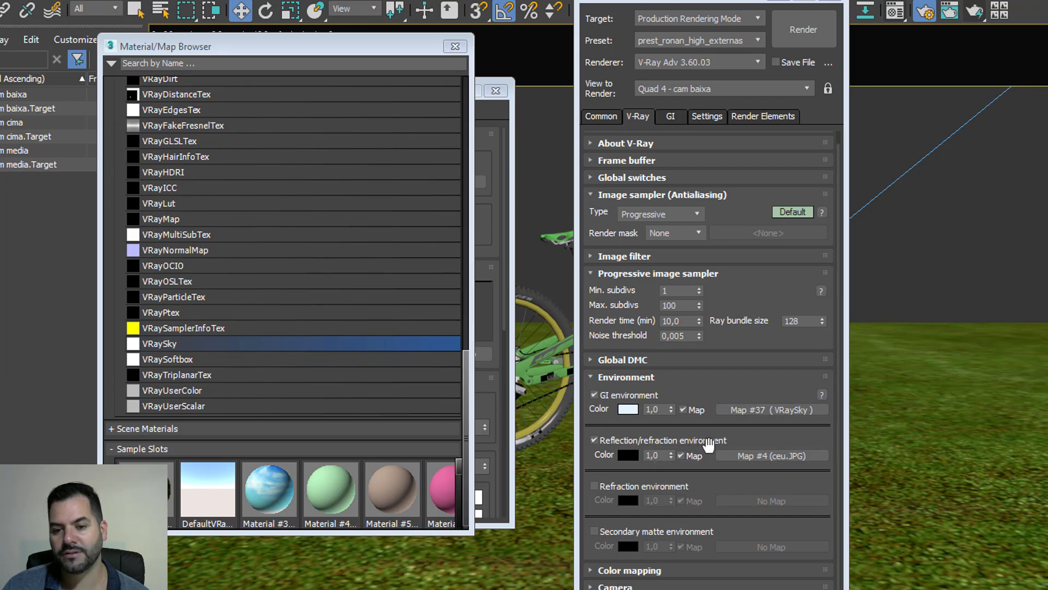
{"action": "left_click", "coordinate": [455, 47]}
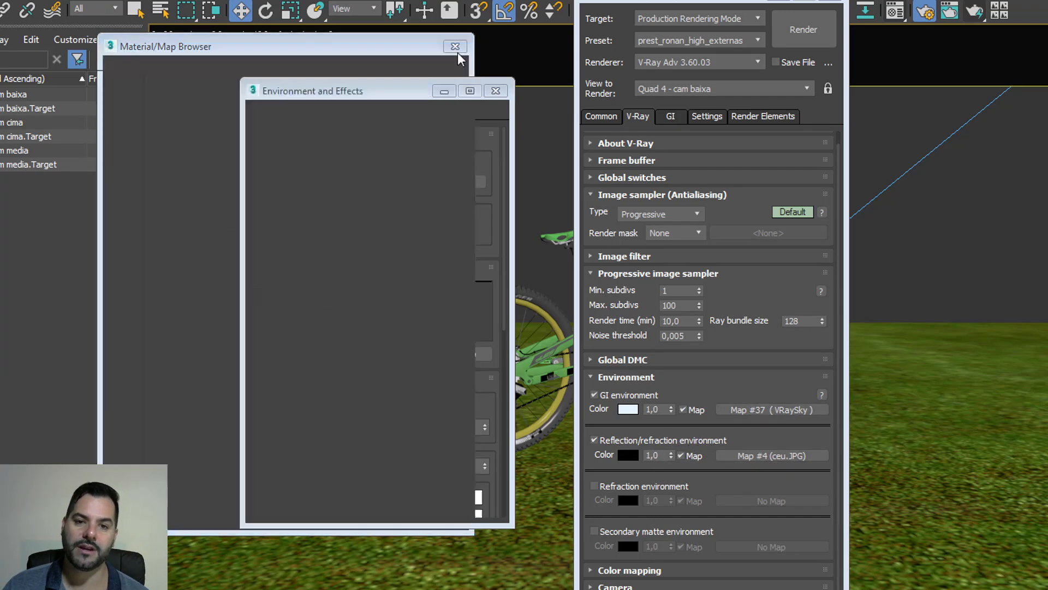
{"action": "left_click", "coordinate": [496, 91]}
{"action": "left_click_drag", "start_coordinate": [619, 4], "coordinate": [679, 25]}
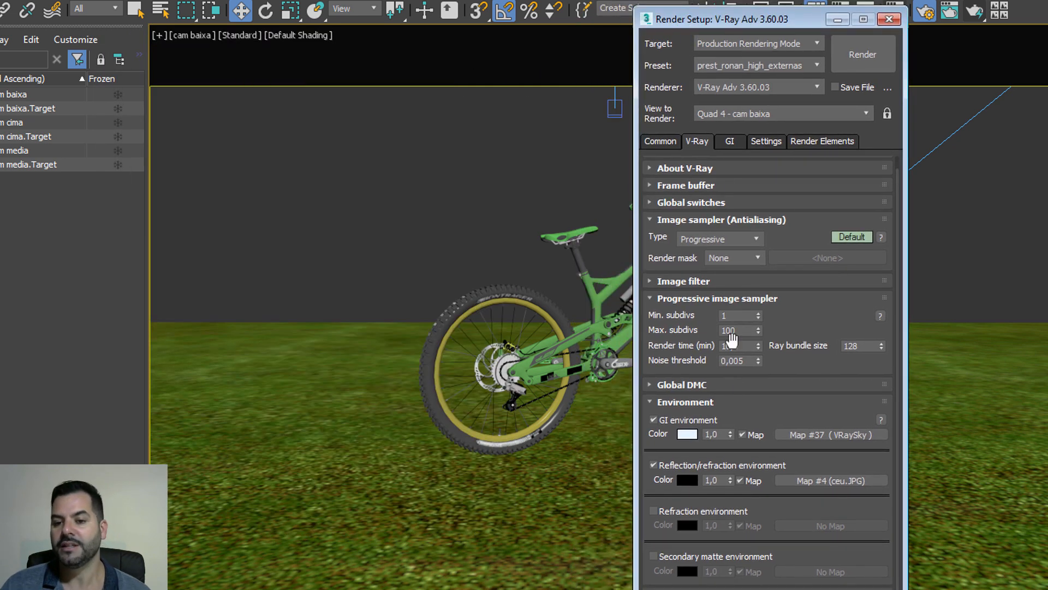
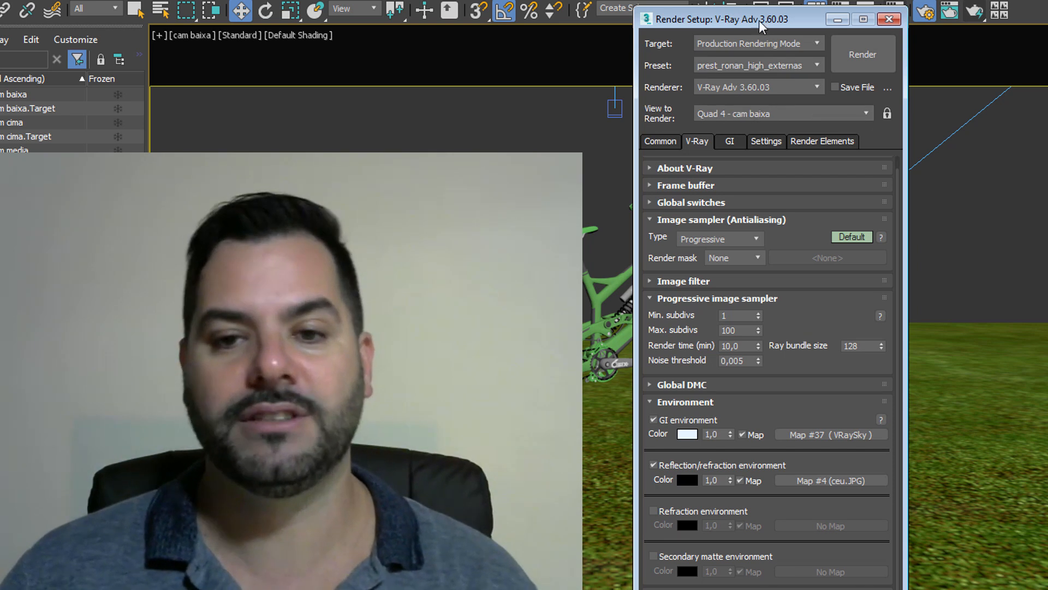
{"action": "left_click_drag", "start_coordinate": [759, 19], "coordinate": [260, 39]}
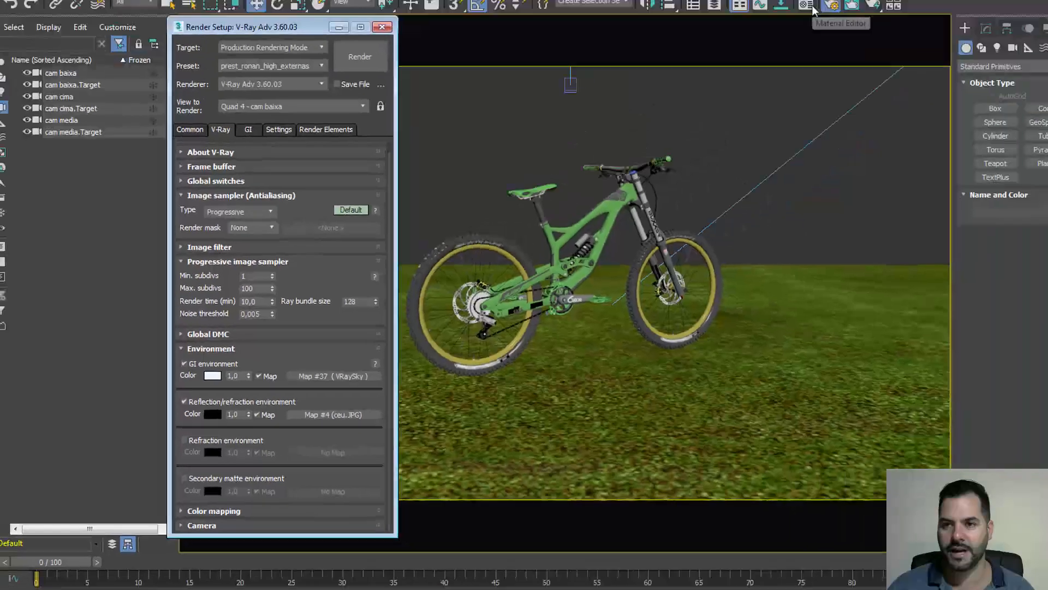
Reopen the Material Editor beside the Render Setup window and reset all its sample slots
{"action": "key", "text": "m"}
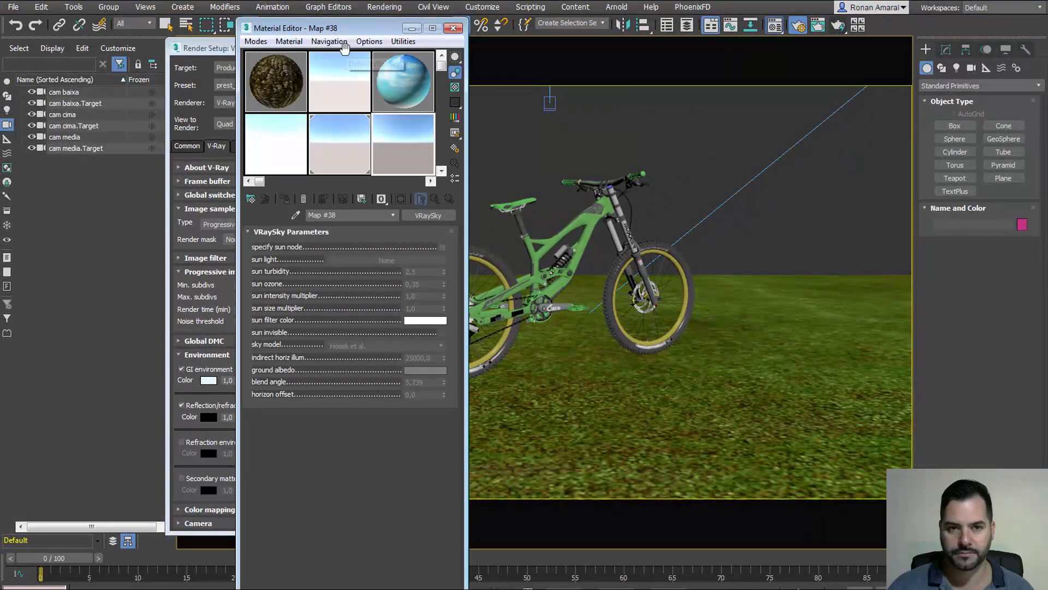
{"action": "left_click", "coordinate": [369, 41]}
{"action": "left_click_drag", "start_coordinate": [369, 28], "coordinate": [559, 43]}
{"action": "left_click", "coordinate": [559, 57]}
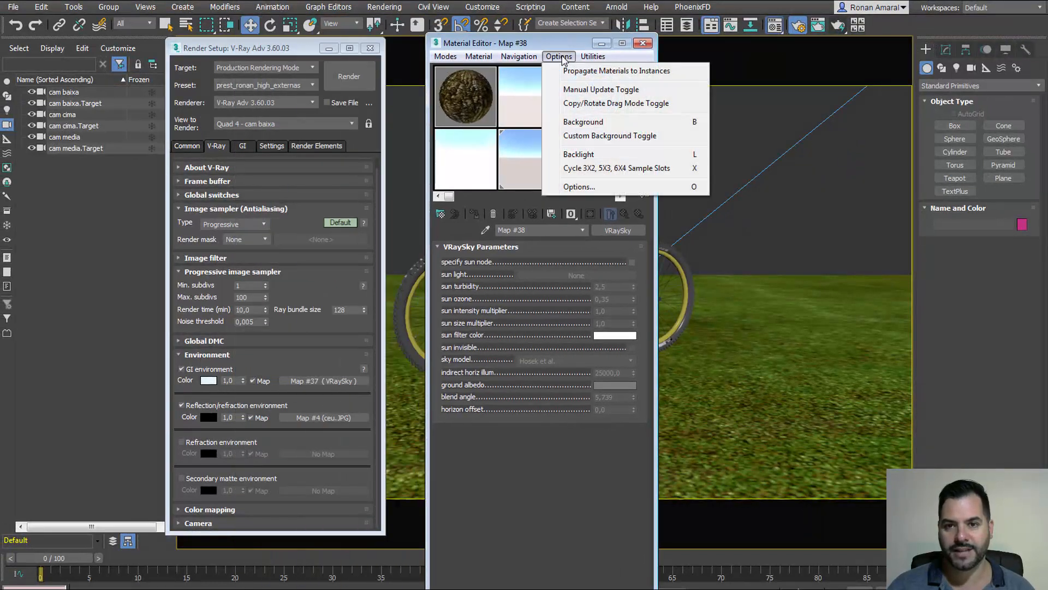
{"action": "mouse_move", "coordinate": [593, 56]}
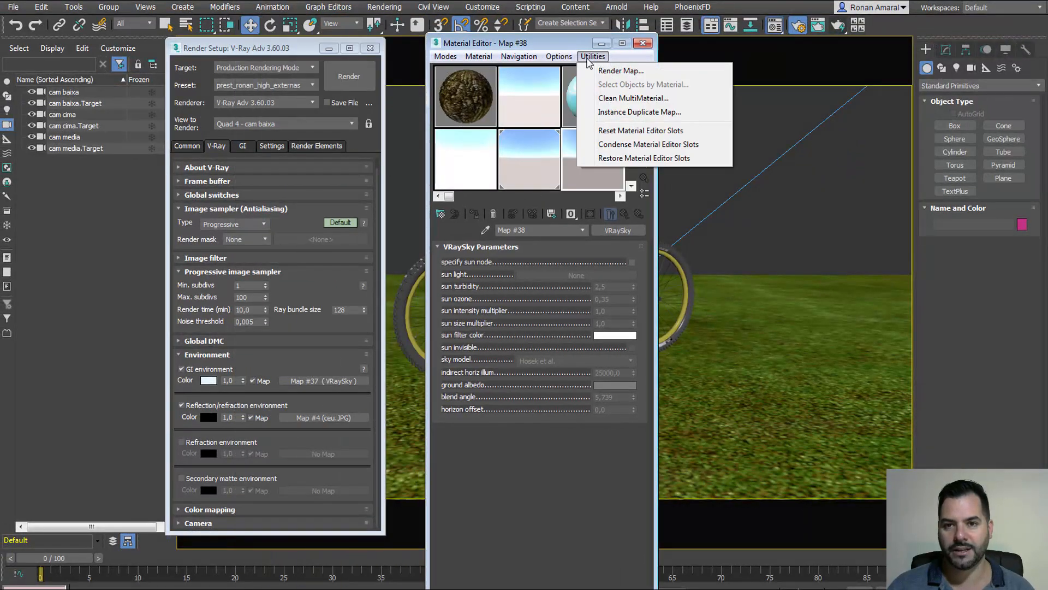
{"action": "left_click", "coordinate": [628, 131]}
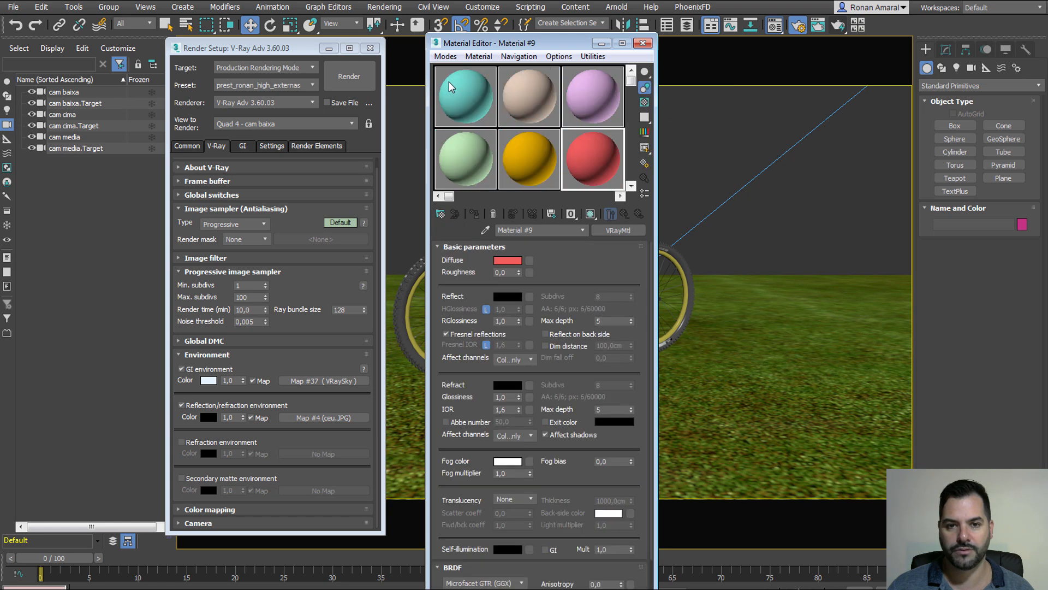
Instance the reflection/refraction environment map ceu.JPG into the first Material Editor sample slot
{"action": "left_click_drag", "start_coordinate": [320, 418], "coordinate": [433, 373]}
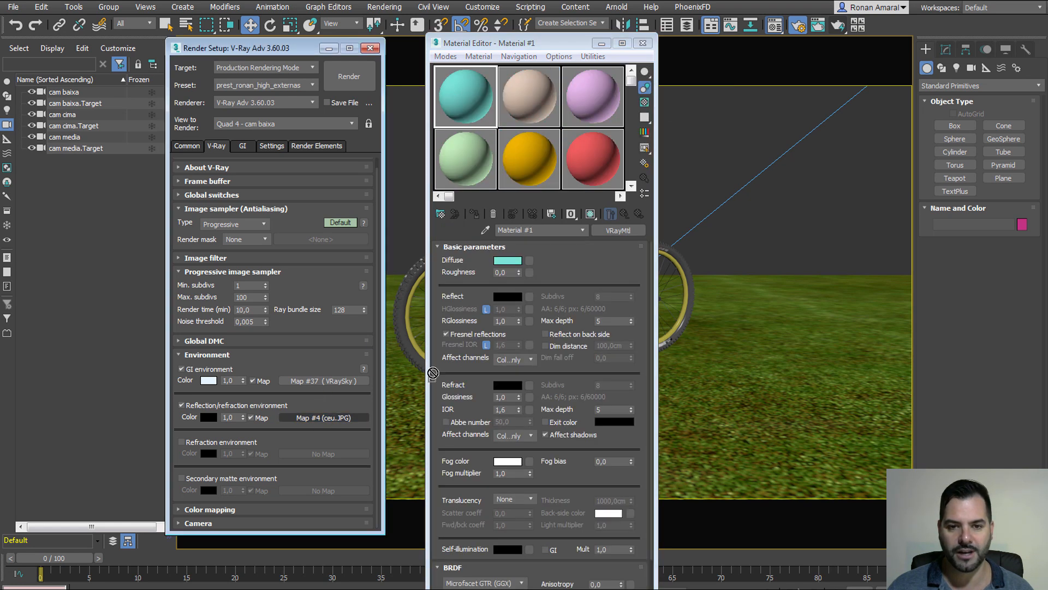
{"action": "left_click_drag", "start_coordinate": [476, 118], "coordinate": [478, 118]}
{"action": "left_click", "coordinate": [497, 362]}
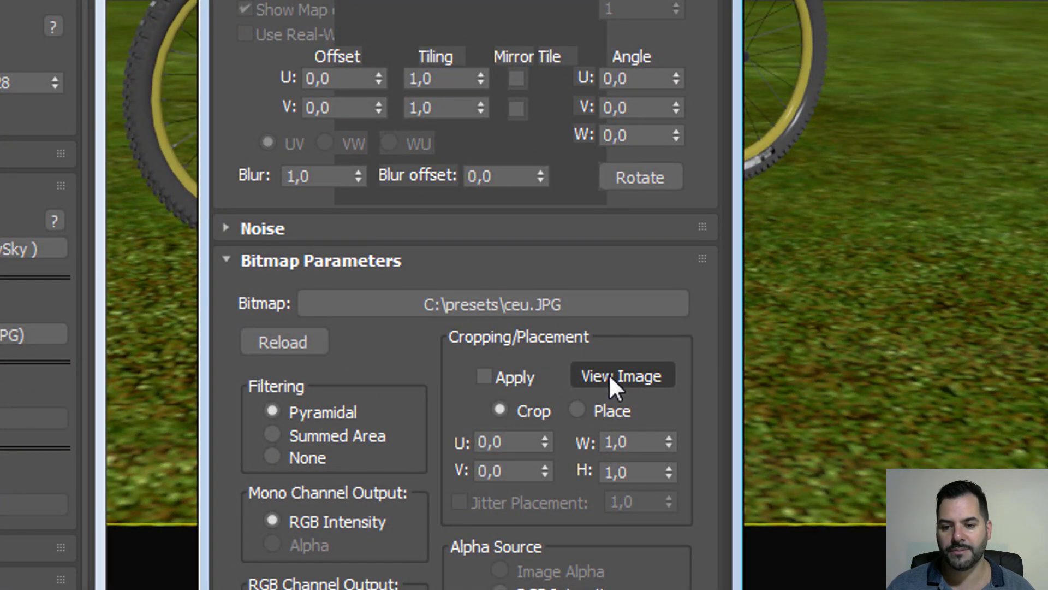
View the ceu.JPG sky image, close it, and move the Material Editor away from the bike
{"action": "left_click", "coordinate": [609, 376]}
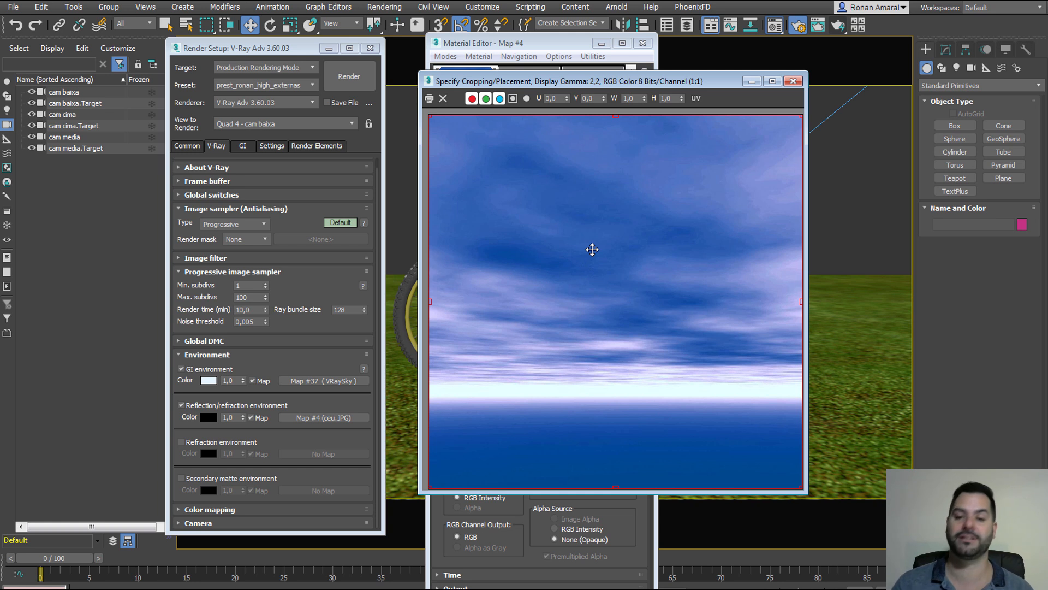
{"action": "left_click", "coordinate": [793, 82]}
{"action": "left_click_drag", "start_coordinate": [568, 48], "coordinate": [801, 75]}
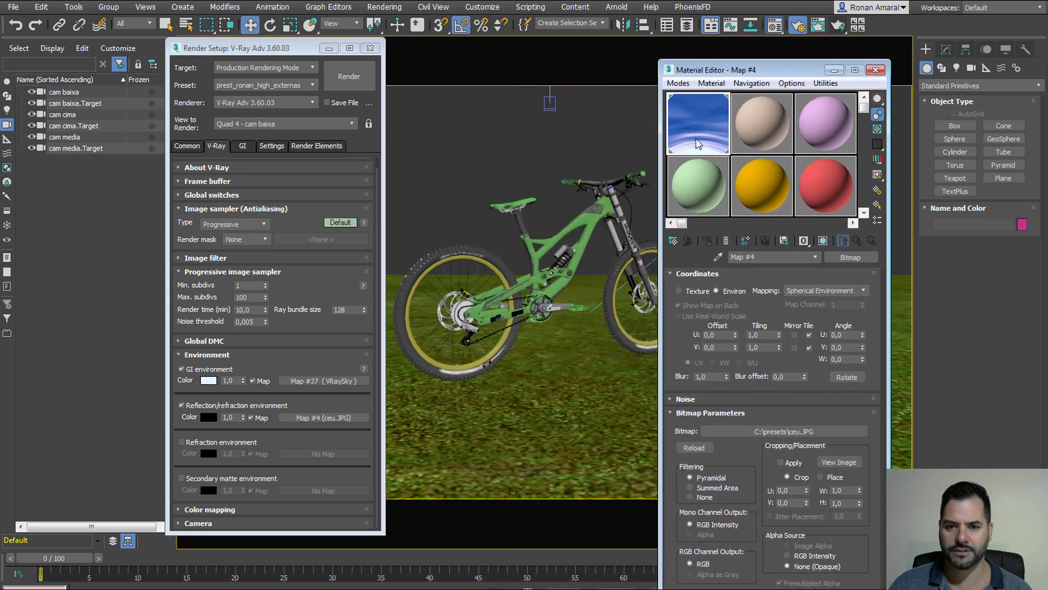
Create a teapot with a radius of about 34.6 cm on the grass in front of the bike
{"action": "left_click", "coordinate": [578, 222]}
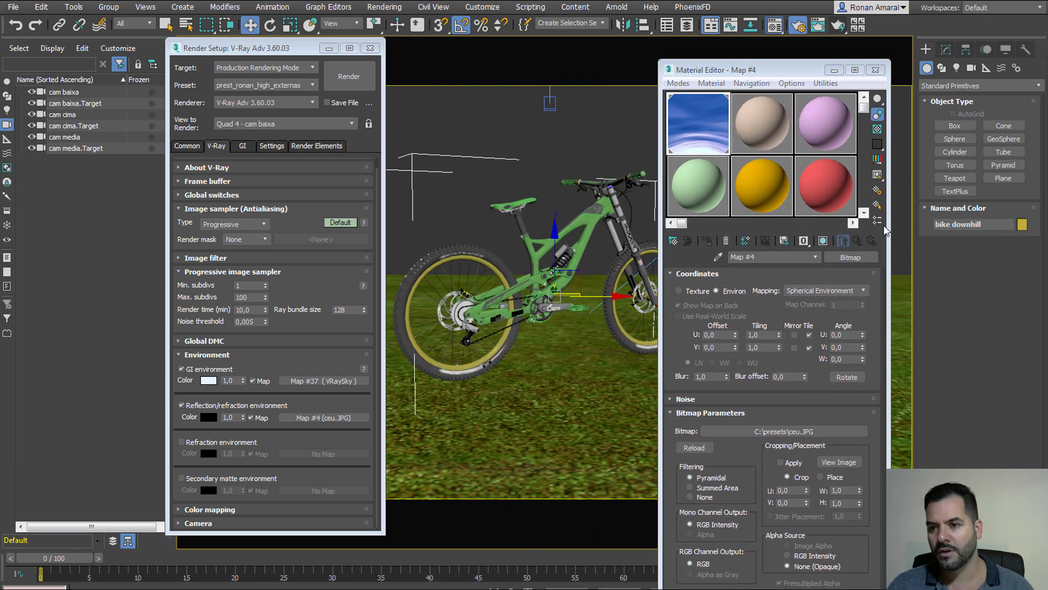
{"action": "left_click", "coordinate": [955, 178]}
{"action": "left_click_drag", "start_coordinate": [544, 366], "coordinate": [563, 282]}
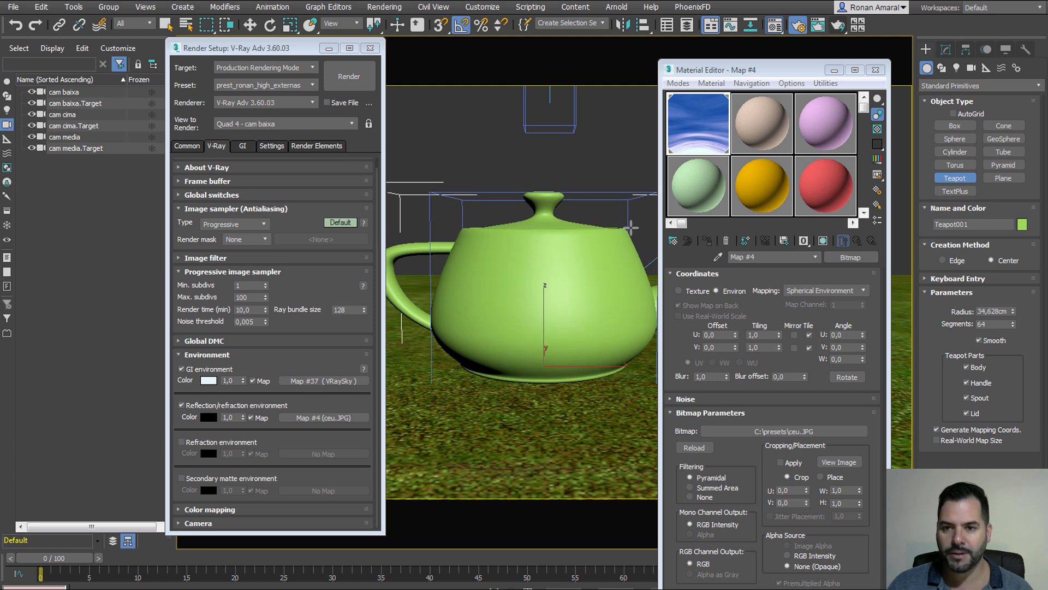
Load the cromo VRayMtl from the preset_ronan_materiais.mat library into the light green sample slot
{"action": "left_click", "coordinate": [701, 192]}
{"action": "left_click", "coordinate": [674, 242]}
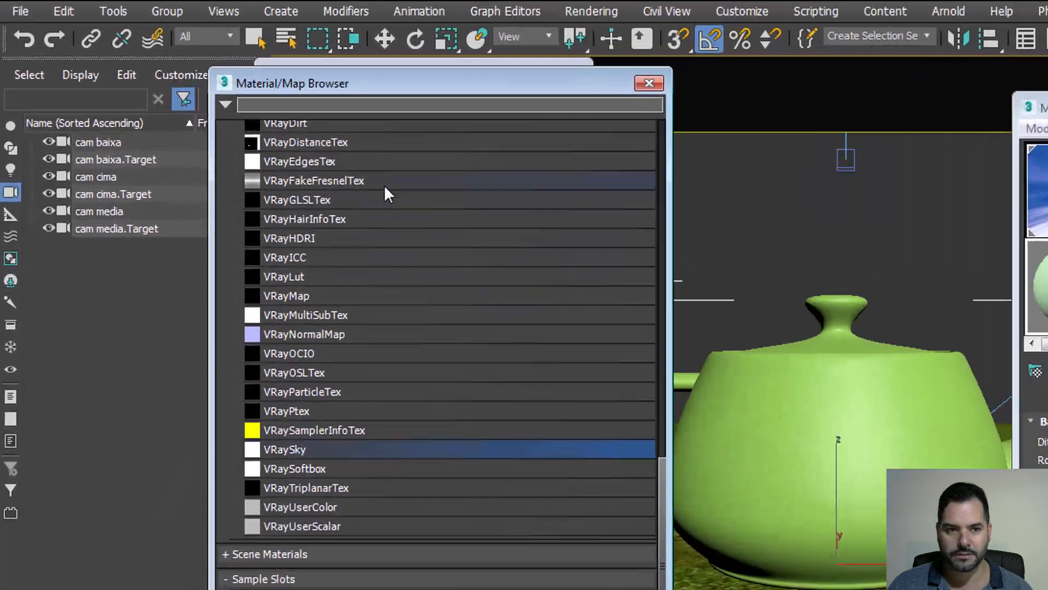
{"action": "scroll", "coordinate": [388, 262], "scroll_direction": "up", "scroll_amount": 15}
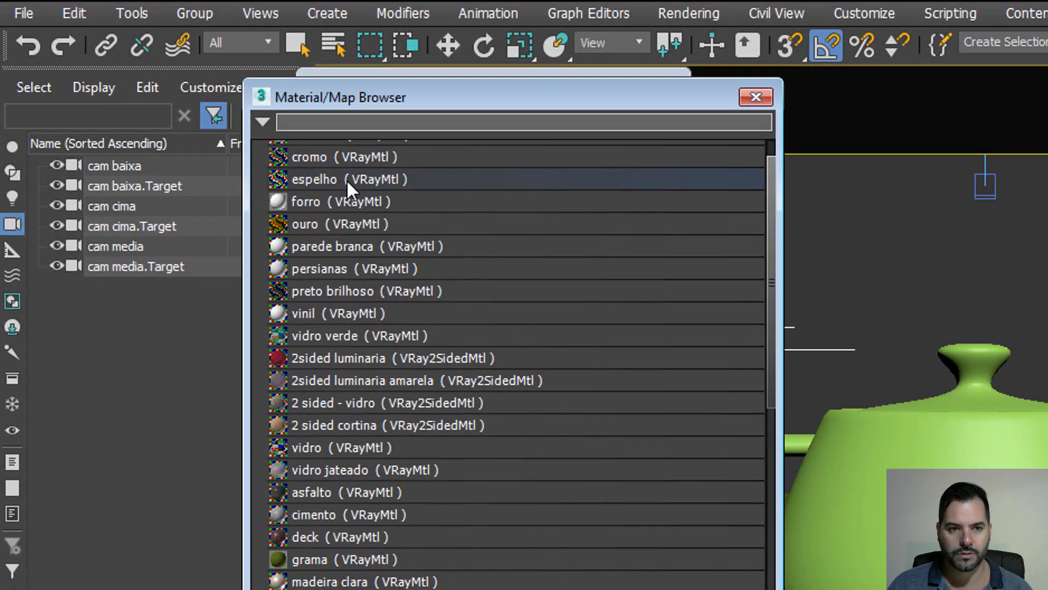
{"action": "scroll", "coordinate": [346, 179], "scroll_direction": "up", "scroll_amount": 2}
{"action": "left_click", "coordinate": [344, 200]}
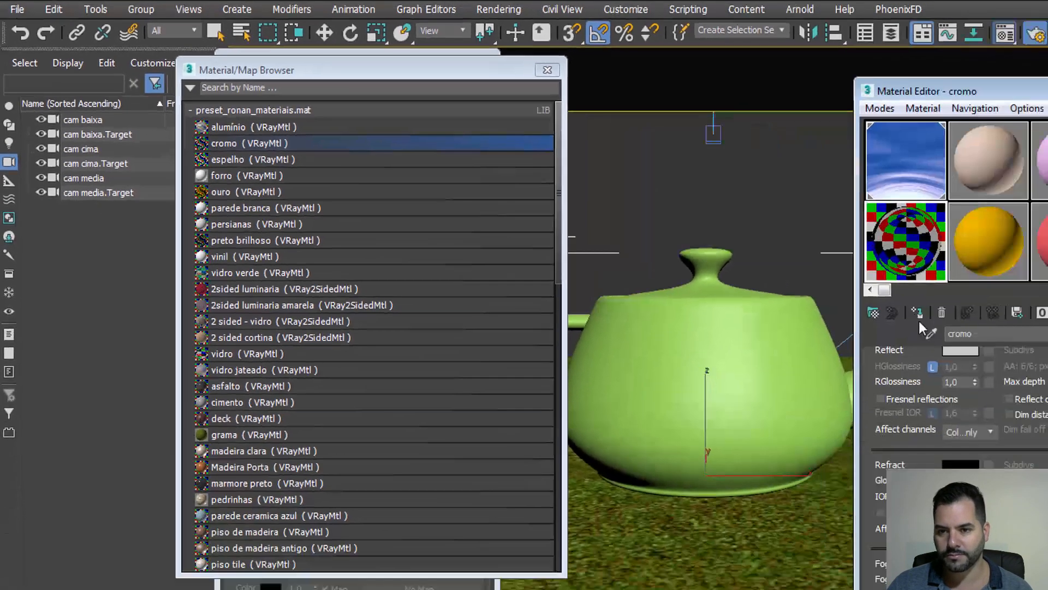
Assign the cromo material to the teapot, set its RGlossiness to 0.98, and close the Material/Map Browser
{"action": "left_click", "coordinate": [709, 241]}
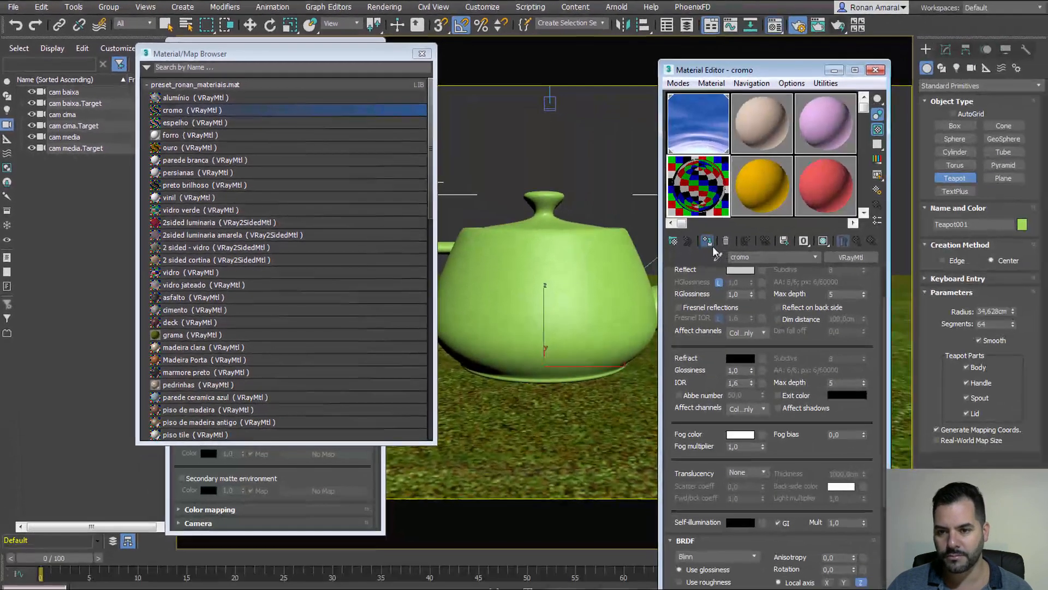
{"action": "left_click", "coordinate": [751, 296]}
{"action": "left_click", "coordinate": [422, 53]}
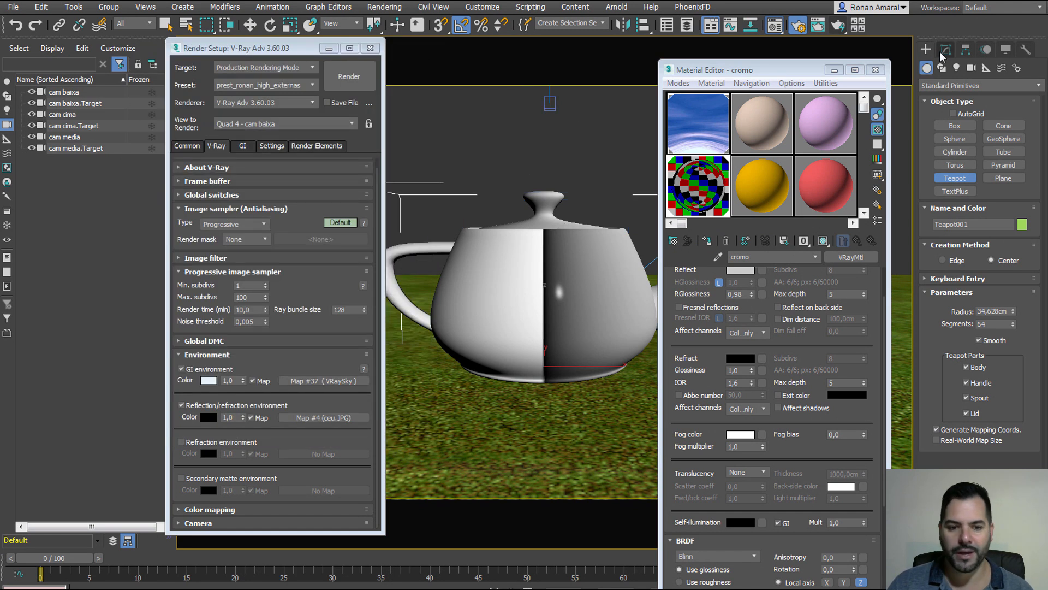
Test-render the cam baixa view, arrange the render windows to examine the teapot's reflections, and cancel the render
{"action": "left_click", "coordinate": [946, 49]}
{"action": "left_click", "coordinate": [926, 49]}
{"action": "left_click", "coordinate": [839, 26]}
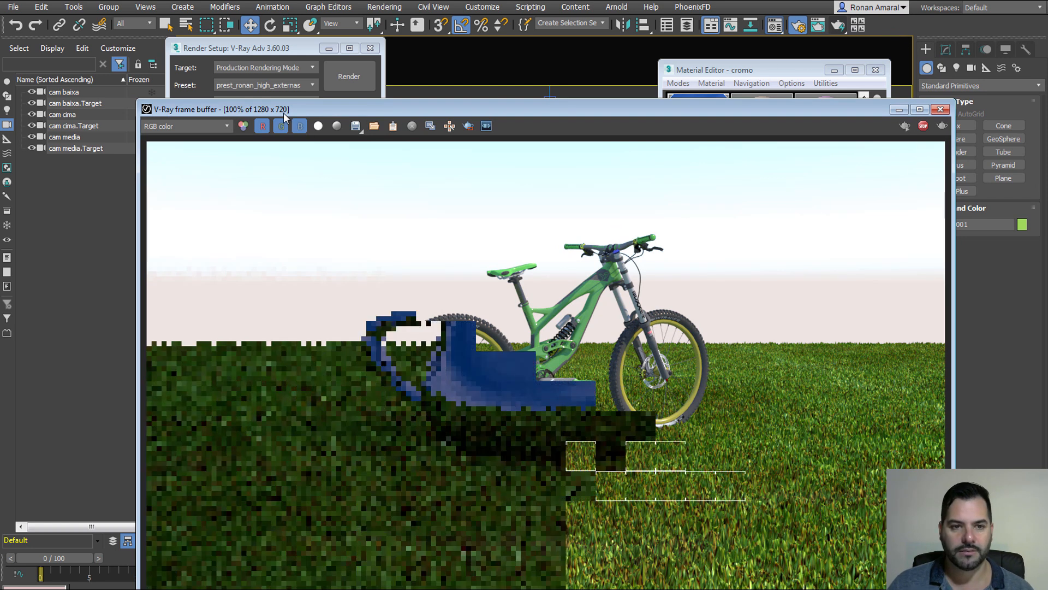
{"action": "left_click_drag", "start_coordinate": [283, 111], "coordinate": [418, 107]}
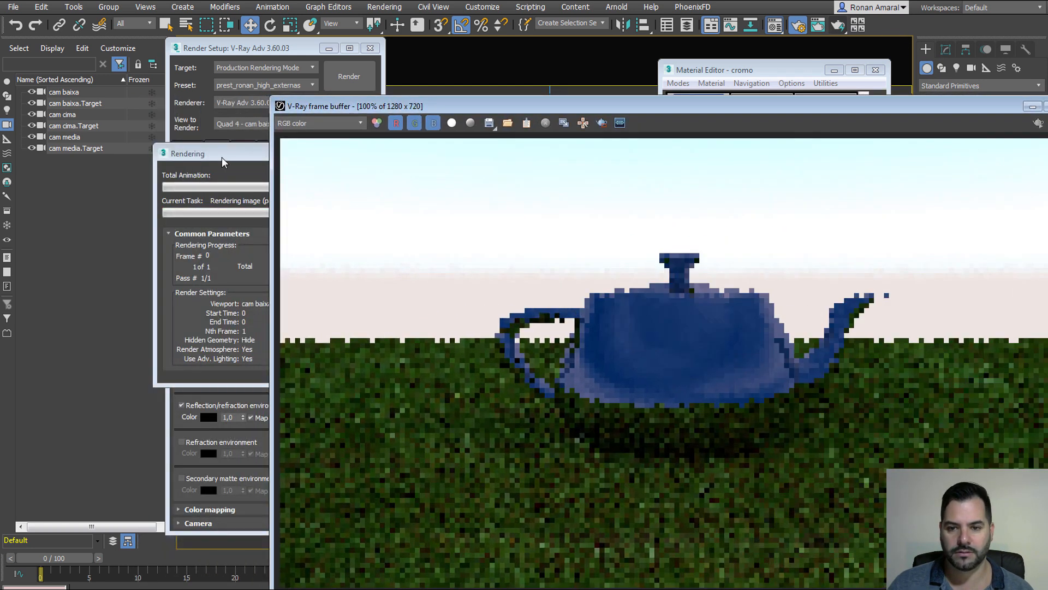
{"action": "left_click_drag", "start_coordinate": [555, 108], "coordinate": [396, 72]}
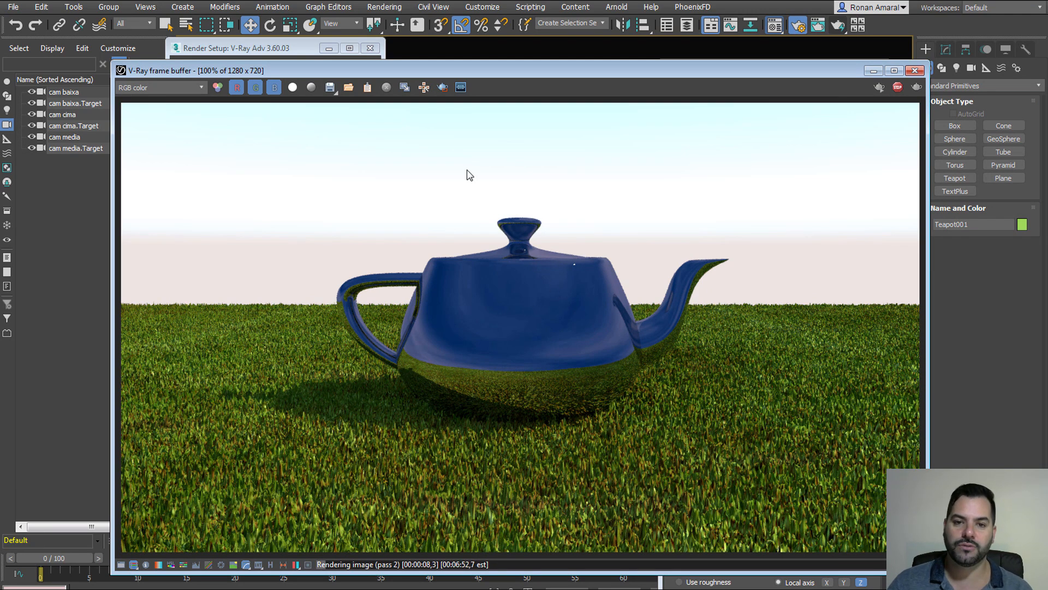
{"action": "left_click_drag", "start_coordinate": [464, 72], "coordinate": [509, 160]}
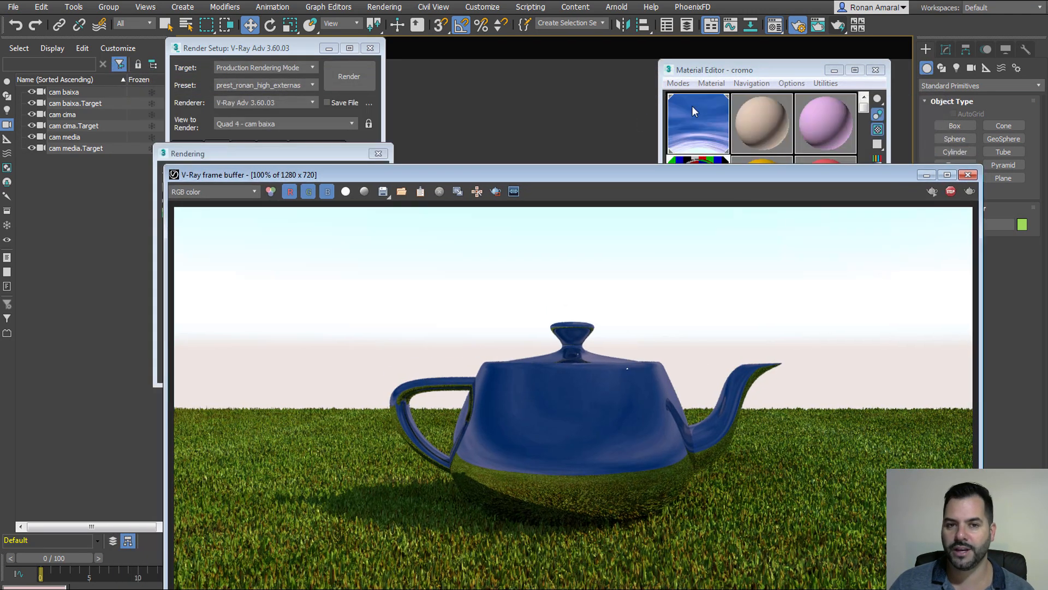
{"action": "left_click_drag", "start_coordinate": [345, 154], "coordinate": [574, 44]}
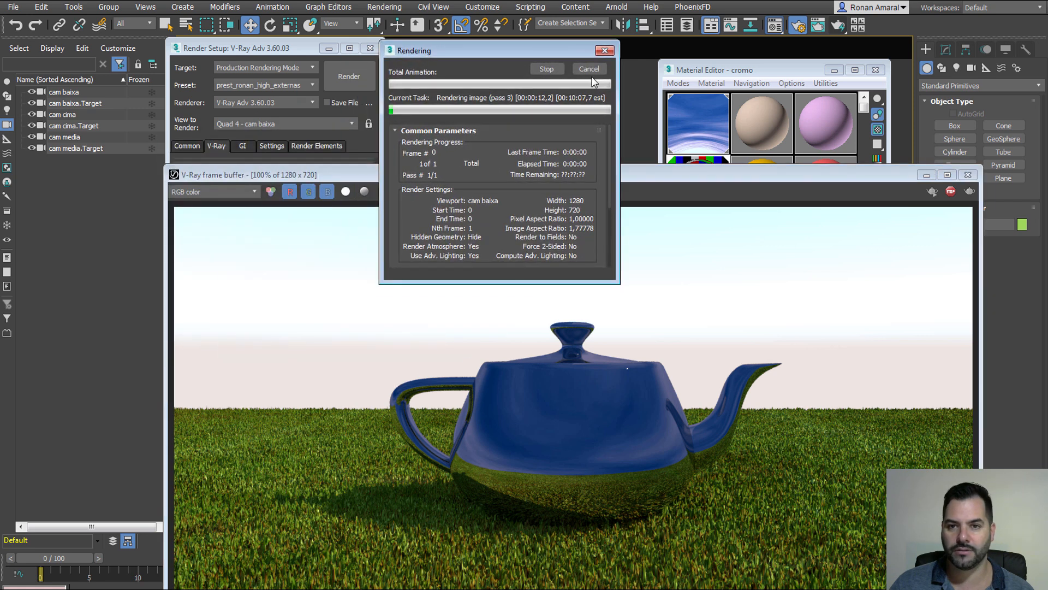
{"action": "left_click", "coordinate": [589, 69]}
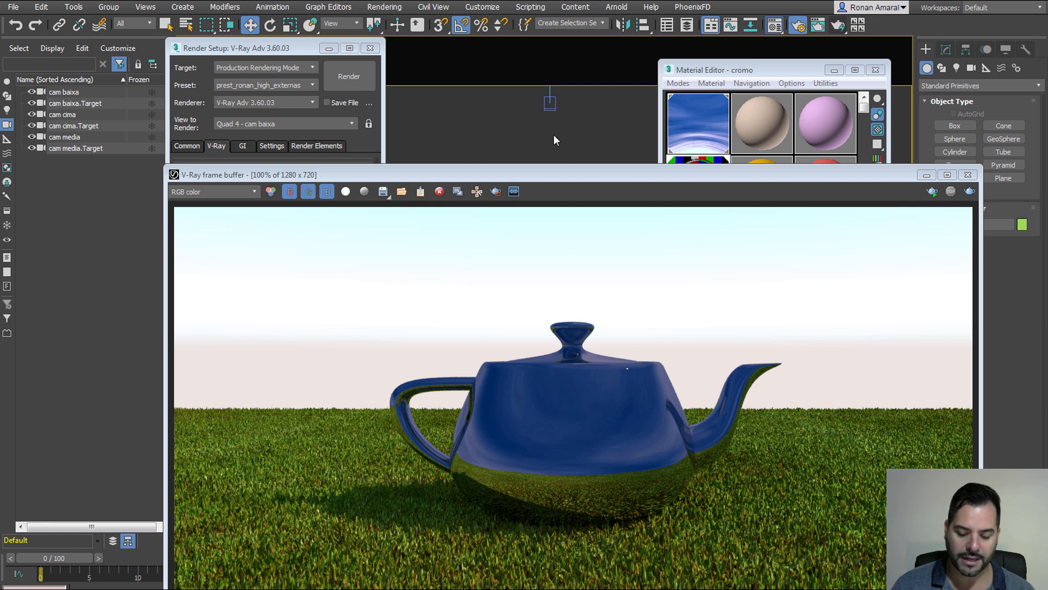
Instance the DefaultVRaySky background environment map from Environment and Effects into the second Material Editor sample slot
{"action": "key", "text": "8"}
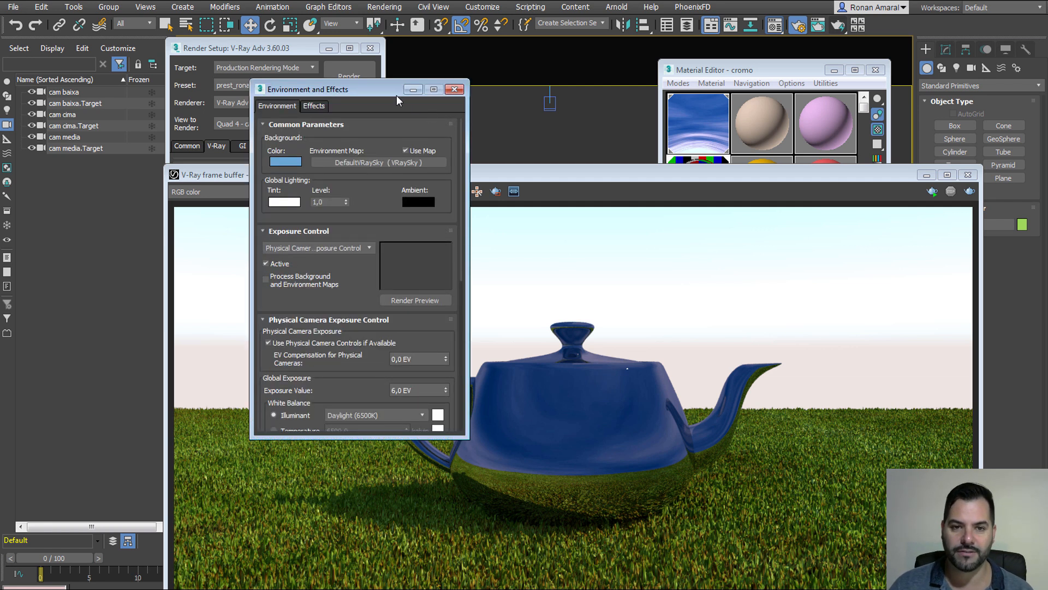
{"action": "left_click_drag", "start_coordinate": [397, 95], "coordinate": [402, 86]}
{"action": "left_click_drag", "start_coordinate": [392, 148], "coordinate": [632, 150]}
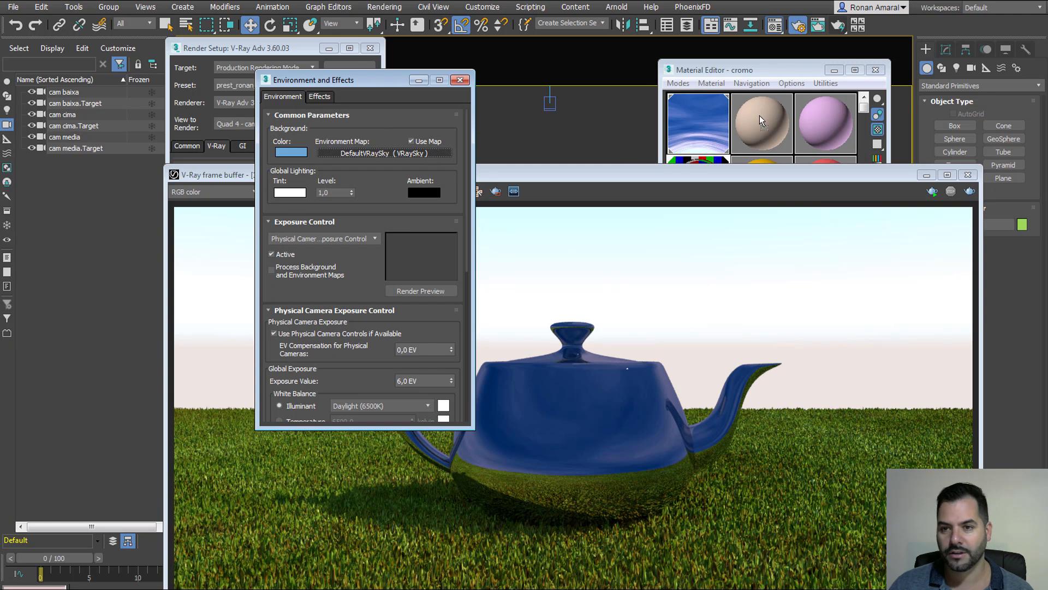
{"action": "left_click_drag", "start_coordinate": [759, 116], "coordinate": [759, 115]}
{"action": "left_click", "coordinate": [763, 388]}
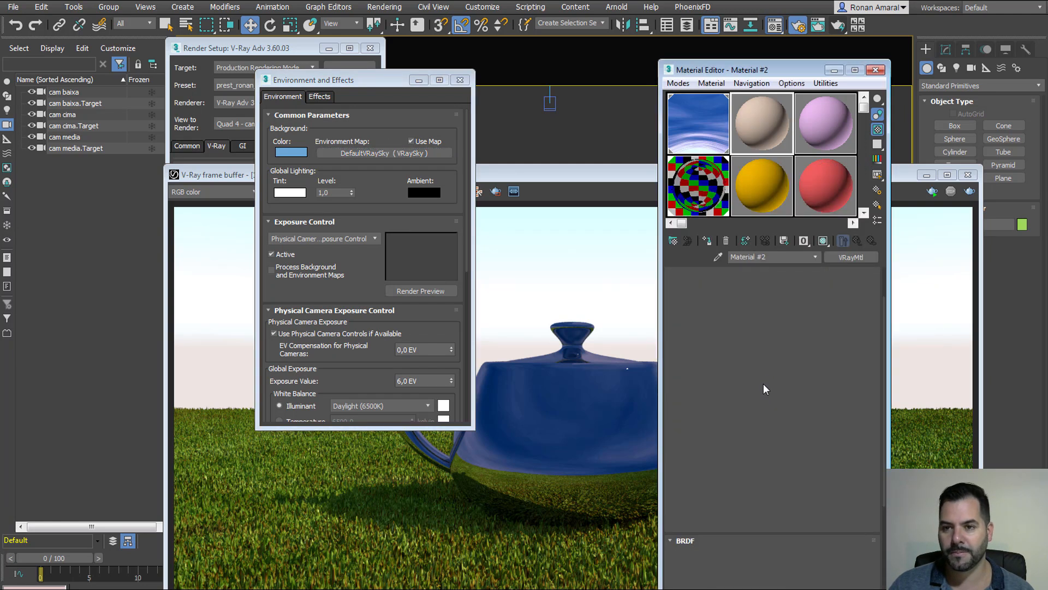
Compare the parameters of the ceu.JPG reflection map and the DefaultVRaySky background map in the first two sample slots
{"action": "left_click", "coordinate": [713, 117]}
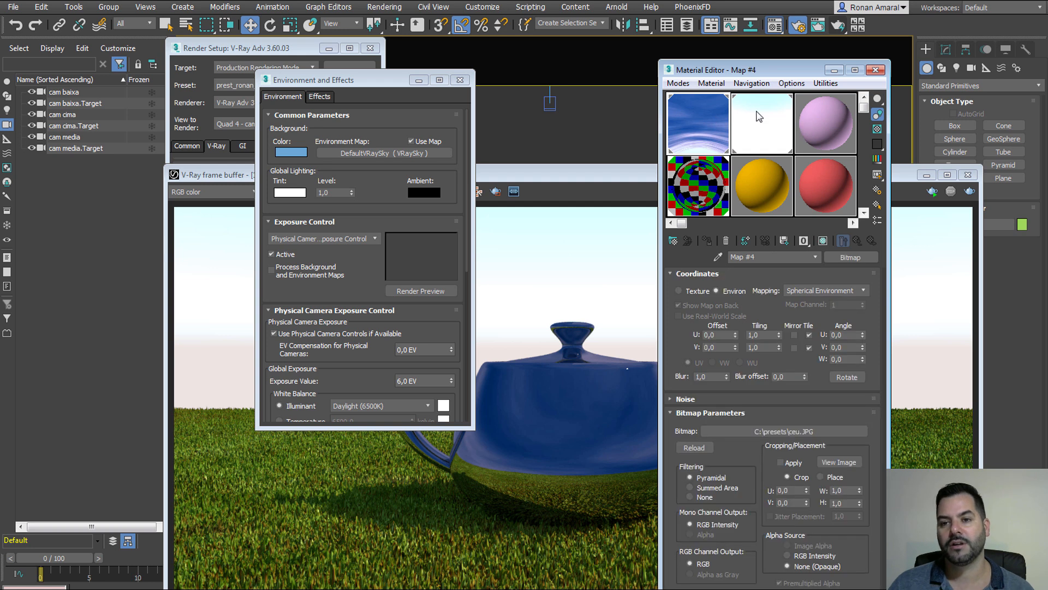
{"action": "left_click", "coordinate": [757, 112]}
{"action": "left_click", "coordinate": [715, 111]}
{"action": "left_click", "coordinate": [745, 119]}
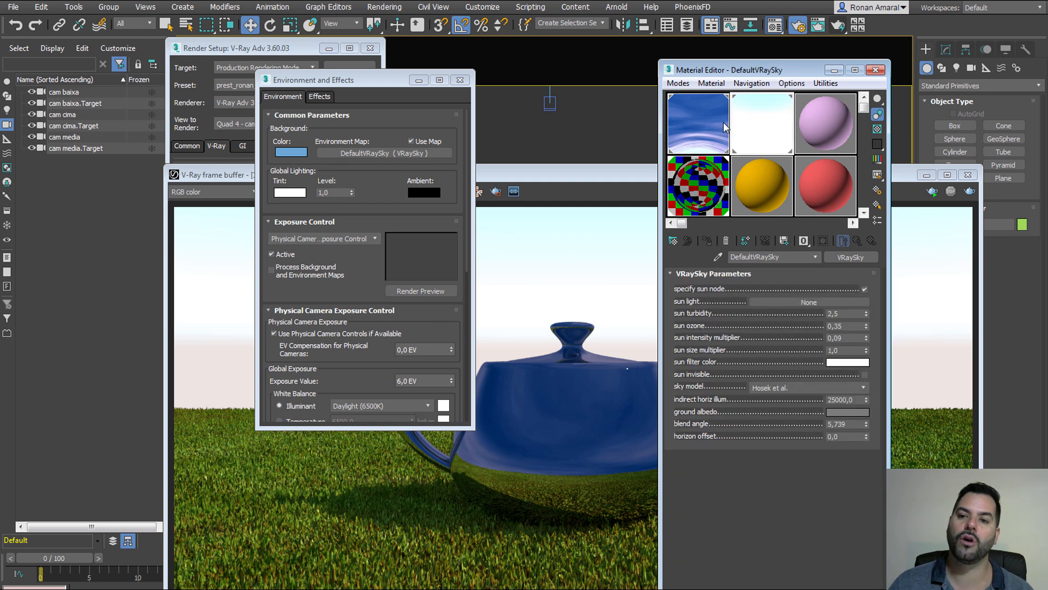
Compare the ceu.JPG environment map in the first sample slot with the rendered teapot's reflections
{"action": "left_click", "coordinate": [725, 127]}
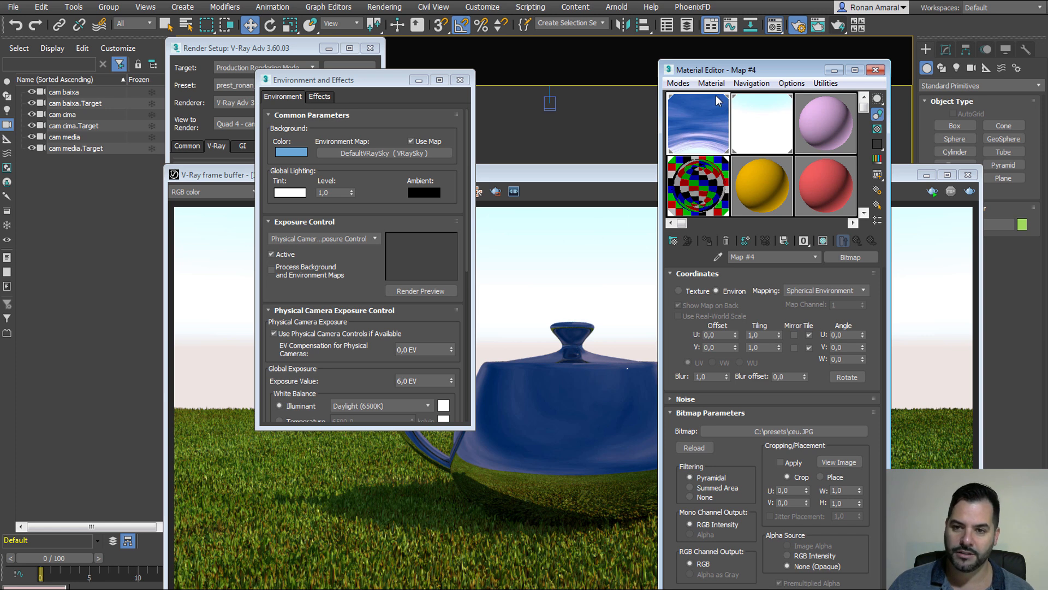
{"action": "left_click", "coordinate": [608, 302]}
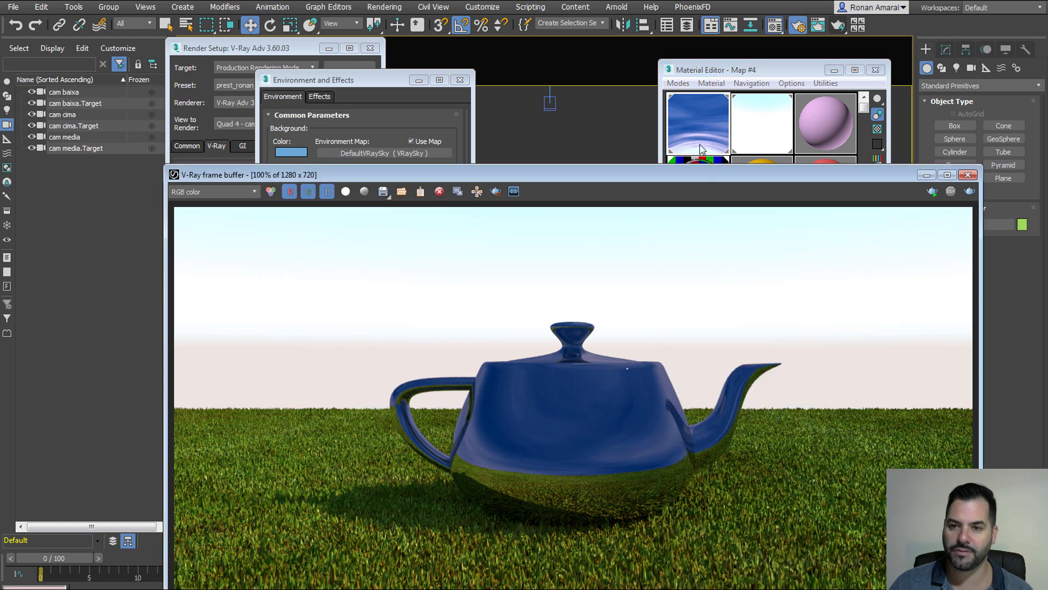
{"action": "left_click", "coordinate": [694, 75]}
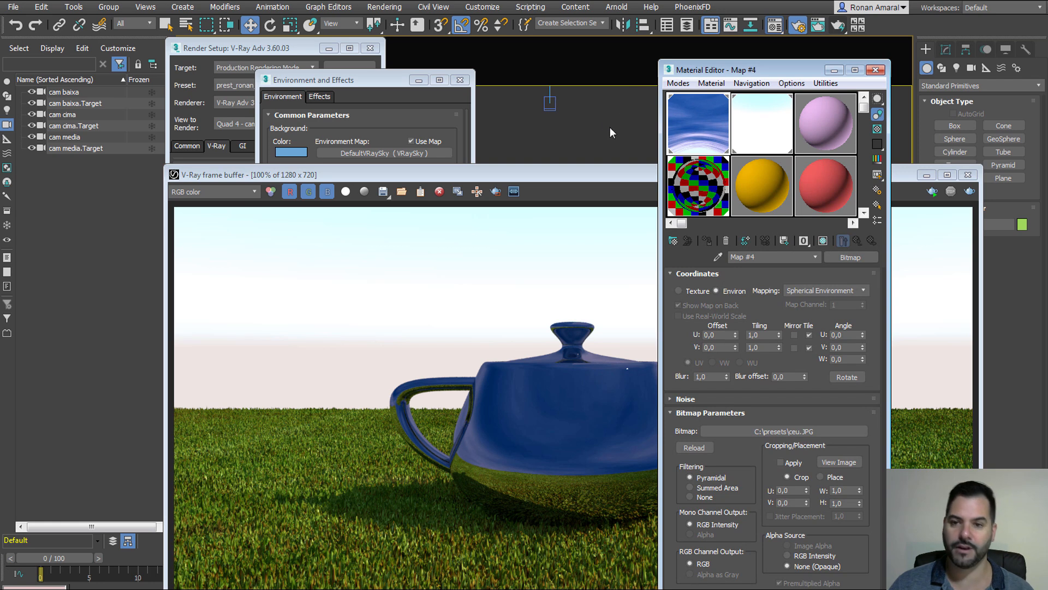
Reveal the ceu.JPG bitmap's file location in Windows Explorer and examine the image in the presets folder
{"action": "right_click", "coordinate": [818, 432]}
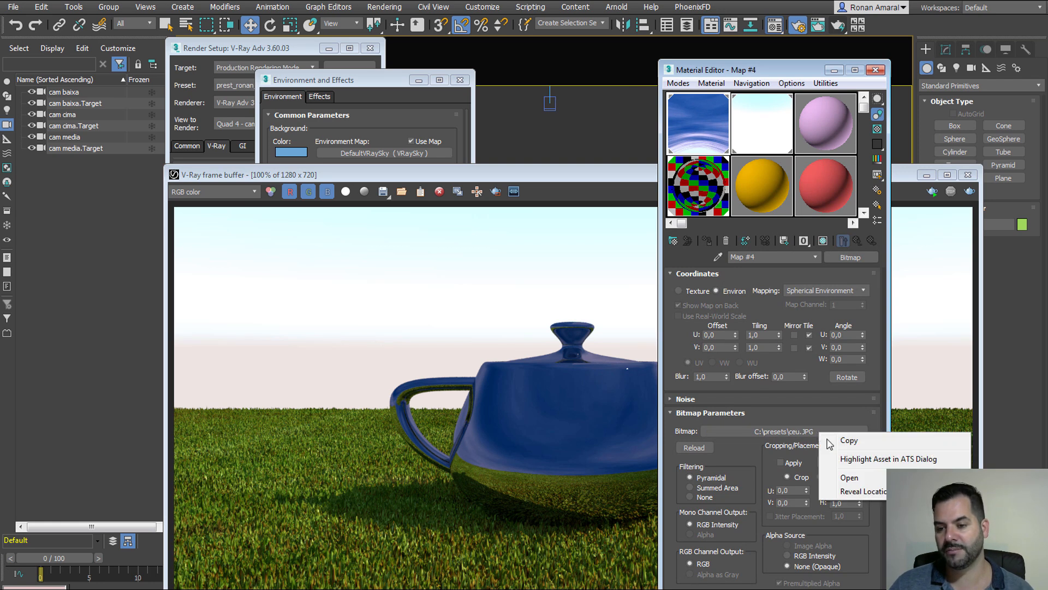
{"action": "left_click", "coordinate": [868, 490]}
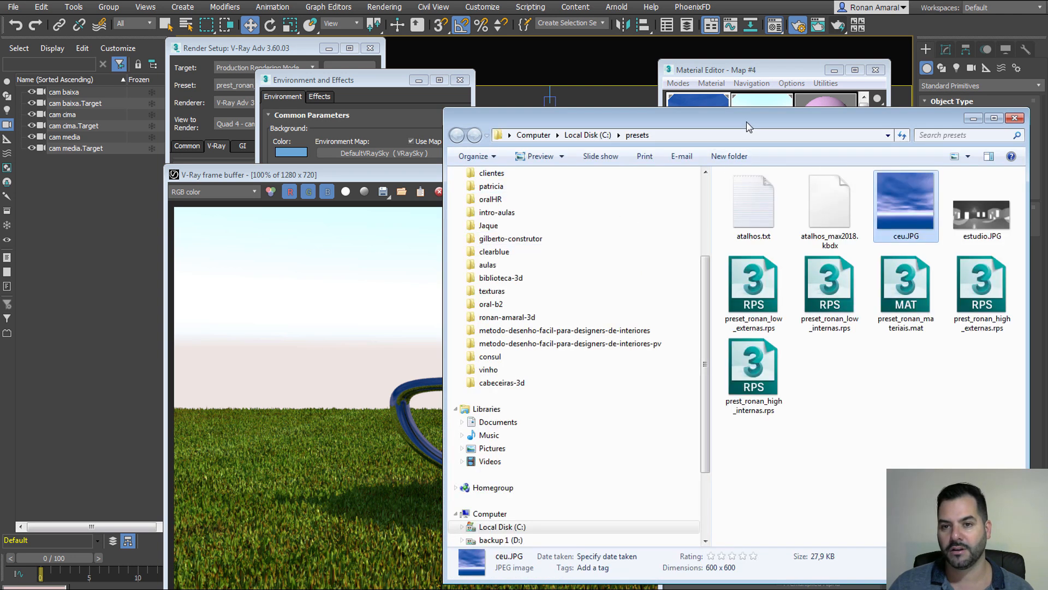
{"action": "left_click_drag", "start_coordinate": [731, 118], "coordinate": [389, 131]}
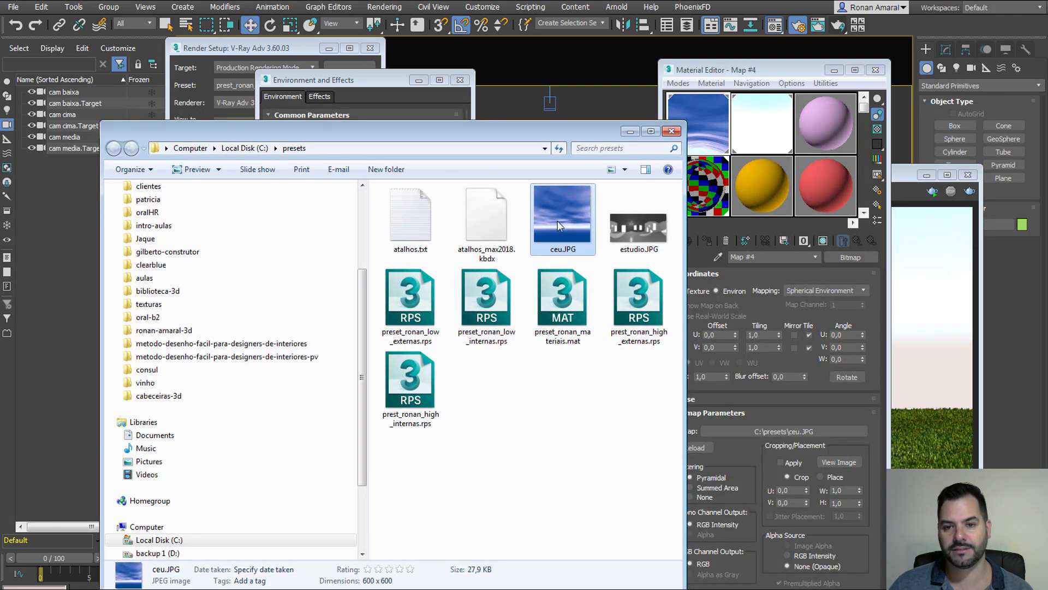
{"action": "left_click", "coordinate": [620, 227]}
{"action": "left_click", "coordinate": [558, 217]}
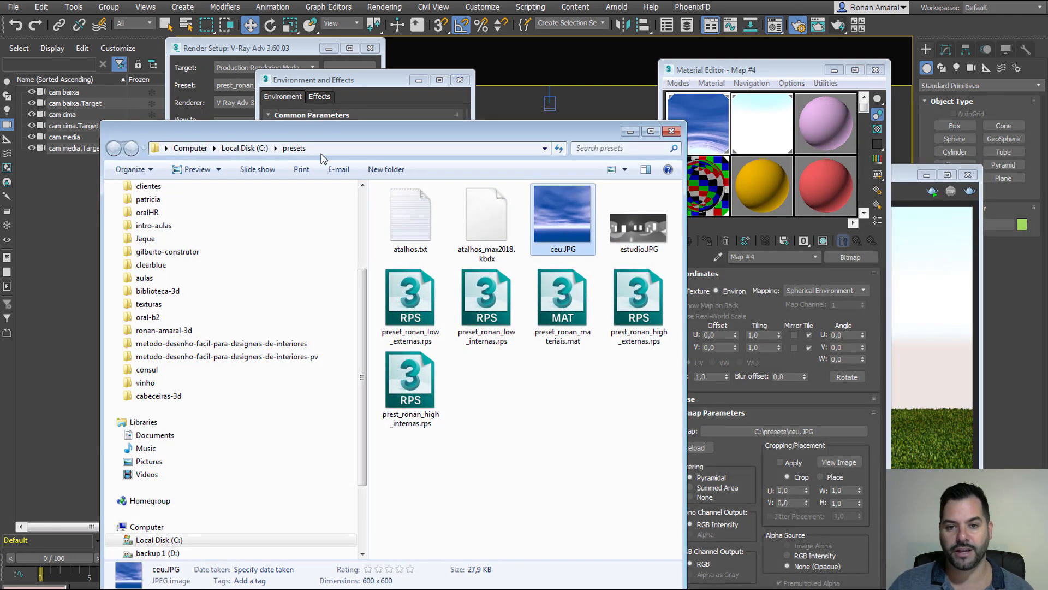
{"action": "left_click", "coordinate": [612, 224]}
{"action": "left_click", "coordinate": [552, 219]}
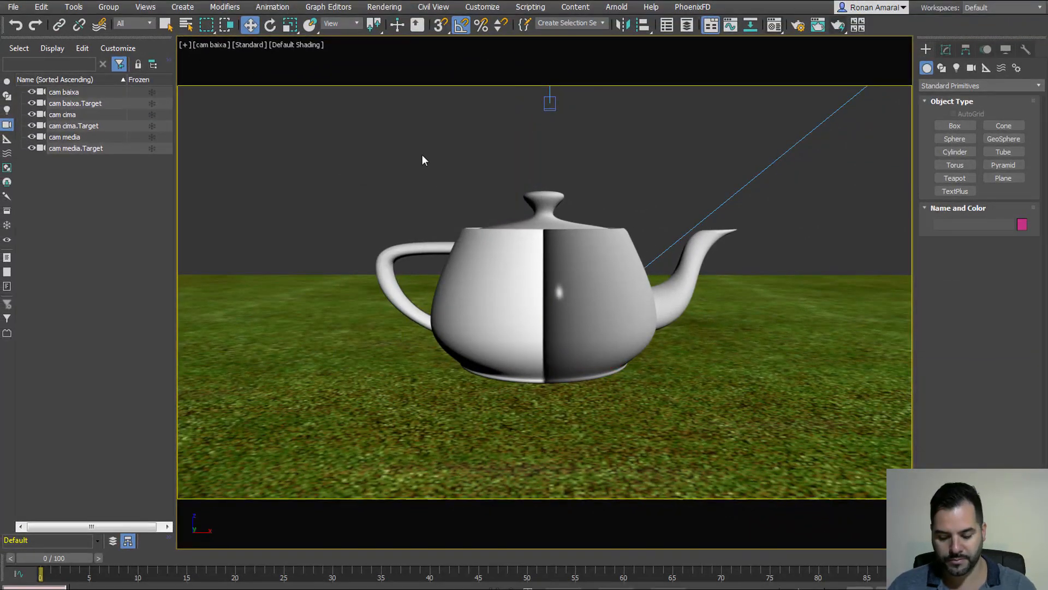
Switch to the perspective view, hide the cameras, and frame the whole grass plane with the teapot
{"action": "key", "text": "p"}
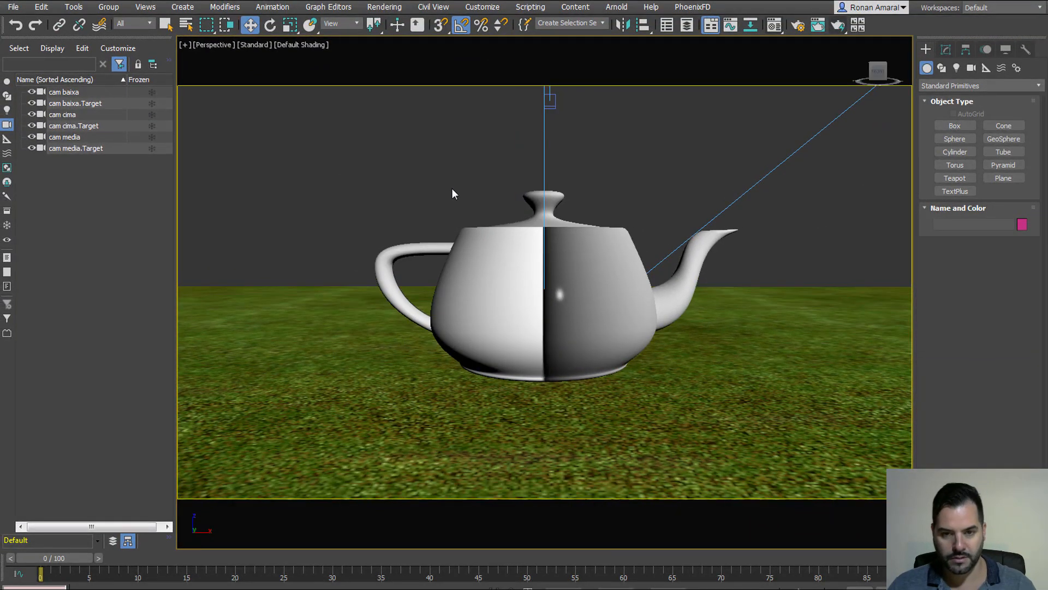
{"action": "key", "text": "z"}
{"action": "key", "text": "Delete"}
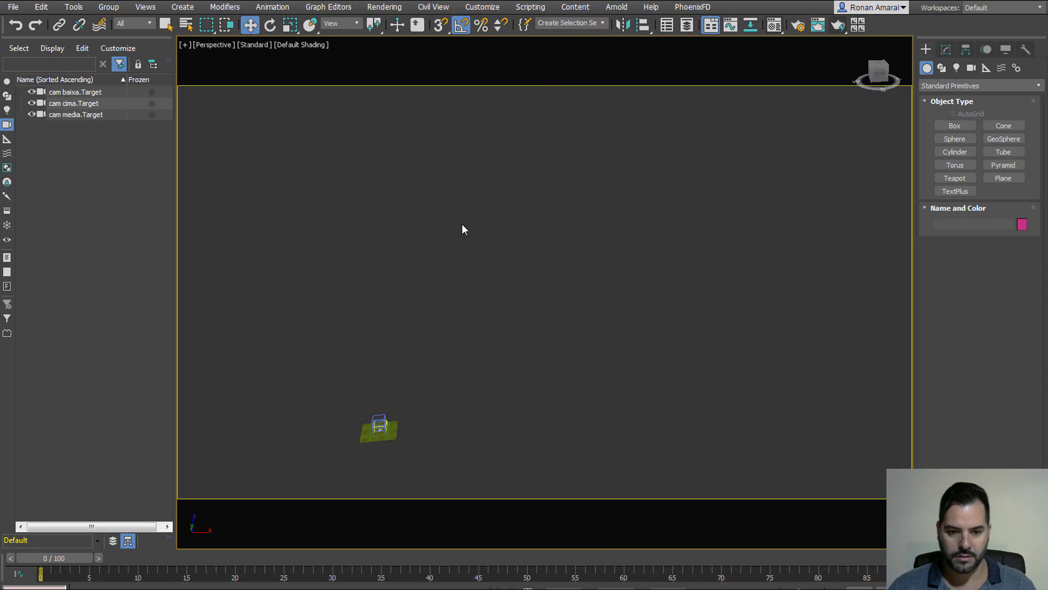
{"action": "key", "text": "z"}
Draw a snapped box along the grass's back edge, about 637 cm wide and 215 cm high, with a length of 0,35 cm
{"action": "key", "text": "b"}
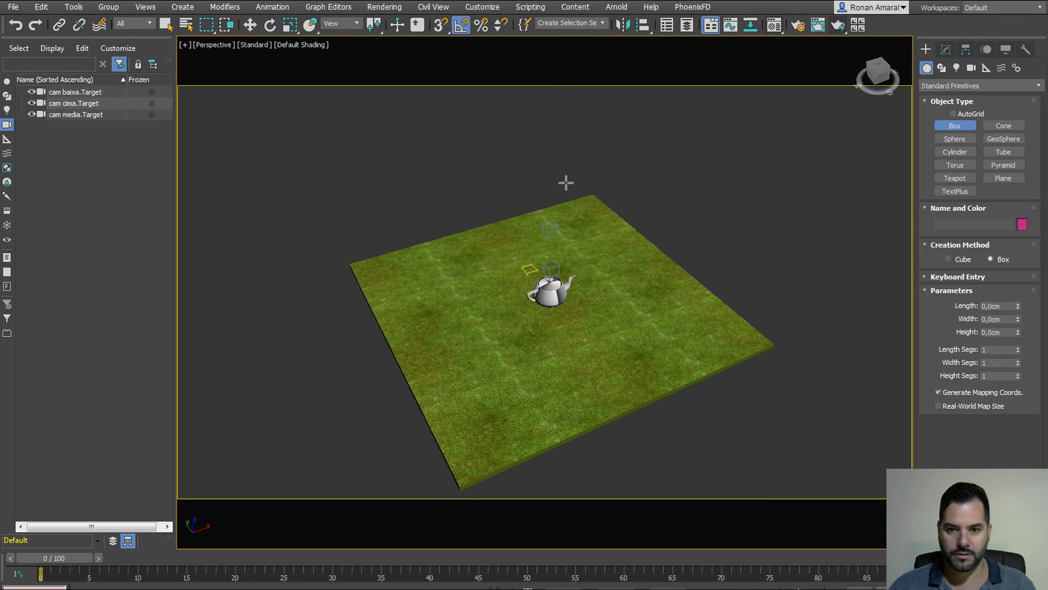
{"action": "key", "text": "s"}
{"action": "left_click_drag", "start_coordinate": [591, 191], "coordinate": [346, 262]}
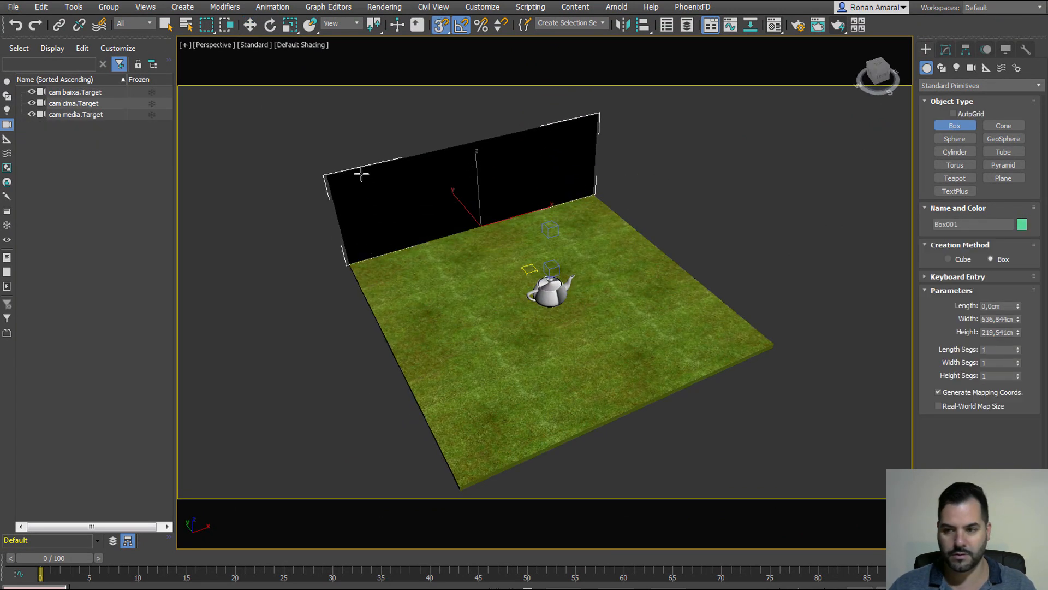
{"action": "left_click", "coordinate": [363, 171]}
{"action": "key", "text": "s"}
{"action": "left_click", "coordinate": [1017, 304]}
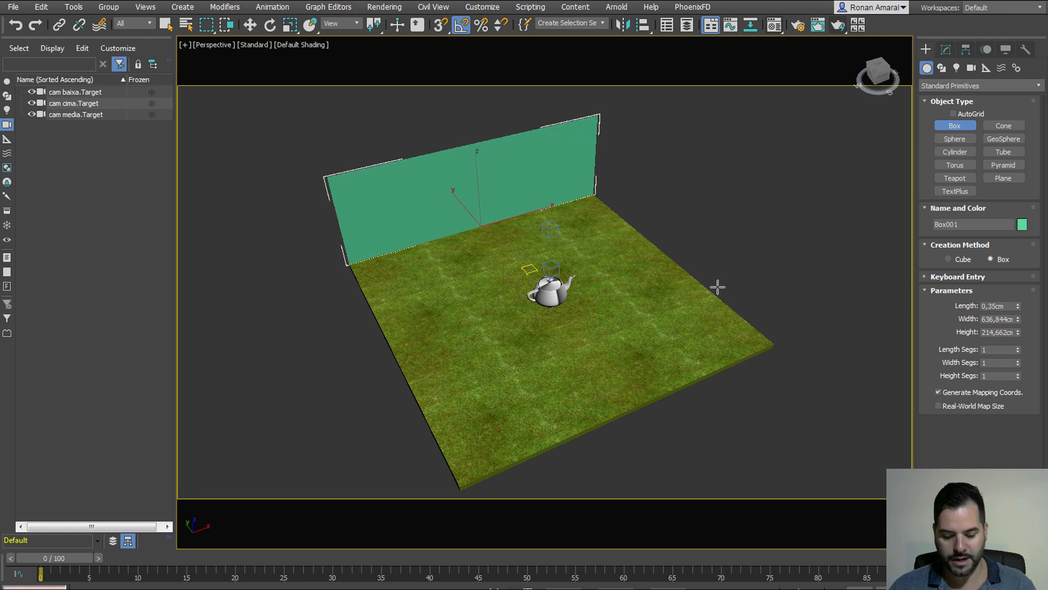
Try to reuse the Map #4 sky on the new box by copying its ceu.JPG bitmap reference
{"action": "key", "text": "m"}
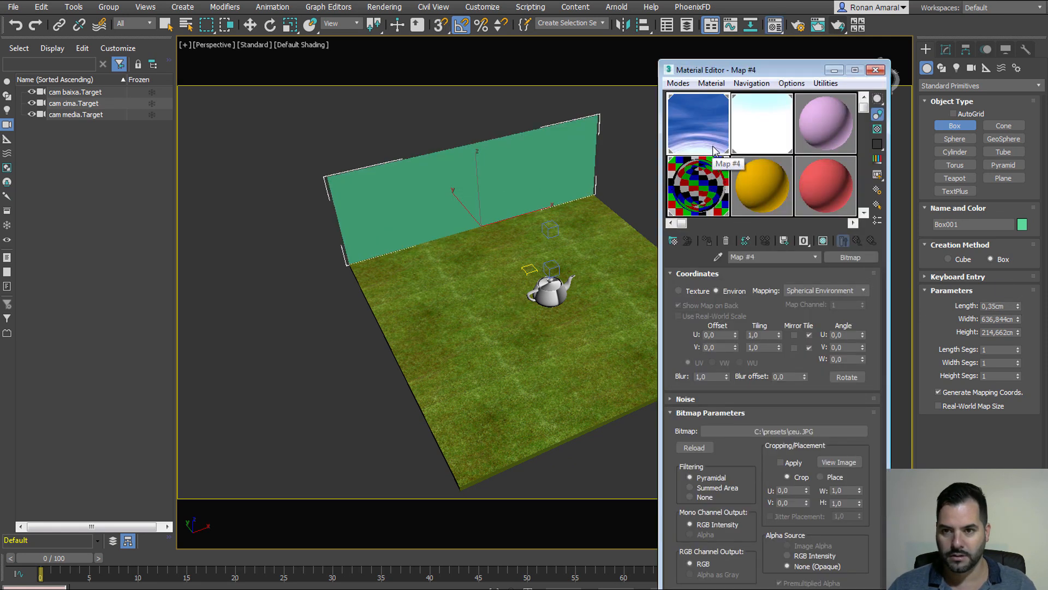
{"action": "left_click_drag", "start_coordinate": [717, 145], "coordinate": [568, 159]}
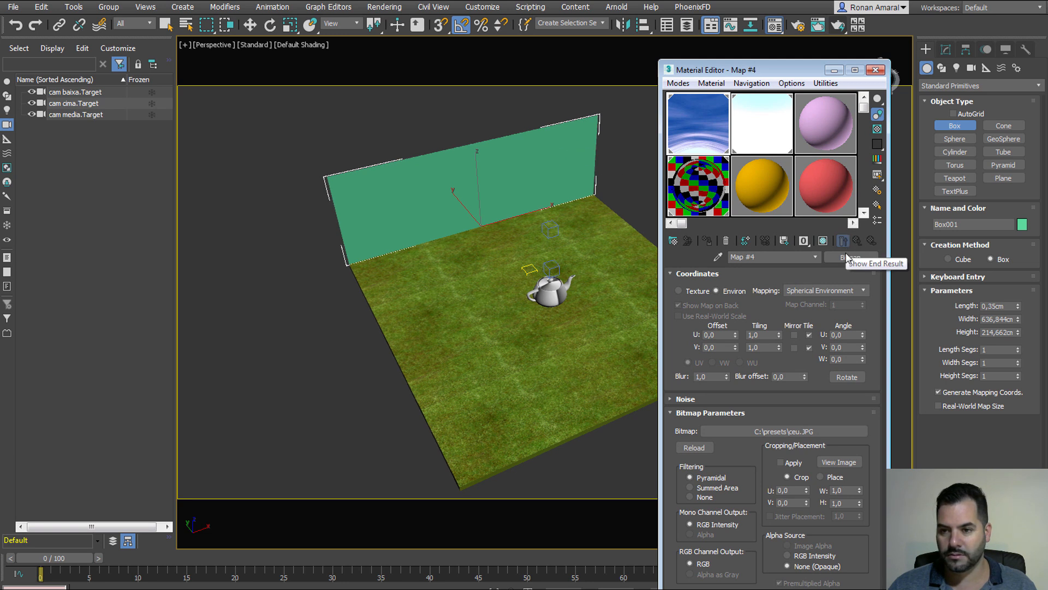
{"action": "right_click", "coordinate": [830, 431]}
{"action": "left_click", "coordinate": [841, 440]}
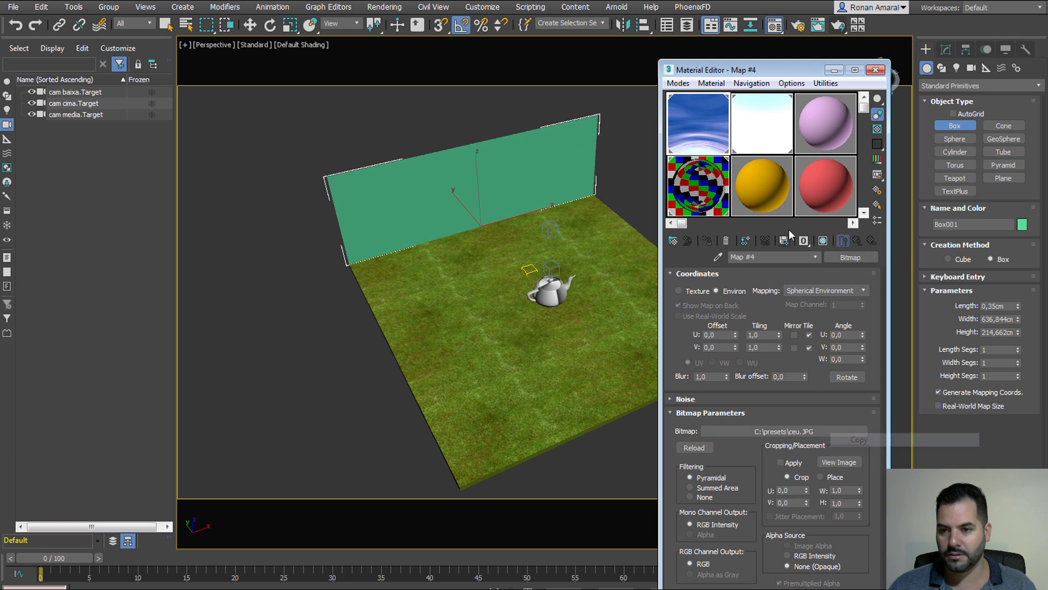
{"action": "left_click", "coordinate": [822, 191]}
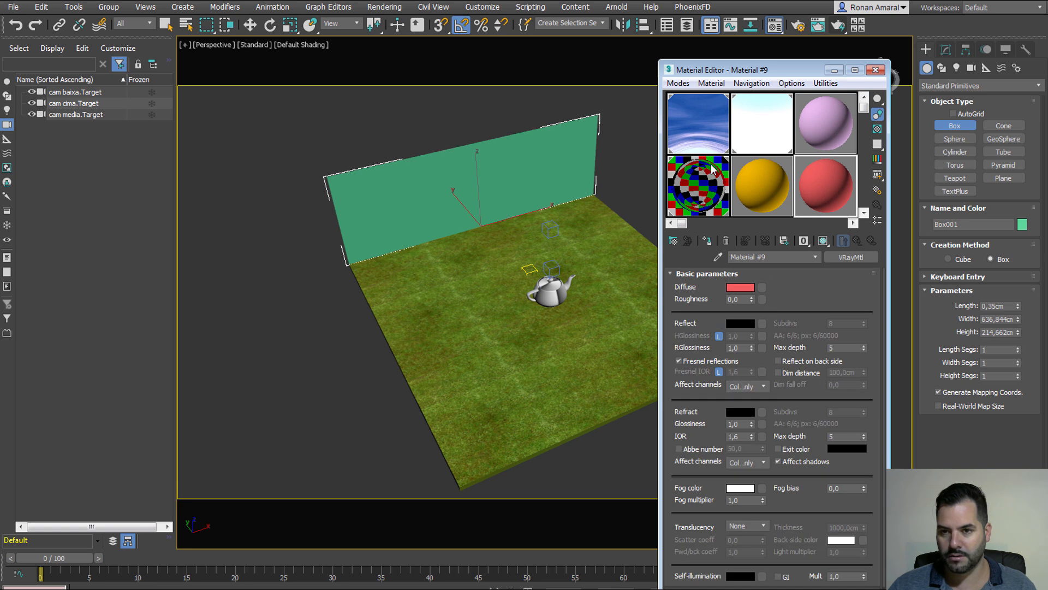
{"action": "left_click", "coordinate": [705, 134]}
{"action": "right_click", "coordinate": [784, 427]}
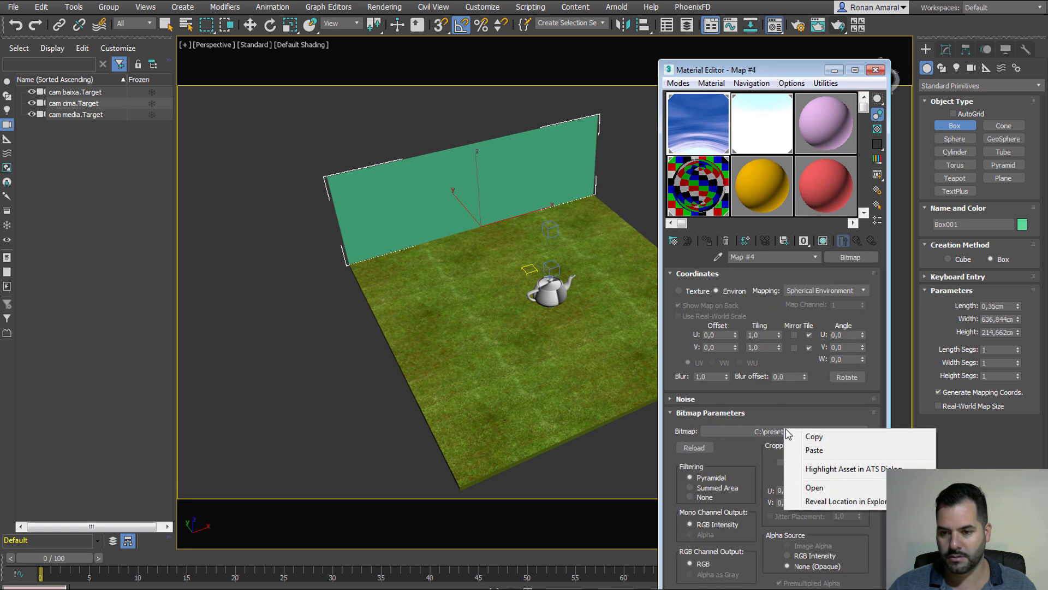
{"action": "left_click", "coordinate": [808, 435]}
Apply ceu.JPG from the presets folder in Explorer as the diffuse map of the yellow Material #8
{"action": "left_click", "coordinate": [778, 205]}
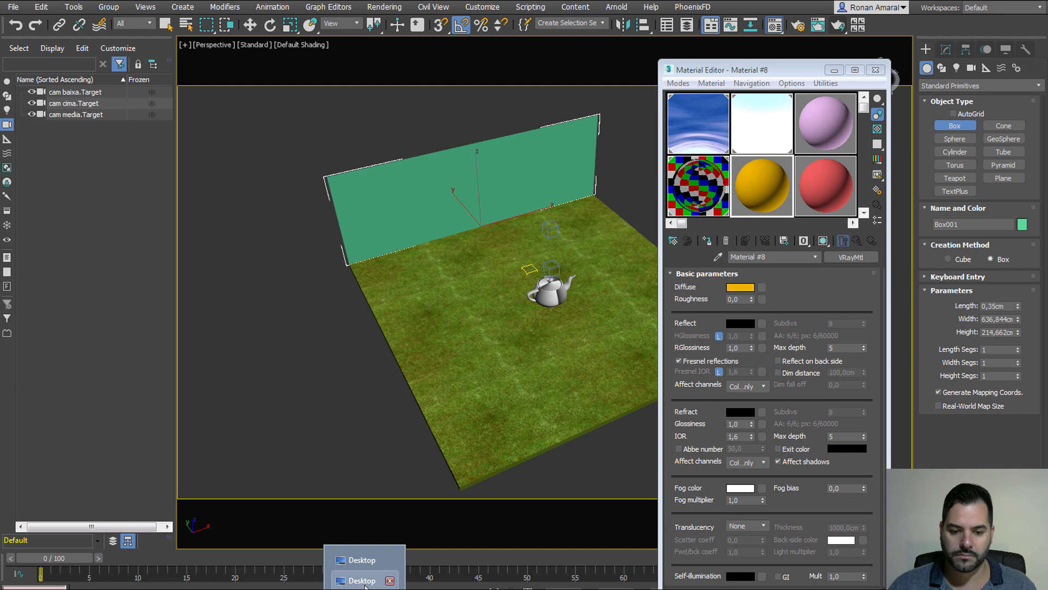
{"action": "left_click", "coordinate": [362, 567]}
{"action": "left_click_drag", "start_coordinate": [553, 212], "coordinate": [763, 286]}
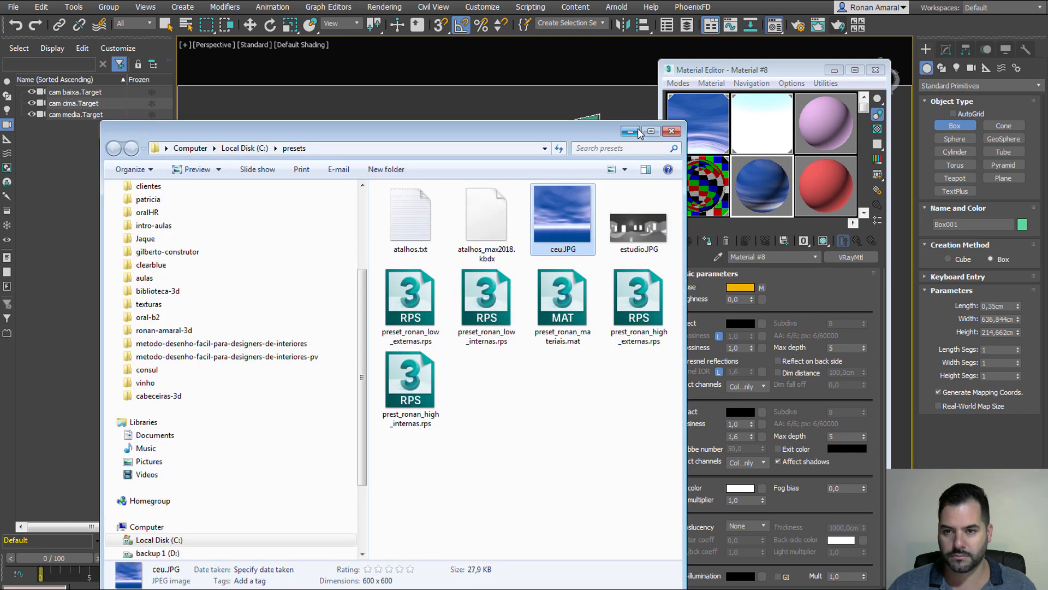
{"action": "left_click", "coordinate": [690, 250]}
Assign Material #8 to the backdrop box and show its sky texture in the viewport
{"action": "left_click", "coordinate": [708, 244]}
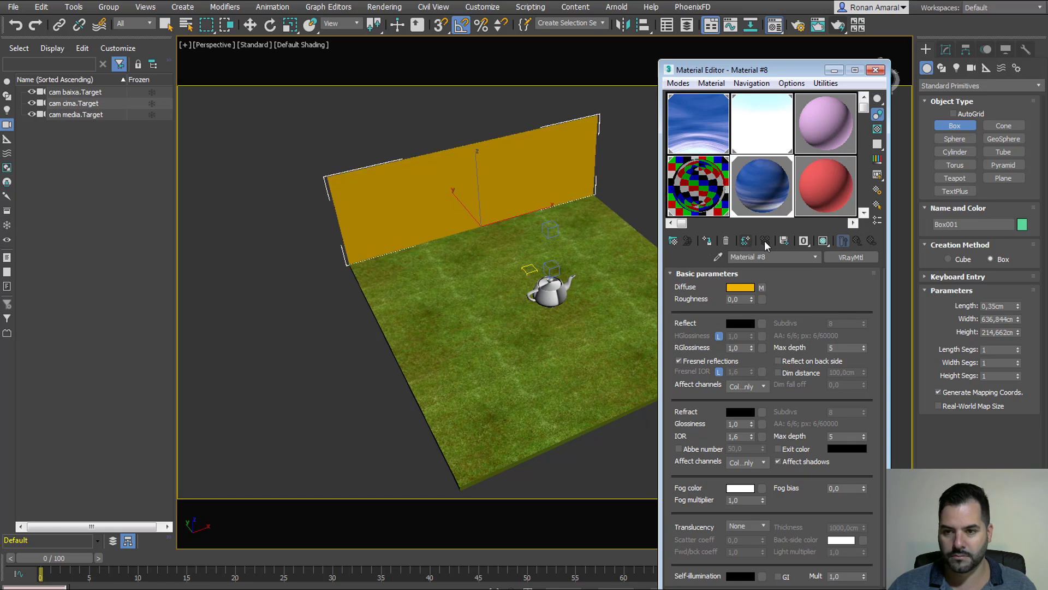
{"action": "left_click", "coordinate": [822, 241]}
Switch to the cam baixa view and lower the backdrop box so the sky's horizon drops toward the grass line
{"action": "key", "text": "c"}
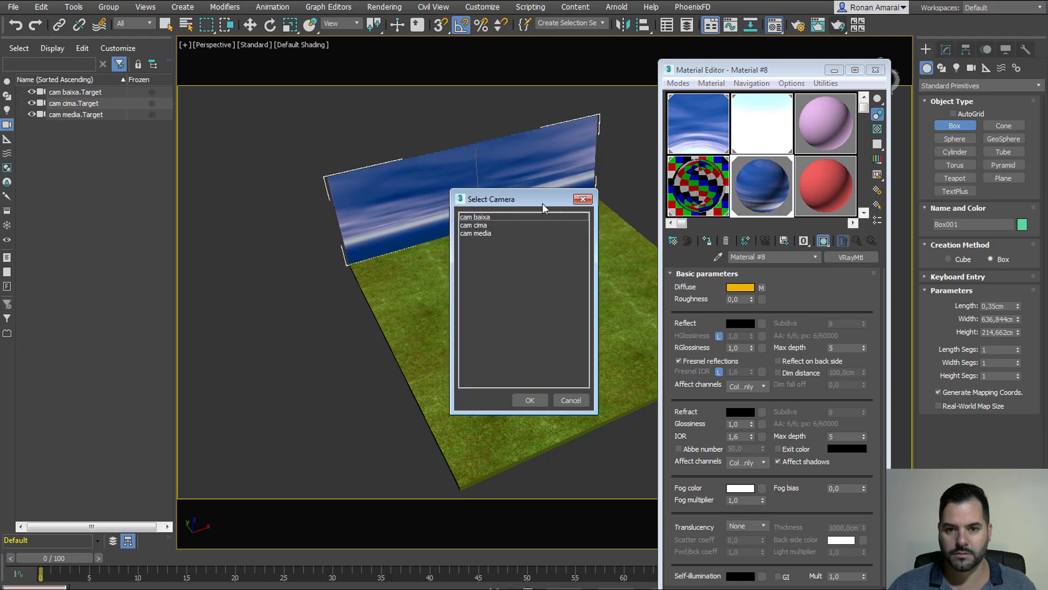
{"action": "double_click", "coordinate": [506, 218]}
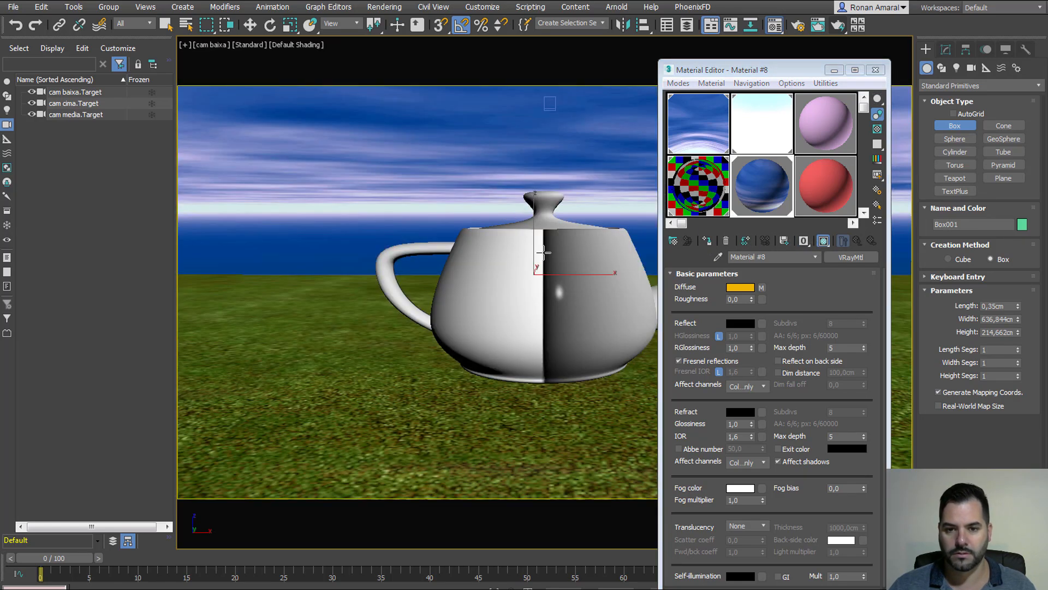
{"action": "key", "text": "w"}
{"action": "left_click_drag", "start_coordinate": [533, 239], "coordinate": [555, 288]}
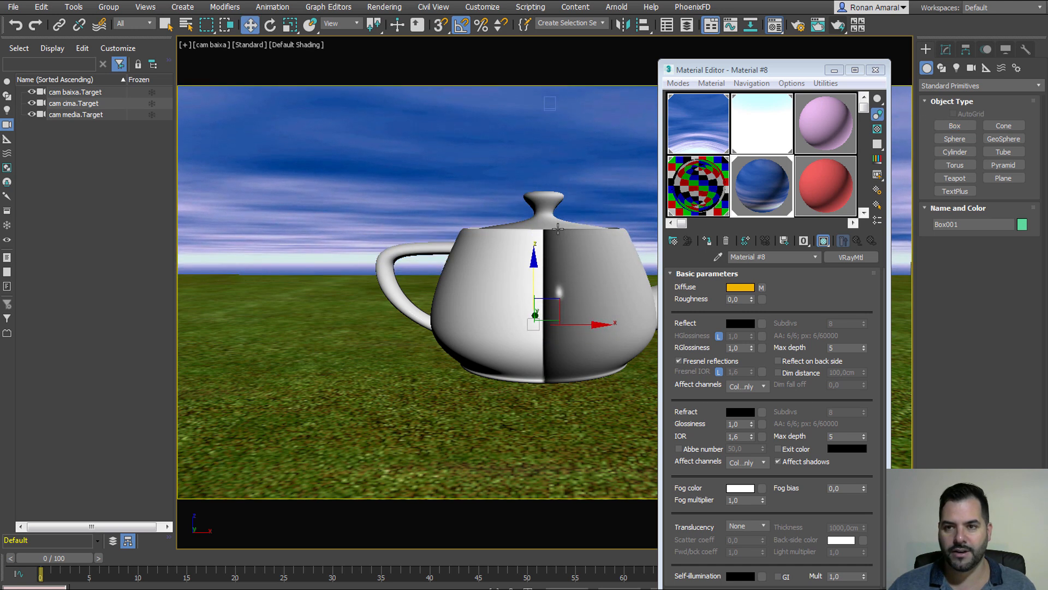
Test-render the cam baixa view with the sky backdrop, cancel the render, and put the render windows away
{"action": "left_click", "coordinate": [844, 25]}
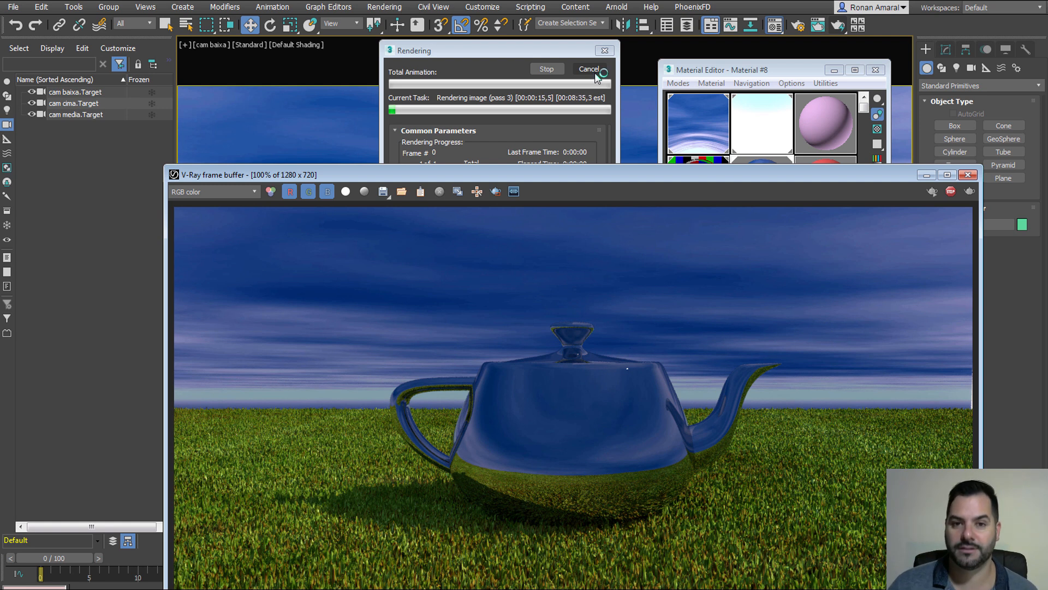
{"action": "left_click", "coordinate": [589, 69]}
{"action": "left_click_drag", "start_coordinate": [896, 180], "coordinate": [784, 93]}
{"action": "left_click", "coordinate": [855, 91]}
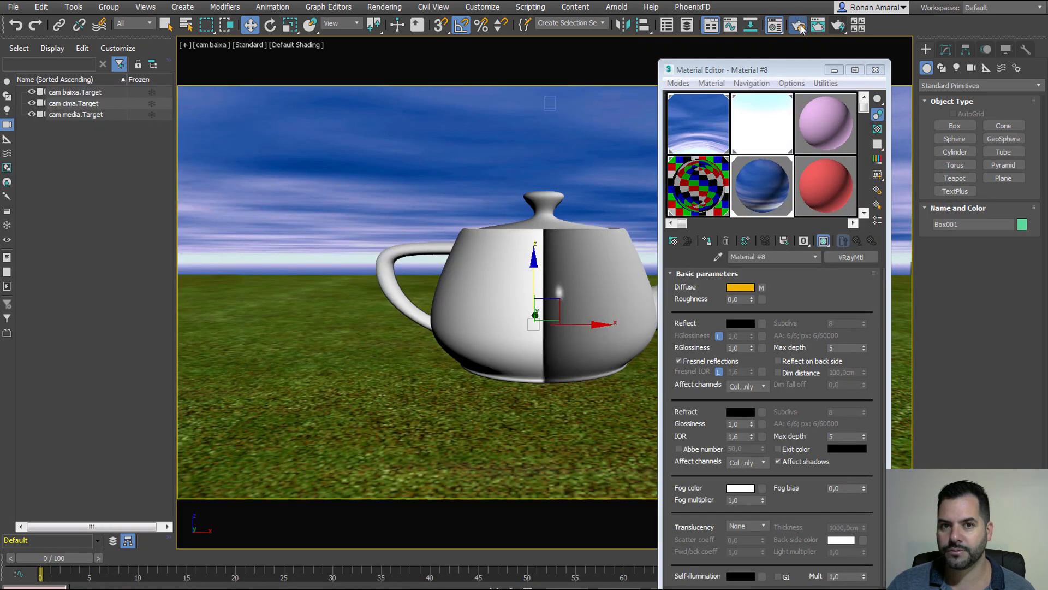
Load all categories of the preset_ronan_low_externas render preset and close Render Setup
{"action": "left_click", "coordinate": [798, 26]}
{"action": "left_click", "coordinate": [280, 86]}
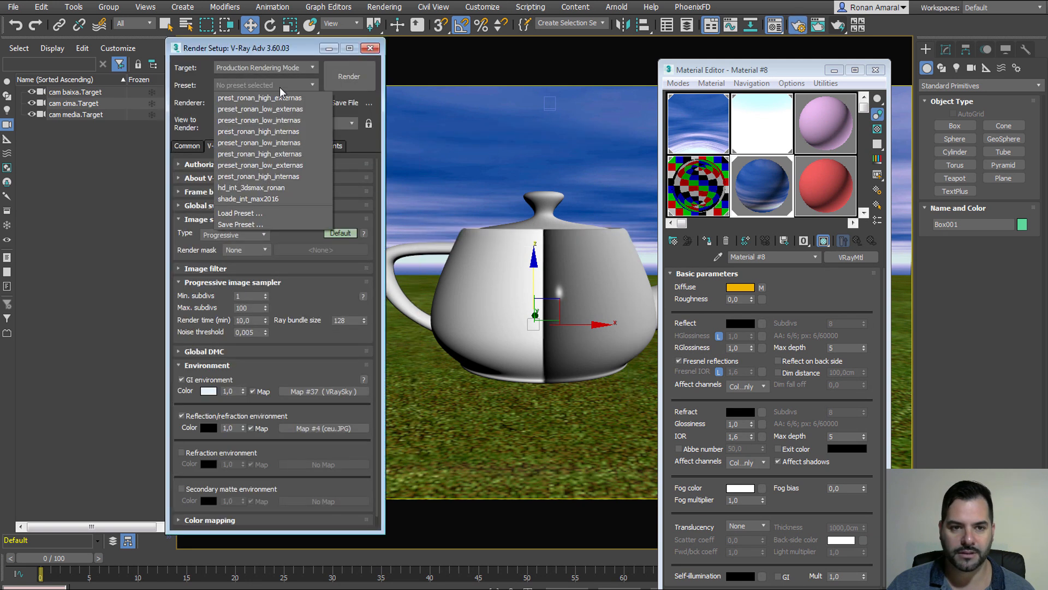
{"action": "left_click", "coordinate": [291, 110]}
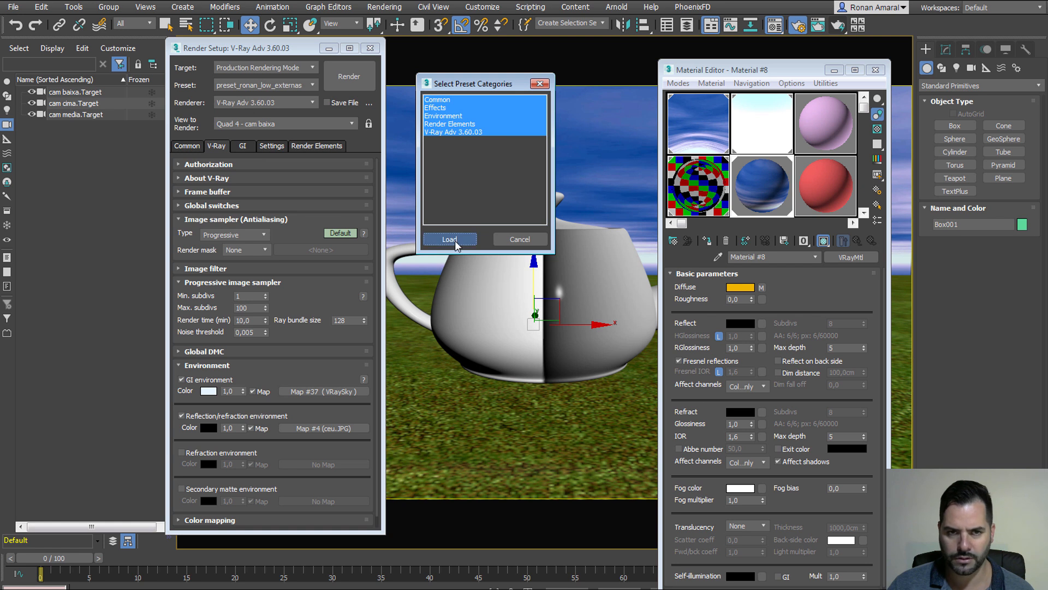
{"action": "left_click", "coordinate": [454, 240]}
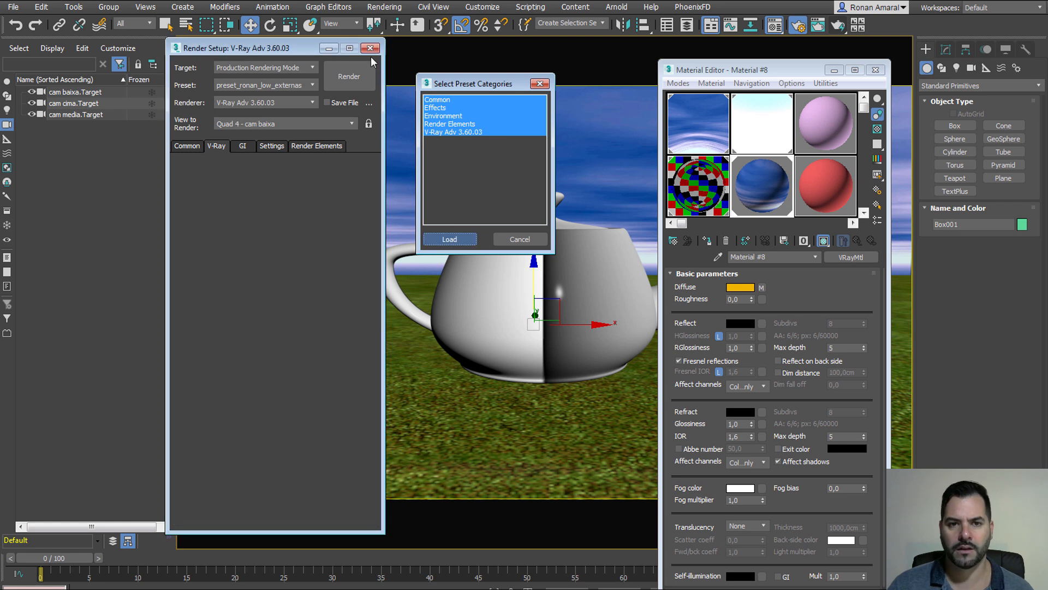
{"action": "left_click", "coordinate": [370, 49]}
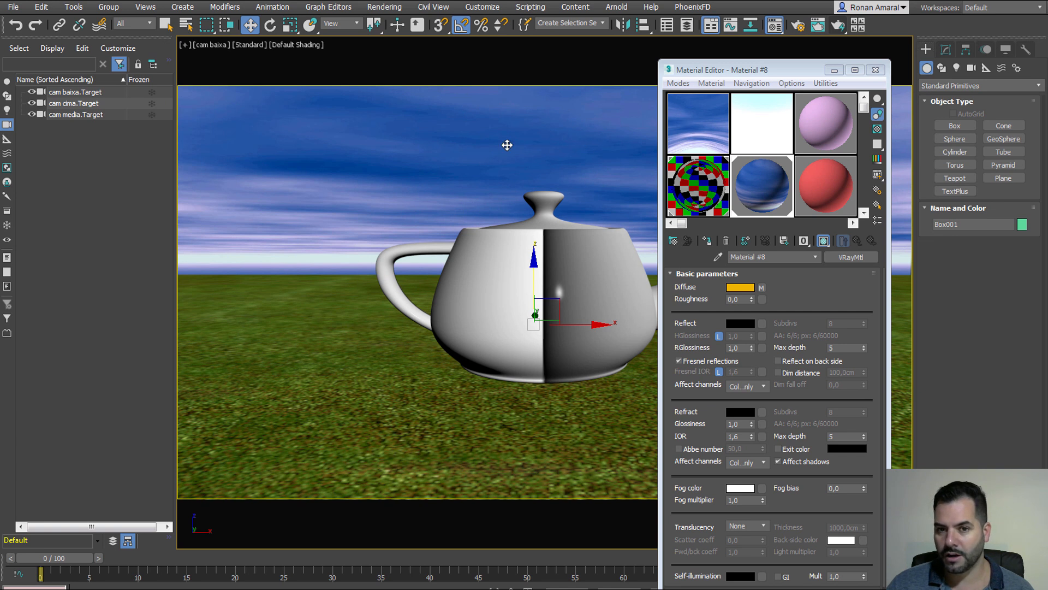
Move the backdrop box further down until the sky image's dark lower band is hidden behind the grass
{"action": "left_click_drag", "start_coordinate": [533, 272], "coordinate": [536, 301]}
{"action": "key", "text": "r"}
{"action": "key", "text": "w"}
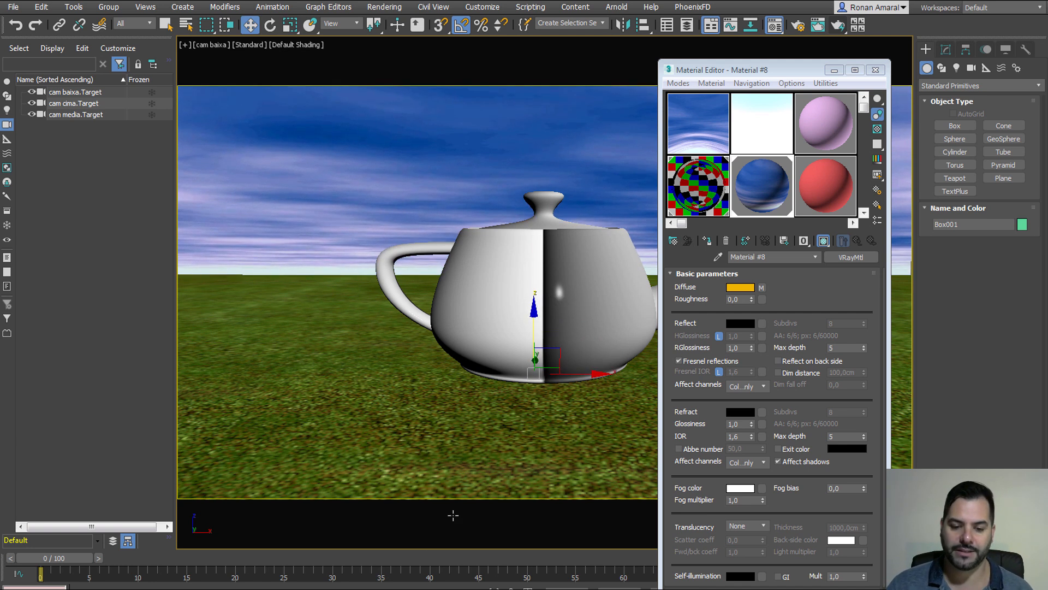
Replace the backdrop box material's diffuse bitmap with the Praca_do_forro tree photo from C:\texturas\backgrounds
{"action": "left_click", "coordinate": [761, 287]}
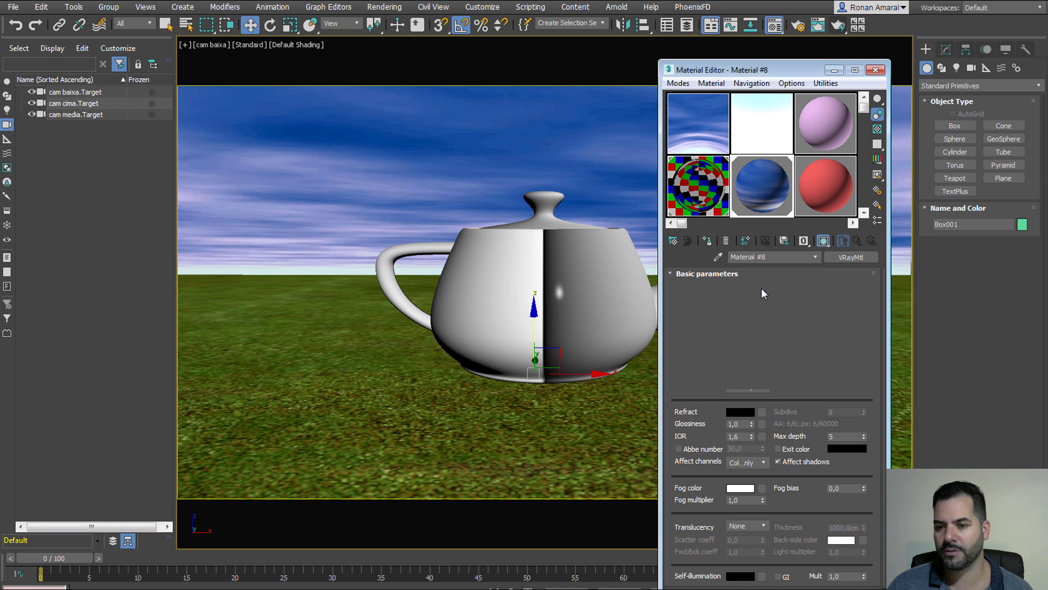
{"action": "left_click", "coordinate": [742, 430]}
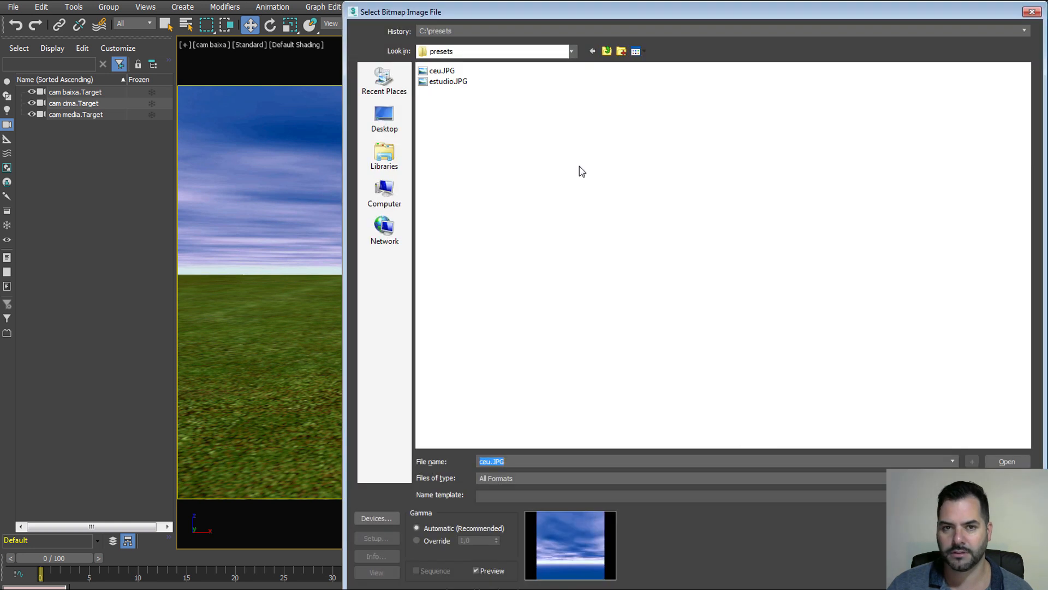
{"action": "left_click", "coordinate": [385, 202]}
{"action": "double_click", "coordinate": [518, 100]}
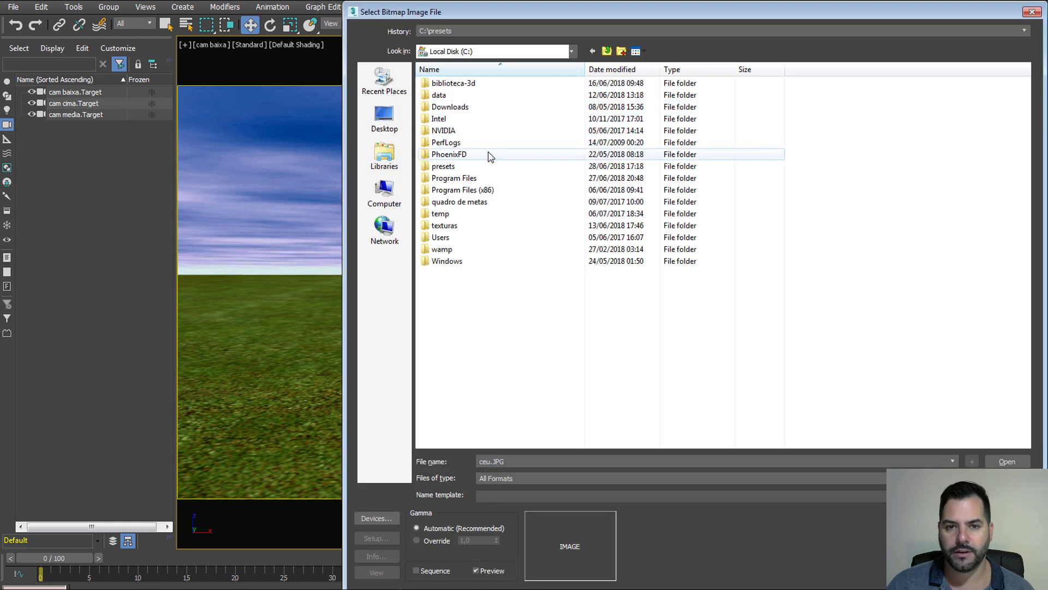
{"action": "left_click", "coordinate": [456, 229]}
{"action": "double_click", "coordinate": [457, 229]}
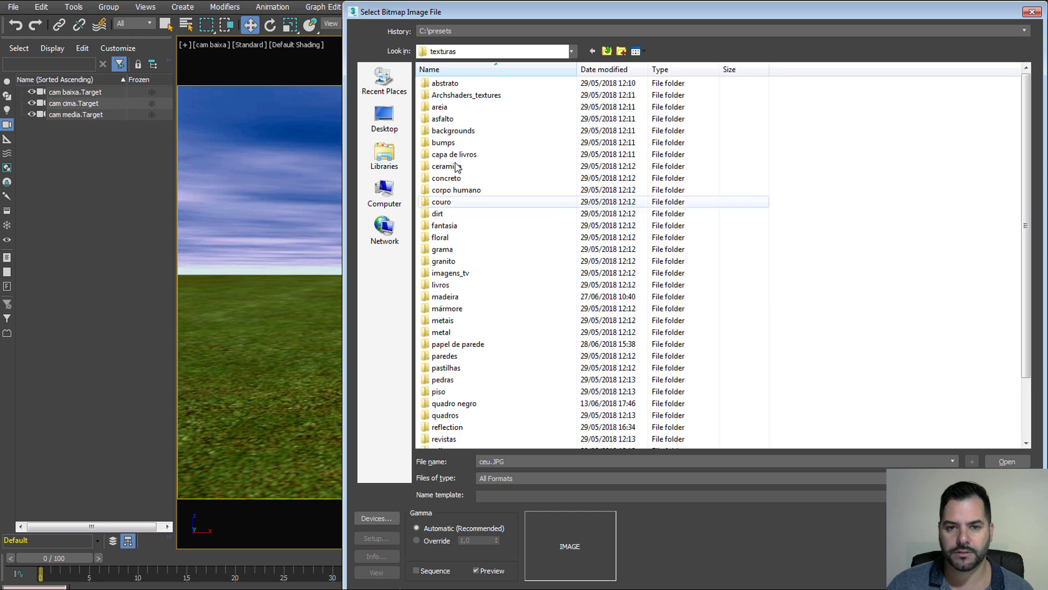
{"action": "double_click", "coordinate": [457, 131]}
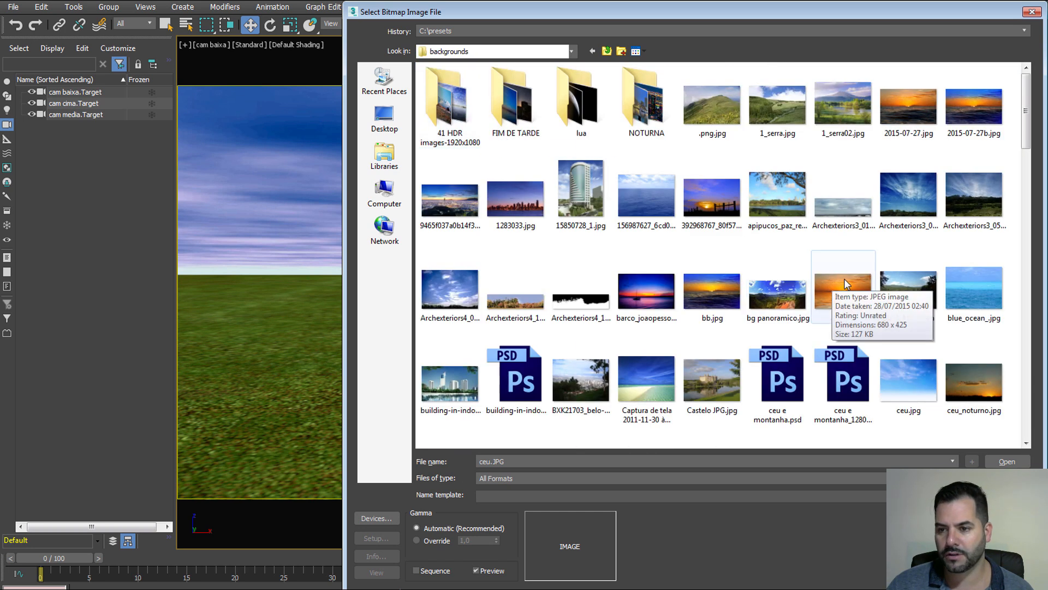
{"action": "scroll", "coordinate": [844, 279], "scroll_direction": "down", "scroll_amount": 3}
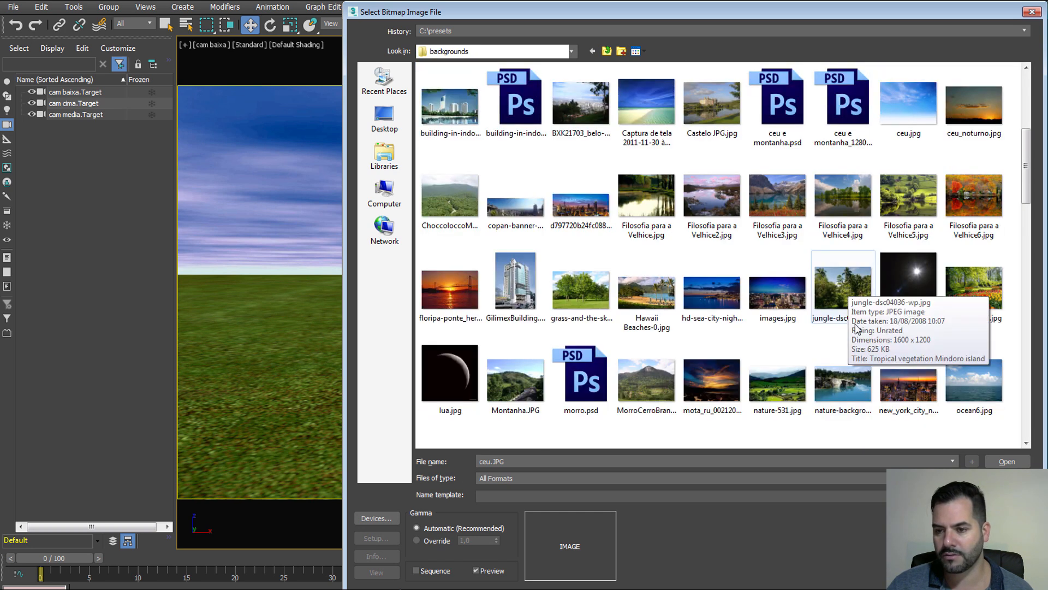
{"action": "scroll", "coordinate": [936, 396], "scroll_direction": "down", "scroll_amount": 3}
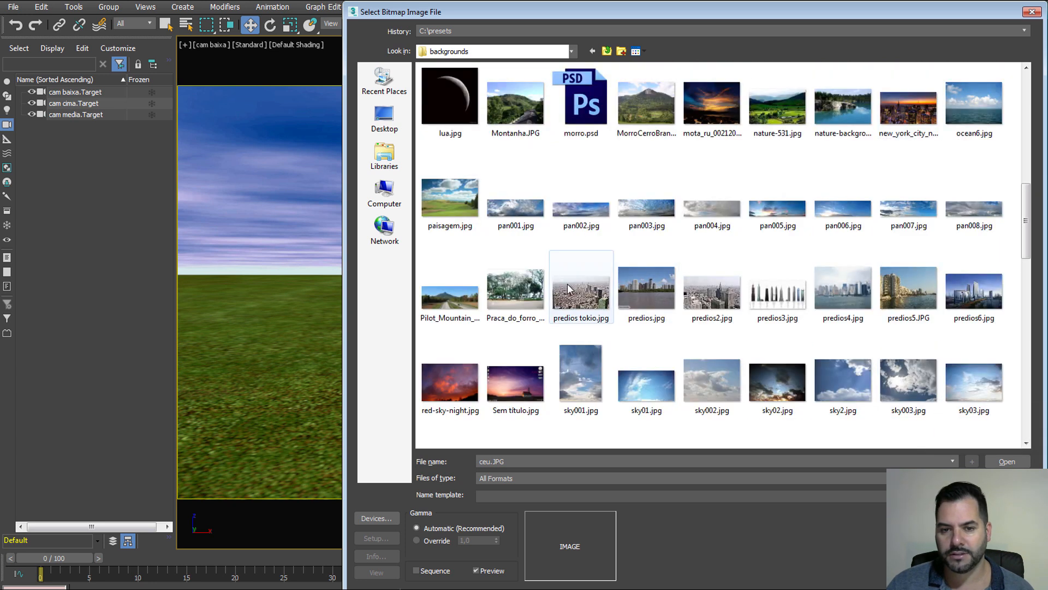
{"action": "left_click", "coordinate": [542, 294]}
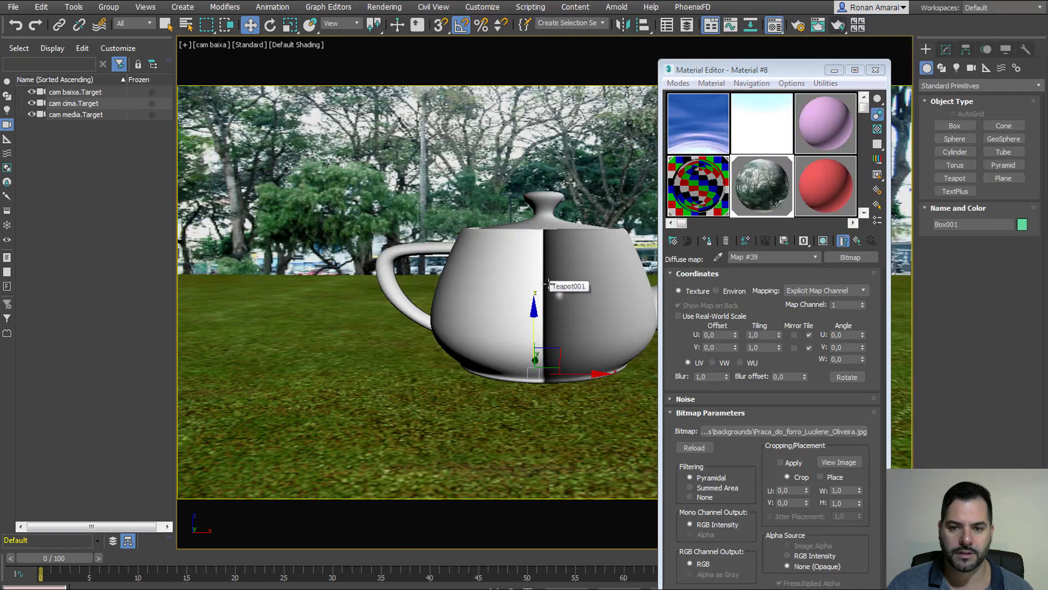
Raise the backdrop box and reframe the cam baixa view so the photo's ground strip shows behind the grass
{"action": "left_click_drag", "start_coordinate": [535, 323], "coordinate": [567, 296]}
{"action": "middle_click_drag", "start_coordinate": [566, 295], "coordinate": [548, 363]}
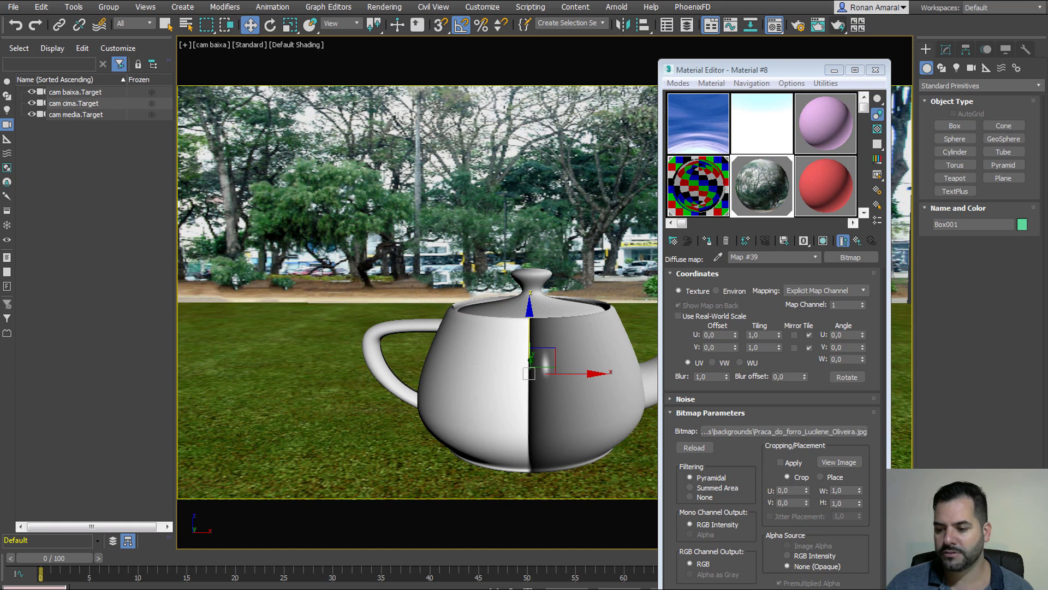
{"action": "key", "text": "ctrl+r"}
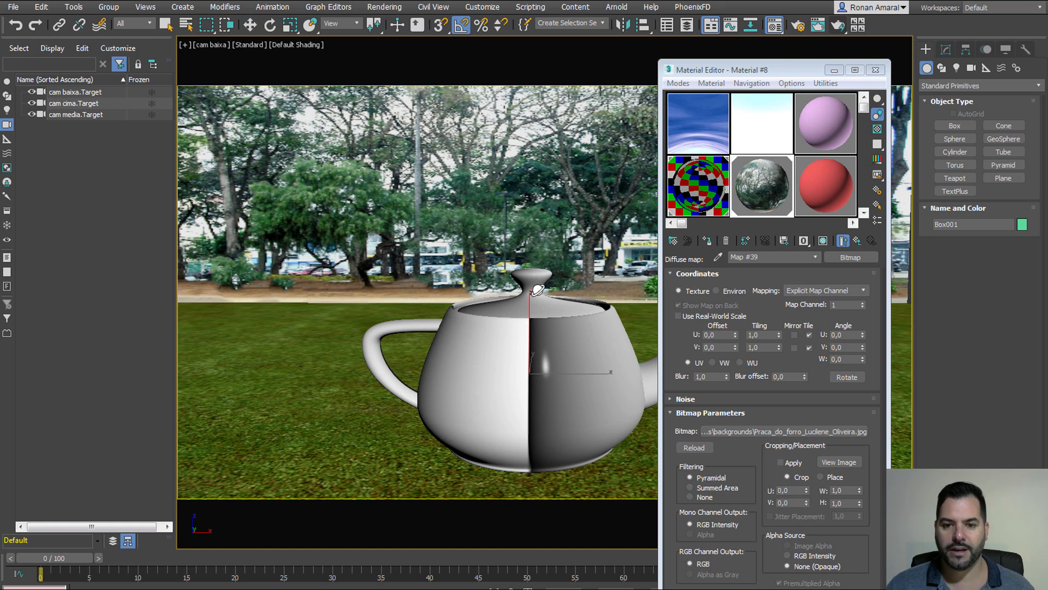
{"action": "left_click_drag", "start_coordinate": [528, 305], "coordinate": [528, 299]}
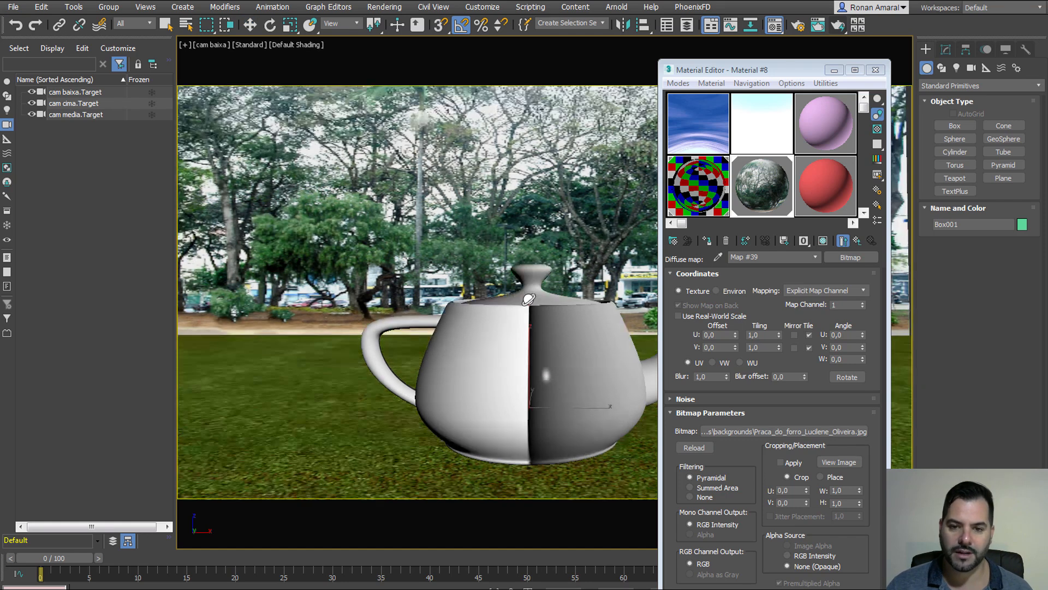
{"action": "mouse_move", "coordinate": [529, 297]}
{"action": "middle_mouse_down"}
{"action": "mouse_move", "coordinate": [519, 317]}
{"action": "mouse_move", "coordinate": [522, 304]}
{"action": "middle_mouse_up"}
Select the backdrop material's sample and bring up the V-Ray Environment settings in Render Setup
{"action": "left_click", "coordinate": [759, 196]}
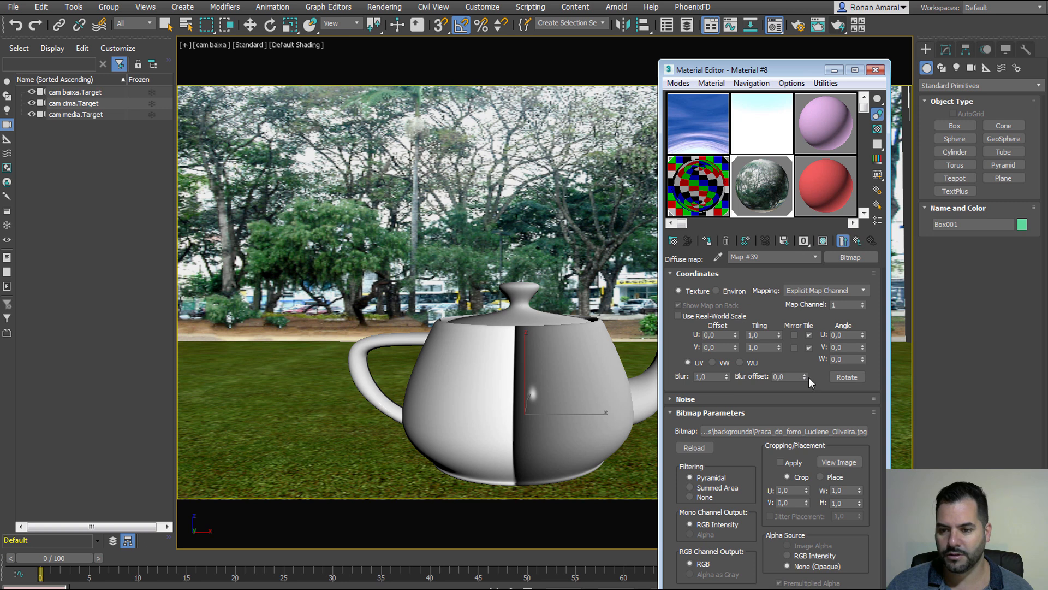
{"action": "left_click", "coordinate": [801, 25]}
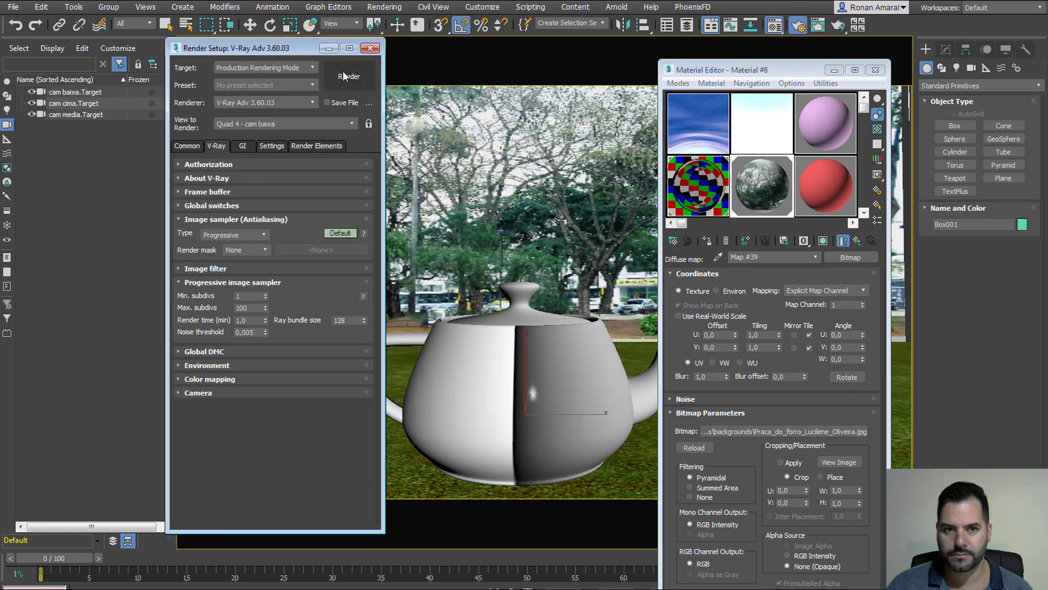
{"action": "left_click_drag", "start_coordinate": [303, 49], "coordinate": [439, 49]}
{"action": "left_click", "coordinate": [333, 364]}
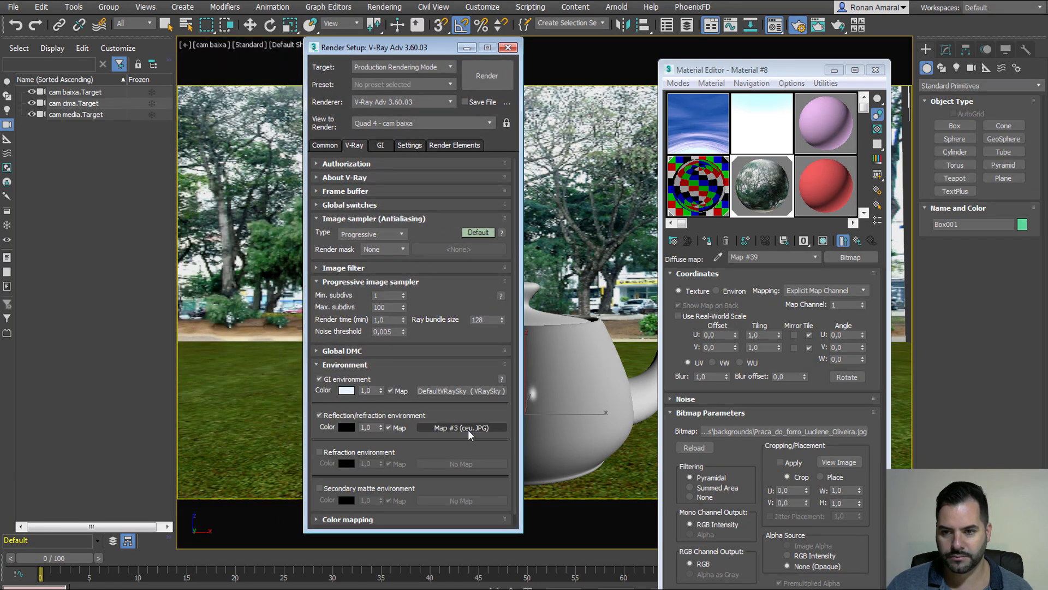
Try to copy the backdrop's diffuse bitmap into the reflection/refraction environment map slot
{"action": "left_click_drag", "start_coordinate": [766, 432], "coordinate": [463, 427]}
{"action": "left_click", "coordinate": [859, 241]}
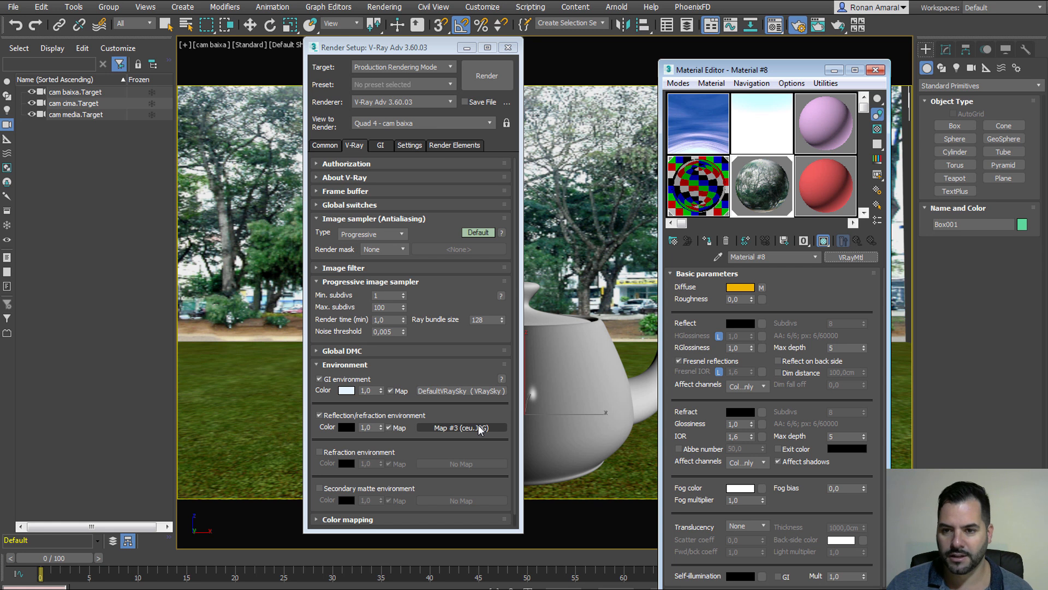
{"action": "left_click", "coordinate": [762, 288]}
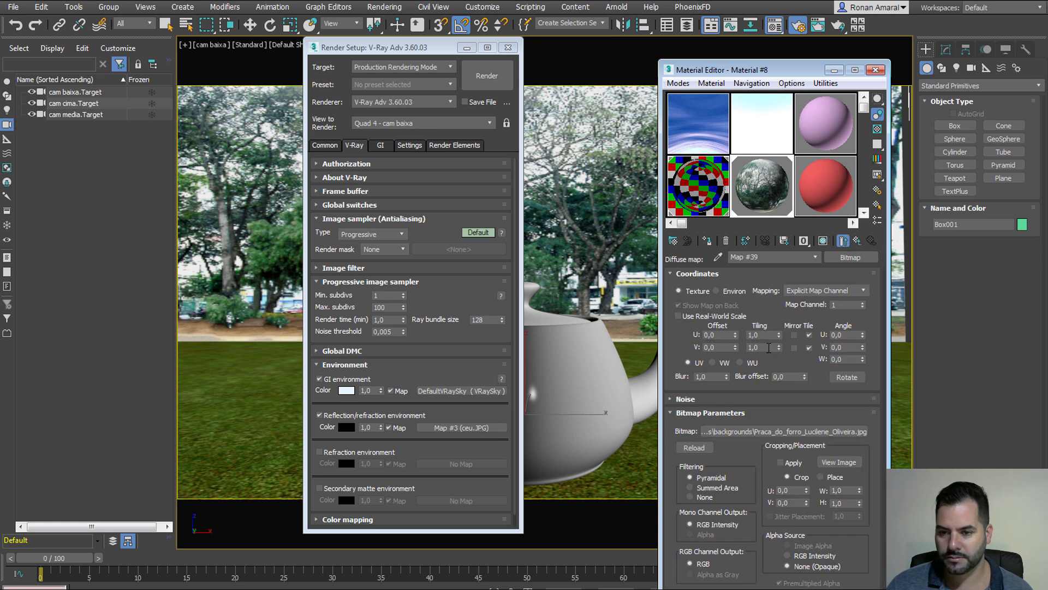
{"action": "right_click", "coordinate": [790, 432]}
{"action": "left_click", "coordinate": [810, 438]}
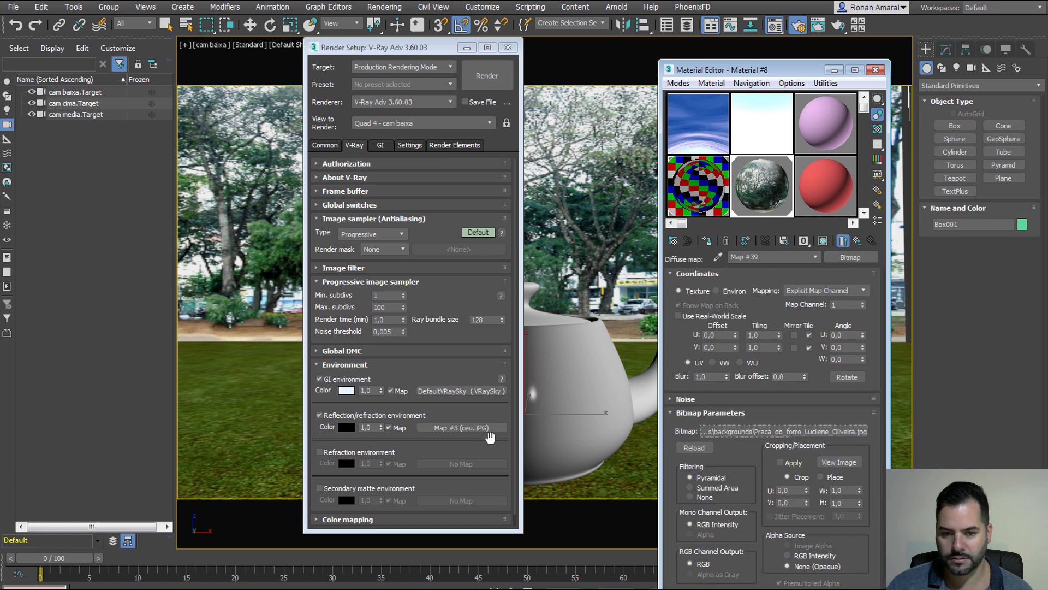
{"action": "right_click", "coordinate": [489, 431]}
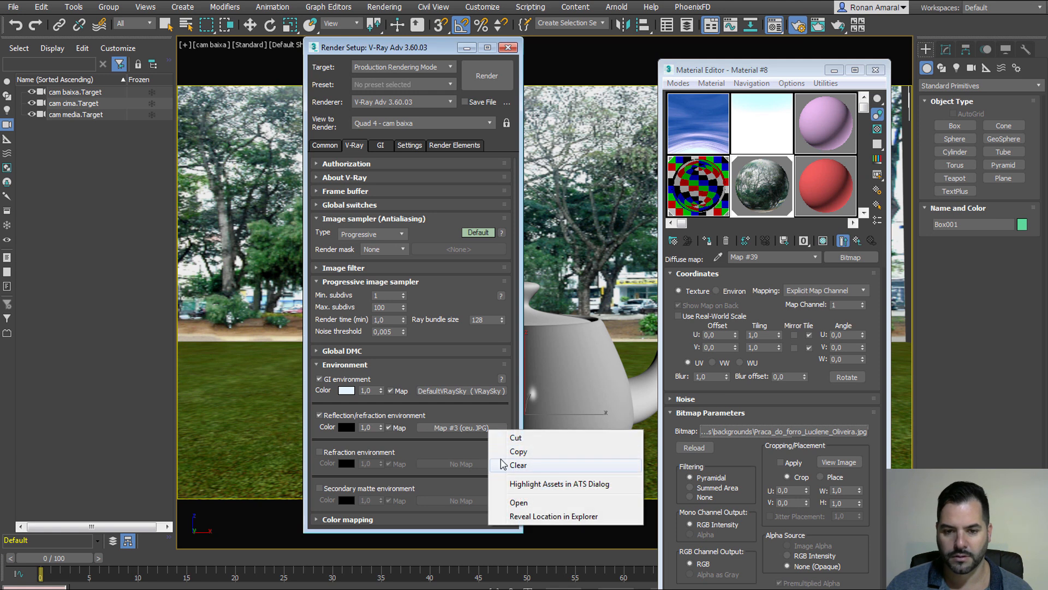
Assign a new Bitmap with the Praca_do_forro tree photo to the reflection/refraction environment
{"action": "left_click", "coordinate": [476, 428]}
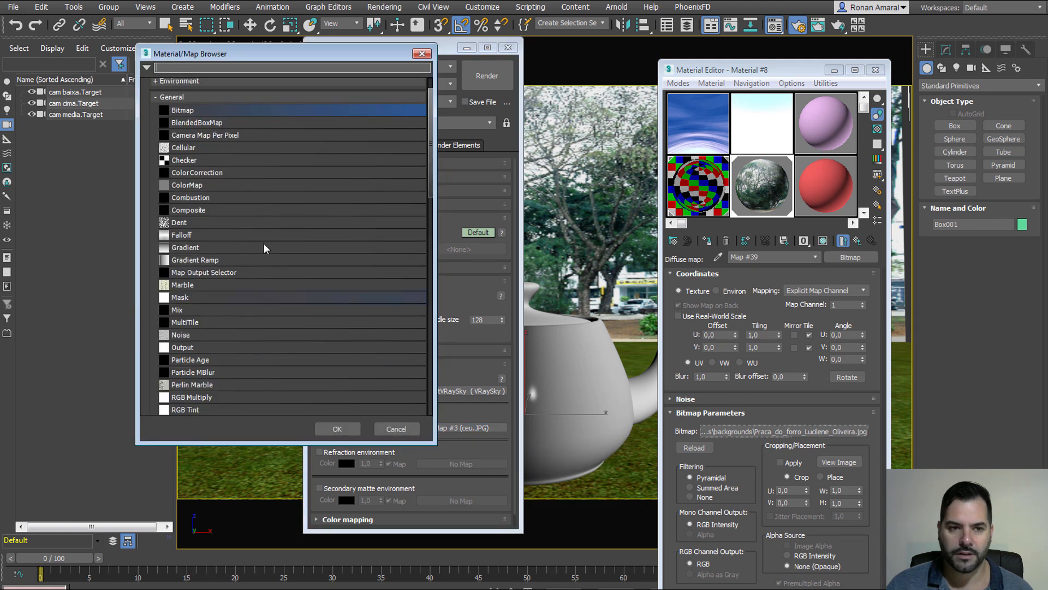
{"action": "double_click", "coordinate": [214, 111]}
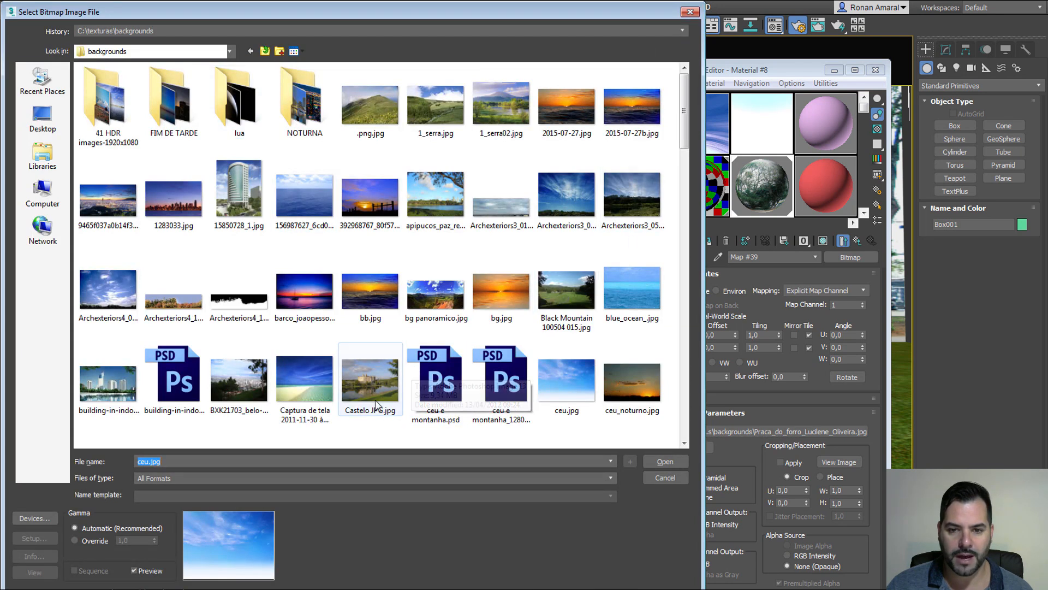
{"action": "left_click", "coordinate": [382, 372]}
{"action": "scroll", "coordinate": [382, 372], "scroll_direction": "down", "scroll_amount": 3}
{"action": "scroll", "coordinate": [380, 372], "scroll_direction": "down", "scroll_amount": 3}
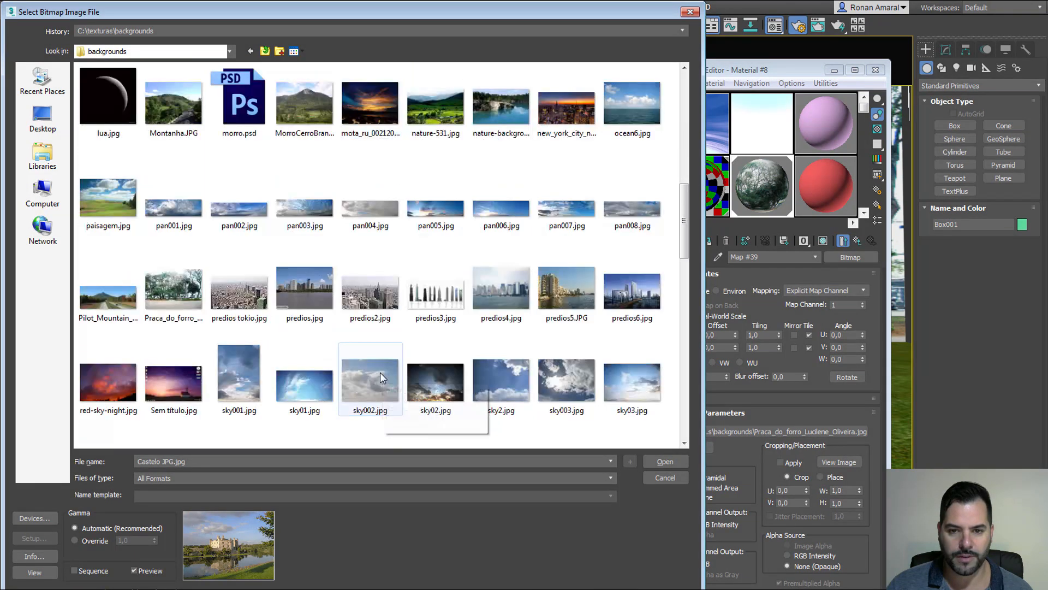
{"action": "double_click", "coordinate": [172, 287]}
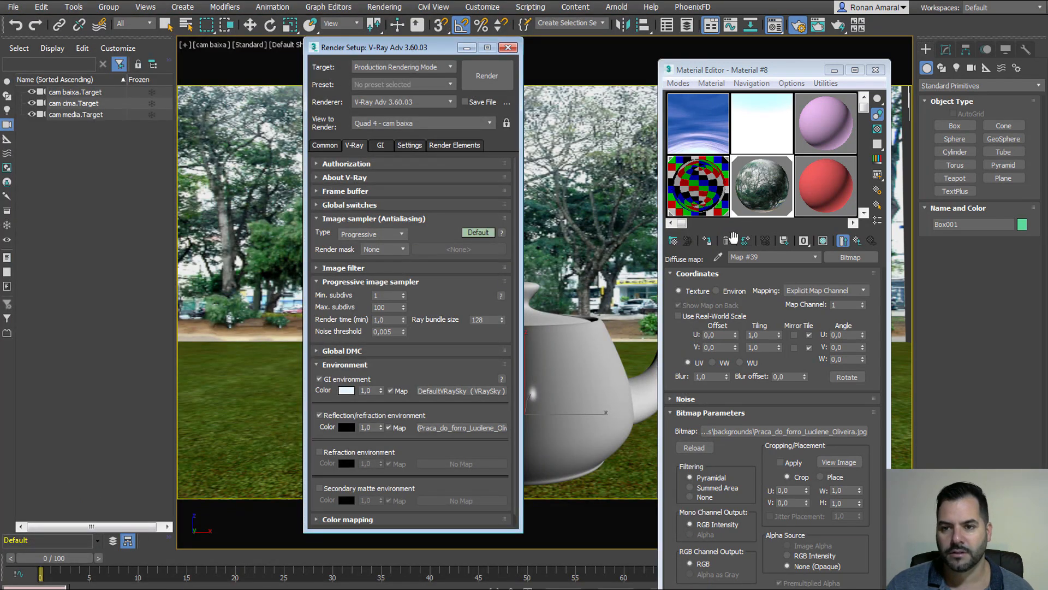
Load the reflection environment map into the red material's sample slot and set its coordinates to Environ with Screen mapping
{"action": "left_click_drag", "start_coordinate": [448, 427], "coordinate": [832, 199]}
{"action": "left_click", "coordinate": [747, 389]}
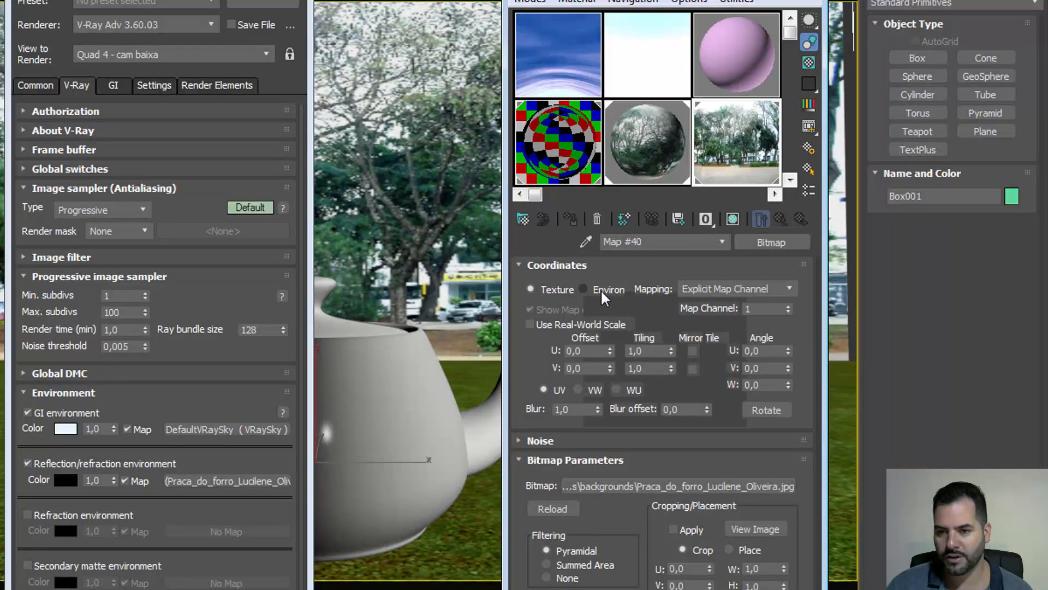
{"action": "left_click", "coordinate": [583, 290]}
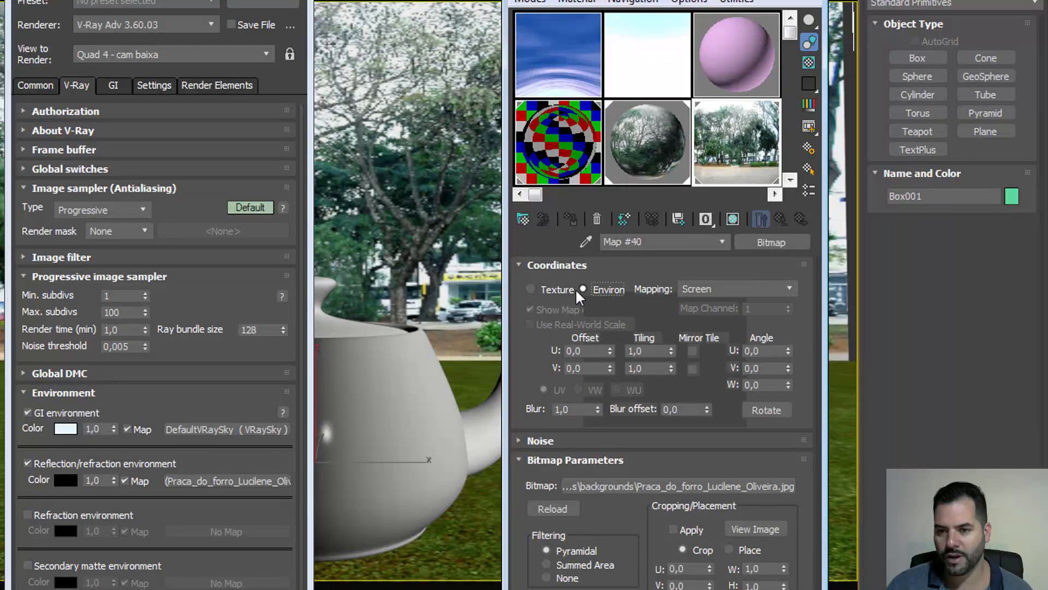
{"action": "left_click", "coordinate": [703, 292]}
{"action": "left_click", "coordinate": [700, 289]}
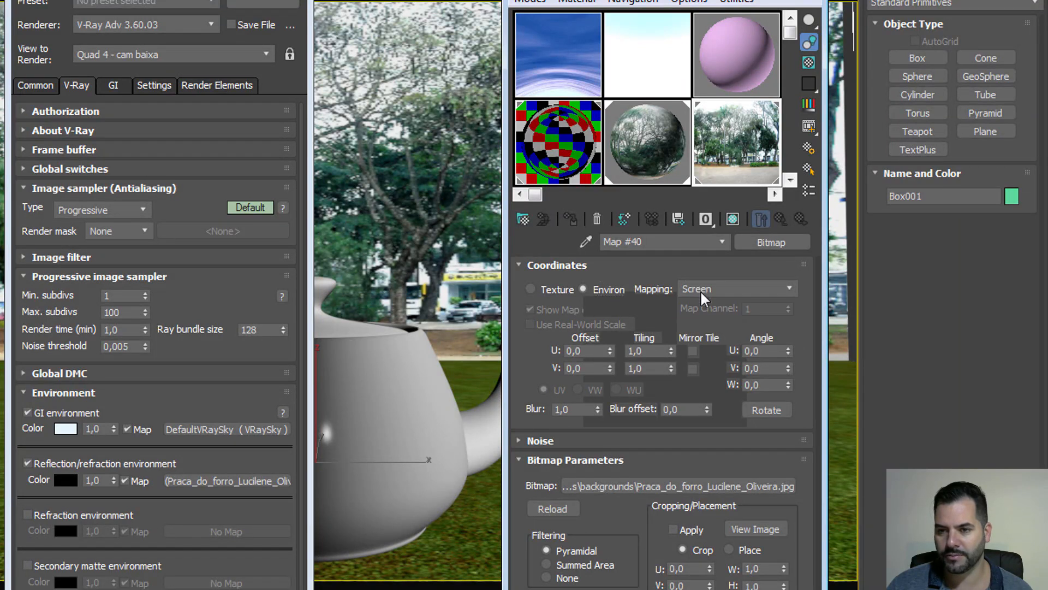
Test-render the teapot with the tree photo reflections, cancel the render, select the sky map sample, and put the frame buffer away
{"action": "key", "text": "shift+q"}
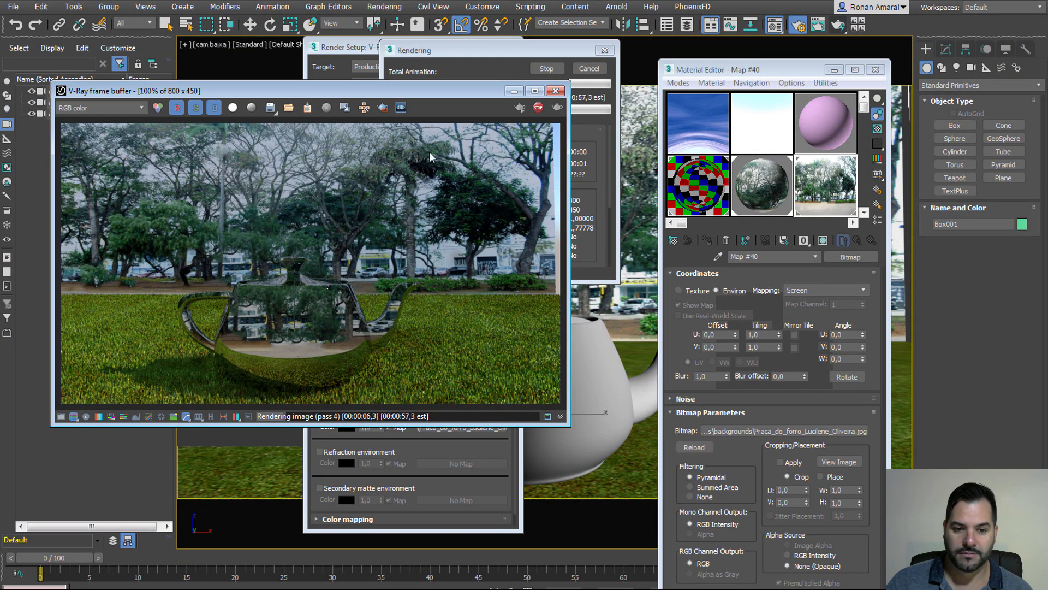
{"action": "left_click_drag", "start_coordinate": [488, 51], "coordinate": [752, 89]}
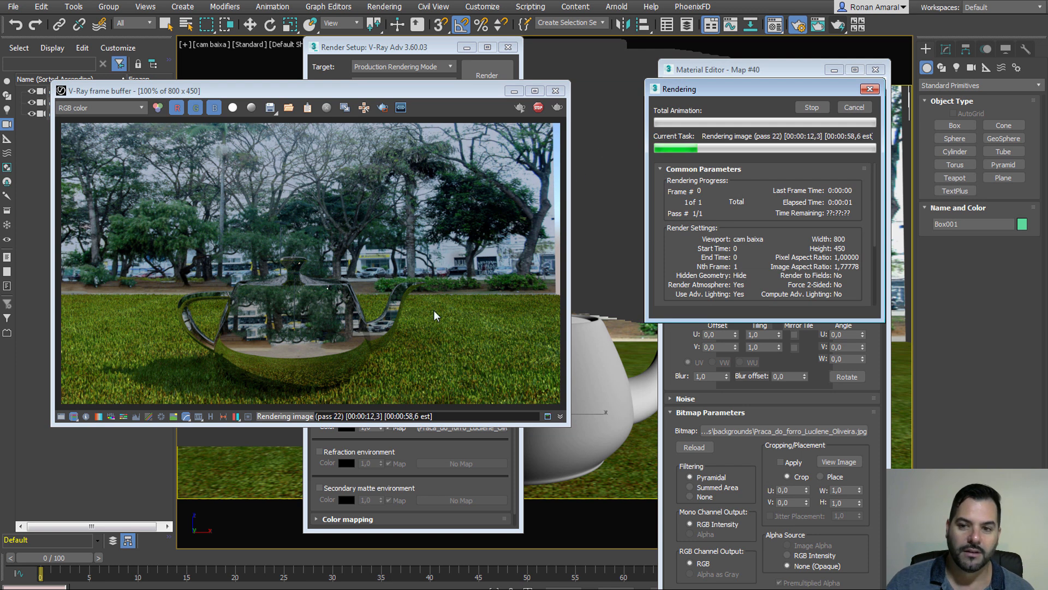
{"action": "left_click", "coordinate": [856, 109]}
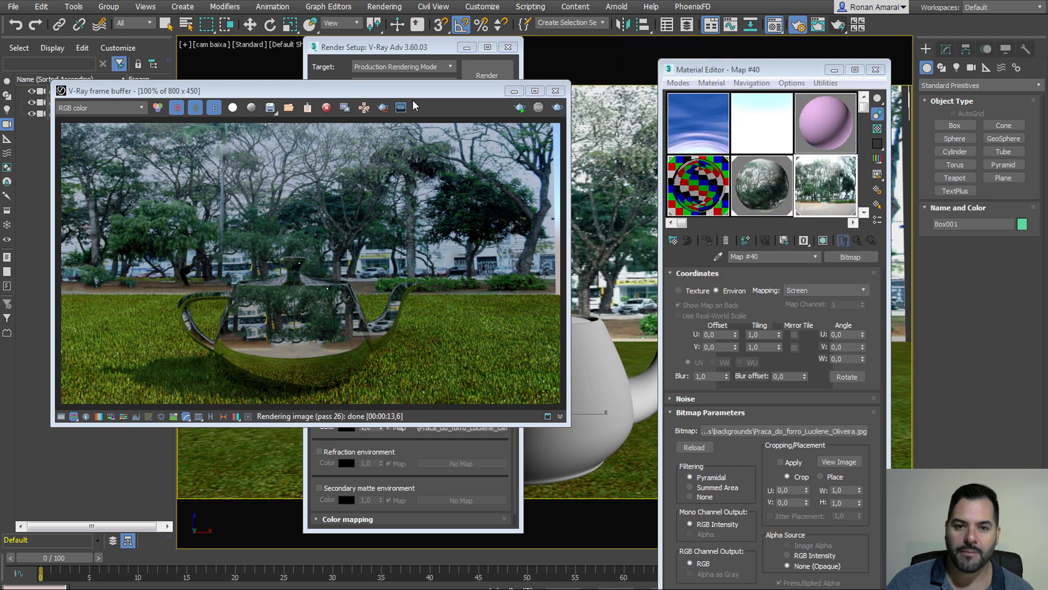
{"action": "left_click_drag", "start_coordinate": [414, 91], "coordinate": [517, 109]}
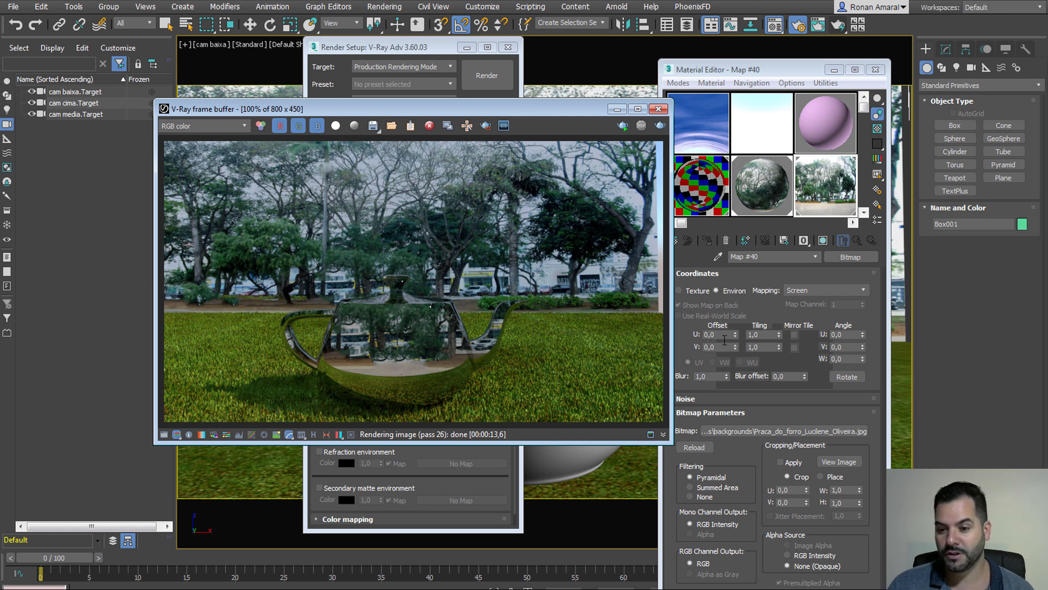
{"action": "left_click", "coordinate": [701, 134]}
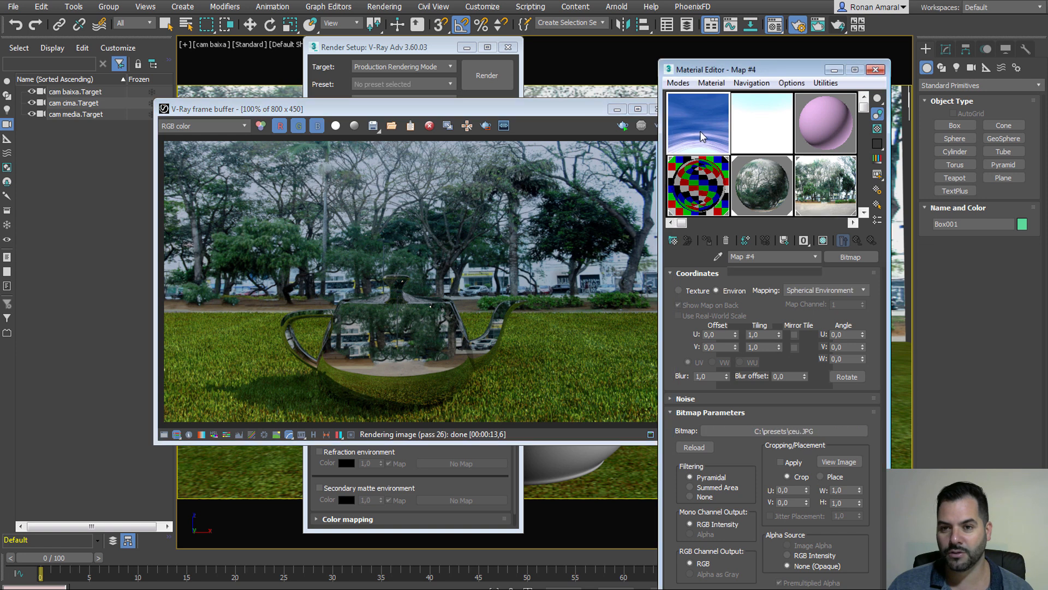
{"action": "left_click", "coordinate": [618, 110]}
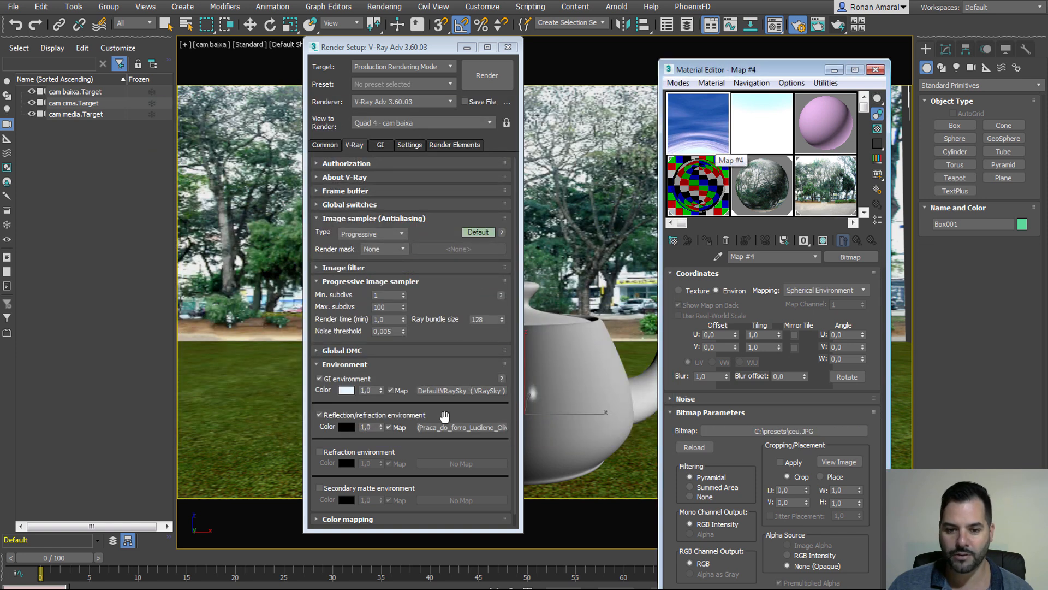
Assign a new Bitmap with ceu.JPG from C:\presets to the reflection/refraction environment
{"action": "left_click", "coordinate": [454, 431]}
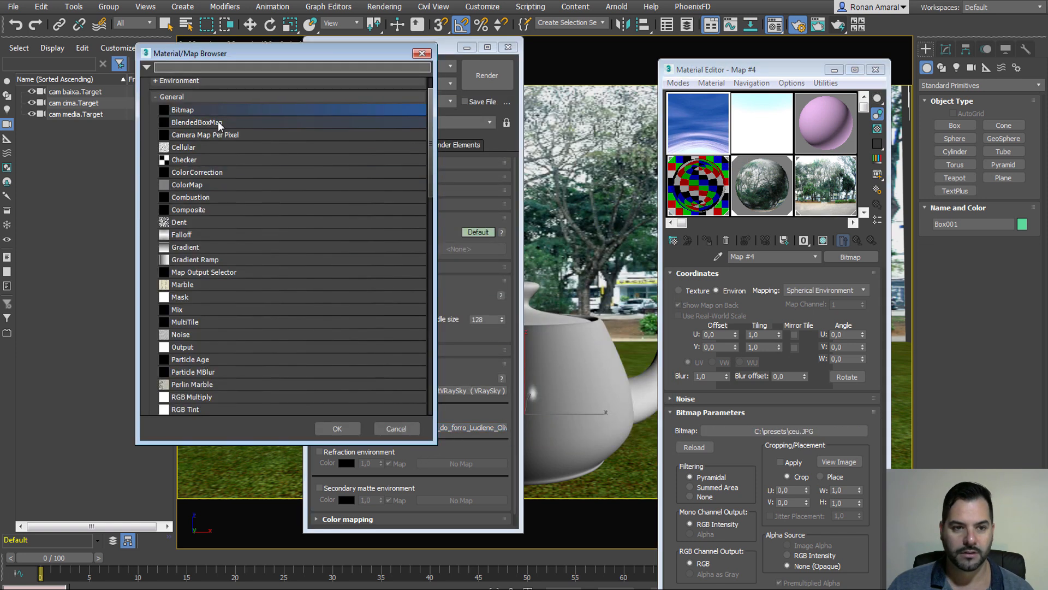
{"action": "double_click", "coordinate": [215, 111]}
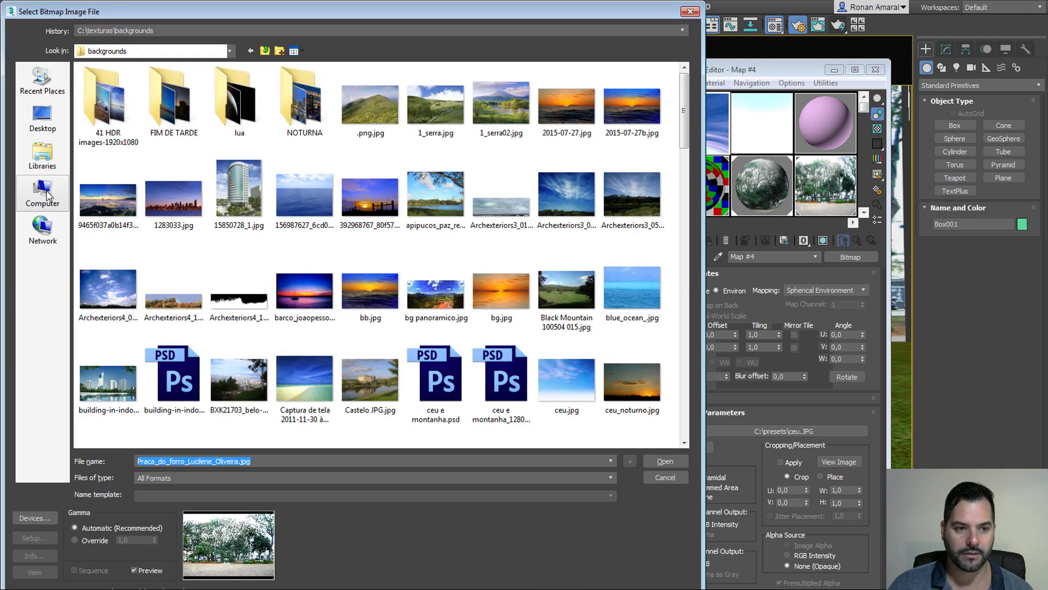
{"action": "left_click", "coordinate": [42, 191]}
{"action": "double_click", "coordinate": [157, 98]}
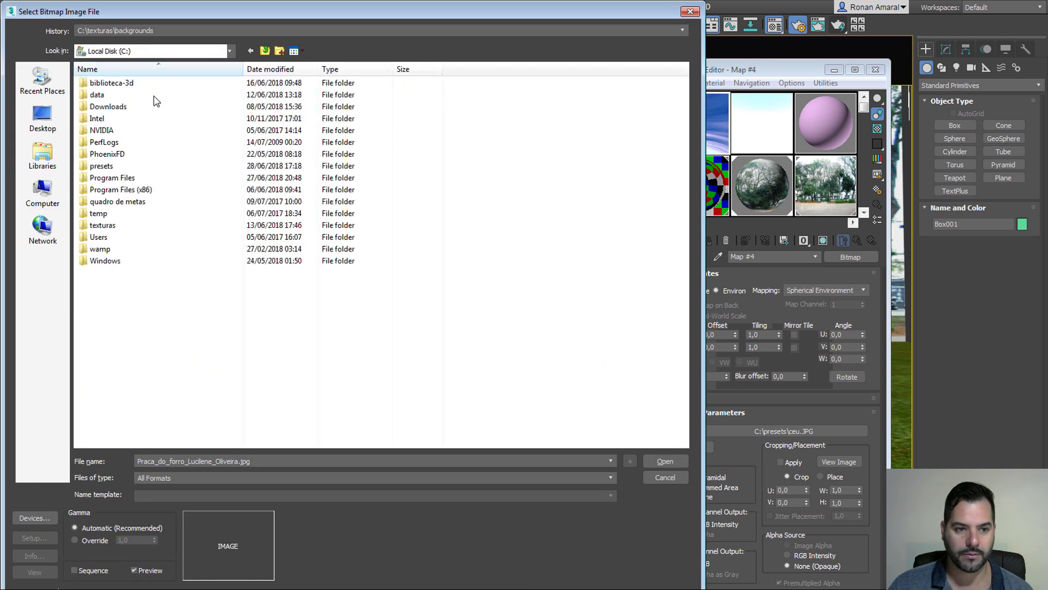
{"action": "double_click", "coordinate": [126, 167]}
{"action": "double_click", "coordinate": [103, 83]}
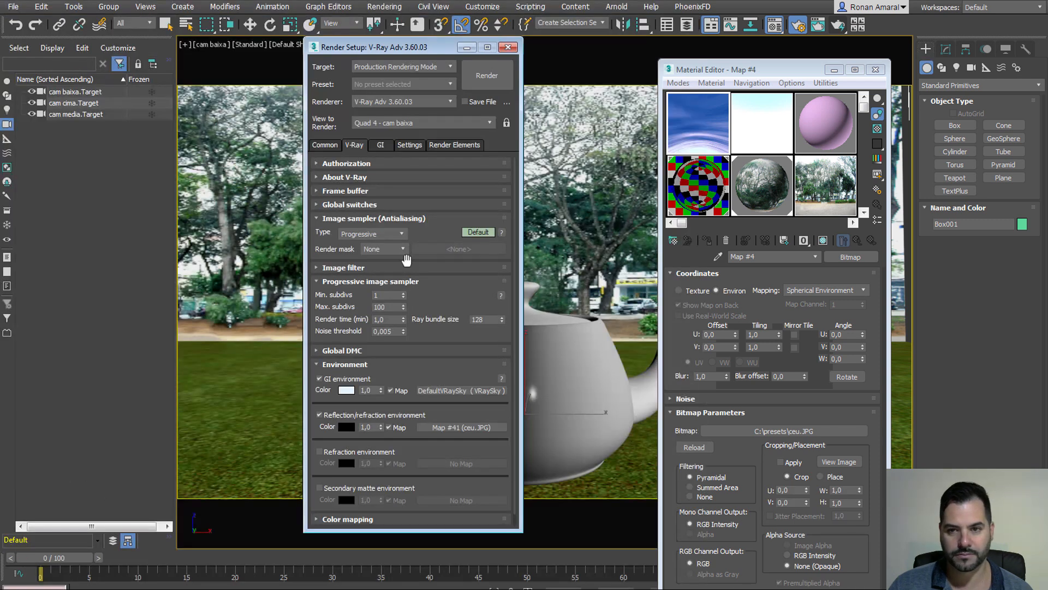
Load the ceu.JPG reflection map as an instance into the first sample slot, set it to Environ with Screen mapping, and test-render it
{"action": "left_click_drag", "start_coordinate": [450, 428], "coordinate": [689, 131]}
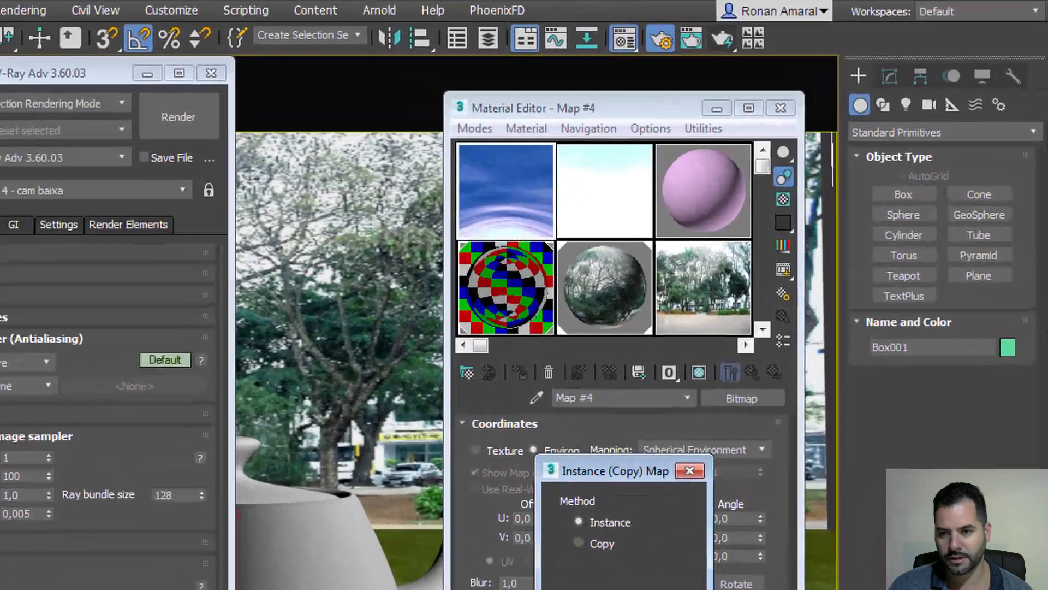
{"action": "left_click", "coordinate": [732, 371]}
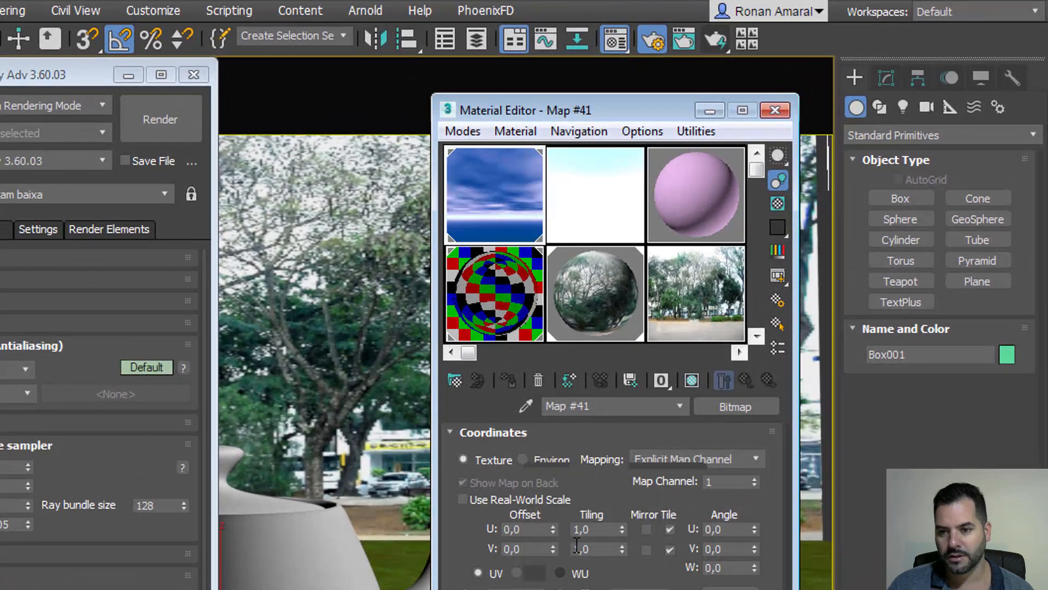
{"action": "left_click", "coordinate": [555, 460]}
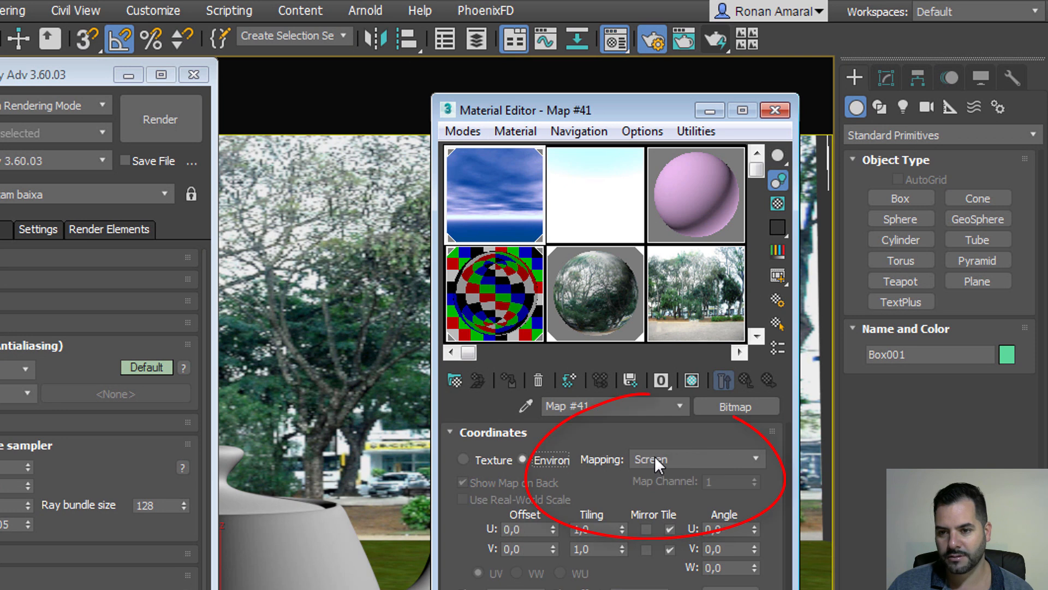
{"action": "left_click", "coordinate": [182, 108]}
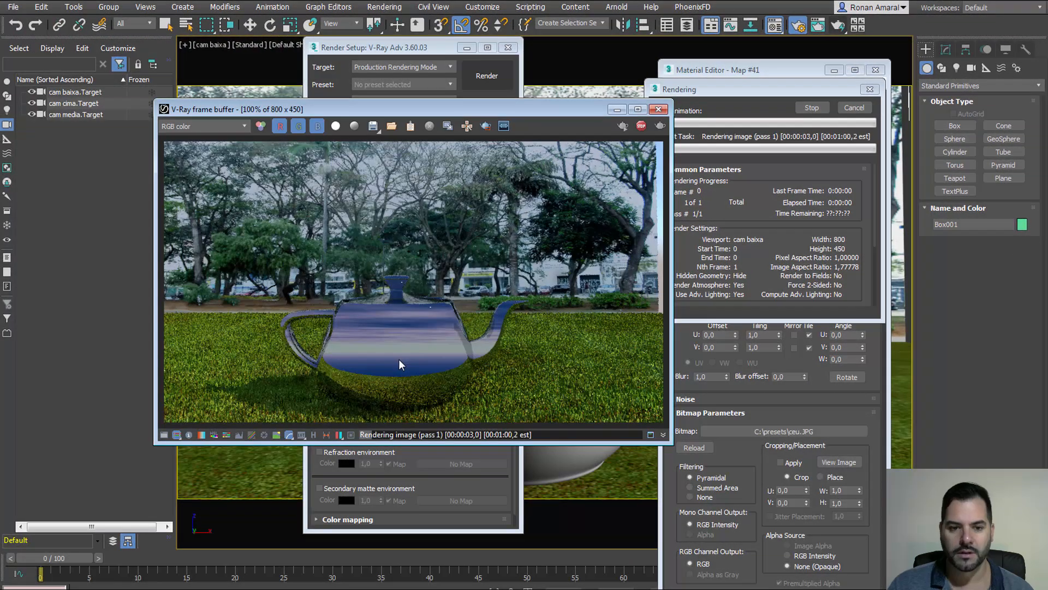
{"action": "left_click", "coordinate": [849, 111]}
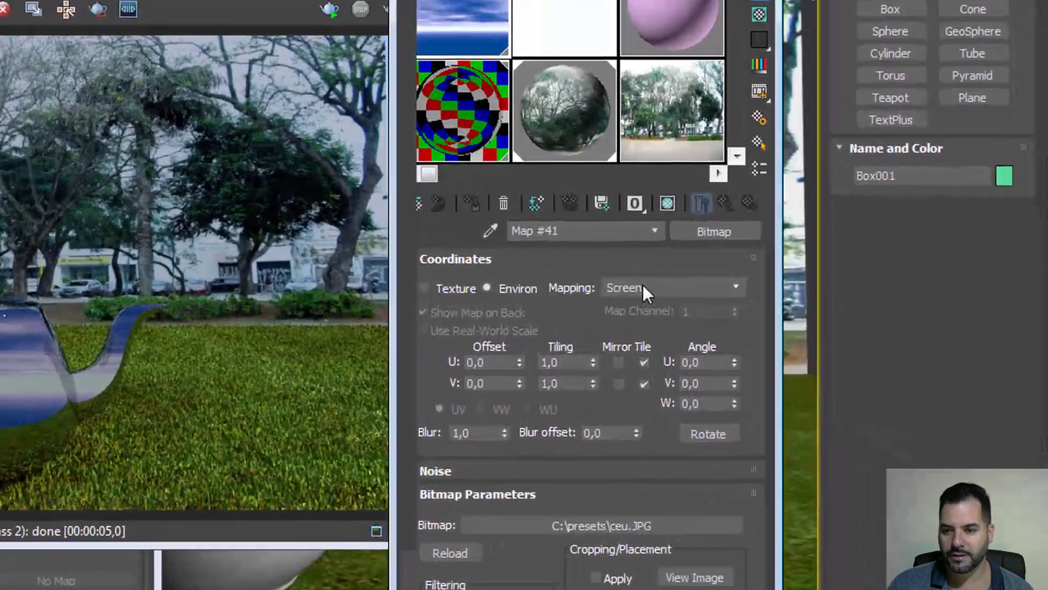
Switch the sky map to Spherical Environment mapping and test-render the teapot
{"action": "left_click", "coordinate": [809, 291]}
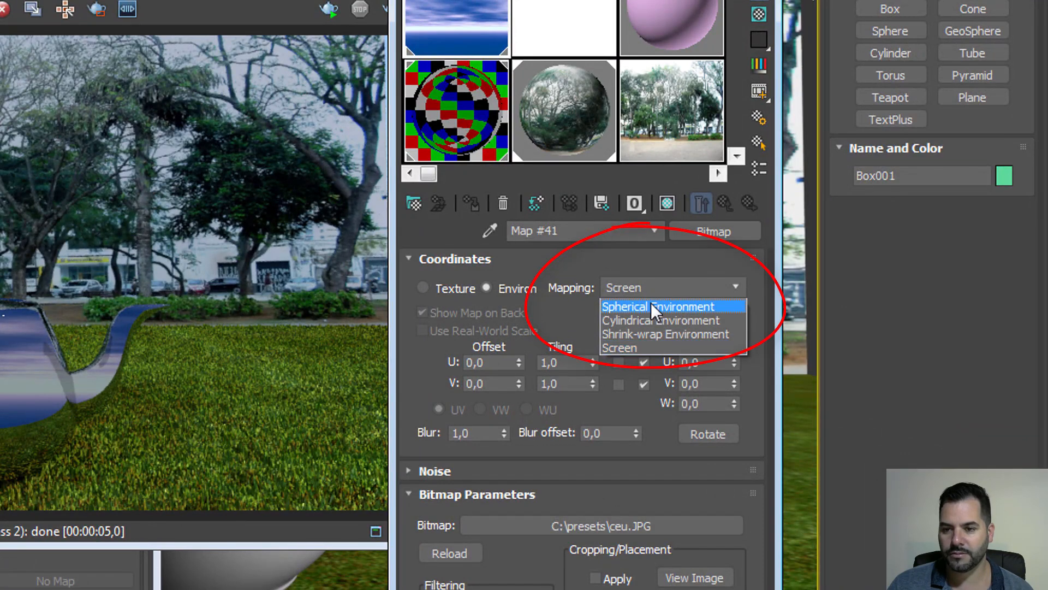
{"action": "left_click", "coordinate": [650, 307]}
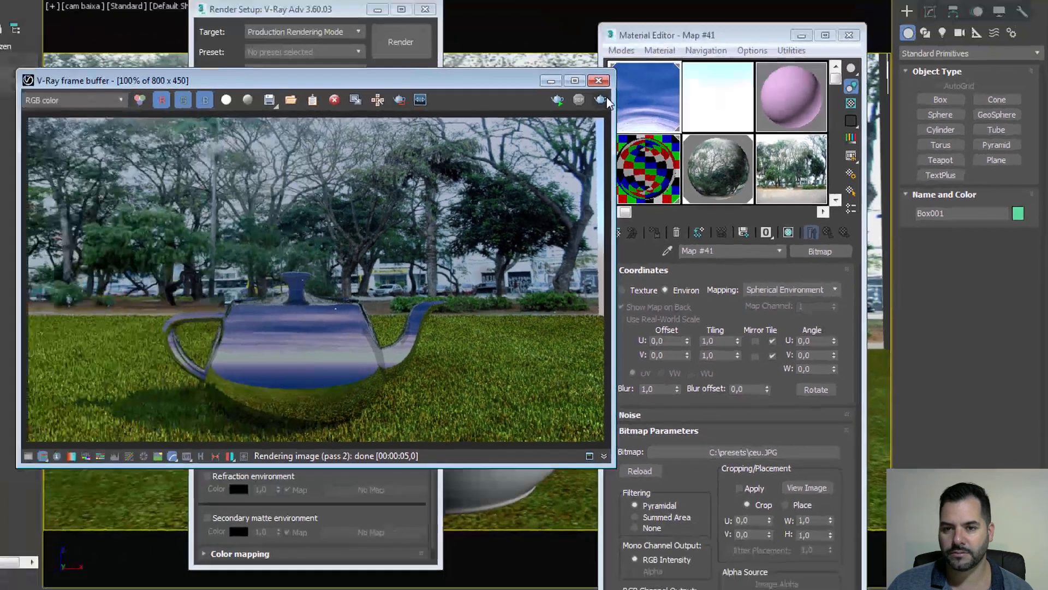
{"action": "left_click", "coordinate": [601, 99]}
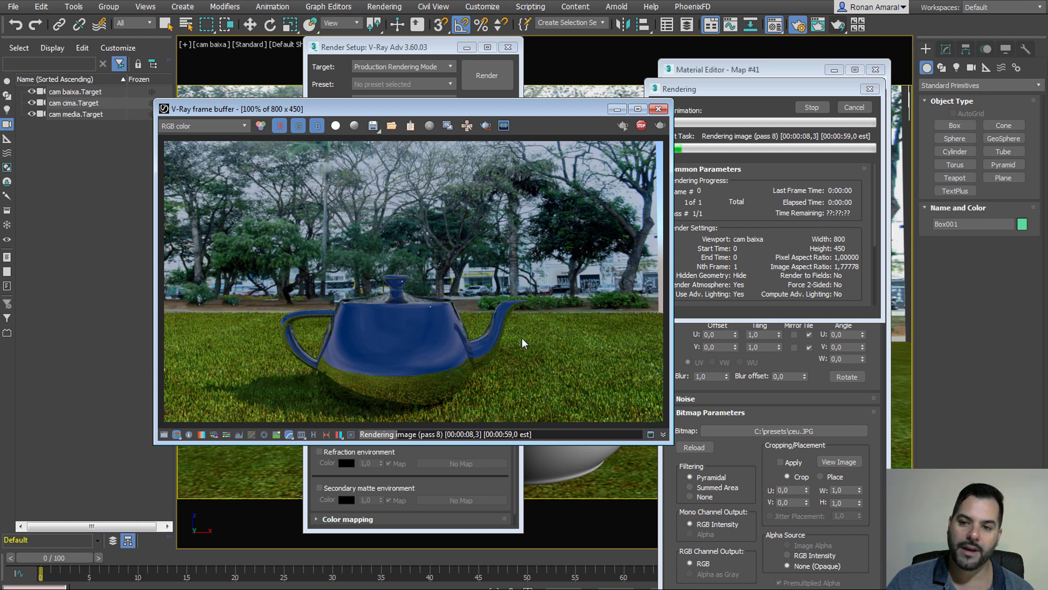
{"action": "left_click", "coordinate": [856, 109]}
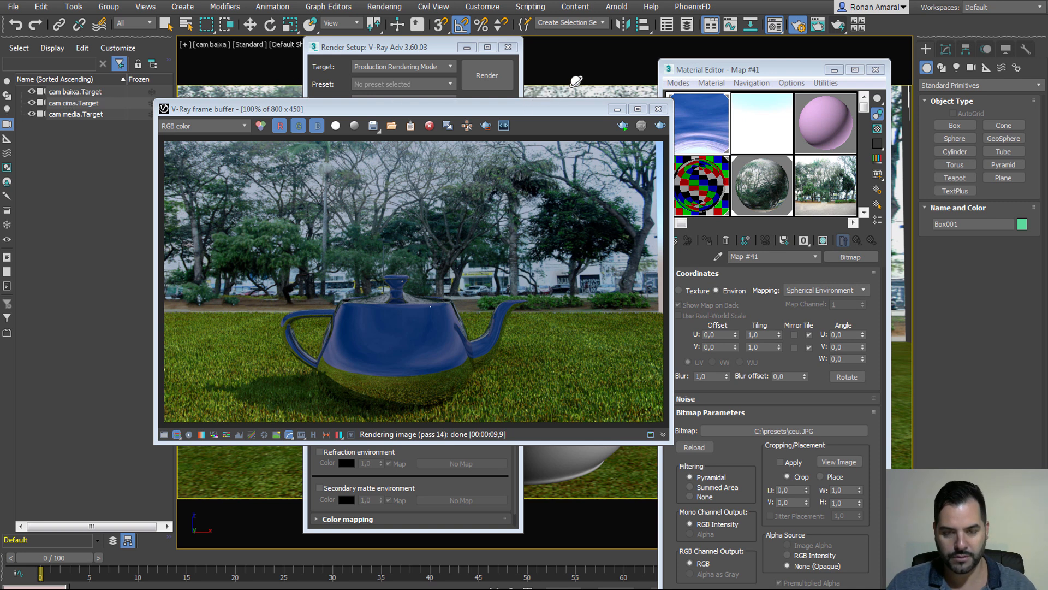
Select the cam baixa camera and set its manual exposure gain to 800 ISO
{"action": "key", "text": "h"}
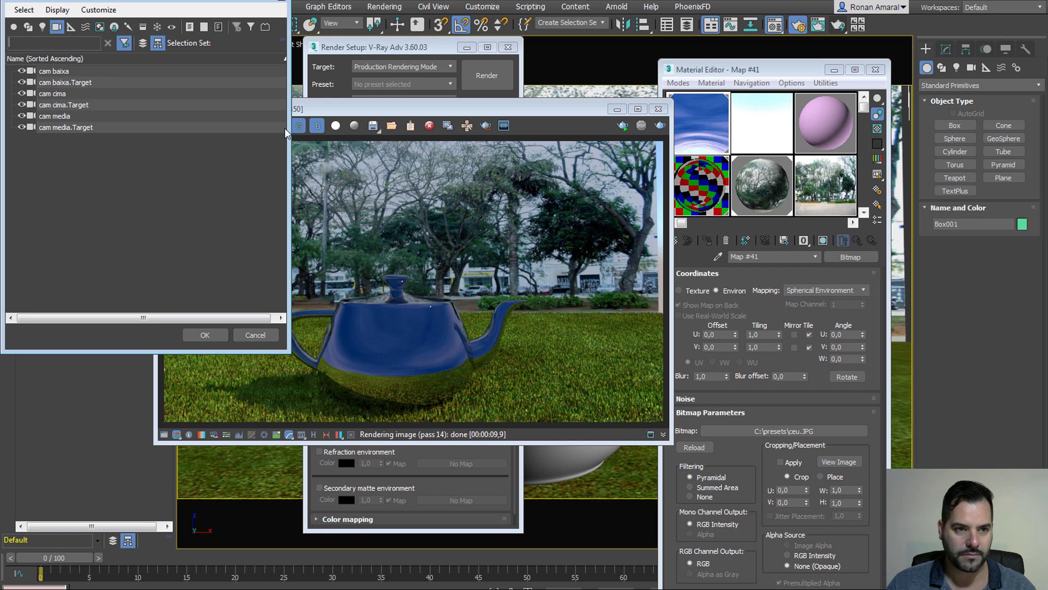
{"action": "double_click", "coordinate": [122, 70]}
{"action": "left_click", "coordinate": [946, 50]}
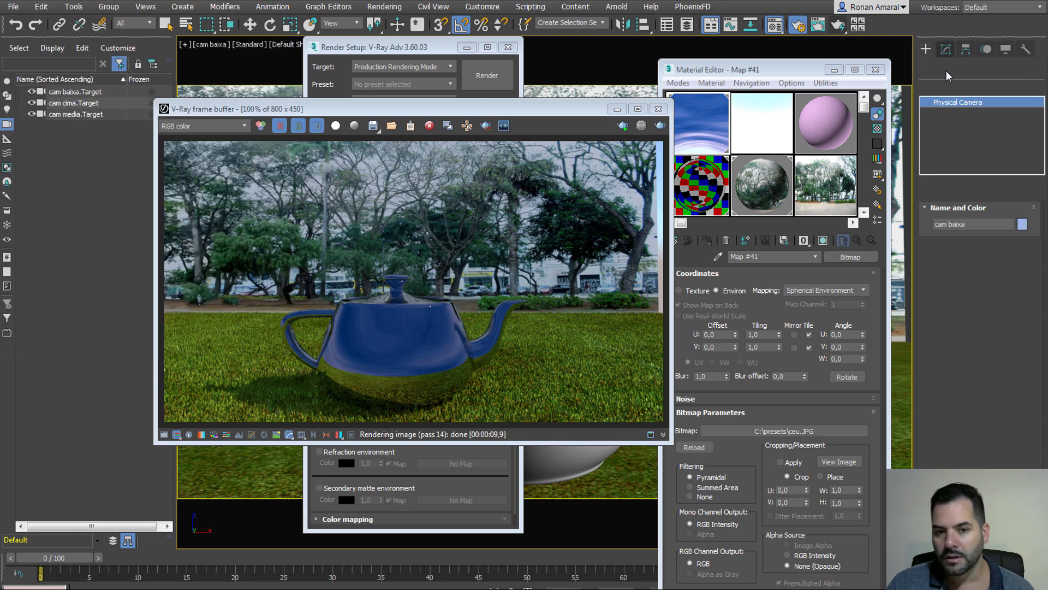
{"action": "left_click_drag", "start_coordinate": [925, 493], "coordinate": [941, 340]}
{"action": "left_click", "coordinate": [998, 459]}
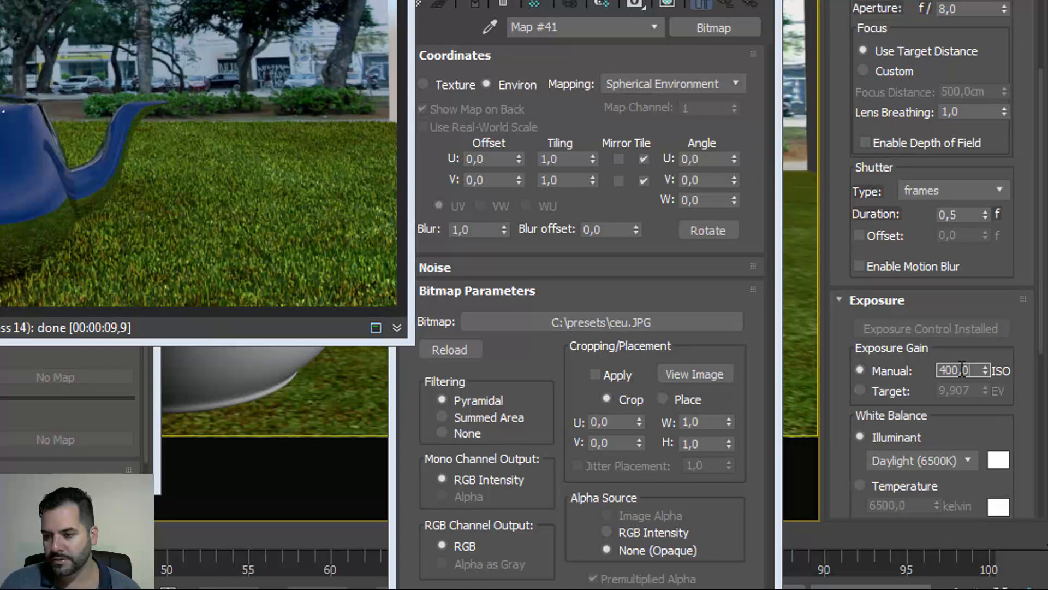
{"action": "double_click", "coordinate": [962, 370]}
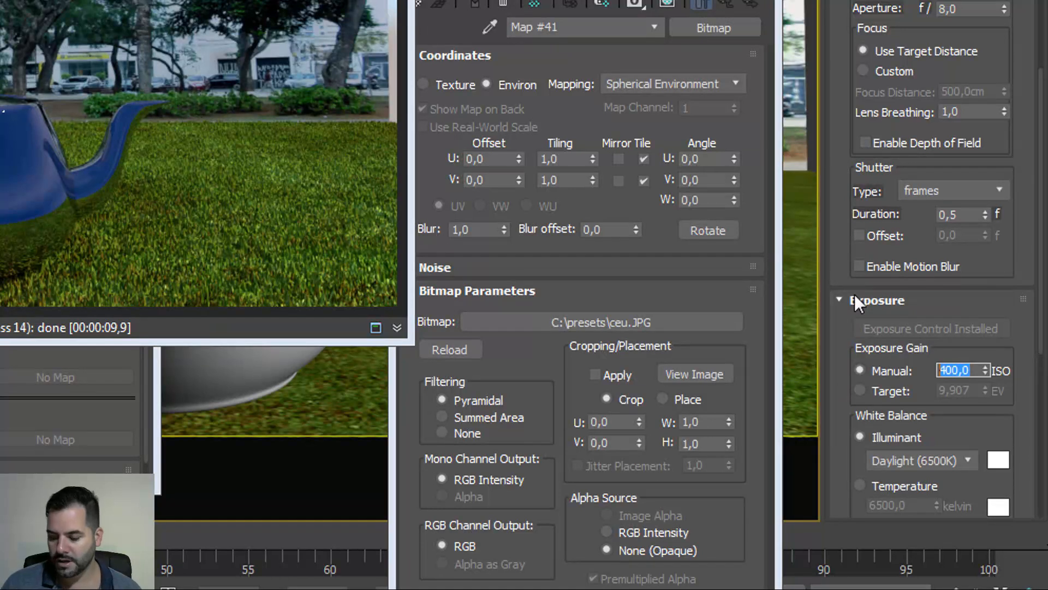
{"action": "type", "text": "800"}
{"action": "key", "text": "Return"}
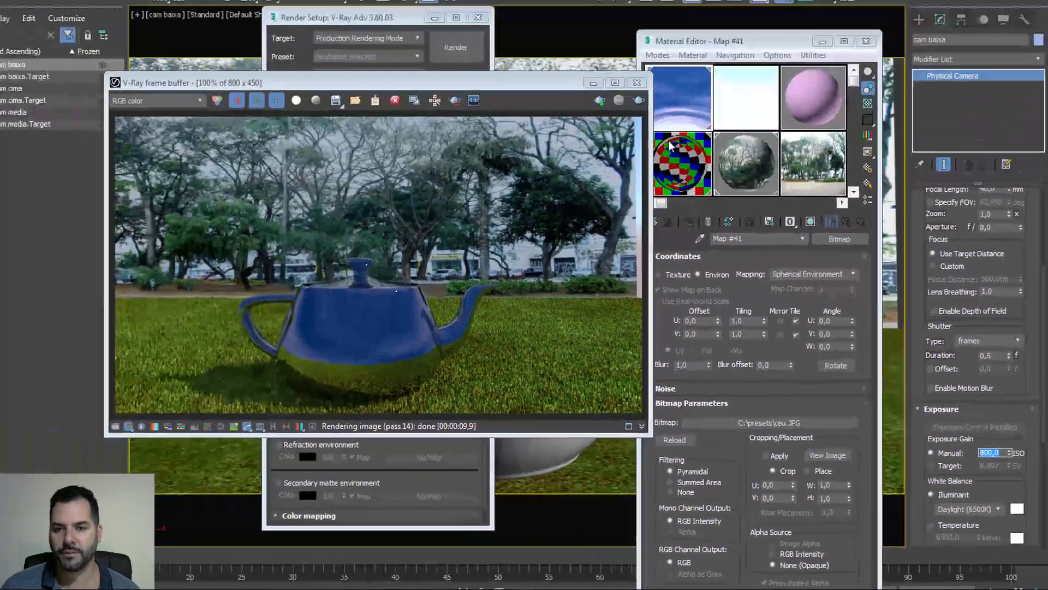
Test-render the cam baixa view with the new exposure, then cancel the render
{"action": "key", "text": "shift+q"}
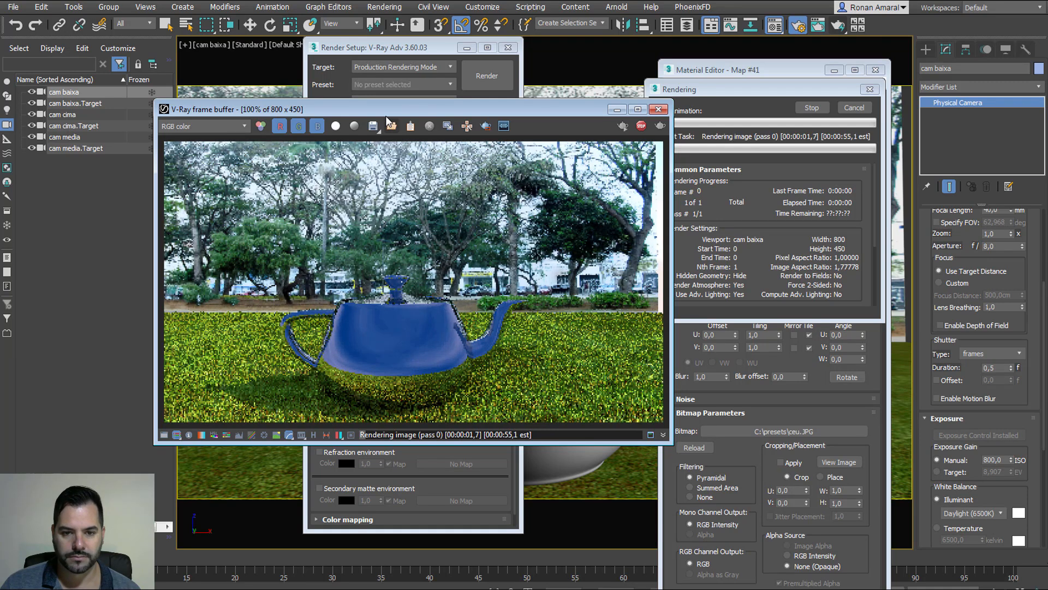
{"action": "left_click_drag", "start_coordinate": [382, 109], "coordinate": [434, 100]}
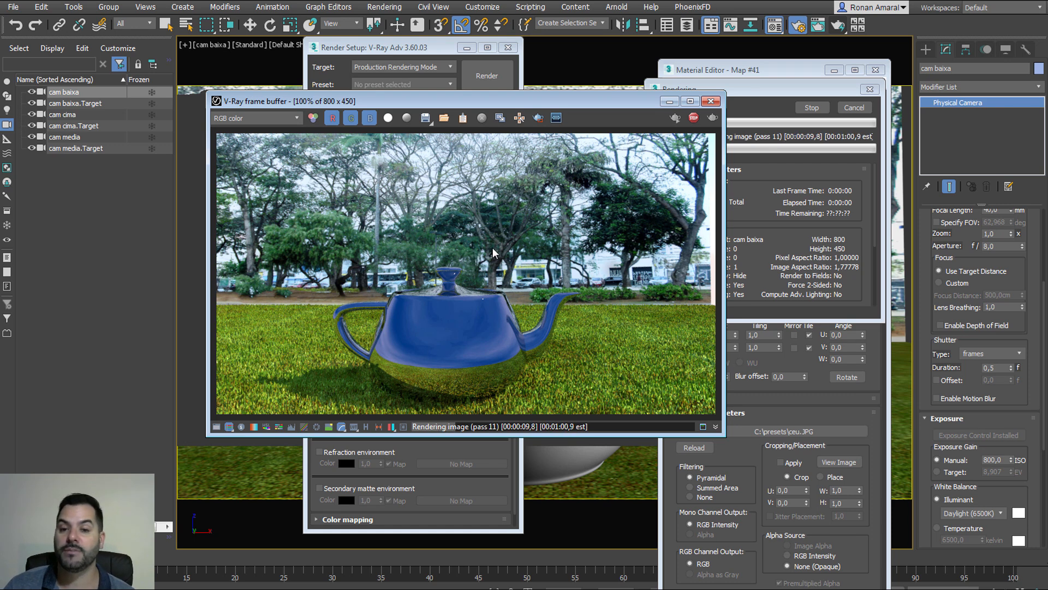
{"action": "left_click", "coordinate": [854, 108]}
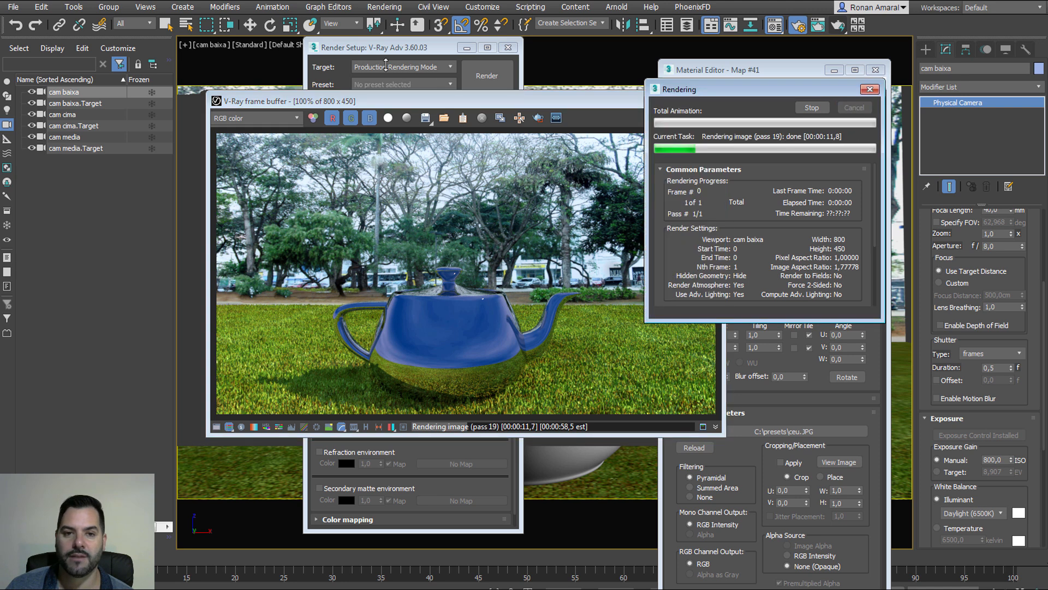
Set the output size to 1280x720 and render the teapot view at that resolution, stopping near the end
{"action": "left_click", "coordinate": [366, 49]}
{"action": "left_click", "coordinate": [327, 144]}
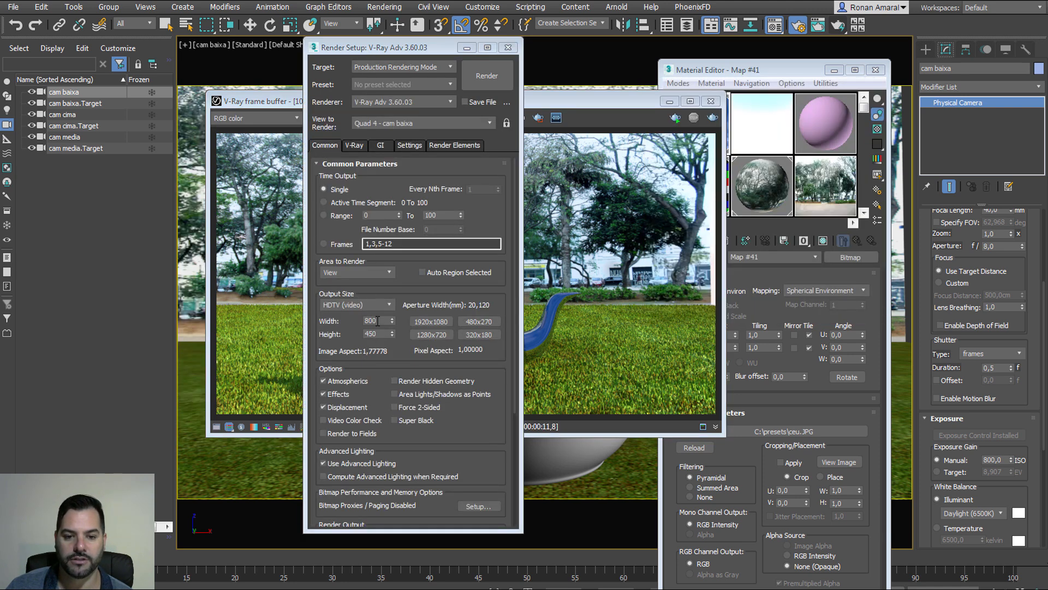
{"action": "left_click", "coordinate": [416, 334]}
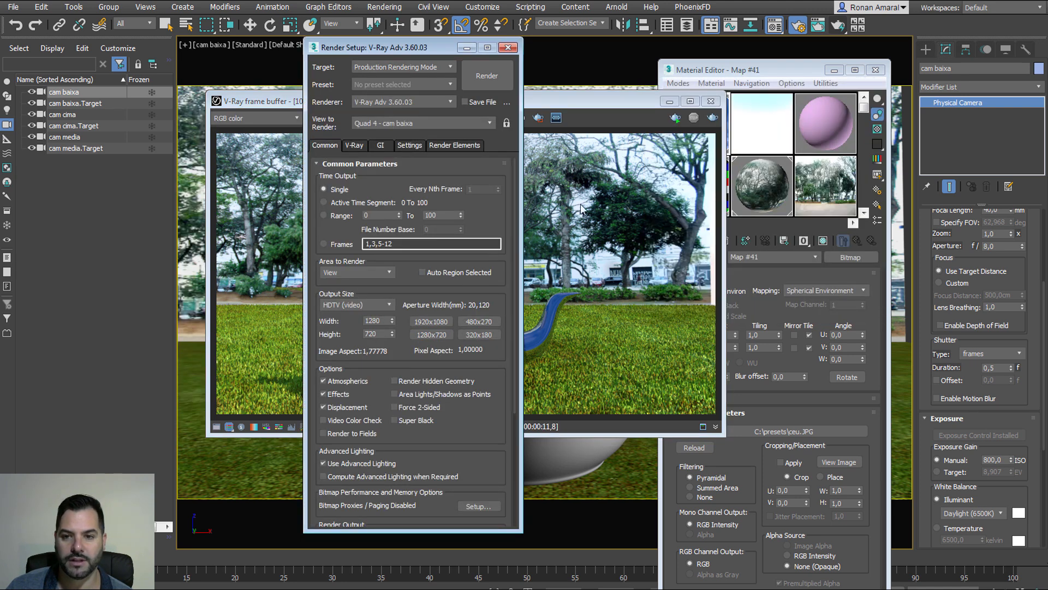
{"action": "left_click", "coordinate": [487, 81]}
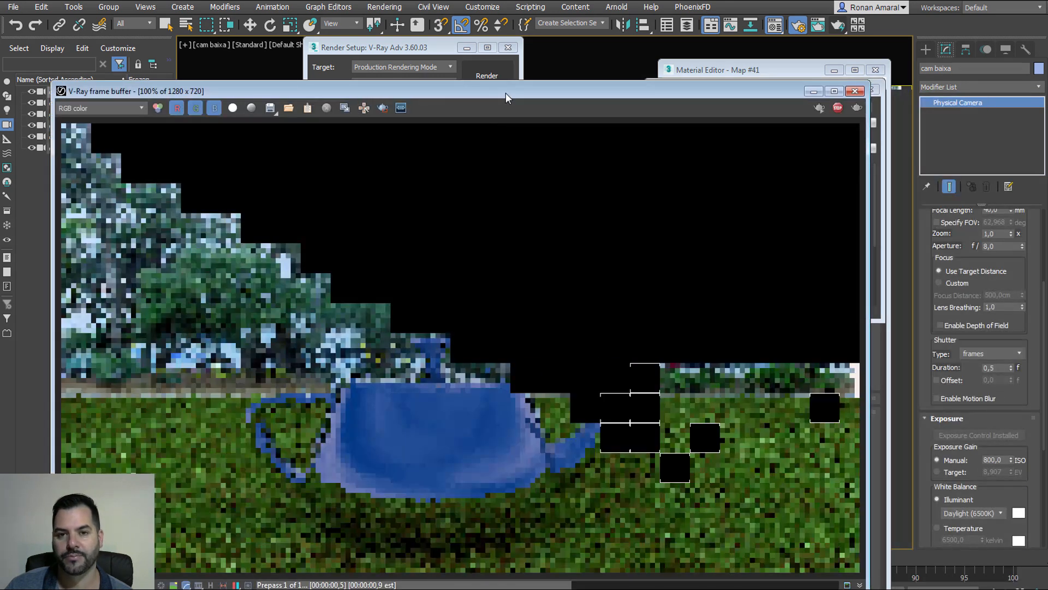
{"action": "left_click_drag", "start_coordinate": [505, 93], "coordinate": [545, 75]}
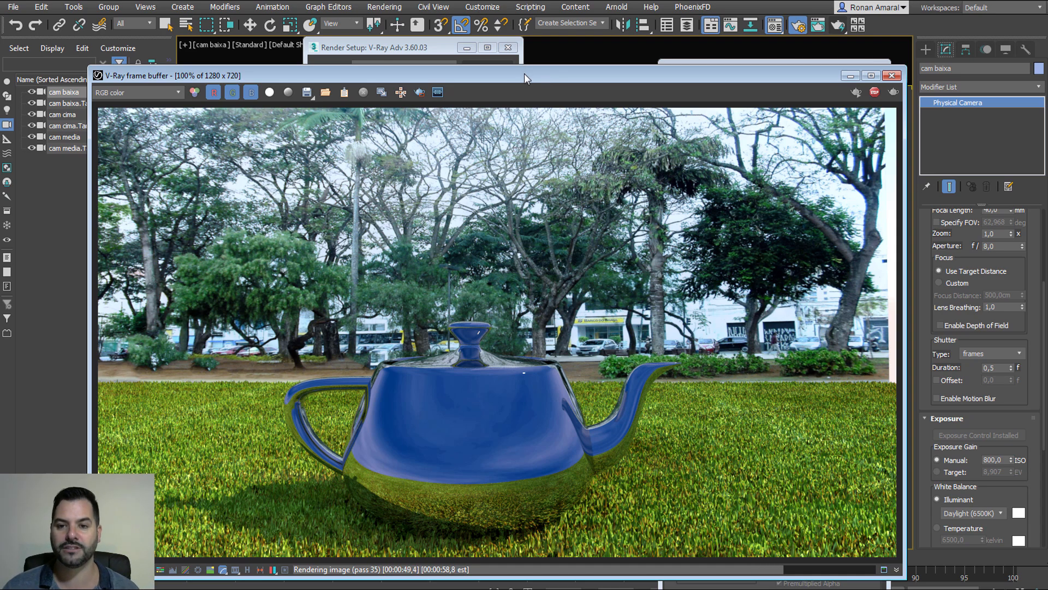
{"action": "left_click_drag", "start_coordinate": [524, 78], "coordinate": [527, 158]}
{"action": "left_click", "coordinate": [828, 101]}
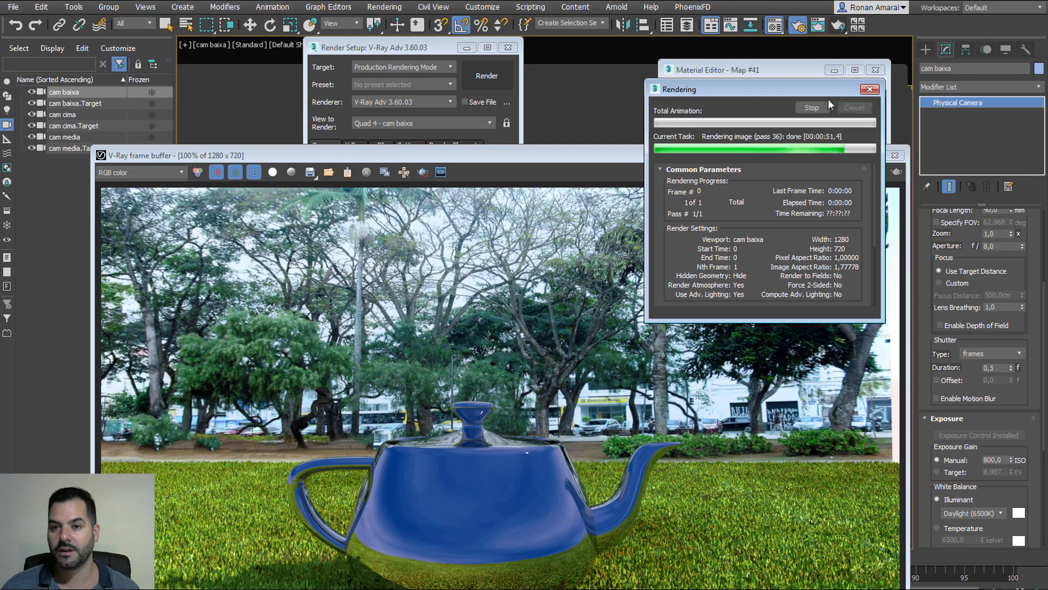
Show the V-Ray environment settings beside the Environment and Effects dialog to compare their maps
{"action": "left_click_drag", "start_coordinate": [413, 44], "coordinate": [435, 37]}
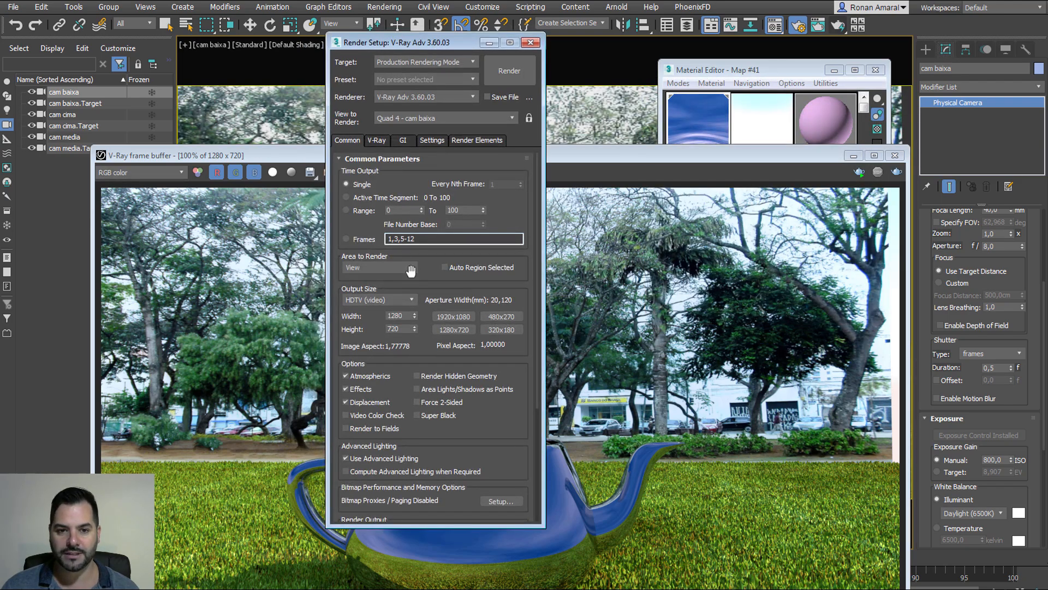
{"action": "left_click", "coordinate": [377, 140]}
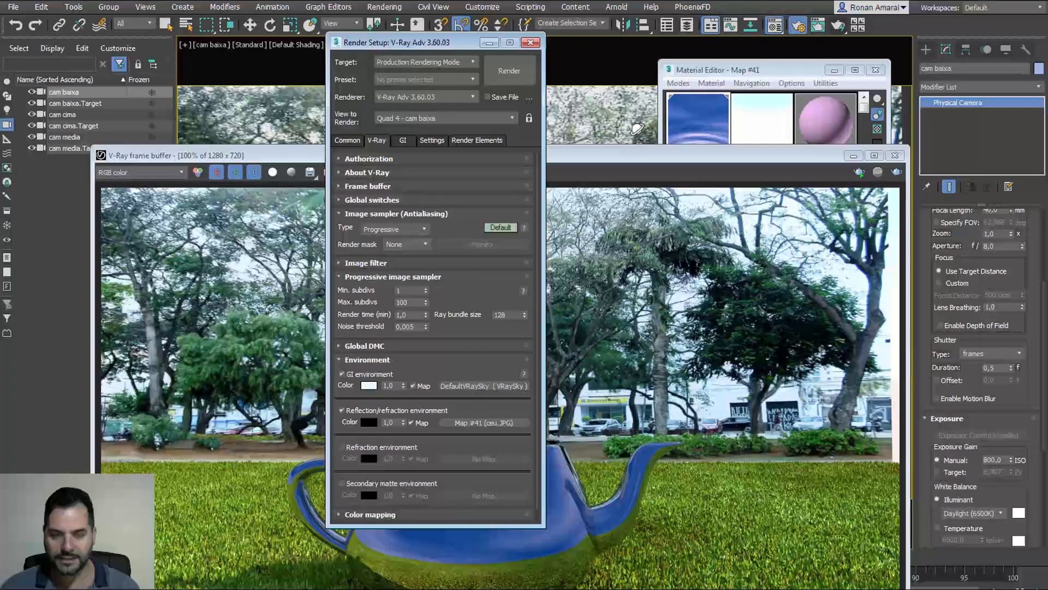
{"action": "key", "text": "8"}
{"action": "left_click_drag", "start_coordinate": [459, 45], "coordinate": [611, 82]}
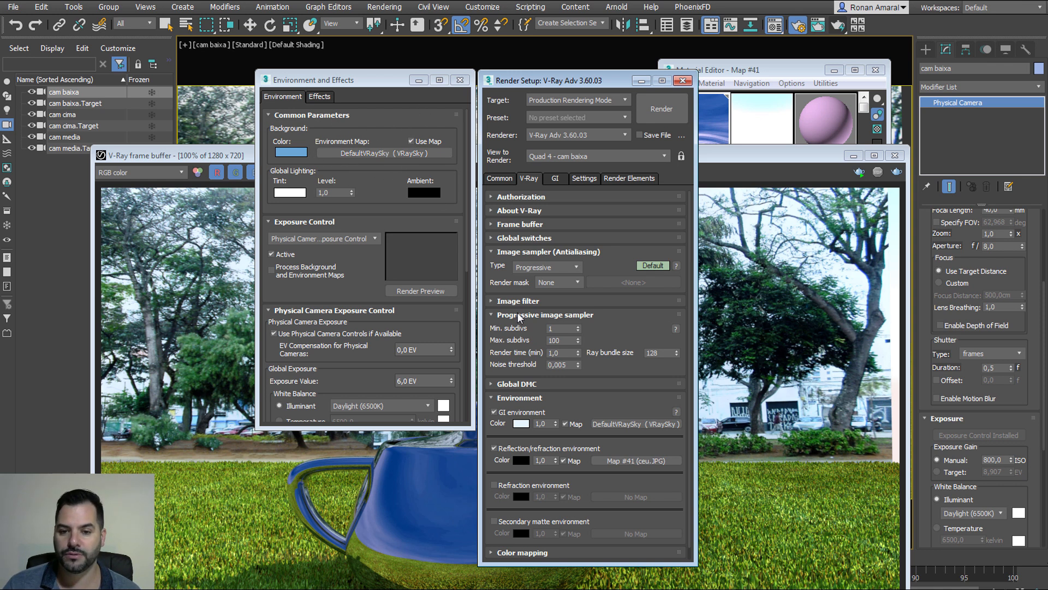
Load the GI environment's DefaultVRaySky map as an instance into the second material sample slot
{"action": "scroll", "coordinate": [586, 412], "scroll_direction": "down", "scroll_amount": 1}
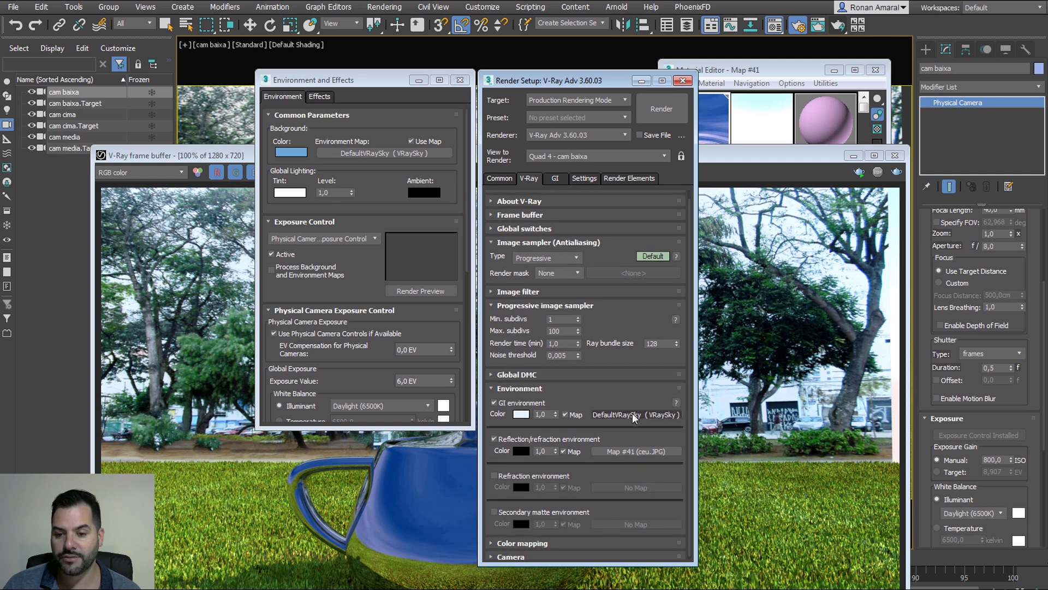
{"action": "left_click_drag", "start_coordinate": [637, 414], "coordinate": [759, 143]}
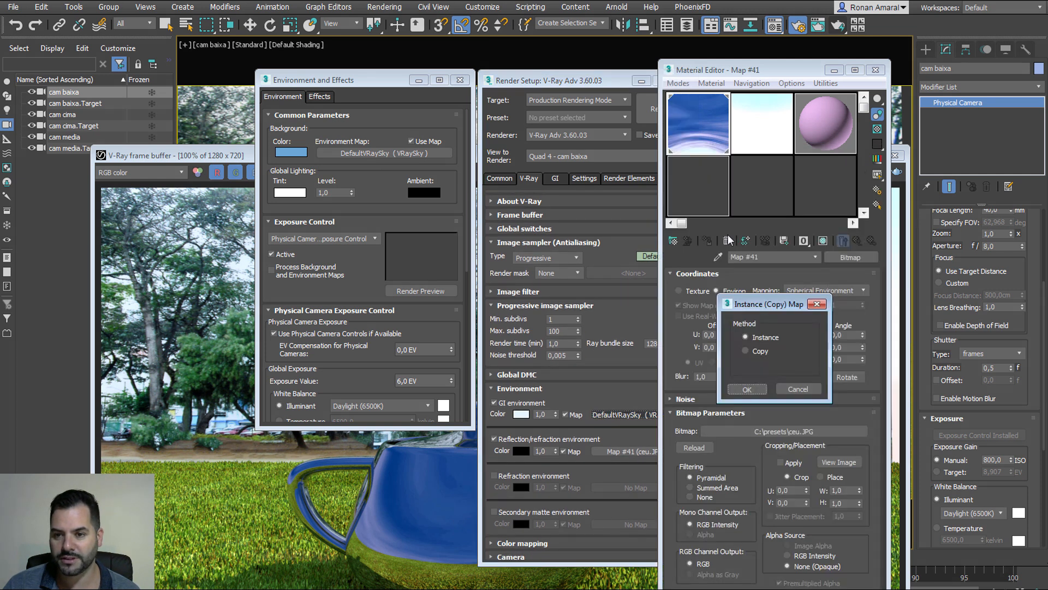
{"action": "left_click", "coordinate": [763, 388]}
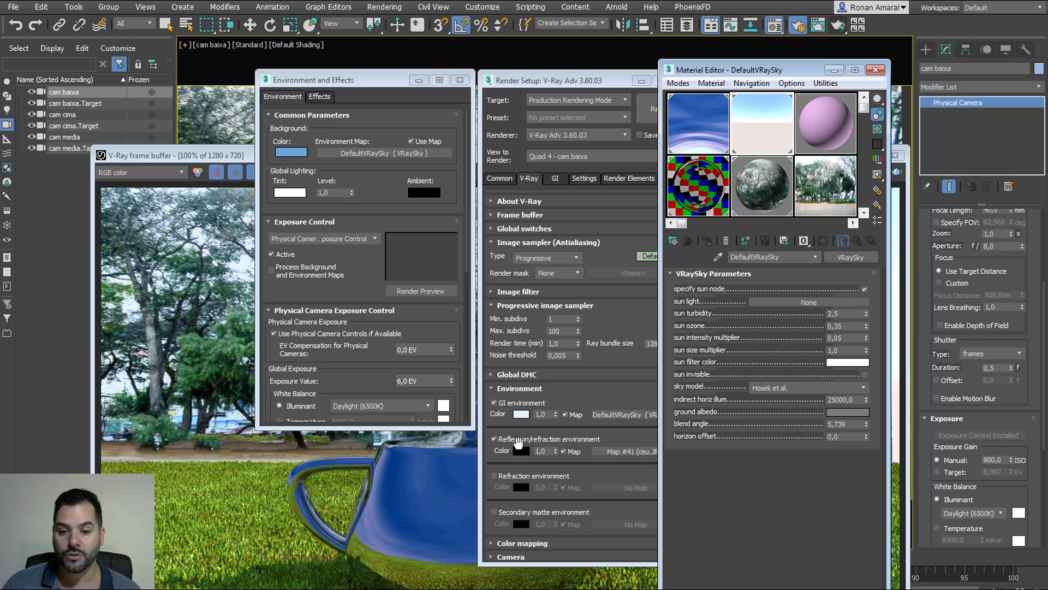
Disable global illumination in the V-Ray render settings
{"action": "left_click", "coordinate": [485, 456]}
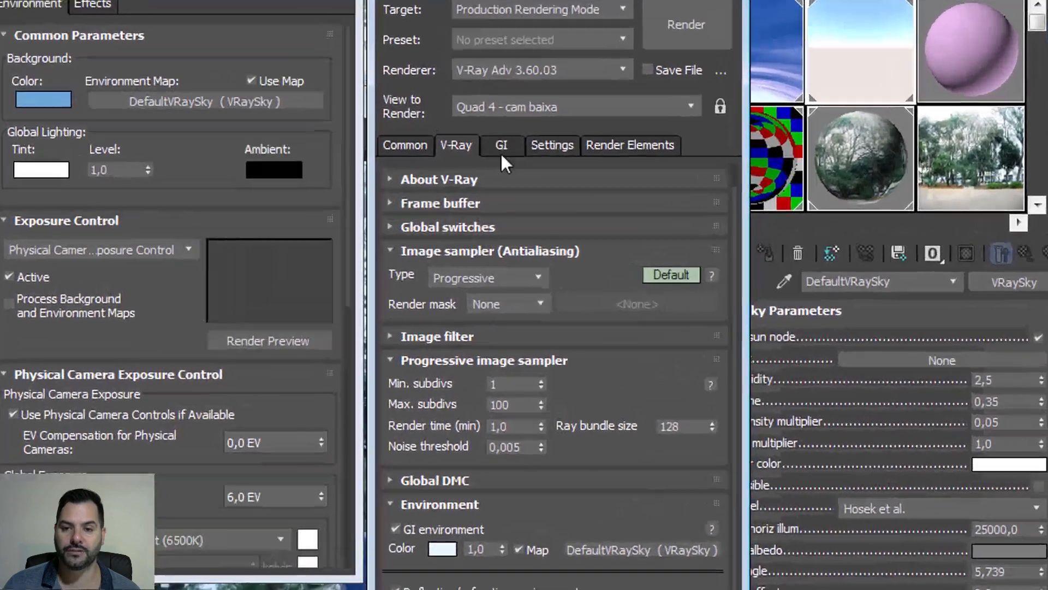
{"action": "left_click", "coordinate": [555, 178]}
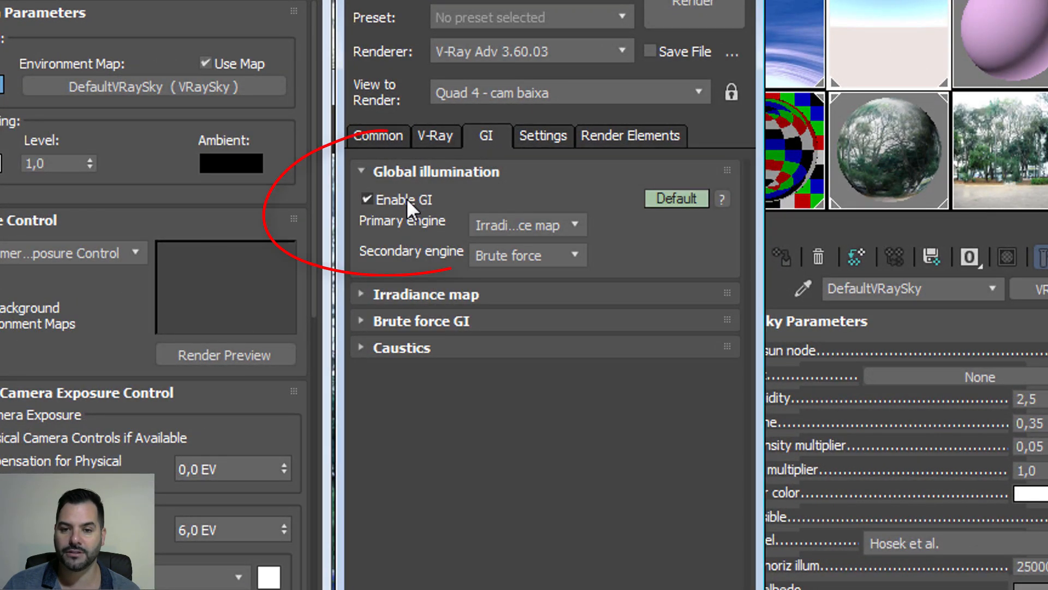
{"action": "left_click", "coordinate": [370, 198]}
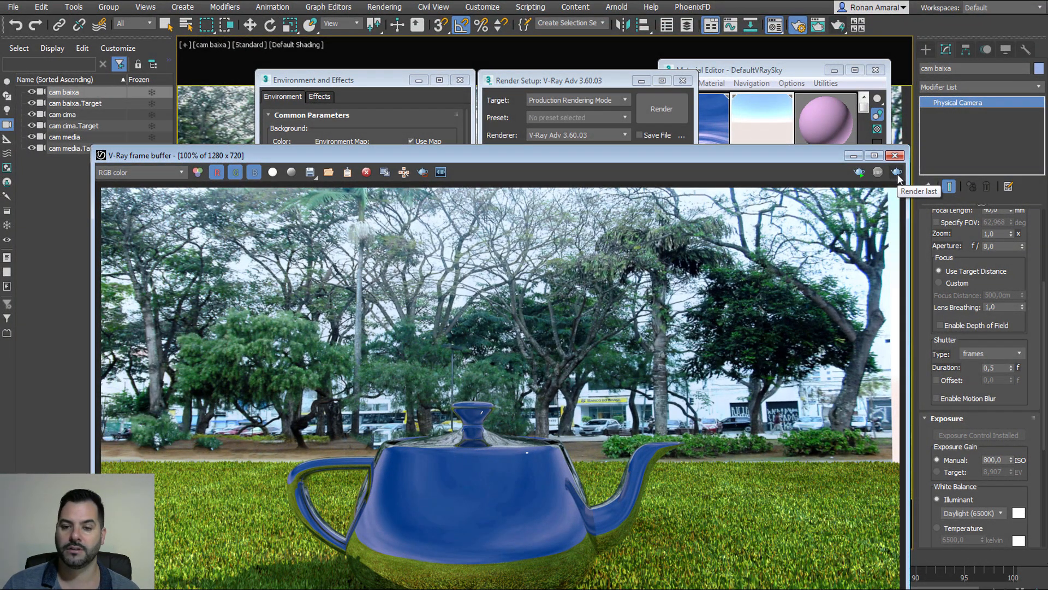
Test-render the scene without global illumination, stop the render, and reposition the frame buffer to view the whole image
{"action": "left_click", "coordinate": [896, 173]}
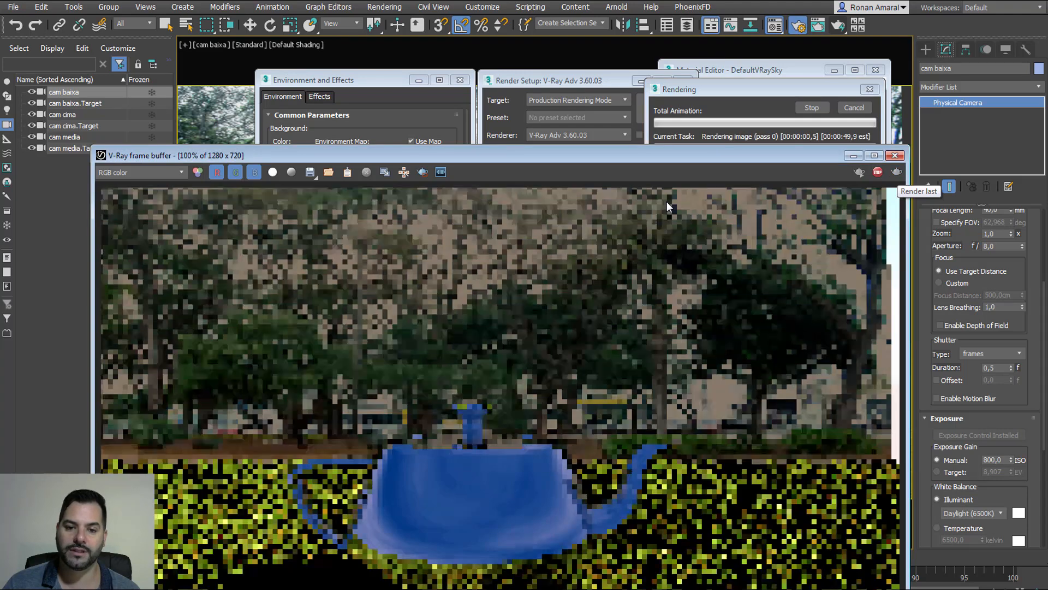
{"action": "left_click_drag", "start_coordinate": [520, 159], "coordinate": [512, 83]}
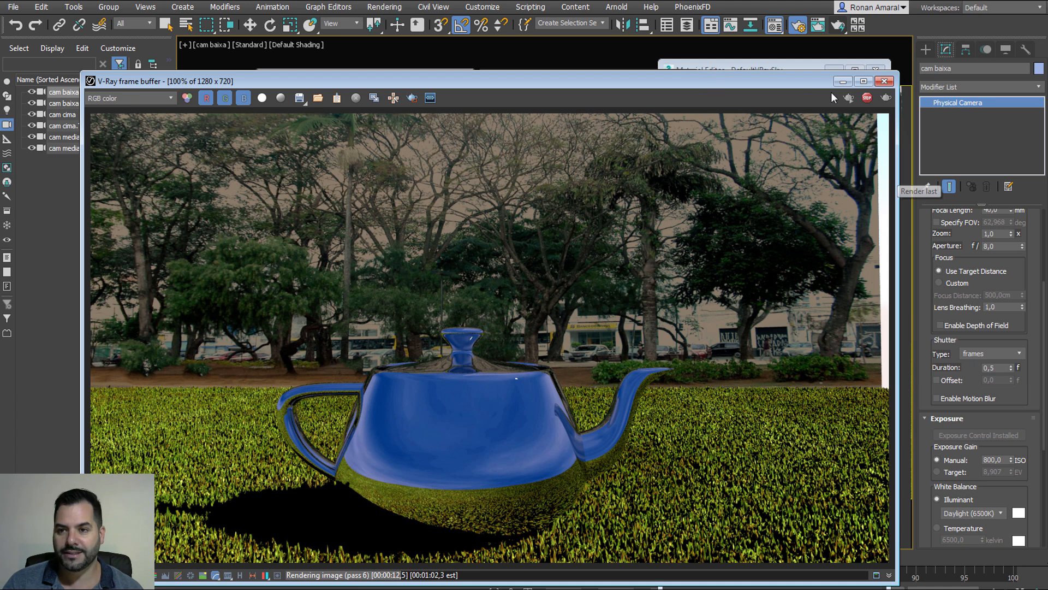
{"action": "left_click_drag", "start_coordinate": [818, 79], "coordinate": [821, 100]}
{"action": "left_click", "coordinate": [809, 83]}
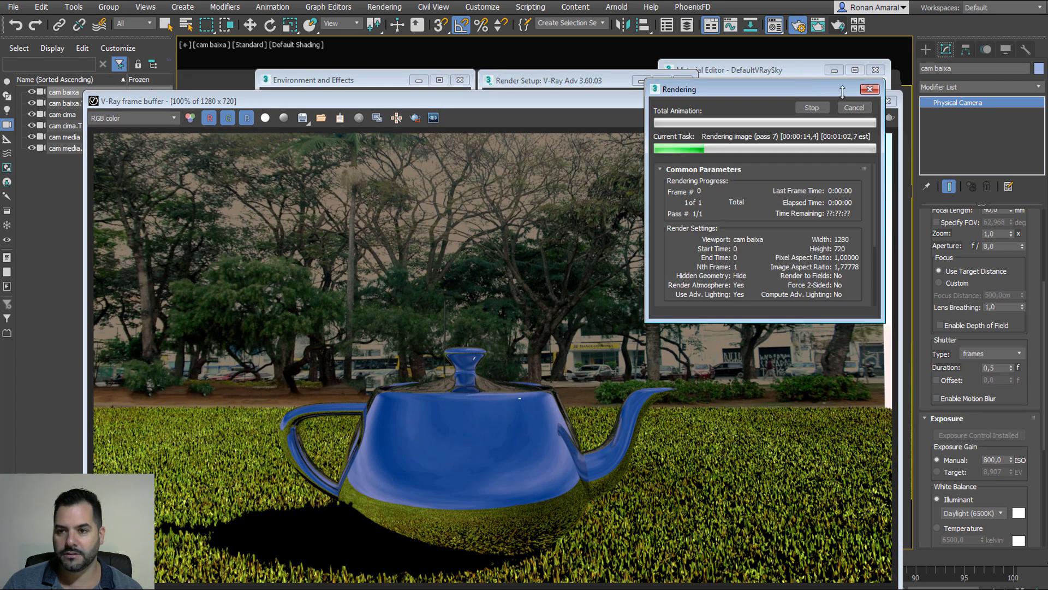
{"action": "left_click_drag", "start_coordinate": [714, 102], "coordinate": [726, 70]}
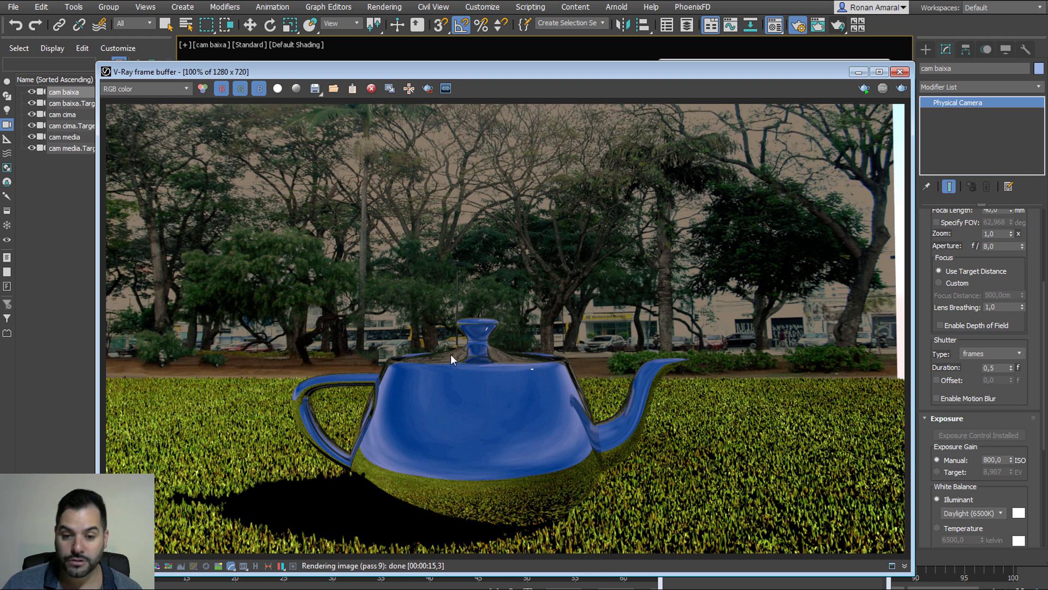
Enable global illumination in the V-Ray render settings
{"action": "left_click_drag", "start_coordinate": [545, 76], "coordinate": [435, 145]}
{"action": "left_click", "coordinate": [398, 78]}
{"action": "left_click_drag", "start_coordinate": [398, 78], "coordinate": [418, 78]}
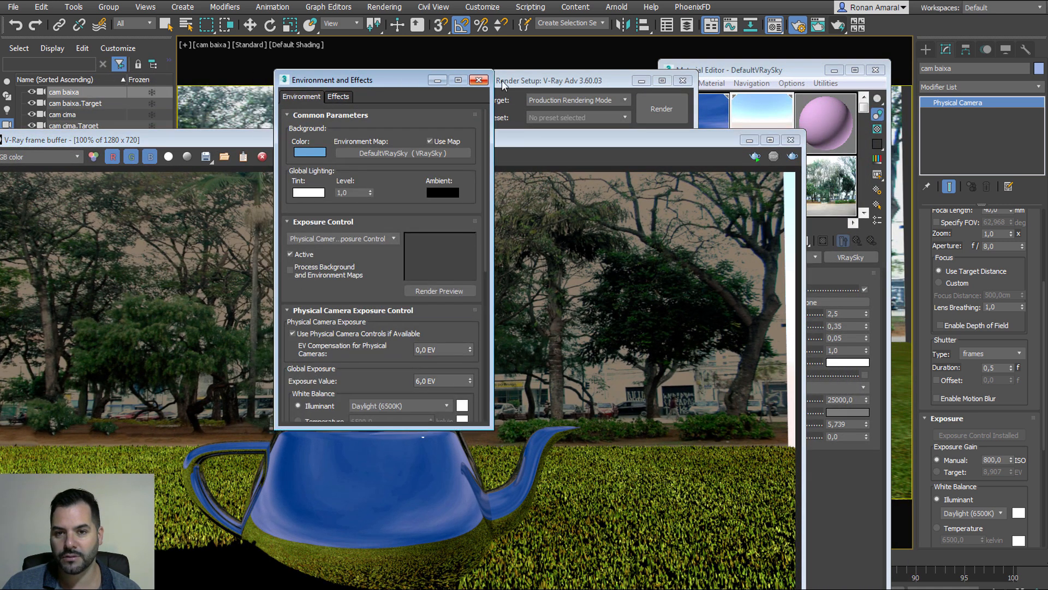
{"action": "left_click_drag", "start_coordinate": [547, 81], "coordinate": [654, 88]}
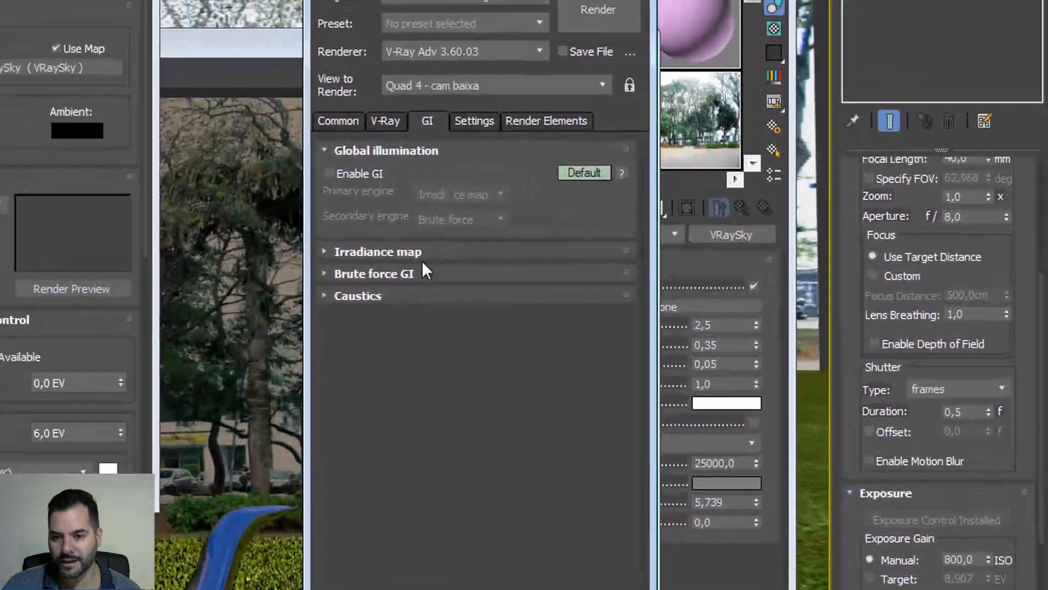
{"action": "left_click", "coordinate": [382, 120]}
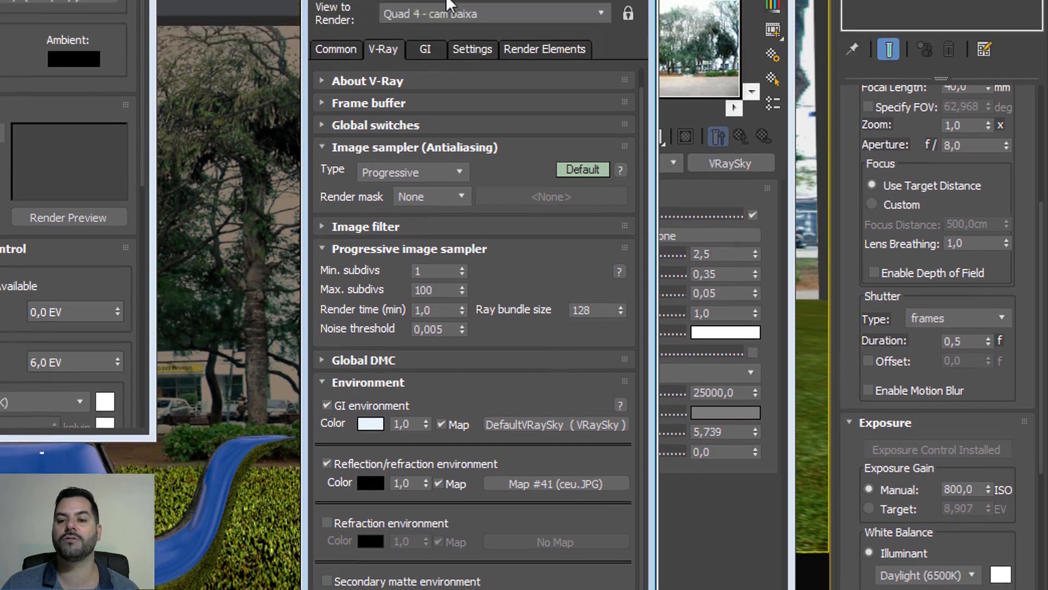
{"action": "left_click", "coordinate": [440, 274]}
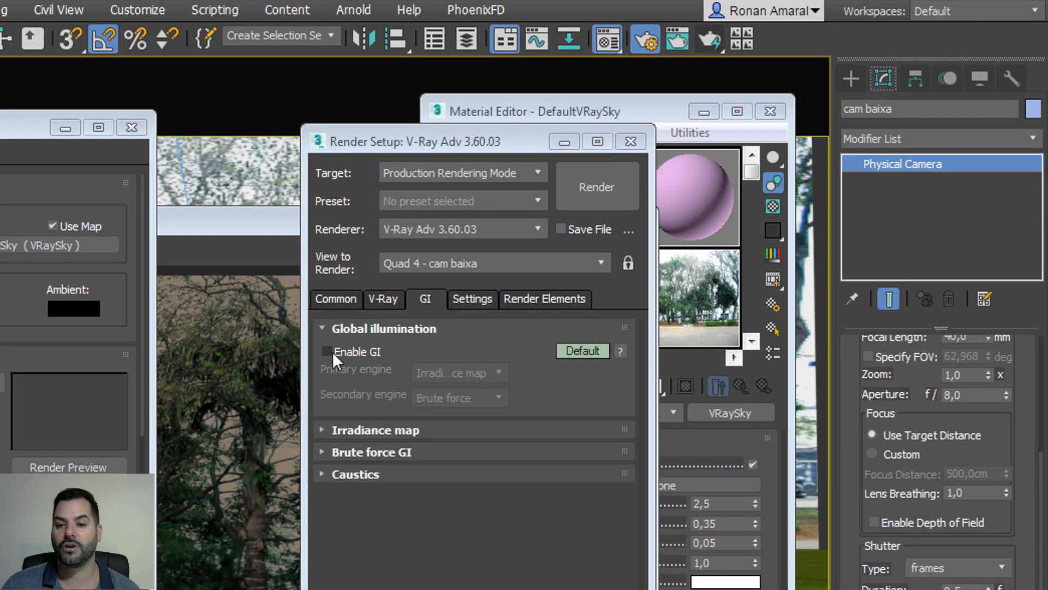
{"action": "left_click", "coordinate": [332, 351]}
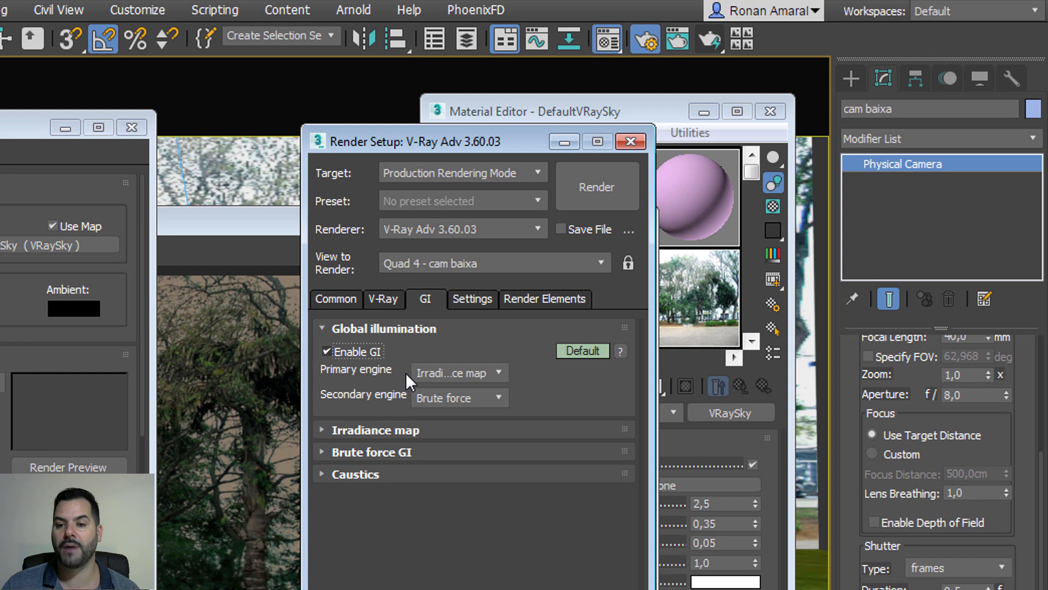
Use Irradiance map as the primary GI engine and Brute force as the secondary engine
{"action": "left_click", "coordinate": [464, 373]}
{"action": "left_click", "coordinate": [467, 388]}
{"action": "left_click", "coordinate": [464, 399]}
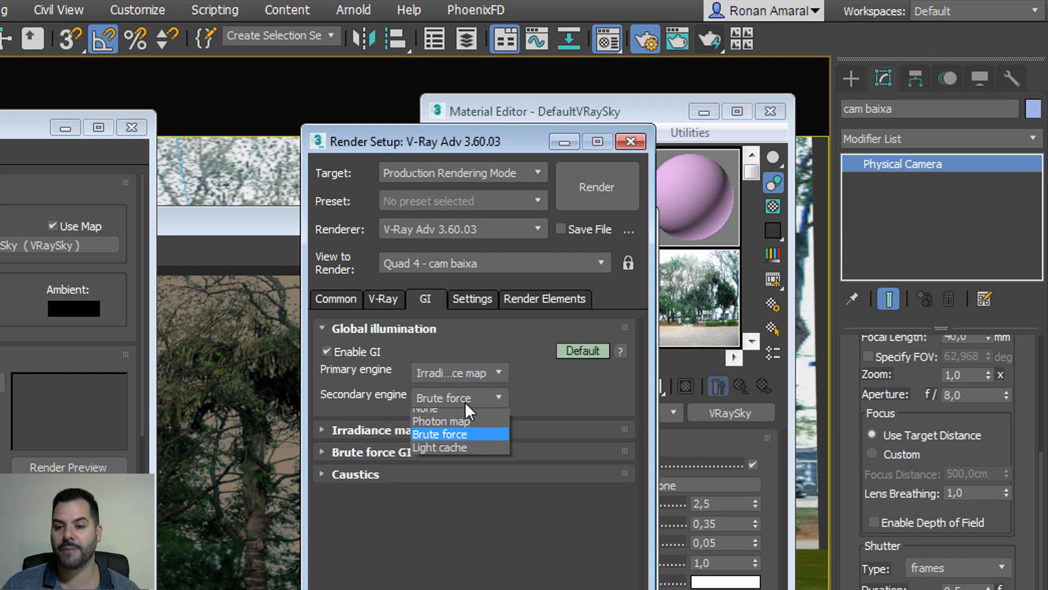
{"action": "left_click", "coordinate": [467, 436]}
{"action": "left_click", "coordinate": [507, 378]}
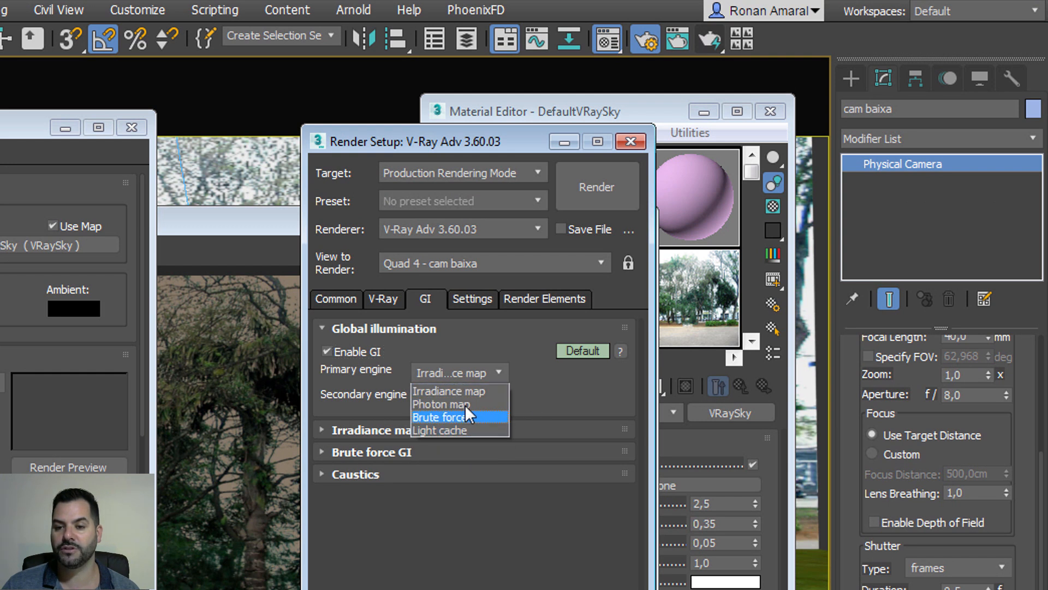
{"action": "left_click", "coordinate": [464, 388]}
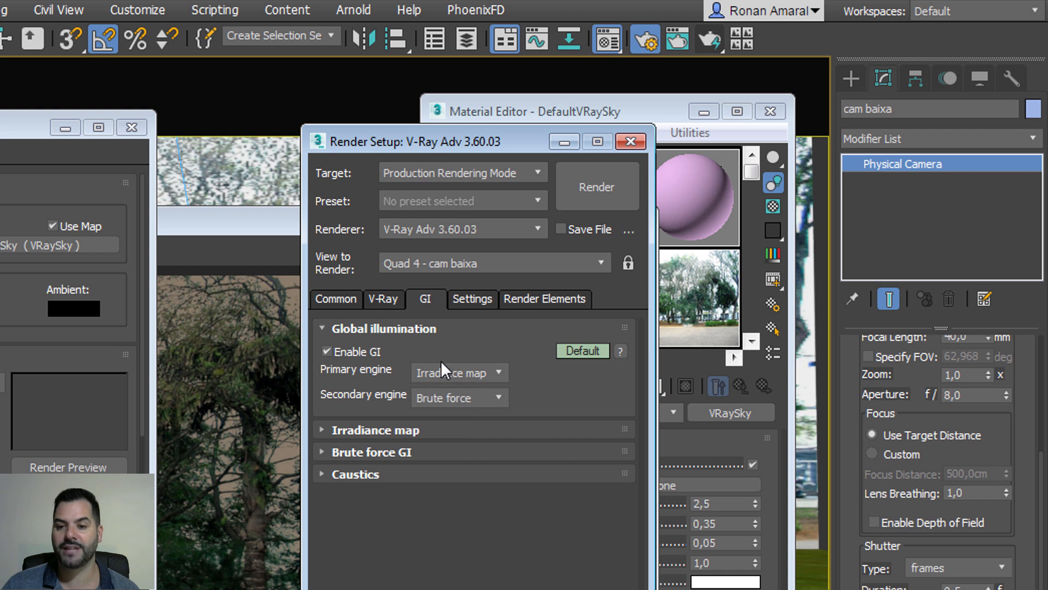
Review the irradiance map and brute force GI settings, and collapse both groups
{"action": "left_click", "coordinate": [467, 429]}
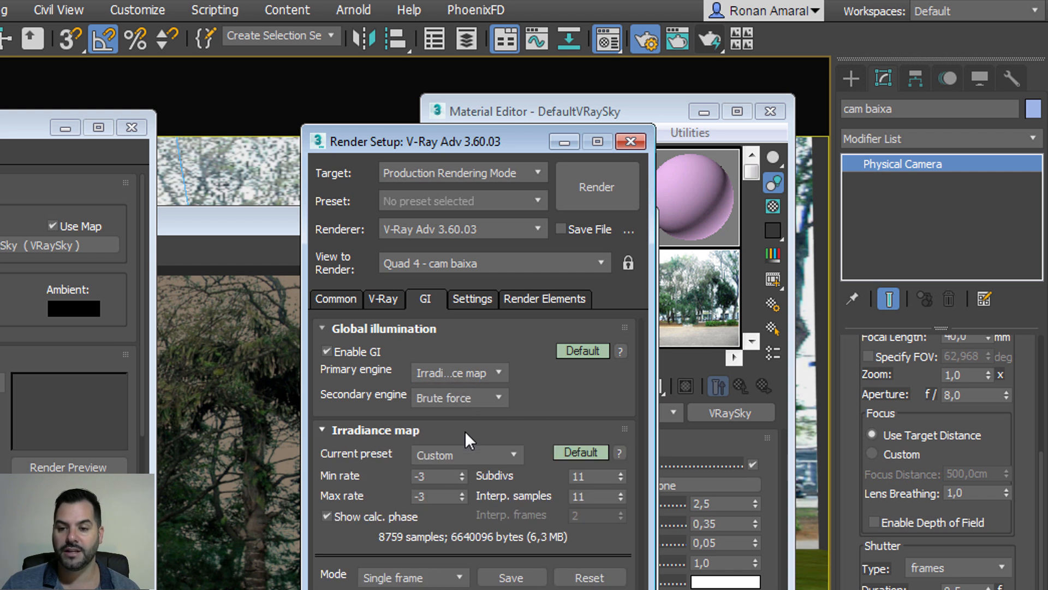
{"action": "left_click", "coordinate": [456, 430]}
{"action": "left_click", "coordinate": [440, 452]}
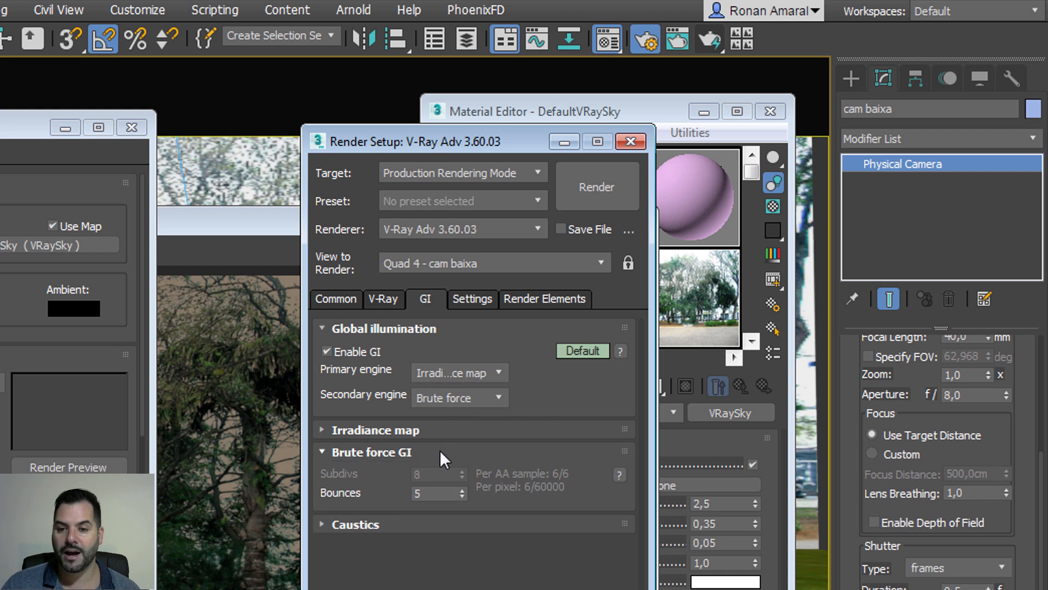
{"action": "left_click", "coordinate": [441, 449]}
{"action": "left_click", "coordinate": [444, 430]}
{"action": "left_click", "coordinate": [447, 424]}
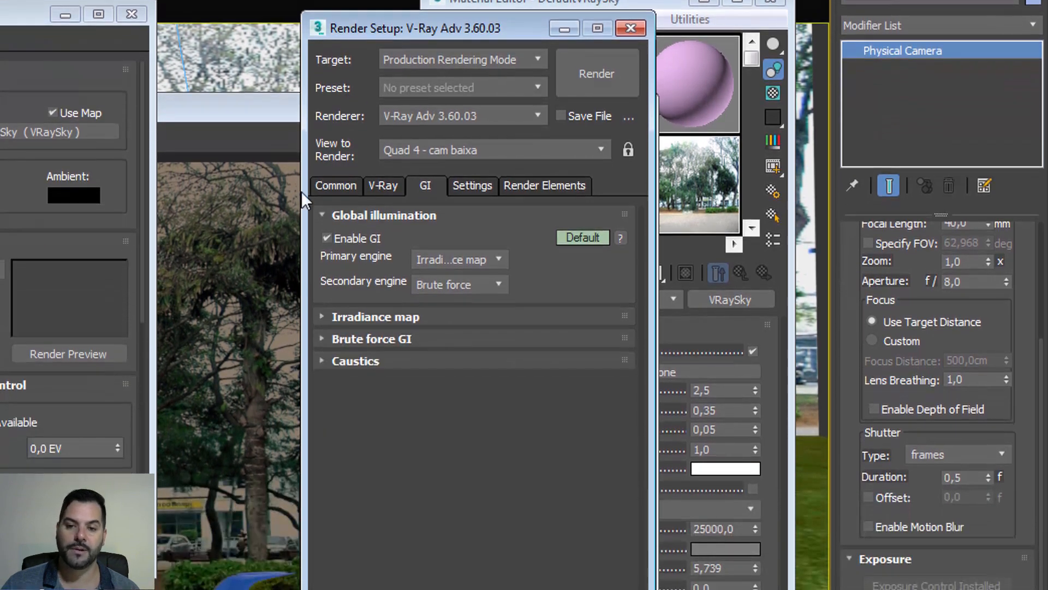
Mark a render region over the left half of the teapot image and render it with global illumination on
{"action": "left_click", "coordinate": [255, 291]}
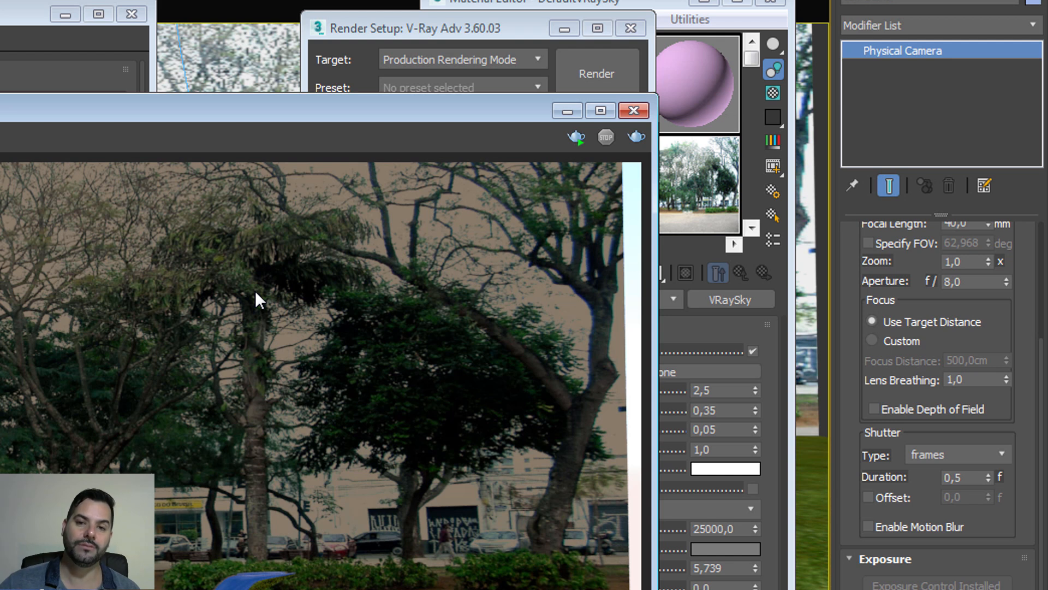
{"action": "left_click_drag", "start_coordinate": [289, 119], "coordinate": [459, 55]}
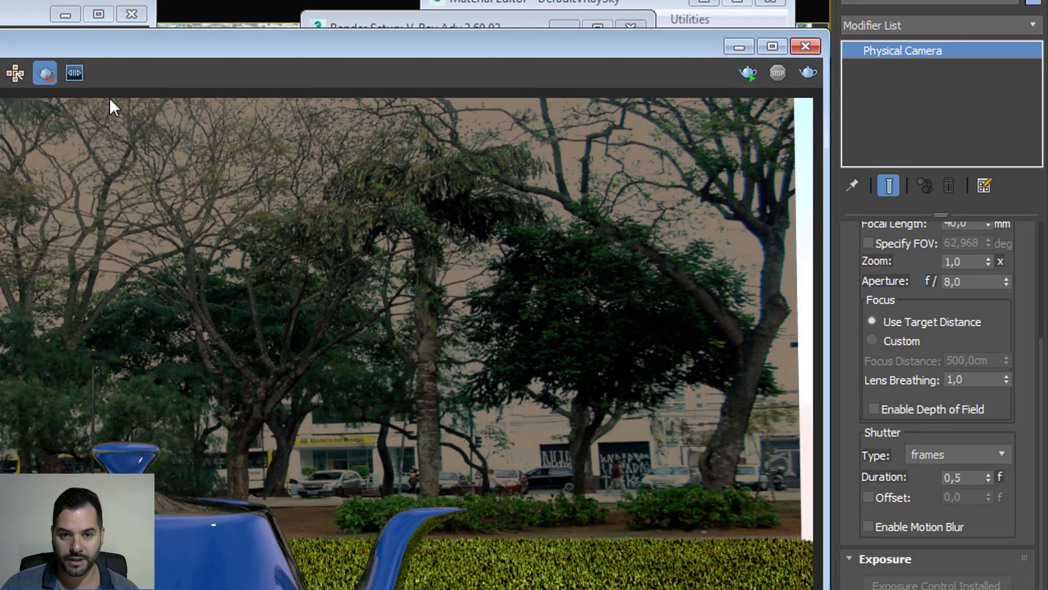
{"action": "mouse_move", "coordinate": [109, 97]}
{"action": "left_mouse_down"}
{"action": "mouse_move", "coordinate": [0, 236]}
{"action": "mouse_move", "coordinate": [104, 581]}
{"action": "left_mouse_up"}
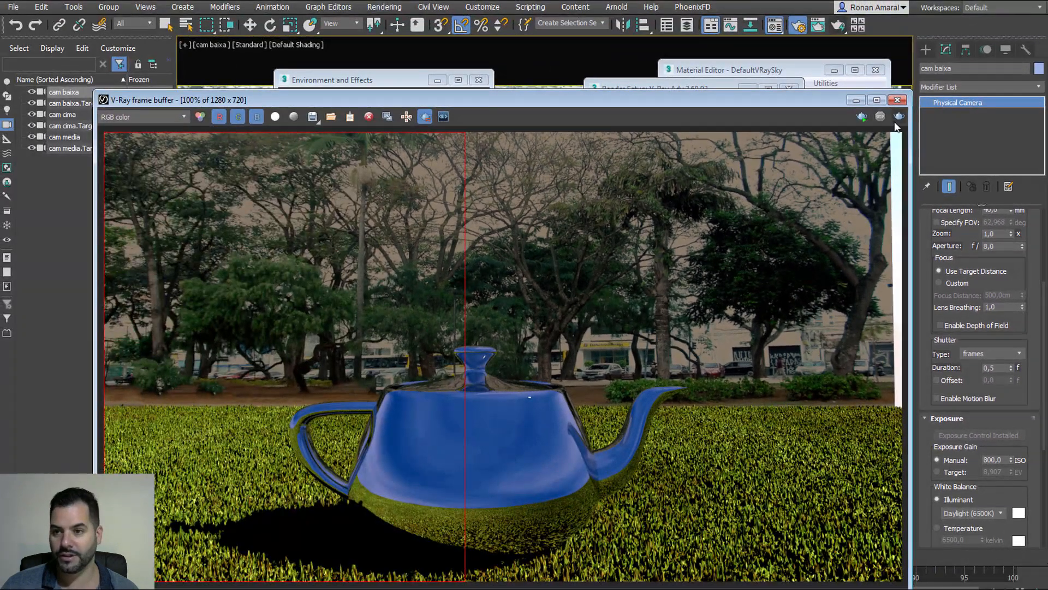
{"action": "left_click", "coordinate": [898, 118]}
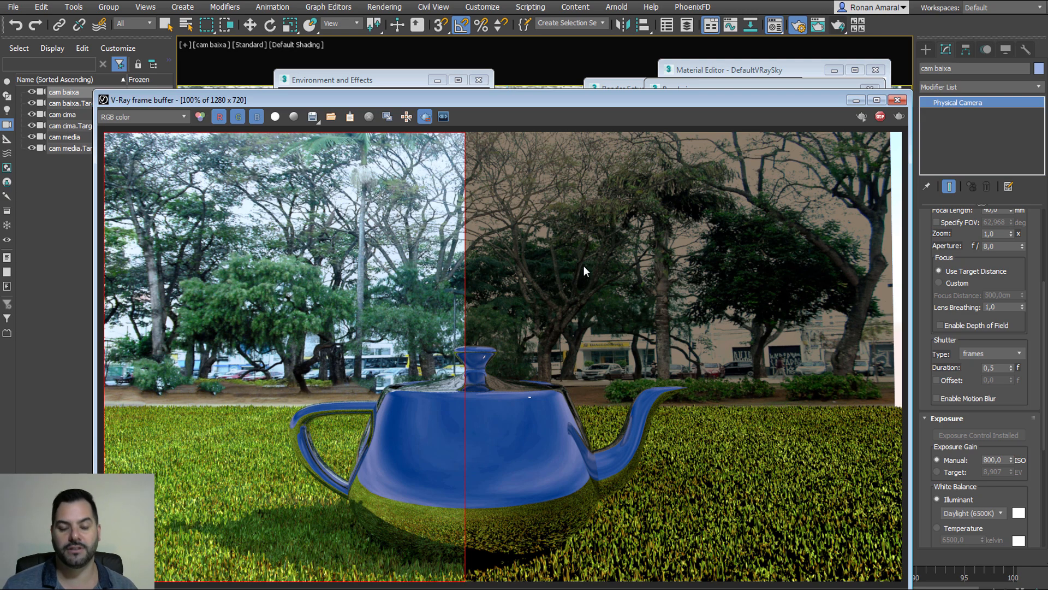
Compare the image halves with and without global illumination, stop the region render, and reposition the frame buffer
{"action": "scroll", "coordinate": [310, 384], "scroll_direction": "up", "scroll_amount": 2}
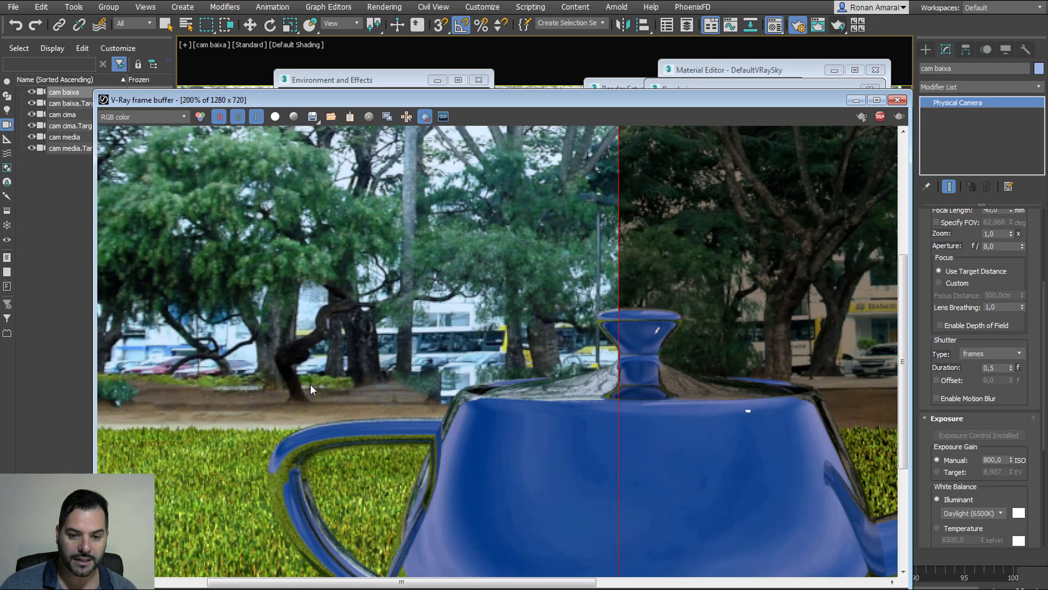
{"action": "scroll", "coordinate": [325, 372], "scroll_direction": "down", "scroll_amount": 2}
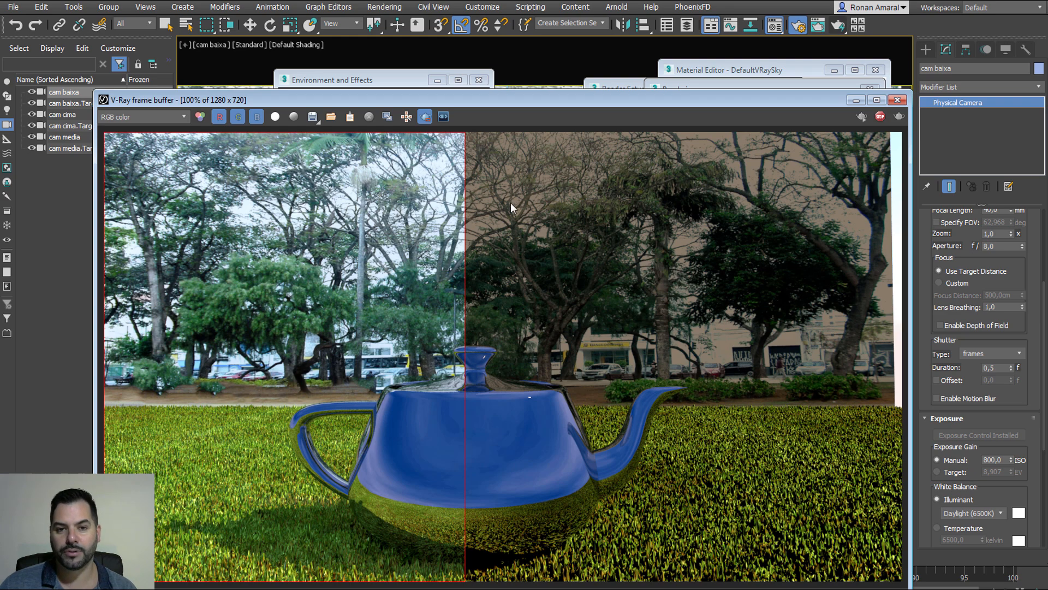
{"action": "left_click_drag", "start_coordinate": [662, 101], "coordinate": [629, 51]}
{"action": "left_click", "coordinate": [732, 107]}
{"action": "left_click", "coordinate": [849, 109]}
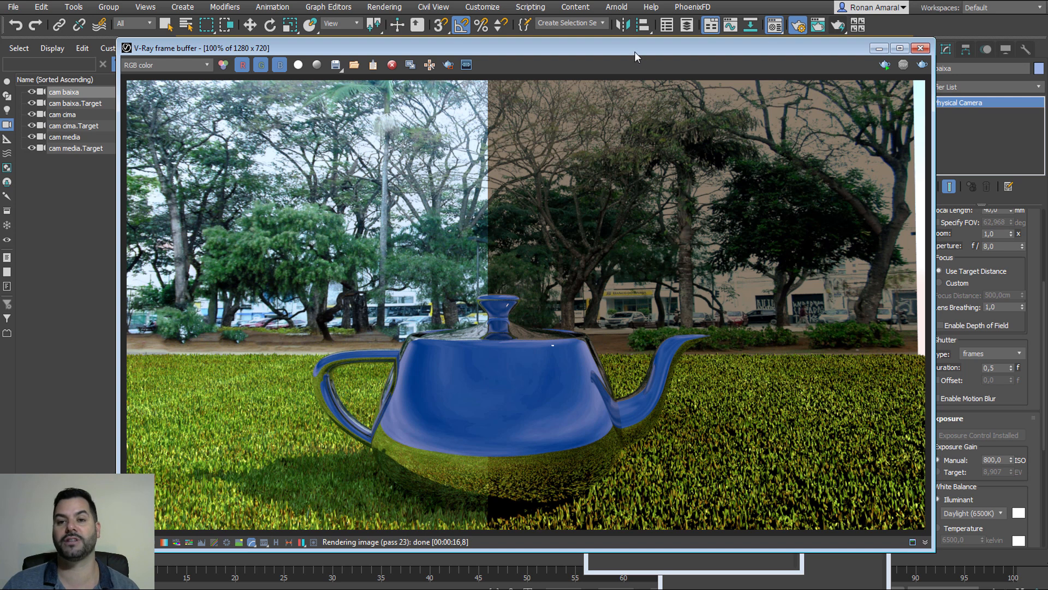
{"action": "left_click_drag", "start_coordinate": [634, 51], "coordinate": [655, 98]}
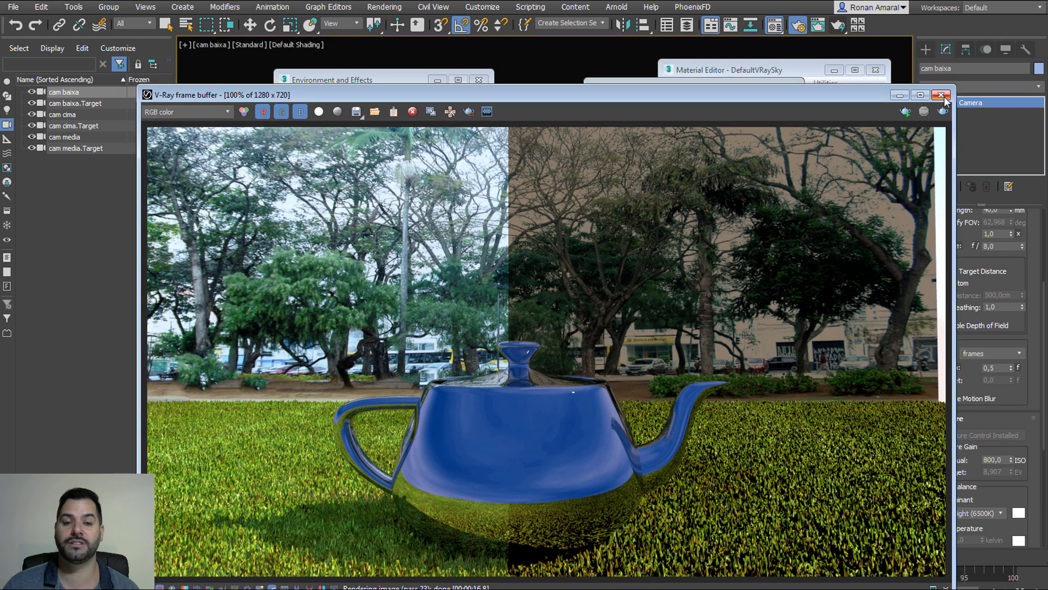
Close the frame buffer and the Environment and Effects dialog, and show the Caustics settings in Render Setup
{"action": "left_click", "coordinate": [940, 95]}
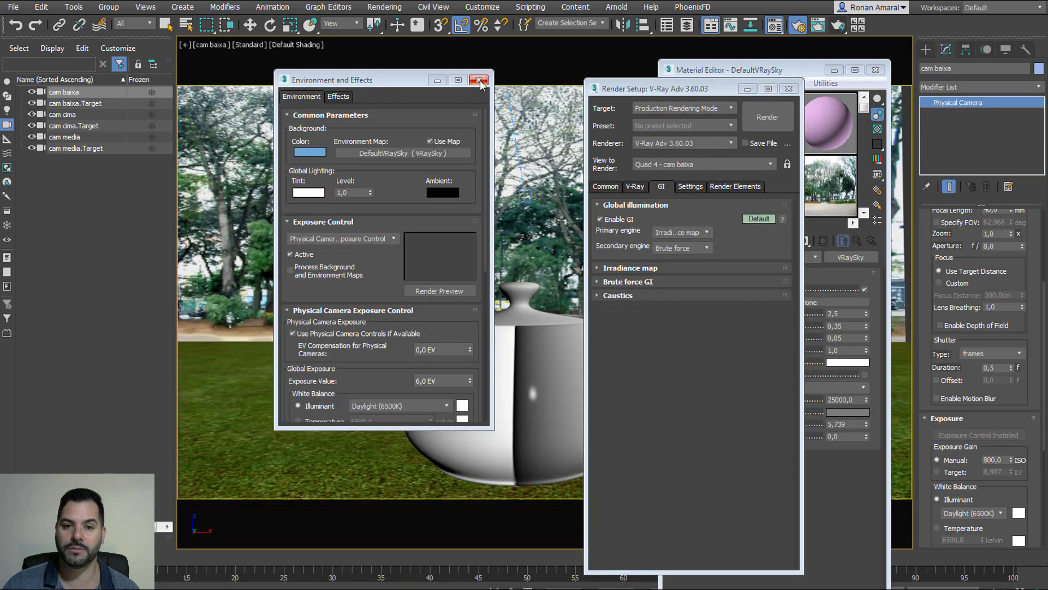
{"action": "left_click", "coordinate": [479, 80]}
{"action": "left_click_drag", "start_coordinate": [648, 96], "coordinate": [460, 94]}
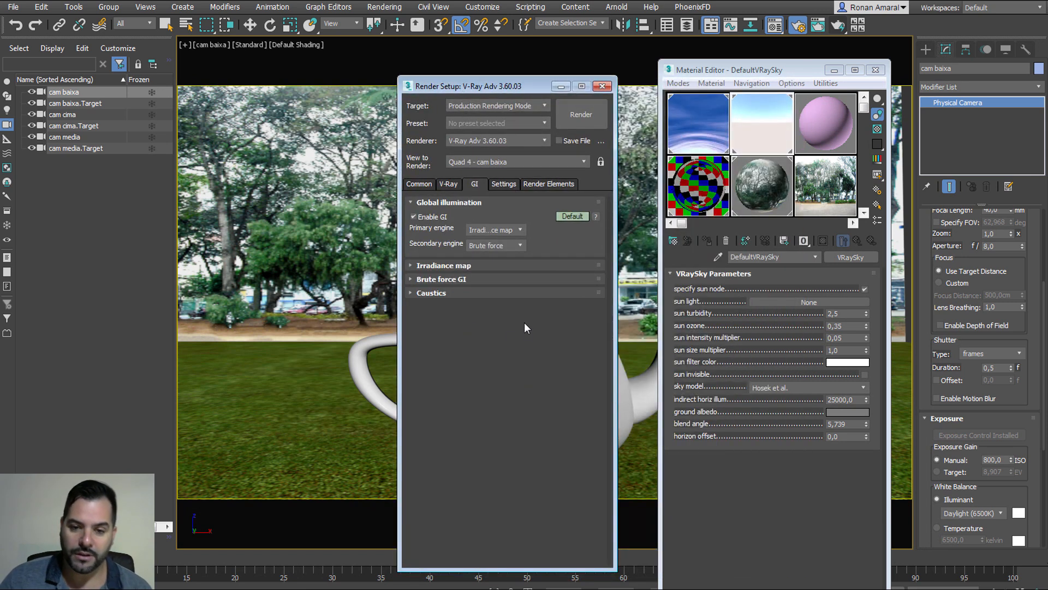
{"action": "left_click", "coordinate": [473, 293]}
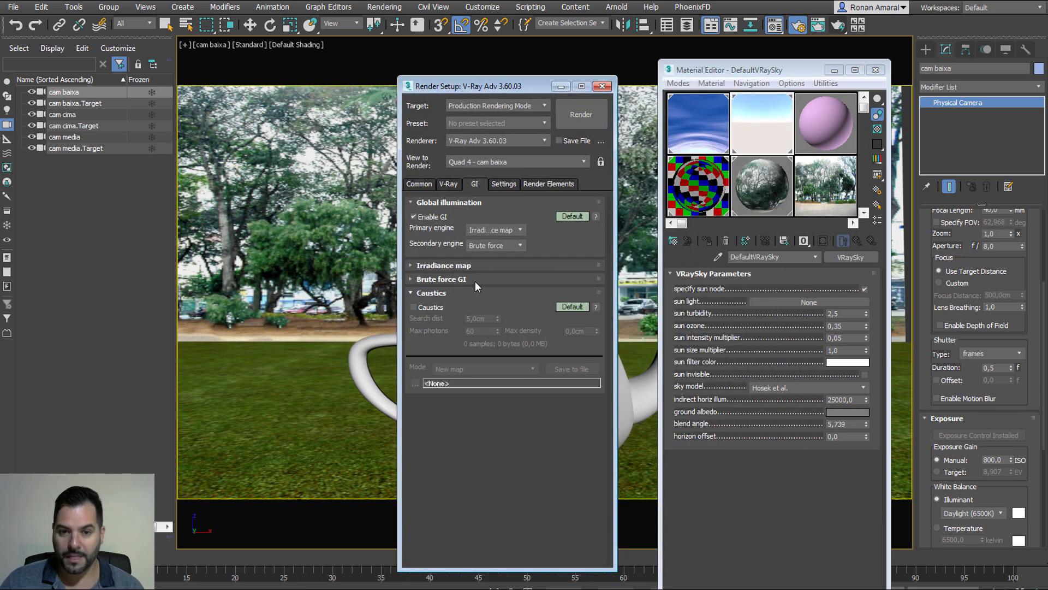
Set the V-Ray color mapping type to Linear multiply
{"action": "left_click", "coordinate": [450, 184]}
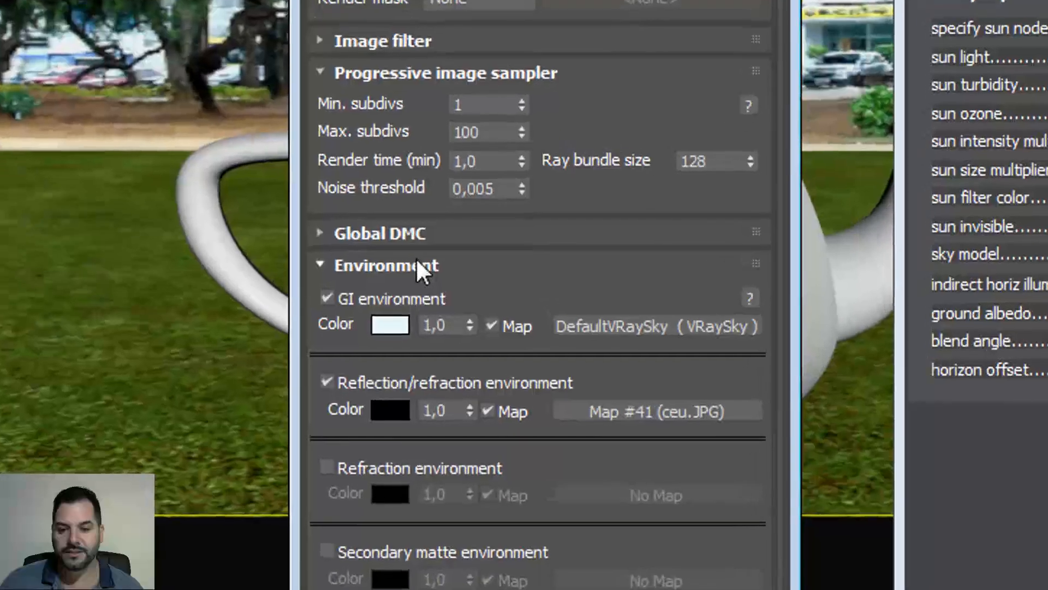
{"action": "left_click", "coordinate": [417, 264]}
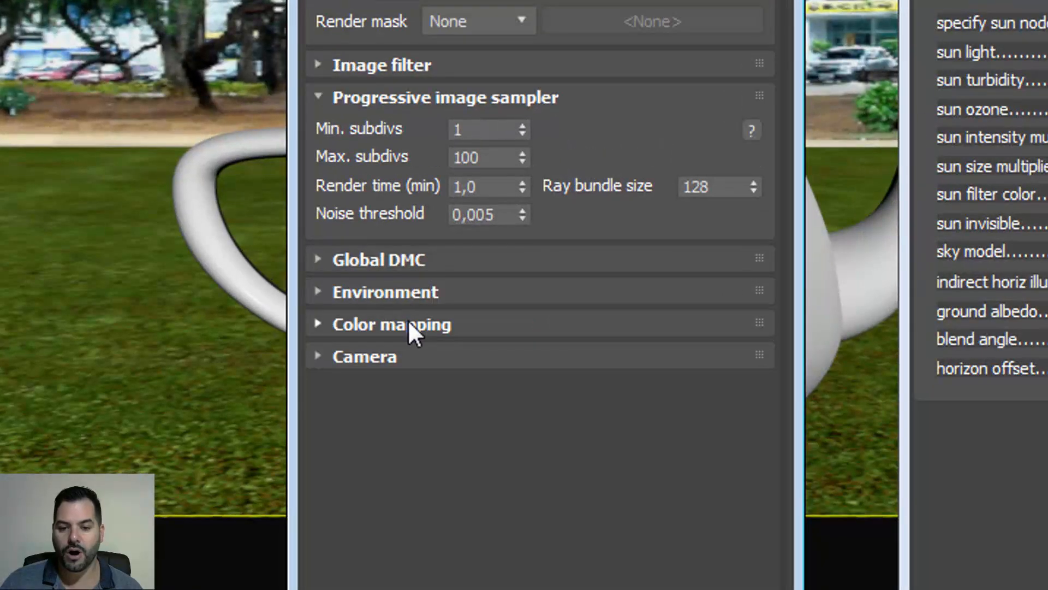
{"action": "left_click", "coordinate": [408, 322]}
{"action": "left_click_drag", "start_coordinate": [540, 1], "coordinate": [503, 0]}
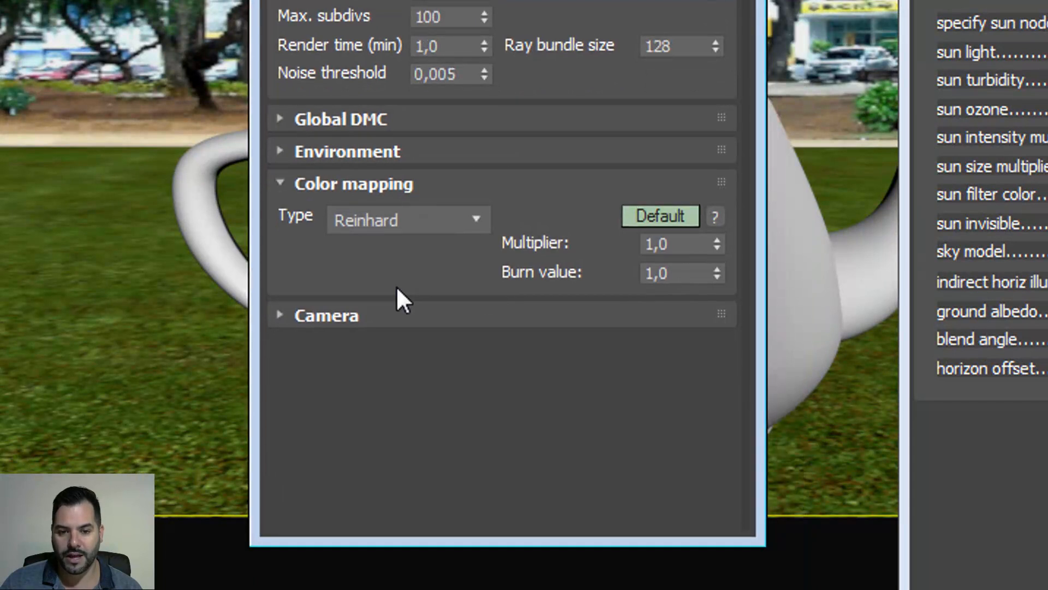
{"action": "left_click", "coordinate": [393, 224]}
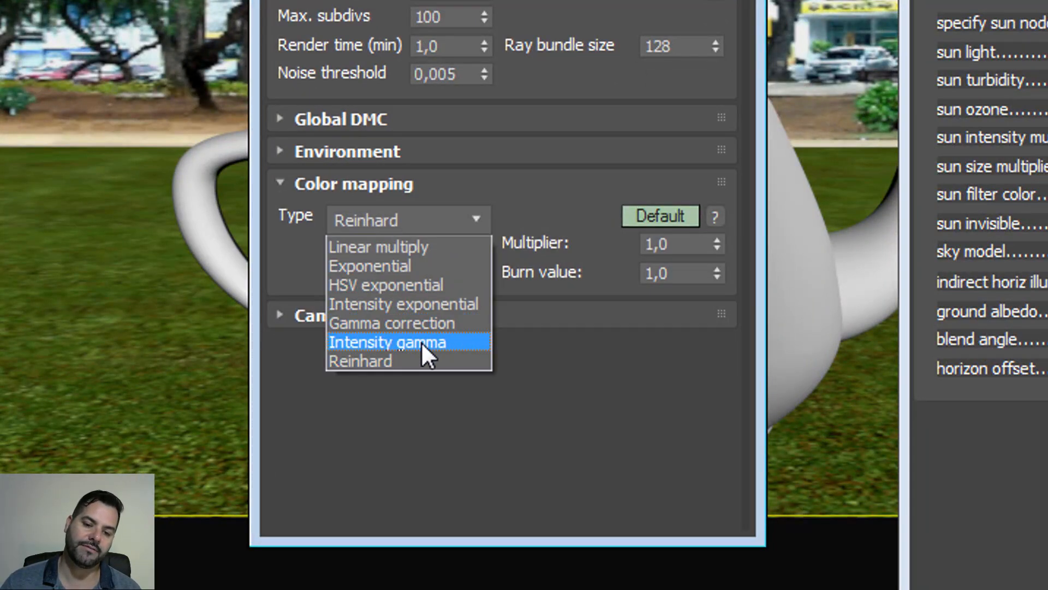
{"action": "left_click", "coordinate": [441, 424]}
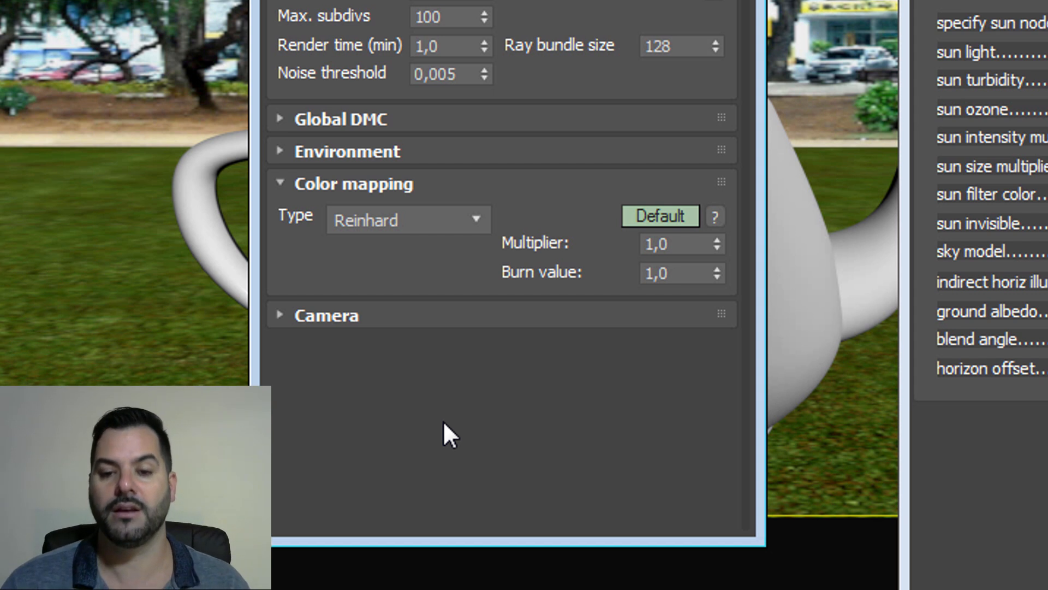
{"action": "left_click", "coordinate": [461, 218]}
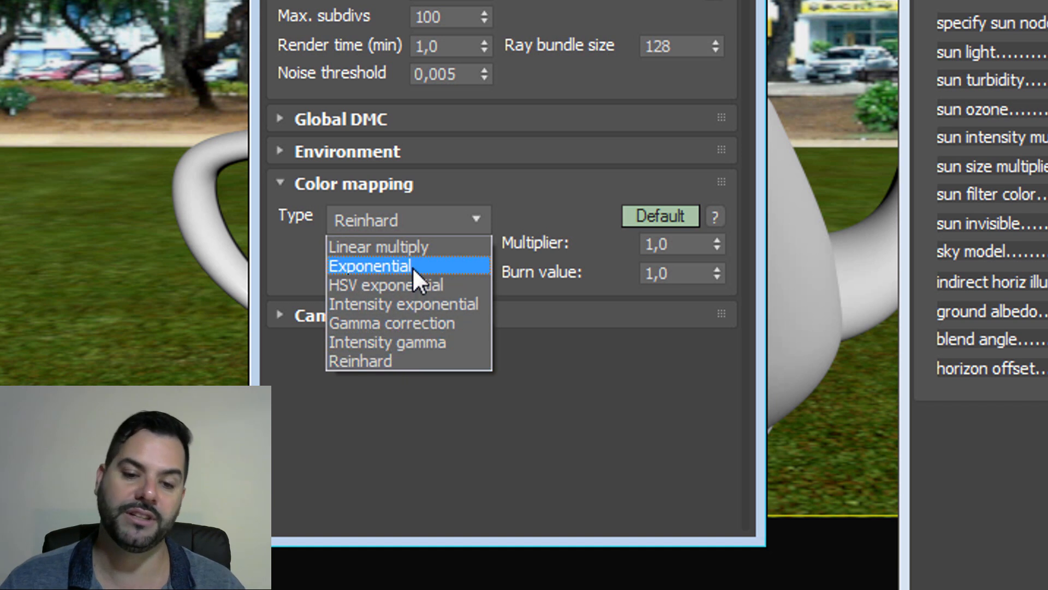
{"action": "left_click", "coordinate": [431, 240]}
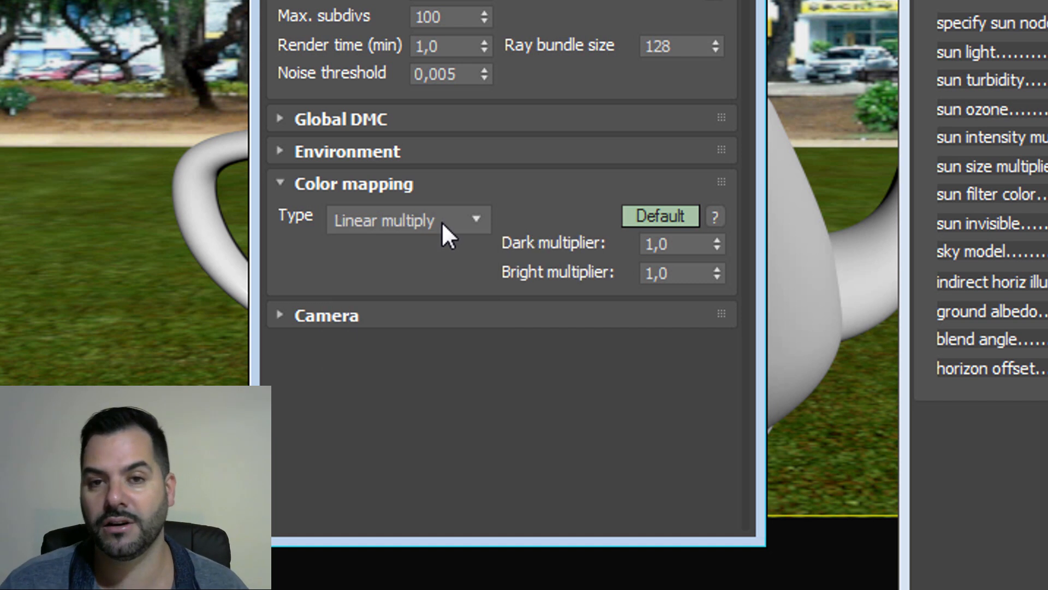
Set the render output width to 1000 pixels
{"action": "left_click", "coordinate": [306, 0]}
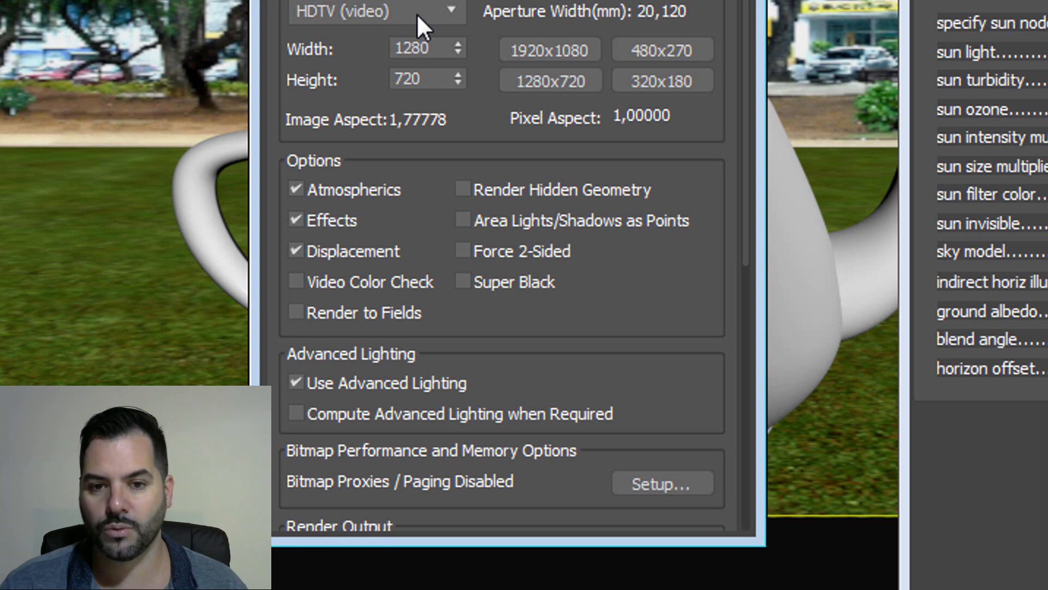
{"action": "double_click", "coordinate": [409, 48]}
{"action": "type", "text": "10"}
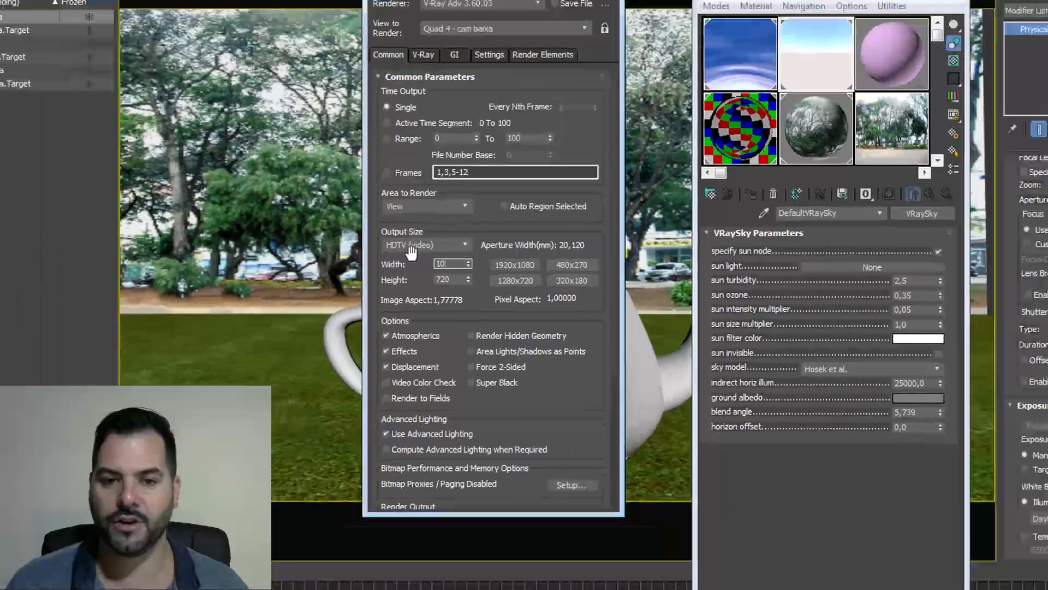
{"action": "type", "text": "00"}
Test-render the teapot scene with Linear multiply color mapping, cancel the render, and return to the render settings
{"action": "left_click", "coordinate": [558, 60]}
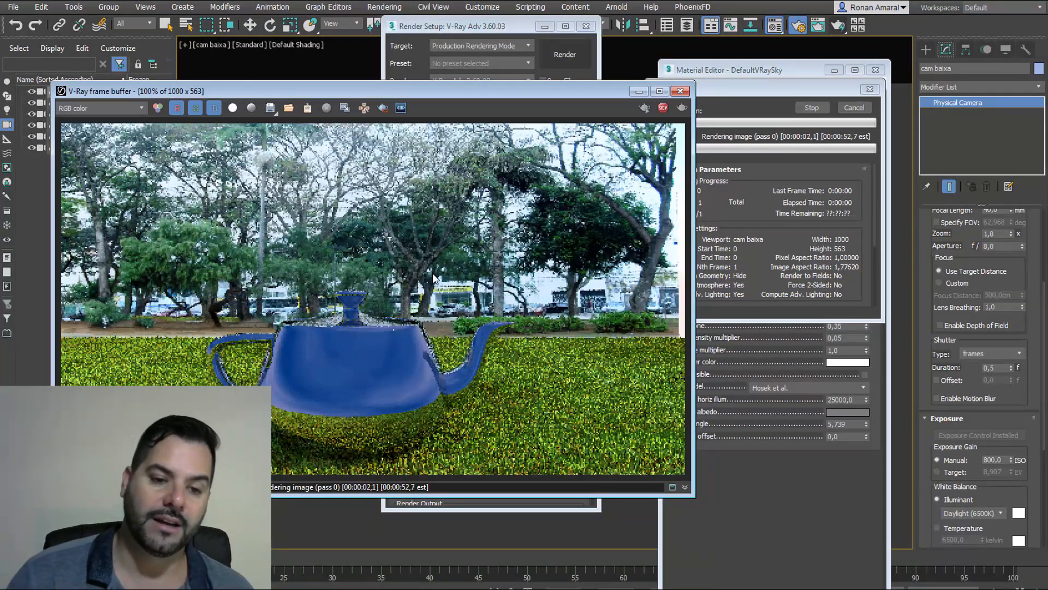
{"action": "left_click_drag", "start_coordinate": [472, 93], "coordinate": [558, 112]}
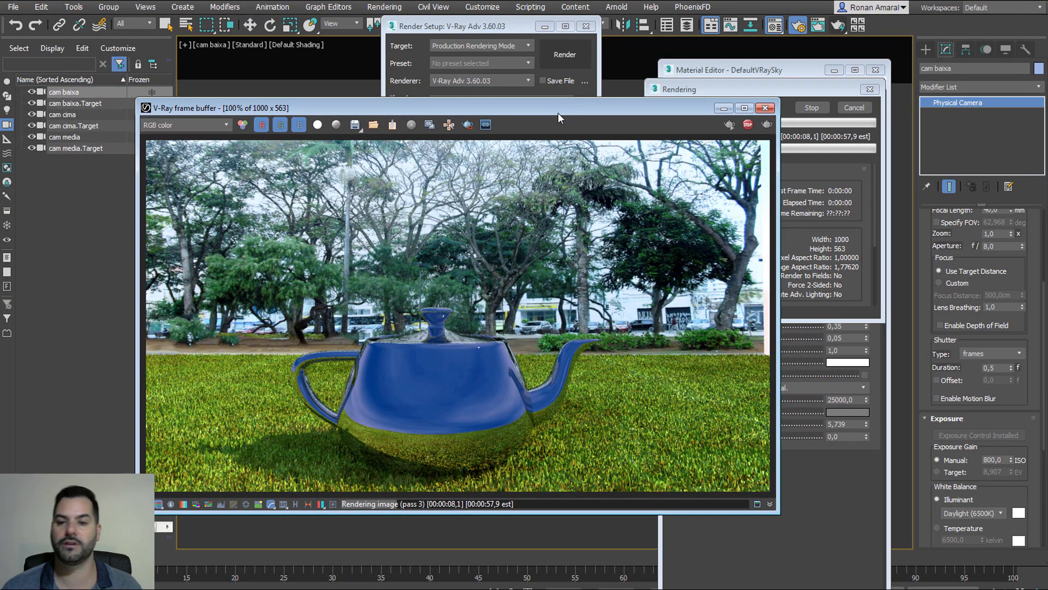
{"action": "left_click", "coordinate": [856, 109]}
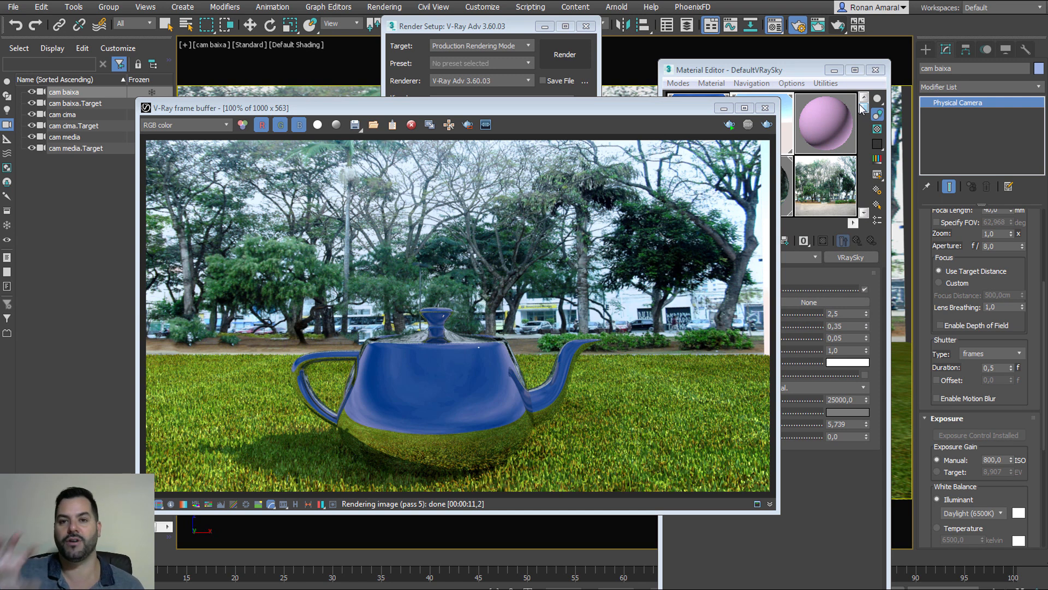
{"action": "left_click", "coordinate": [485, 24]}
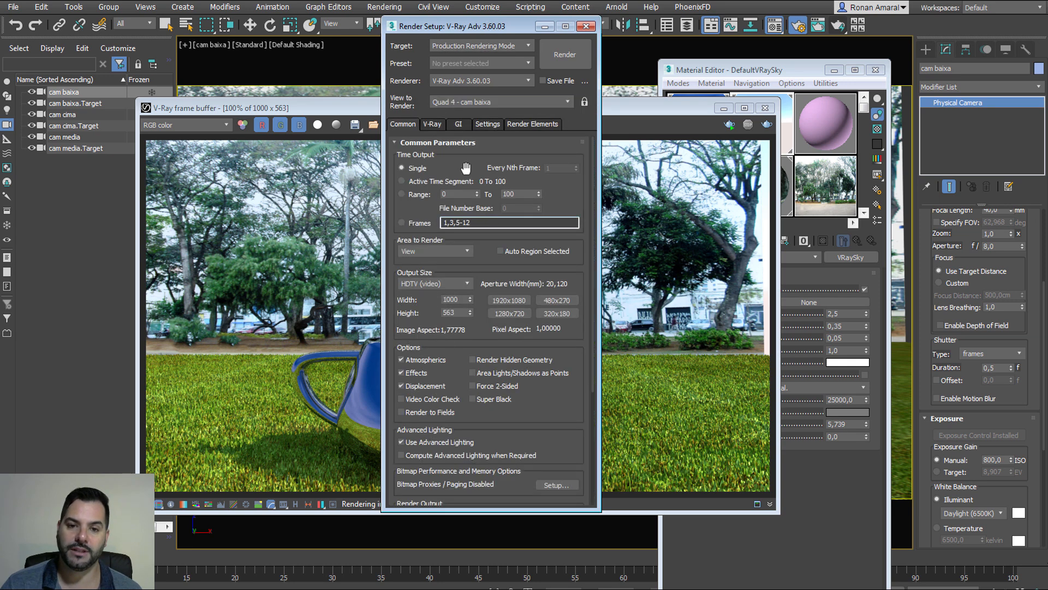
Set the V-Ray color mapping type to Reinhard
{"action": "left_click", "coordinate": [432, 124]}
{"action": "left_click", "coordinate": [443, 371]}
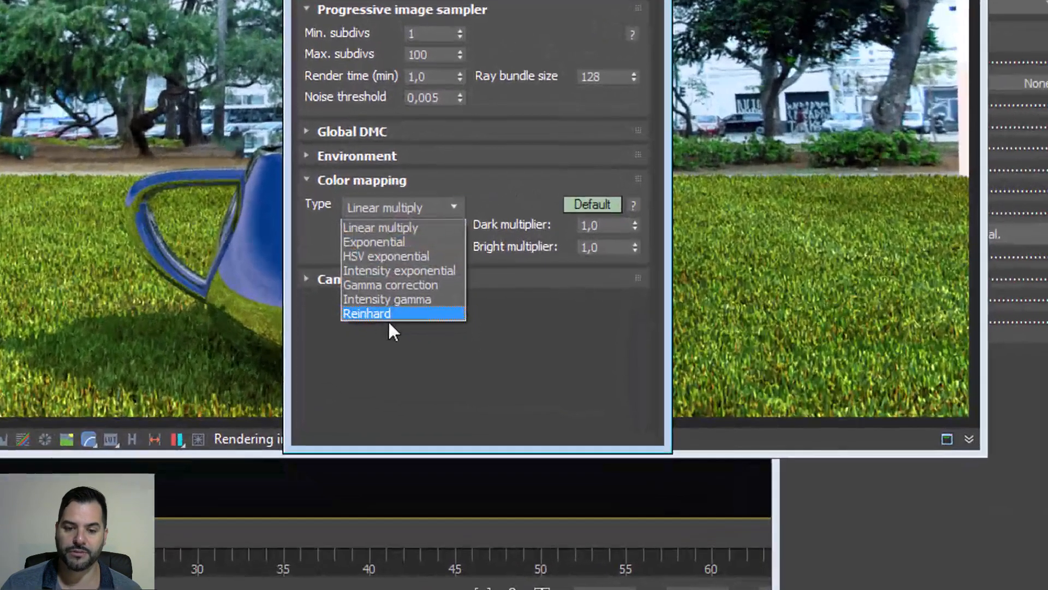
{"action": "left_click", "coordinate": [443, 433]}
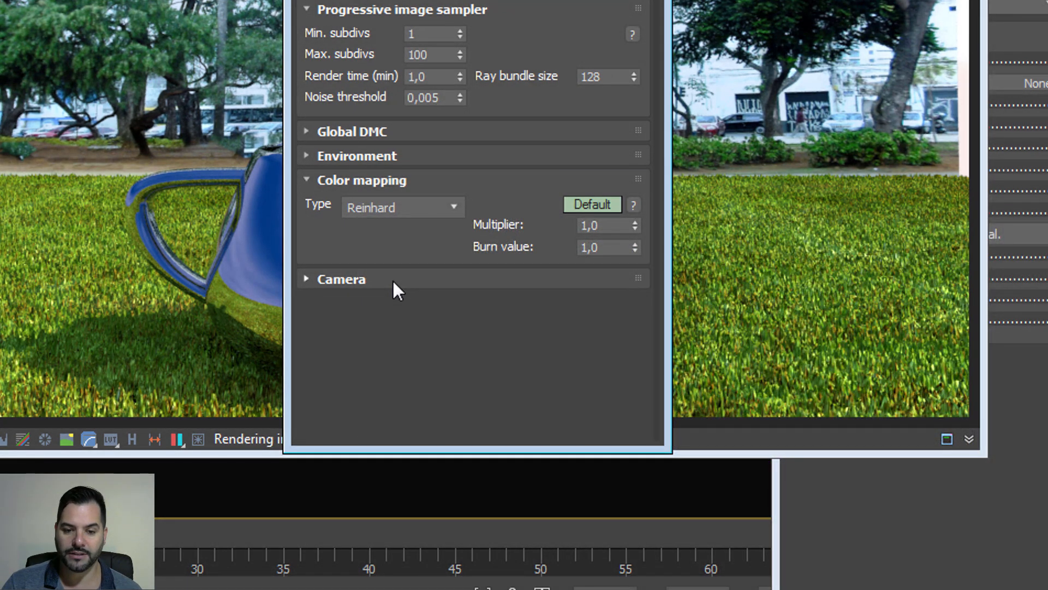
Examine the V-Ray Camera settings, and collapse the Camera and Color mapping sections
{"action": "left_click", "coordinate": [341, 279]}
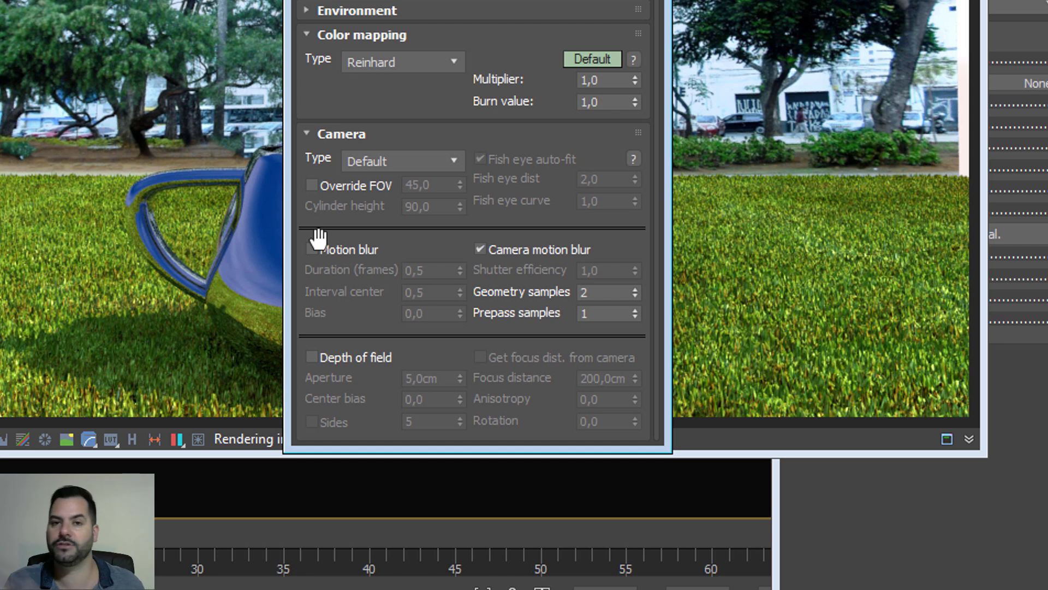
{"action": "left_click", "coordinate": [333, 131]}
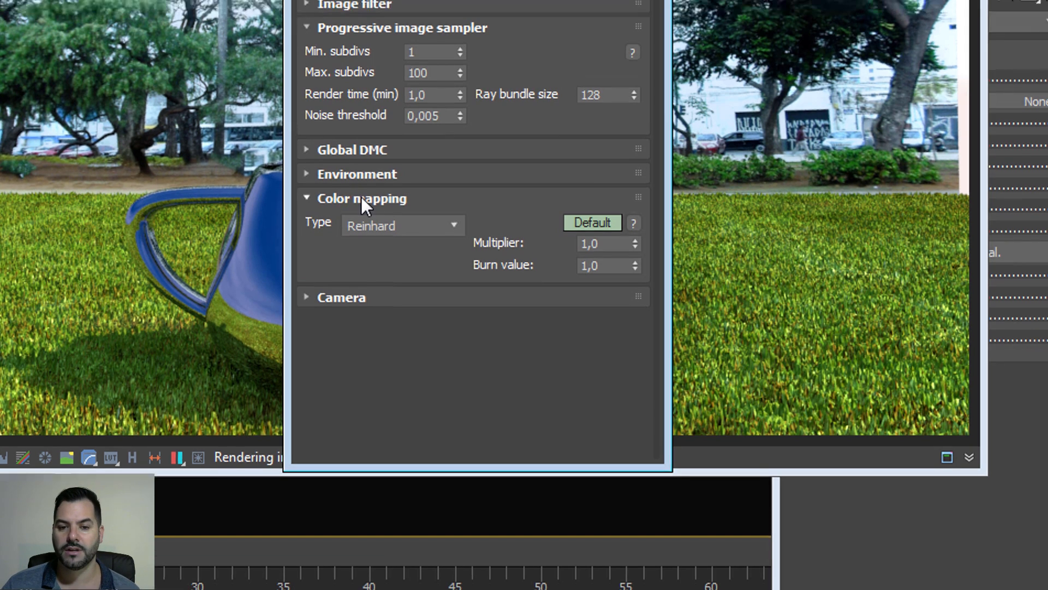
{"action": "left_click", "coordinate": [361, 181]}
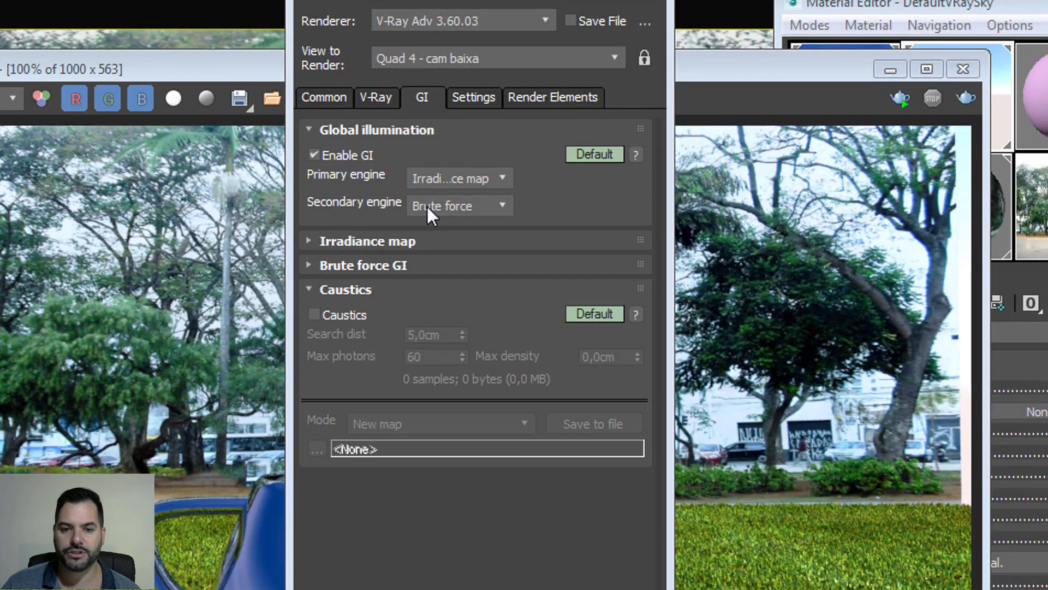
Collapse the Caustics settings and examine the primary and secondary engine options for global illumination
{"action": "left_click", "coordinate": [436, 286]}
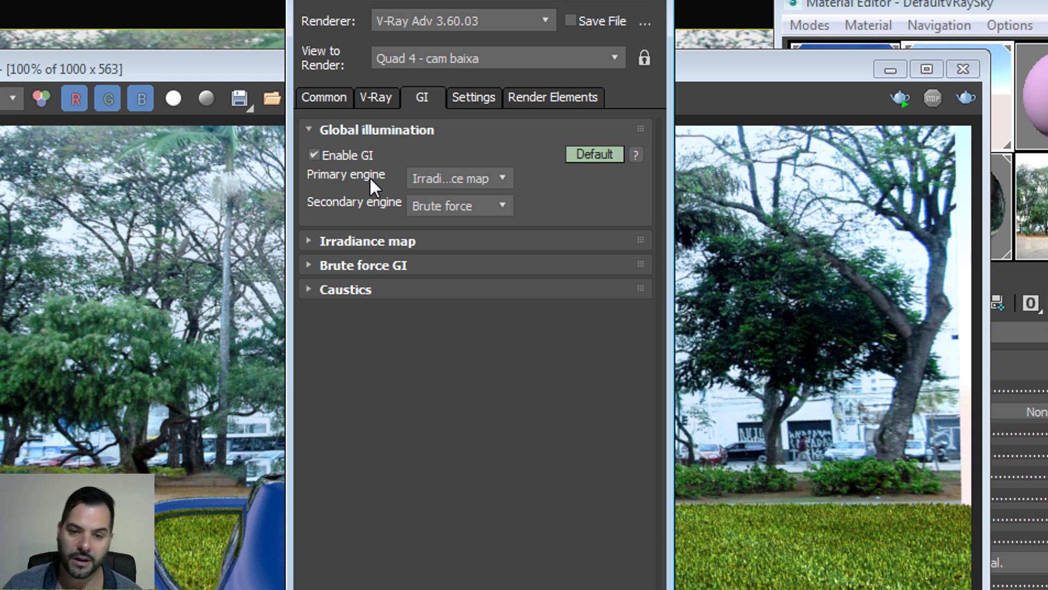
{"action": "left_click", "coordinate": [440, 173]}
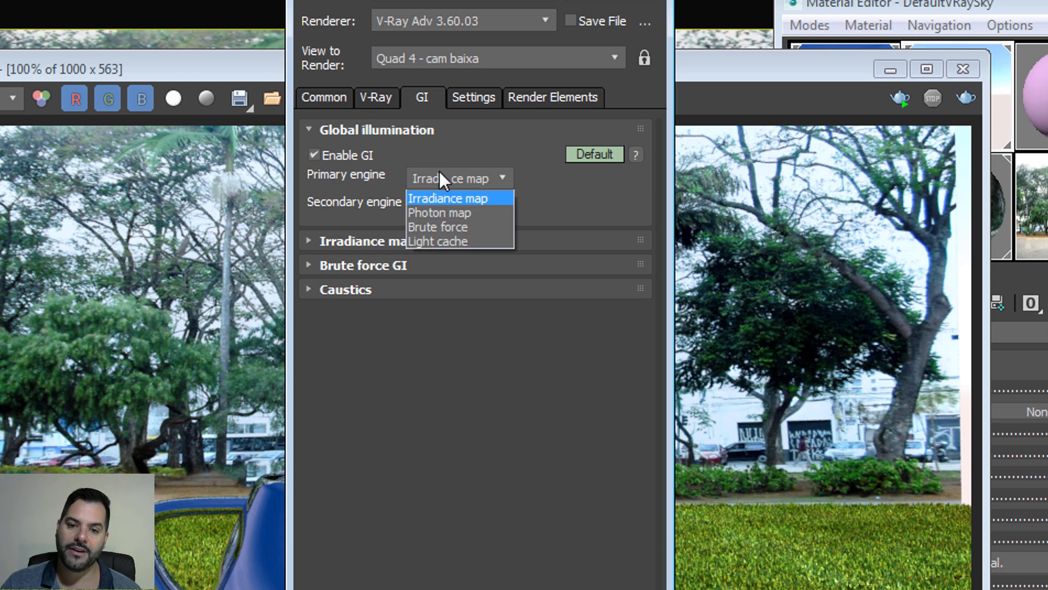
{"action": "left_click", "coordinate": [467, 198]}
{"action": "left_click", "coordinate": [452, 208]}
{"action": "left_click", "coordinate": [453, 206]}
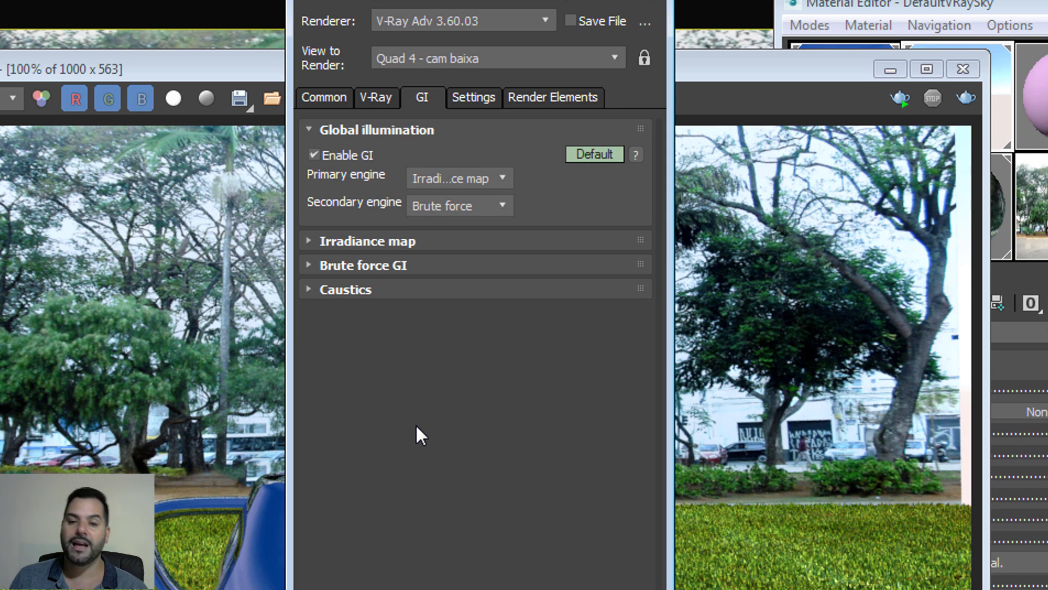
Load the low_externas render preset with all of its categories
{"action": "left_click", "coordinate": [492, 2]}
{"action": "left_click", "coordinate": [497, 17]}
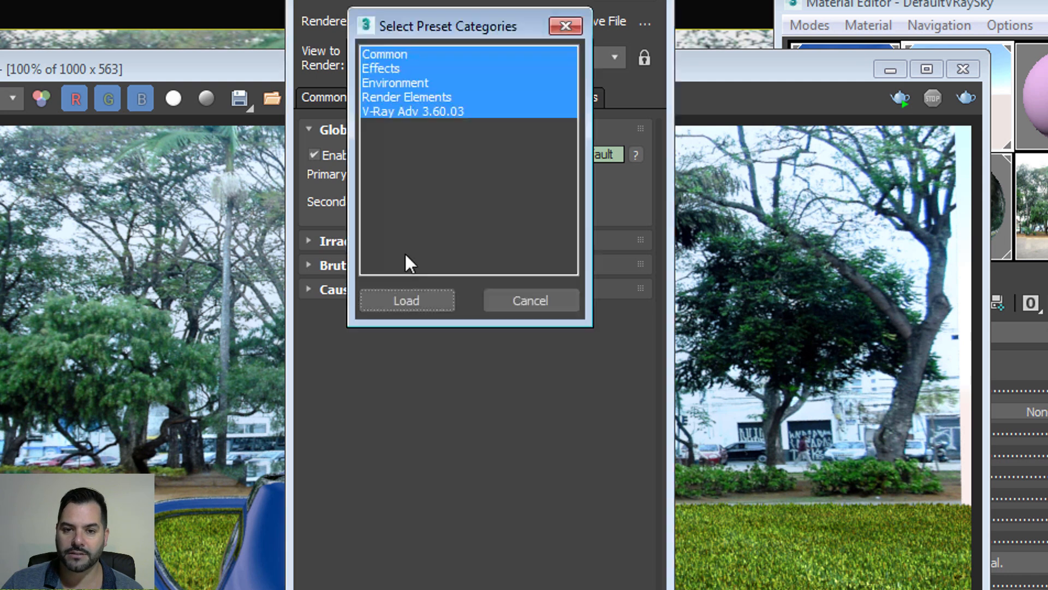
{"action": "left_click", "coordinate": [404, 301]}
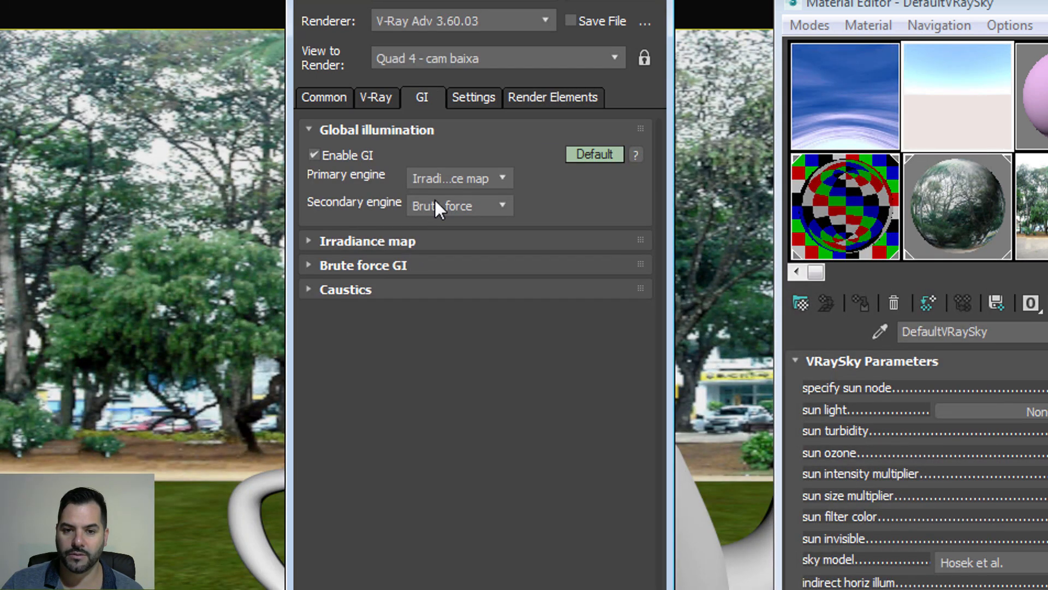
Load the low_internas render preset with all of its categories
{"action": "left_click", "coordinate": [436, 176]}
{"action": "left_click", "coordinate": [437, 152]}
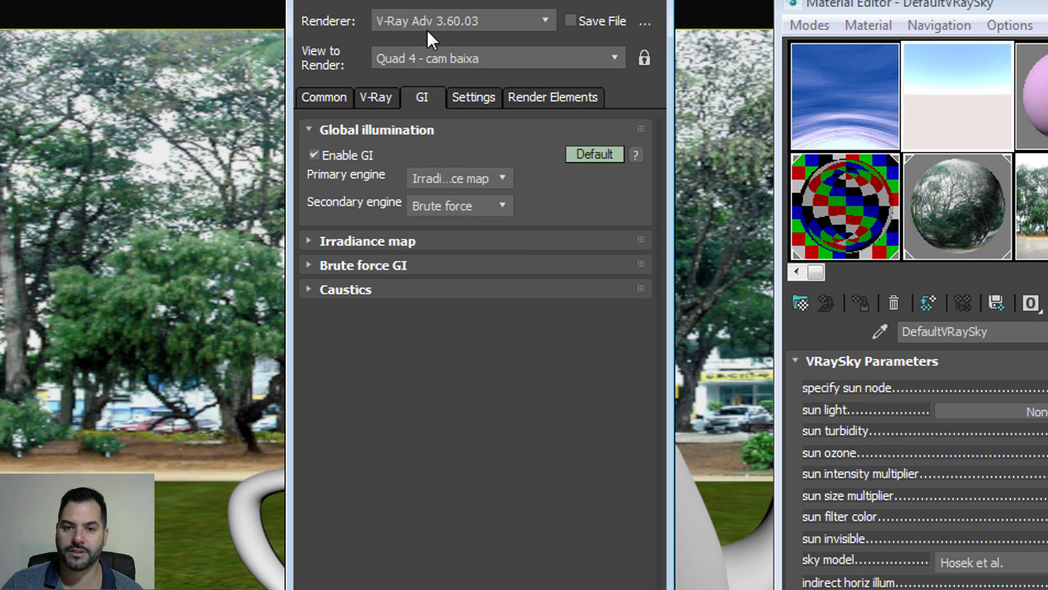
{"action": "left_click", "coordinate": [428, 4]}
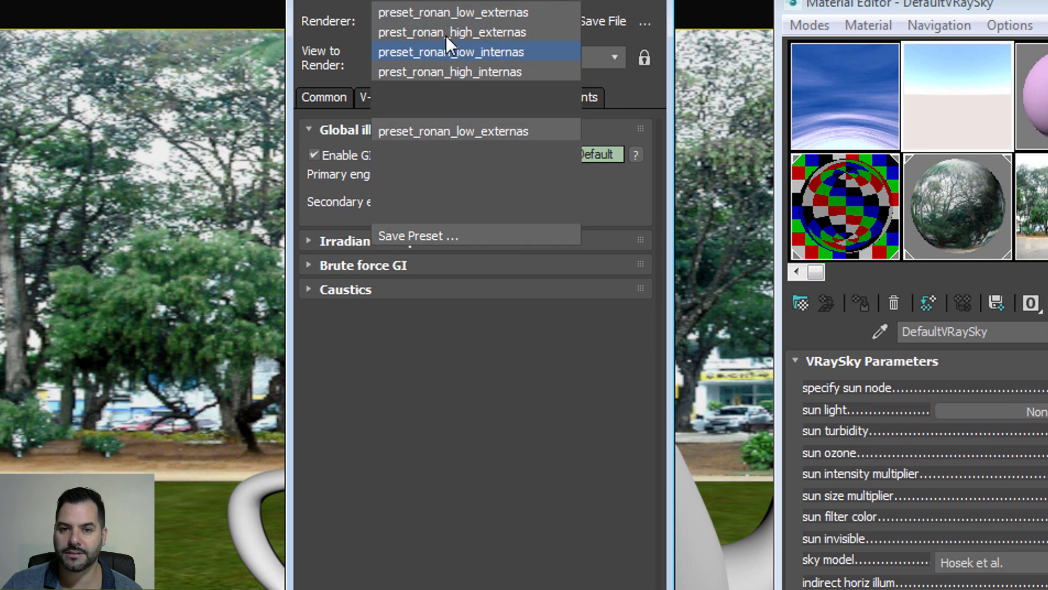
{"action": "left_click", "coordinate": [447, 52]}
{"action": "left_click", "coordinate": [512, 285]}
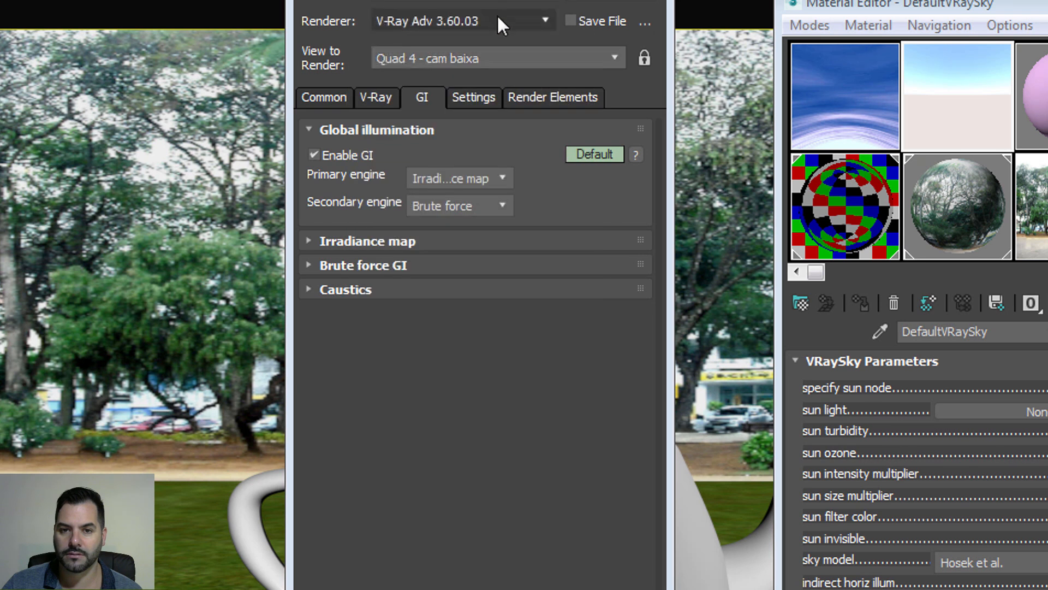
{"action": "left_click", "coordinate": [494, 6]}
{"action": "left_click", "coordinate": [493, 48]}
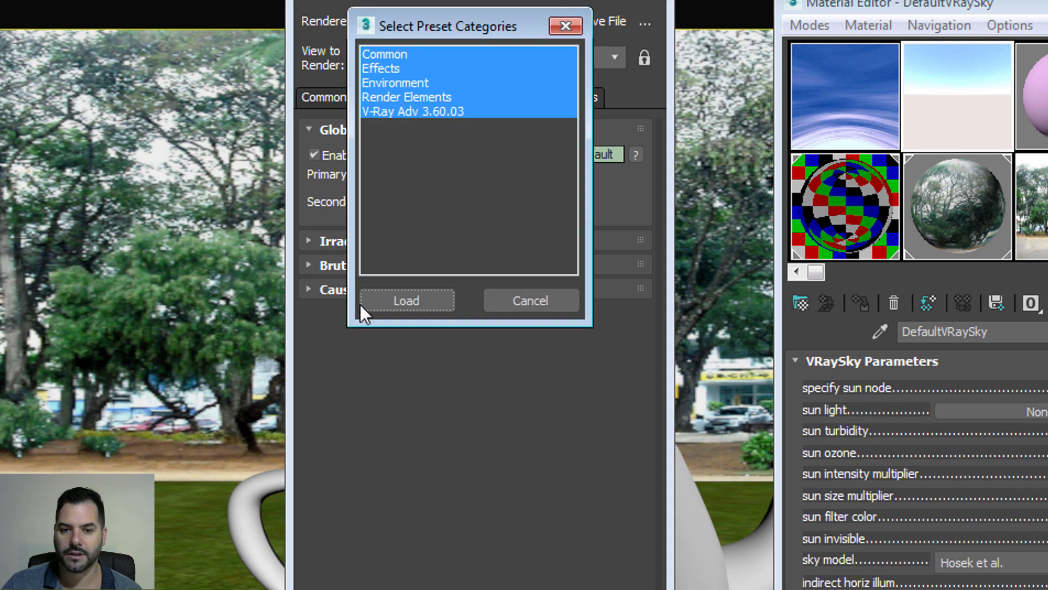
{"action": "left_click", "coordinate": [392, 304]}
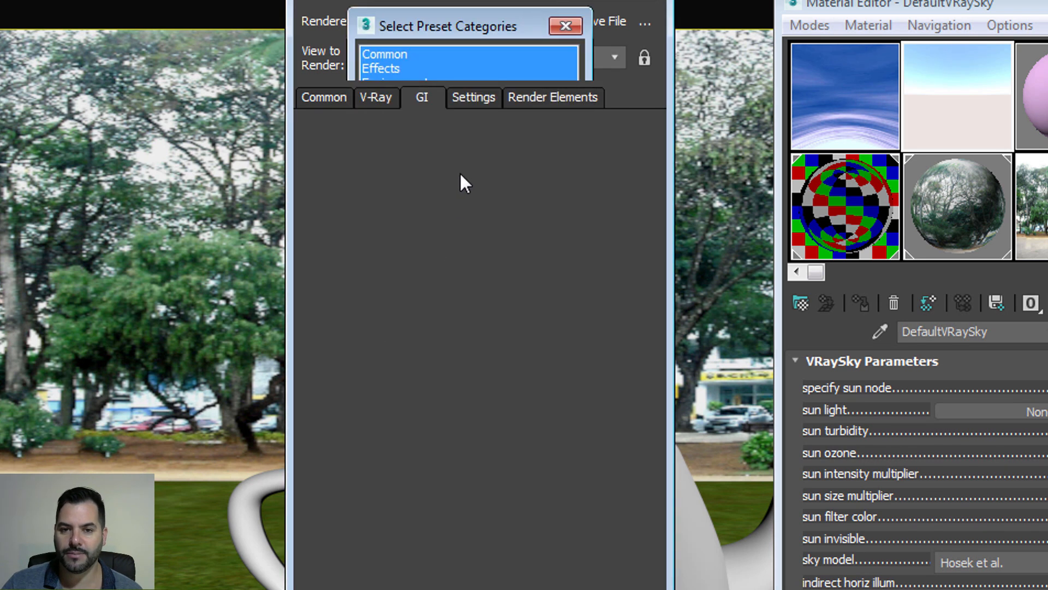
Switch the secondary GI engine to Brute force, review the available engines, and set it back to Light cache
{"action": "left_click", "coordinate": [467, 205]}
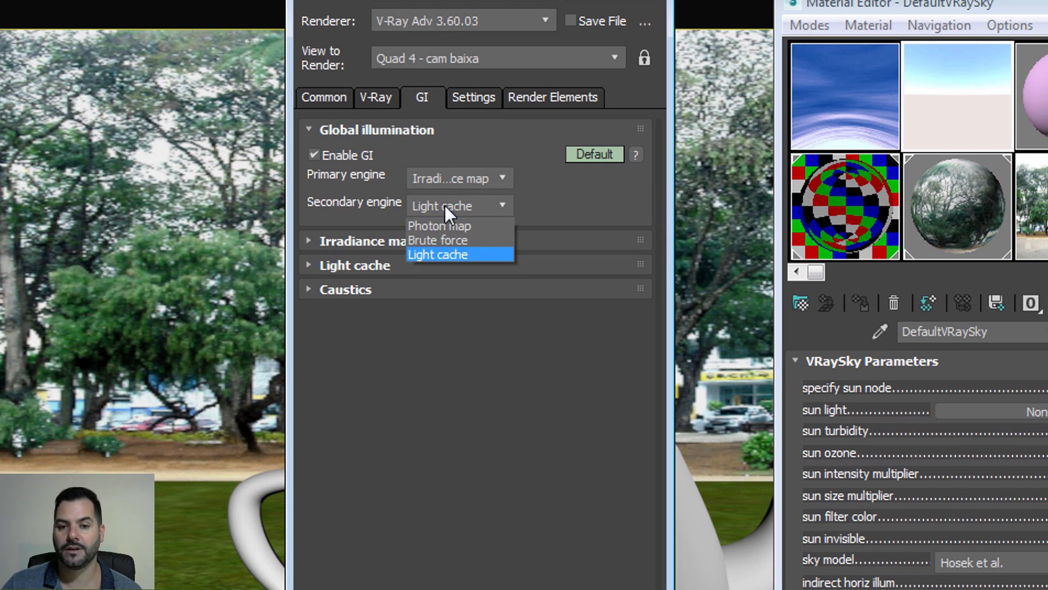
{"action": "left_click", "coordinate": [443, 255]}
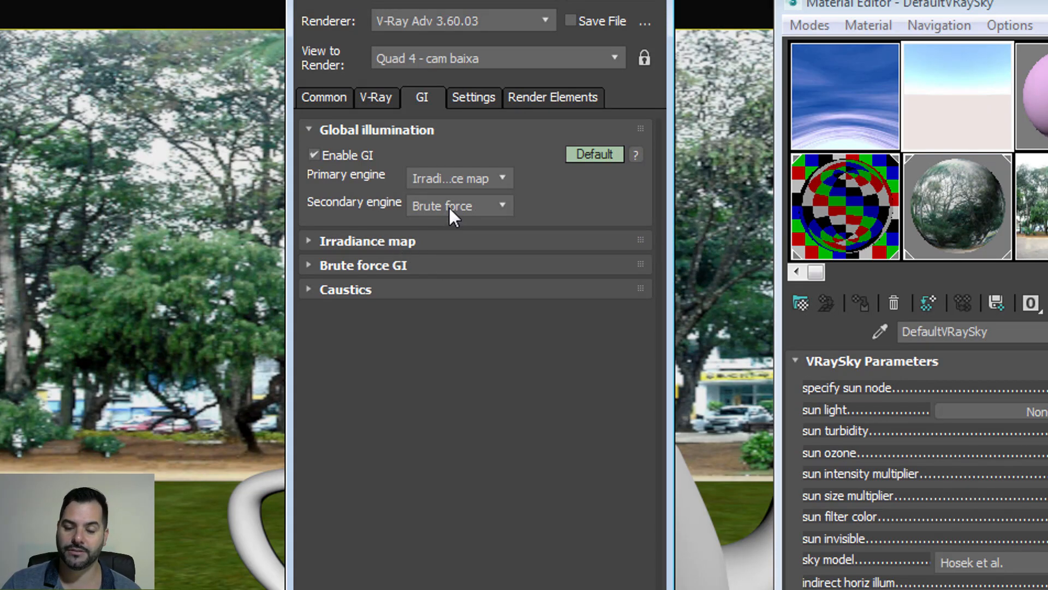
{"action": "left_click", "coordinate": [450, 207]}
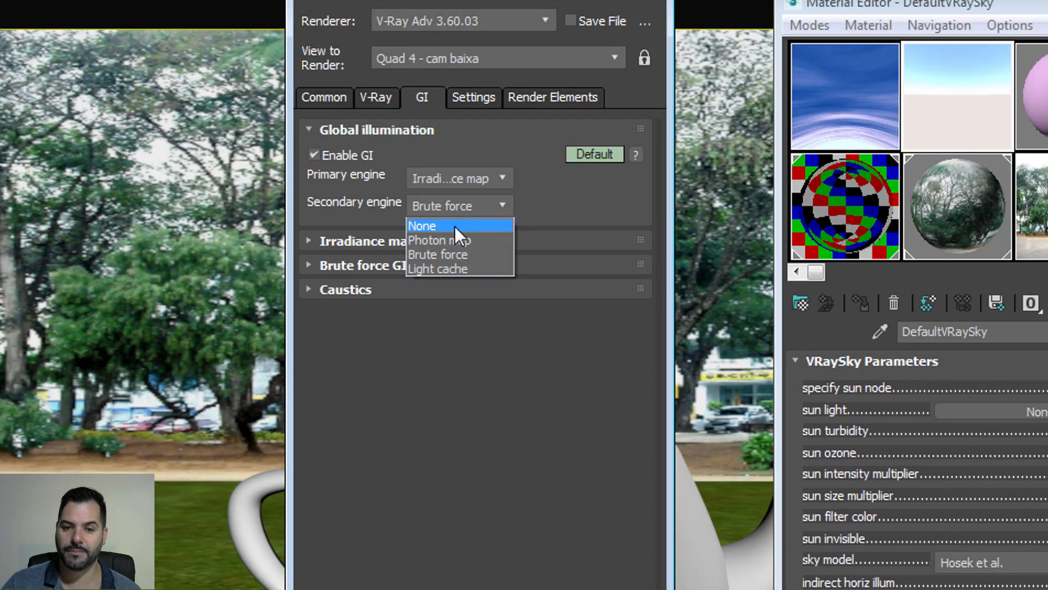
{"action": "left_click", "coordinate": [563, 200]}
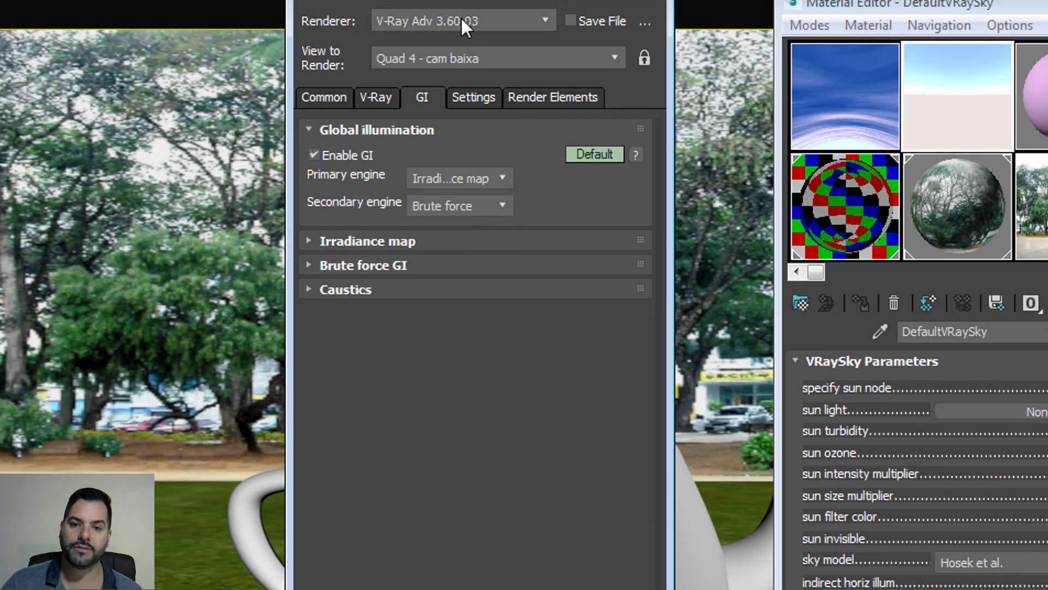
{"action": "left_click", "coordinate": [499, 205]}
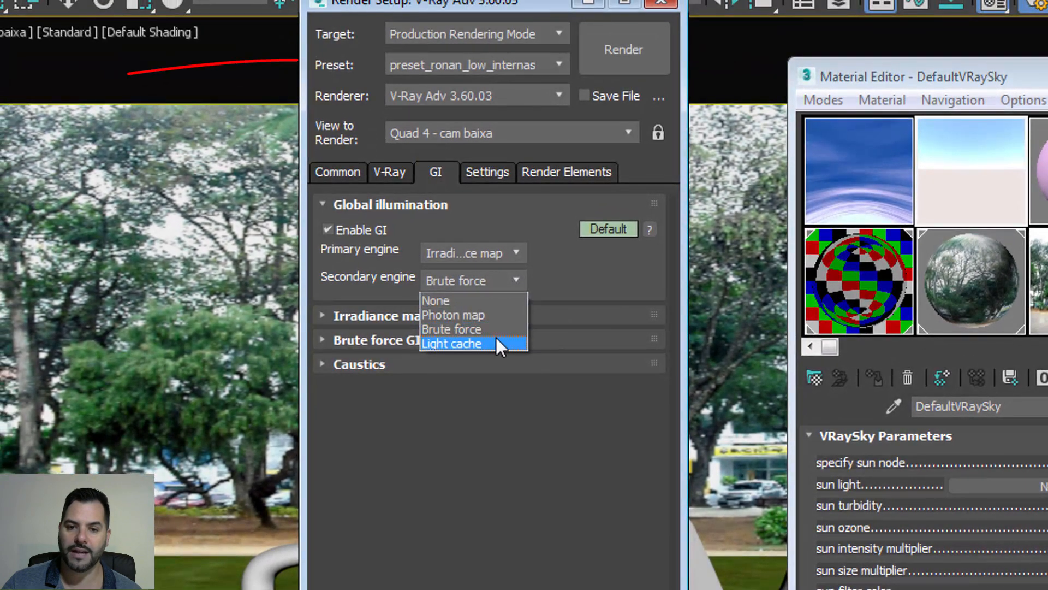
{"action": "left_click", "coordinate": [496, 343]}
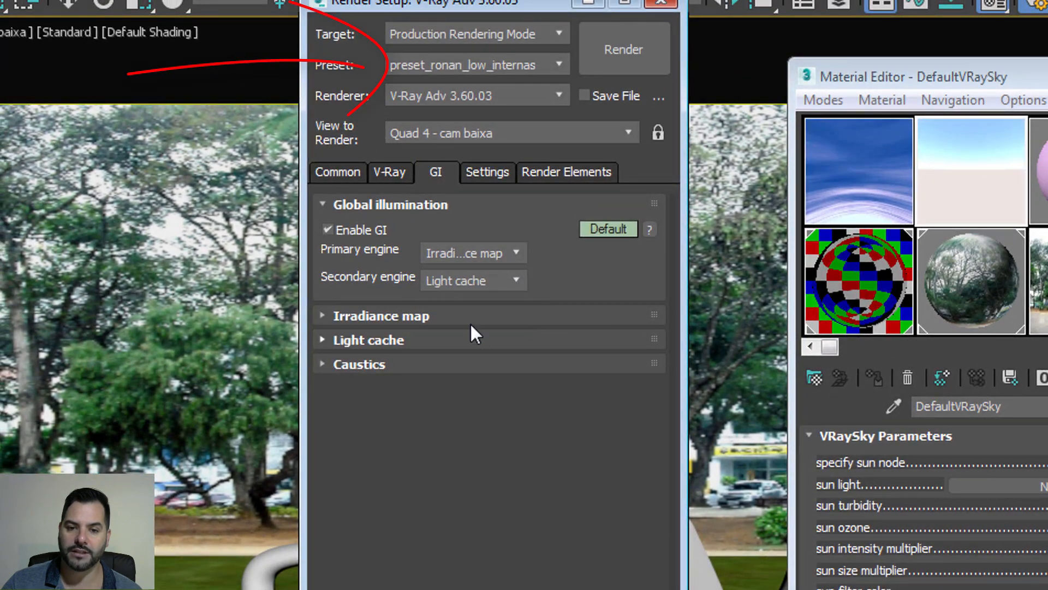
Examine the Irradiance map subdivisions and interpolation samples, and the Light cache subdivisions of the loaded preset
{"action": "left_click", "coordinate": [463, 315]}
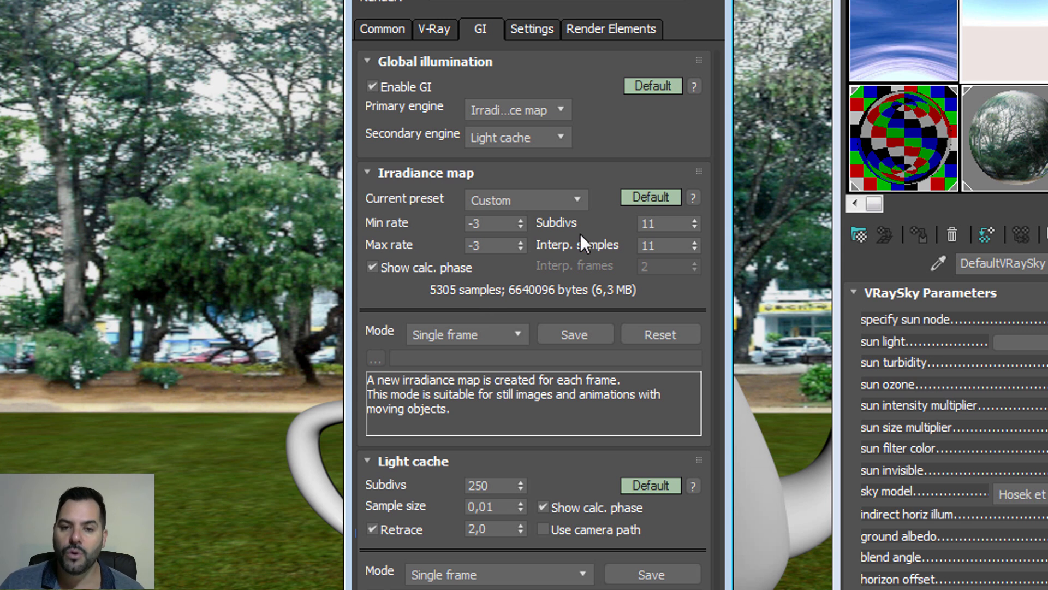
{"action": "double_click", "coordinate": [658, 223]}
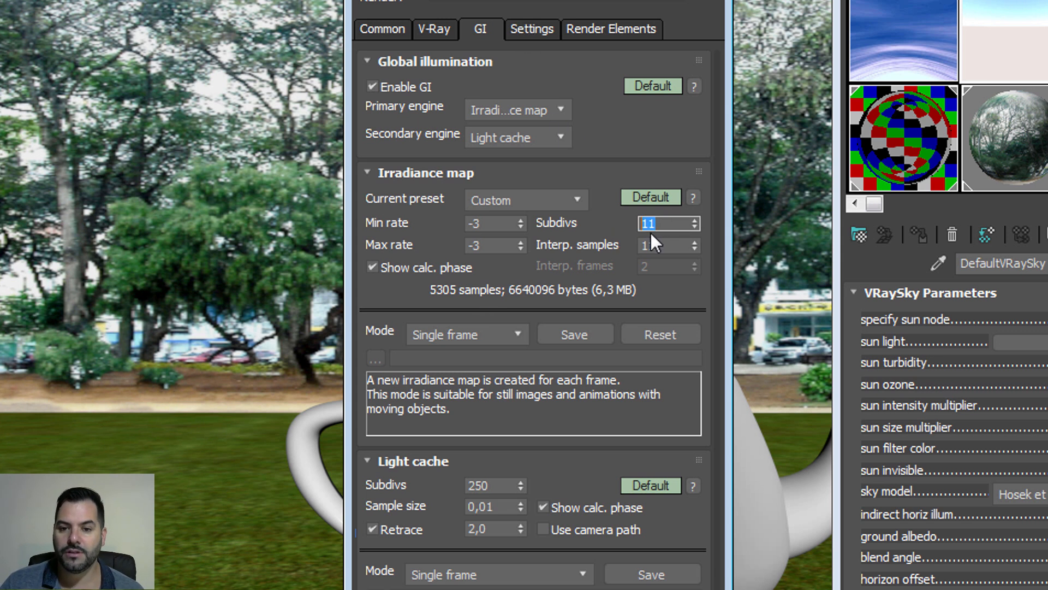
{"action": "key", "text": "Tab"}
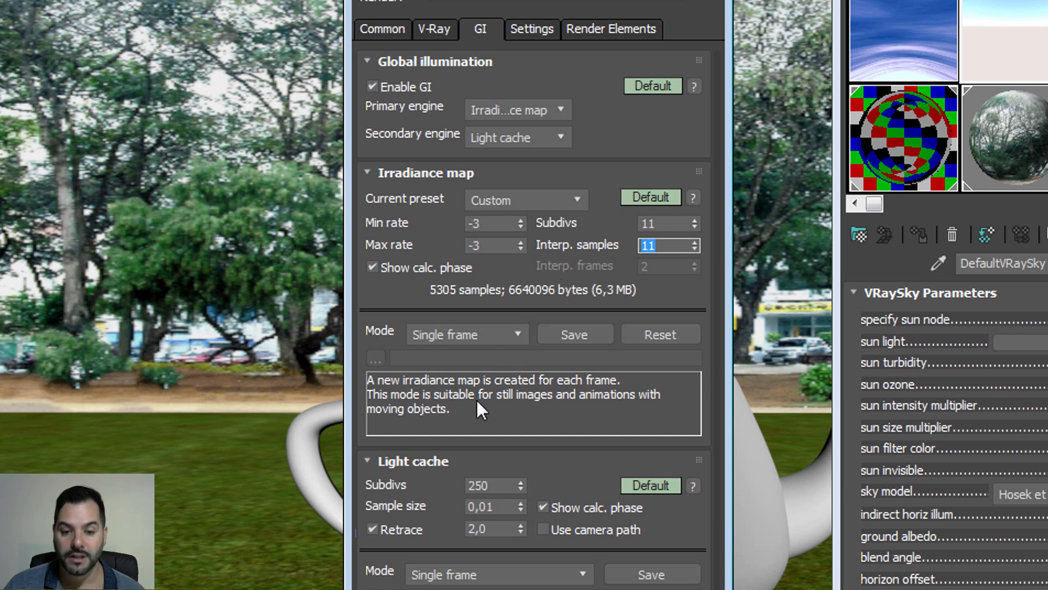
{"action": "double_click", "coordinate": [493, 485]}
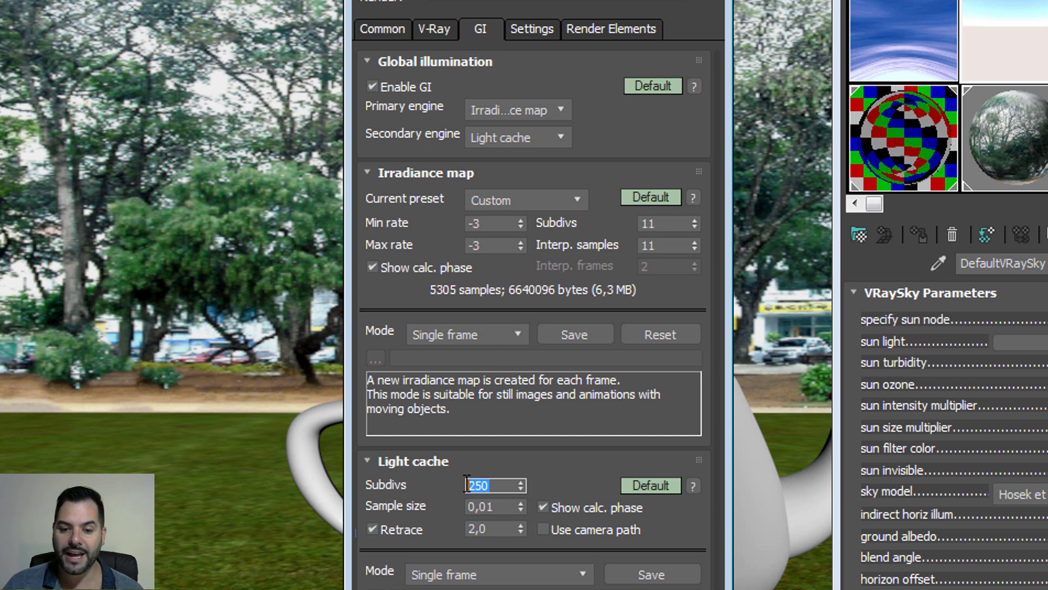
{"action": "left_click", "coordinate": [496, 485]}
{"action": "left_click_drag", "start_coordinate": [495, 484], "coordinate": [441, 483]}
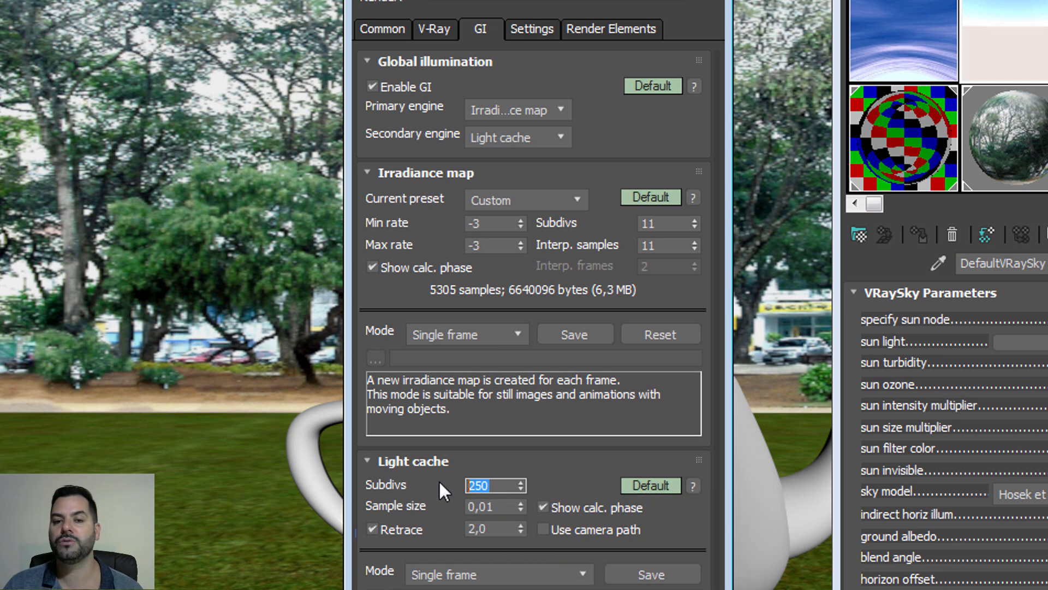
Load the high_internas render preset with all of its categories
{"action": "left_click", "coordinate": [492, 1]}
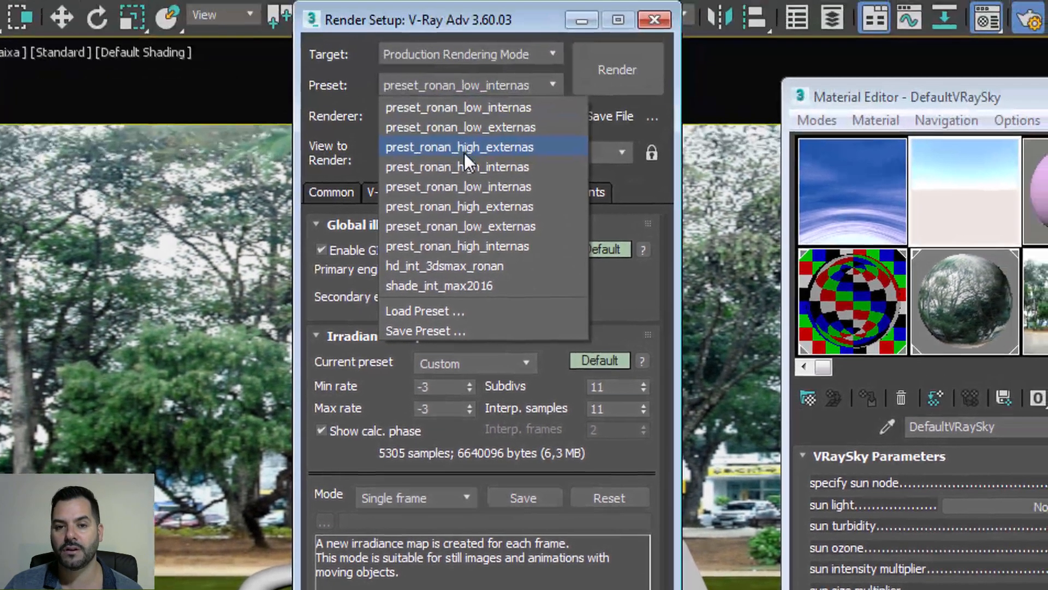
{"action": "left_click", "coordinate": [510, 5]}
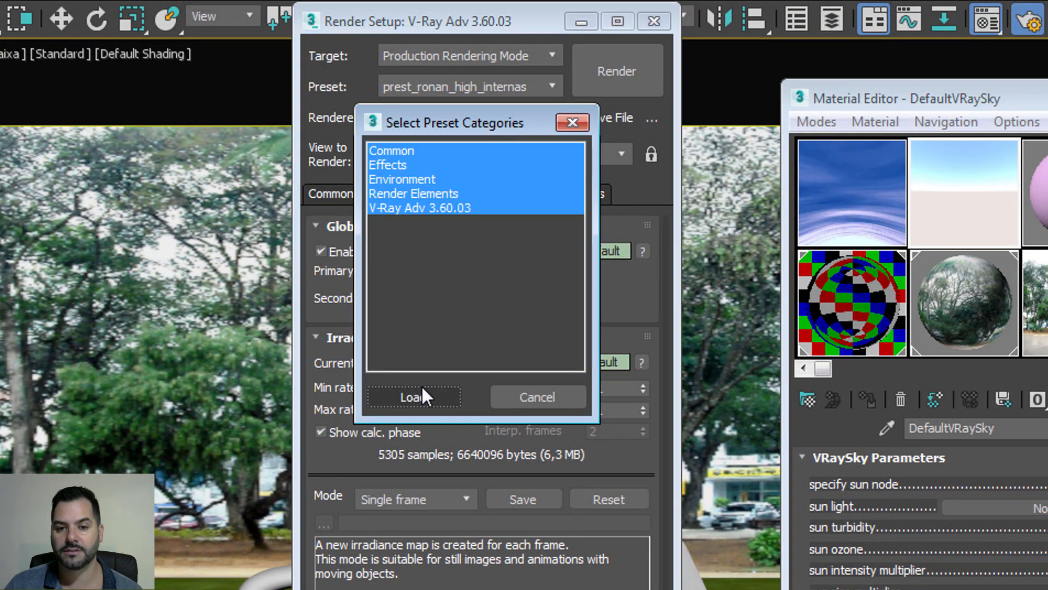
{"action": "left_click", "coordinate": [407, 396]}
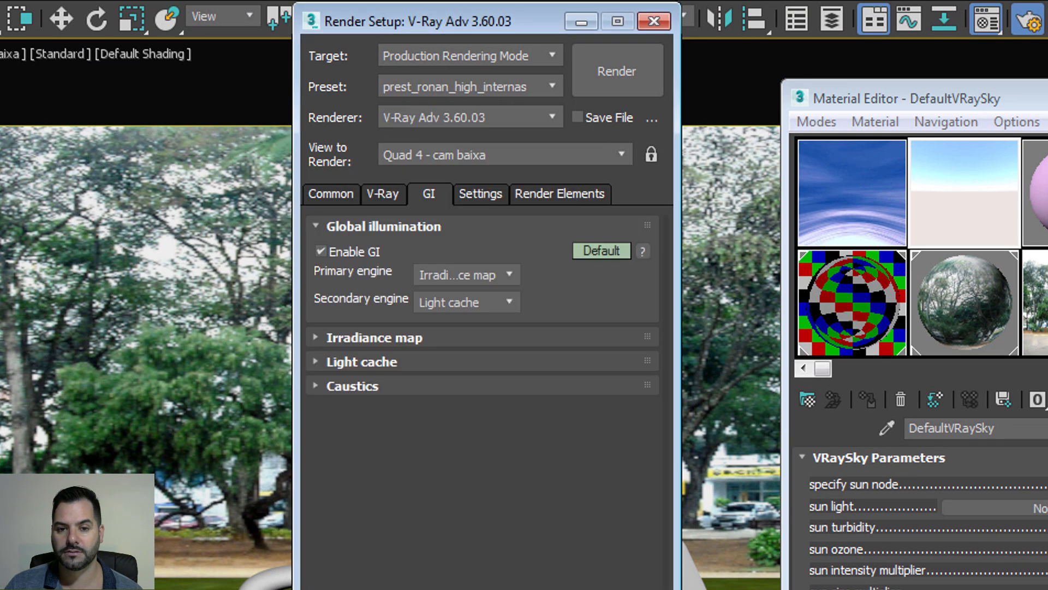
Set the Light cache subdivisions to 250
{"action": "left_click", "coordinate": [473, 361]}
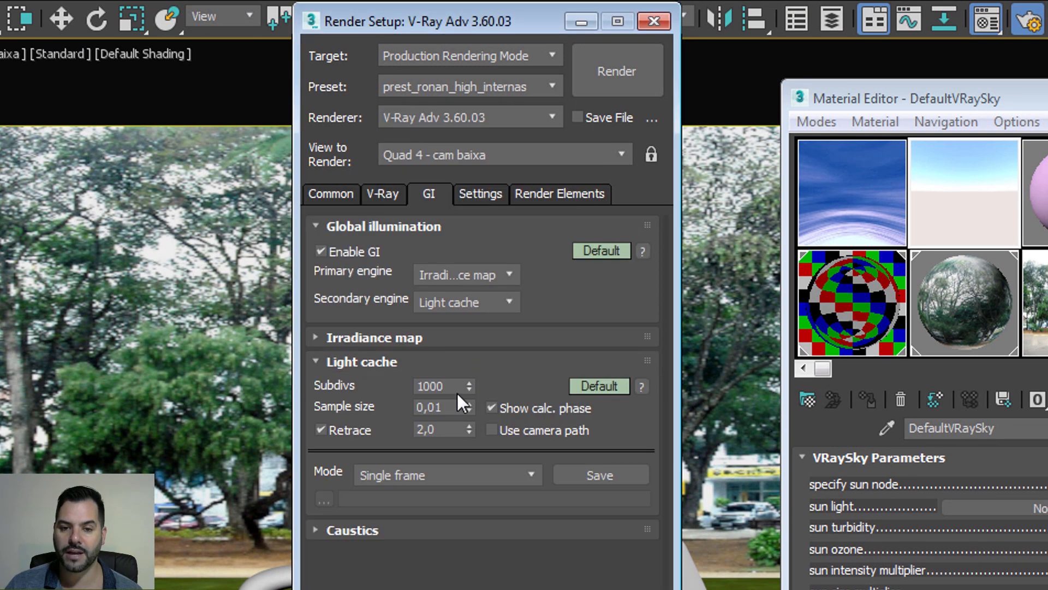
{"action": "left_click_drag", "start_coordinate": [451, 387], "coordinate": [411, 381]}
{"action": "left_click", "coordinate": [515, 369]}
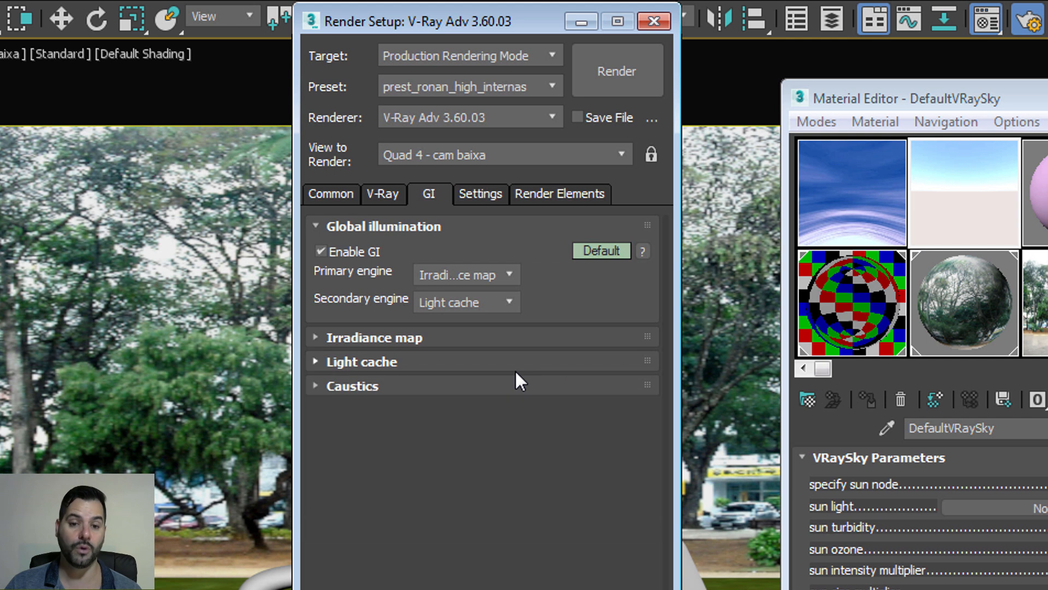
{"action": "left_click", "coordinate": [513, 366]}
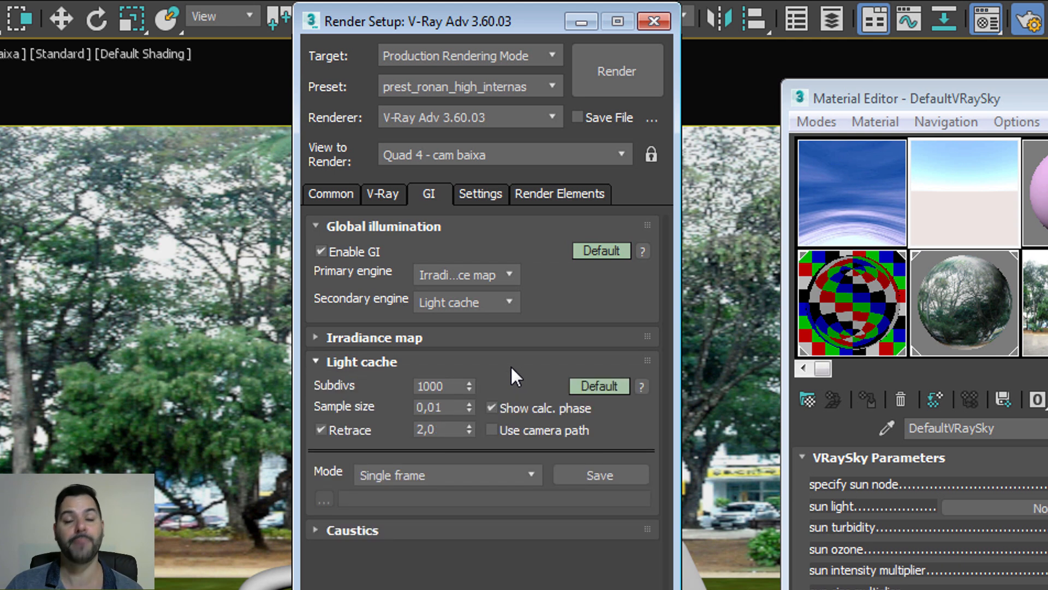
{"action": "left_click_drag", "start_coordinate": [454, 385], "coordinate": [303, 316]}
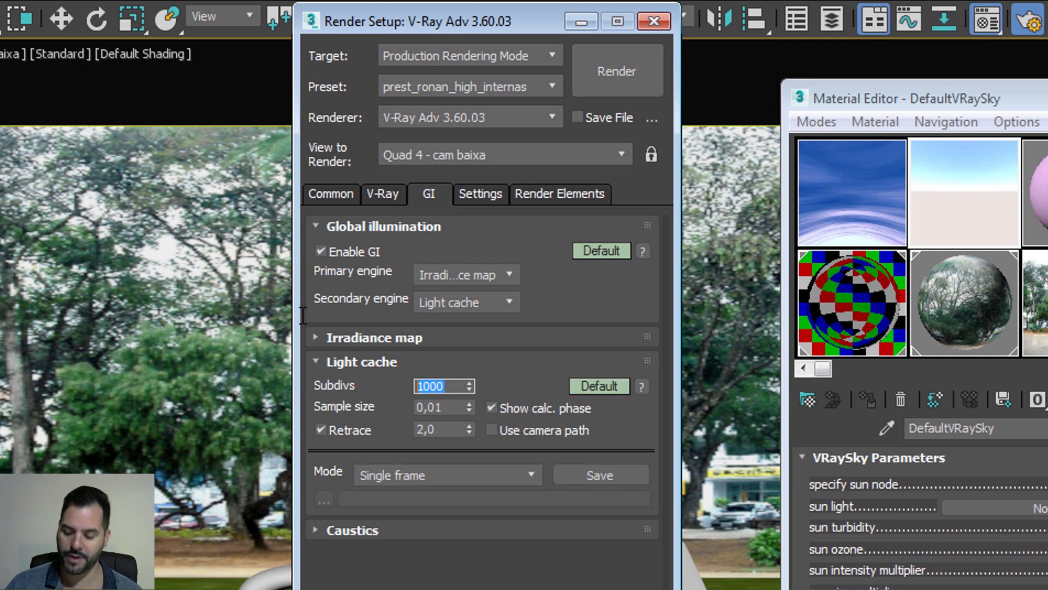
{"action": "type", "text": "250"}
{"action": "key", "text": "Return"}
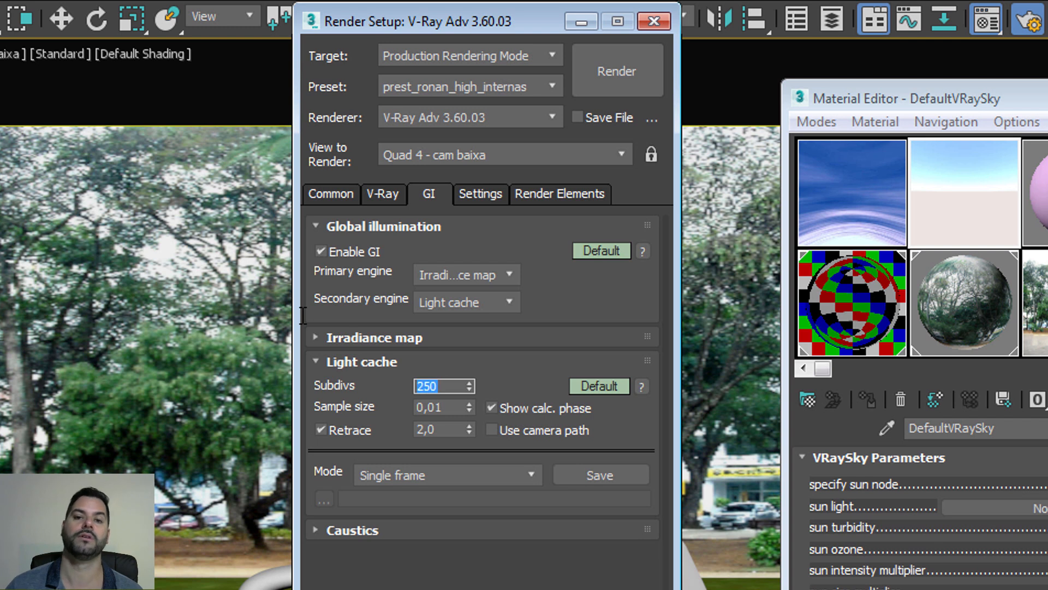
Examine the Irradiance map interpolation samples, subdivisions, and min and max rates of the high internas preset
{"action": "left_click", "coordinate": [513, 339]}
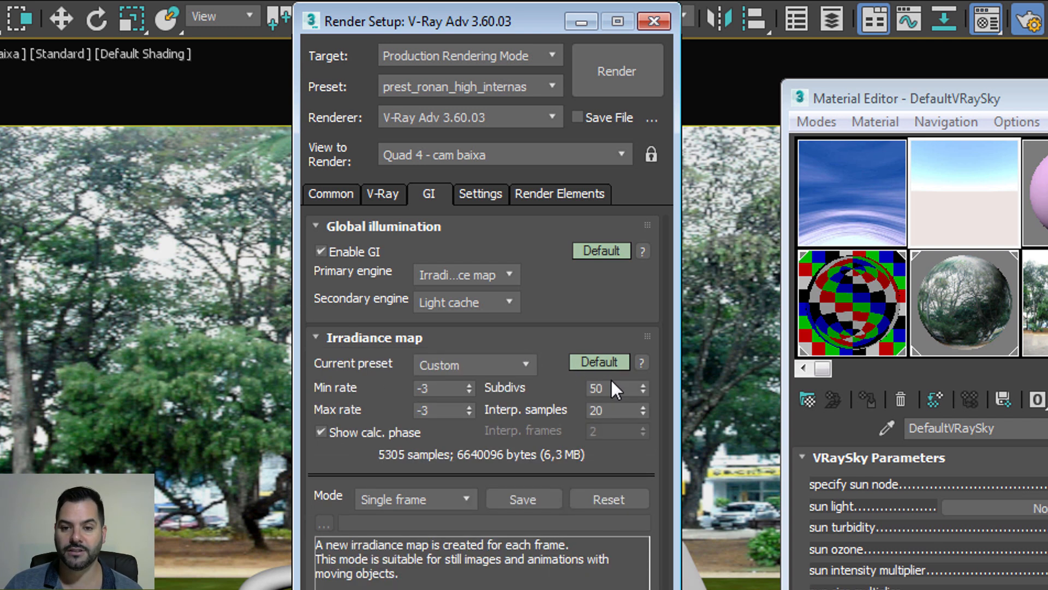
{"action": "double_click", "coordinate": [593, 410]}
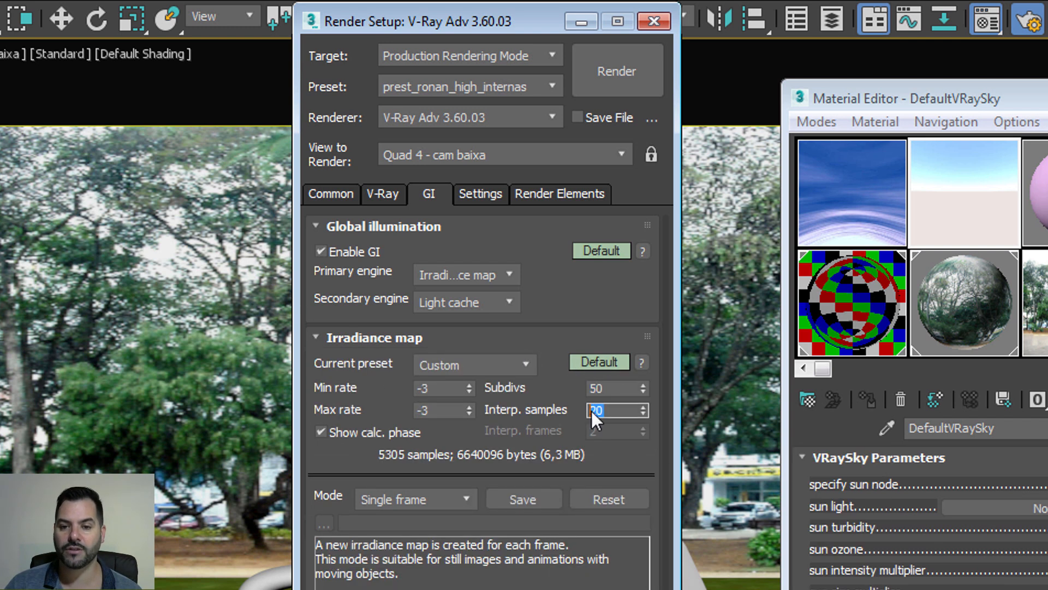
{"action": "double_click", "coordinate": [612, 389]}
{"action": "double_click", "coordinate": [424, 389]}
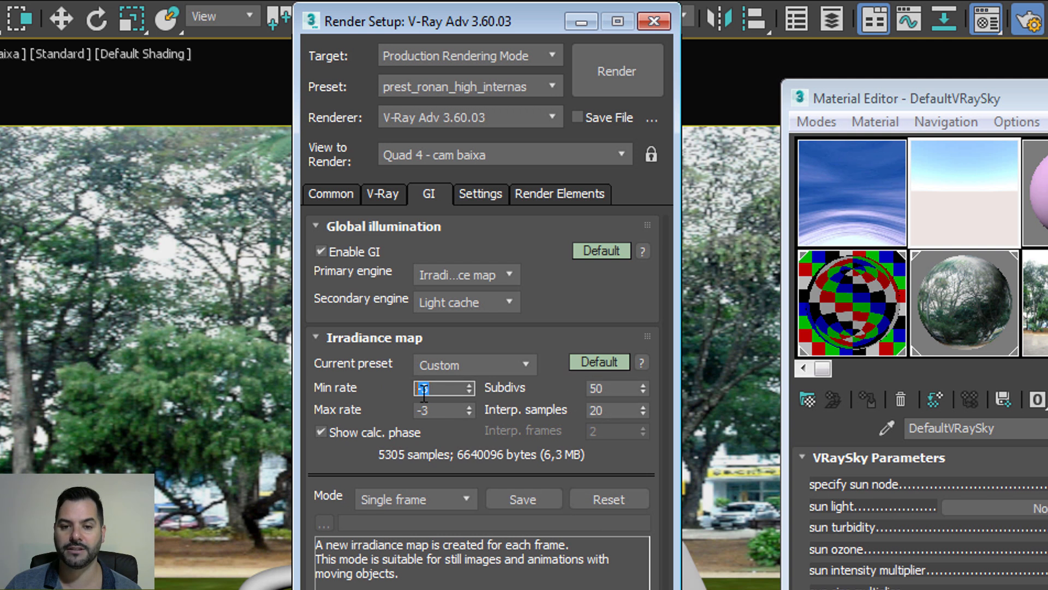
{"action": "double_click", "coordinate": [430, 409]}
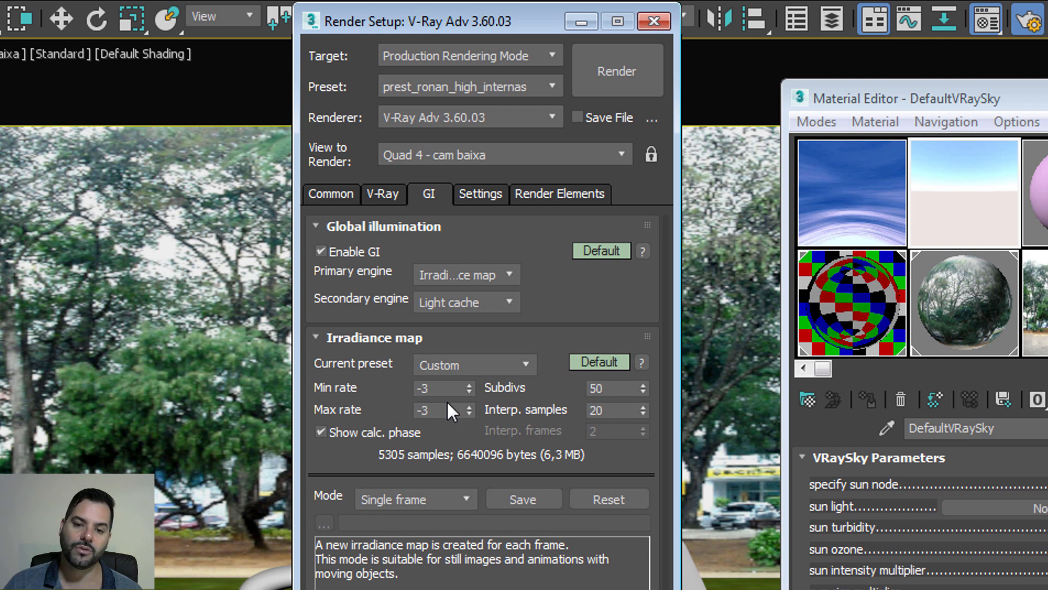
Try the Irradiance map max rate at -2, return it to -3, and review the min and max rates
{"action": "left_click", "coordinate": [469, 407]}
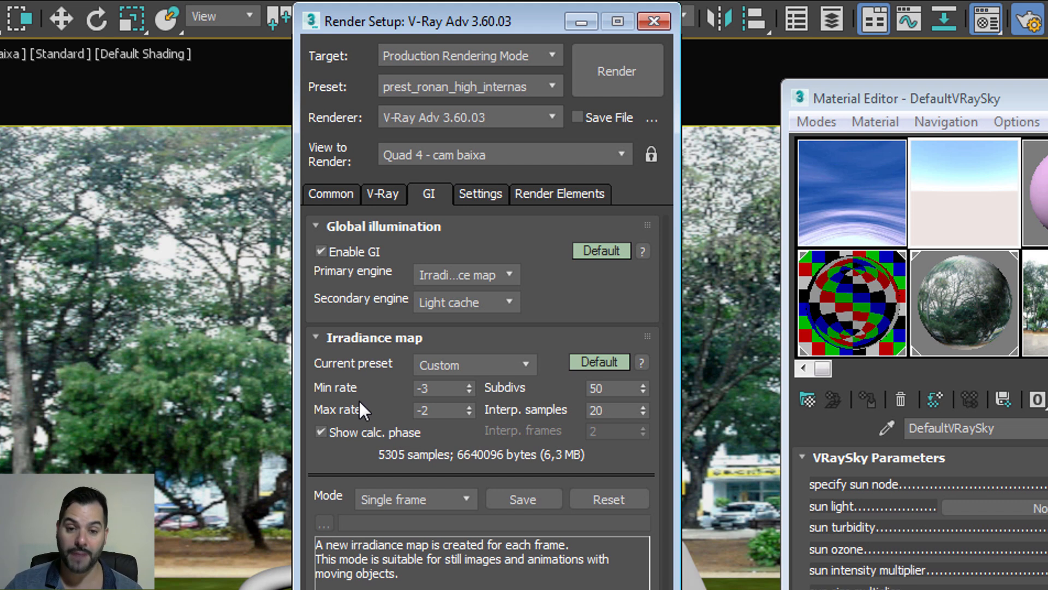
{"action": "left_click", "coordinate": [470, 414]}
{"action": "double_click", "coordinate": [423, 387]}
{"action": "left_click_drag", "start_coordinate": [434, 408], "coordinate": [395, 408]}
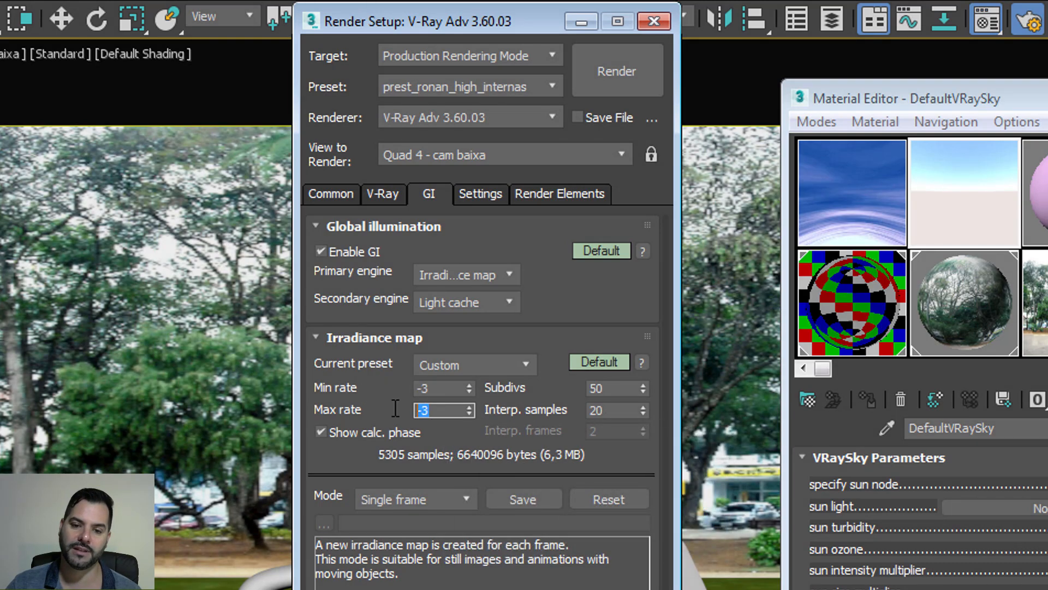
{"action": "key", "text": "Tab"}
{"action": "key", "text": "Tab"}
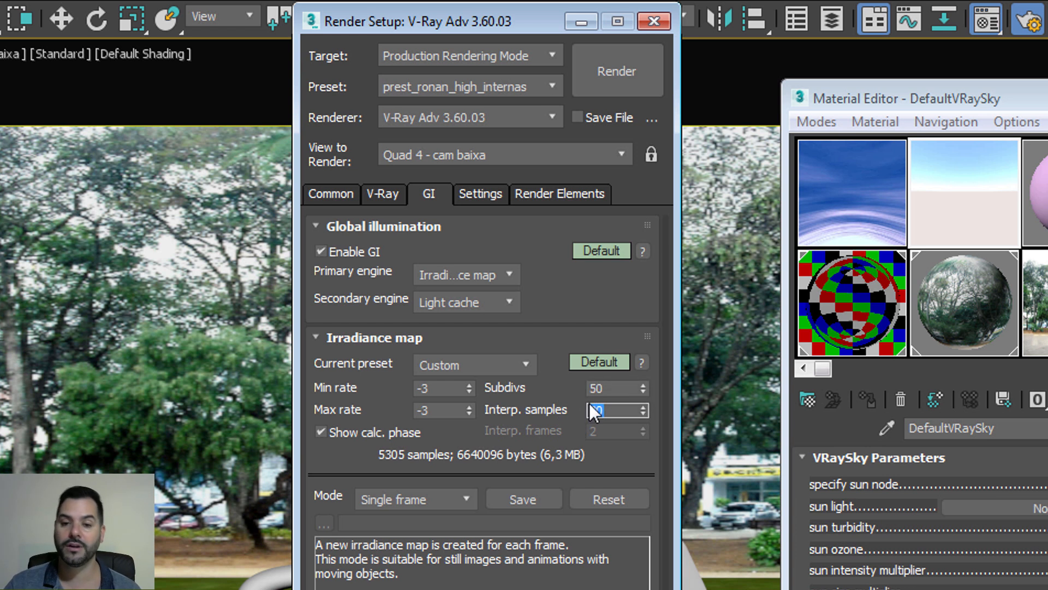
Set both the Irradiance map subdivisions and the interpolation samples to 11
{"action": "double_click", "coordinate": [600, 382]}
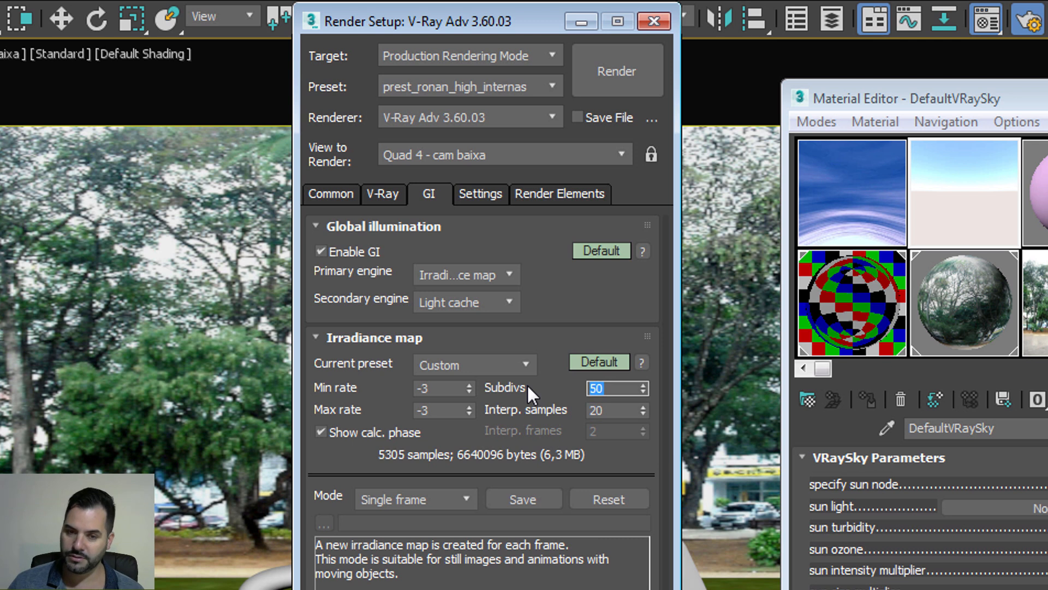
{"action": "type", "text": "11"}
{"action": "key", "text": "Tab"}
{"action": "type", "text": "11"}
{"action": "key", "text": "Tab"}
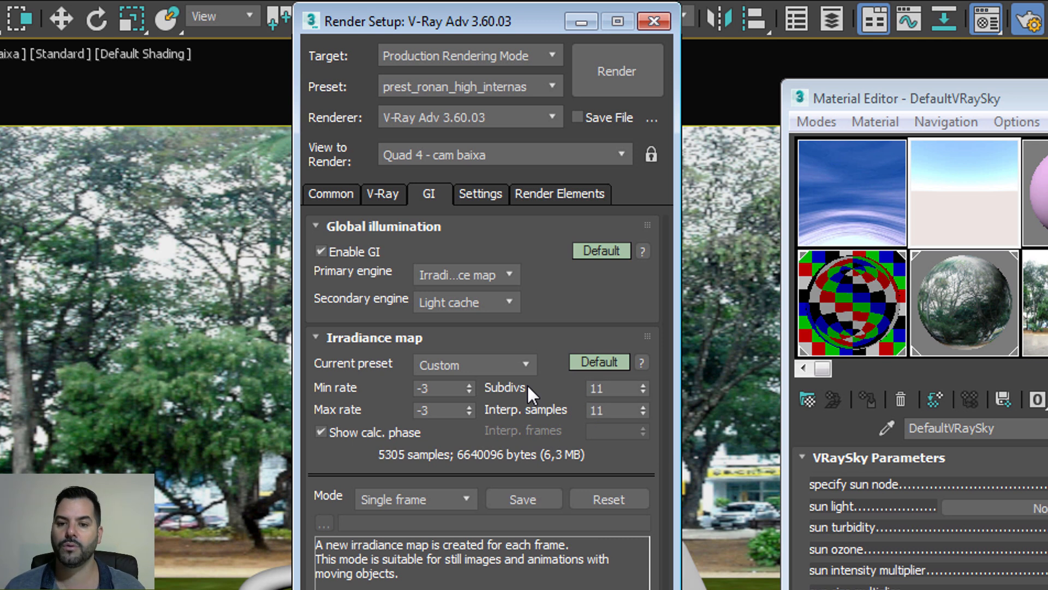
Load the preset_ronan_low_internas render preset with all of its categories
{"action": "left_click", "coordinate": [504, 87]}
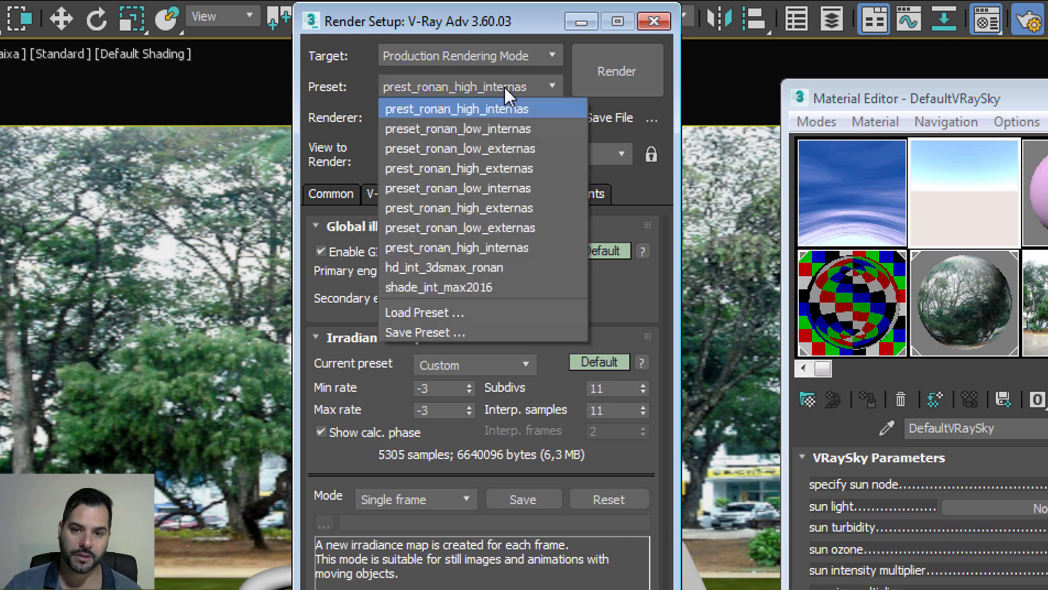
{"action": "left_click", "coordinate": [513, 117]}
{"action": "left_click", "coordinate": [404, 397]}
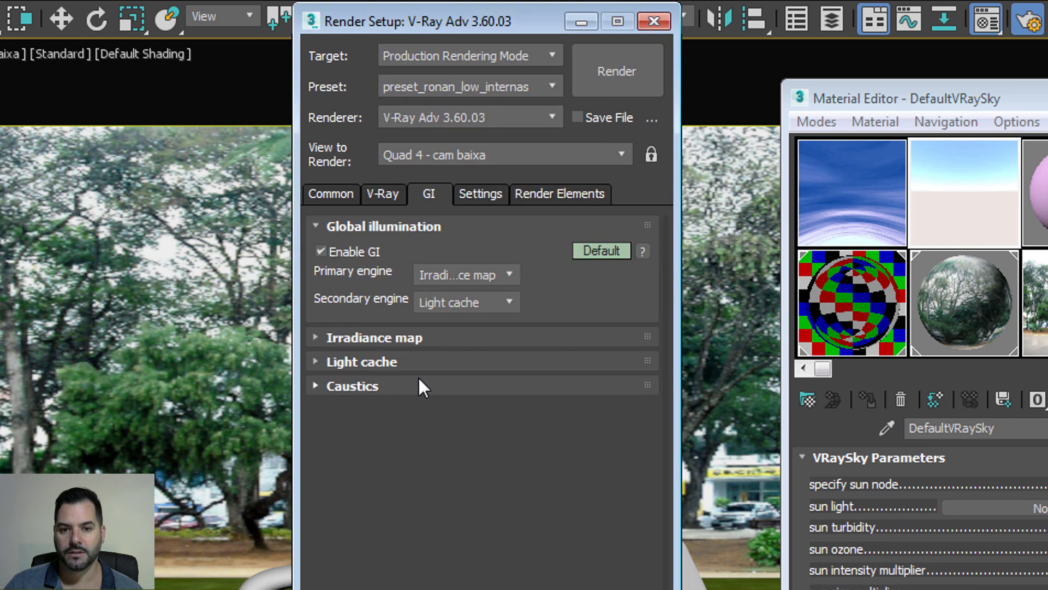
Examine the Irradiance map rates, subdivisions and interpolation samples, and the Light cache subdivisions of the low internas preset
{"action": "left_click", "coordinate": [440, 338]}
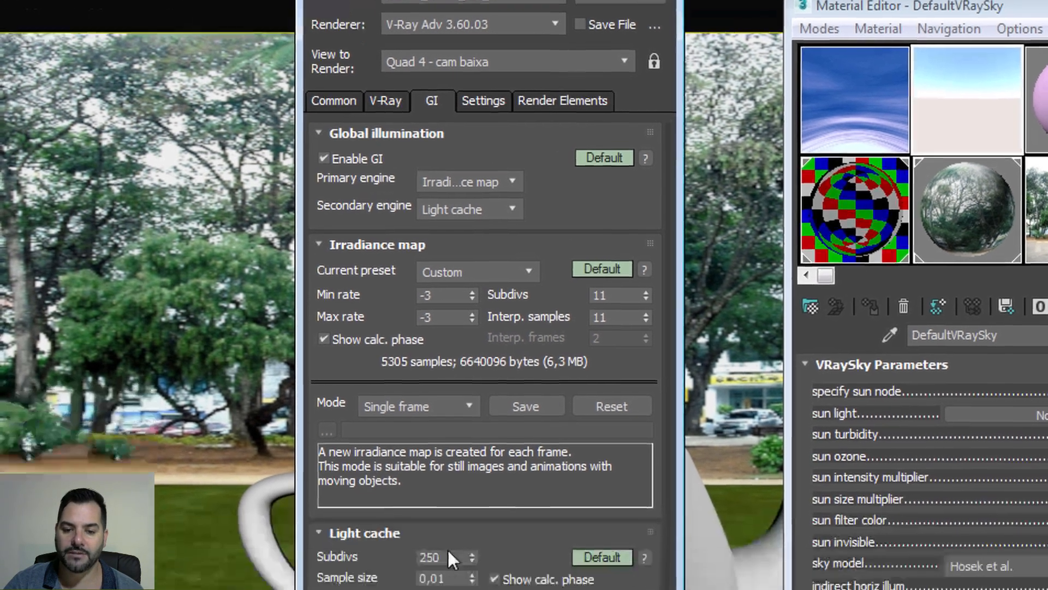
{"action": "double_click", "coordinate": [443, 559]}
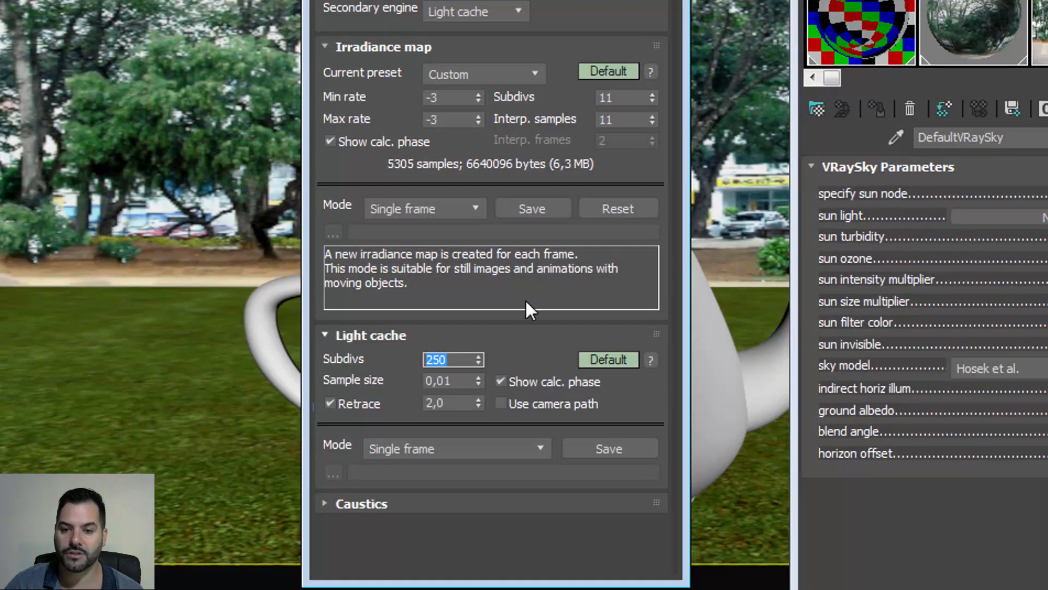
{"action": "double_click", "coordinate": [609, 97]}
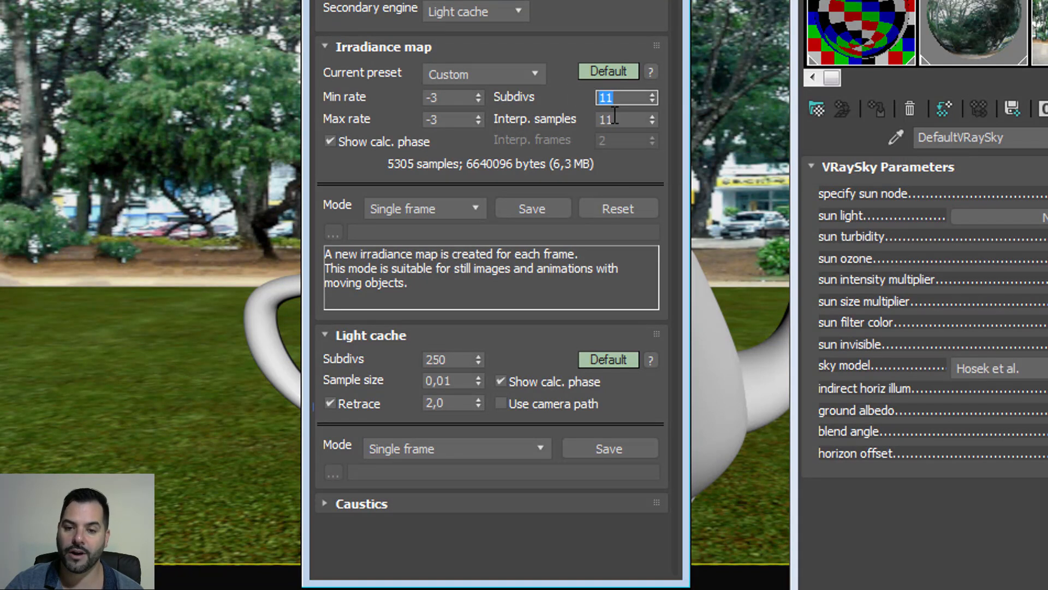
{"action": "double_click", "coordinate": [613, 119]}
{"action": "double_click", "coordinate": [435, 97]}
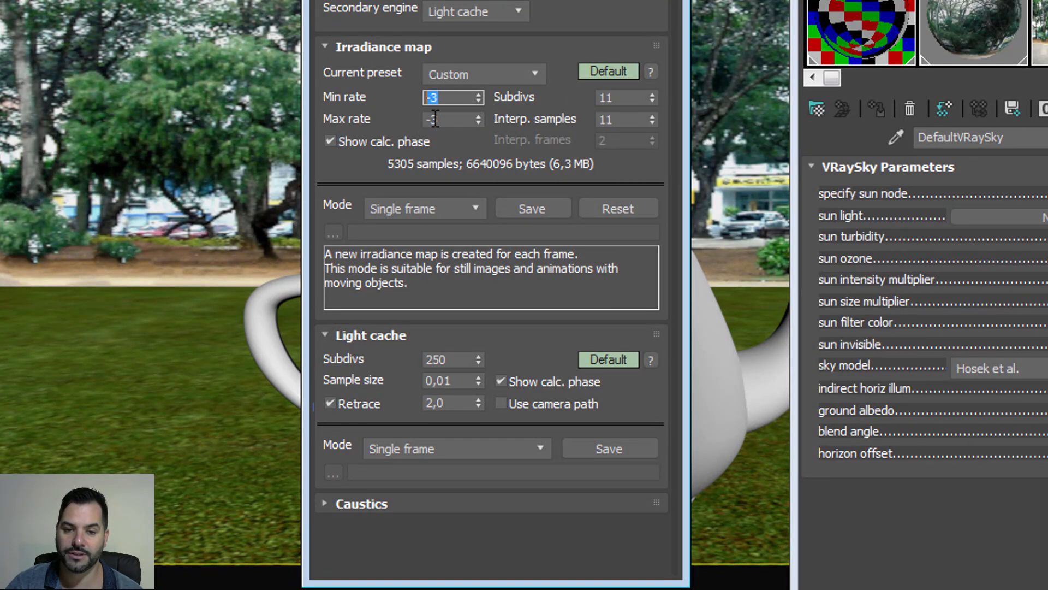
{"action": "double_click", "coordinate": [435, 119]}
{"action": "double_click", "coordinate": [442, 359]}
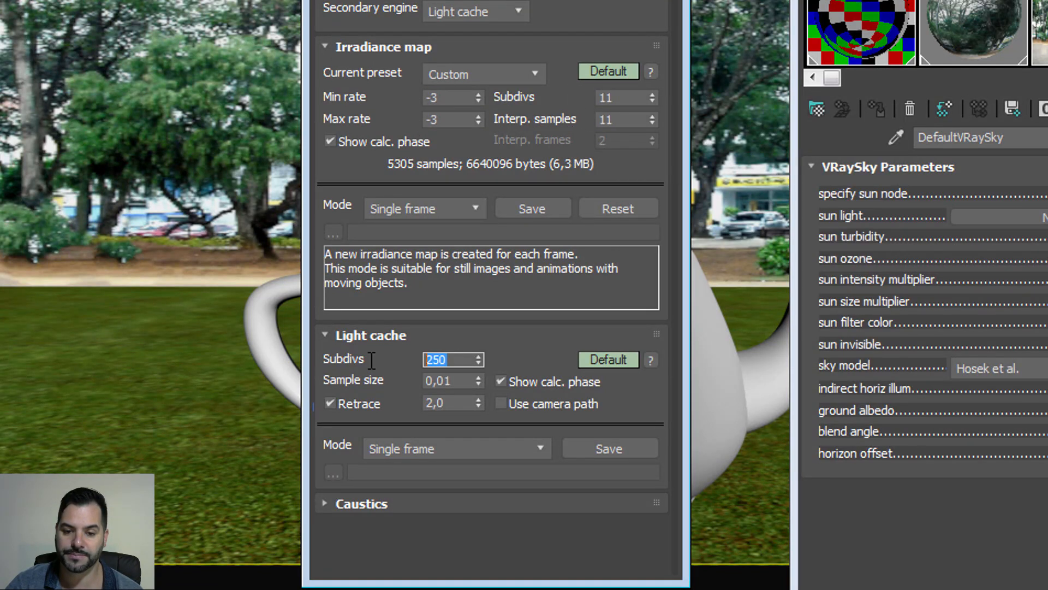
Render the cam baixa view with the low internas preset and bring the render settings back in front
{"action": "left_click", "coordinate": [543, 340]}
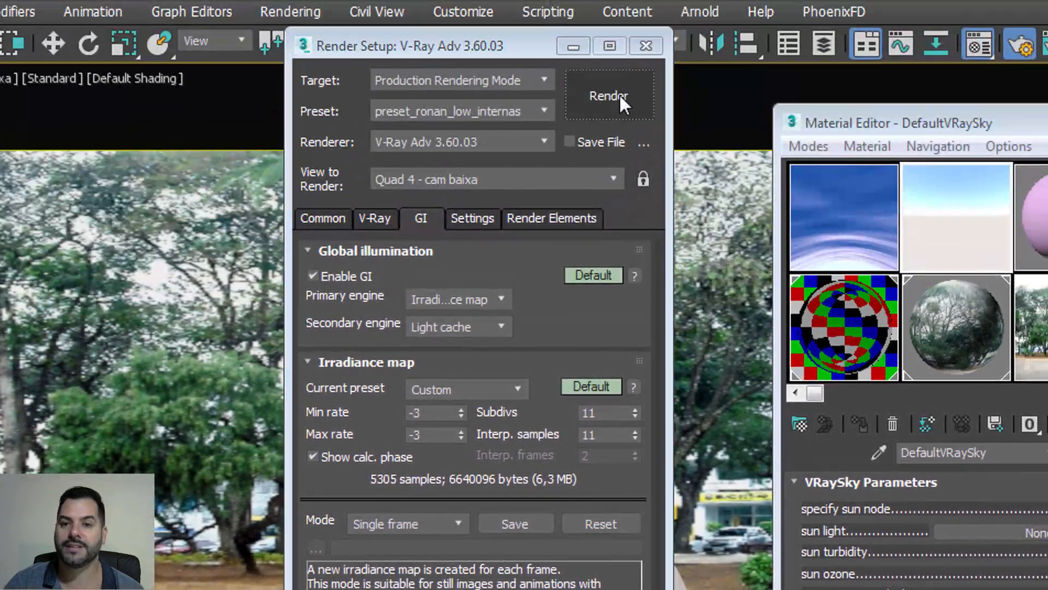
{"action": "left_click", "coordinate": [620, 96]}
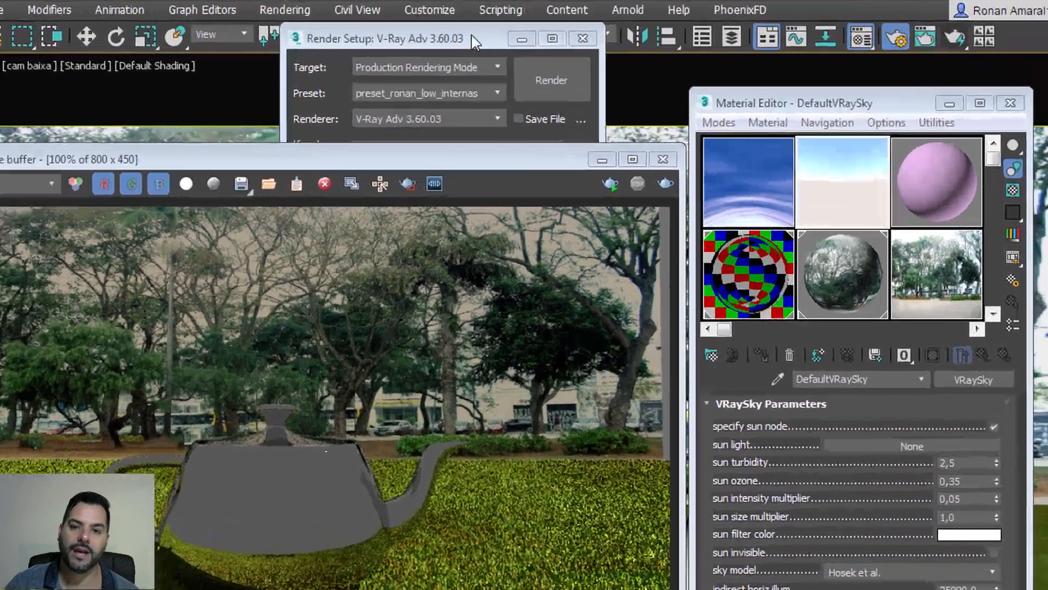
{"action": "left_click", "coordinate": [506, 27]}
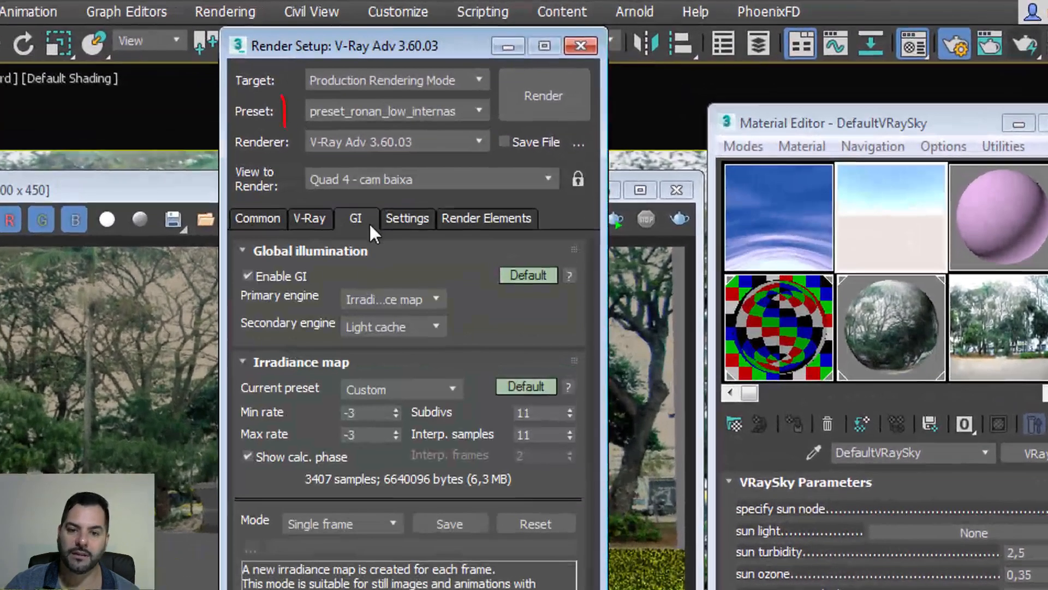
Try the GI environment and Reflection/refraction environment overrides in the V-Ray Environment settings, and switch both off again
{"action": "left_click", "coordinate": [309, 218]}
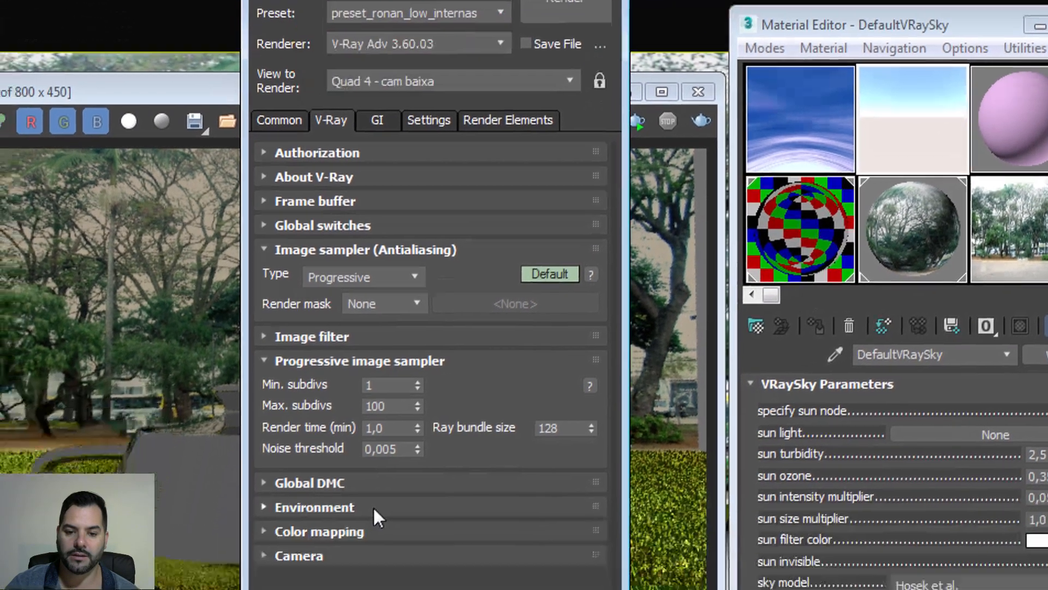
{"action": "left_click", "coordinate": [358, 589]}
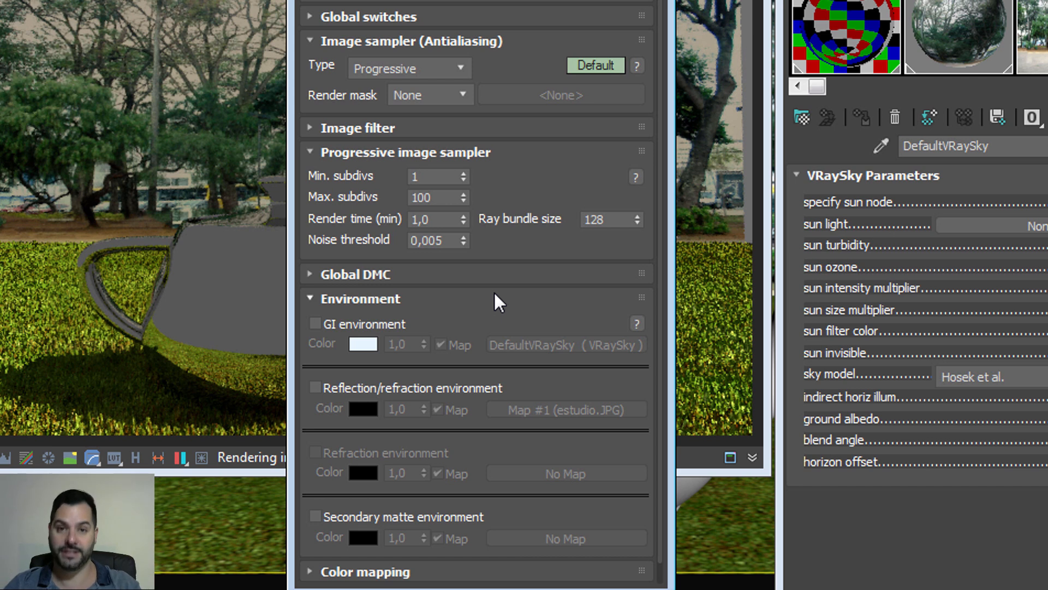
{"action": "left_click", "coordinate": [315, 325]}
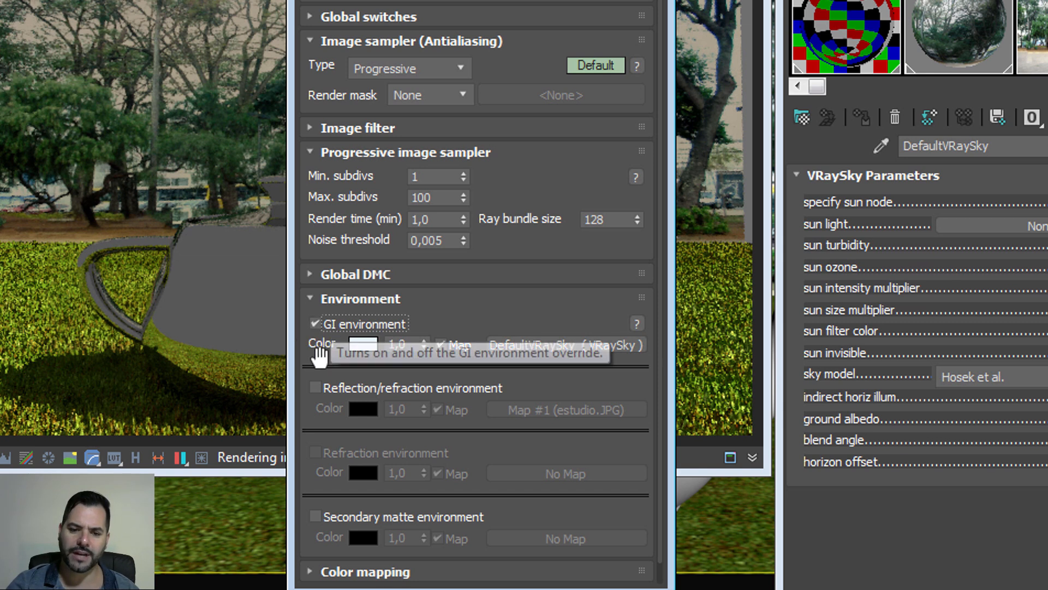
{"action": "left_click", "coordinate": [318, 388]}
{"action": "left_click", "coordinate": [317, 388]}
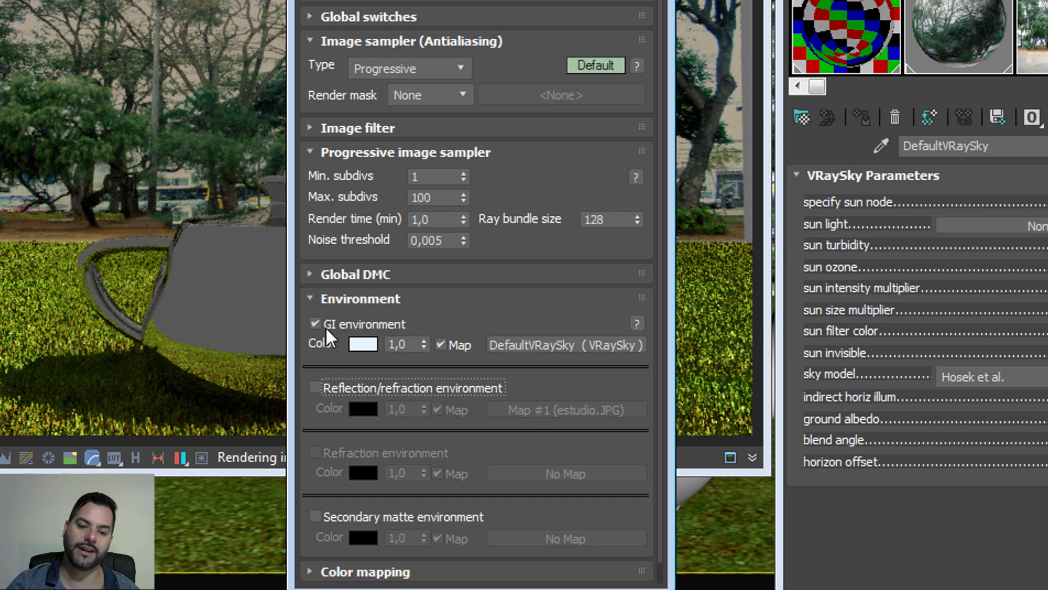
{"action": "left_click", "coordinate": [326, 326]}
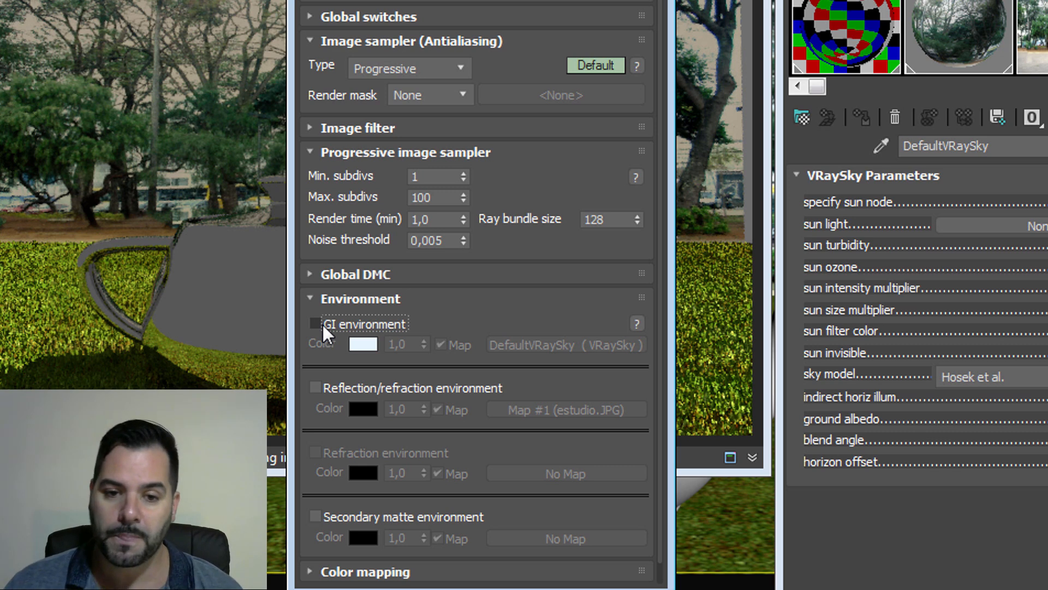
Load the preset_ronan_low_externas render preset with all of its categories
{"action": "left_click", "coordinate": [330, 93]}
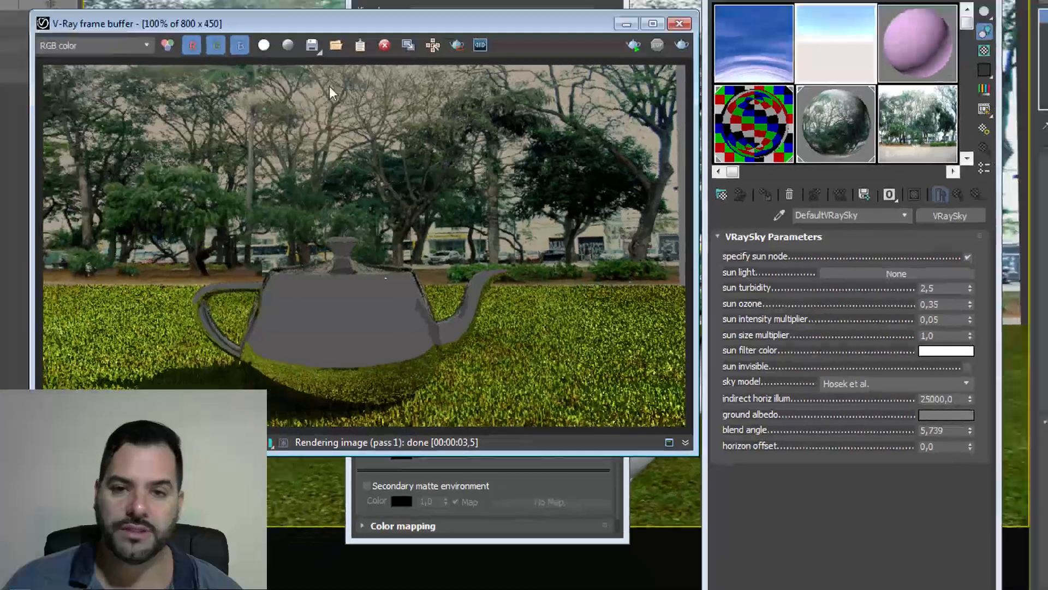
{"action": "left_click", "coordinate": [496, 28]}
{"action": "left_click", "coordinate": [499, 65]}
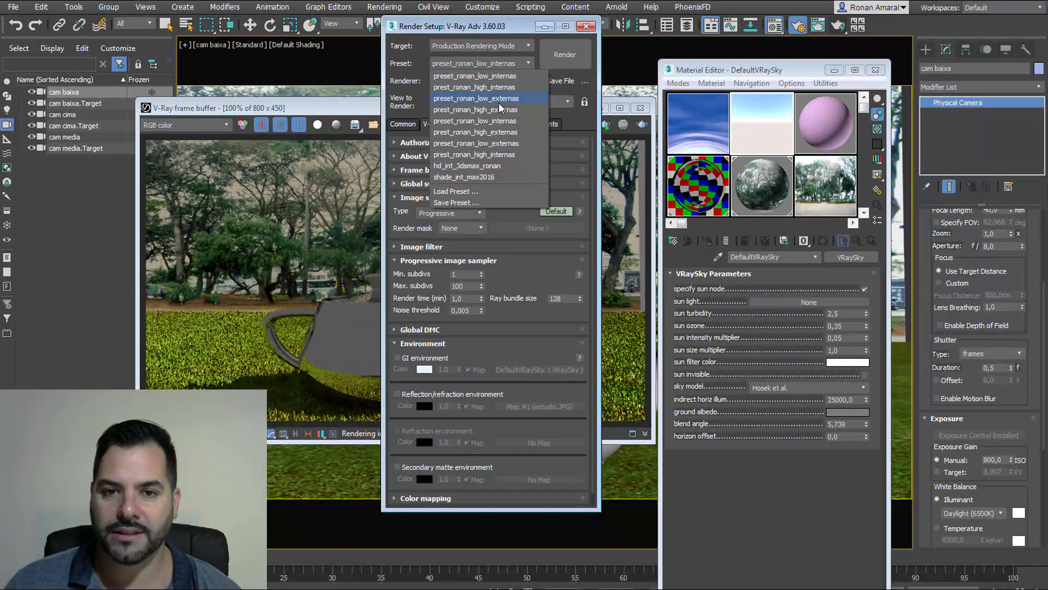
{"action": "left_click", "coordinate": [500, 99]}
{"action": "left_click", "coordinate": [447, 239]}
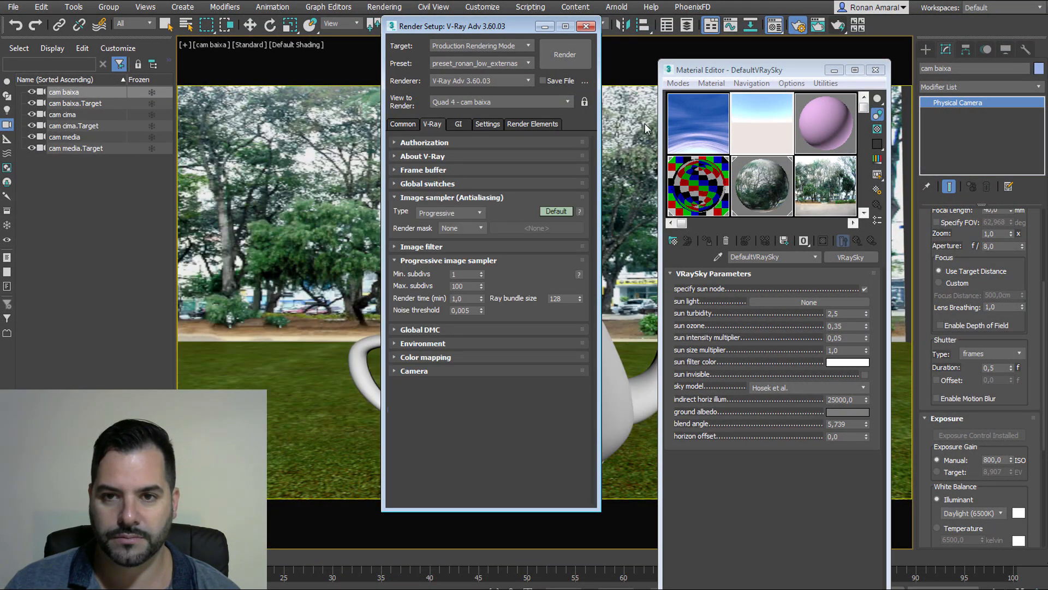
Render the cam baixa view with the low externas preset, cancel it early, and return to the render settings
{"action": "left_click", "coordinate": [571, 54]}
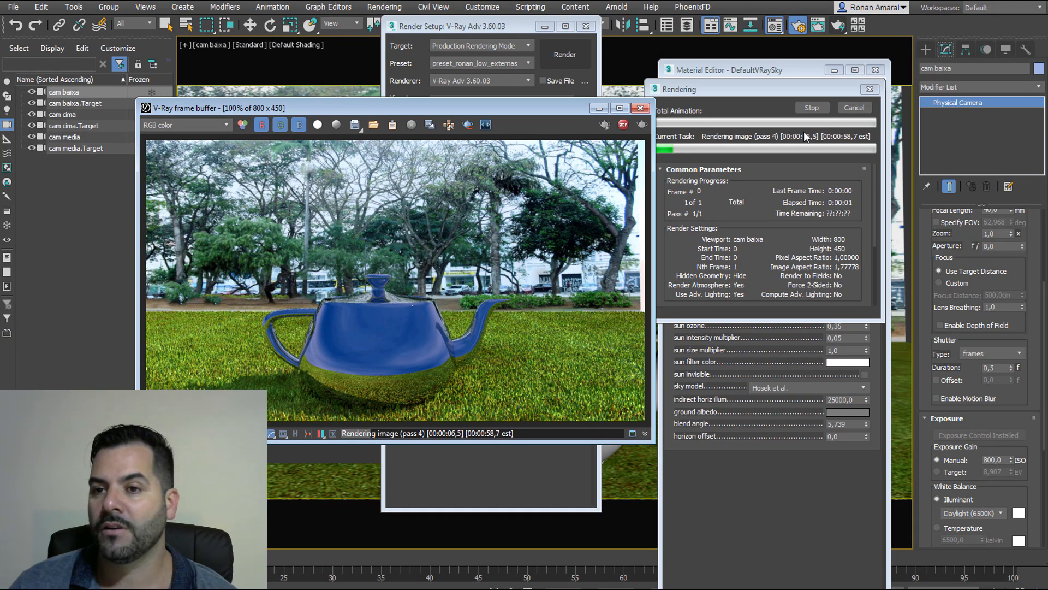
{"action": "left_click", "coordinate": [855, 108]}
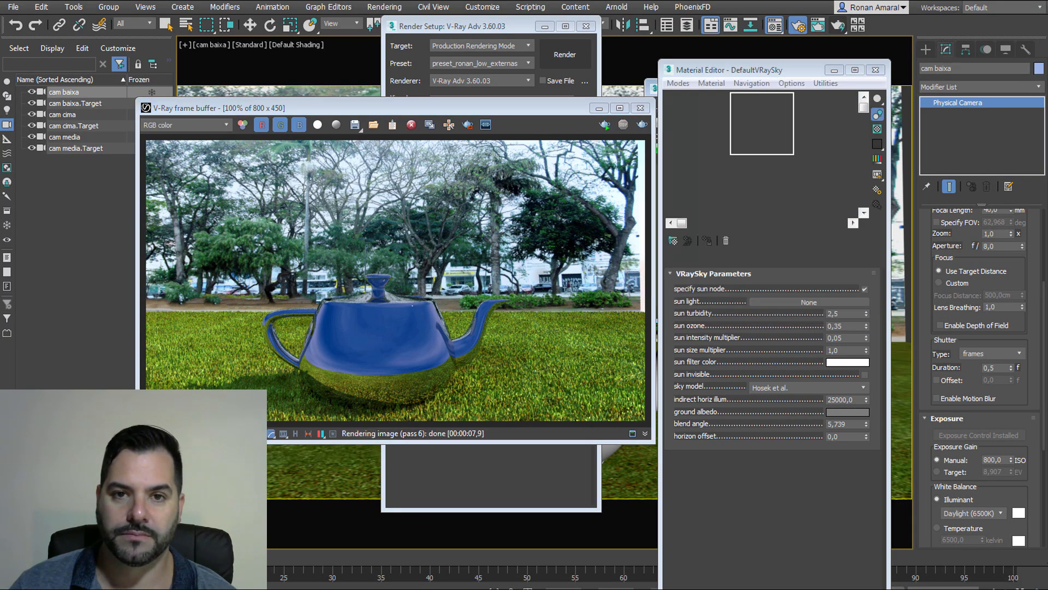
{"action": "left_click", "coordinate": [499, 25]}
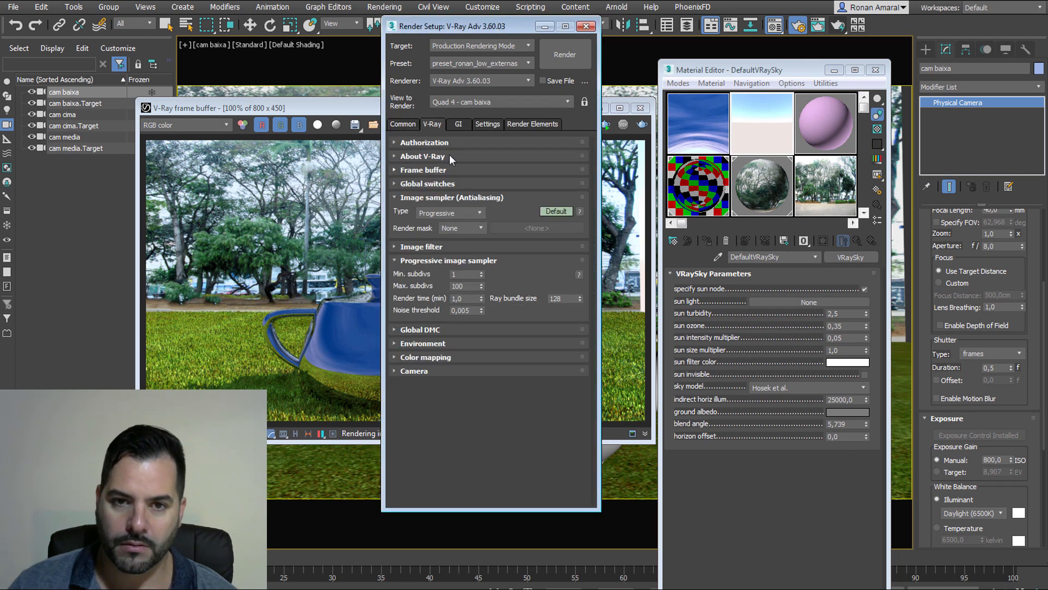
Set the Irradiance map subdivisions to 50 and interpolation samples to 20, and move the Render Setup window clear of the rendered teapot
{"action": "left_click", "coordinate": [458, 124]}
{"action": "left_click", "coordinate": [479, 206]}
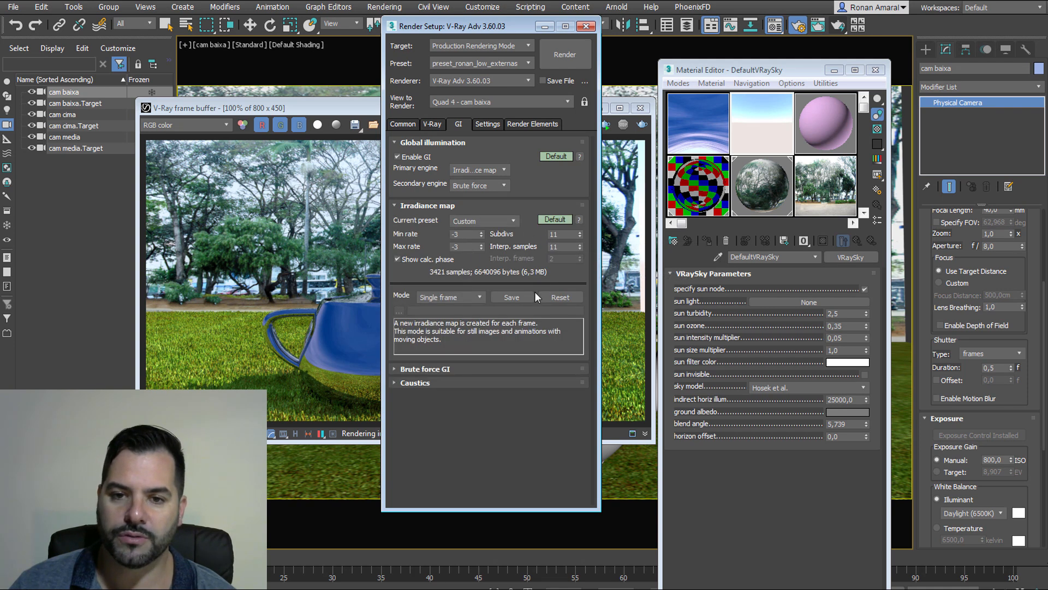
{"action": "left_click_drag", "start_coordinate": [519, 27], "coordinate": [789, 21]}
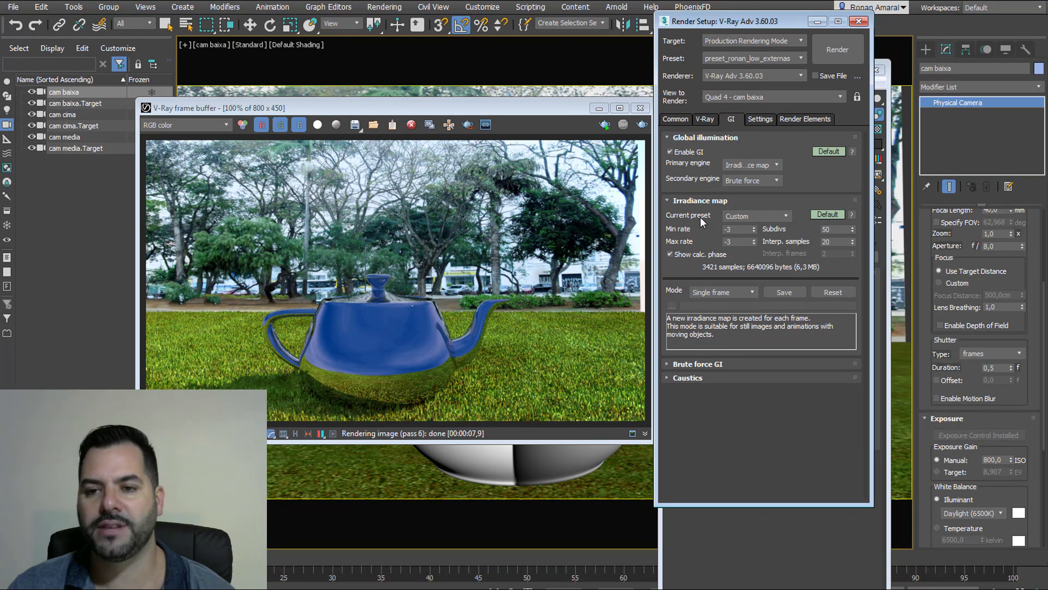
Review the Brute force GI bounces and the V-Ray System settings of the low externas preset
{"action": "left_click", "coordinate": [742, 363]}
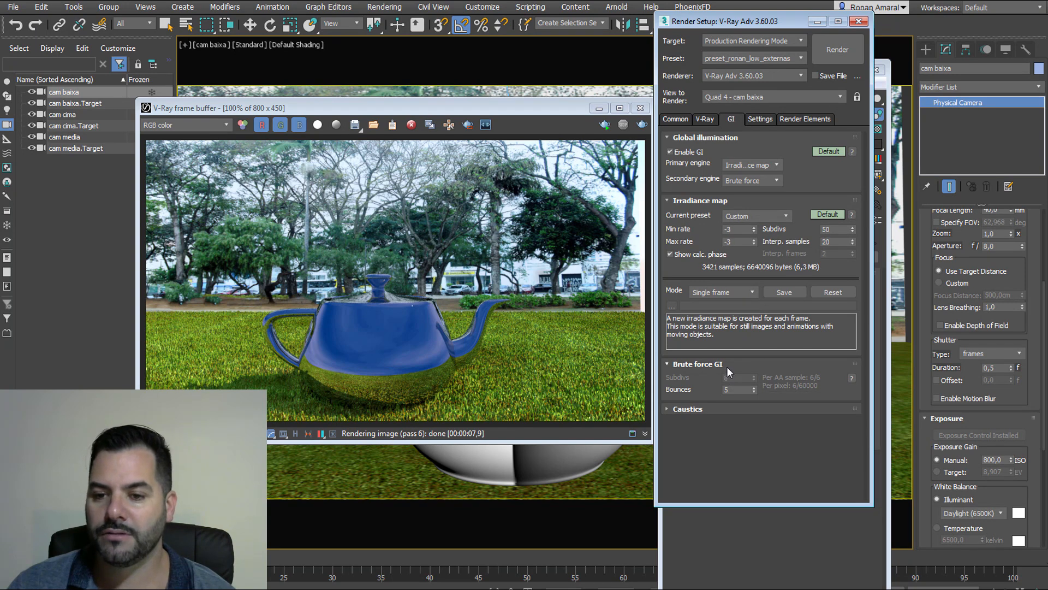
{"action": "left_click", "coordinate": [726, 366]}
{"action": "left_click", "coordinate": [726, 366]}
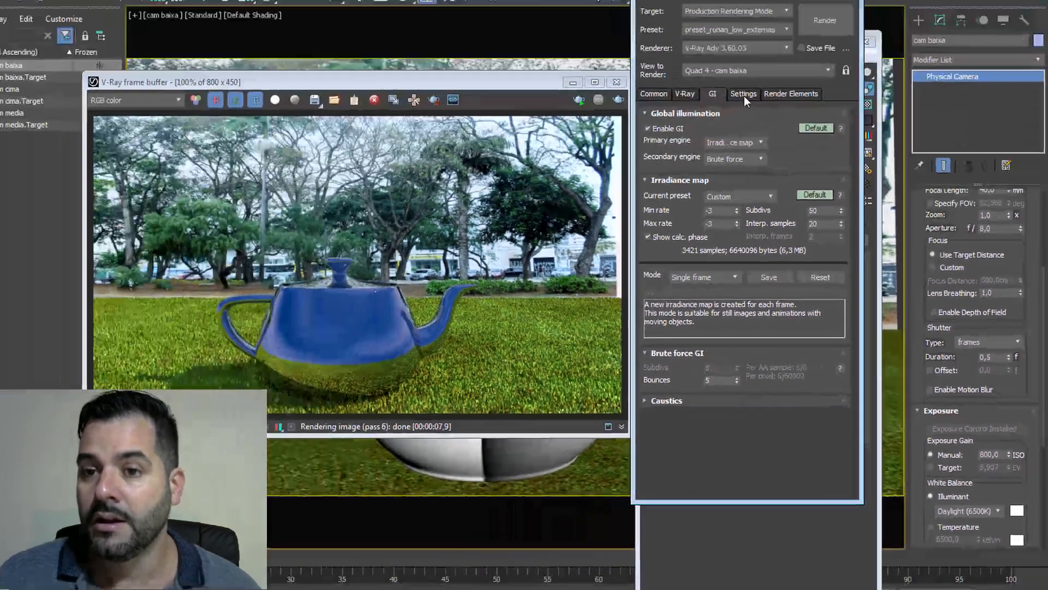
{"action": "left_click", "coordinate": [761, 119]}
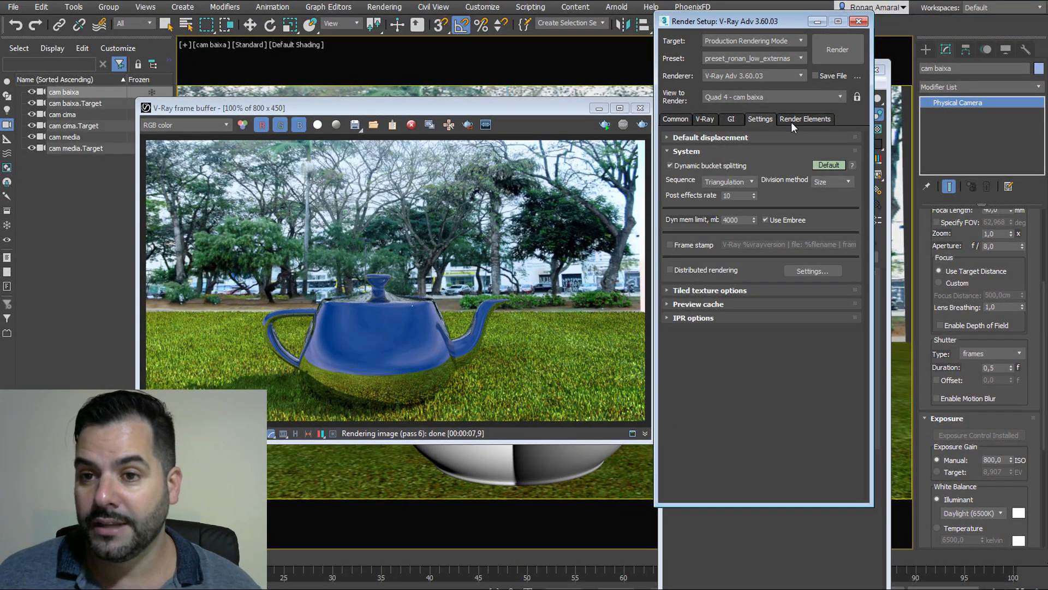
Add a VRayWireColor render element to the render elements list and delete it again
{"action": "left_click", "coordinate": [791, 122]}
{"action": "left_click", "coordinate": [737, 118]}
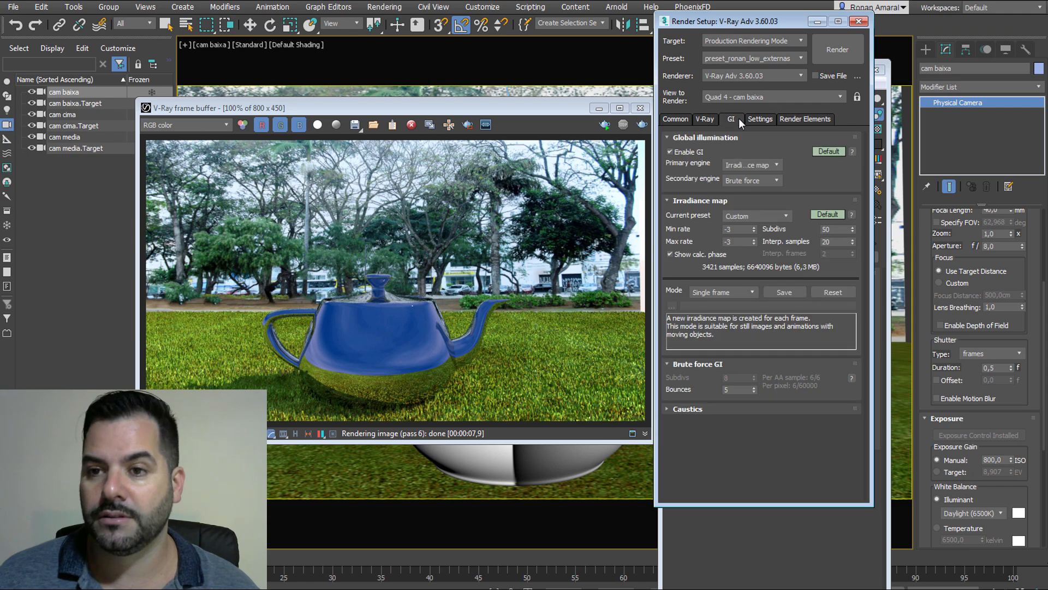
{"action": "left_click", "coordinate": [825, 121]}
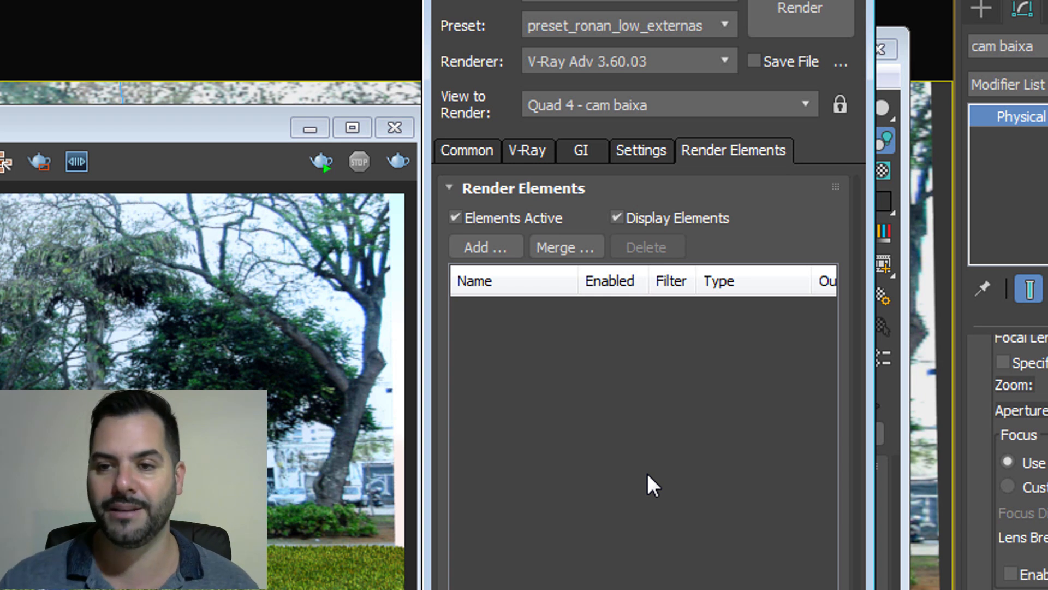
{"action": "left_click", "coordinate": [492, 246]}
{"action": "left_click", "coordinate": [517, 420]}
{"action": "left_click", "coordinate": [513, 402]}
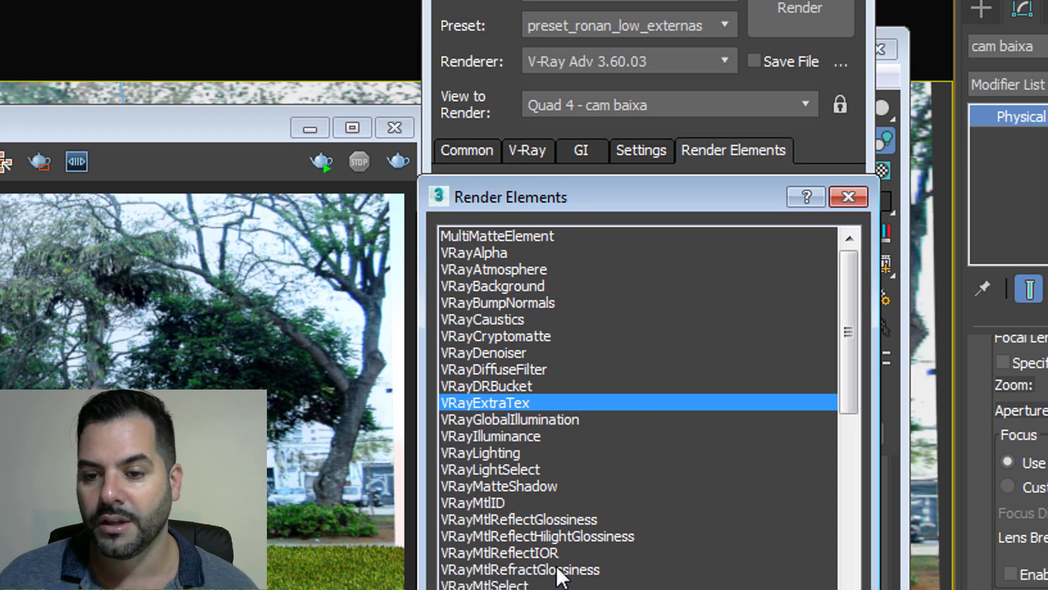
{"action": "scroll", "coordinate": [512, 404], "scroll_direction": "down", "scroll_amount": 5}
{"action": "scroll", "coordinate": [513, 404], "scroll_direction": "down", "scroll_amount": 5}
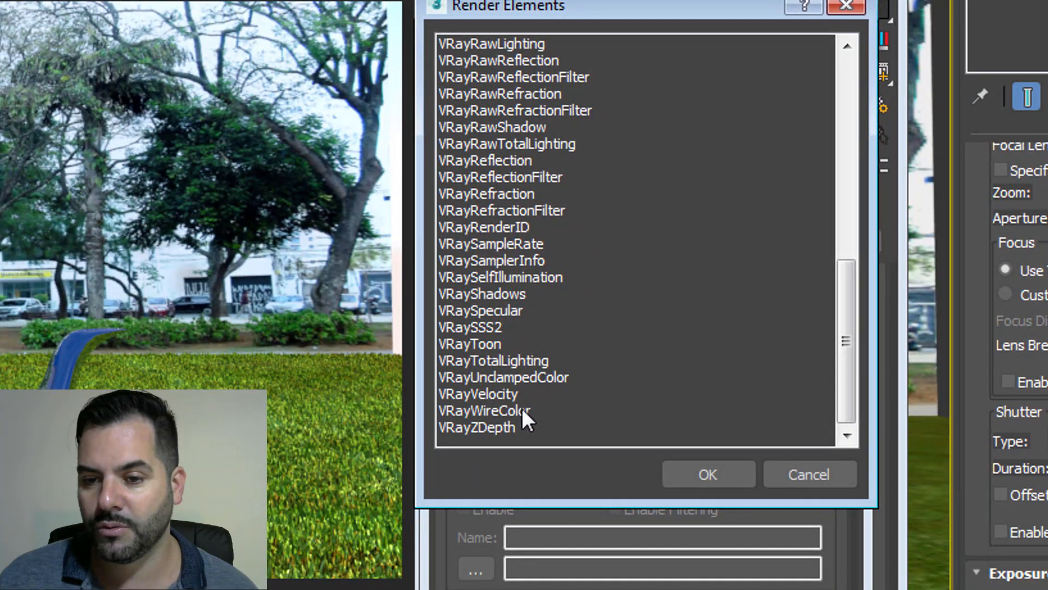
{"action": "double_click", "coordinate": [522, 409]}
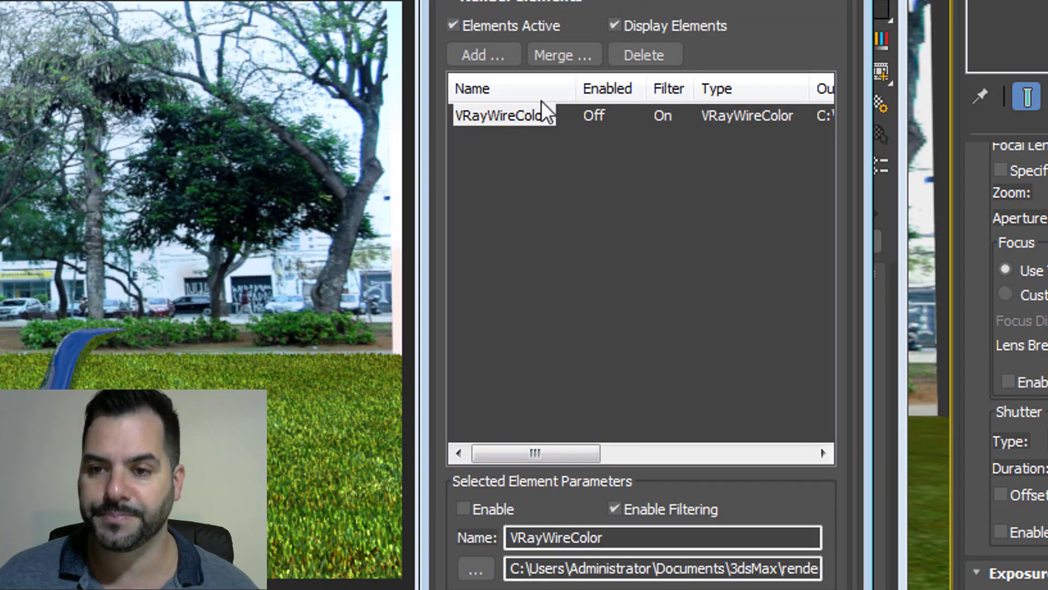
{"action": "left_click", "coordinate": [639, 56]}
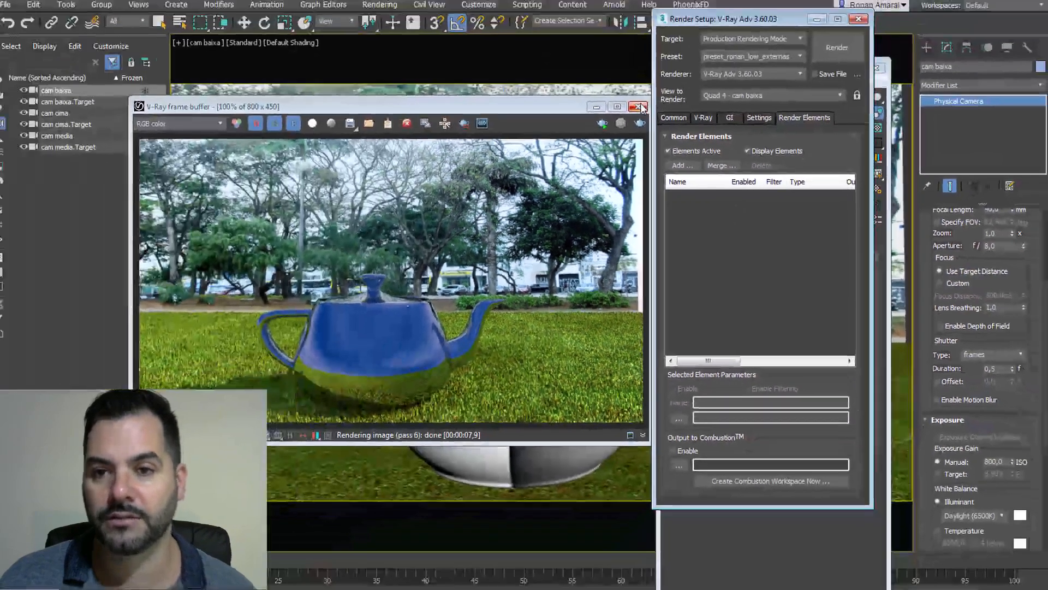
Close the V-Ray frame buffer and set the shaded display color to Object Color
{"action": "left_click", "coordinate": [638, 106]}
{"action": "left_click", "coordinate": [1026, 48]}
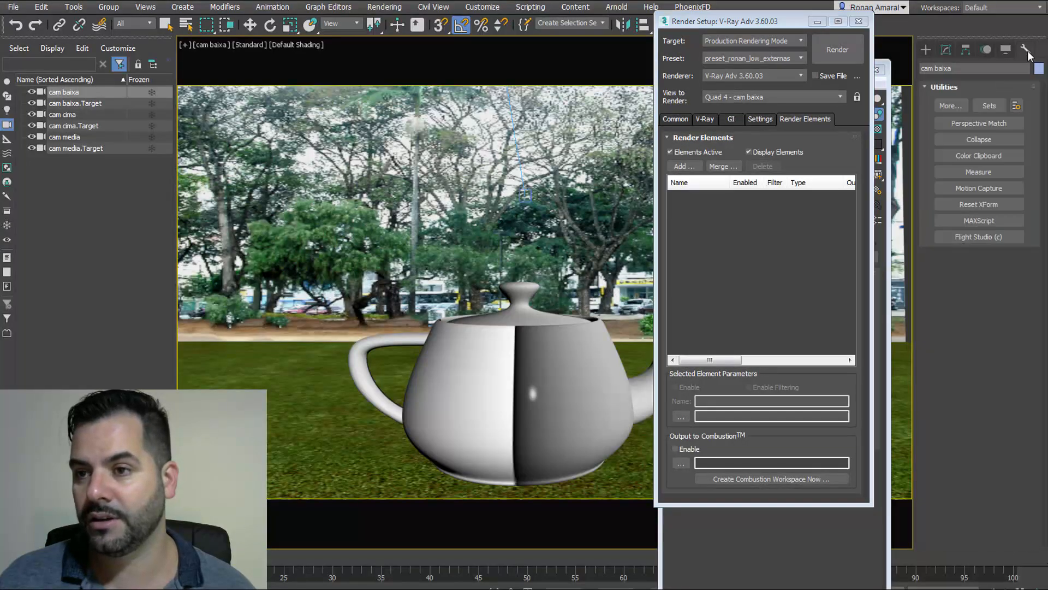
{"action": "left_click", "coordinate": [1007, 50]}
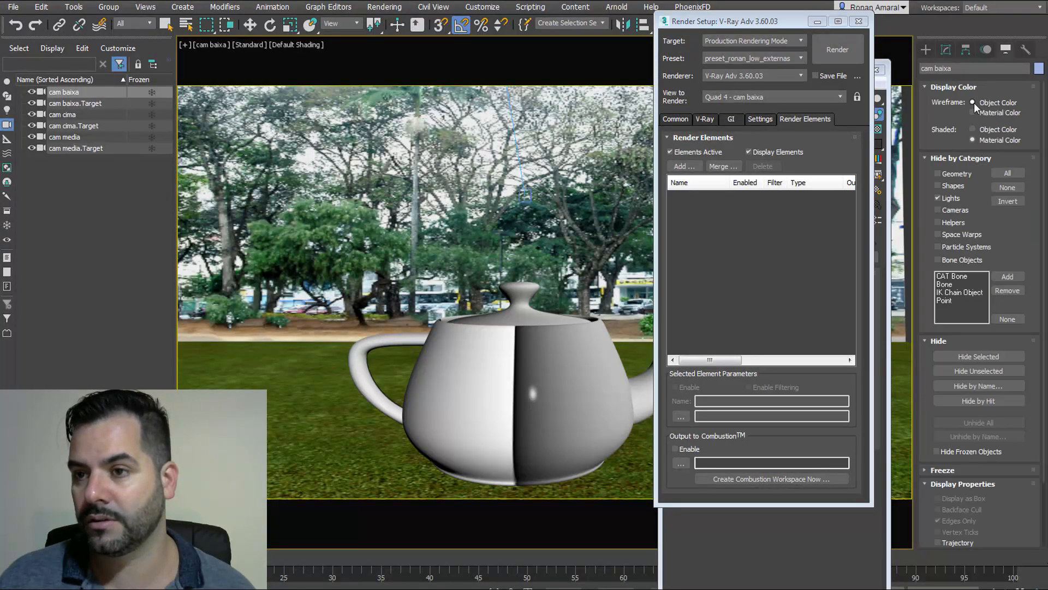
{"action": "left_click", "coordinate": [991, 129]}
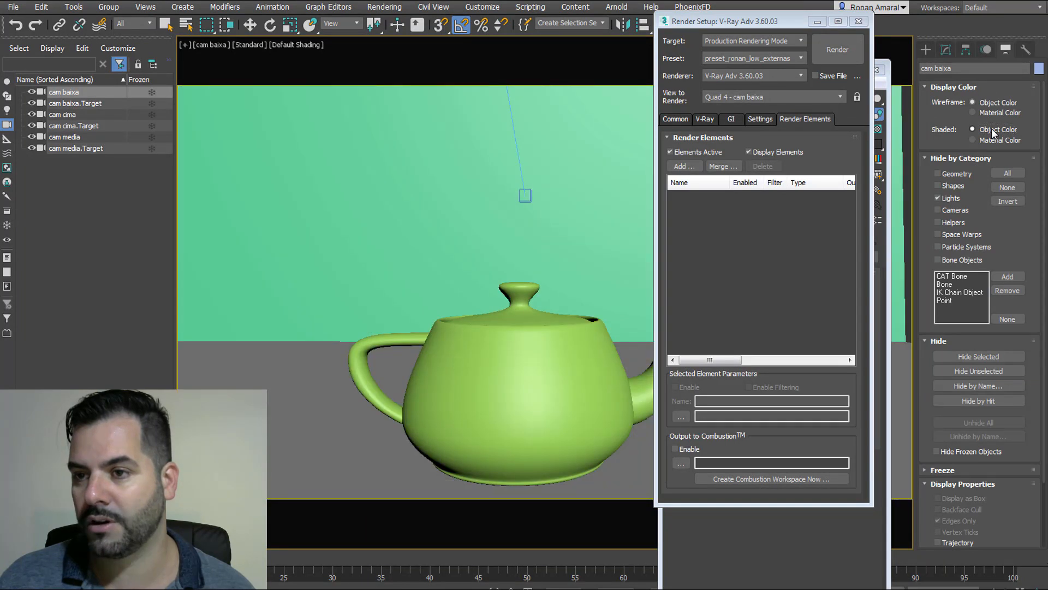
Move the Render Setup window off the Material Editor, close the Material Editor, and bring Render Setup nearer the viewport center
{"action": "left_click_drag", "start_coordinate": [786, 22], "coordinate": [231, 48]}
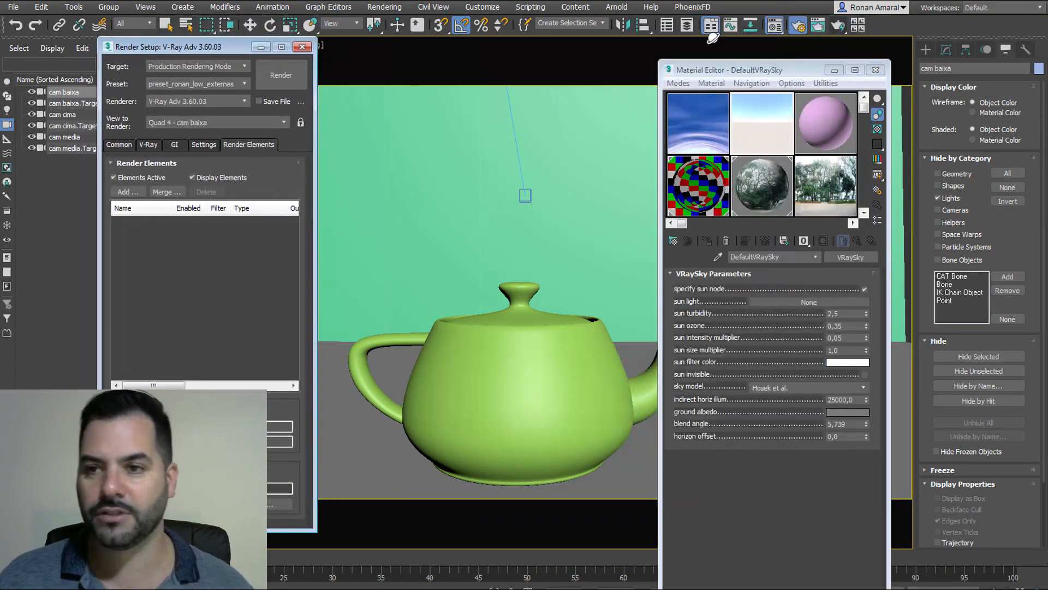
{"action": "left_click", "coordinate": [876, 70]}
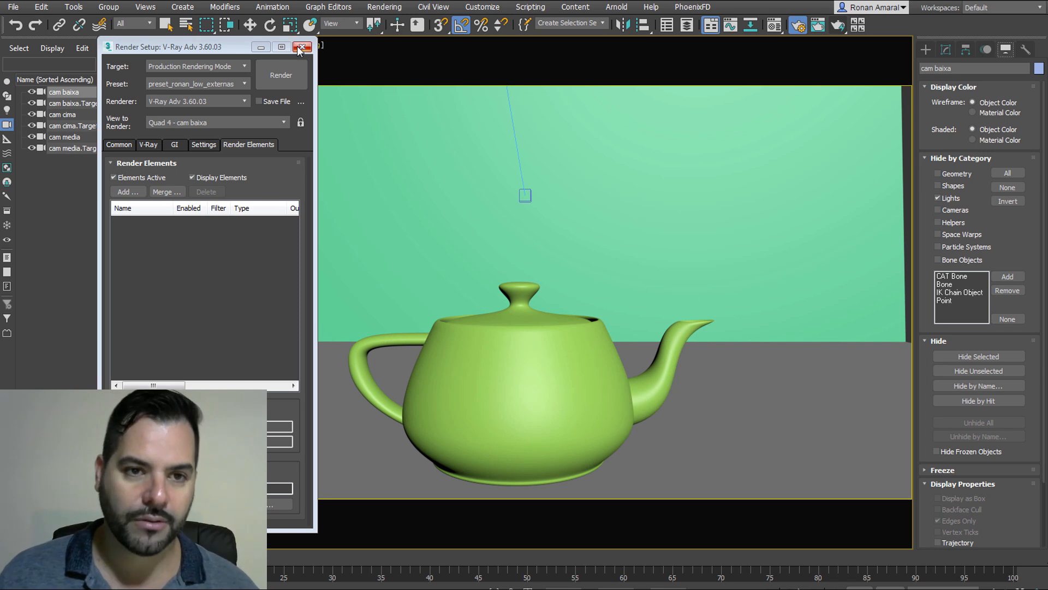
{"action": "left_click_drag", "start_coordinate": [257, 51], "coordinate": [479, 57]}
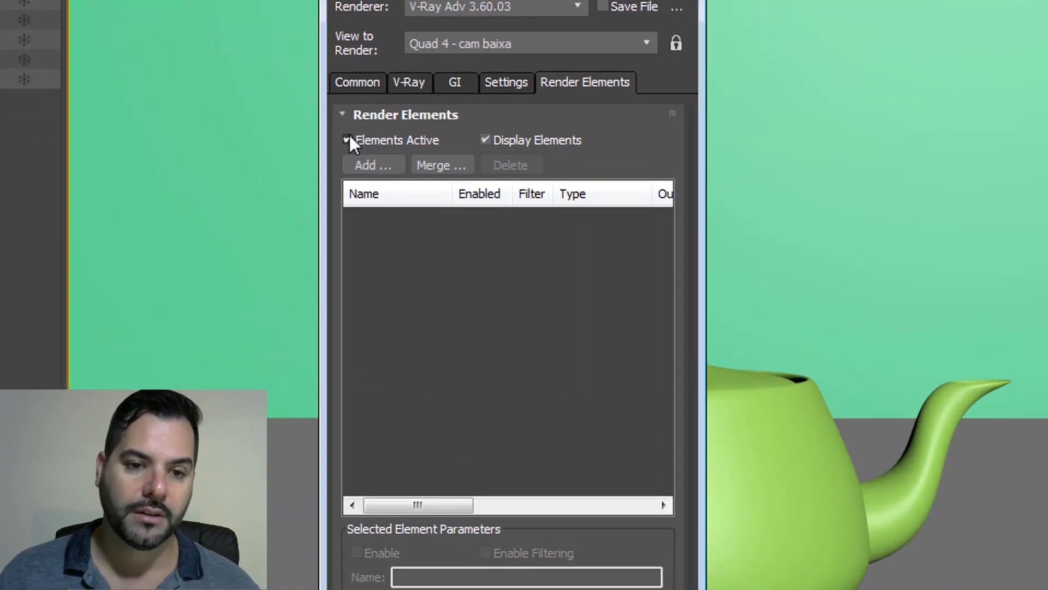
Review the Render Elements, System and Common settings of the low externas preset, including time output, output size, options and render output
{"action": "left_click", "coordinate": [372, 140]}
{"action": "left_click", "coordinate": [507, 82]}
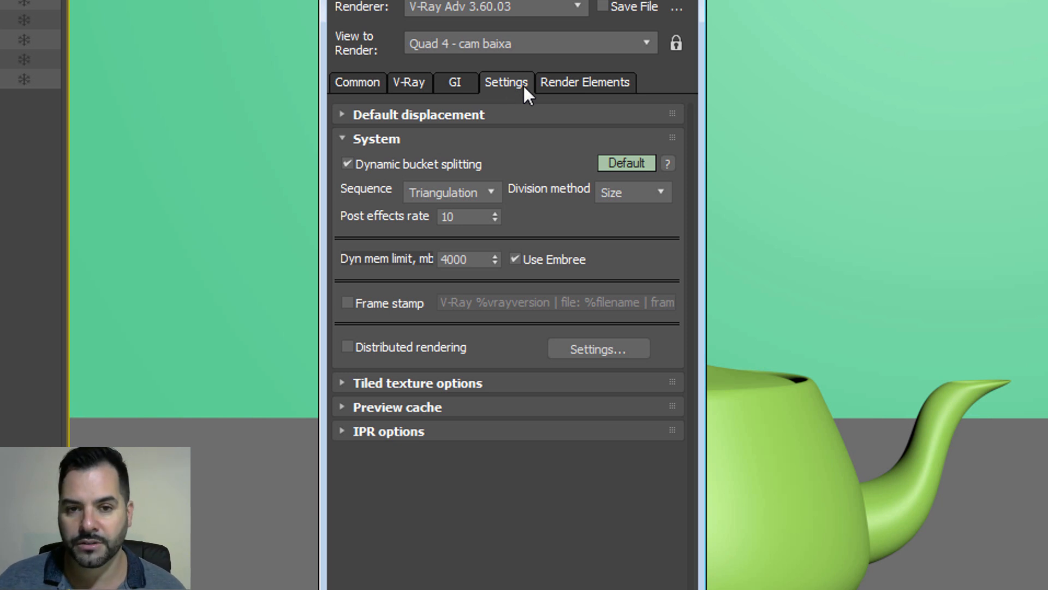
{"action": "left_click", "coordinate": [565, 82]}
{"action": "left_click", "coordinate": [516, 83]}
{"action": "left_click", "coordinate": [358, 83]}
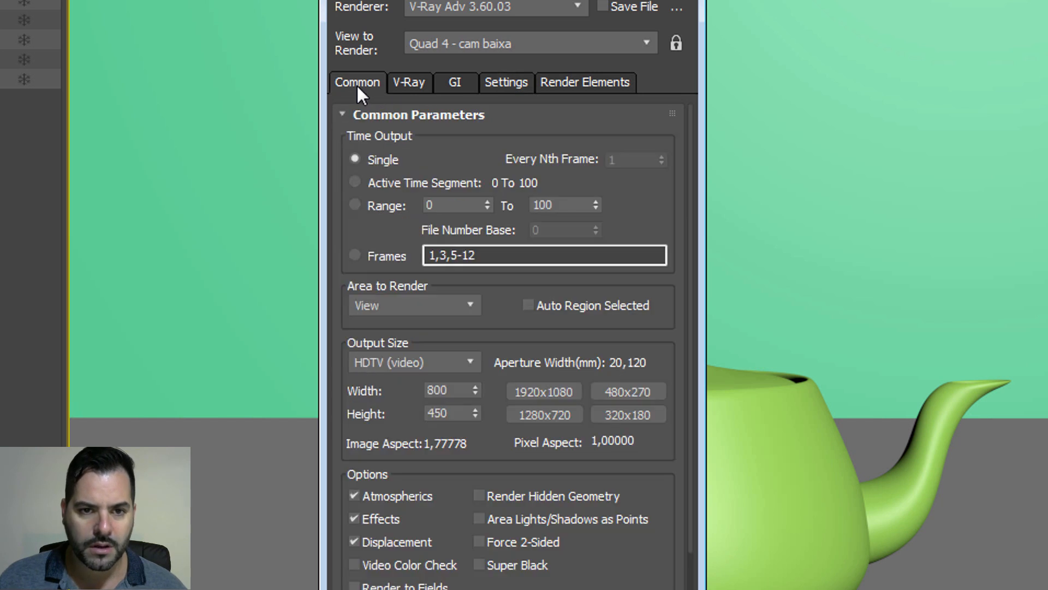
{"action": "scroll", "coordinate": [639, 567], "scroll_direction": "down", "scroll_amount": 1}
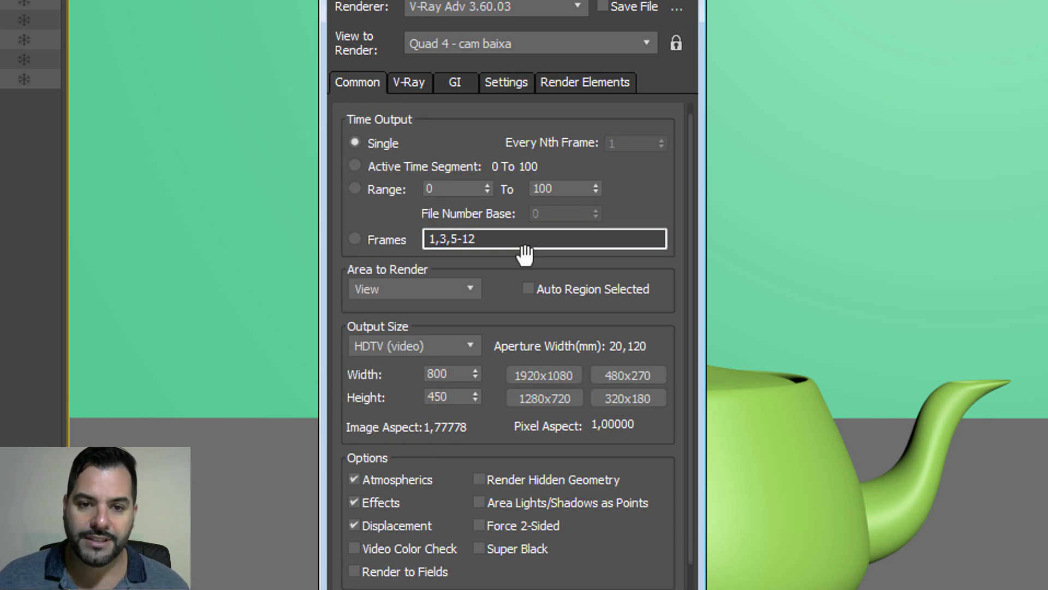
{"action": "left_click", "coordinate": [508, 83]}
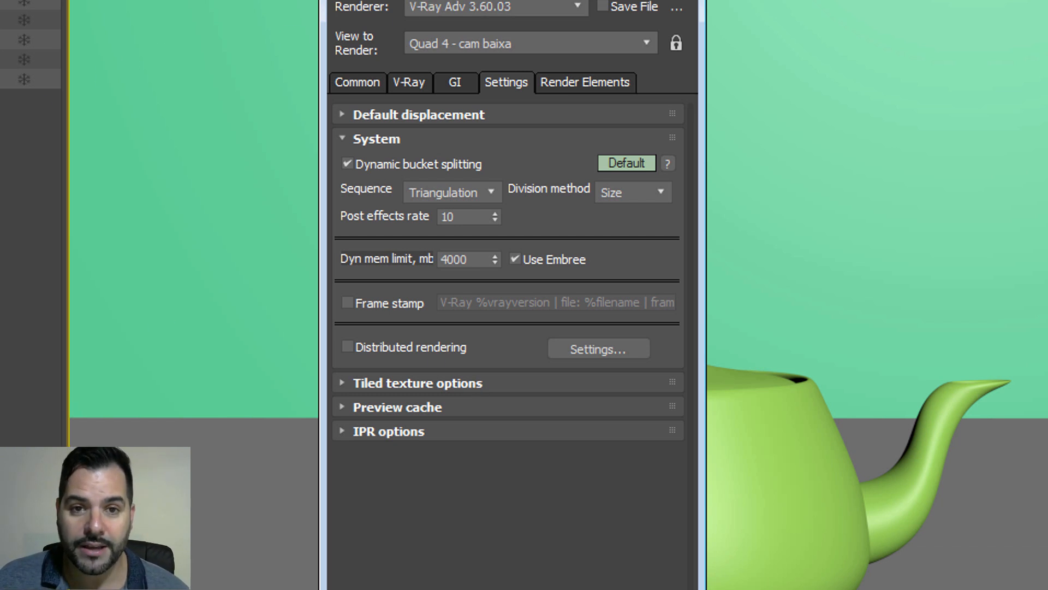
{"action": "left_click_drag", "start_coordinate": [498, 0], "coordinate": [641, 0]}
{"action": "left_click", "coordinate": [513, 107]}
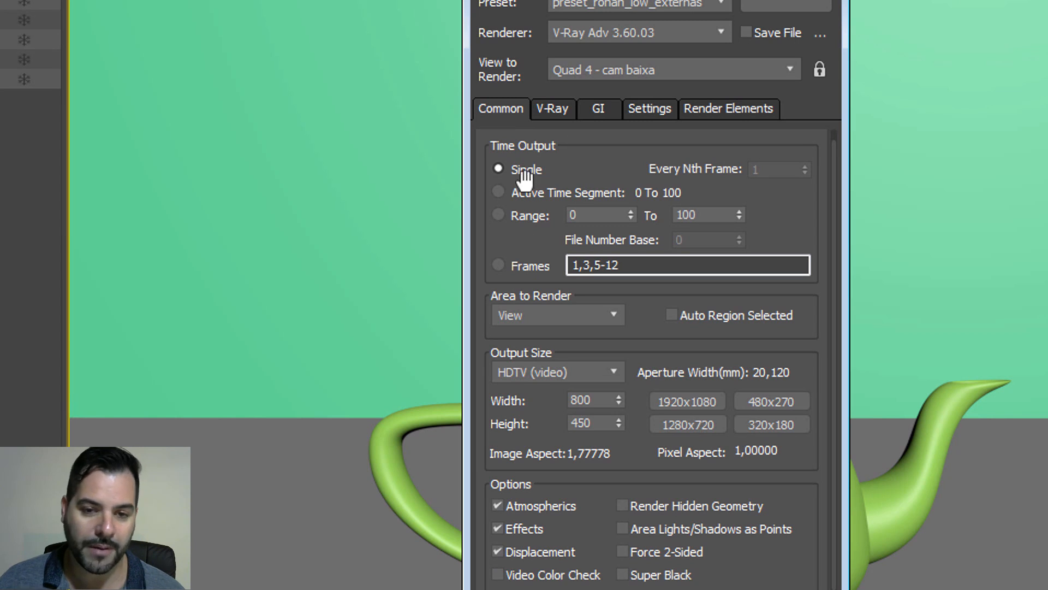
{"action": "scroll", "coordinate": [491, 311], "scroll_direction": "down", "scroll_amount": 3}
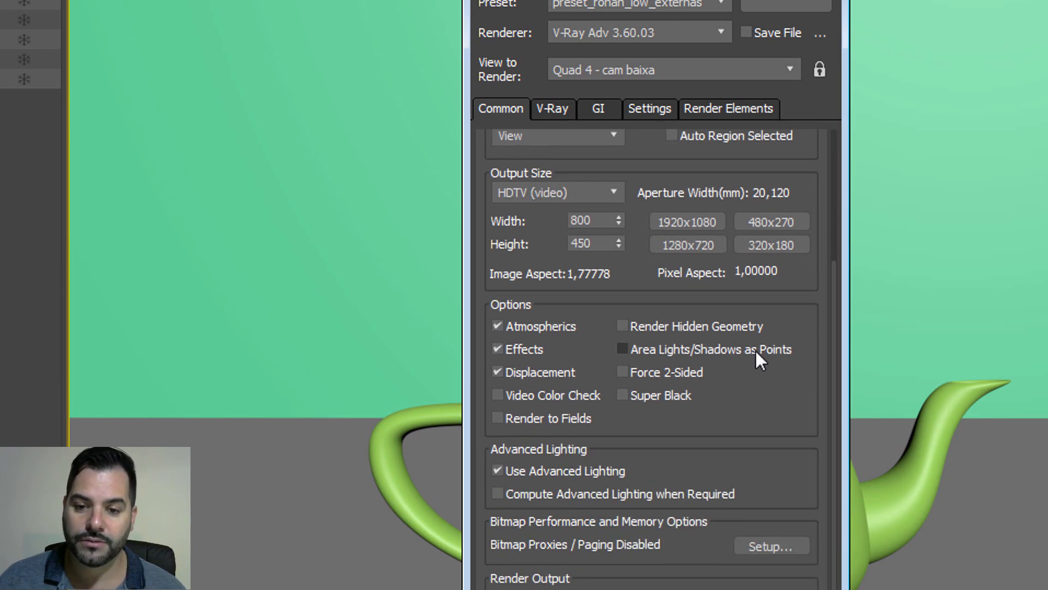
{"action": "left_click_drag", "start_coordinate": [774, 425], "coordinate": [737, 231]}
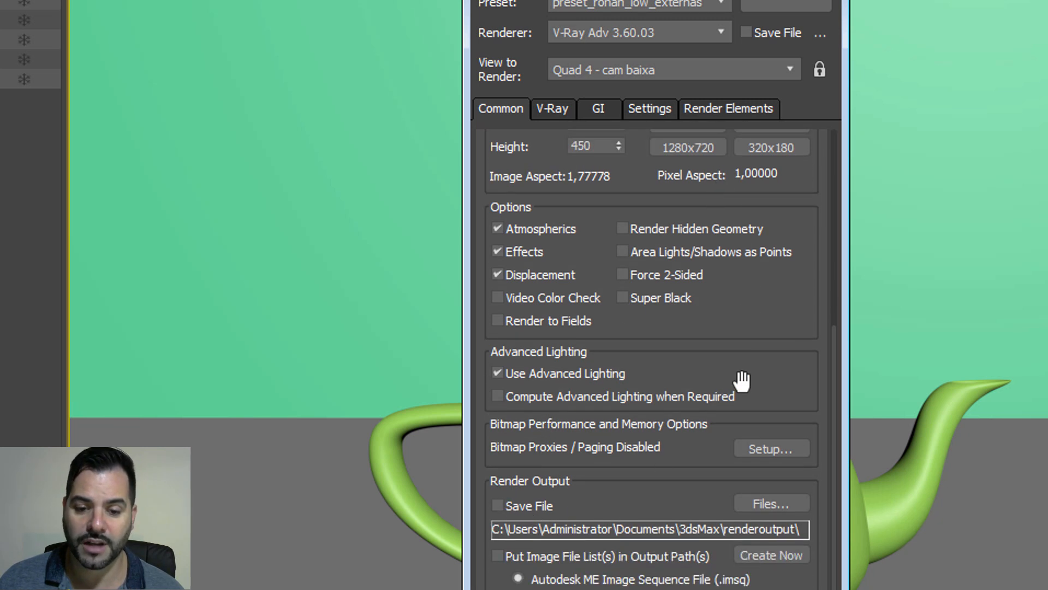
{"action": "left_click_drag", "start_coordinate": [746, 359], "coordinate": [748, 356]}
Expand the Frame buffer settings, show the last rendered image, and open the frame buffer's color corrections
{"action": "left_click", "coordinate": [557, 109]}
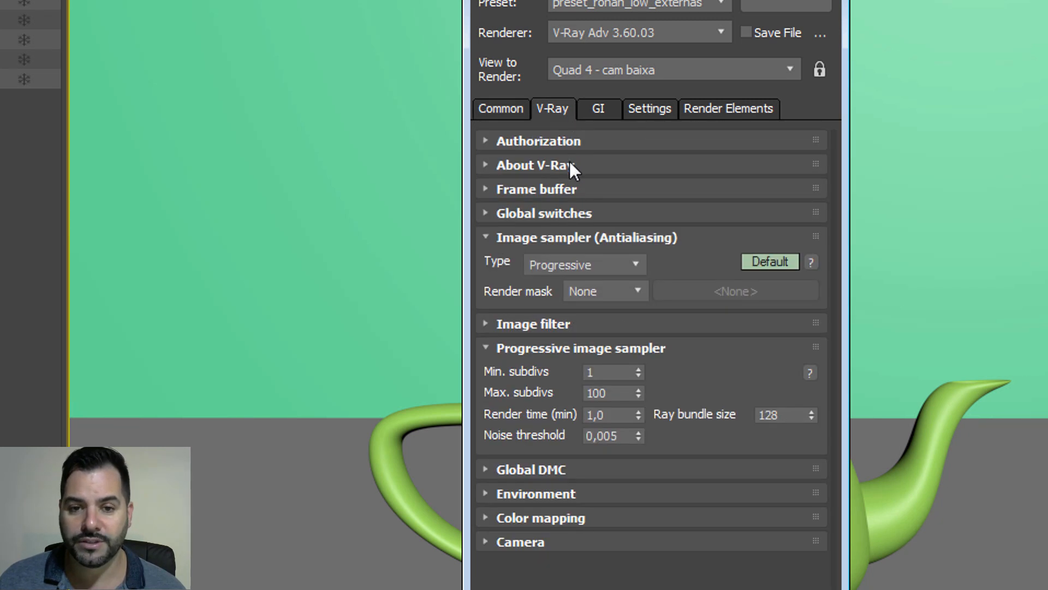
{"action": "left_click", "coordinate": [578, 191]}
{"action": "left_click", "coordinate": [693, 231]}
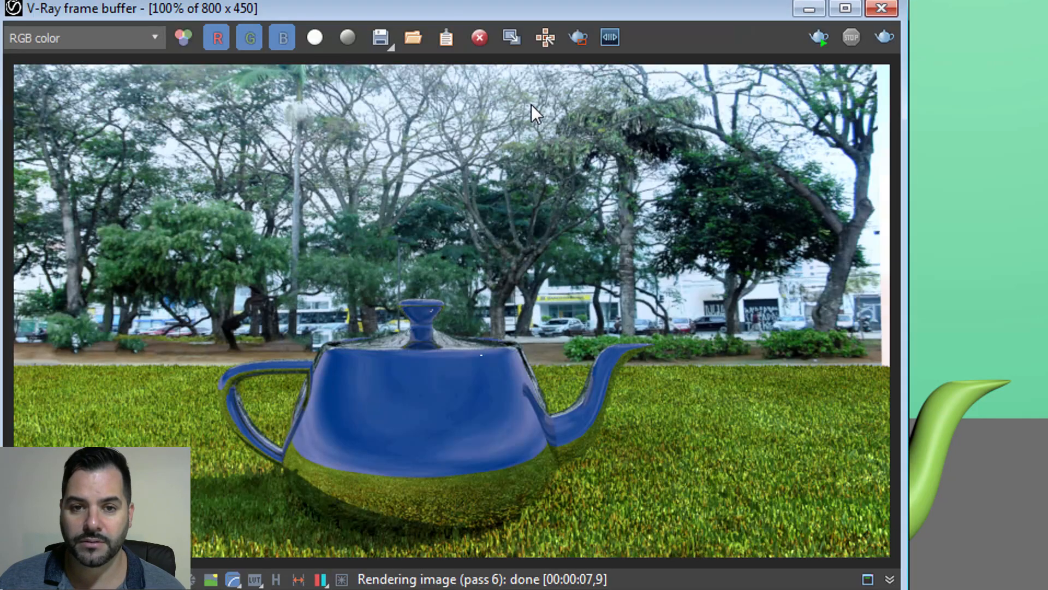
{"action": "left_click_drag", "start_coordinate": [591, 14], "coordinate": [717, 72]}
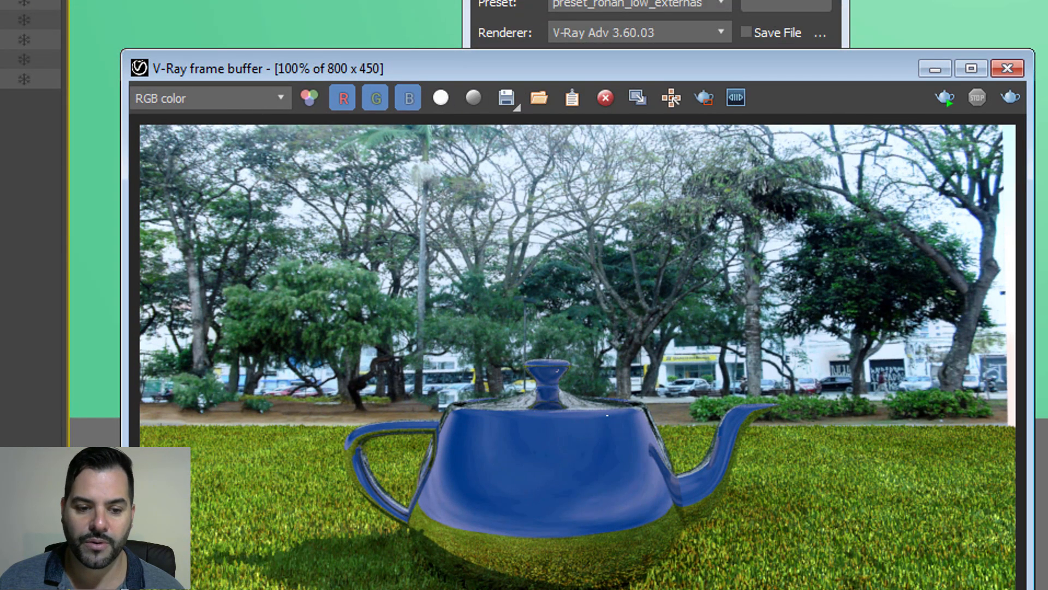
{"action": "left_click", "coordinate": [139, 589]}
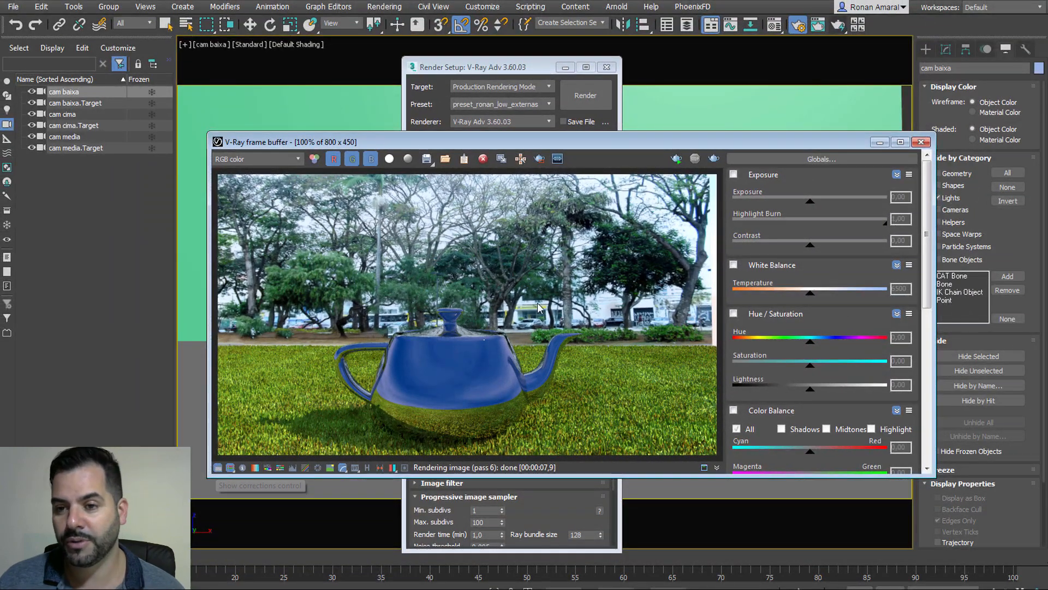
Enable the Exposure correction, set exposure to 0,60 and contrast to 0,10, and close the frame buffer
{"action": "left_click", "coordinate": [733, 174]}
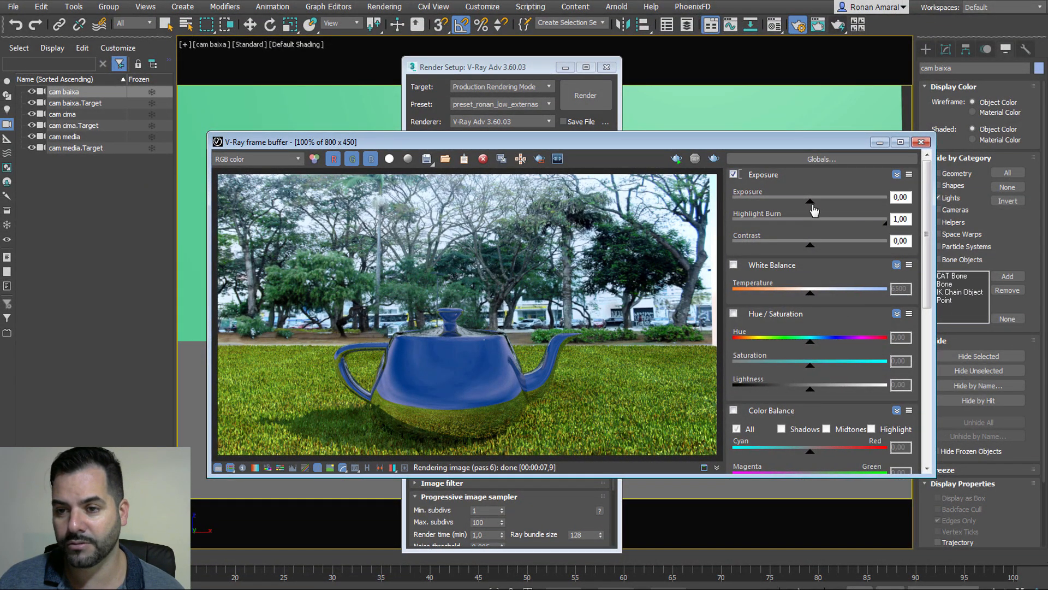
{"action": "left_click_drag", "start_coordinate": [811, 203], "coordinate": [827, 202]}
{"action": "left_click_drag", "start_coordinate": [810, 245], "coordinate": [820, 205]}
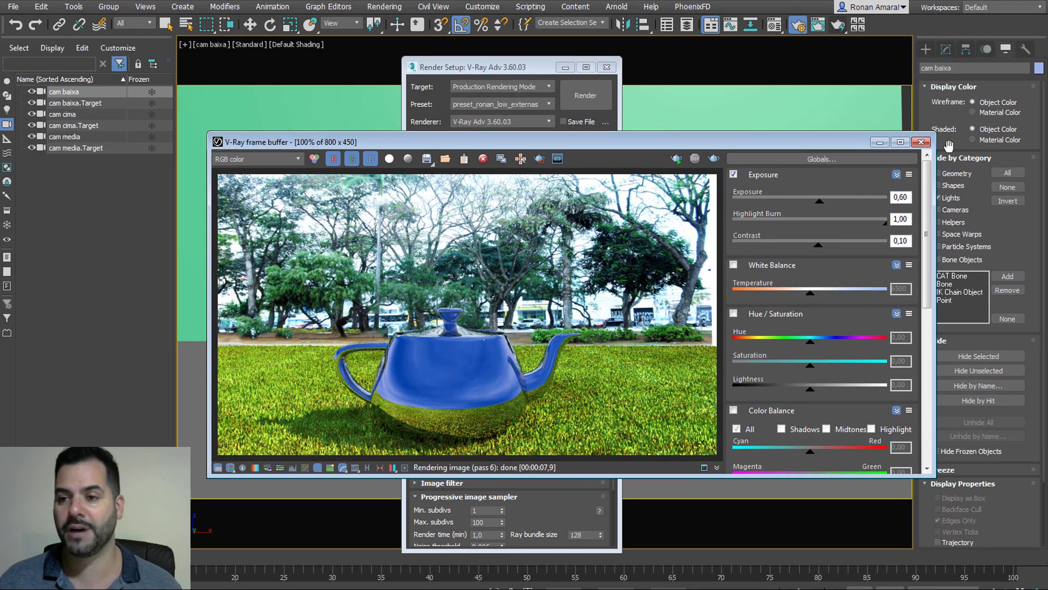
{"action": "left_click", "coordinate": [921, 142]}
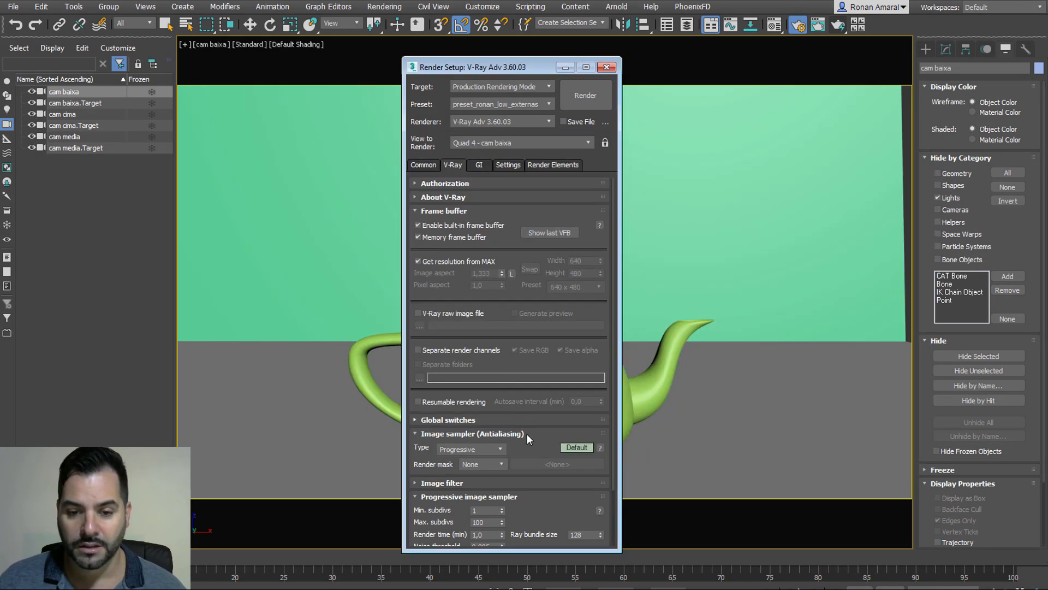
Examine the Progressive image sampler's render time and expand the Environment overrides
{"action": "scroll", "coordinate": [527, 439], "scroll_direction": "down", "scroll_amount": 3}
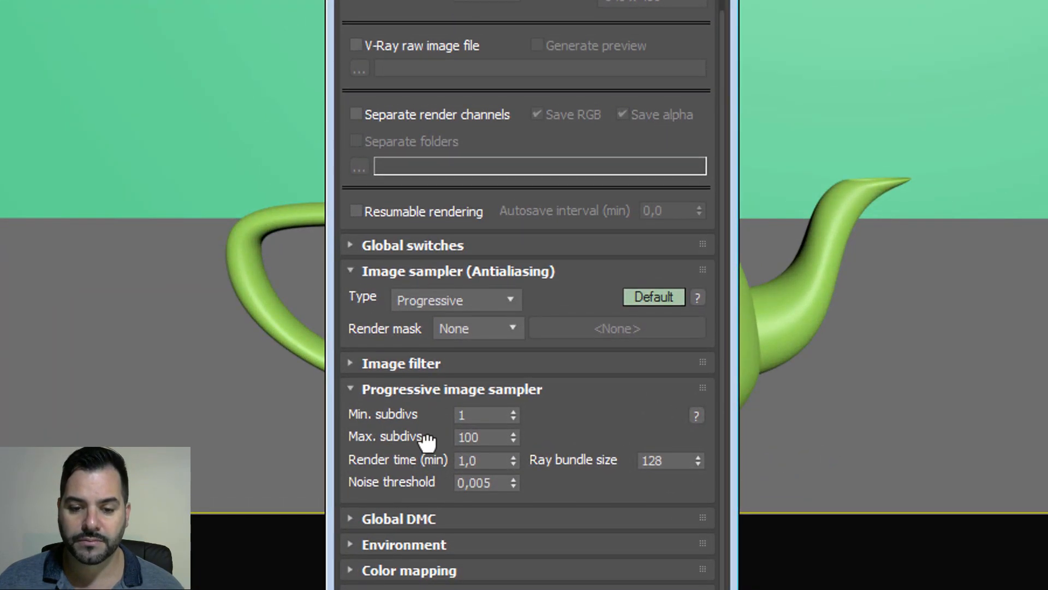
{"action": "left_click", "coordinate": [464, 454]}
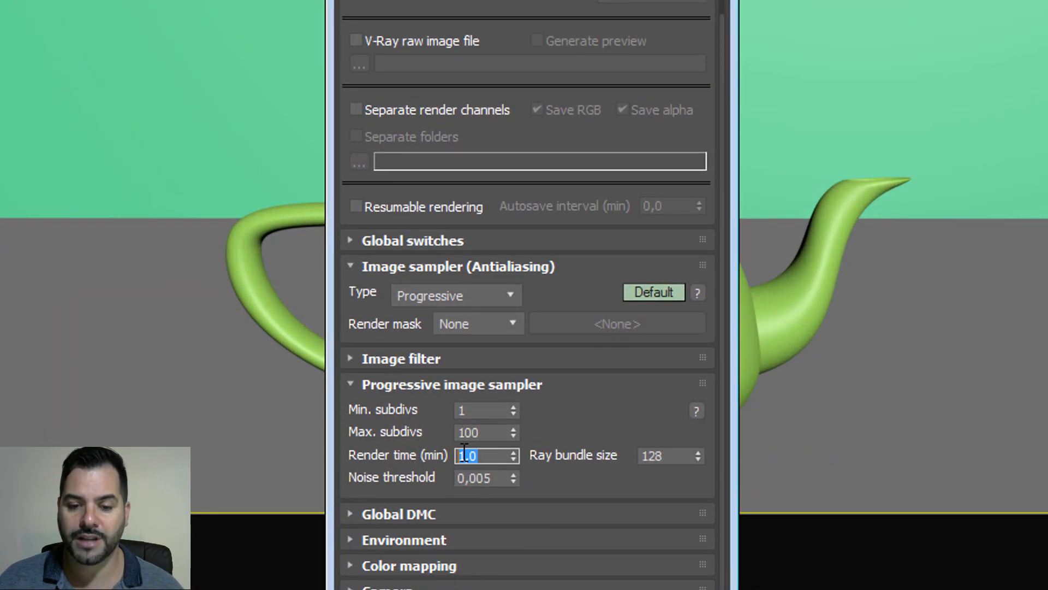
{"action": "left_click", "coordinate": [436, 538]}
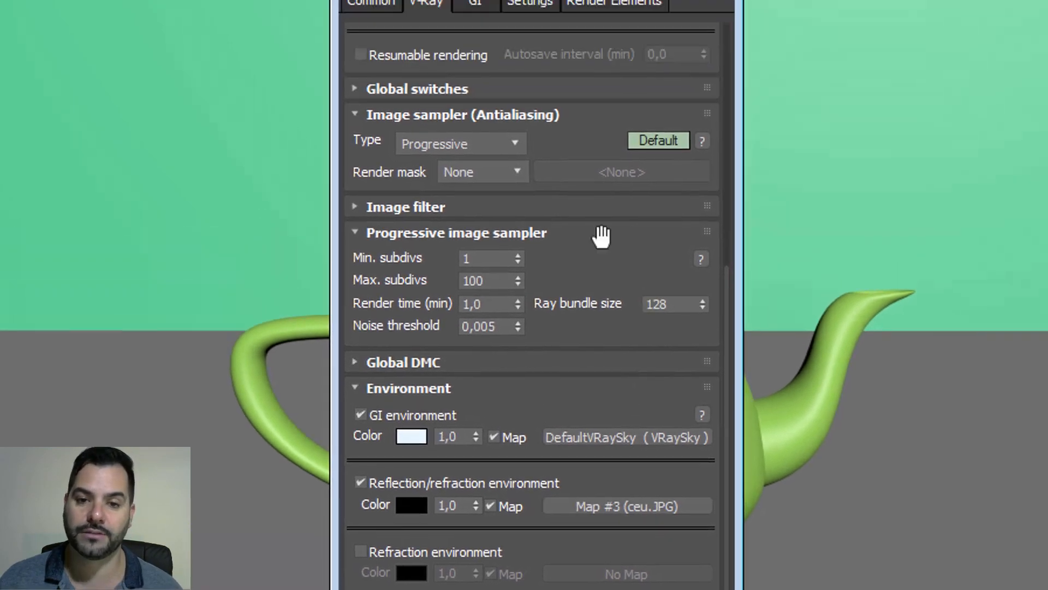
Set the secondary GI engine to Light cache with Irradiance map as the primary engine, and expand the Light cache settings
{"action": "left_click", "coordinate": [467, 4]}
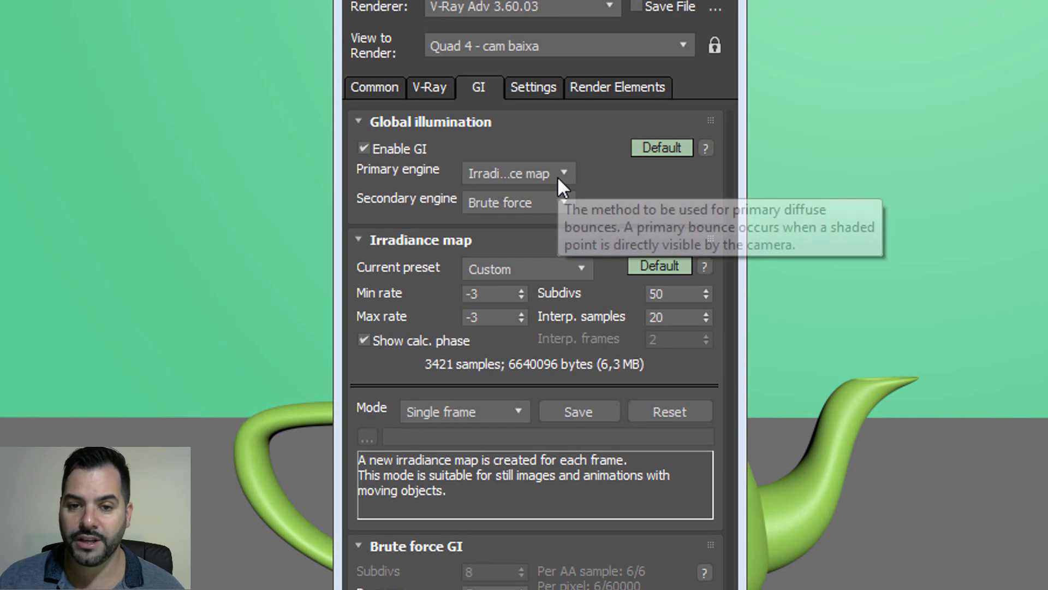
{"action": "left_click", "coordinate": [536, 204]}
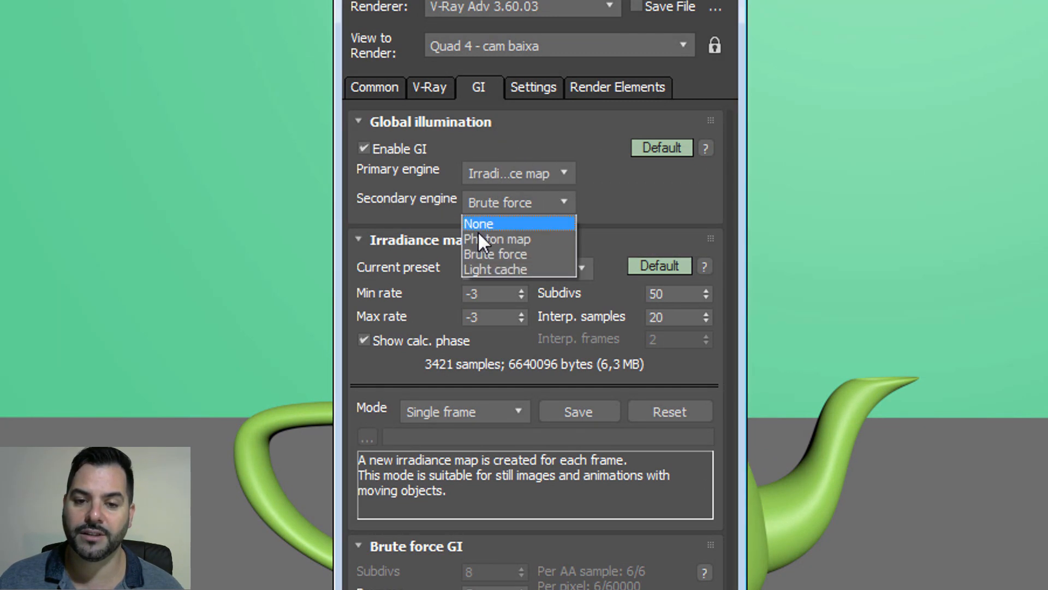
{"action": "left_click", "coordinate": [502, 255]}
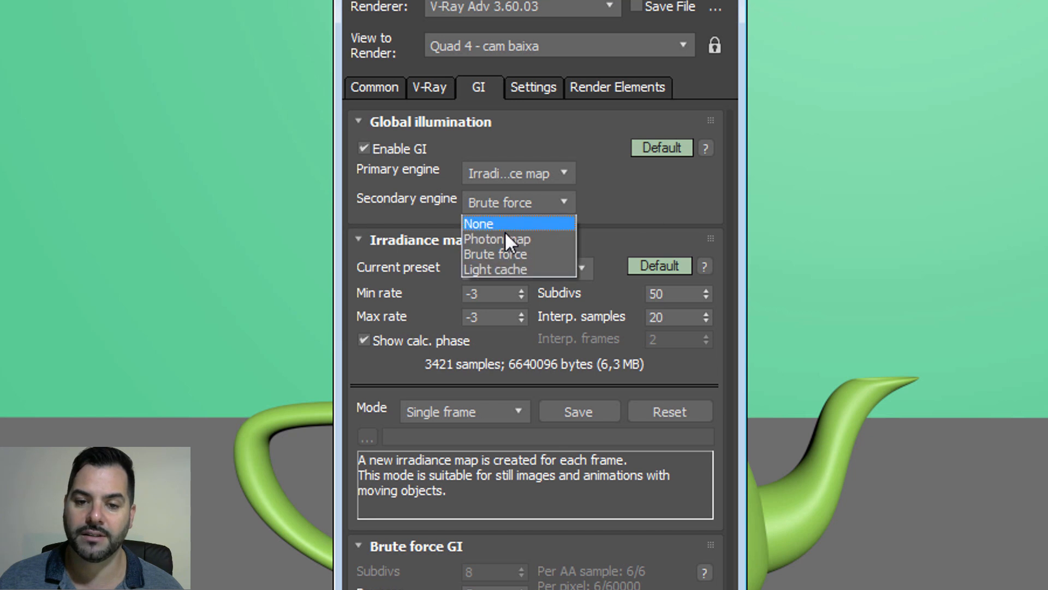
{"action": "left_click", "coordinate": [515, 266]}
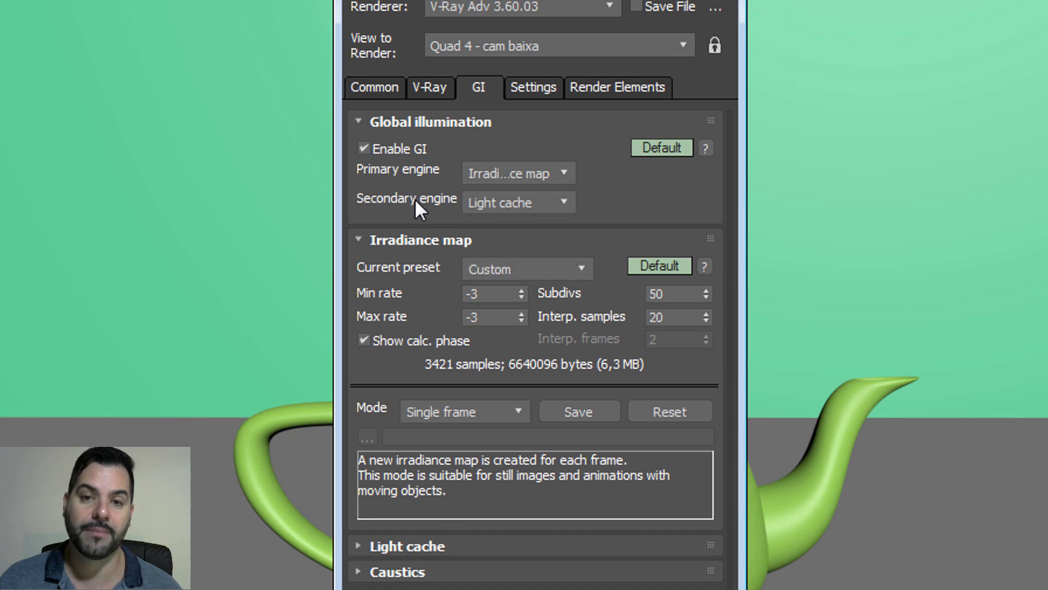
{"action": "left_click", "coordinate": [567, 172]}
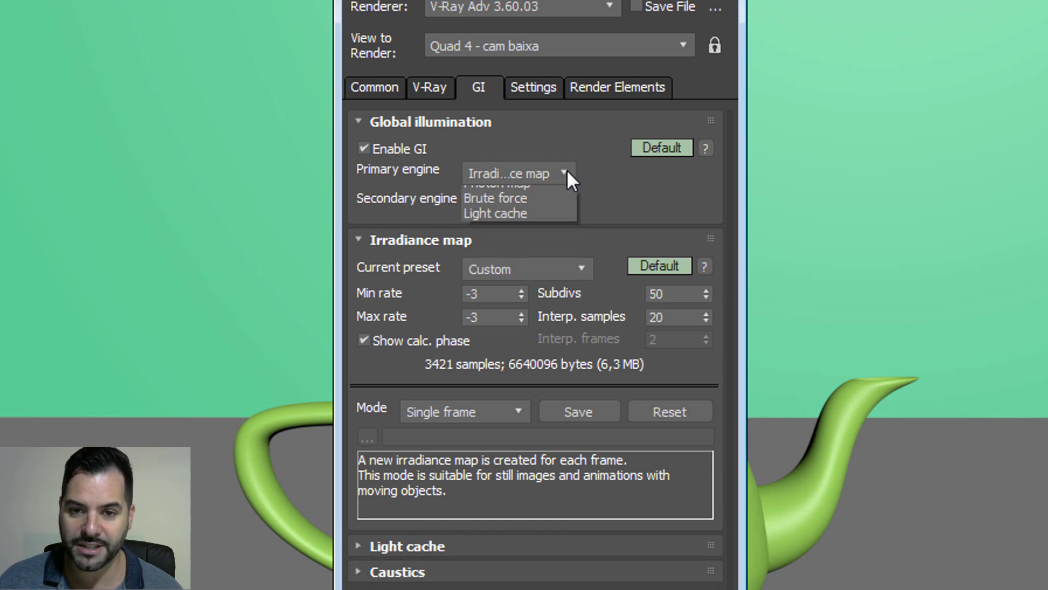
{"action": "left_click", "coordinate": [535, 171]}
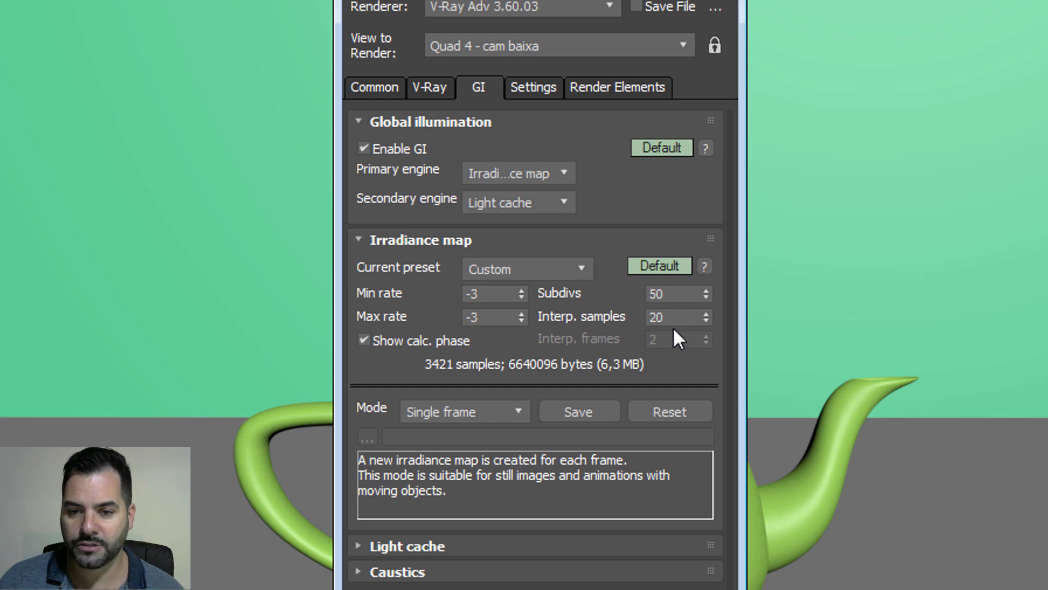
{"action": "left_click", "coordinate": [518, 537]}
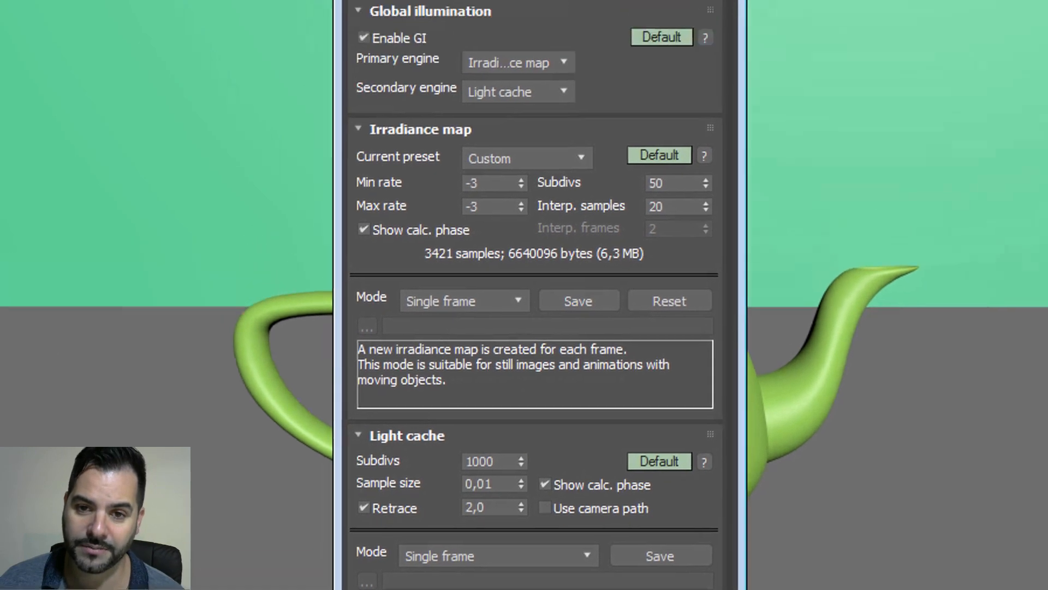
Check the render elements list and the Common output size and options once more
{"action": "left_click", "coordinate": [641, 112]}
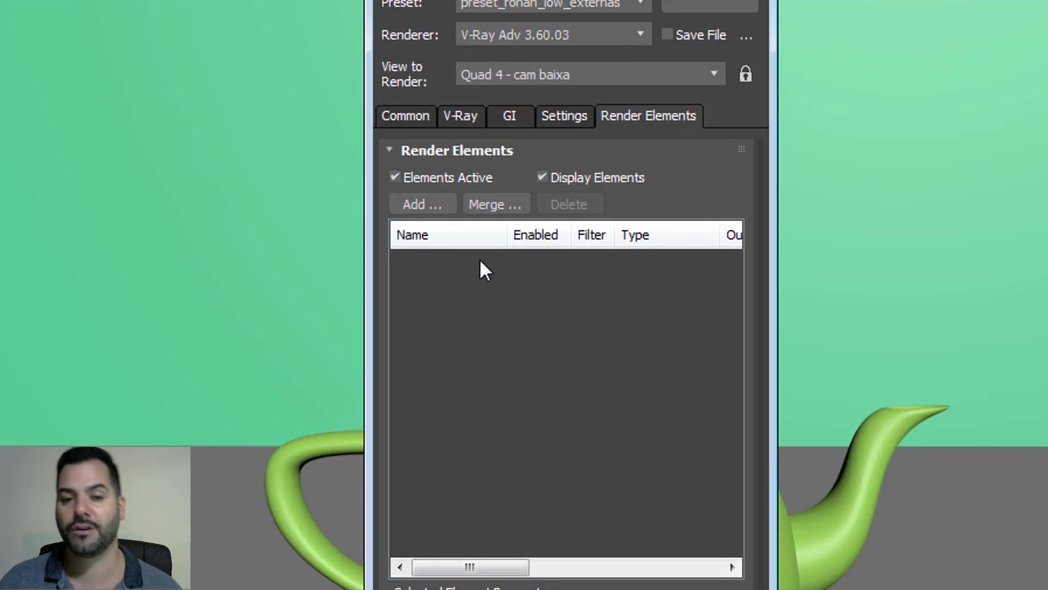
{"action": "left_click", "coordinate": [410, 117]}
{"action": "scroll", "coordinate": [732, 542], "scroll_direction": "up", "scroll_amount": 5}
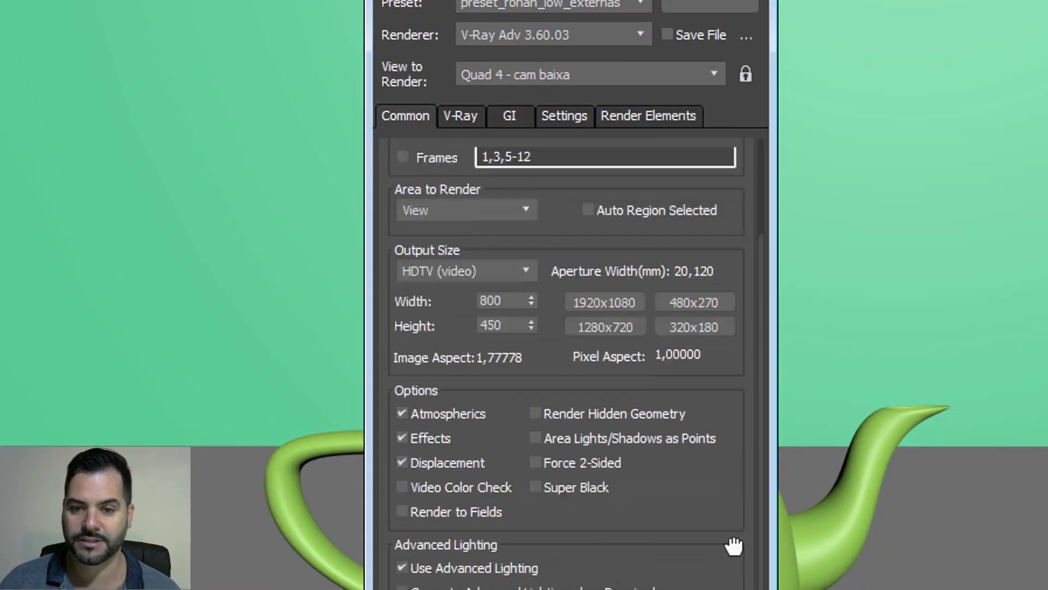